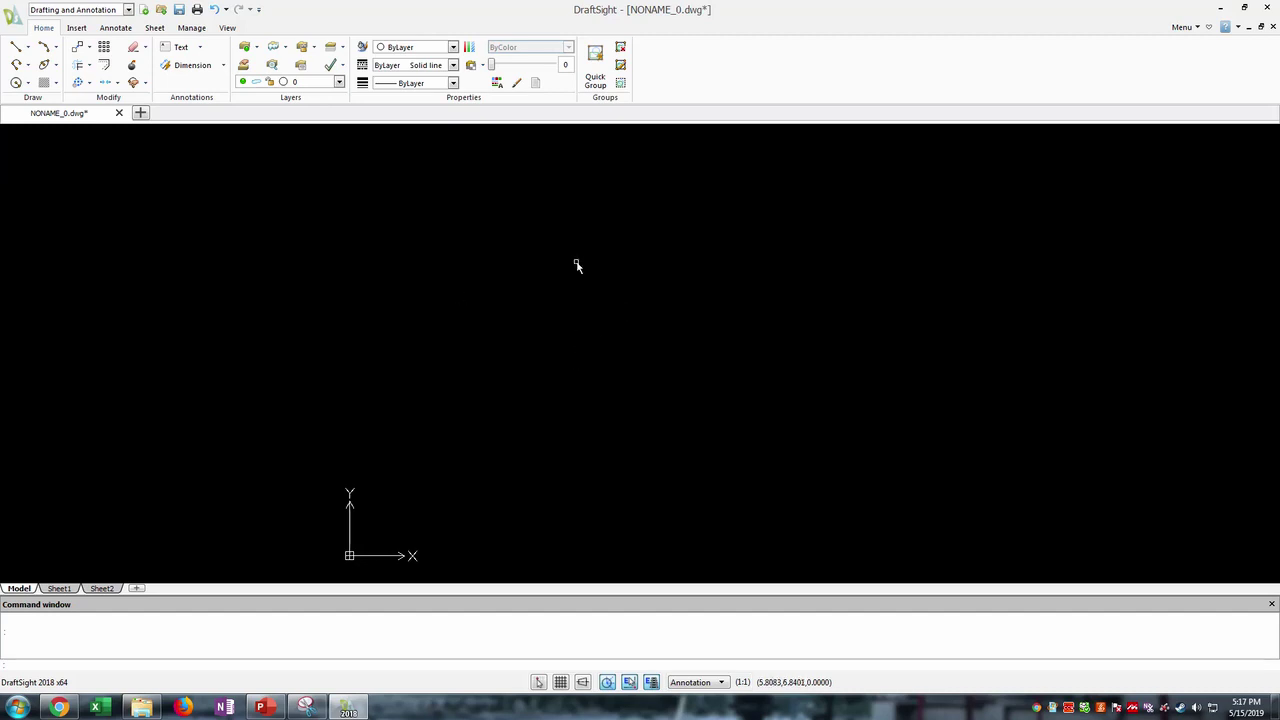
{"action": "mouse_move", "coordinate": [670, 335]}
{"action": "middle_mouse_down"}
{"action": "mouse_move", "coordinate": [546, 300]}
{"action": "mouse_move", "coordinate": [377, 371]}
{"action": "mouse_move", "coordinate": [711, 269]}
{"action": "mouse_move", "coordinate": [718, 310]}
{"action": "mouse_move", "coordinate": [623, 263]}
{"action": "mouse_move", "coordinate": [723, 205]}
{"action": "middle_mouse_up"}
{"action": "mouse_move", "coordinate": [569, 291]}
{"action": "middle_mouse_down"}
{"action": "mouse_move", "coordinate": [817, 297]}
{"action": "mouse_move", "coordinate": [614, 289]}
{"action": "mouse_move", "coordinate": [583, 317]}
{"action": "mouse_move", "coordinate": [469, 294]}
{"action": "mouse_move", "coordinate": [491, 331]}
{"action": "mouse_move", "coordinate": [419, 328]}
{"action": "middle_mouse_up"}
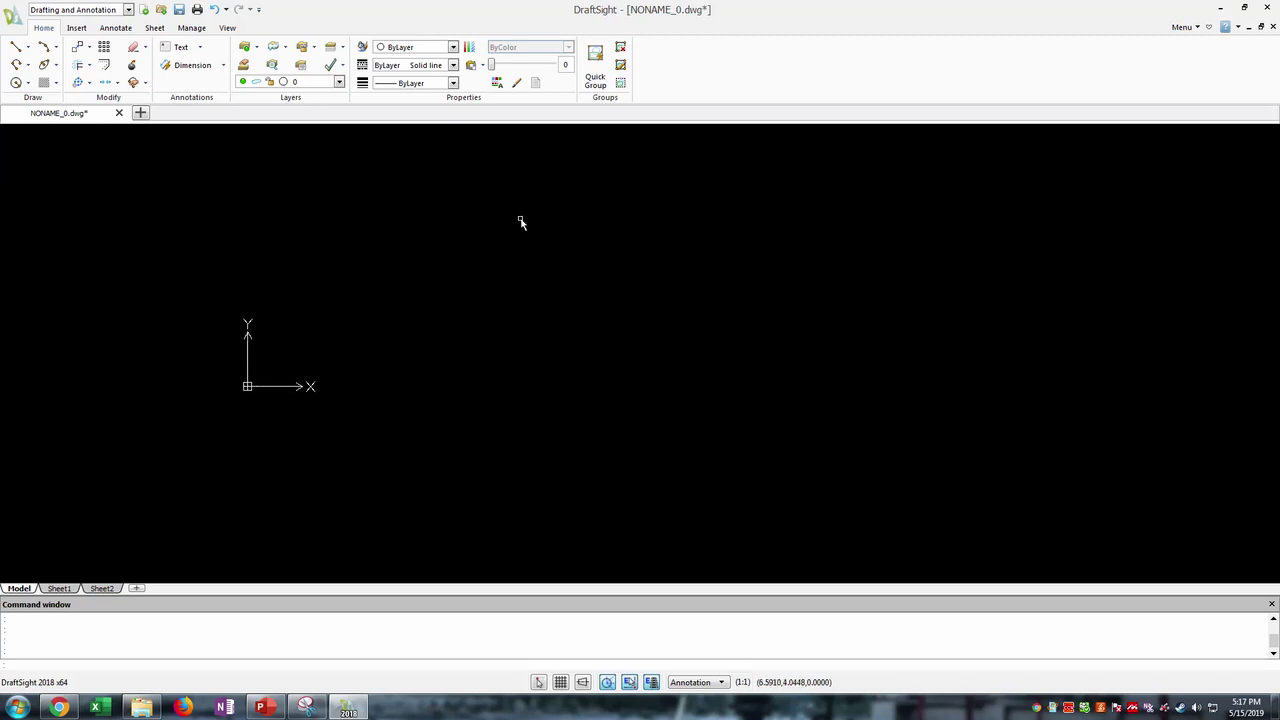
{"action": "left_click", "coordinate": [377, 172]}
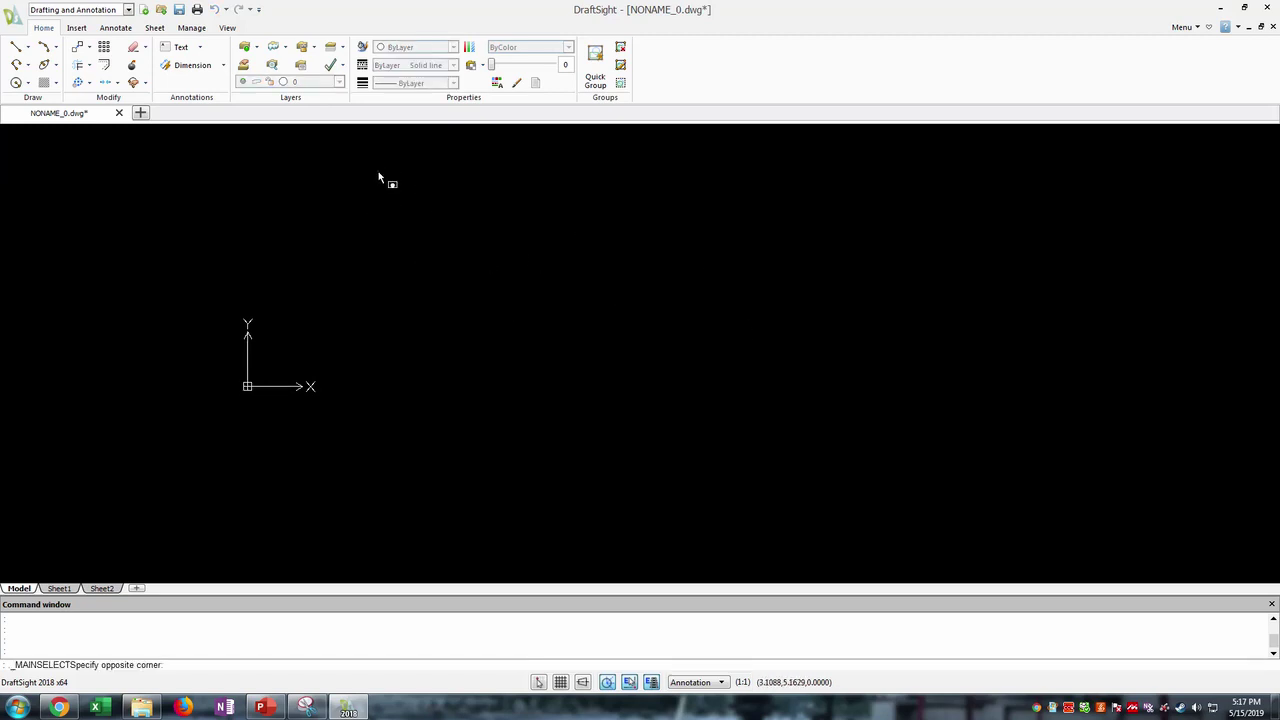
{"action": "left_click", "coordinate": [926, 509]}
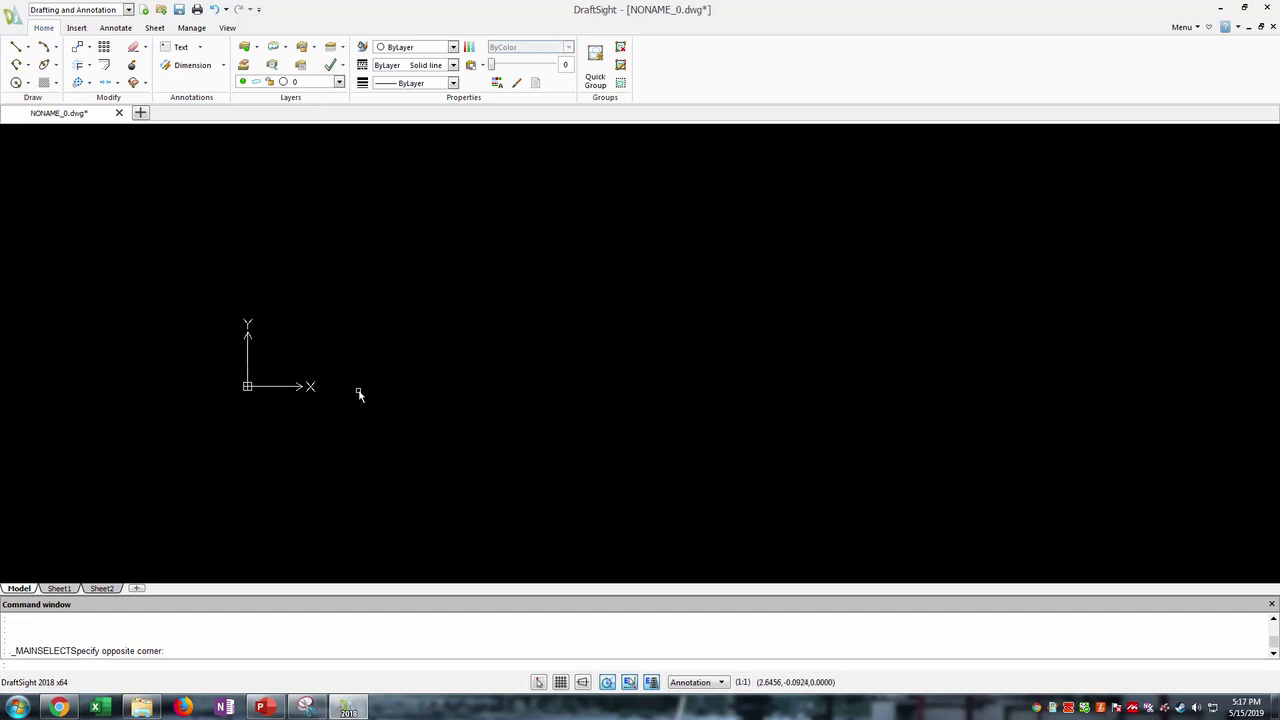
{"action": "key", "text": "Escape"}
{"action": "left_click", "coordinate": [400, 297]}
{"action": "key", "text": "Escape"}
{"action": "key", "text": "Escape"}
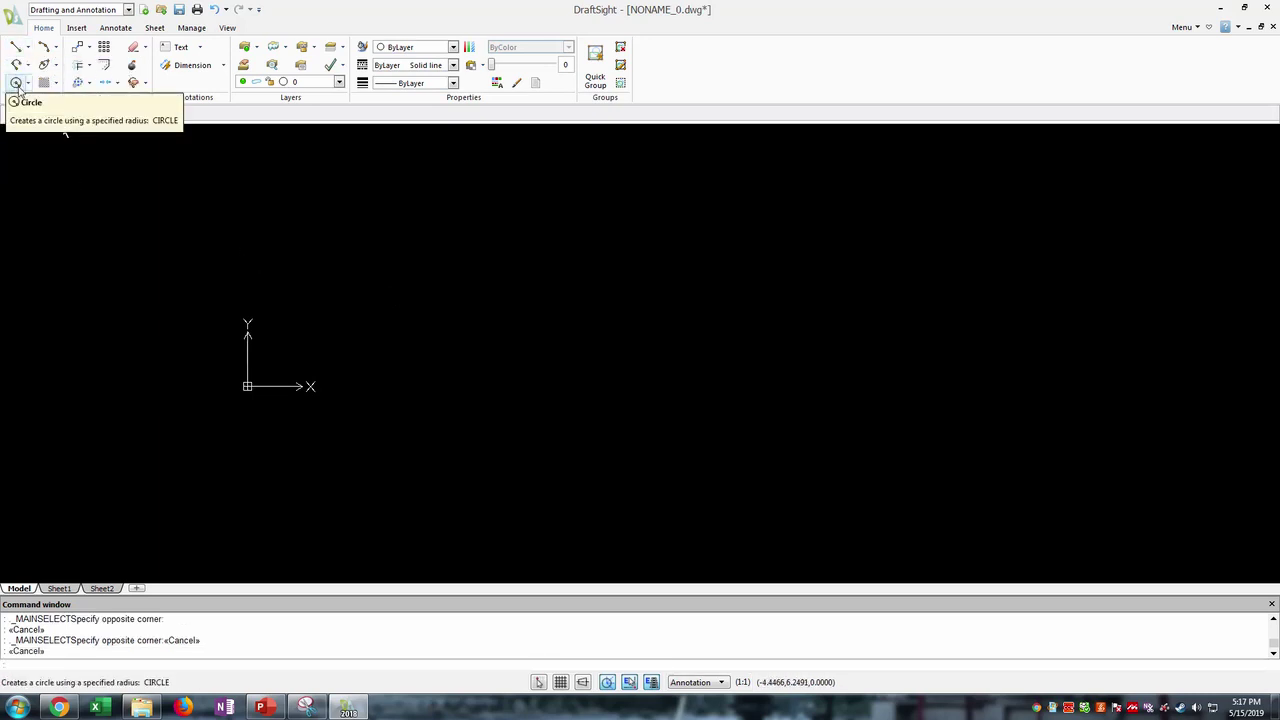
- Draw a circle with a diameter of 2 in the empty drawing area using the Center, Diameter method
{"action": "left_click", "coordinate": [16, 84]}
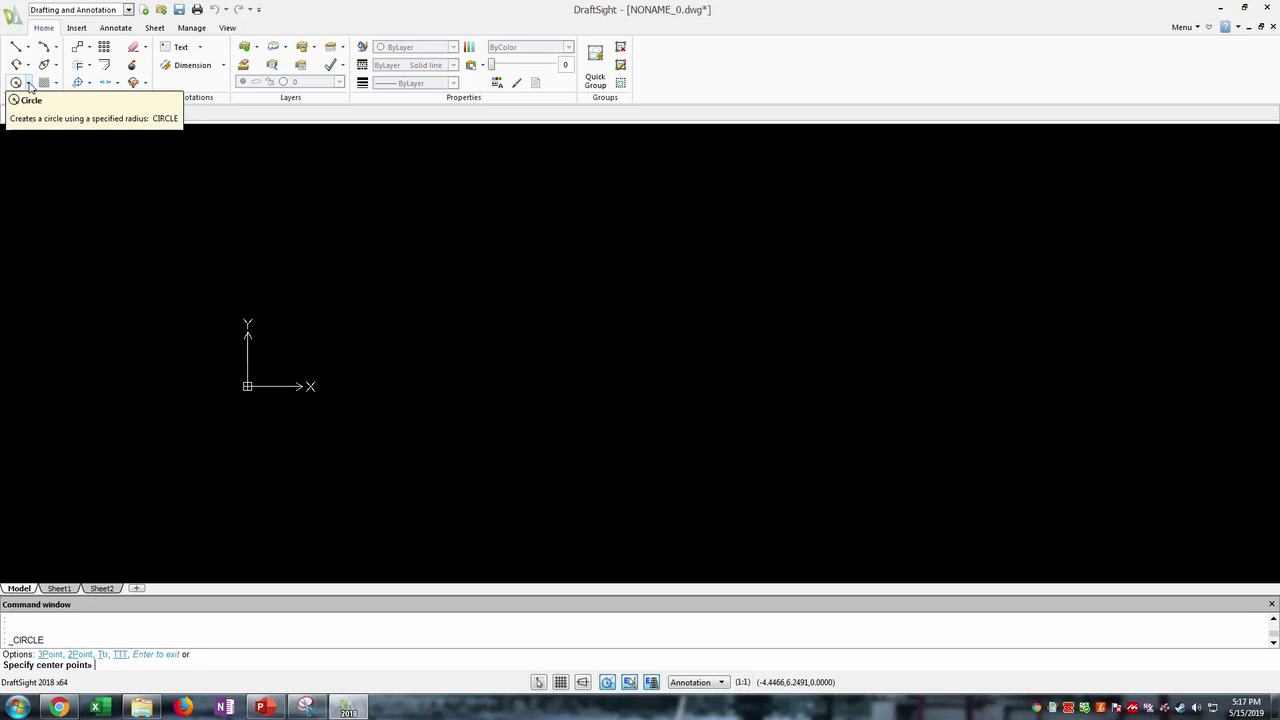
{"action": "left_click", "coordinate": [29, 84]}
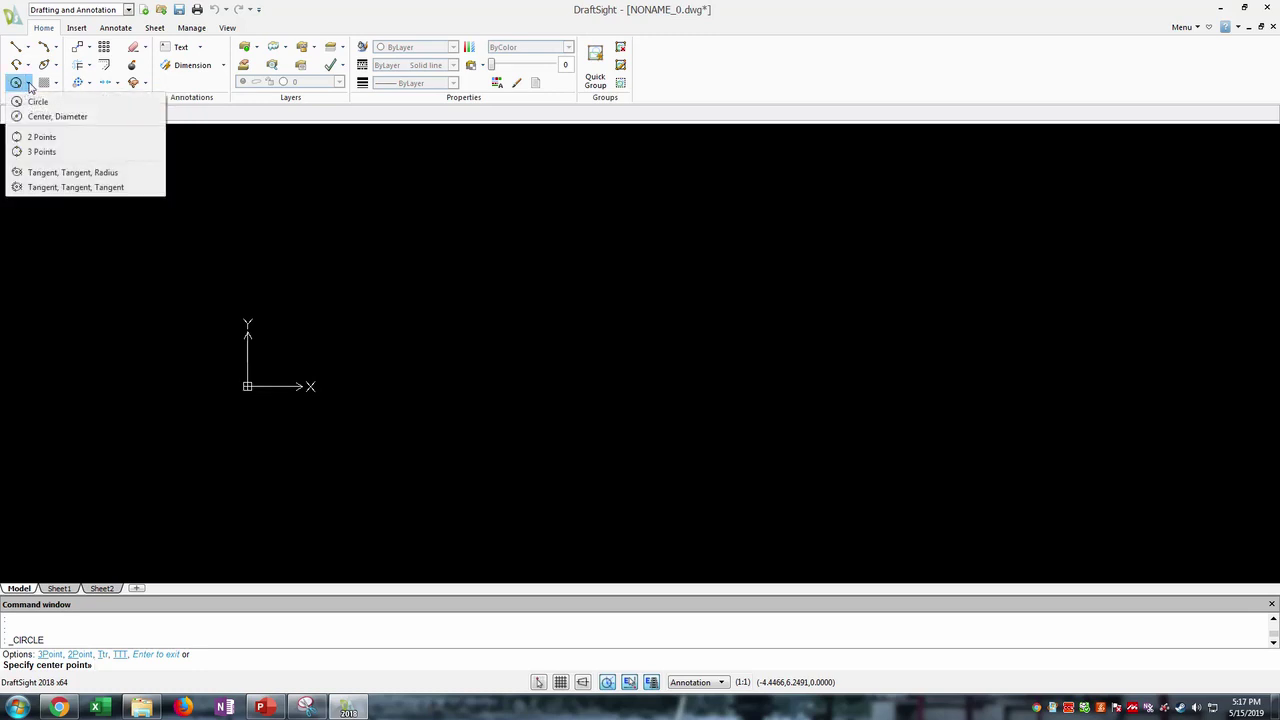
{"action": "left_click", "coordinate": [101, 118]}
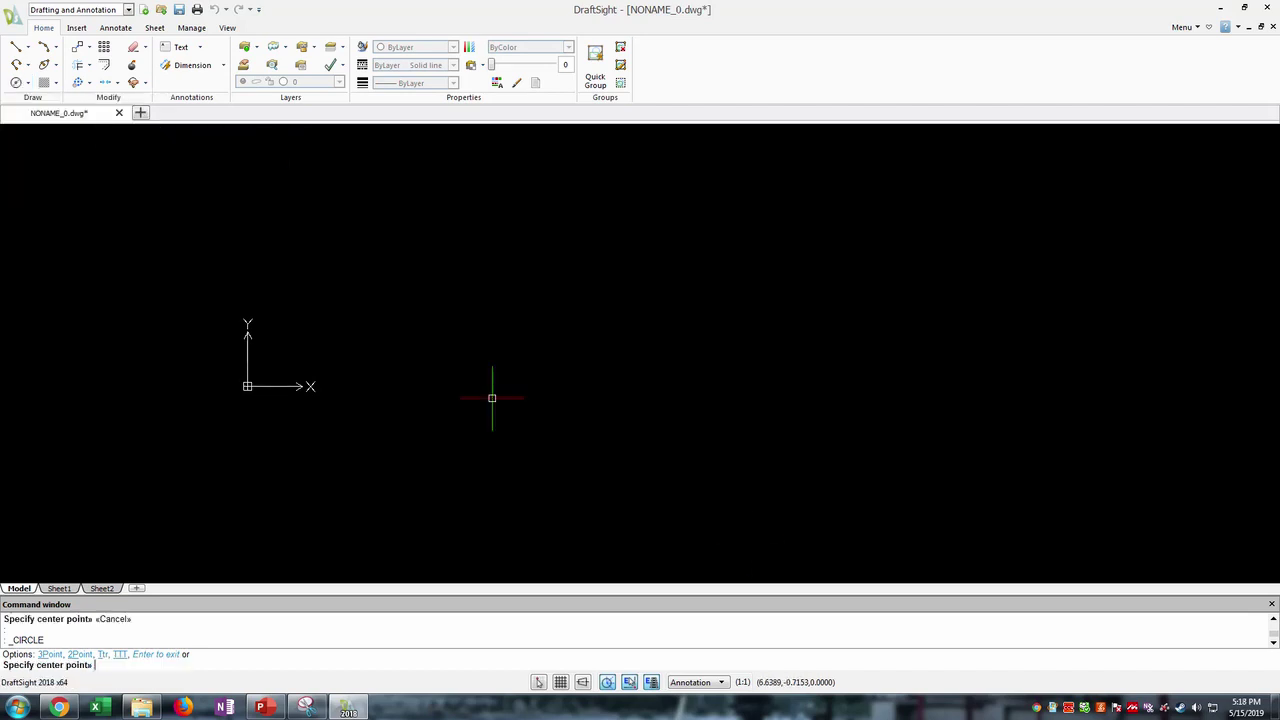
{"action": "left_click", "coordinate": [553, 265]}
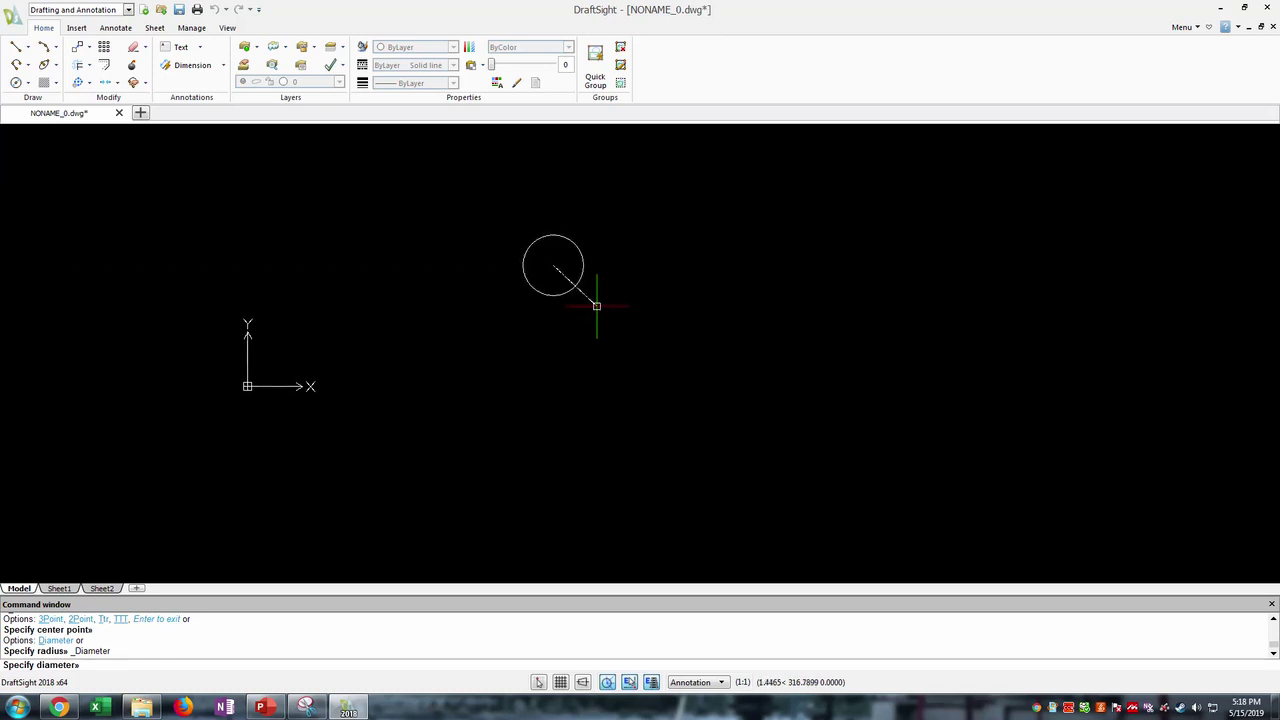
{"action": "type", "text": "2"}
{"action": "key", "text": "Return"}
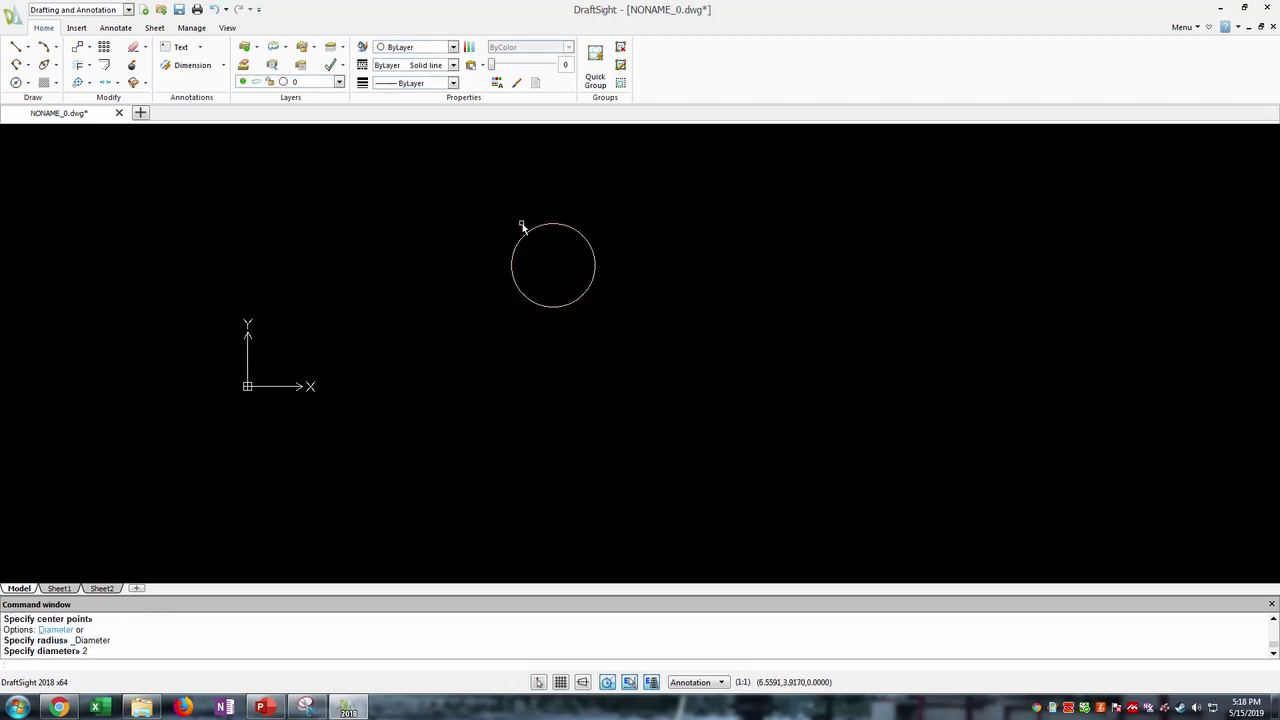
{"action": "scroll", "coordinate": [521, 222], "scroll_direction": "up", "scroll_amount": 2}
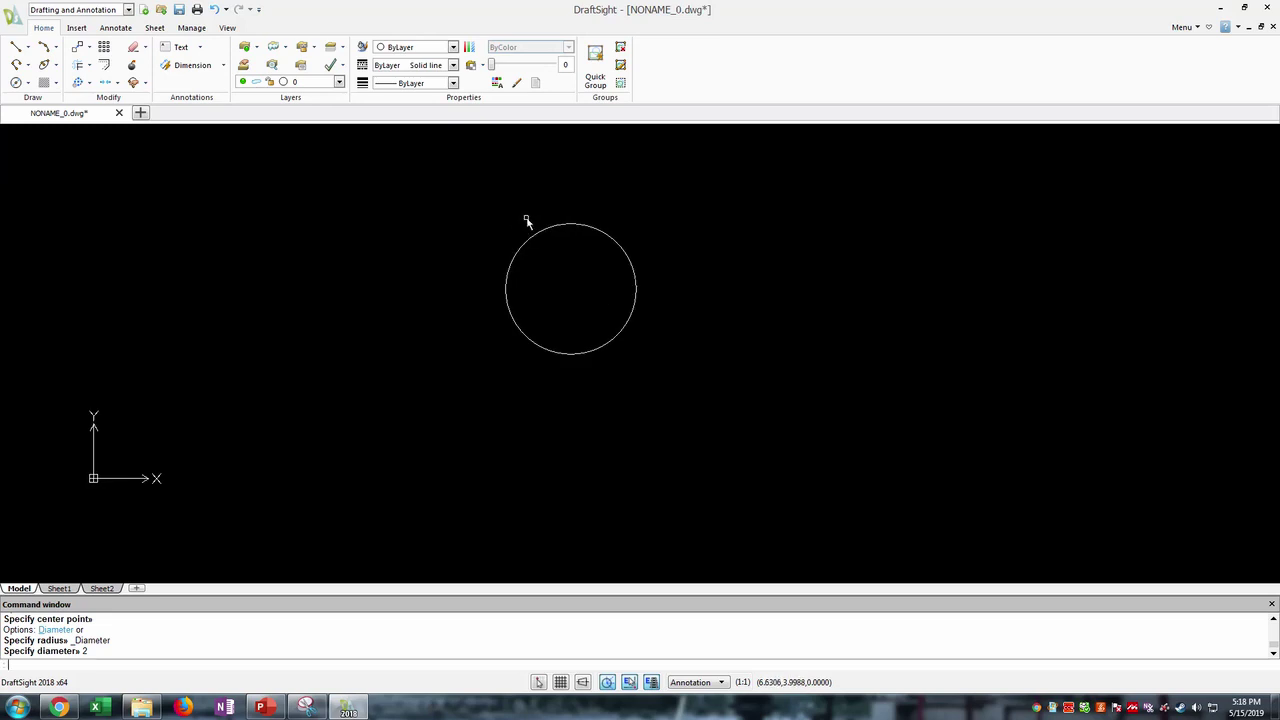
- Move the circle horizontally to the right, using its top quadrant point as the base point
{"action": "left_click", "coordinate": [415, 167]}
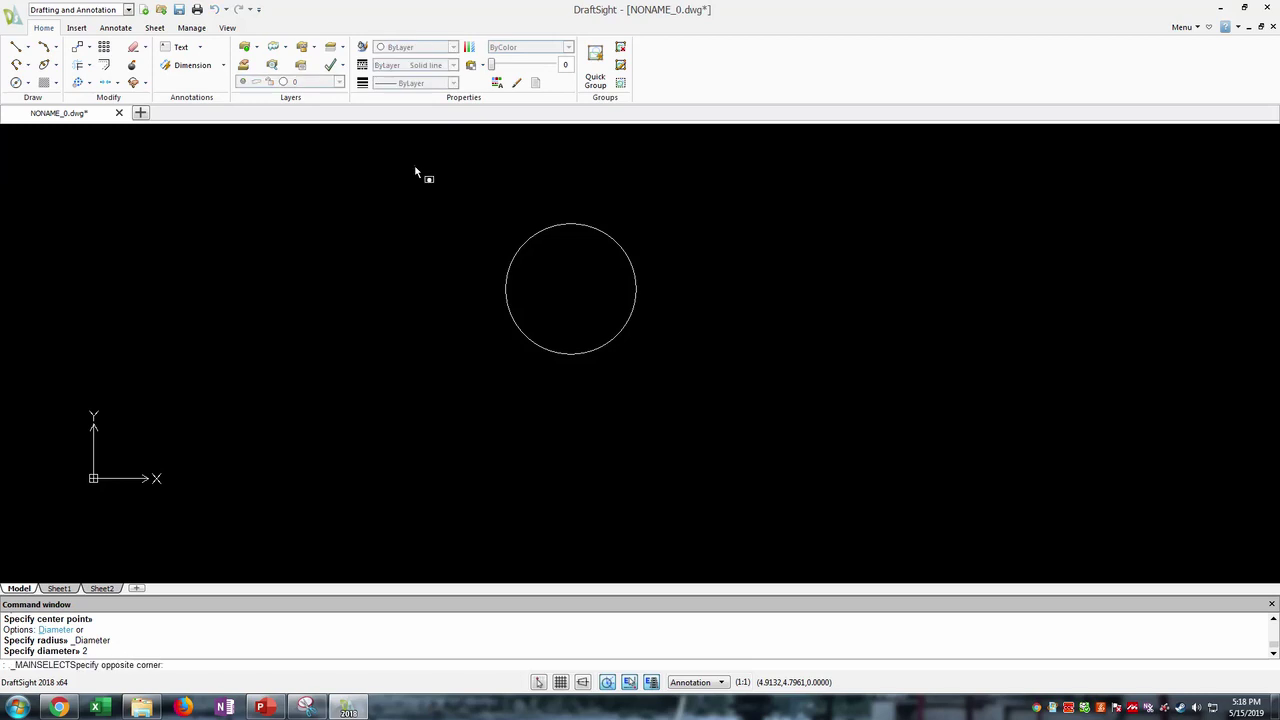
{"action": "left_click", "coordinate": [762, 444]}
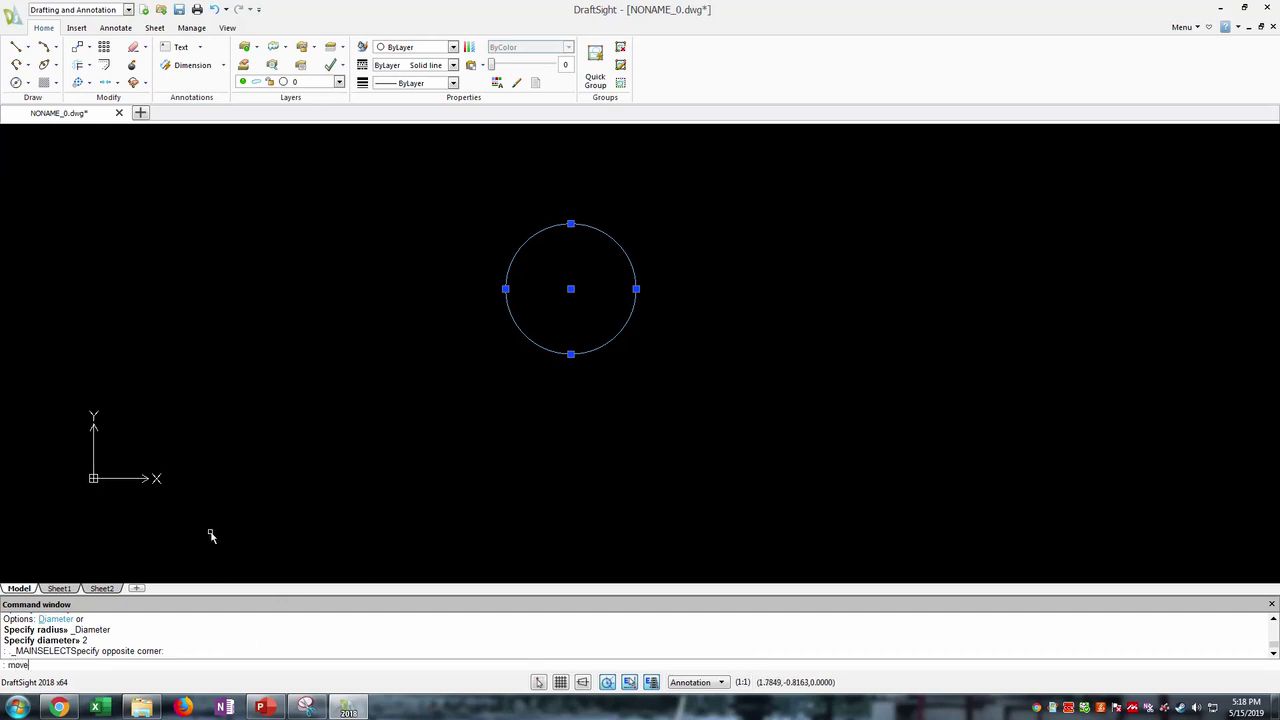
{"action": "key", "text": "Return"}
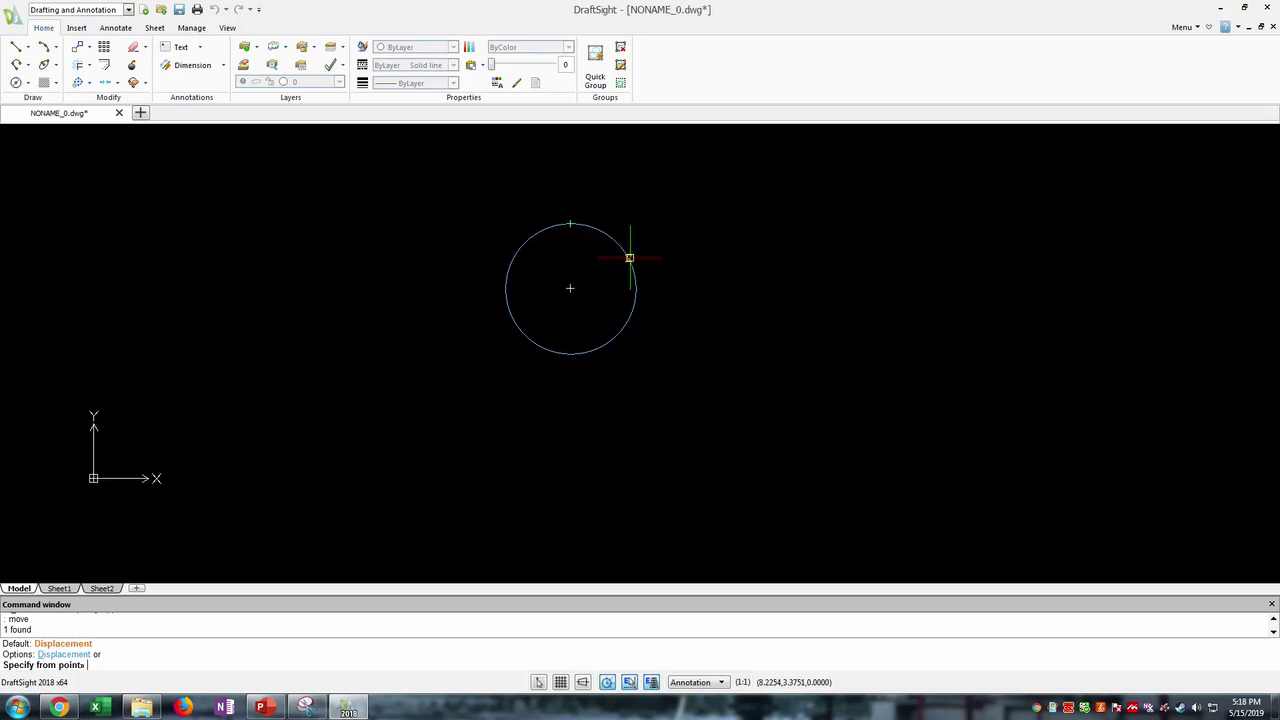
{"action": "left_click", "coordinate": [570, 224]}
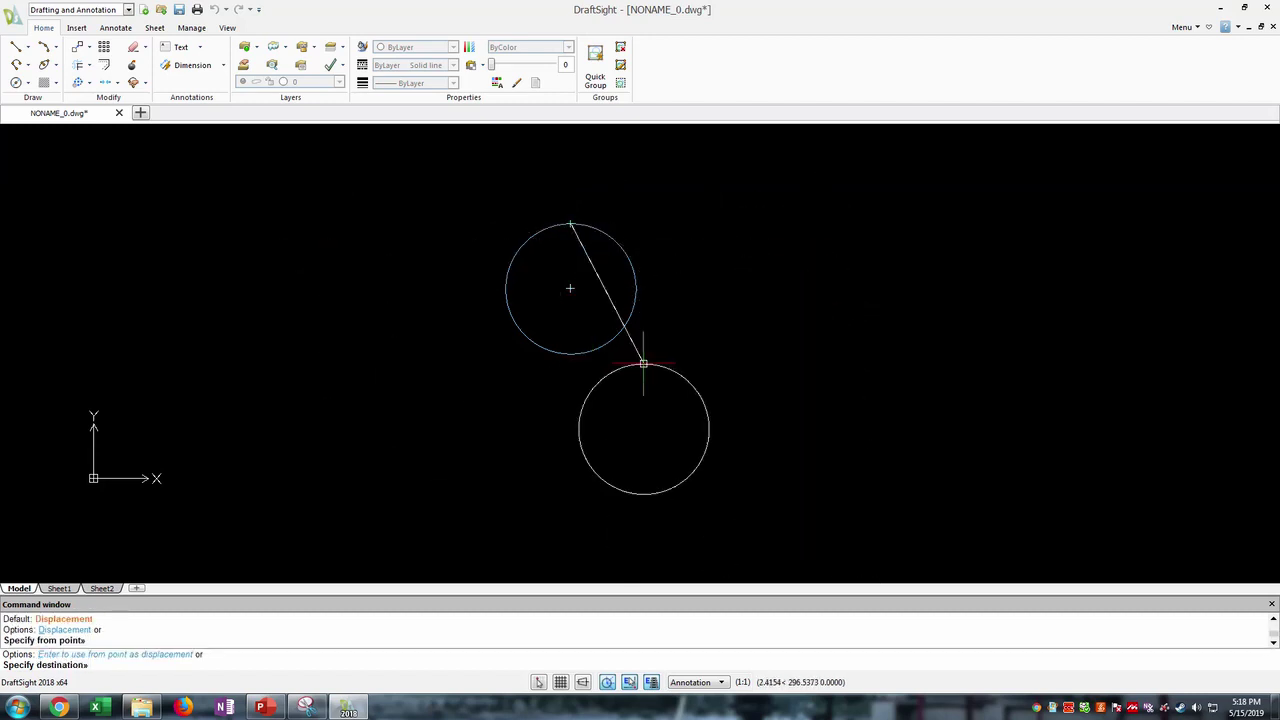
{"action": "left_click", "coordinate": [755, 225]}
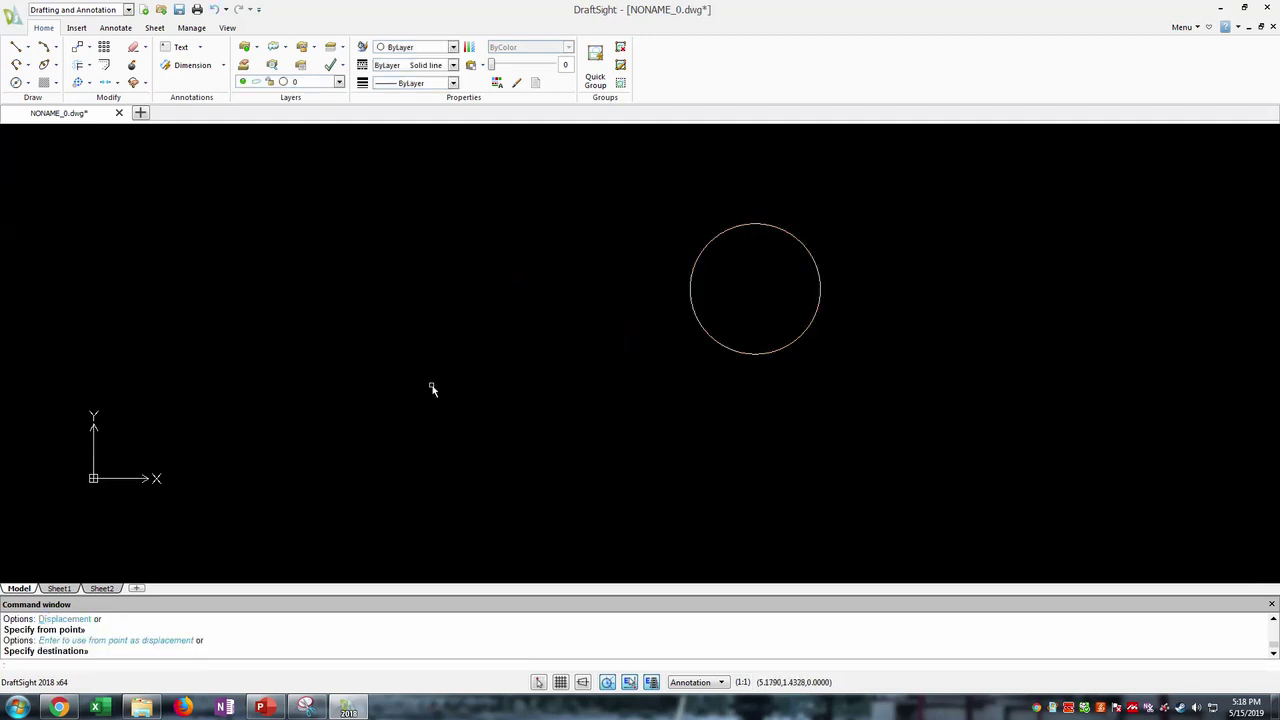
- Select the moved circle with a window that fully encloses it and delete it
{"action": "left_click", "coordinate": [621, 171]}
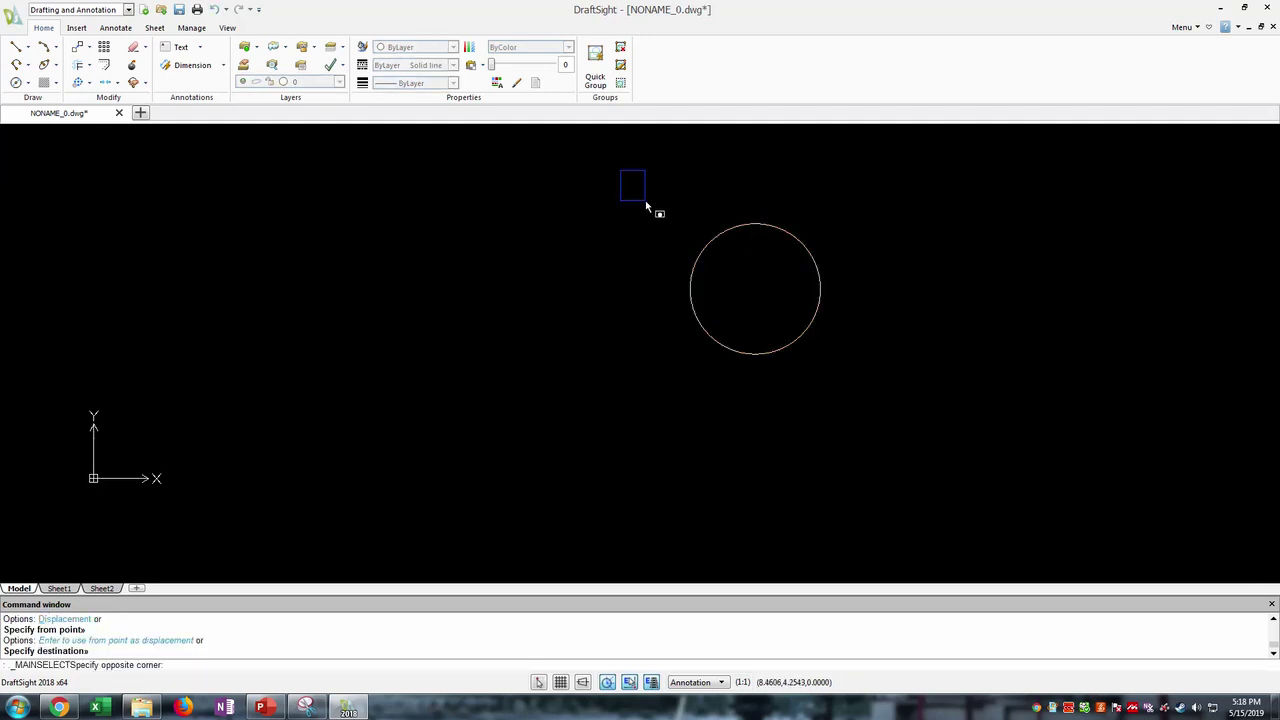
{"action": "left_click", "coordinate": [934, 408]}
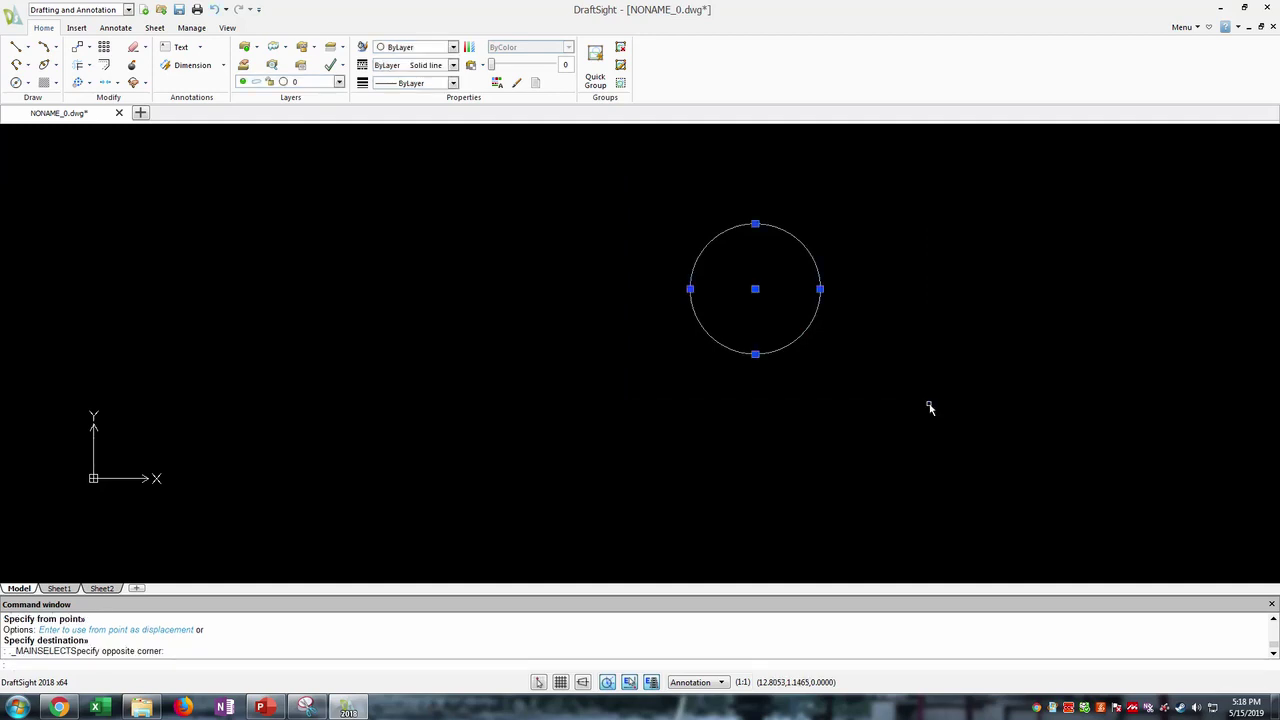
{"action": "key", "text": "Delete"}
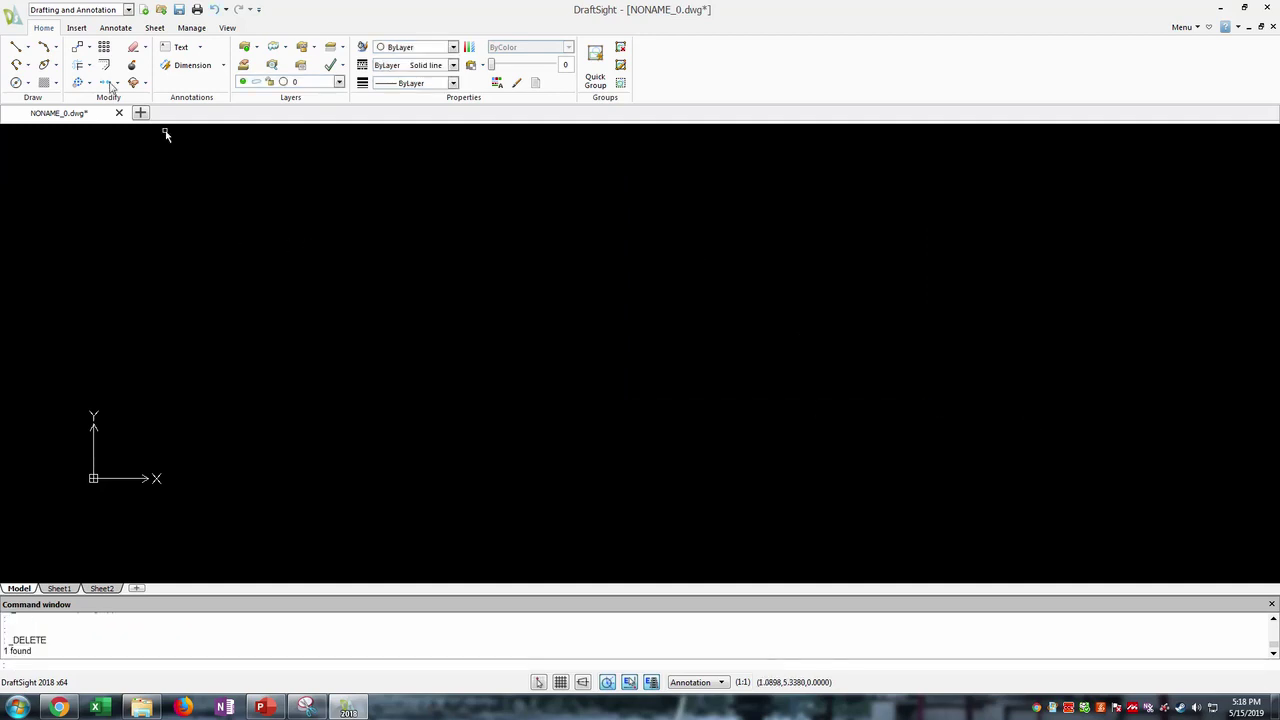
- Draw a circle about 1.96 in diameter and try selecting it with left-to-right windows that enclose only part of it
{"action": "left_click", "coordinate": [16, 82]}
{"action": "left_click", "coordinate": [687, 359]}
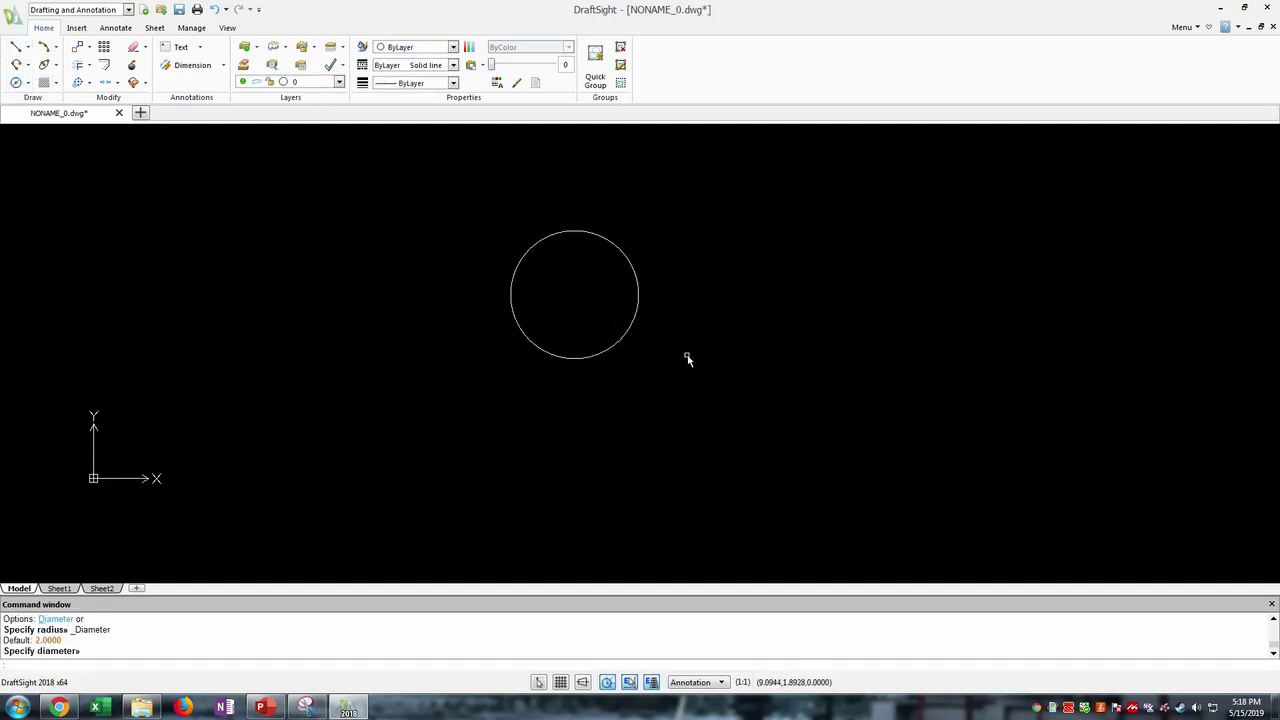
{"action": "left_click", "coordinate": [455, 210]}
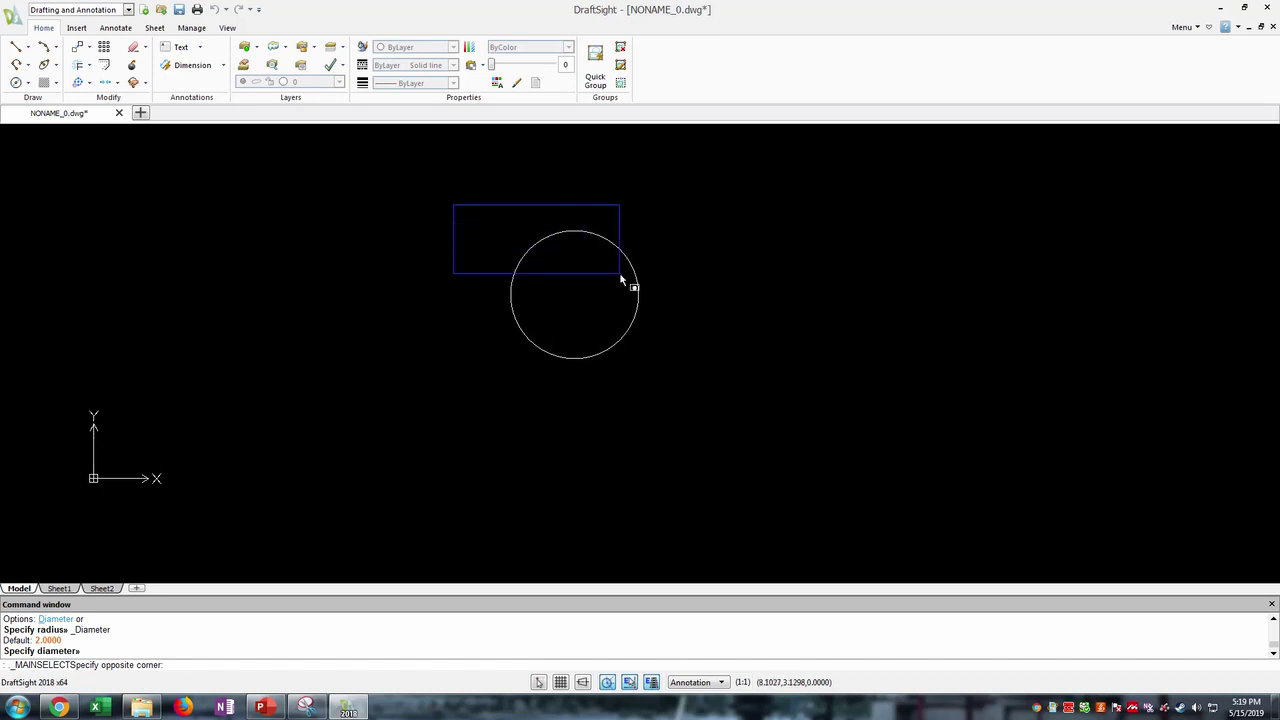
{"action": "left_click", "coordinate": [721, 310]}
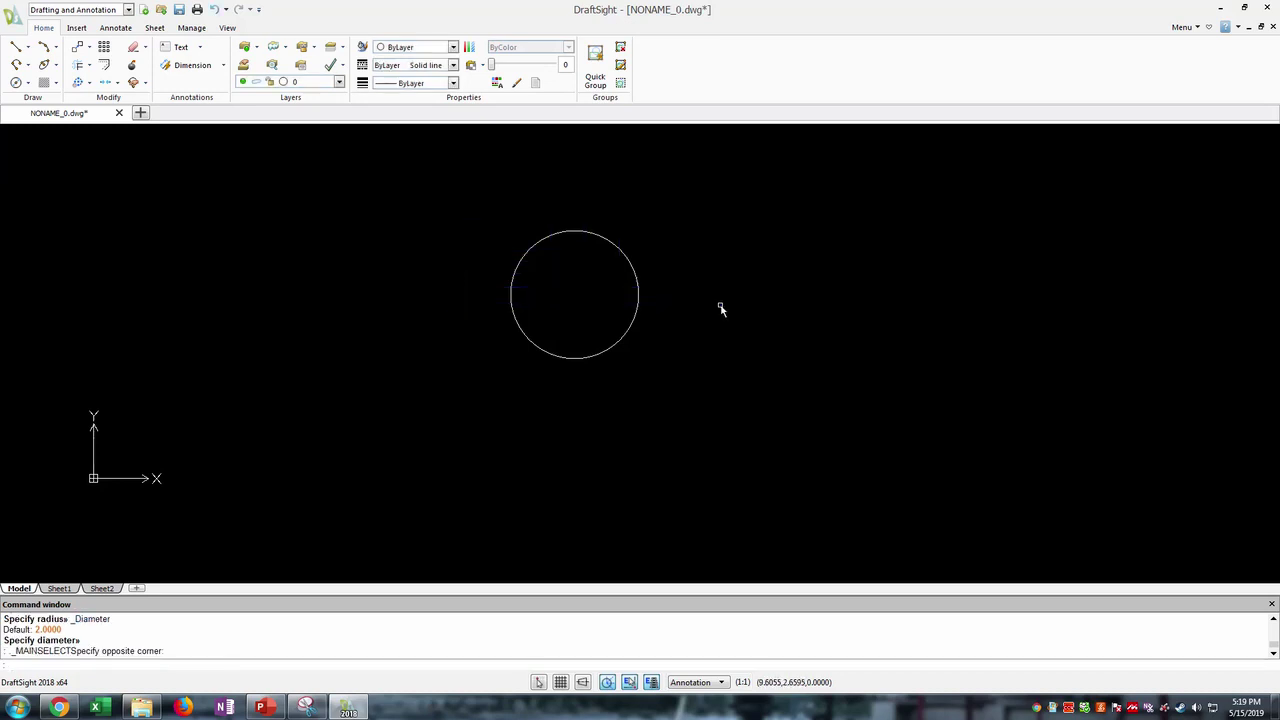
{"action": "left_click", "coordinate": [457, 197]}
{"action": "left_click", "coordinate": [716, 318]}
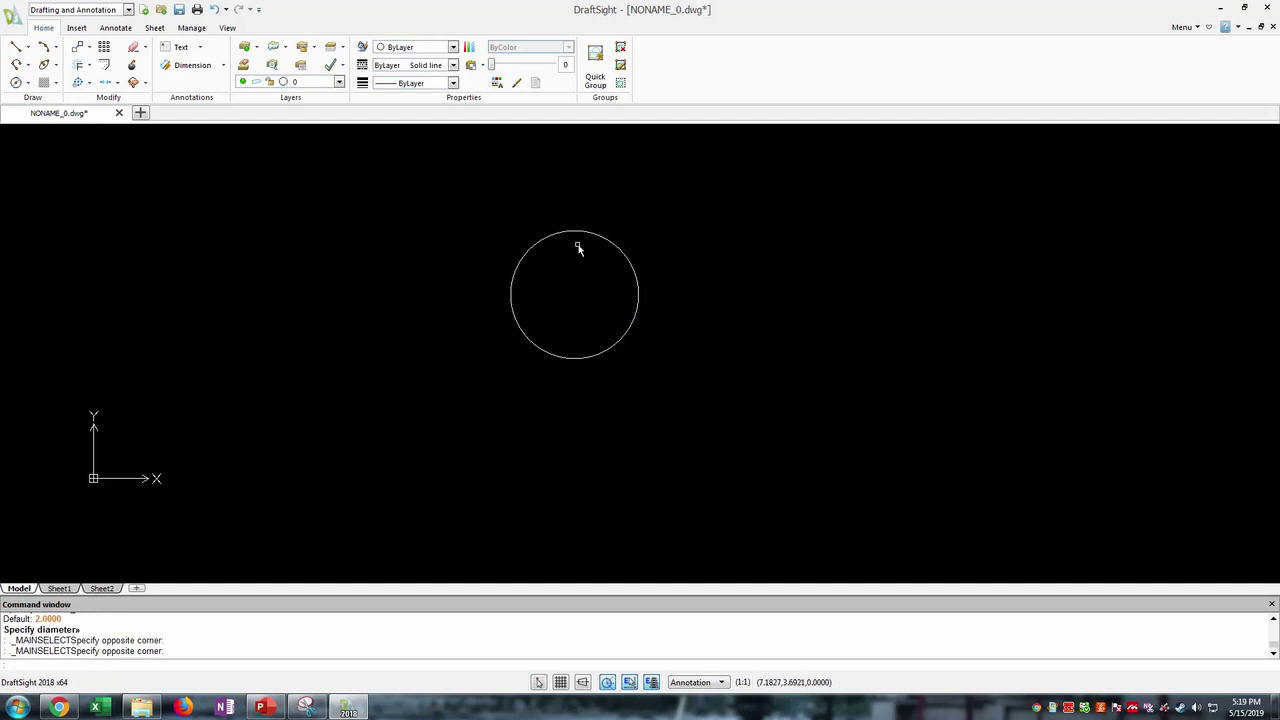
- Enclose the whole circle in a left-to-right selection window and delete it
{"action": "left_click", "coordinate": [459, 188]}
{"action": "left_click", "coordinate": [729, 412]}
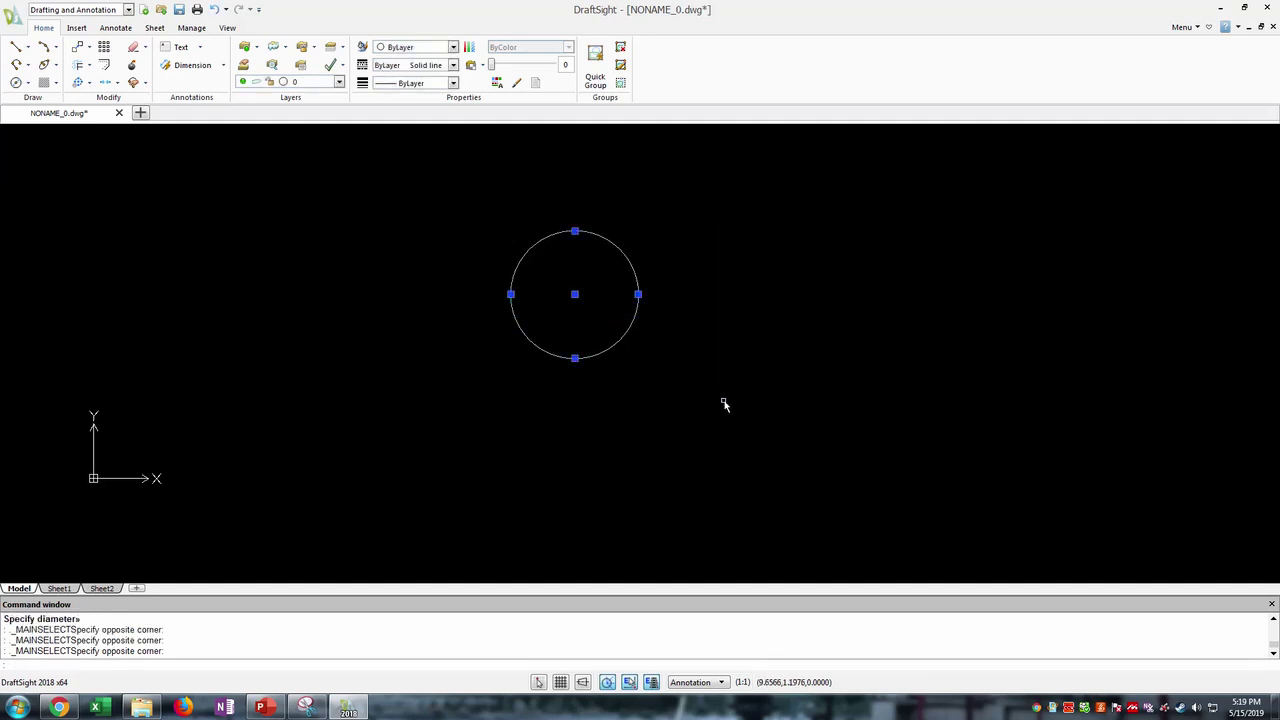
{"action": "key", "text": "Delete"}
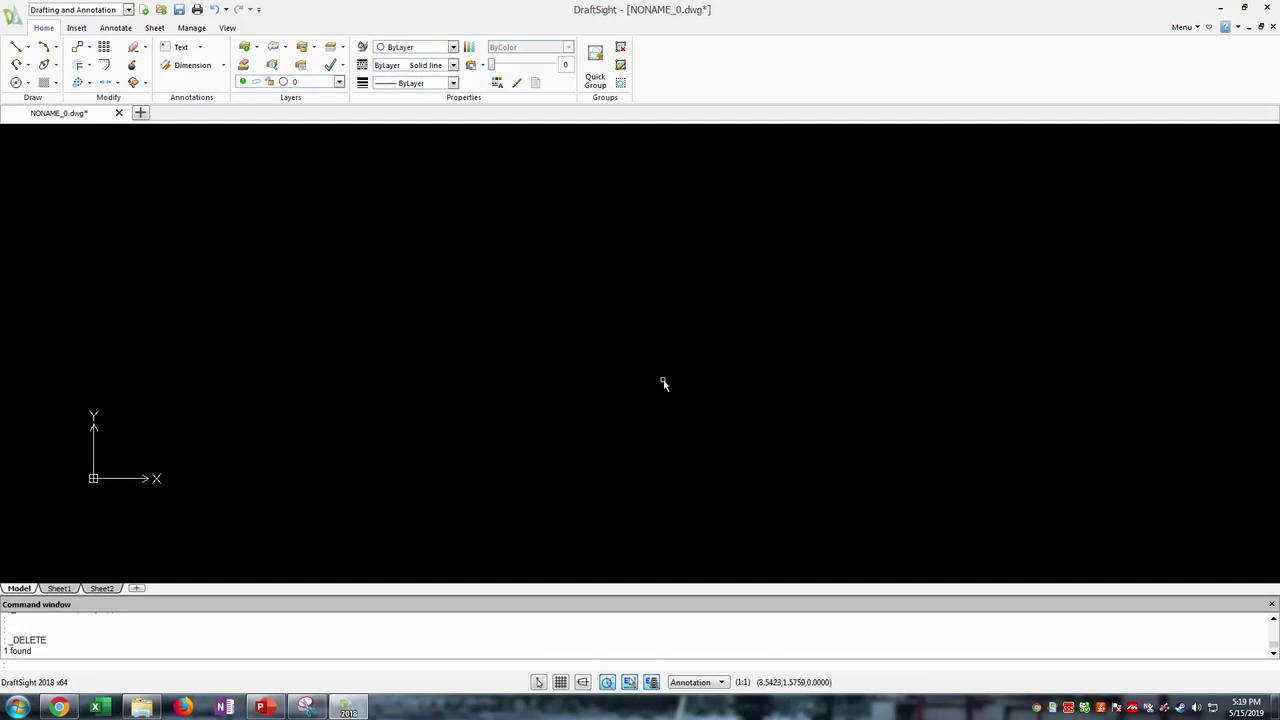
- Draw another circle by center and diameter and test selecting it with a right-to-left crossing window over its lower edge
{"action": "left_click", "coordinate": [26, 87]}
{"action": "left_click", "coordinate": [529, 294]}
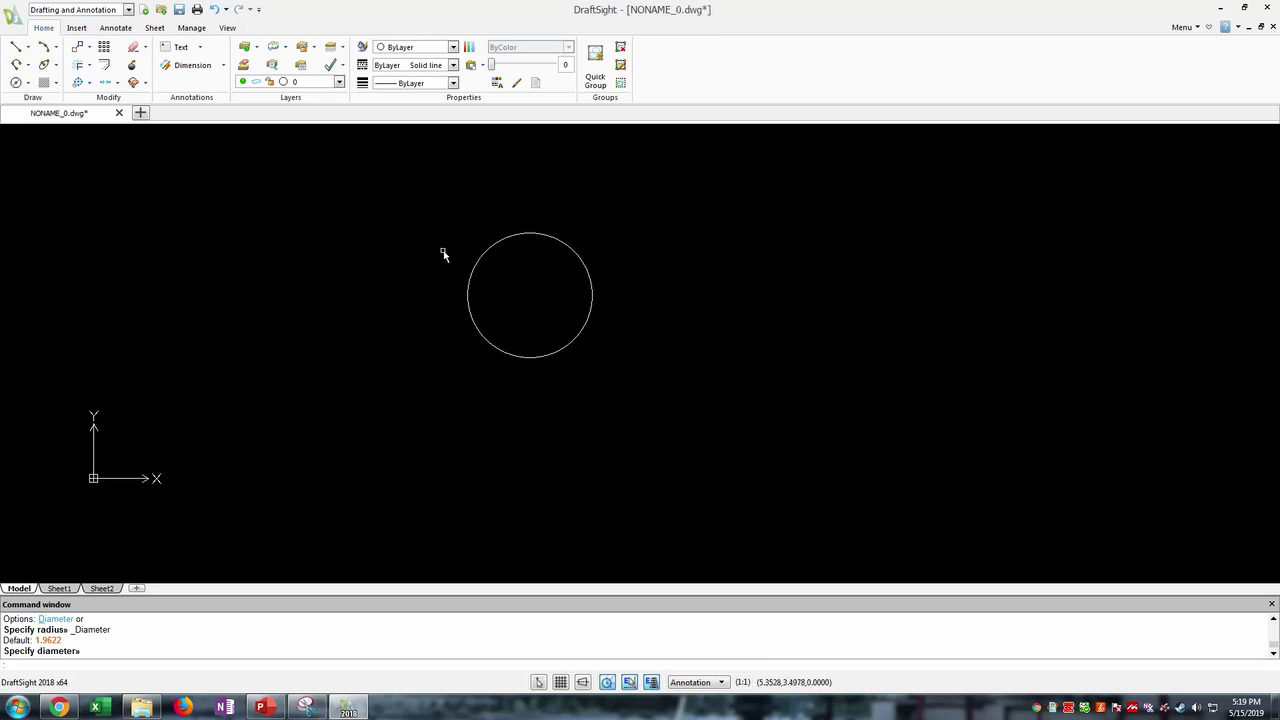
{"action": "left_click", "coordinate": [702, 404]}
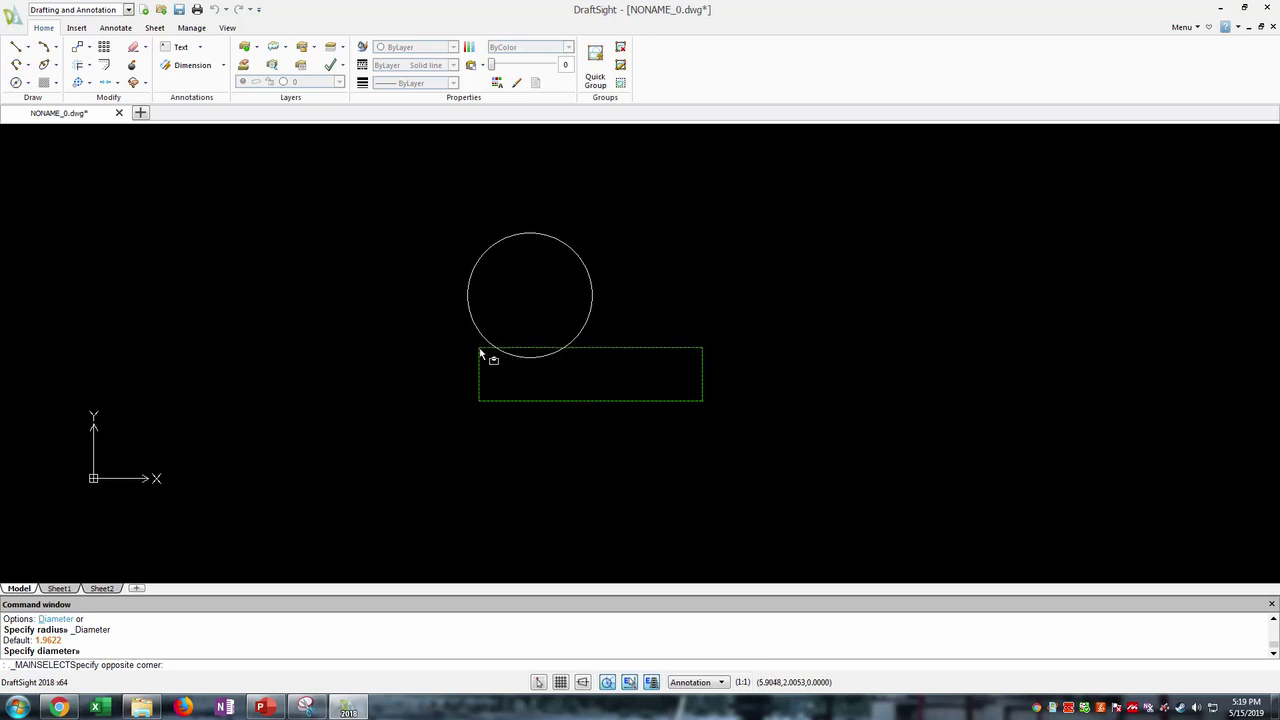
{"action": "left_click", "coordinate": [475, 352]}
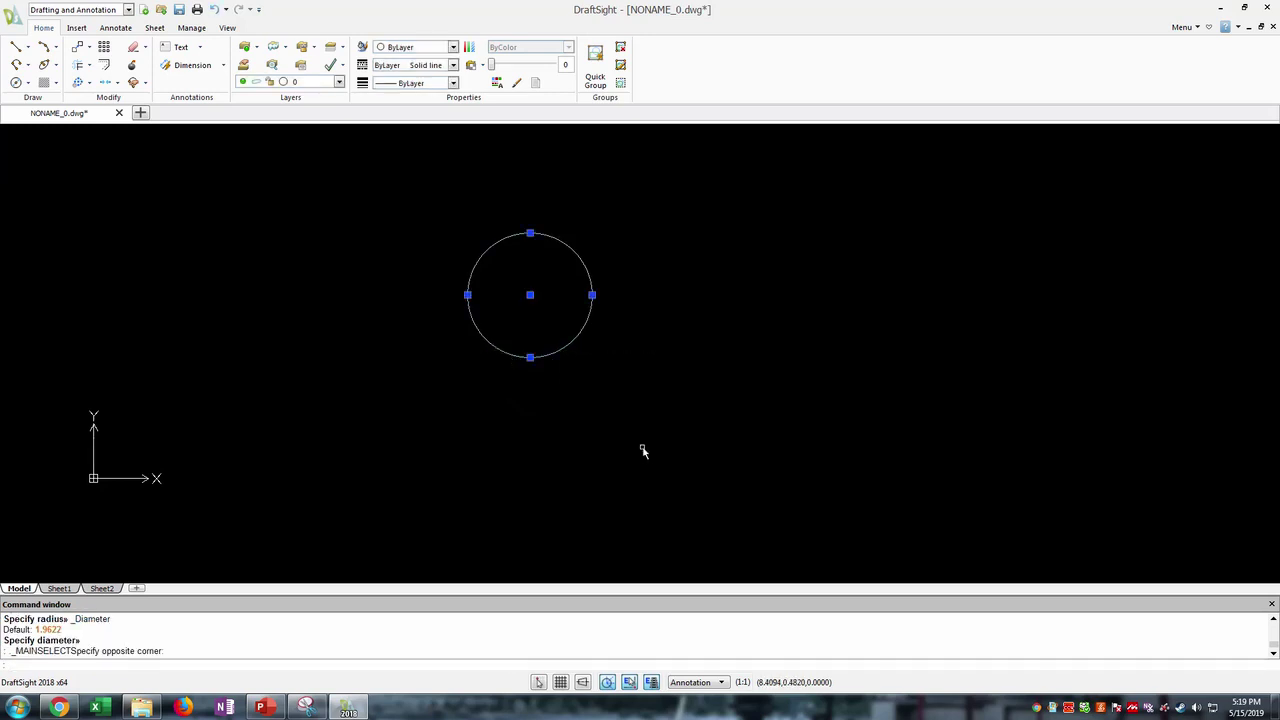
{"action": "key", "text": "Escape"}
- Try a left-to-right window over part of the circle, and delete the circle using a right-to-left crossing selection
{"action": "left_click", "coordinate": [370, 176]}
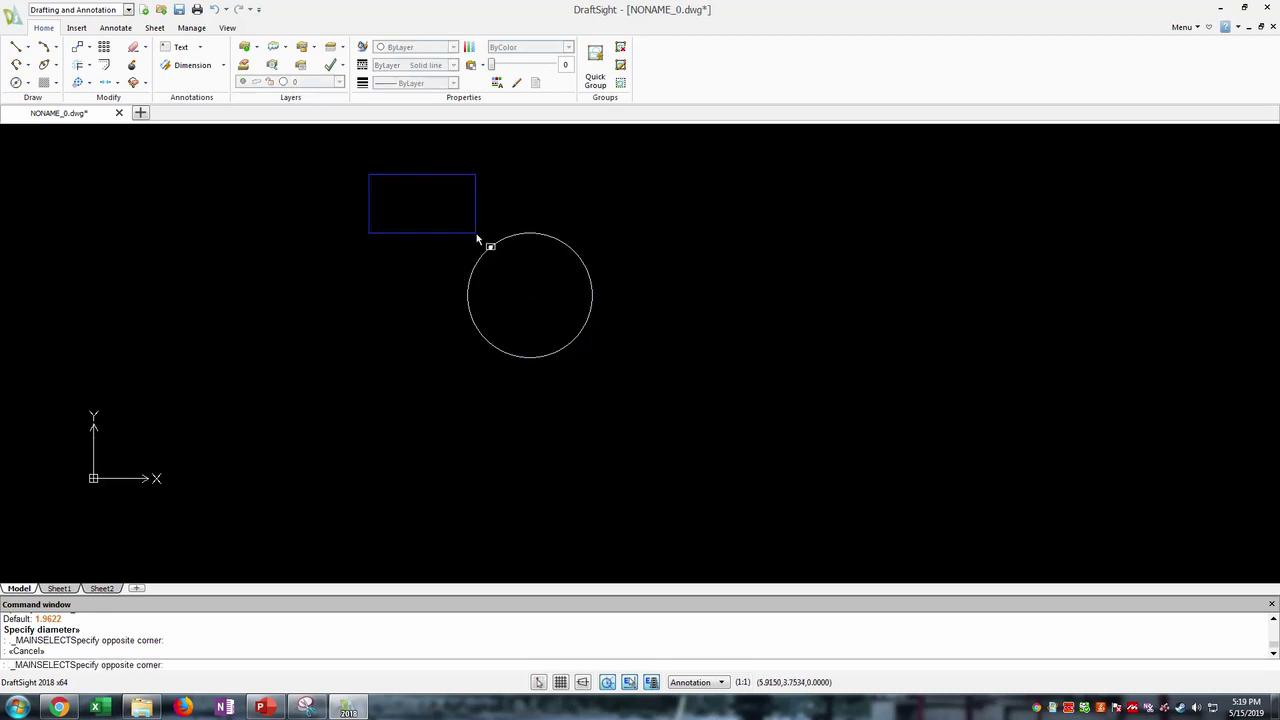
{"action": "left_click", "coordinate": [590, 267]}
{"action": "left_click", "coordinate": [625, 377]}
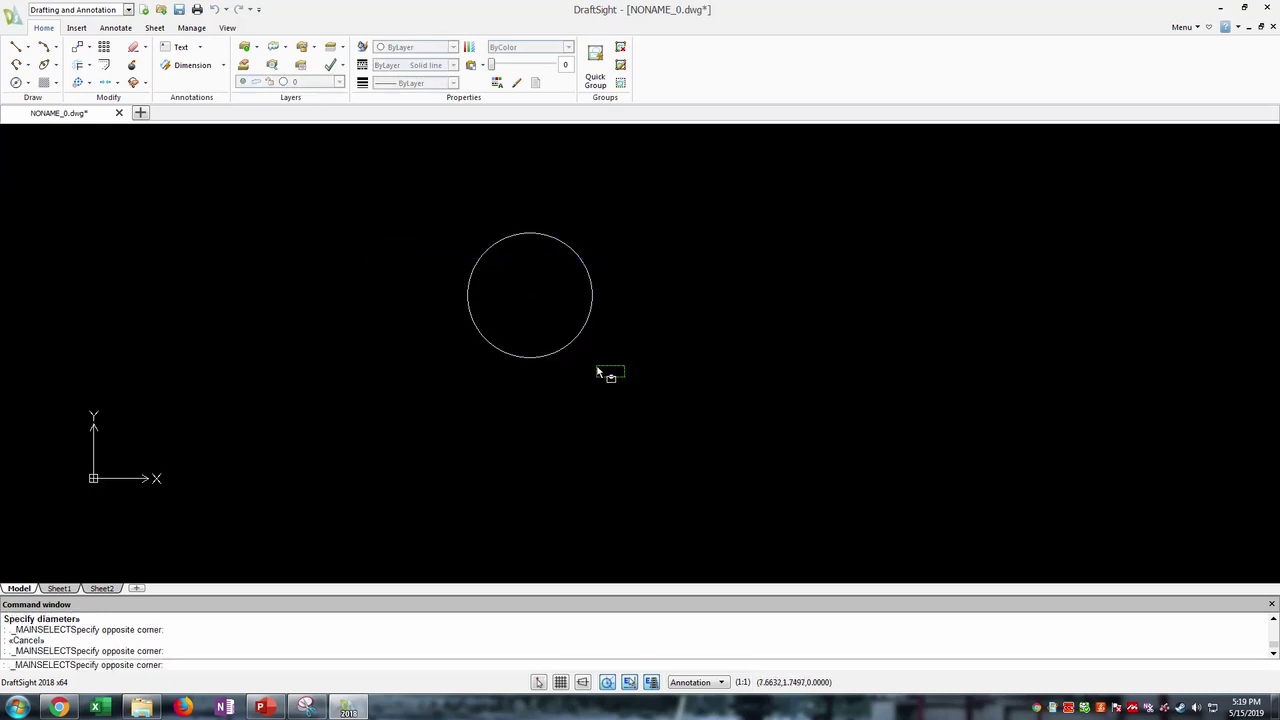
{"action": "left_click", "coordinate": [481, 334]}
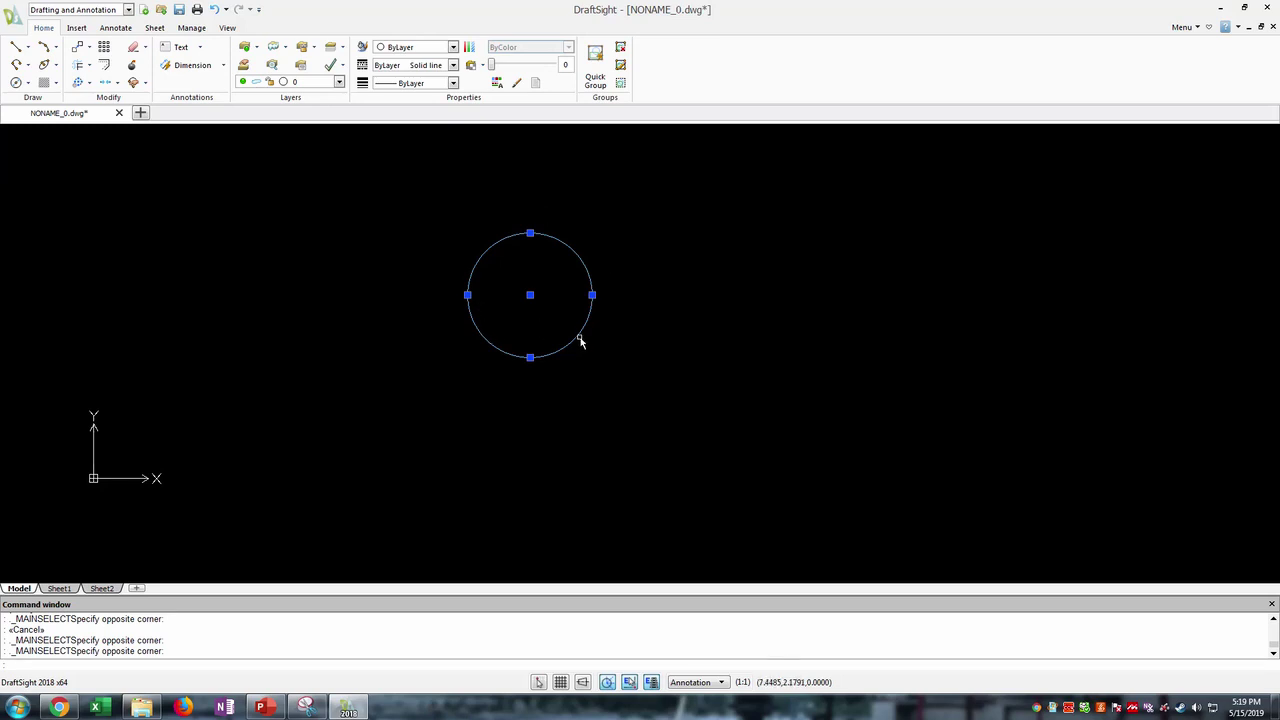
{"action": "key", "text": "Delete"}
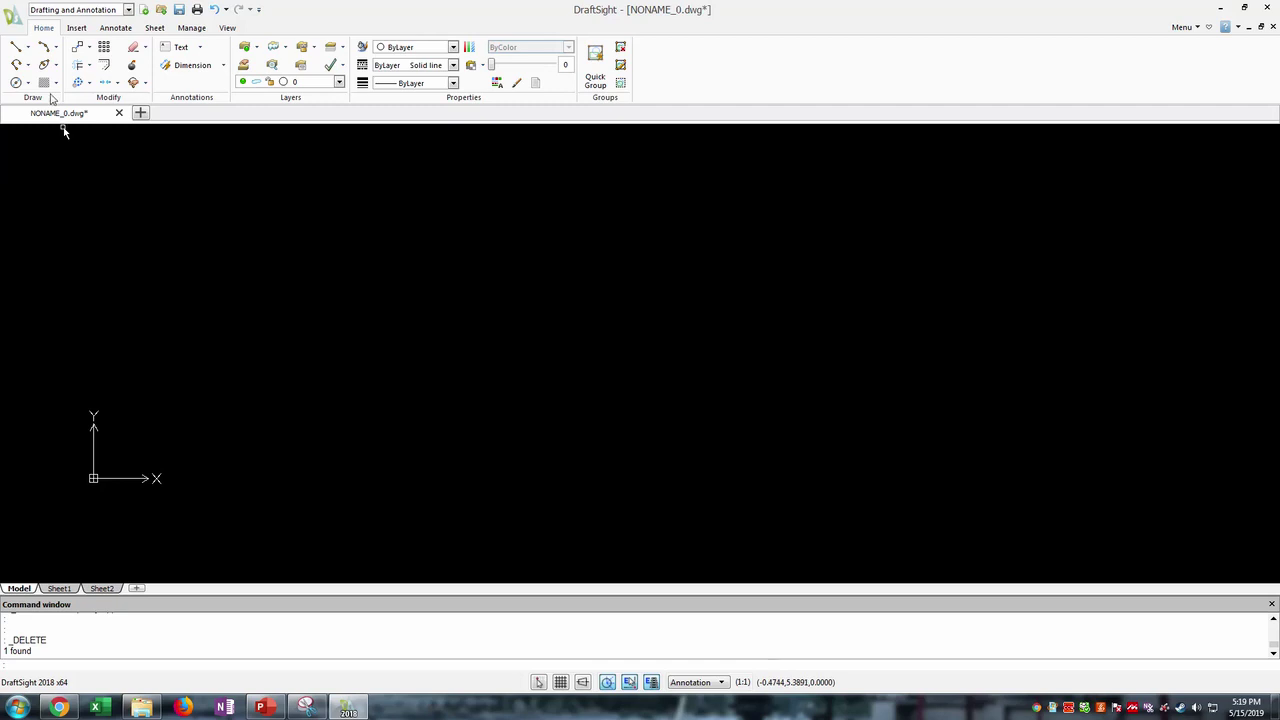
- Draw two connected lines, one 5 units long to the right and one 1 unit long straight down from its end
{"action": "left_click", "coordinate": [15, 47]}
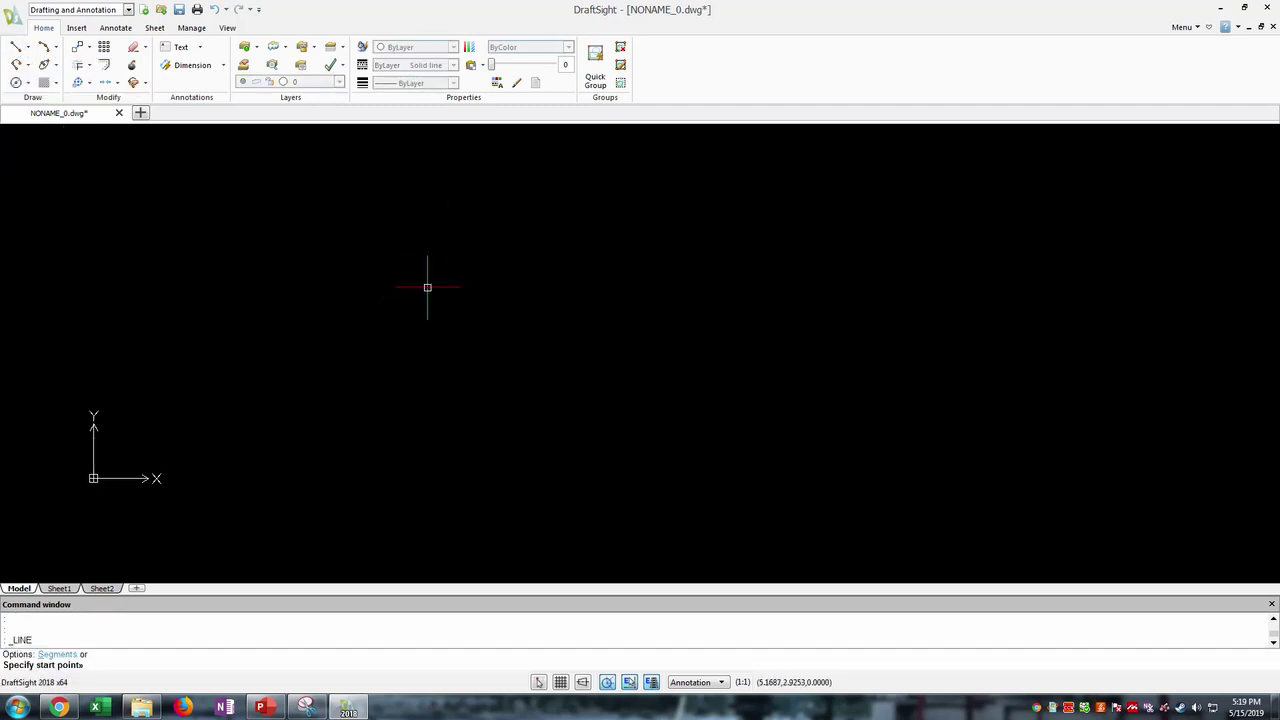
{"action": "left_click", "coordinate": [435, 271]}
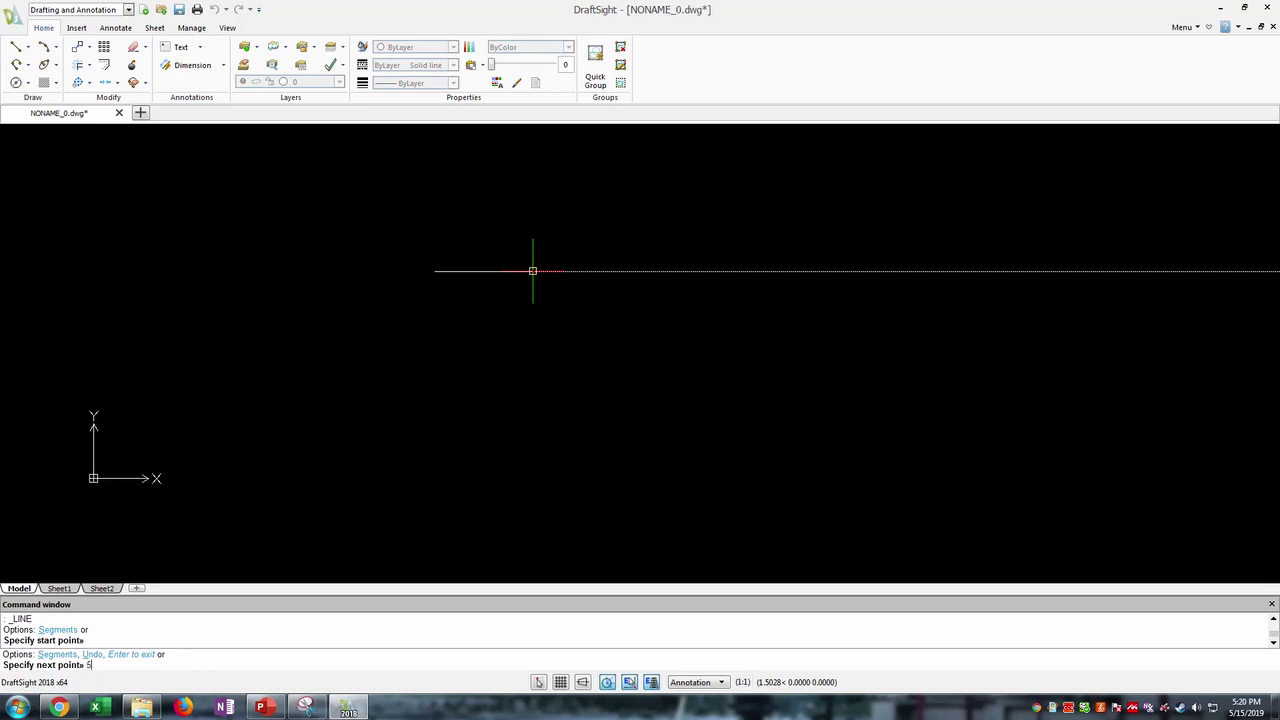
{"action": "key", "text": "Return"}
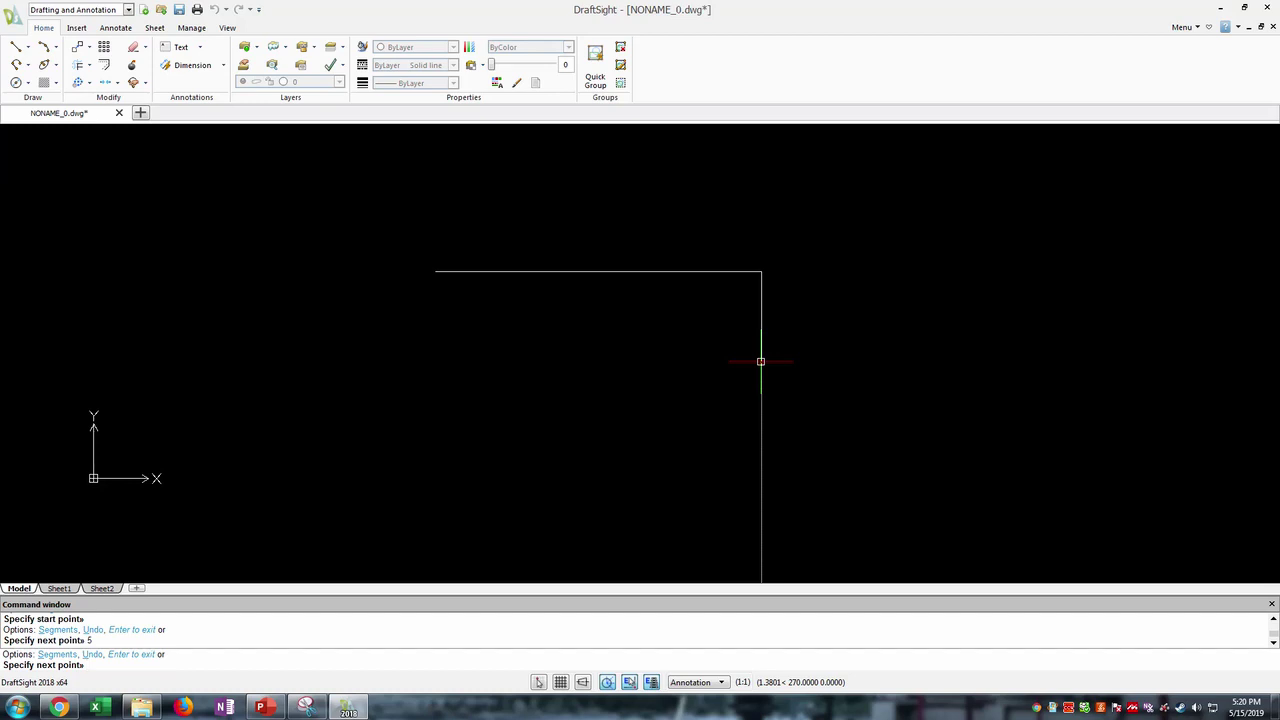
{"action": "key", "text": "Return"}
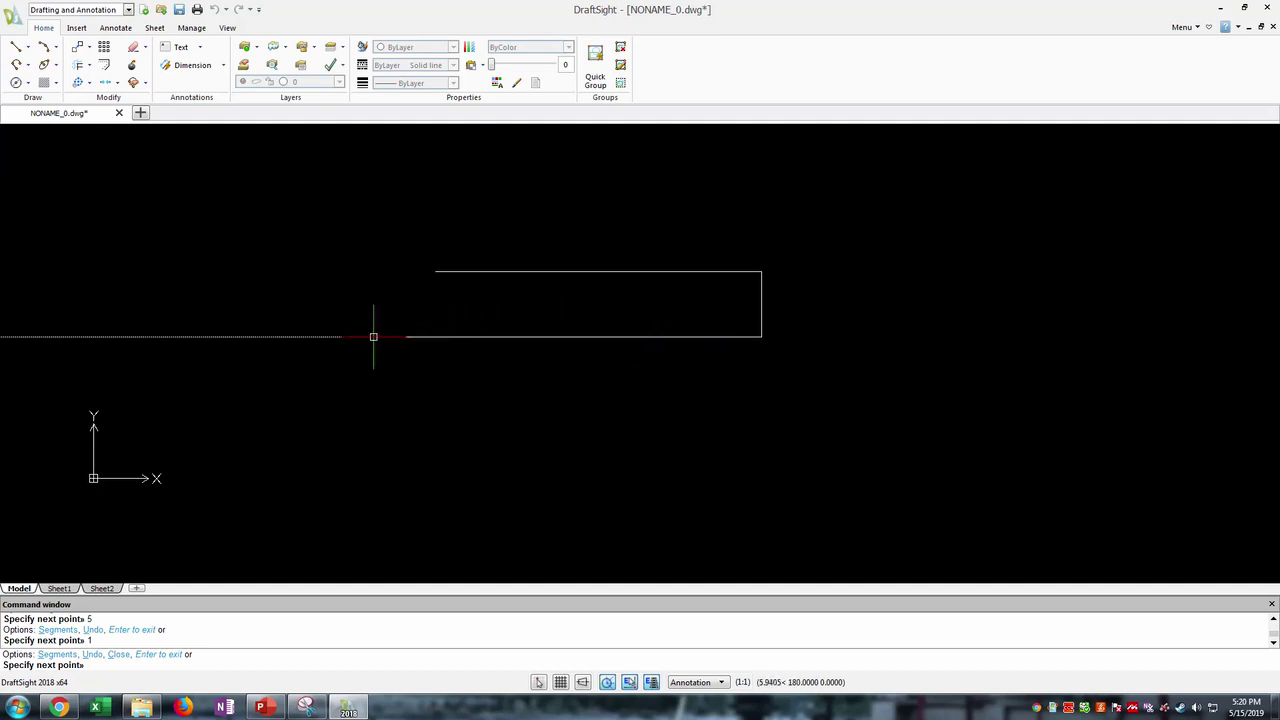
{"action": "key", "text": "Escape"}
- Enclose both connected lines in a left-to-right selection window and delete them
{"action": "left_click", "coordinate": [407, 245]}
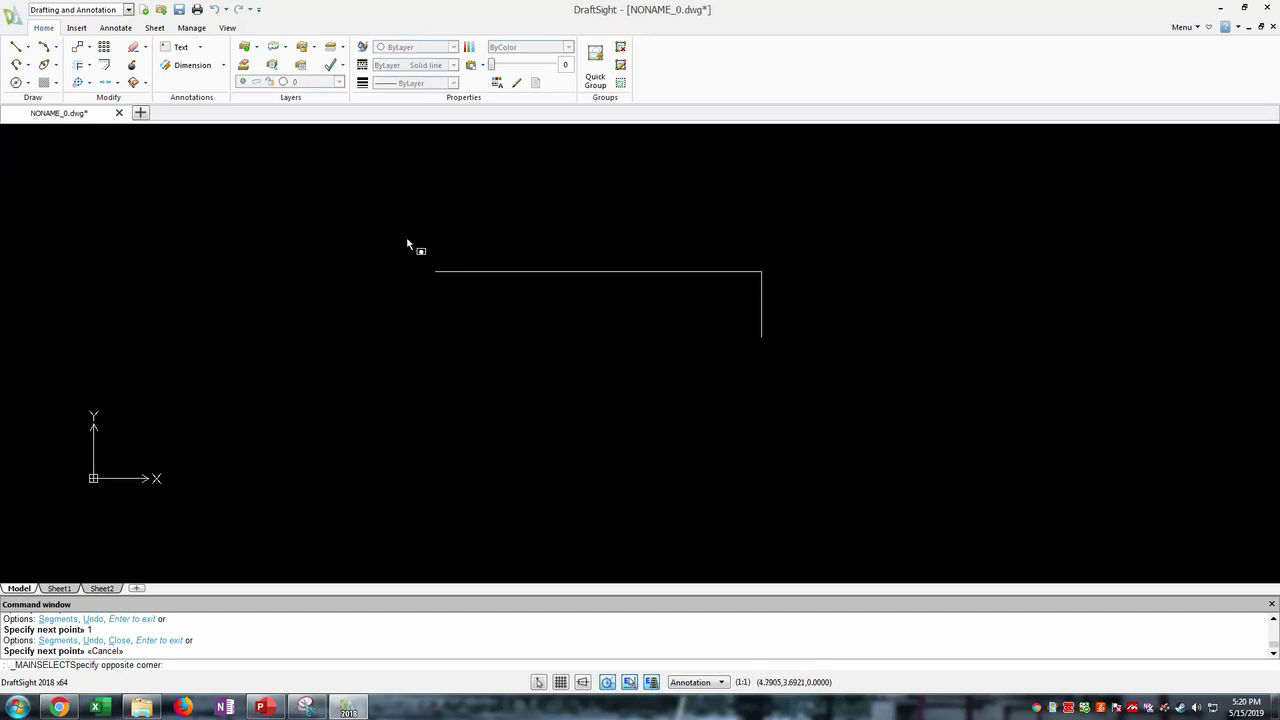
{"action": "left_click", "coordinate": [792, 380]}
{"action": "key", "text": "Delete"}
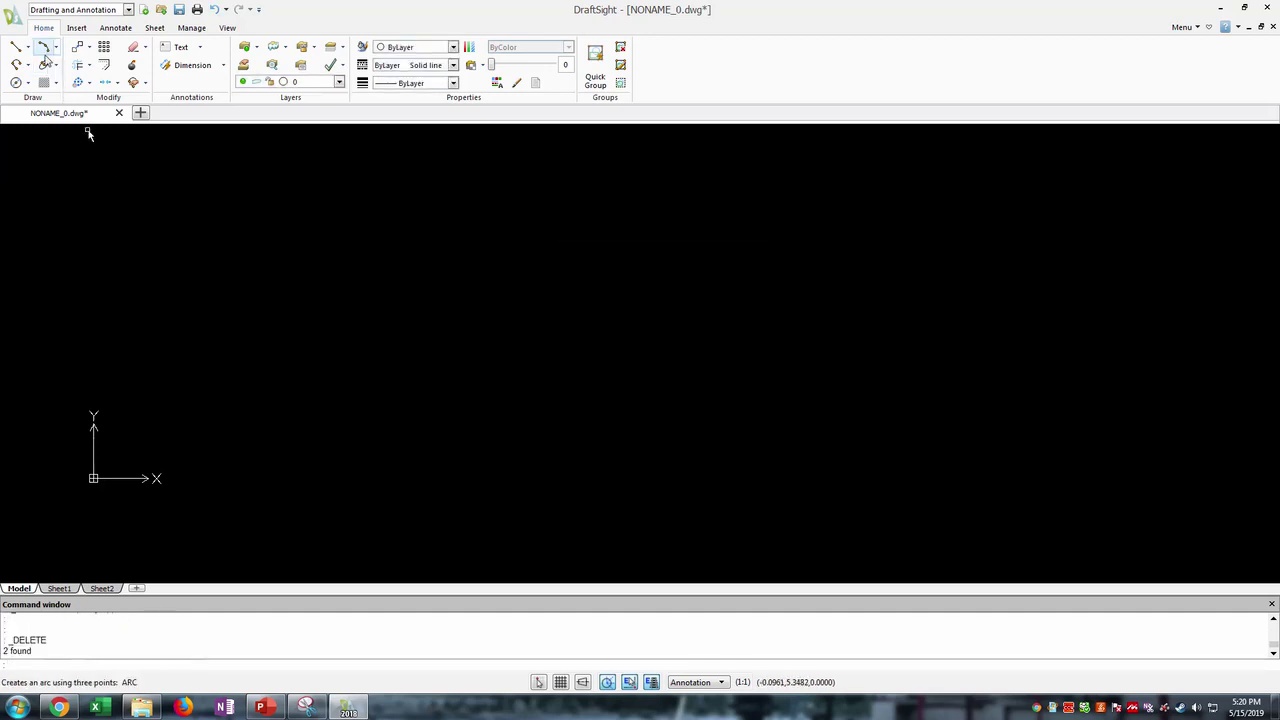
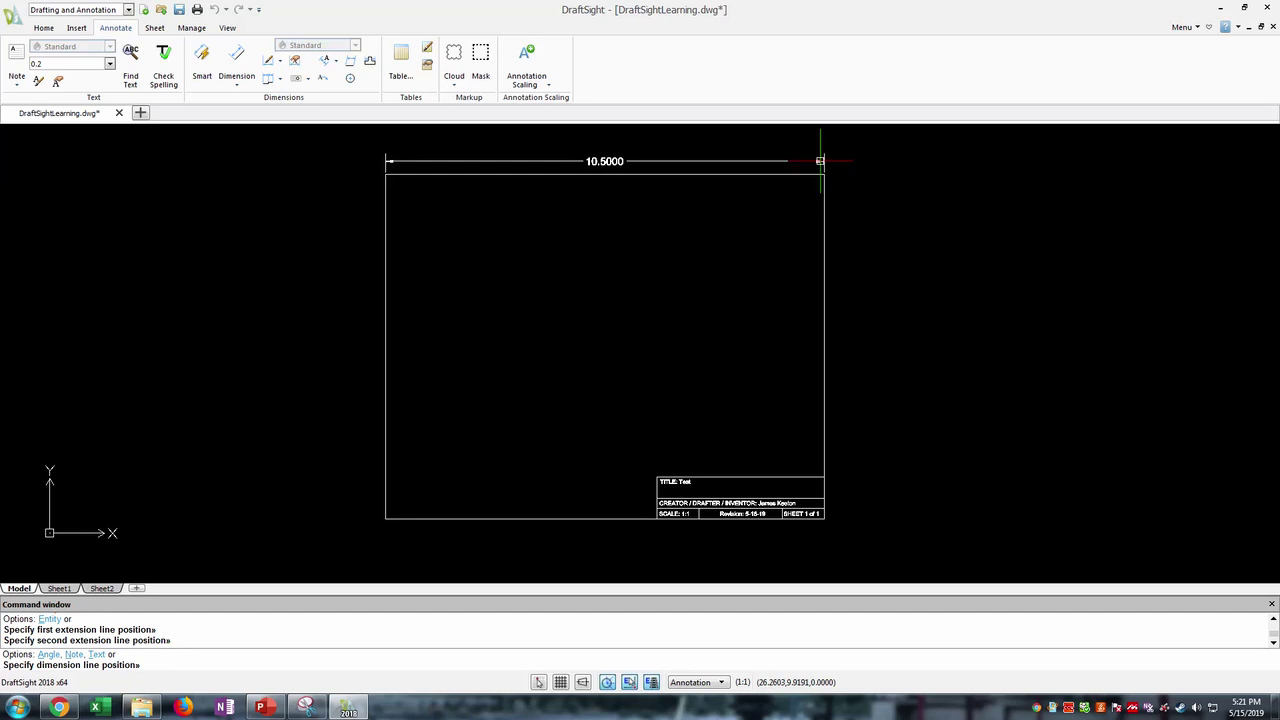
- Dismiss the border's width dimension and measure the border's height with a trial parallel dimension
{"action": "key", "text": "Escape"}
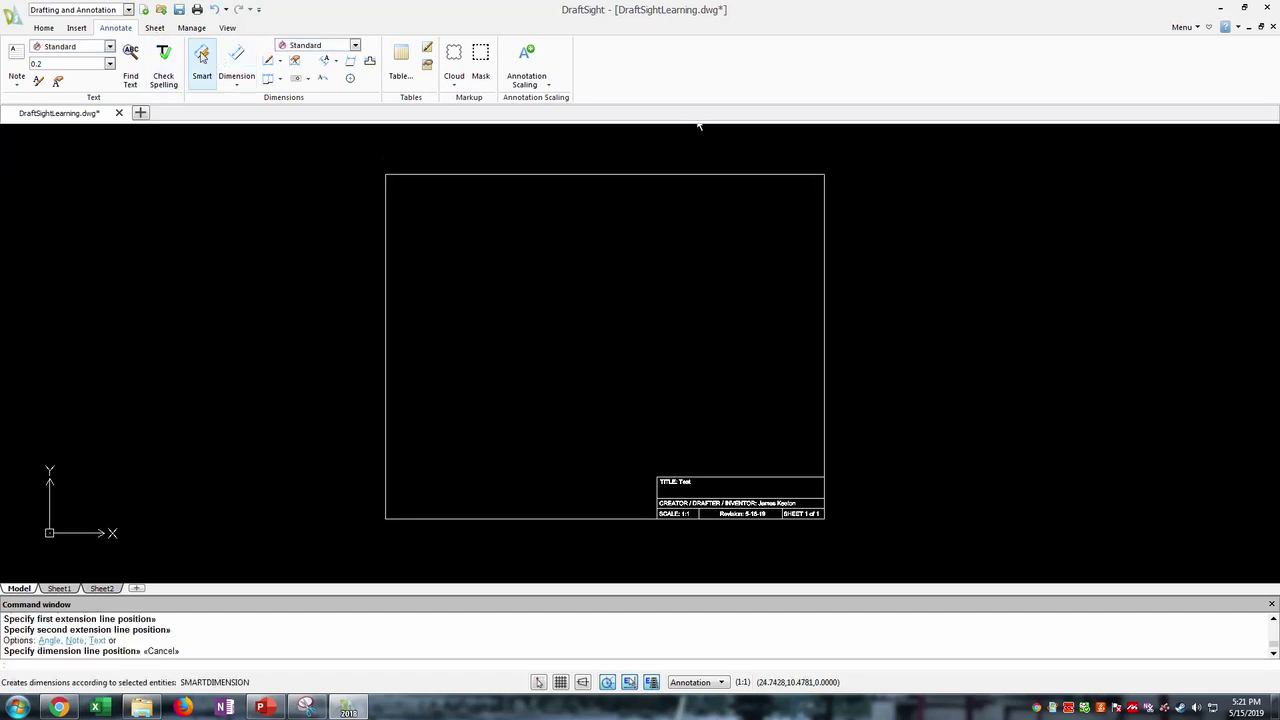
{"action": "left_click", "coordinate": [234, 60]}
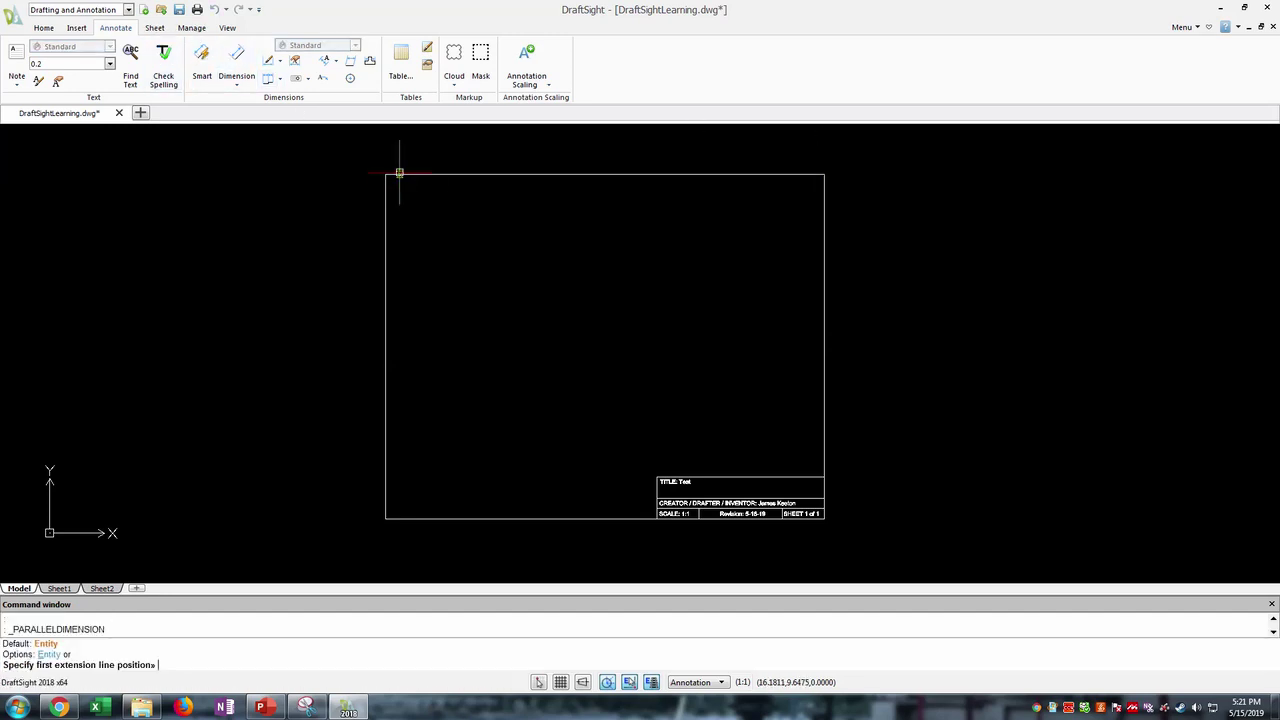
{"action": "left_click", "coordinate": [400, 176]}
{"action": "left_click", "coordinate": [388, 517]}
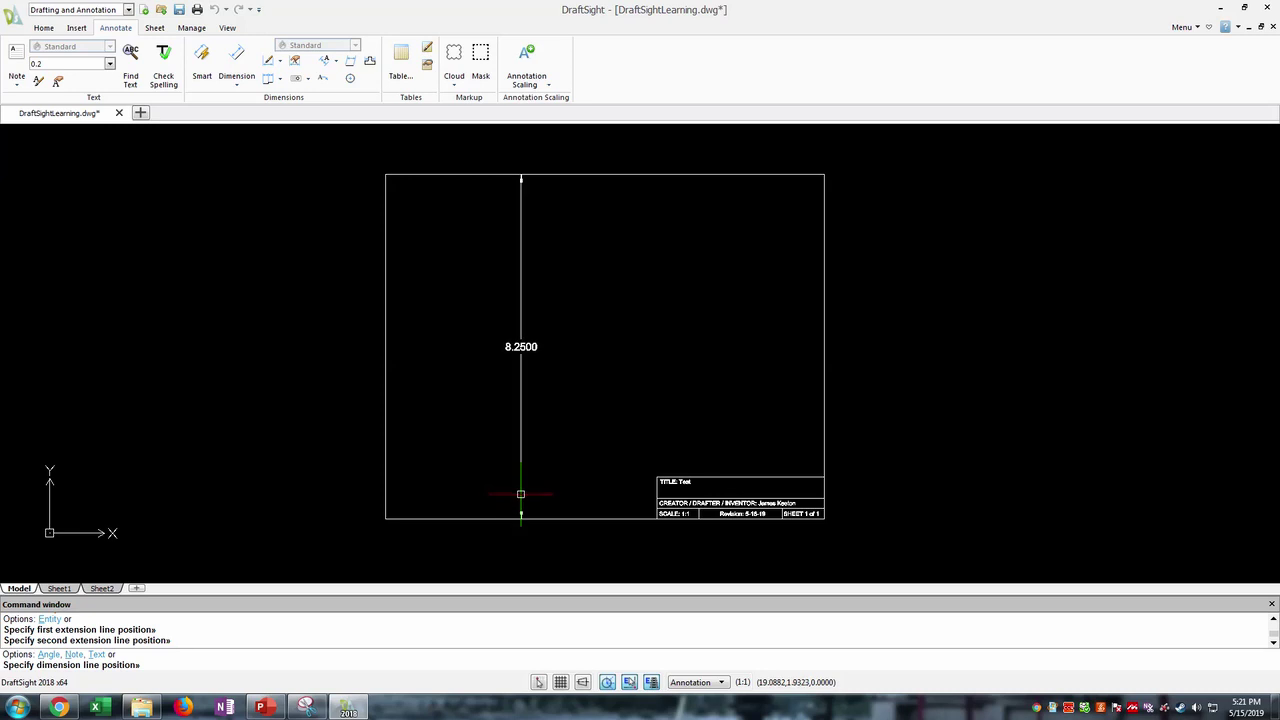
{"action": "key", "text": "Escape"}
- In an empty area away from the title block border, draw a line 1.25 units down connected to one 10 units right
{"action": "scroll", "coordinate": [268, 312], "scroll_direction": "down", "scroll_amount": 3}
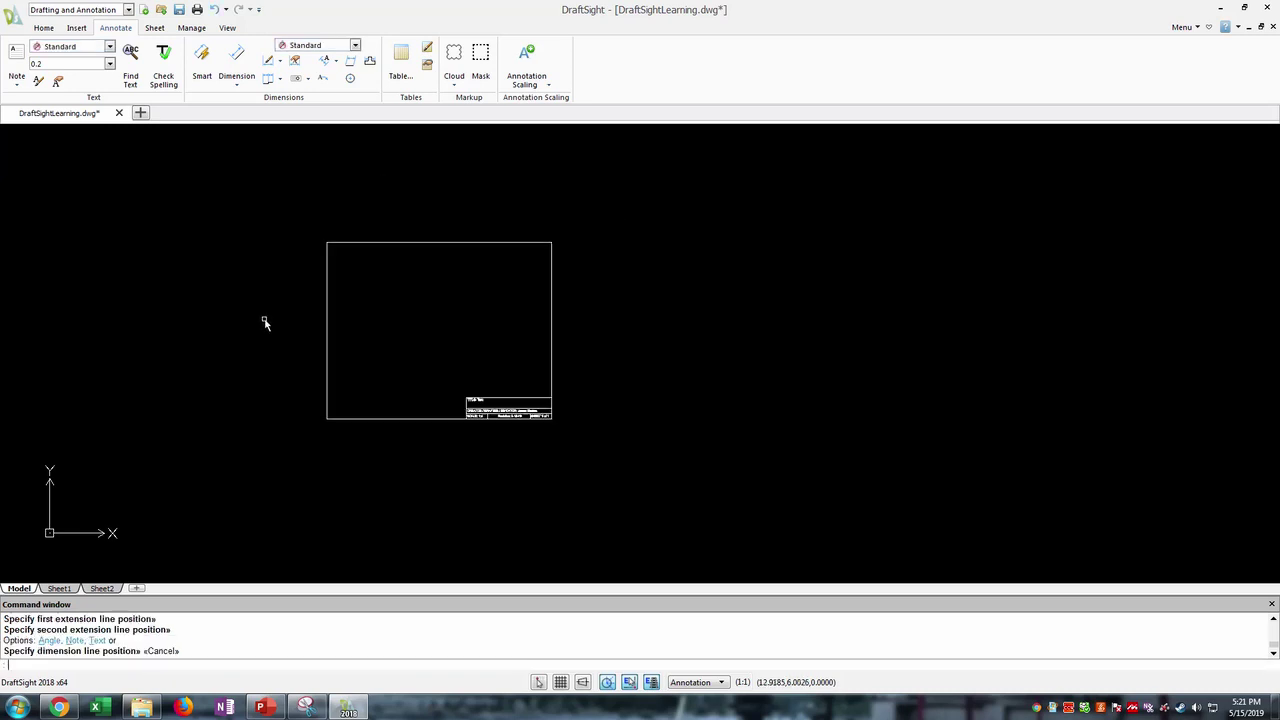
{"action": "scroll", "coordinate": [252, 321], "scroll_direction": "up", "scroll_amount": 1}
{"action": "scroll", "coordinate": [250, 321], "scroll_direction": "down", "scroll_amount": 2}
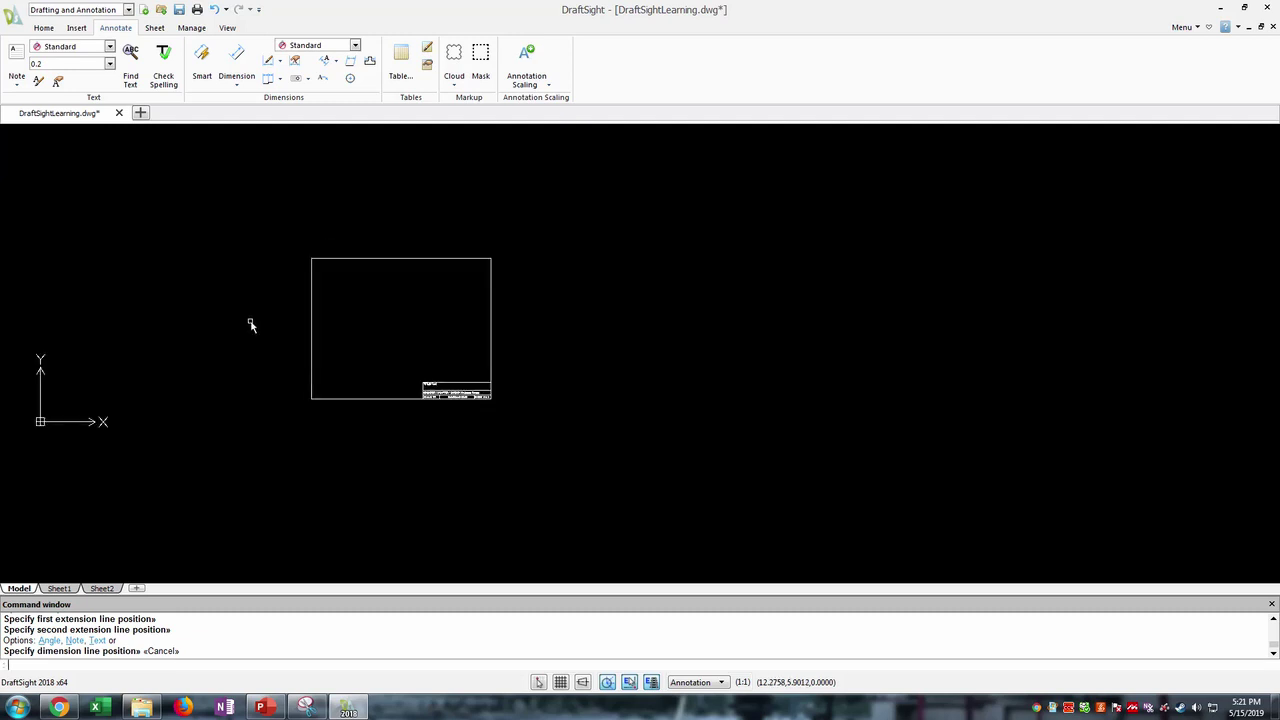
{"action": "scroll", "coordinate": [211, 275], "scroll_direction": "down", "scroll_amount": 1}
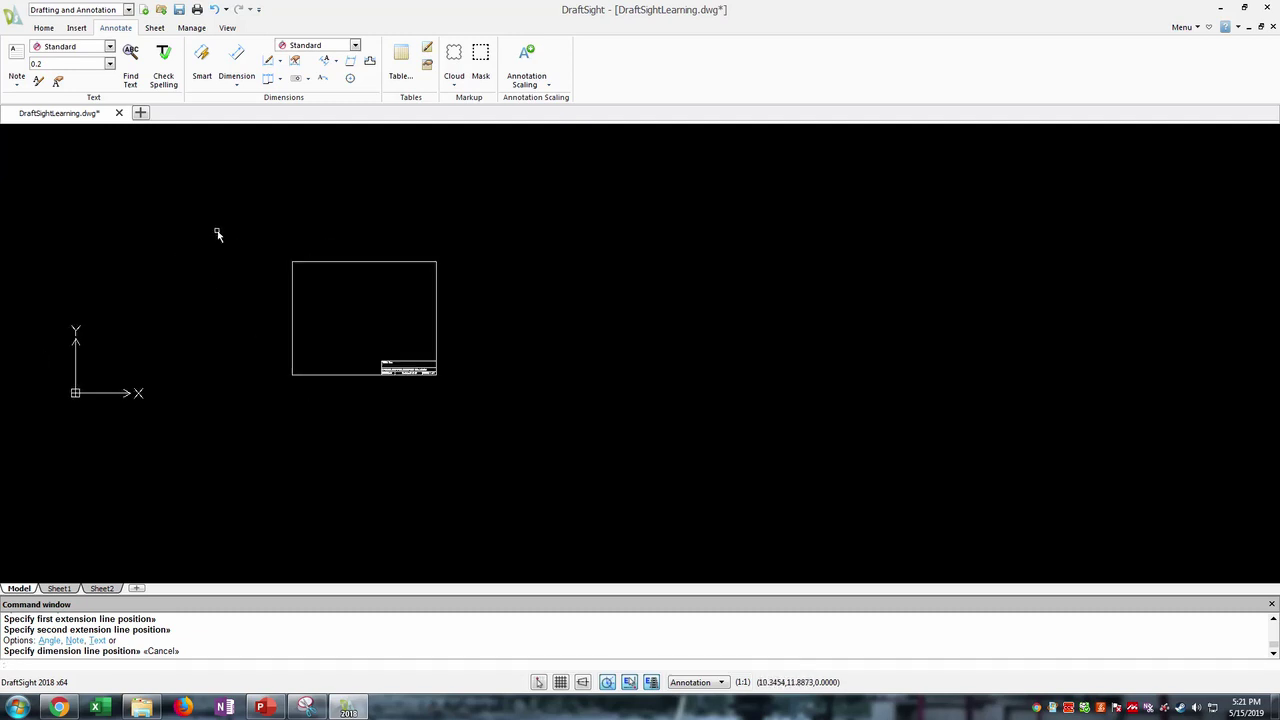
{"action": "mouse_move", "coordinate": [214, 231]}
{"action": "middle_mouse_down"}
{"action": "mouse_move", "coordinate": [706, 383]}
{"action": "mouse_move", "coordinate": [977, 491]}
{"action": "mouse_move", "coordinate": [1049, 551]}
{"action": "middle_mouse_up"}
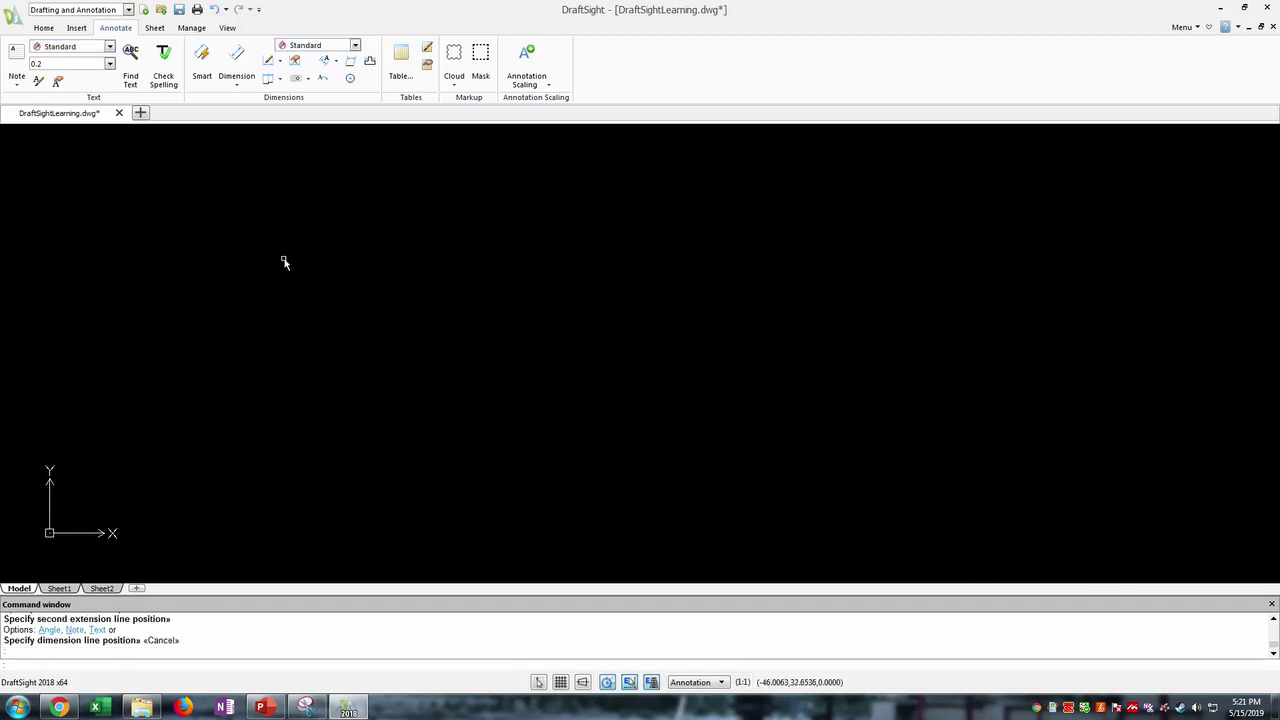
{"action": "left_click", "coordinate": [43, 28]}
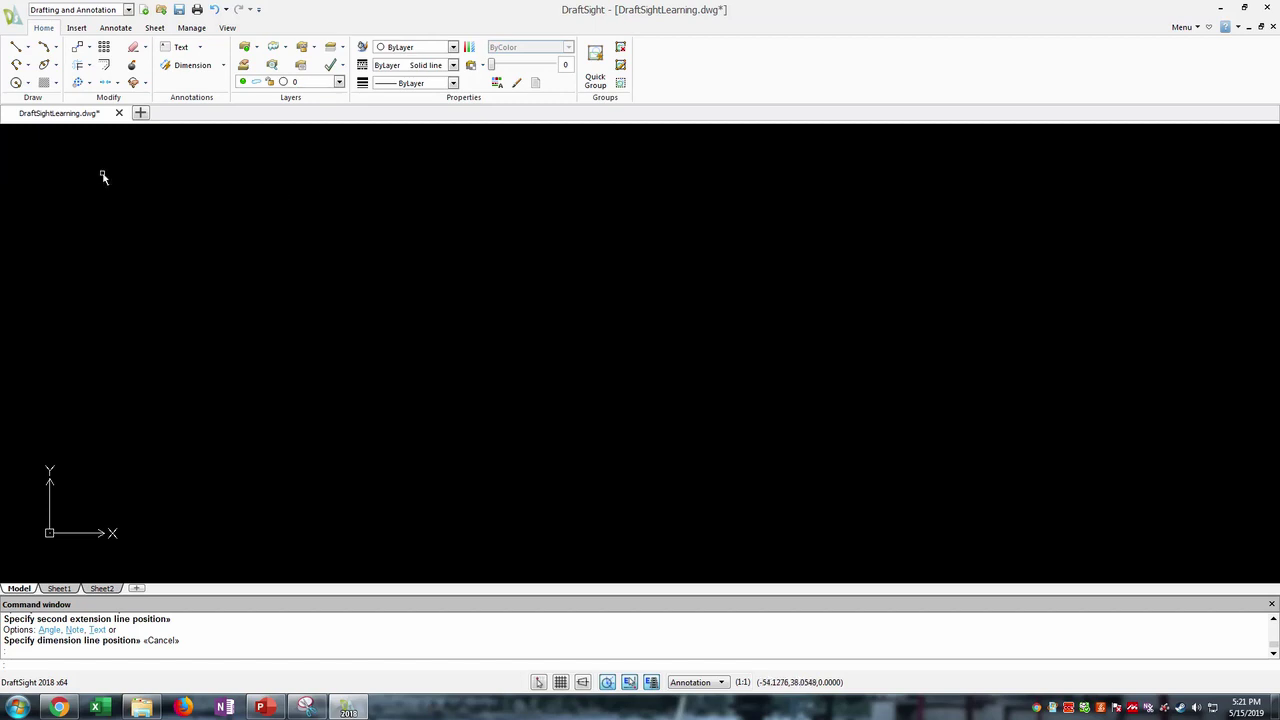
{"action": "left_click", "coordinate": [16, 47]}
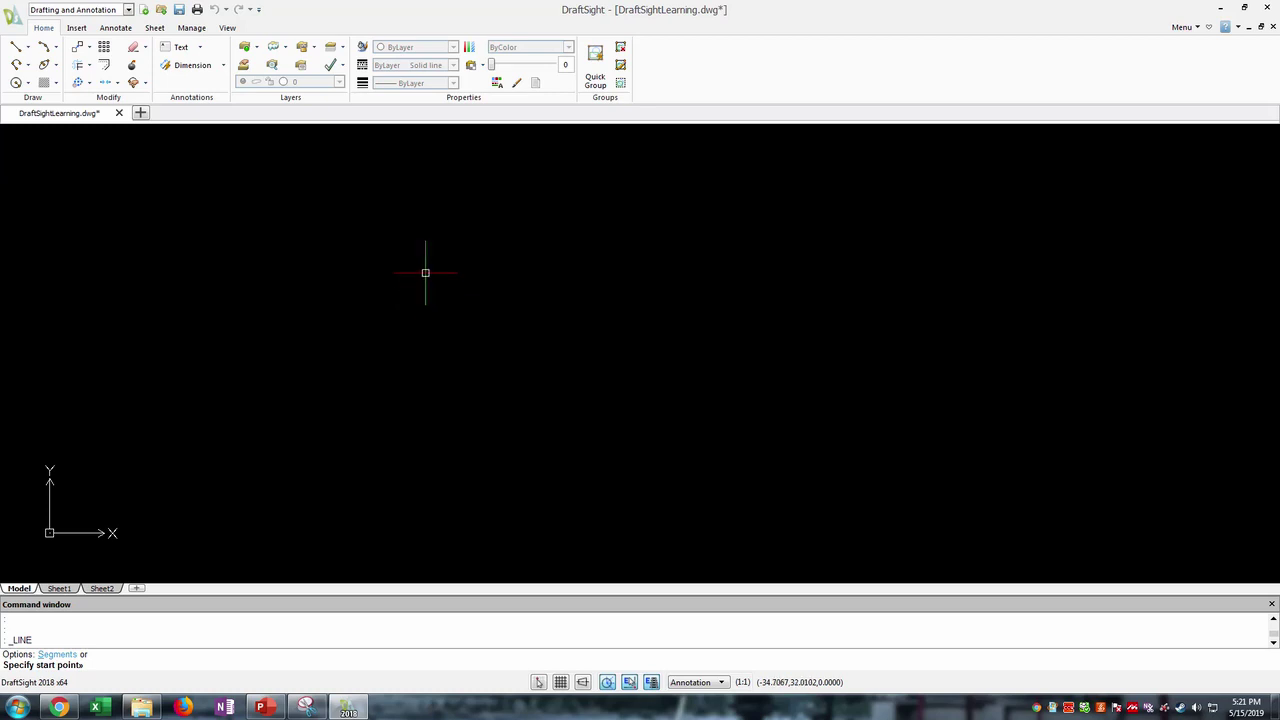
{"action": "left_click", "coordinate": [425, 272]}
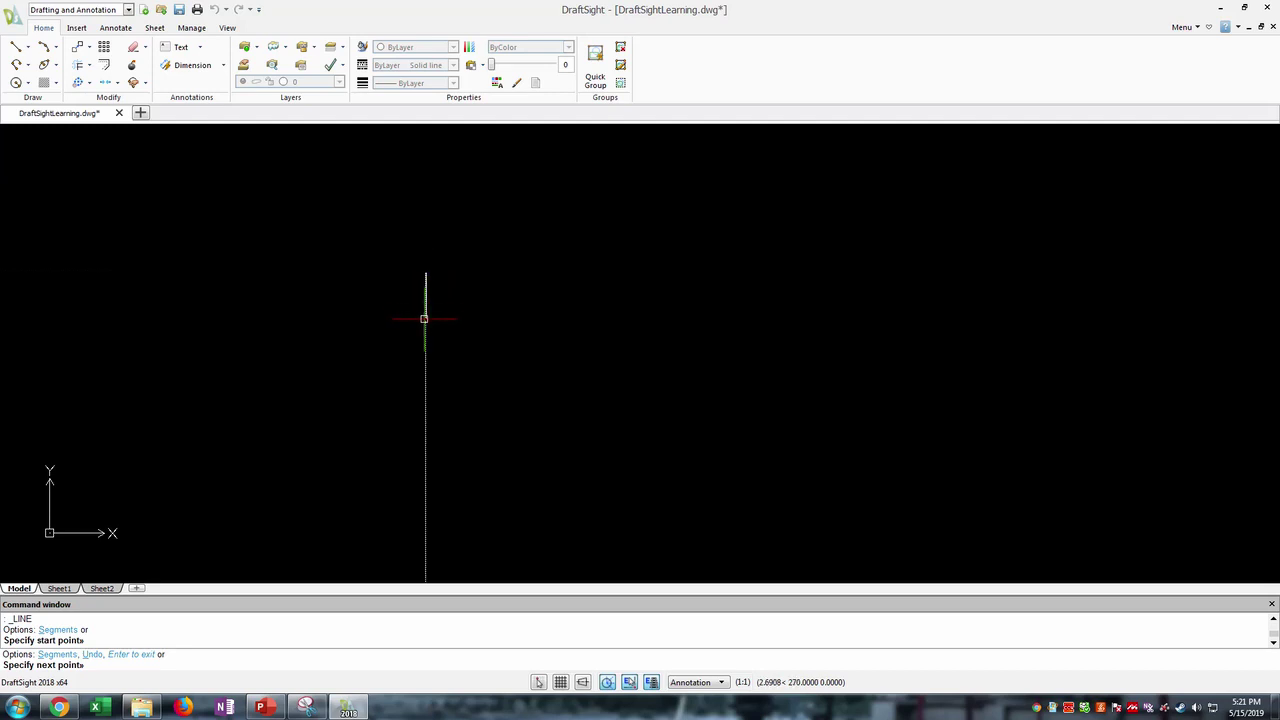
{"action": "key", "text": "Return"}
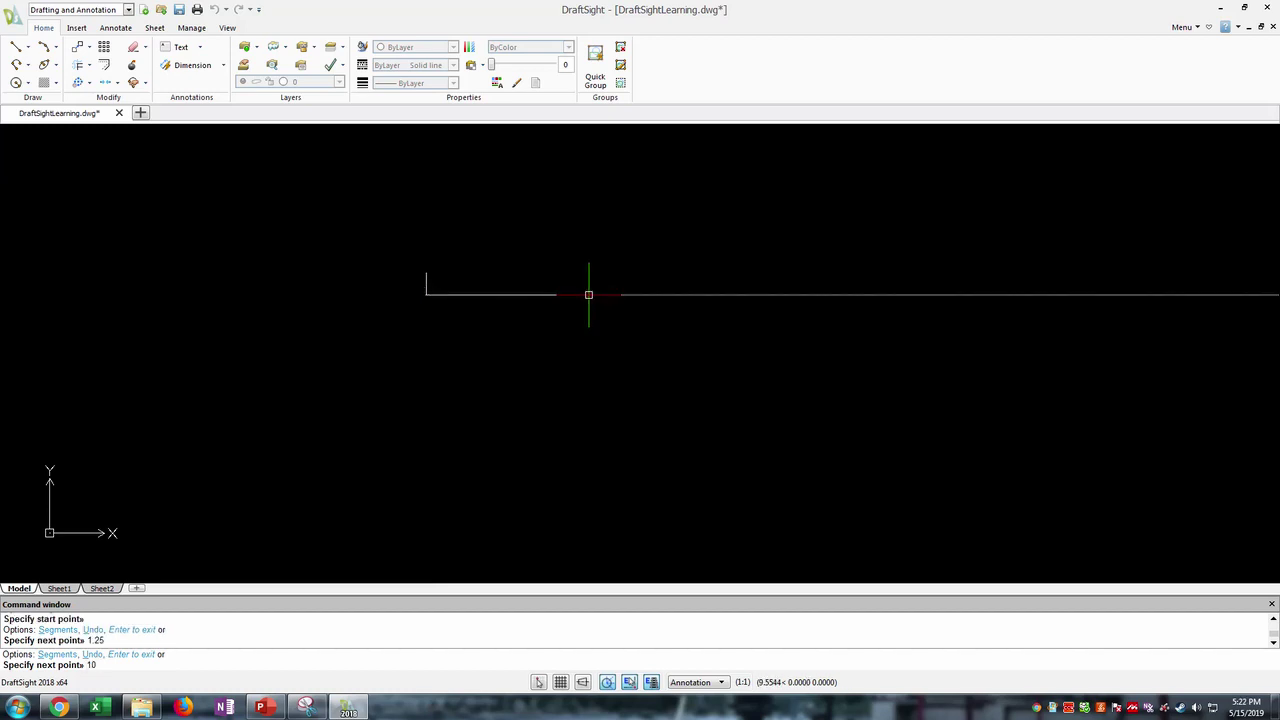
{"action": "key", "text": "Return"}
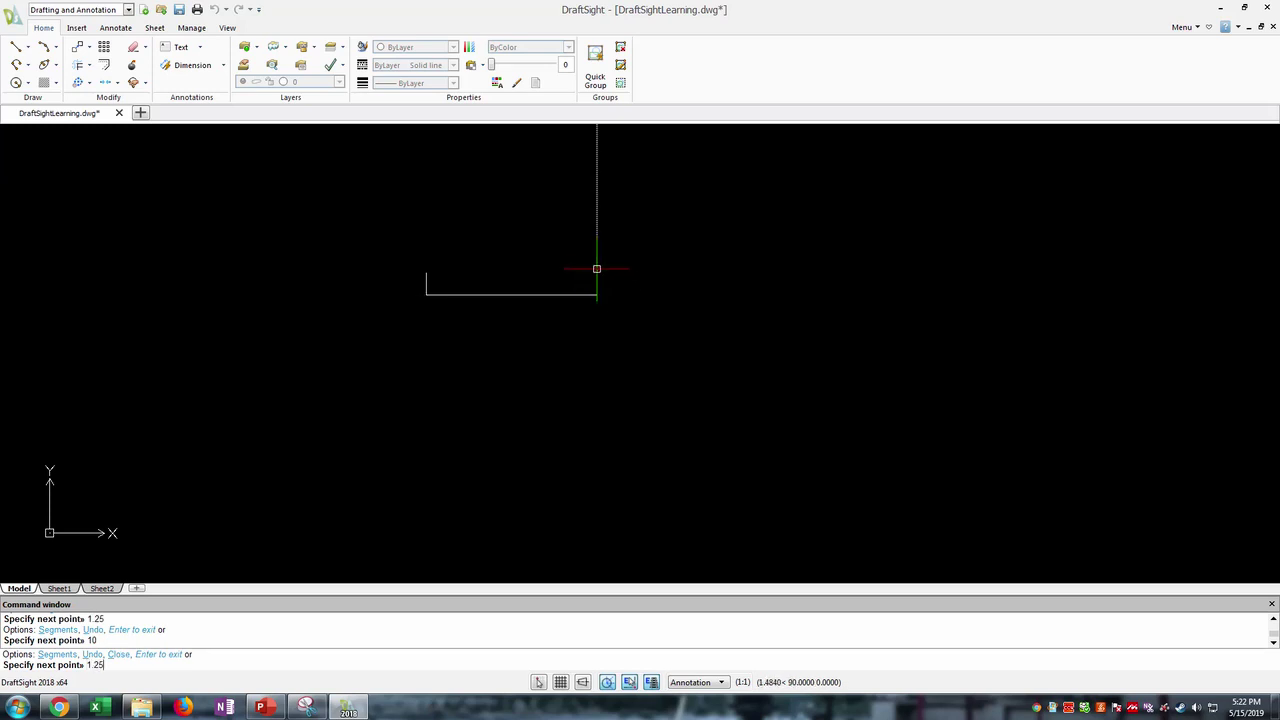
- Add a 1.25-unit line upward and close the rectangle with a line to the first line's upper endpoint
{"action": "type", "text": "1.25"}
{"action": "key", "text": "Return"}
{"action": "scroll", "coordinate": [440, 283], "scroll_direction": "up", "scroll_amount": 5}
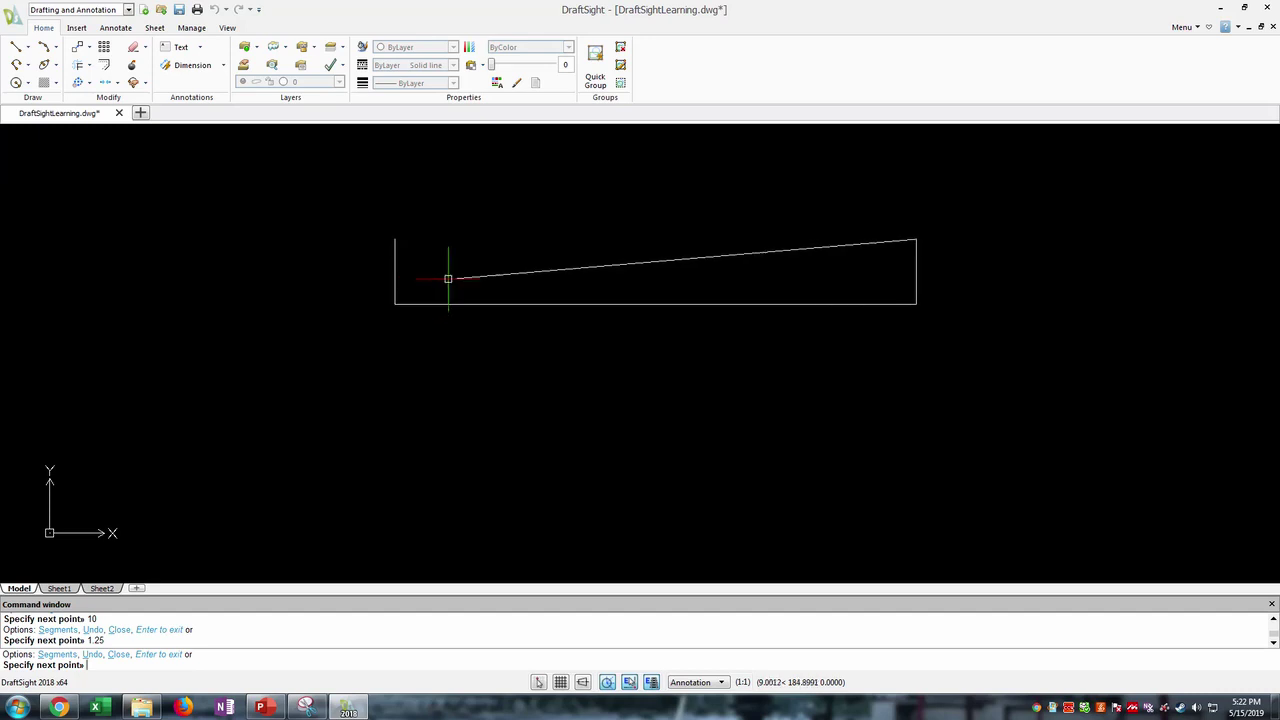
{"action": "scroll", "coordinate": [445, 278], "scroll_direction": "up", "scroll_amount": 2}
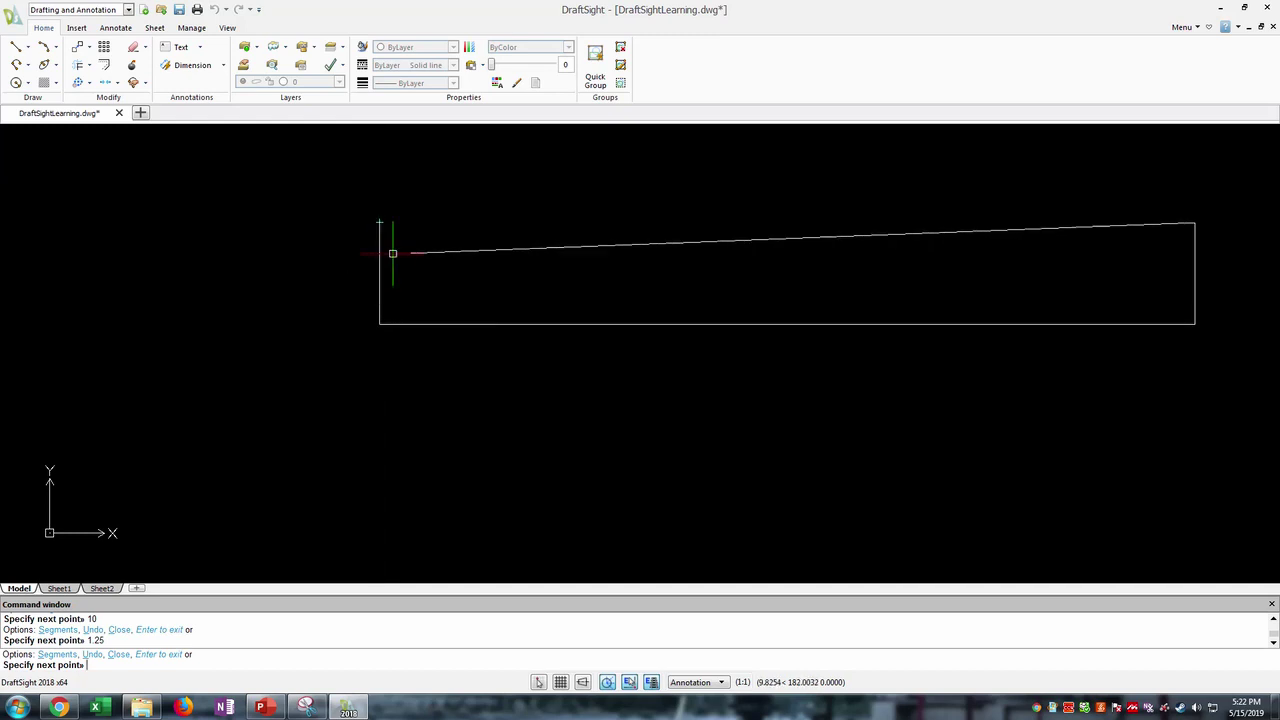
{"action": "left_click", "coordinate": [380, 222]}
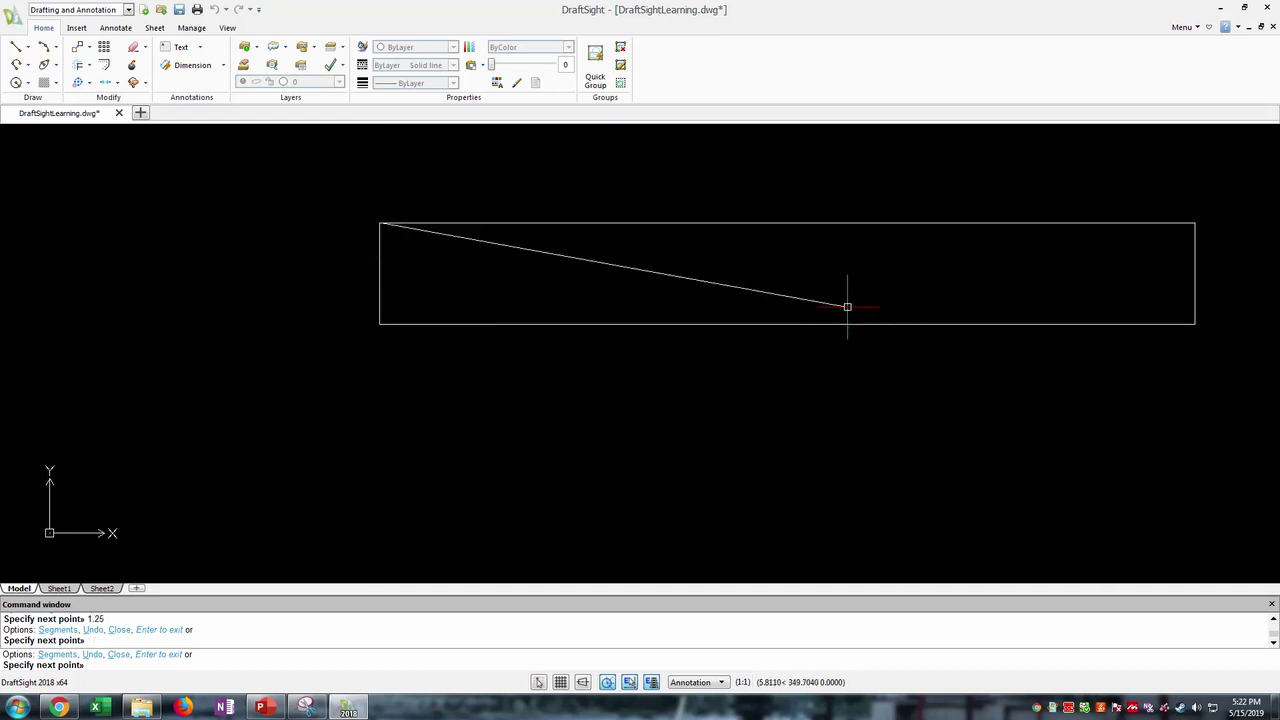
{"action": "key", "text": "Escape"}
{"action": "middle_click_drag", "start_coordinate": [889, 311], "coordinate": [693, 375]}
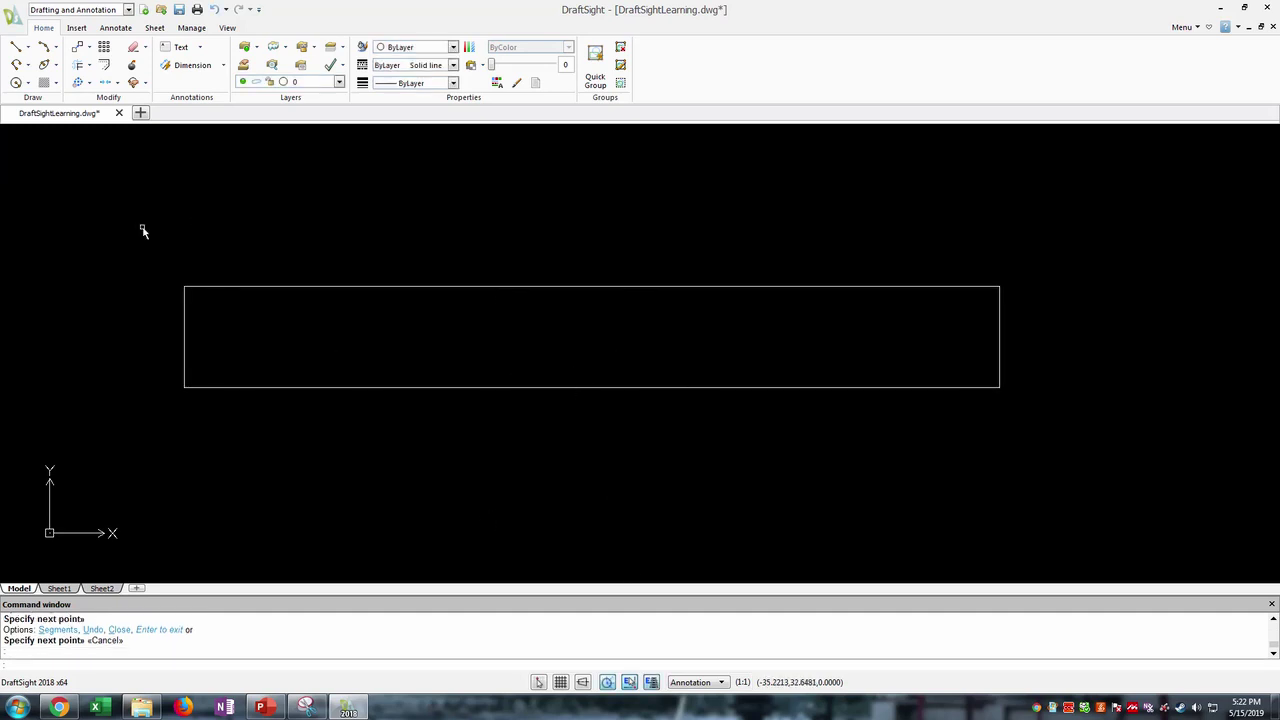
- Try switching Snap on and off, leaving it off
{"action": "left_click", "coordinate": [539, 682]}
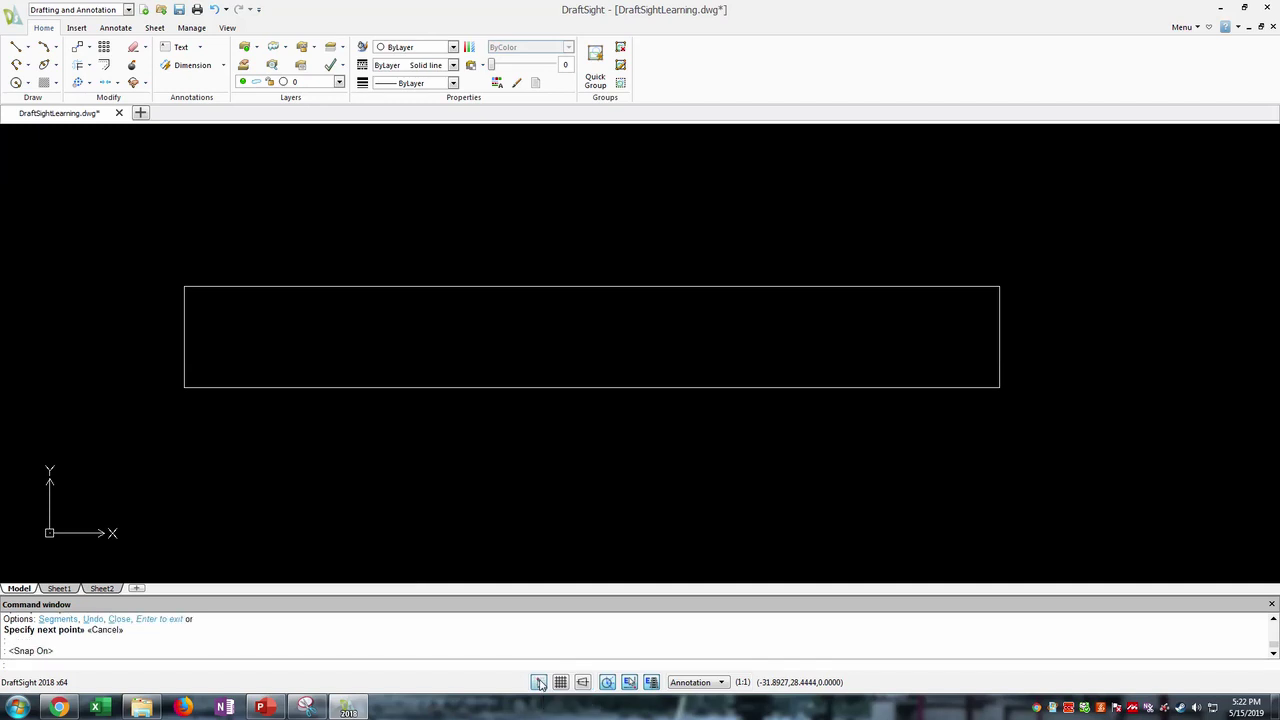
{"action": "left_click", "coordinate": [539, 682]}
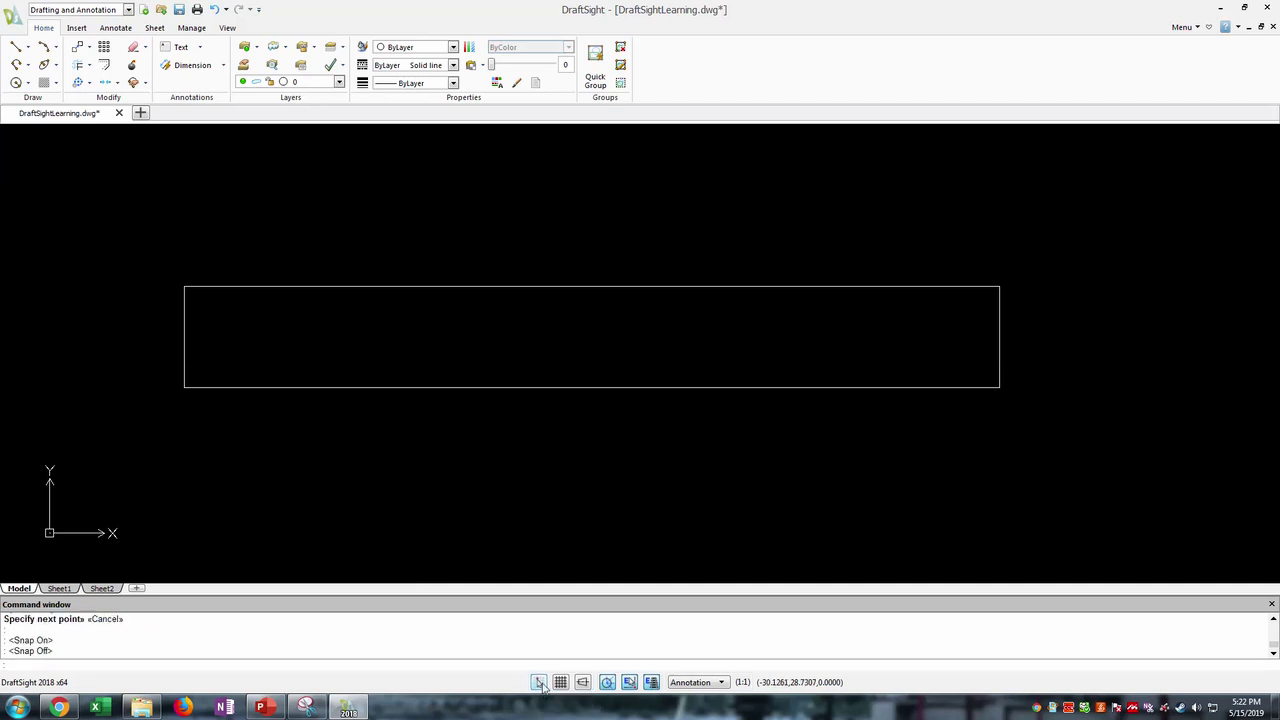
{"action": "left_click", "coordinate": [539, 682]}
{"action": "left_click", "coordinate": [539, 682]}
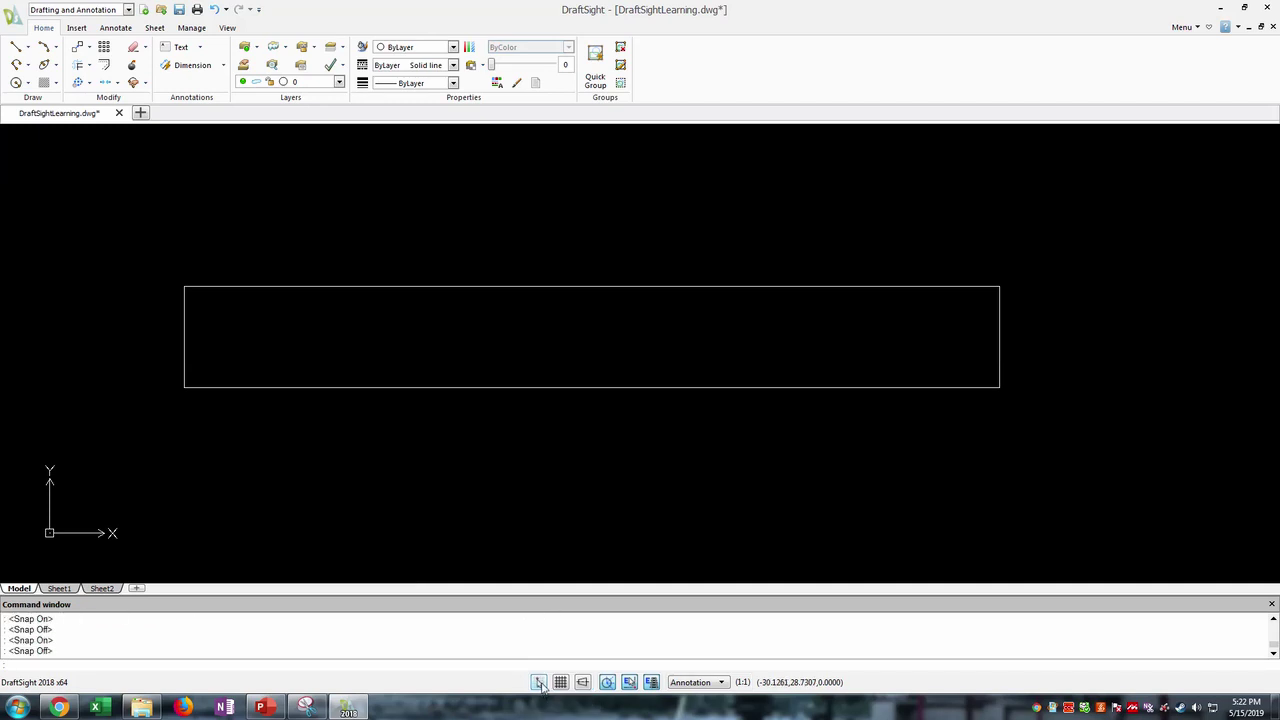
{"action": "key", "text": "Escape"}
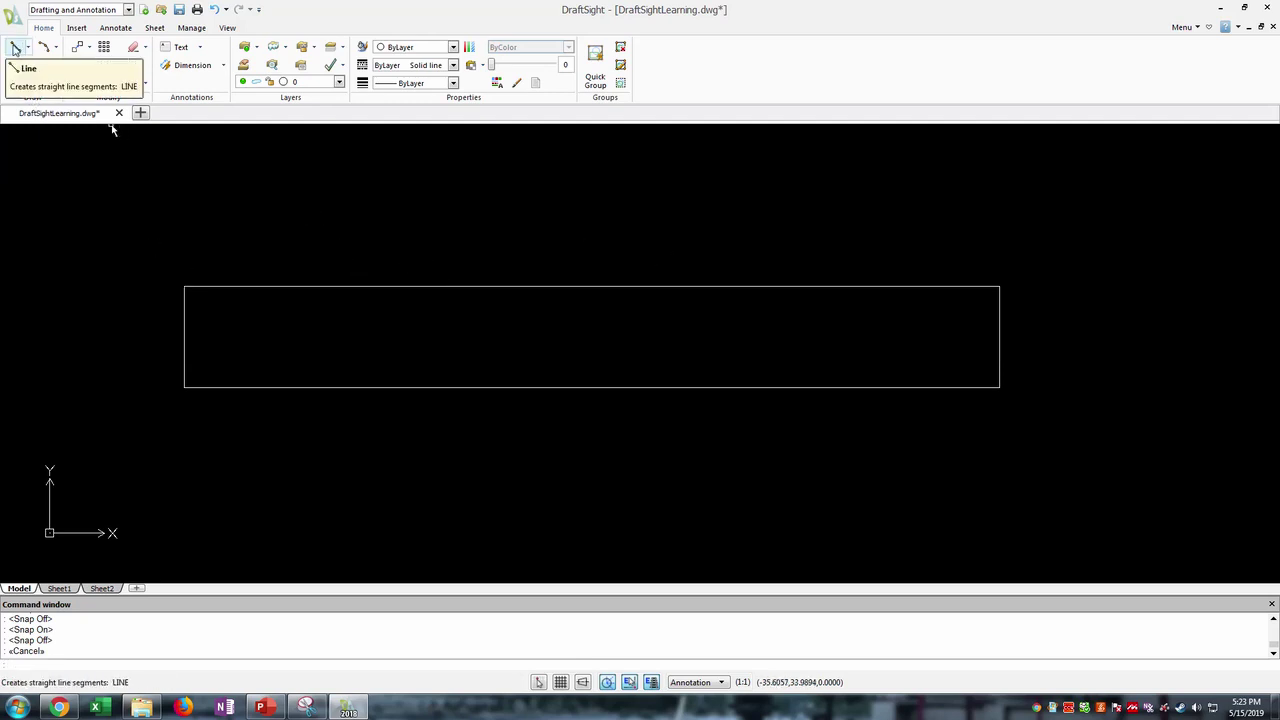
- Above the rectangle, aligned with its left edge, draw a 7.25-unit line to the right and an upward segment about 0.48 units long
{"action": "left_click", "coordinate": [15, 47]}
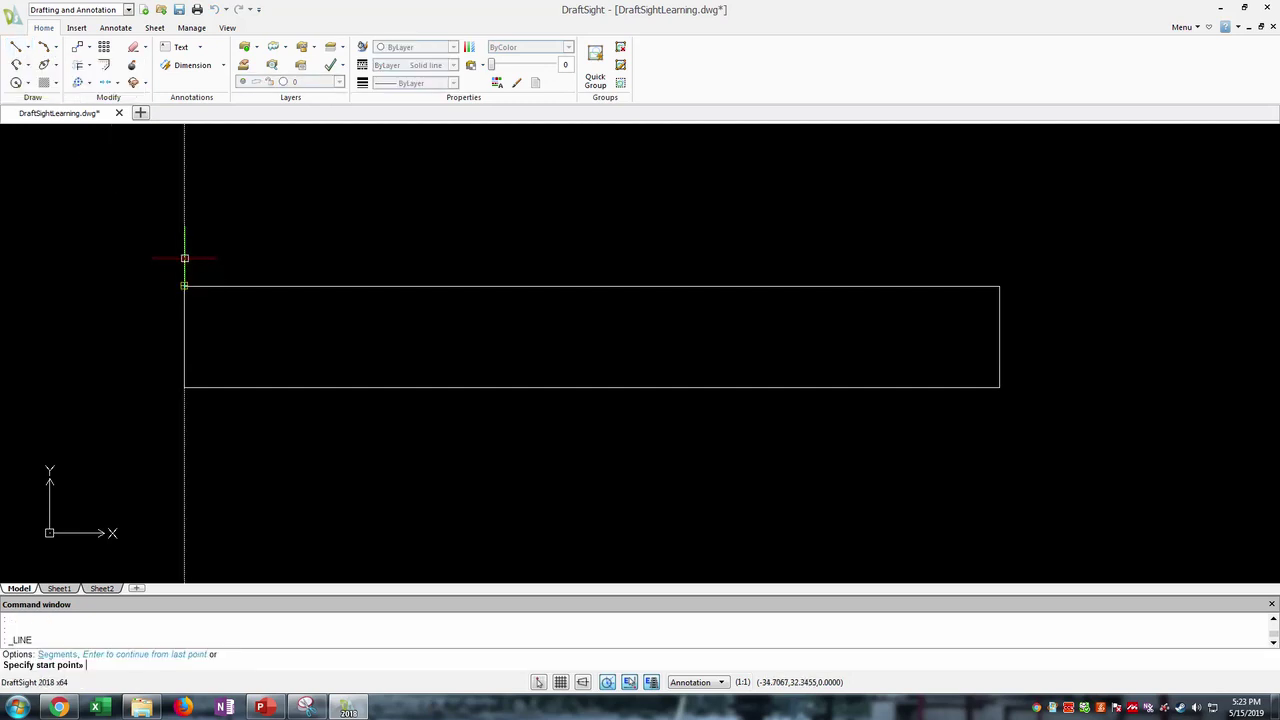
{"action": "left_click", "coordinate": [184, 258]}
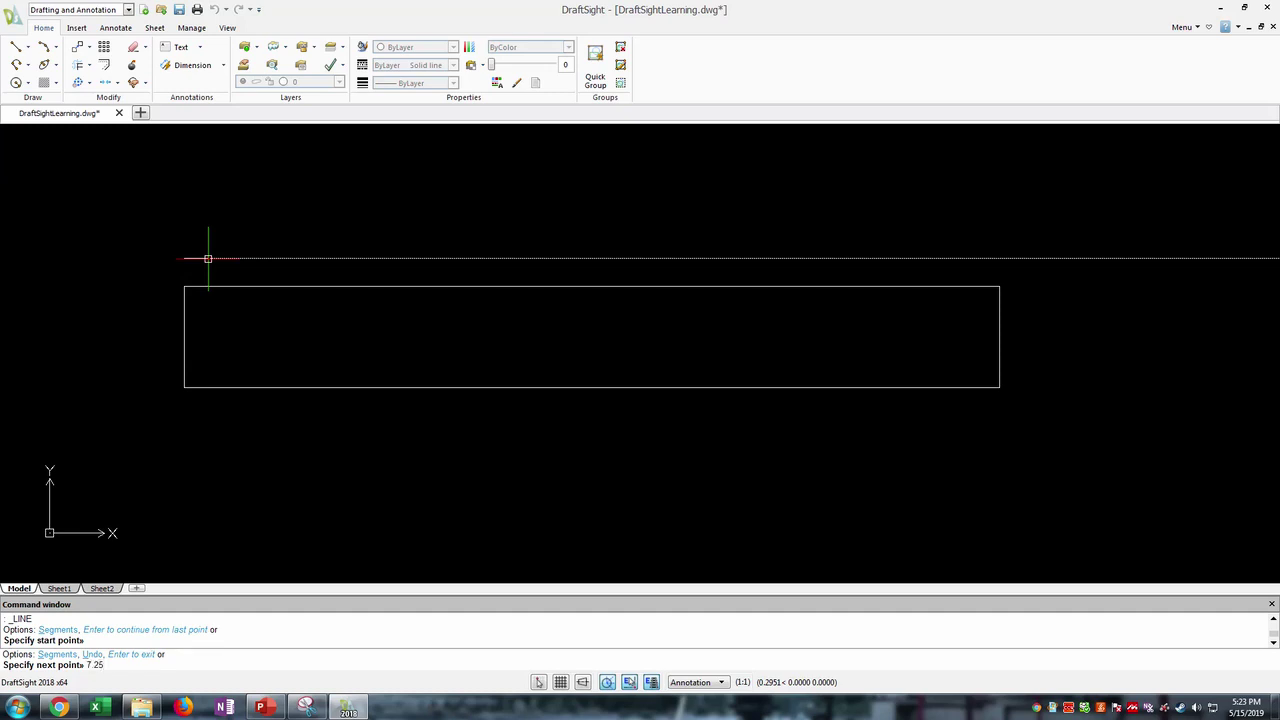
{"action": "key", "text": "Return"}
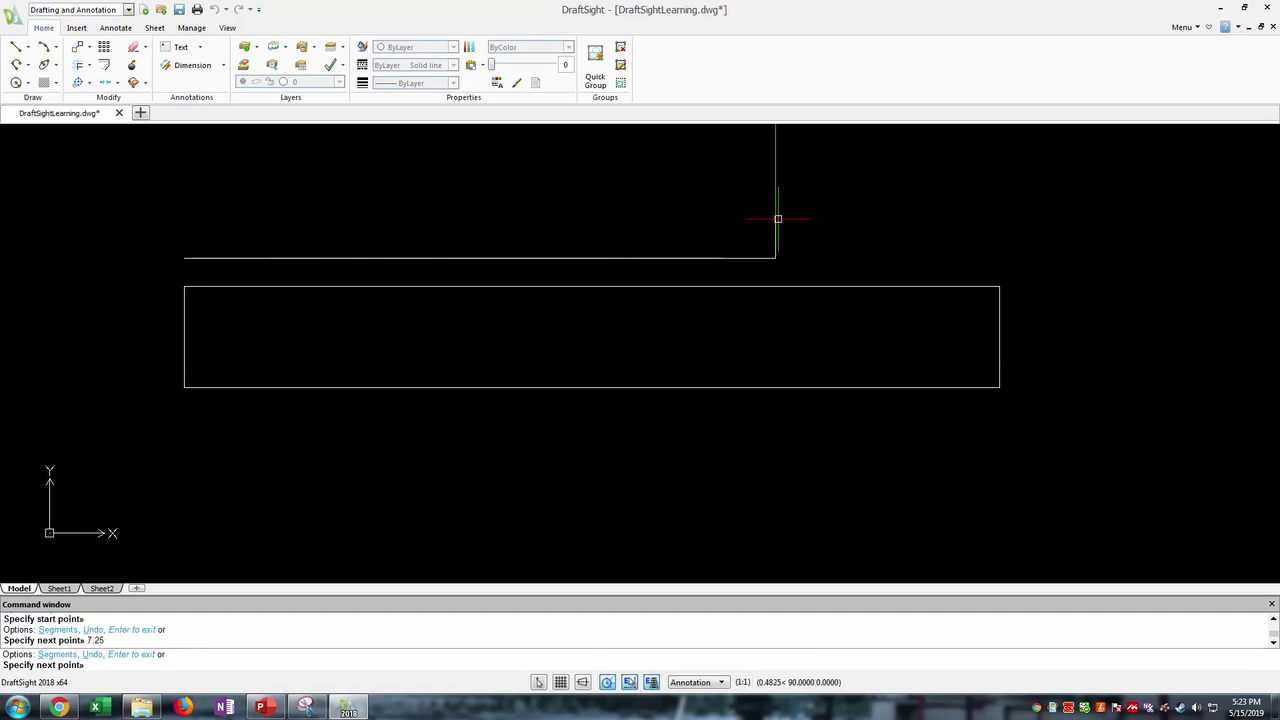
{"action": "left_click", "coordinate": [777, 218]}
{"action": "key", "text": "Escape"}
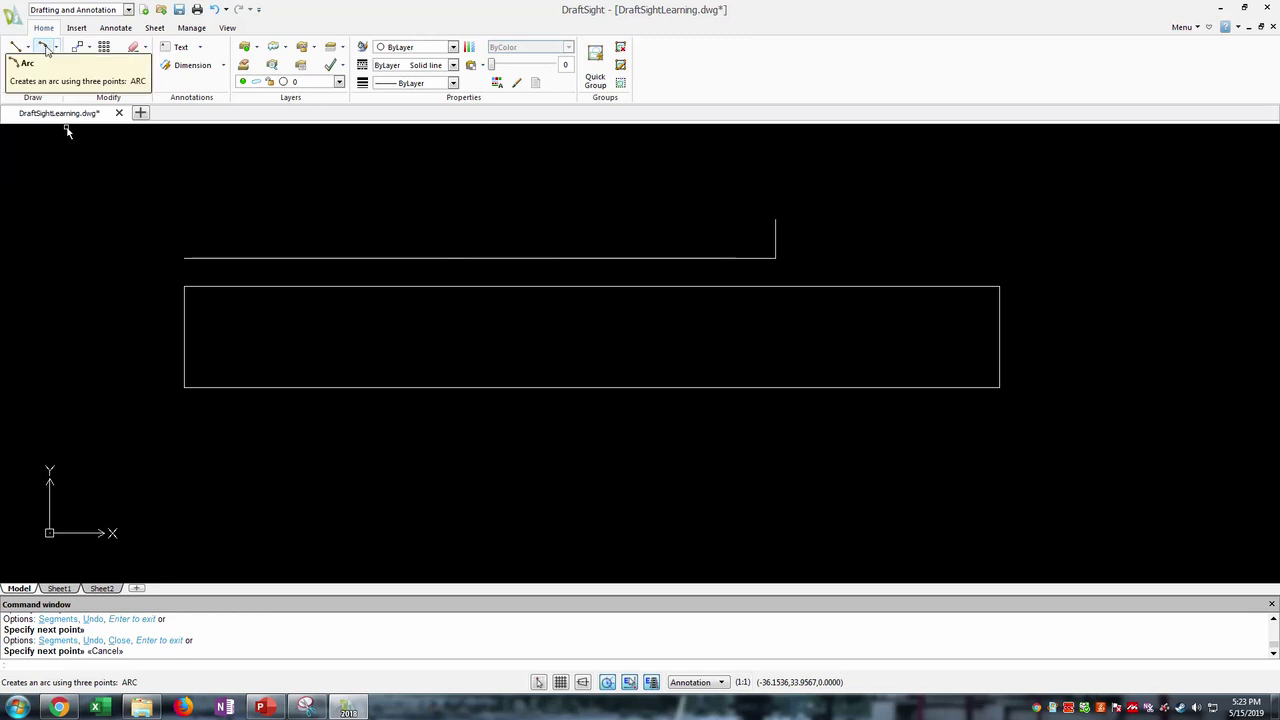
- Draw a three-point arc from the rectangle's left edge, through its top edge below the 7.25-unit line's midpoint, ending level with the start below that line's right end
{"action": "left_click", "coordinate": [44, 48]}
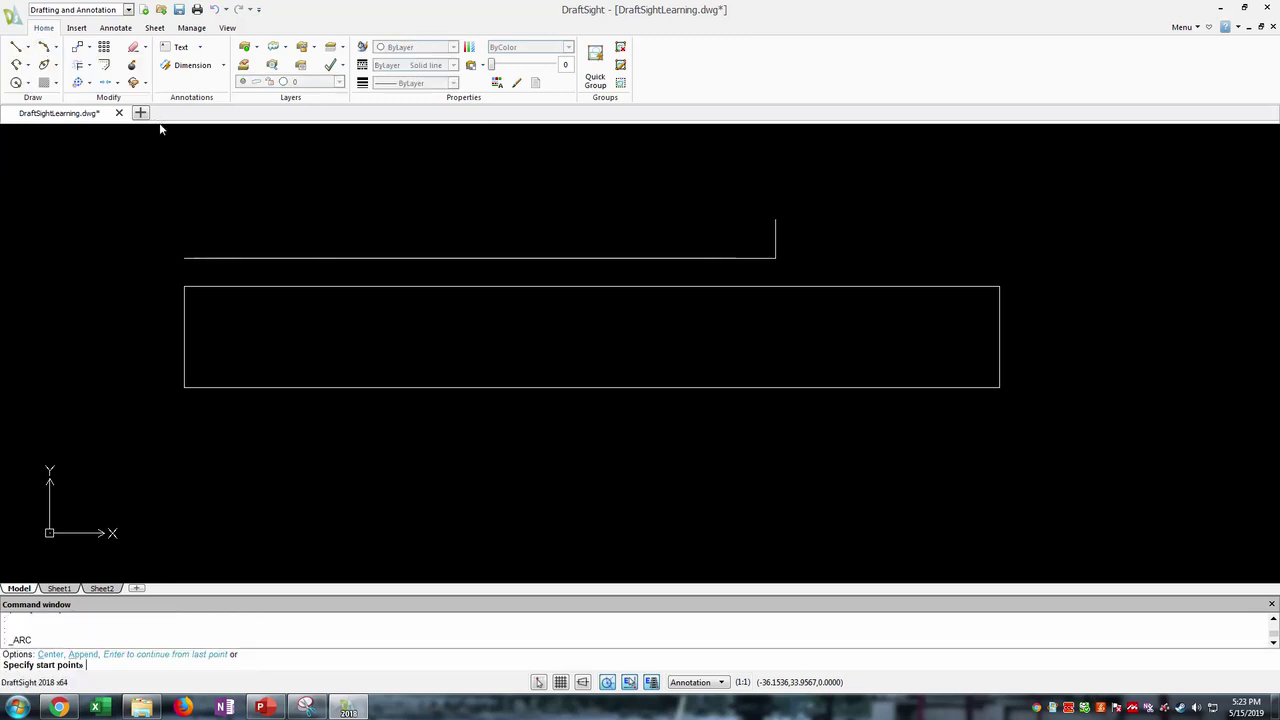
{"action": "scroll", "coordinate": [240, 290], "scroll_direction": "up", "scroll_amount": 1}
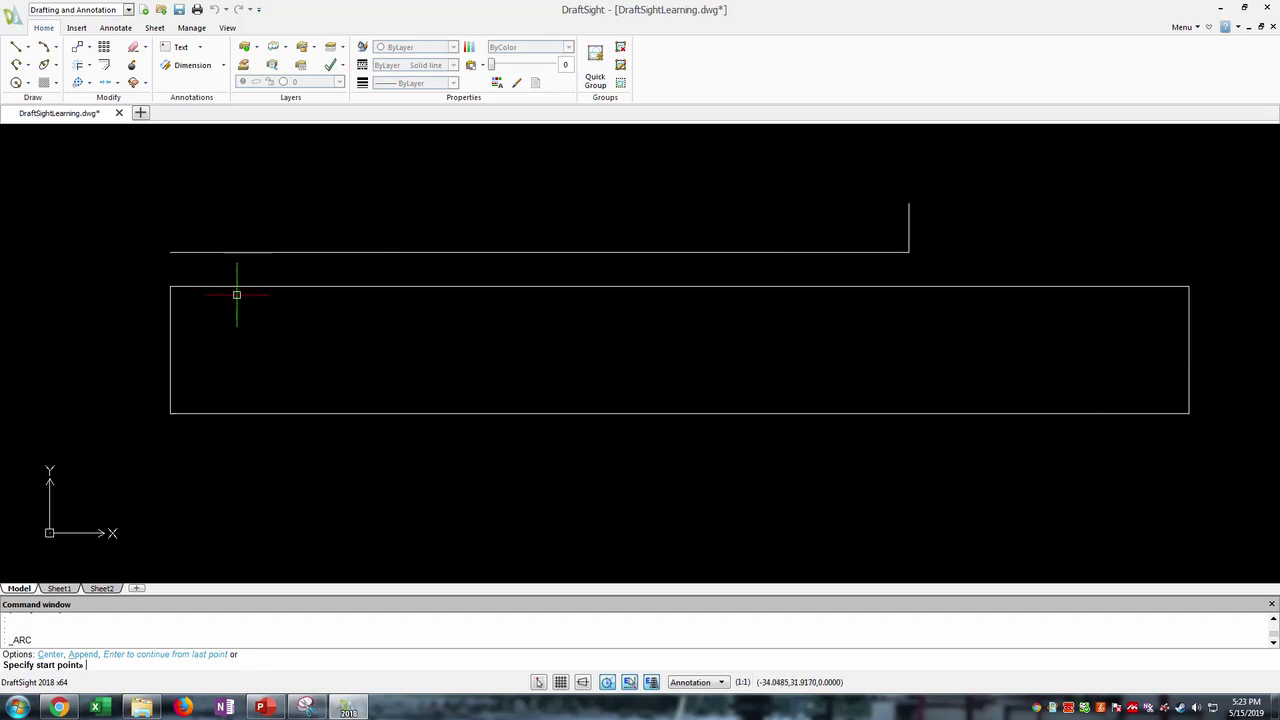
{"action": "scroll", "coordinate": [237, 295], "scroll_direction": "up", "scroll_amount": 1}
{"action": "scroll", "coordinate": [374, 309], "scroll_direction": "down", "scroll_amount": 1}
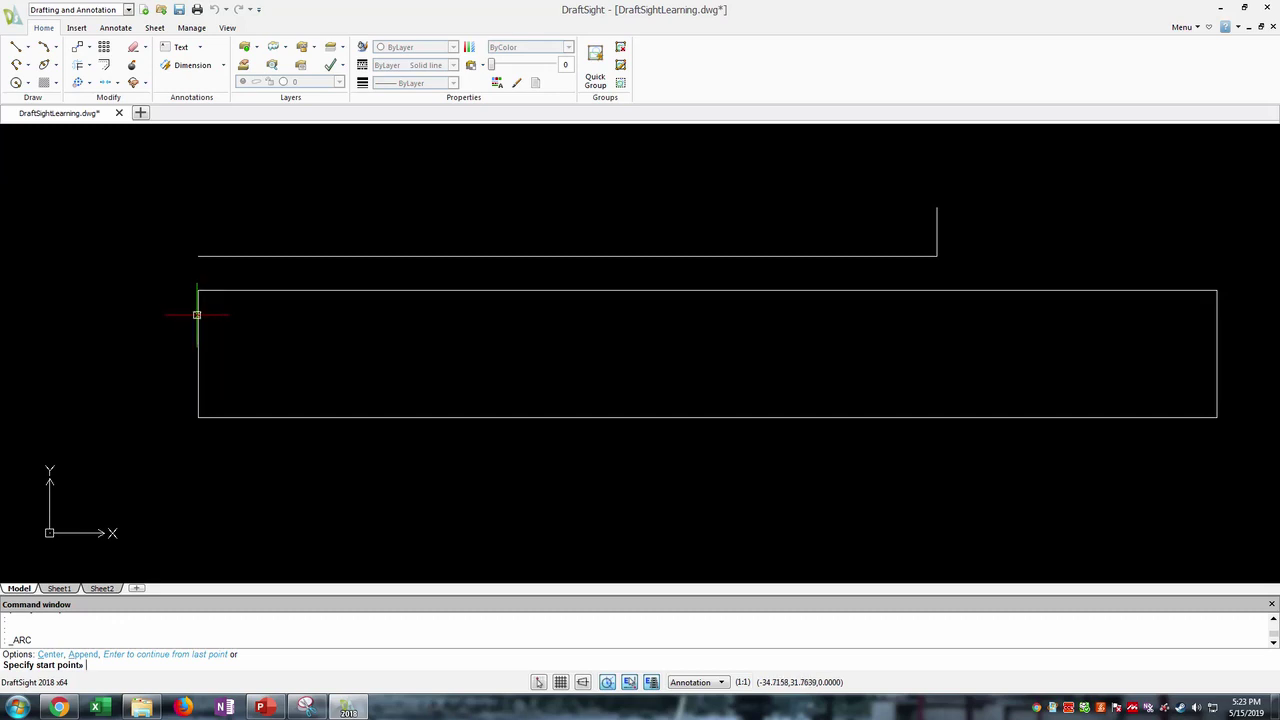
{"action": "left_click", "coordinate": [197, 315]}
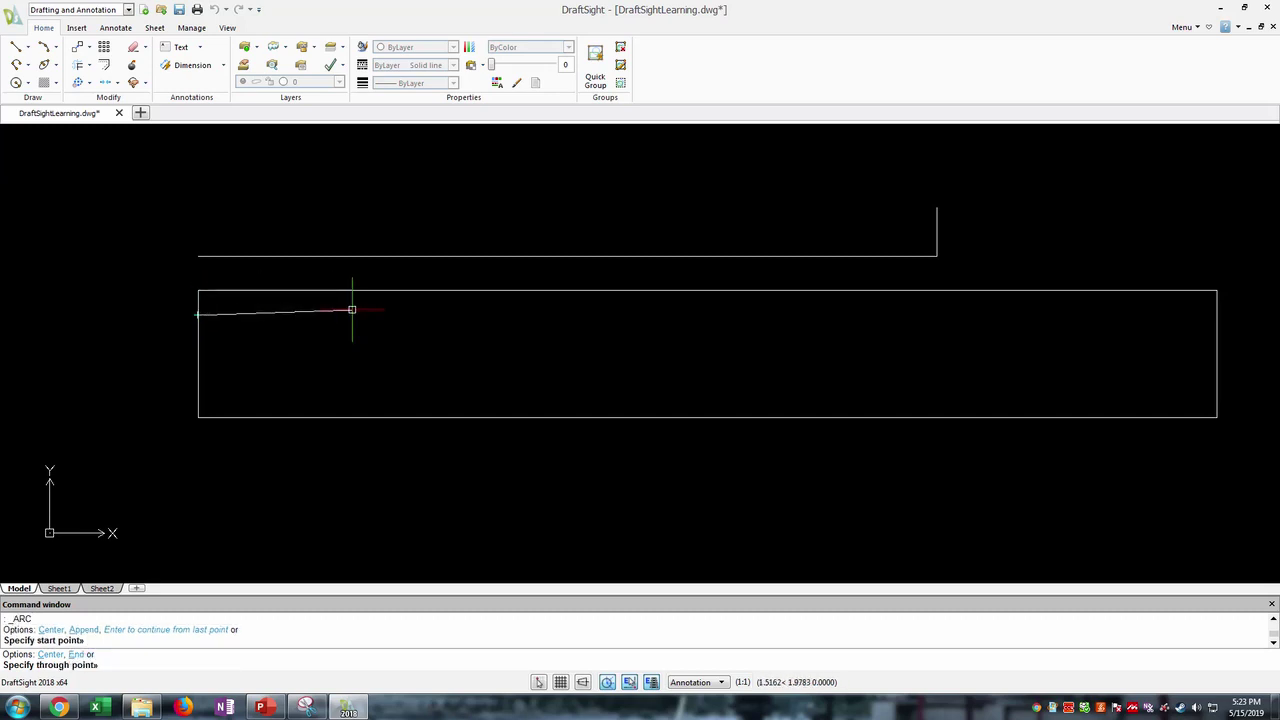
{"action": "left_click", "coordinate": [567, 290]}
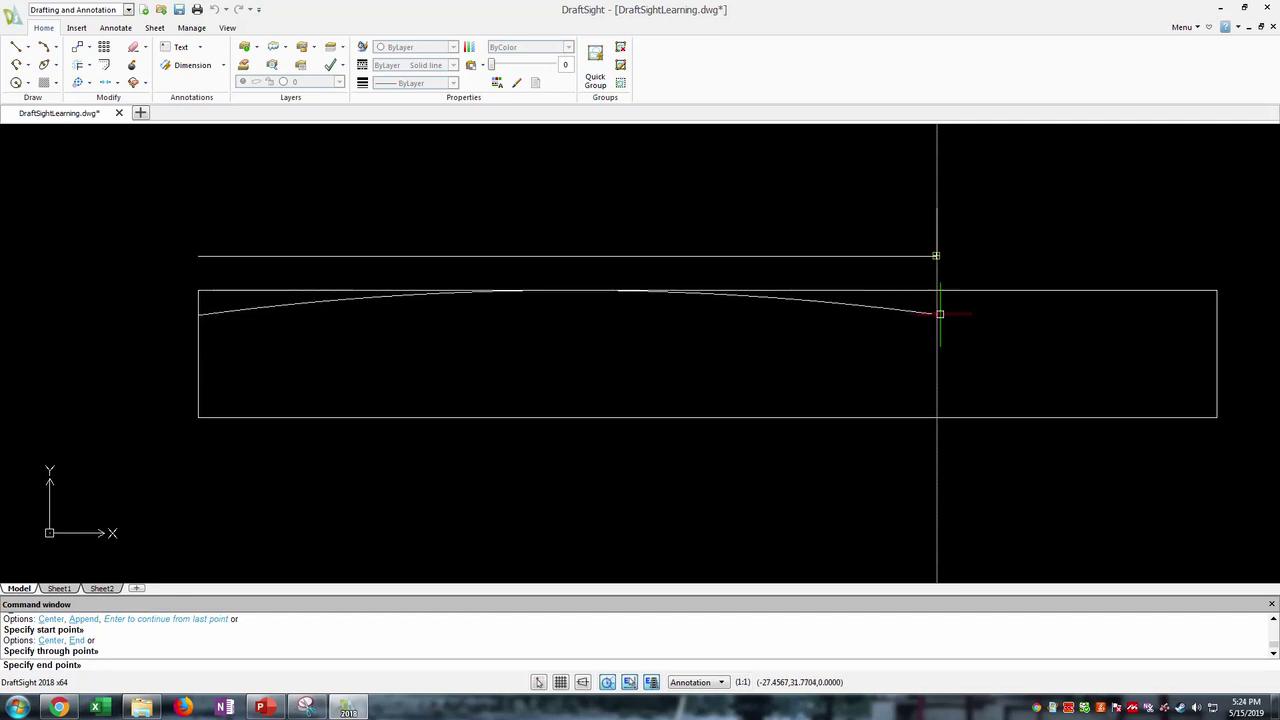
{"action": "left_click", "coordinate": [939, 313]}
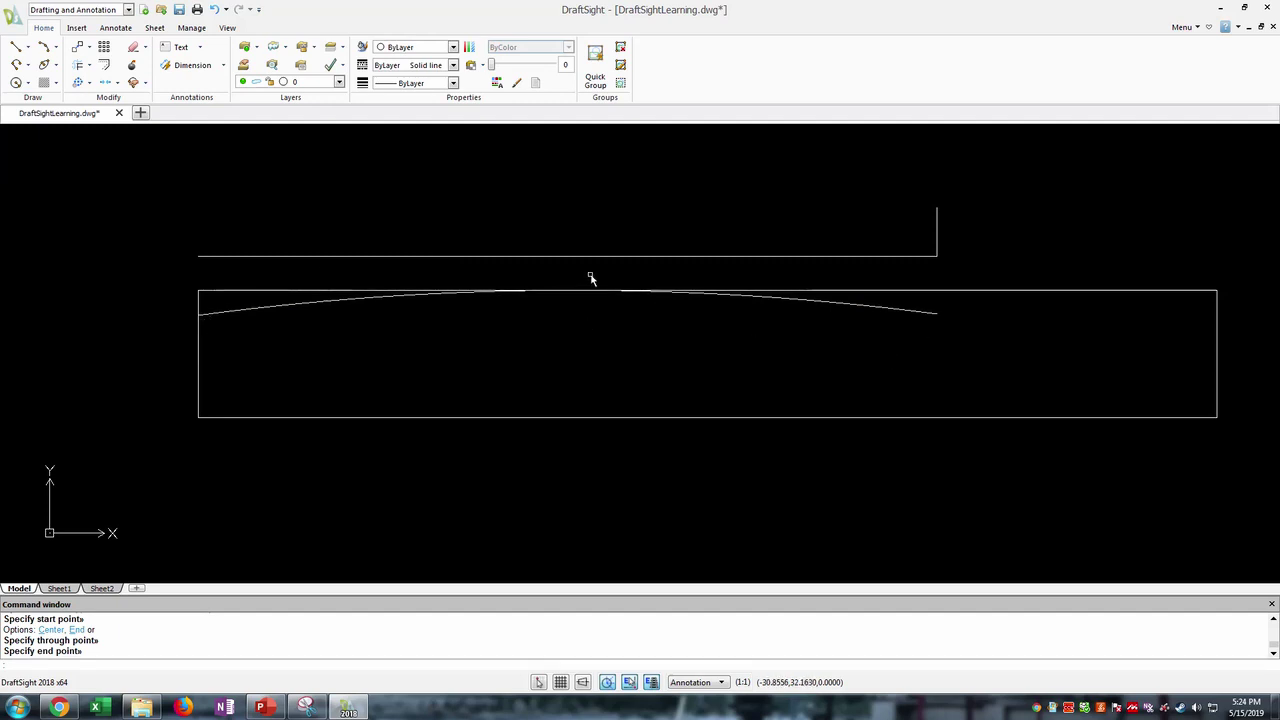
- Between the rectangle and the 7.25-unit line, draw a 4-unit line rightward from the left edge's alignment and a vertical segment down past the rectangle
{"action": "left_click", "coordinate": [15, 46]}
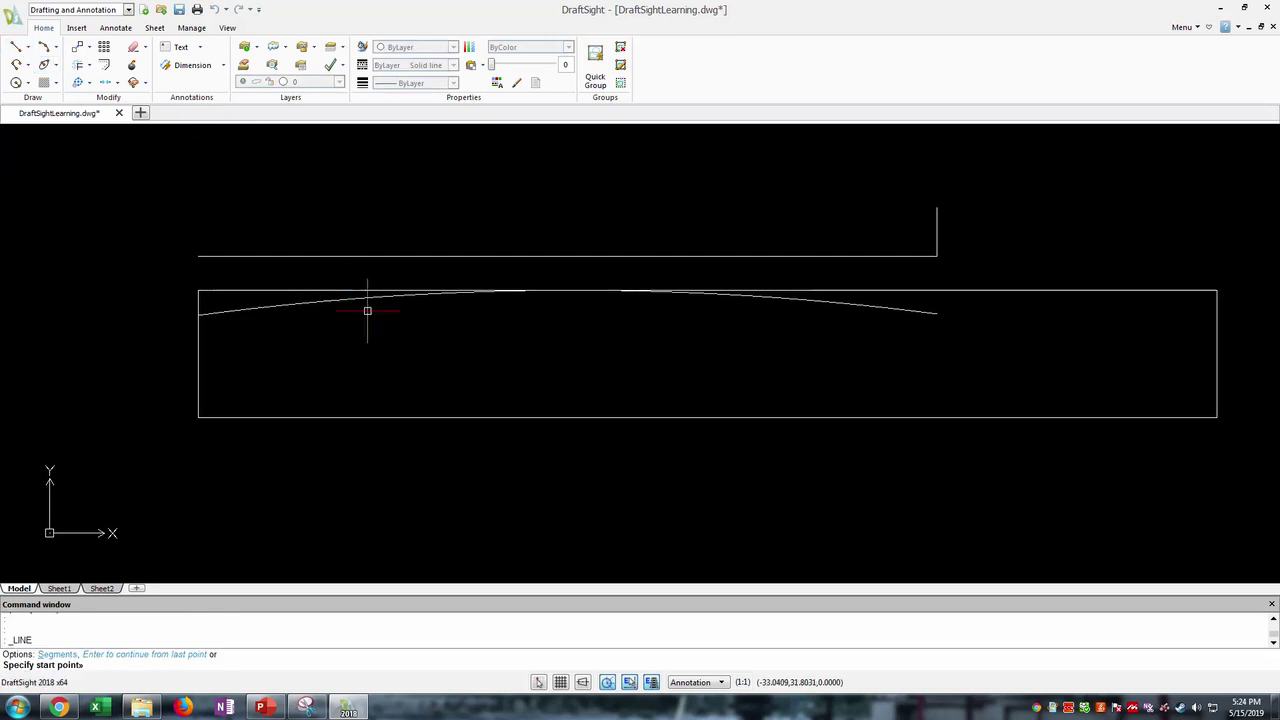
{"action": "left_click", "coordinate": [198, 269]}
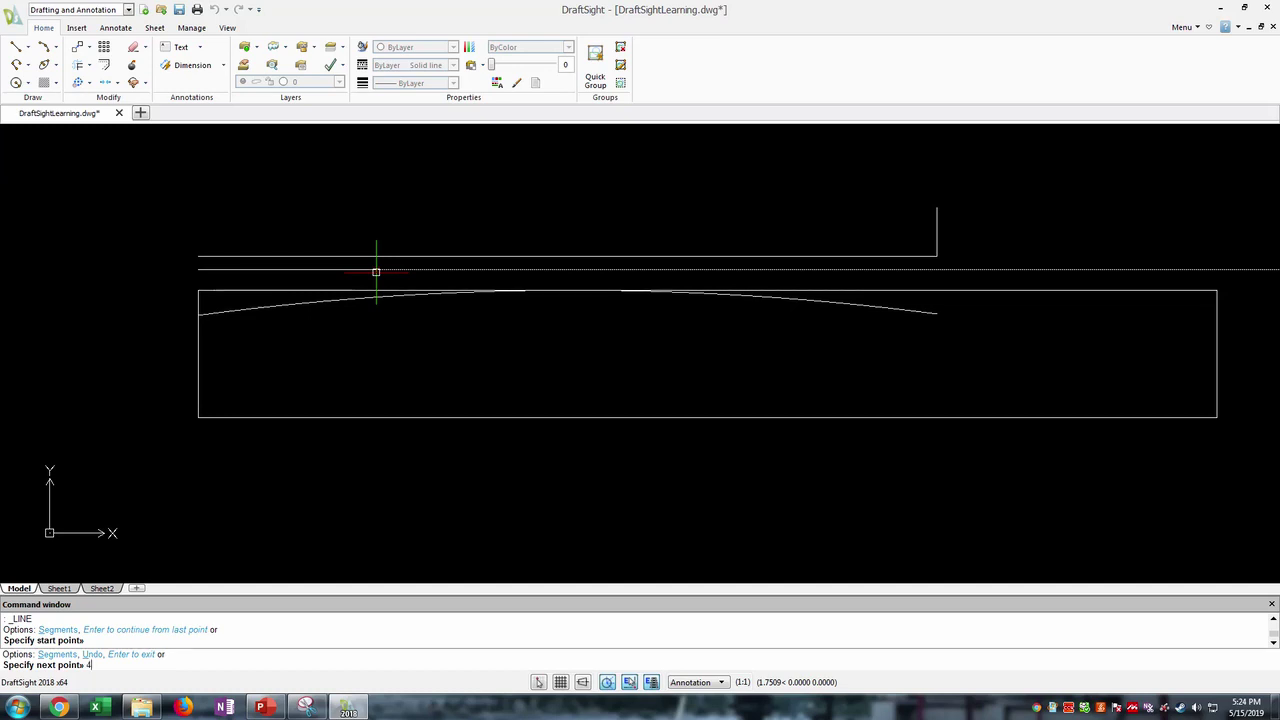
{"action": "type", "text": "4"}
{"action": "key", "text": "Return"}
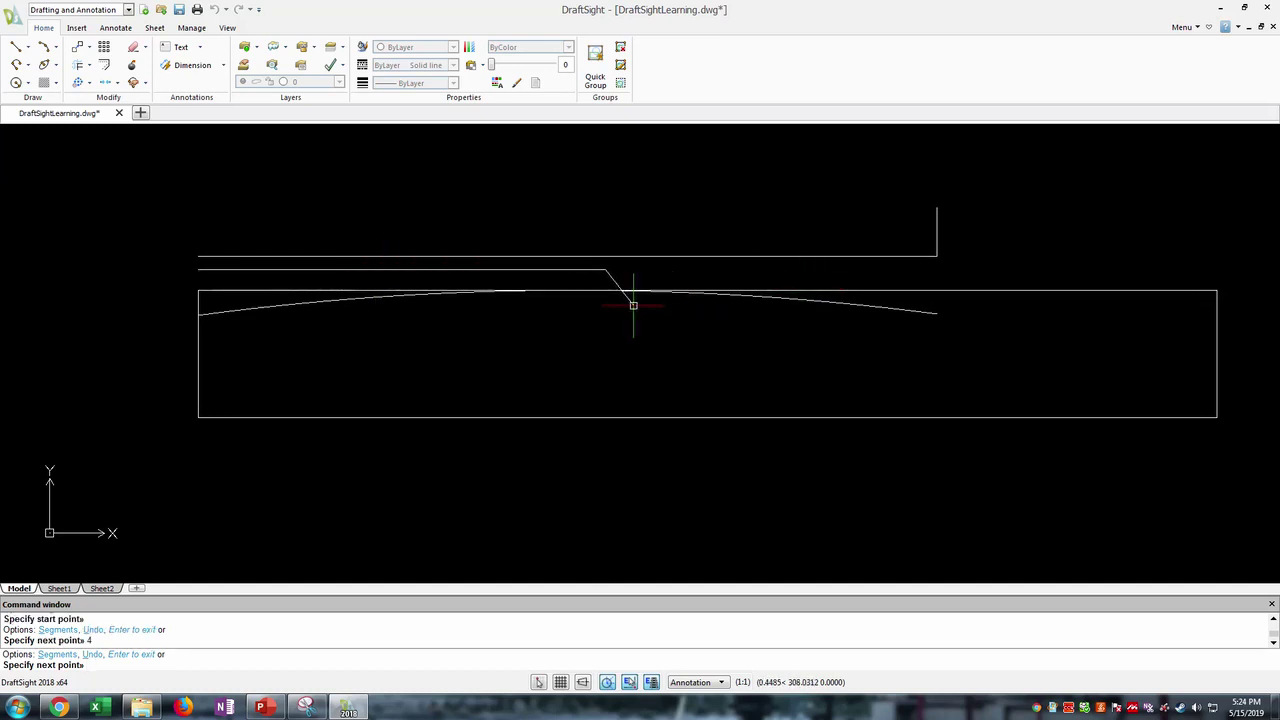
{"action": "left_click", "coordinate": [605, 457]}
{"action": "key", "text": "Escape"}
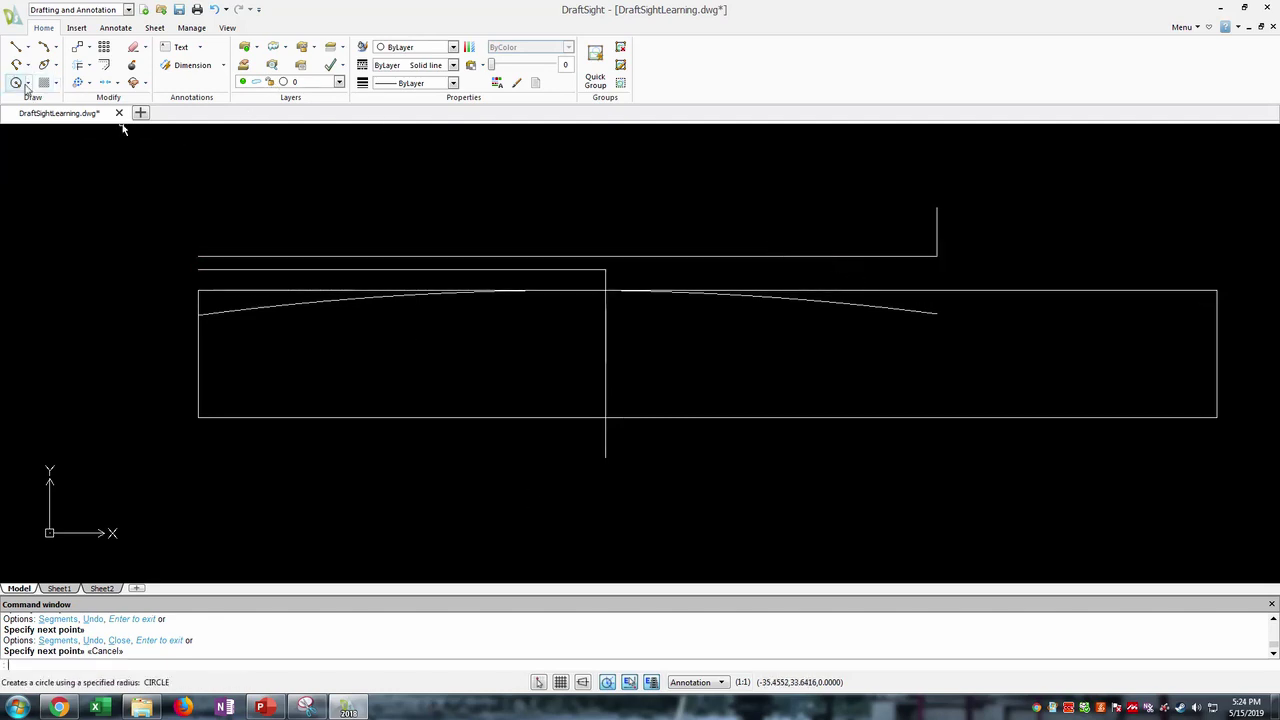
- Draw a circle with a diameter of 2 units centred below the rectangle, left of the long vertical line
{"action": "left_click", "coordinate": [28, 84]}
{"action": "left_click", "coordinate": [60, 117]}
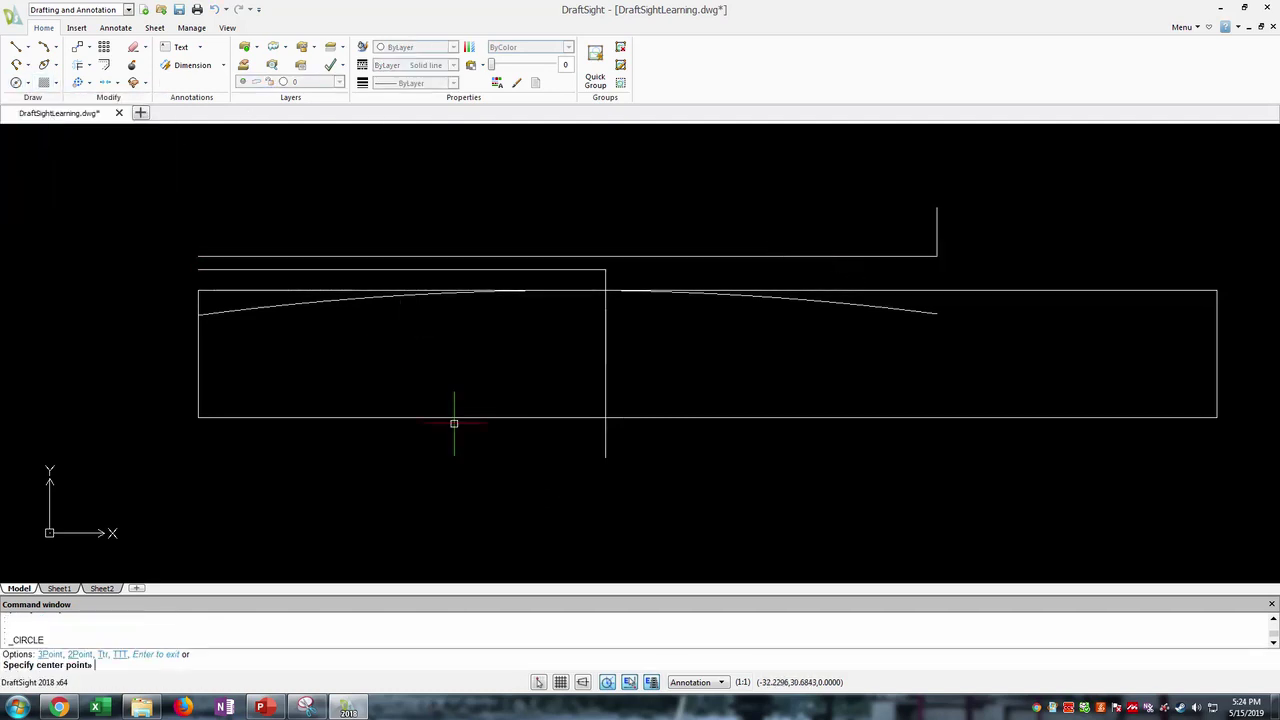
{"action": "left_click", "coordinate": [437, 484]}
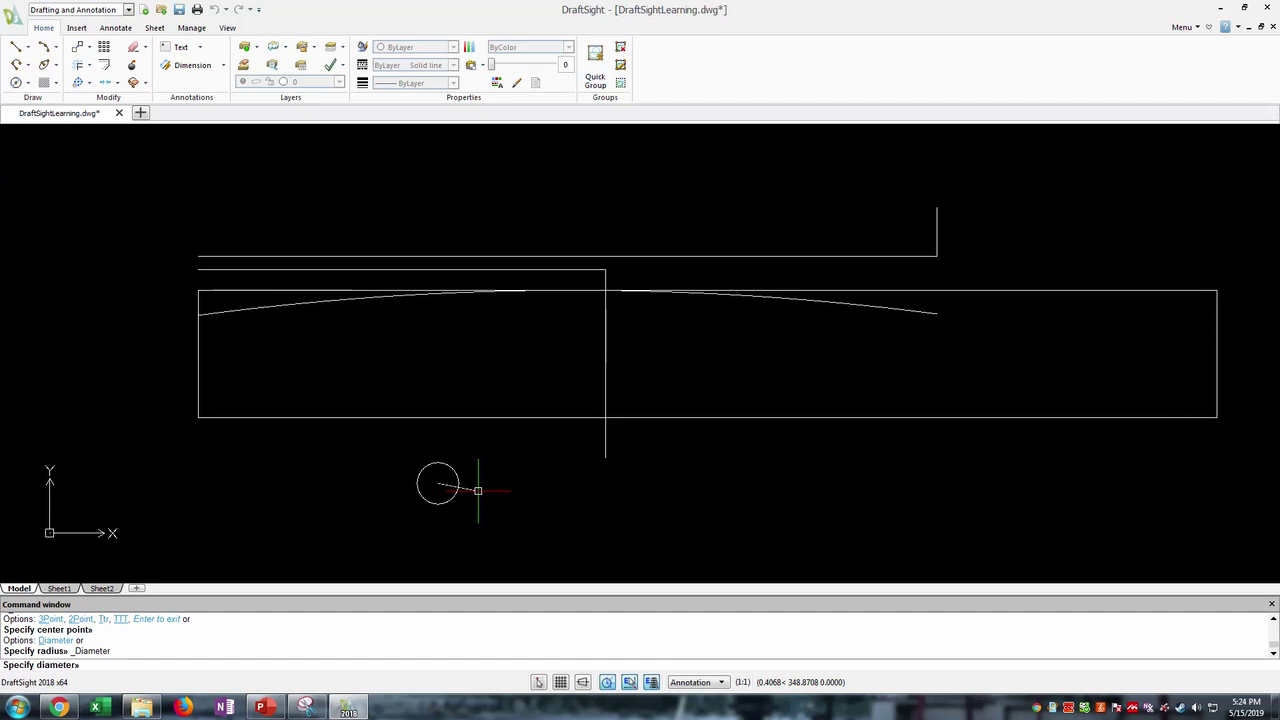
{"action": "type", "text": "2"}
{"action": "key", "text": "Return"}
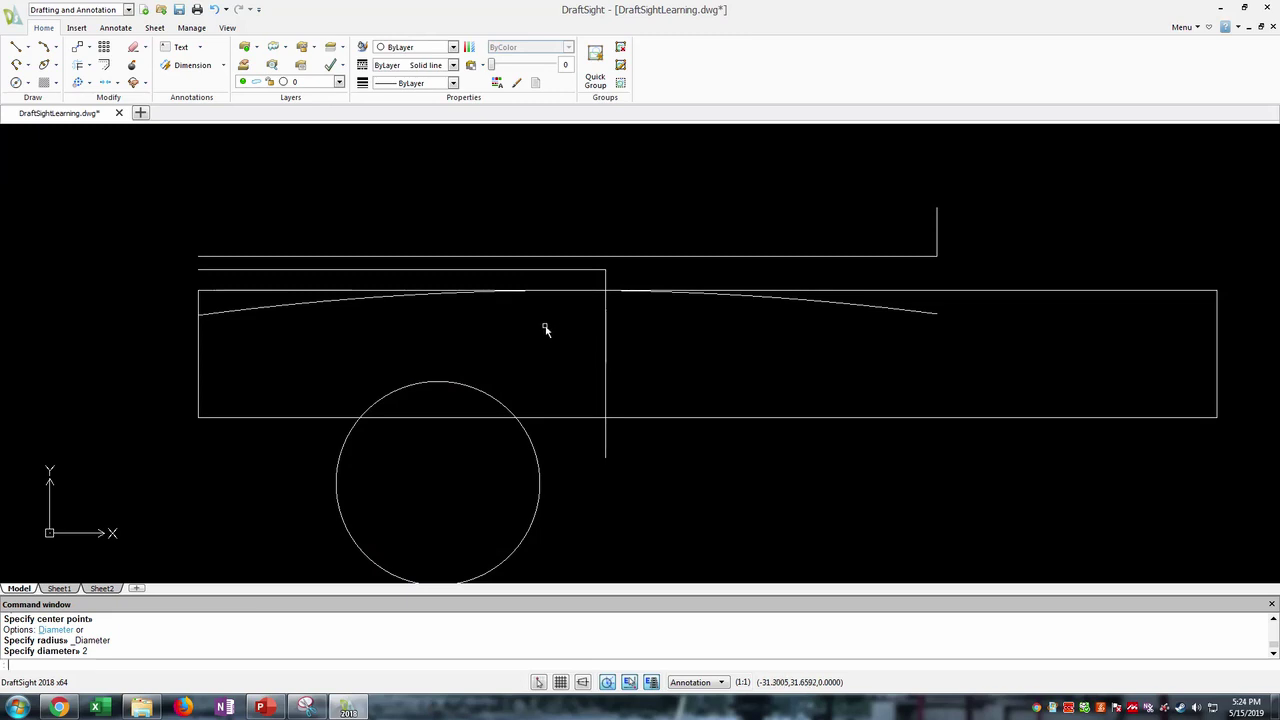
- Move the circle by its centre to the right so that it crosses the long vertical line
{"action": "left_click", "coordinate": [538, 471]}
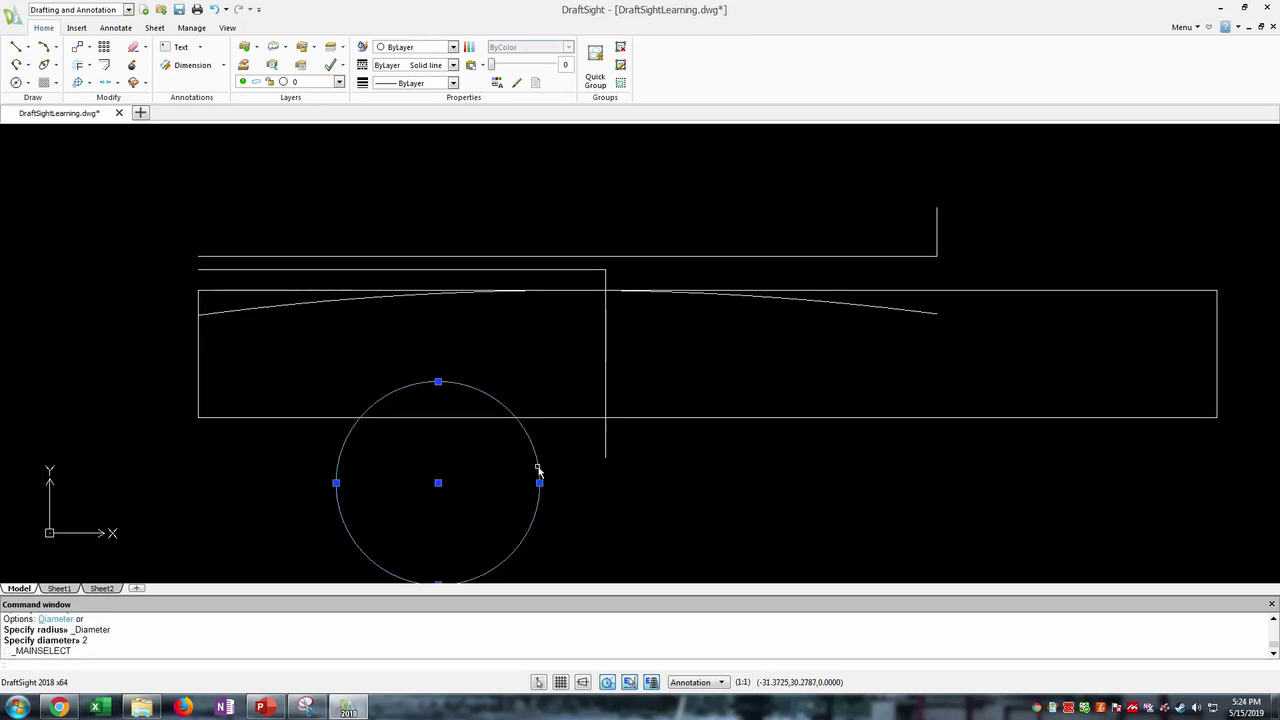
{"action": "left_click", "coordinate": [438, 484]}
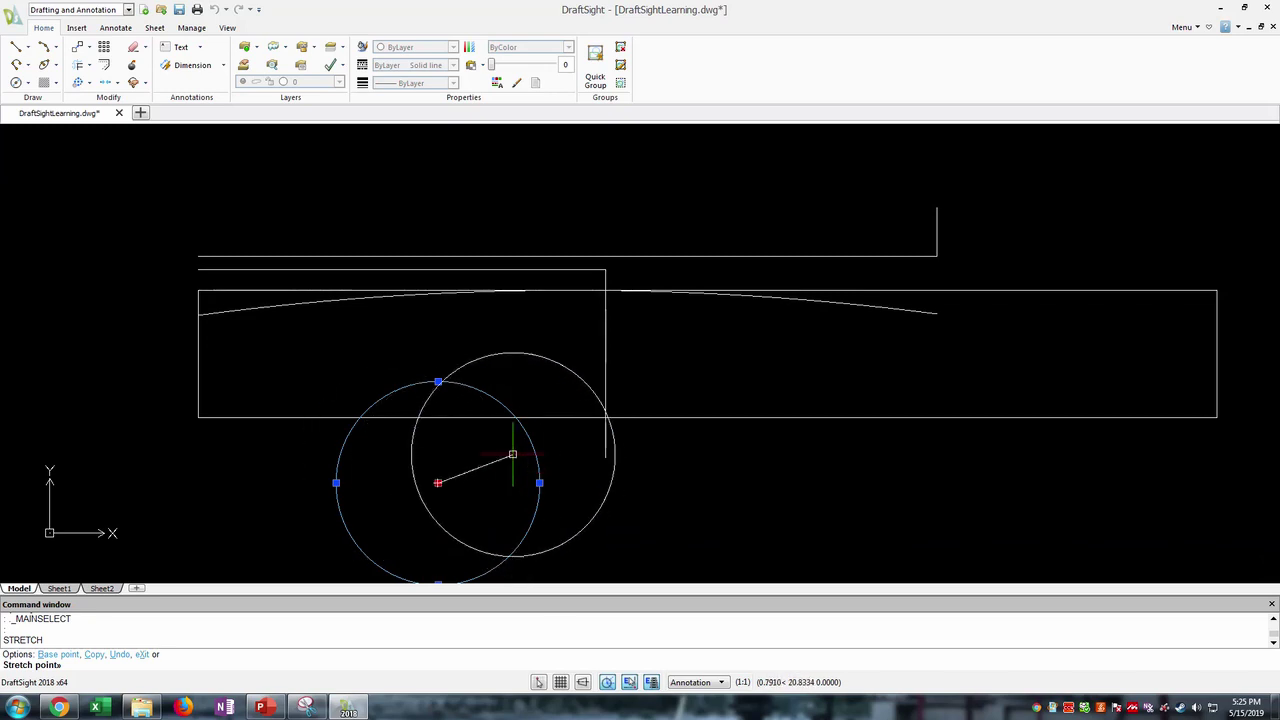
{"action": "left_click", "coordinate": [516, 488]}
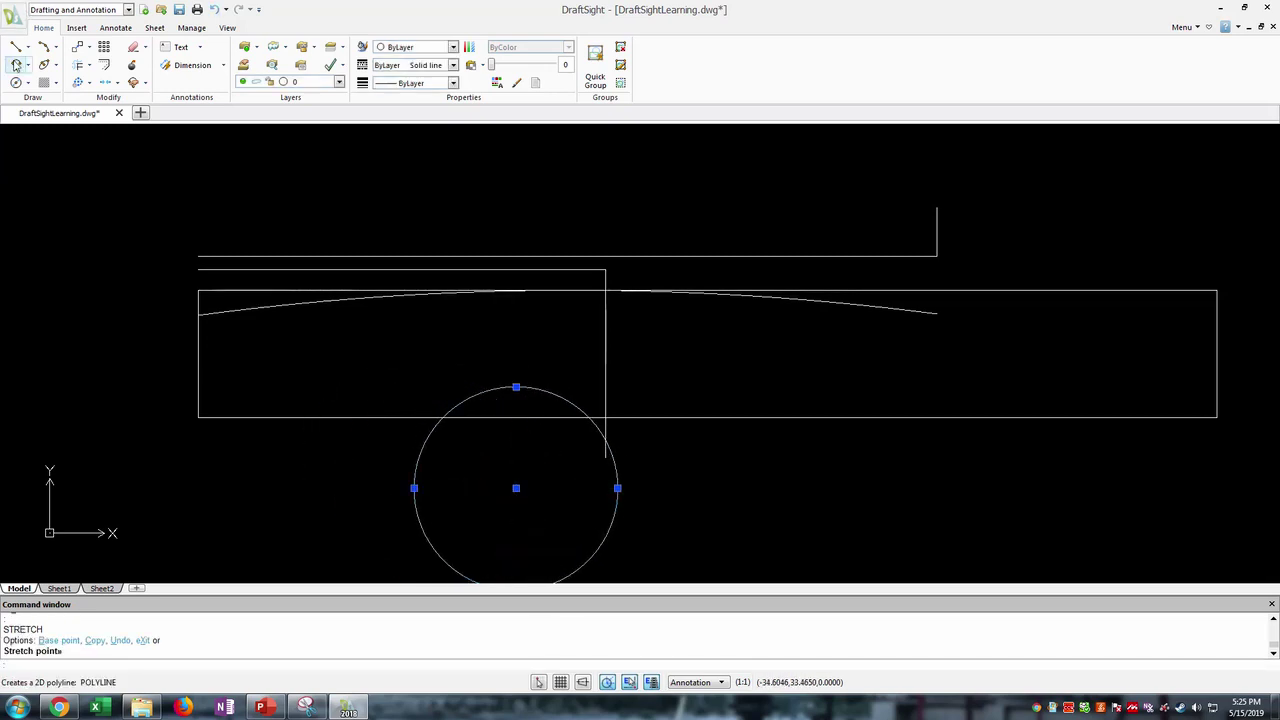
- Try a 1-unit line straight down from the arc's peak on the rectangle's top edge and delete it
{"action": "left_click", "coordinate": [15, 46]}
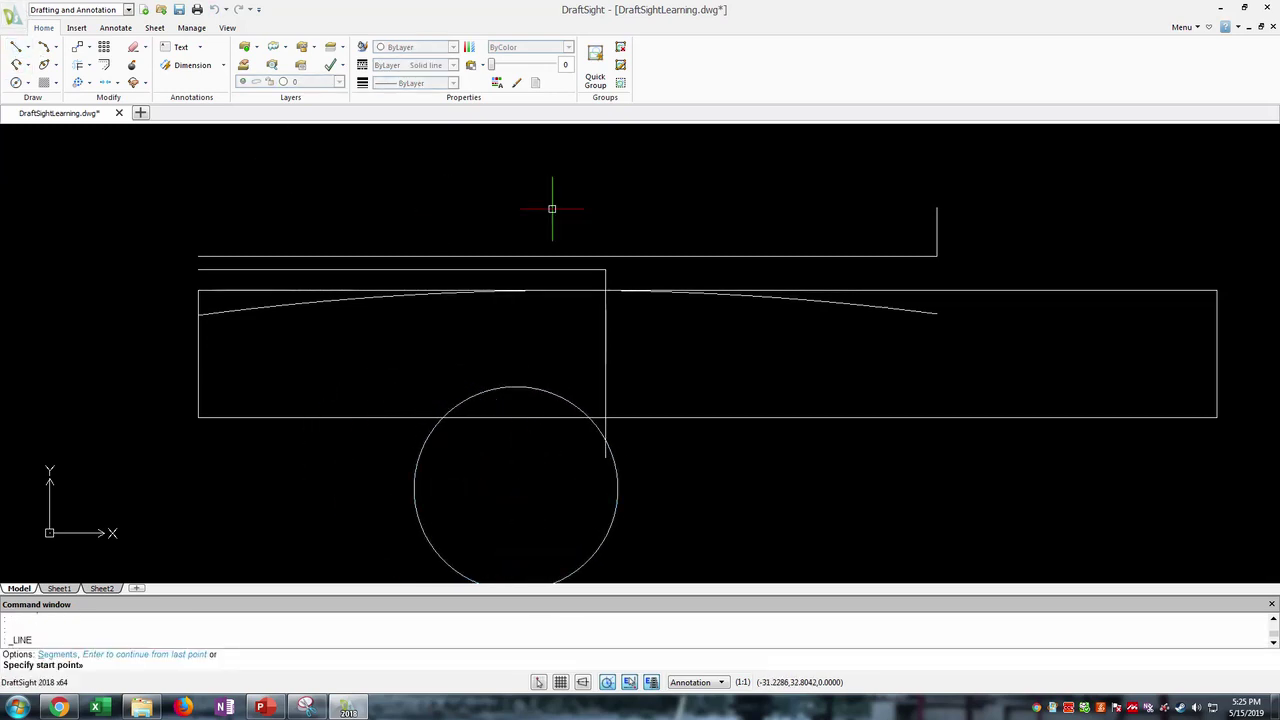
{"action": "left_click", "coordinate": [577, 290]}
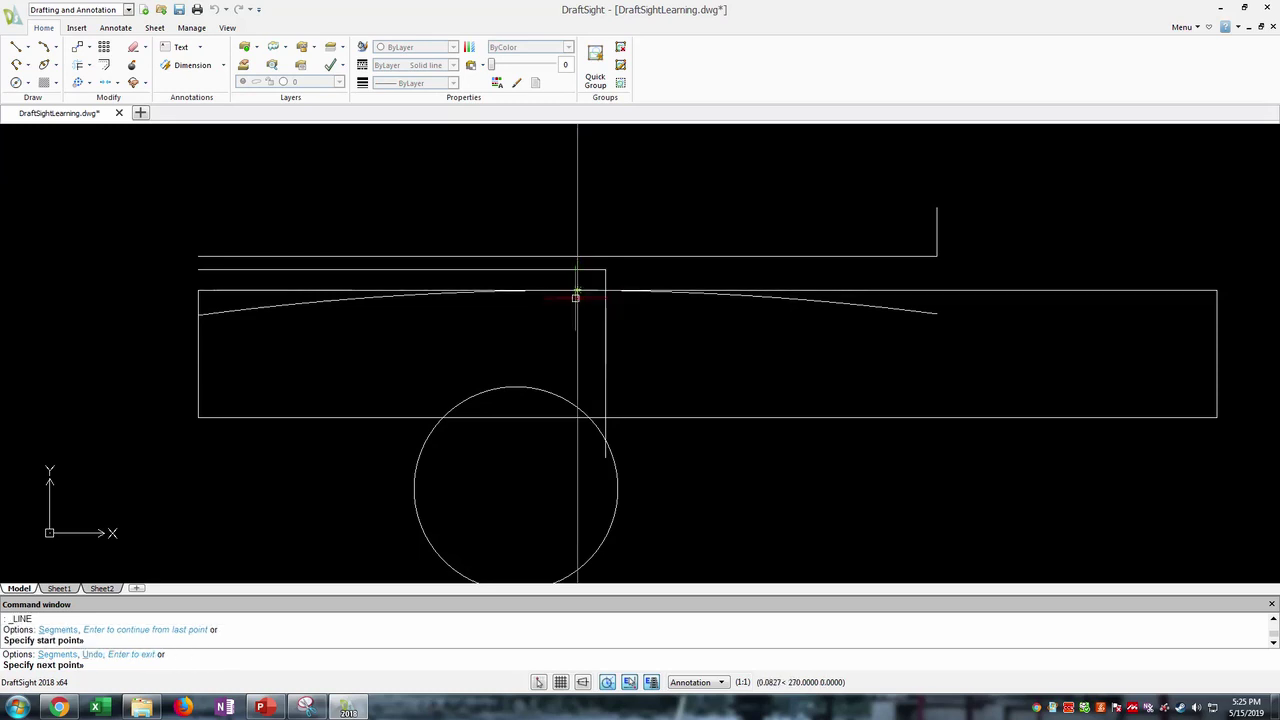
{"action": "type", "text": "1"}
{"action": "key", "text": "Return"}
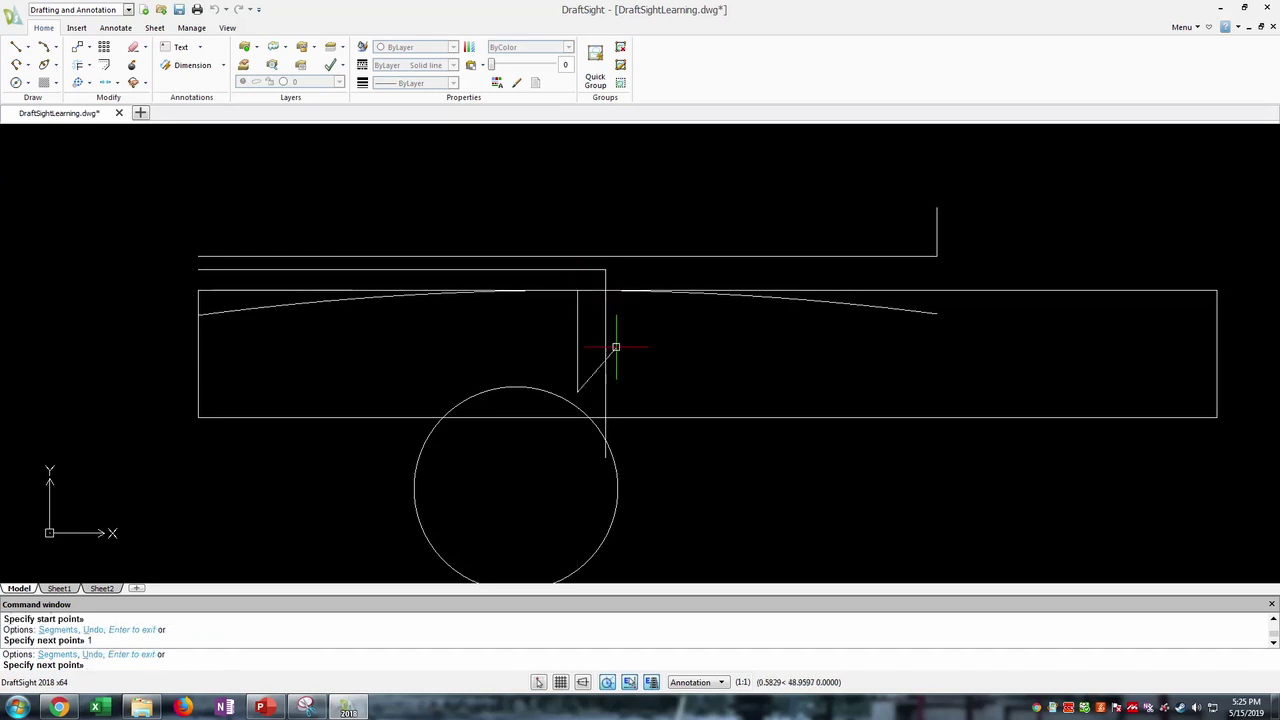
{"action": "key", "text": "Escape"}
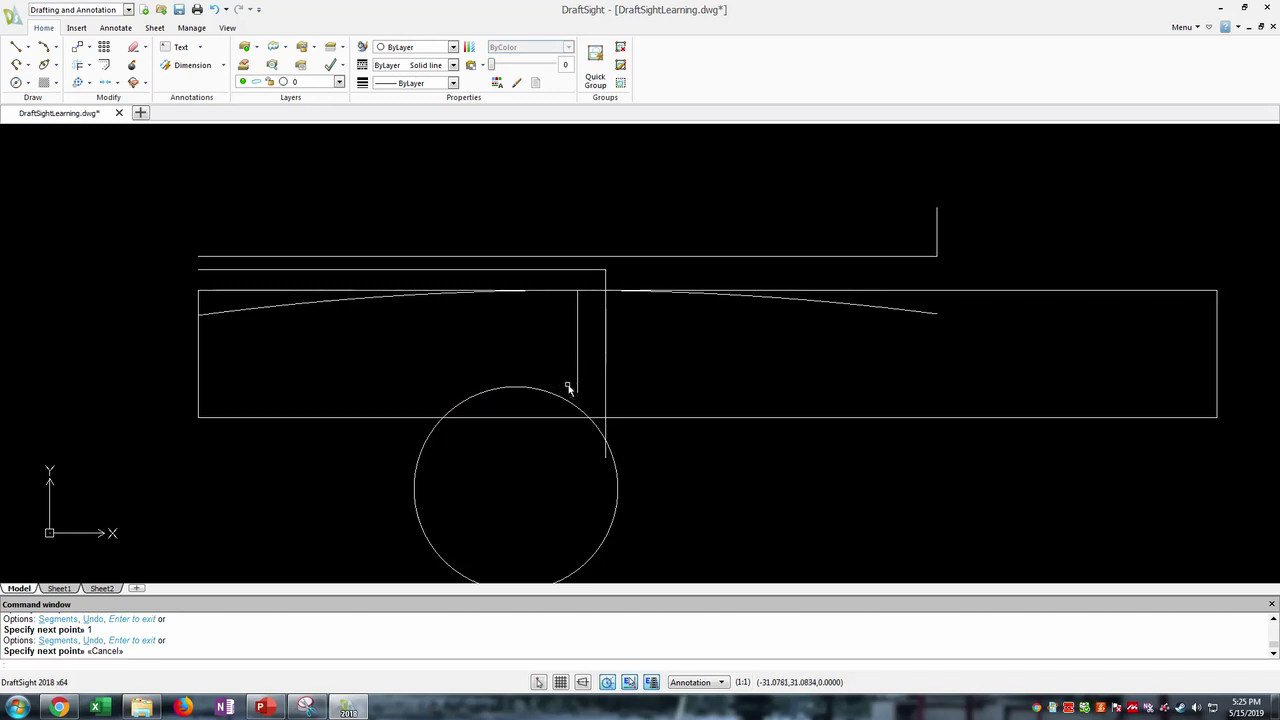
{"action": "left_click", "coordinate": [578, 380]}
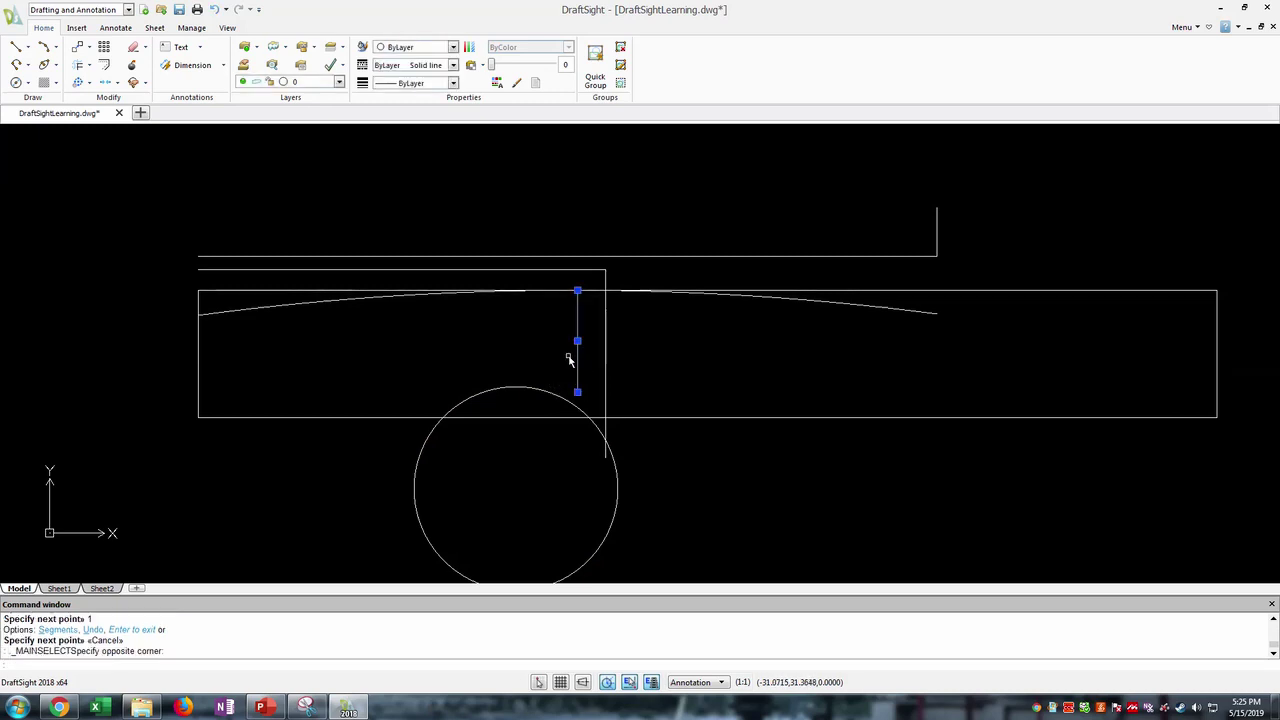
{"action": "key", "text": "Delete"}
- Draw a 0.8-unit line straight down from the arc's peak on the rectangle's top edge
{"action": "left_click", "coordinate": [16, 47]}
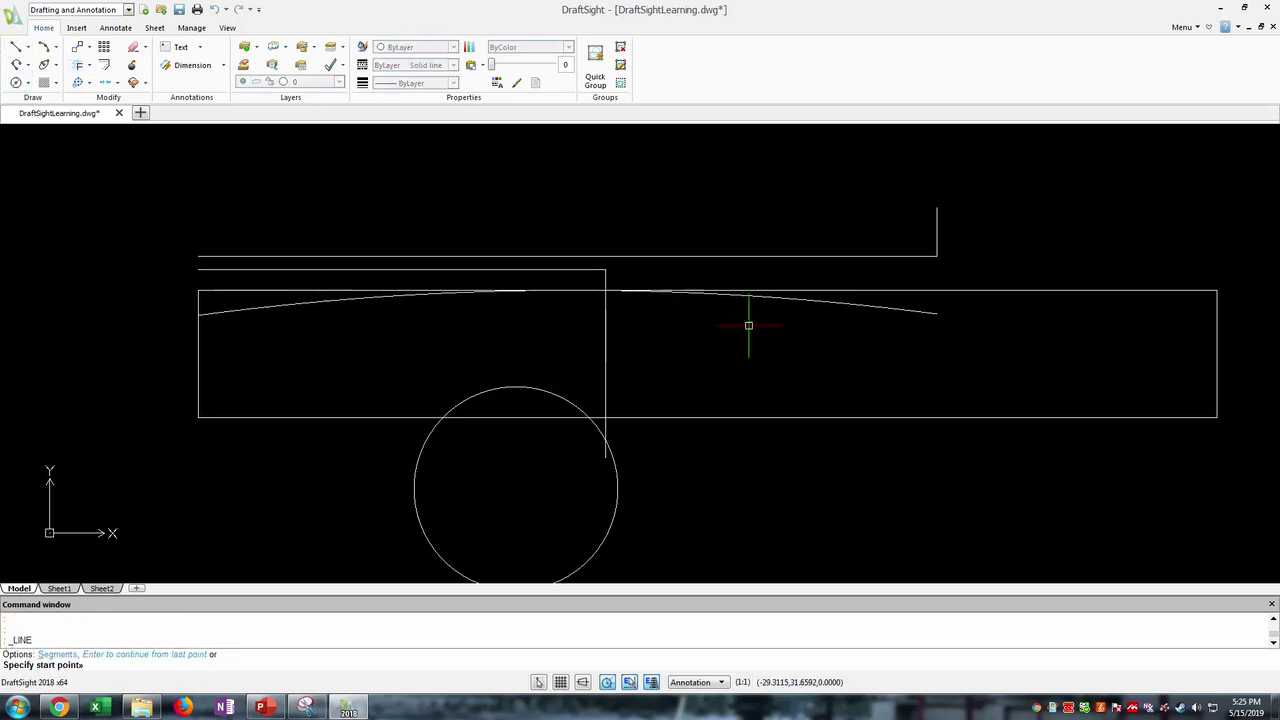
{"action": "left_click", "coordinate": [573, 291]}
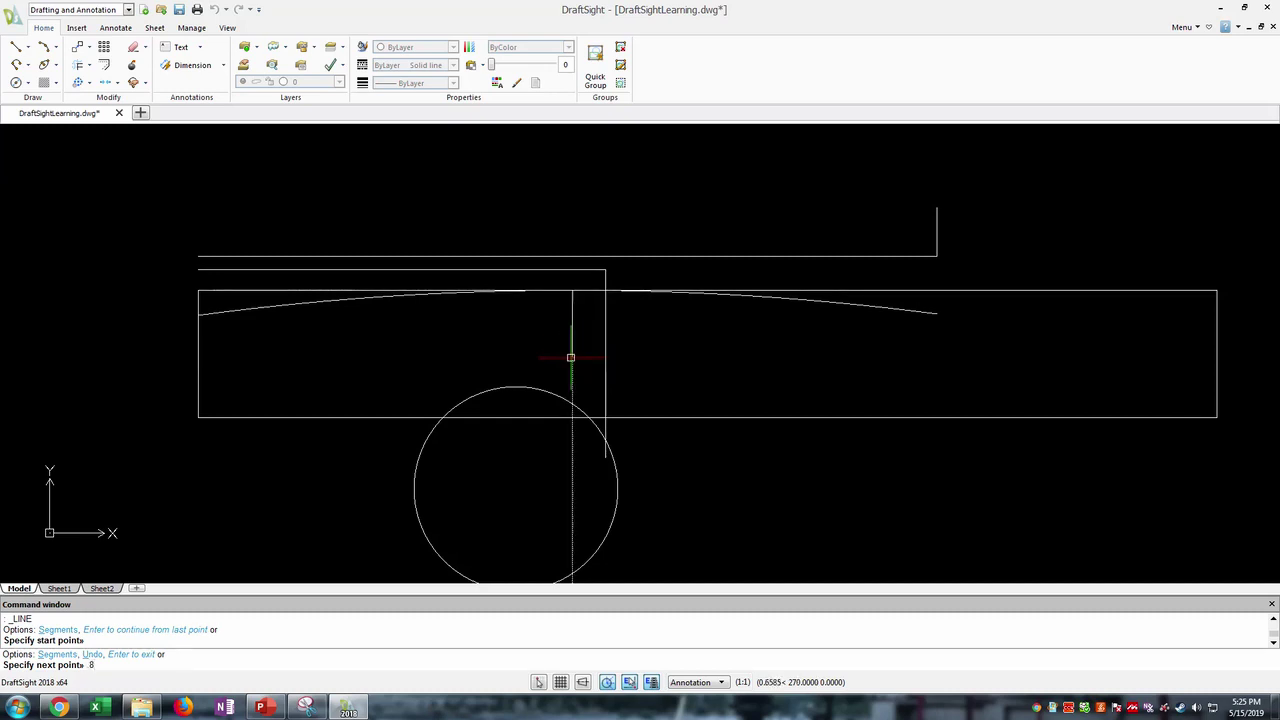
{"action": "type", "text": "8"}
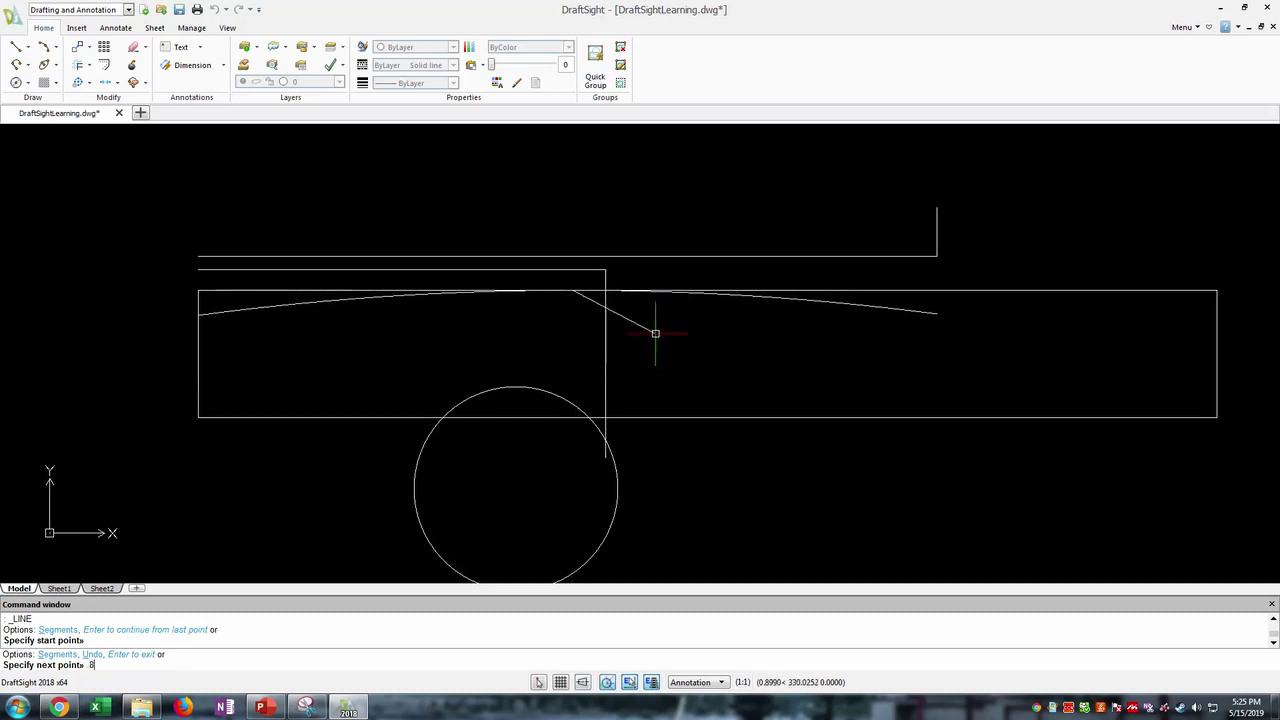
{"action": "key", "text": "Return"}
{"action": "key", "text": "Escape"}
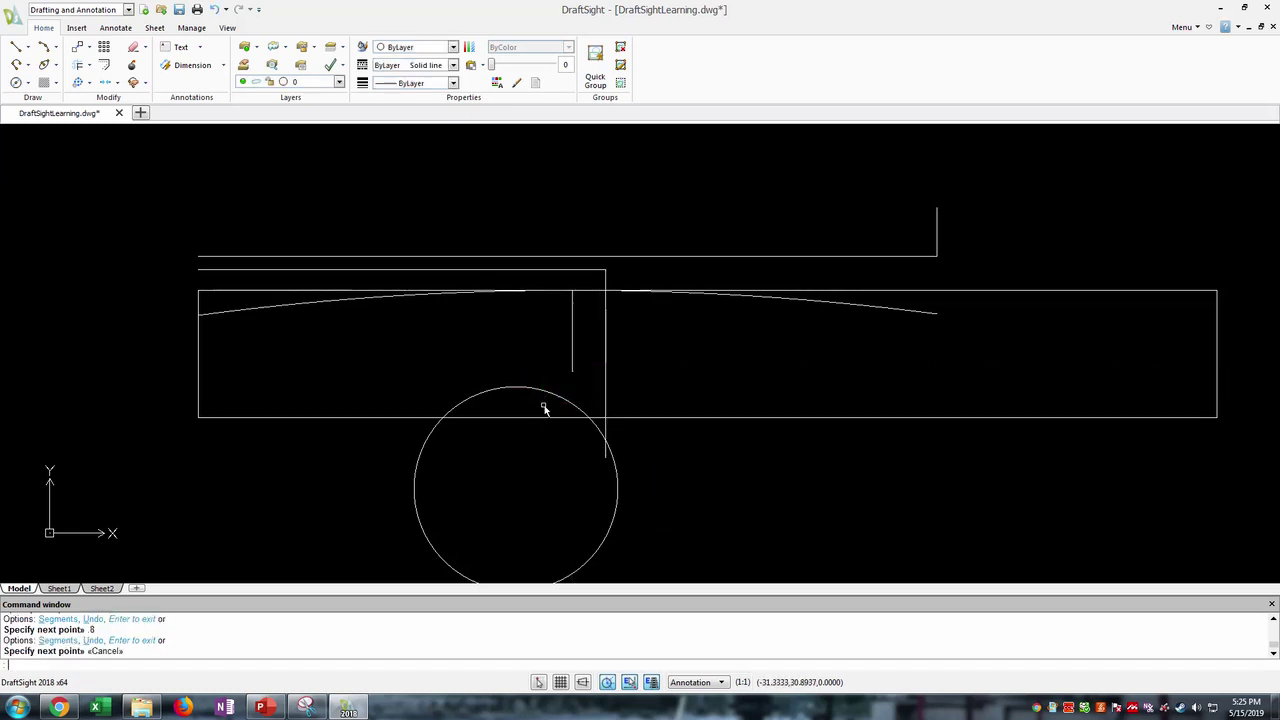
- Move the circle slightly straight up by its centre, bringing its top near the level of the 0.8-unit line's lower end
{"action": "left_click", "coordinate": [551, 396]}
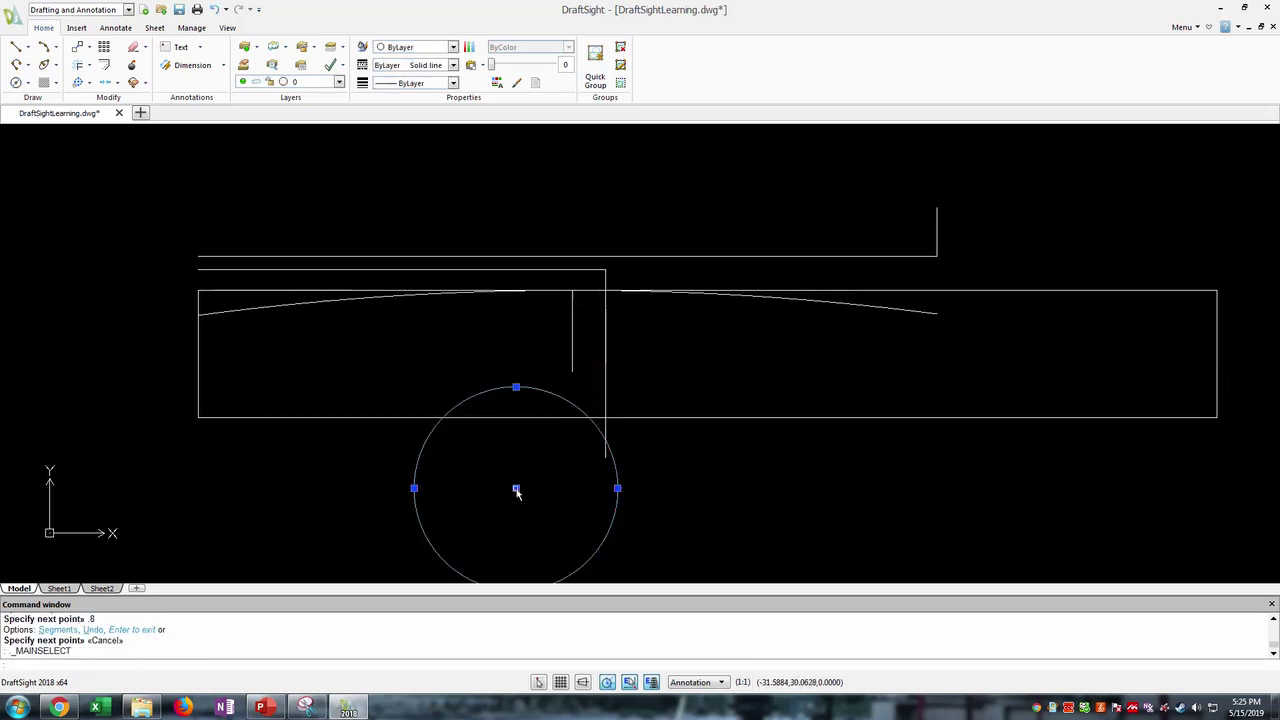
{"action": "left_click", "coordinate": [516, 489]}
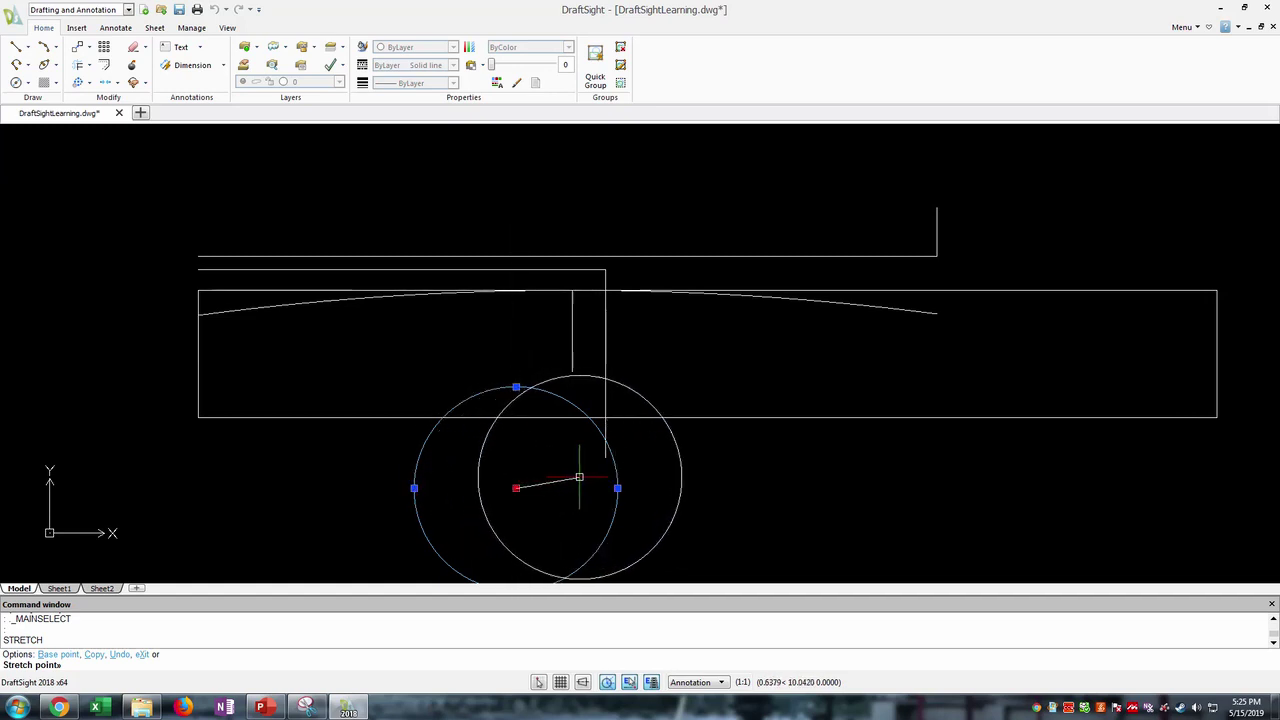
{"action": "left_click", "coordinate": [516, 477]}
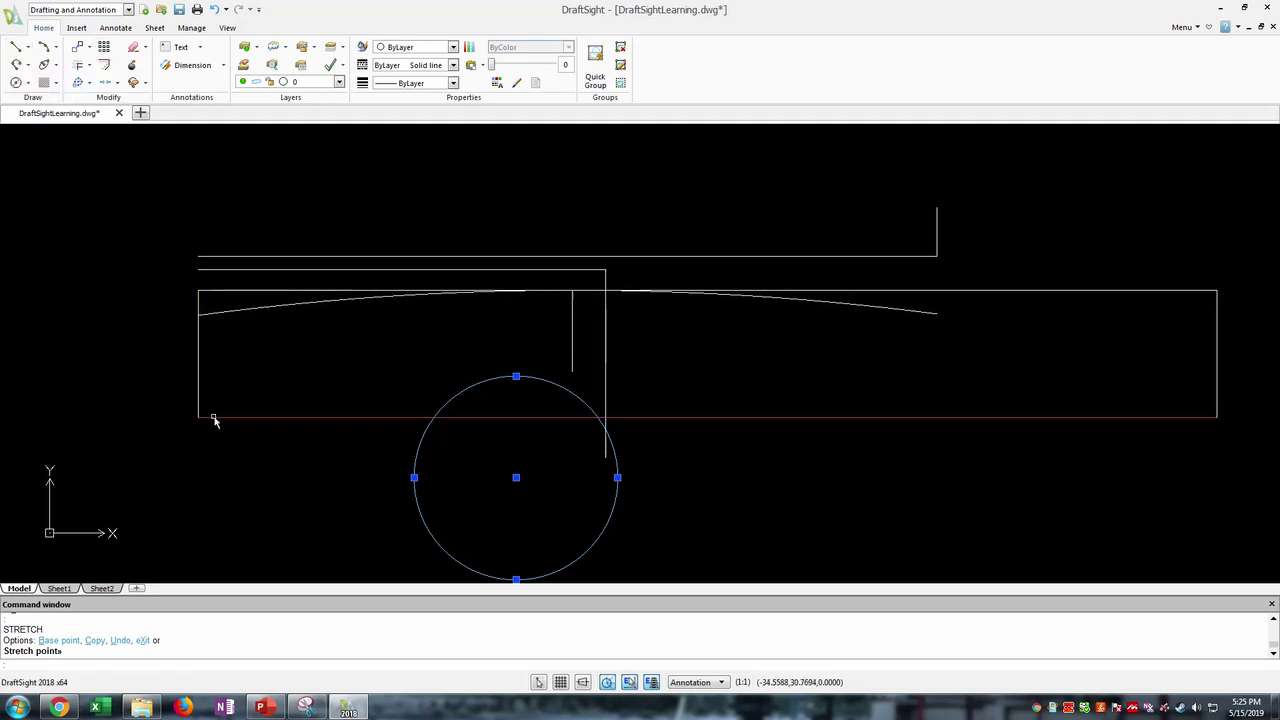
- Draw a slanted line about 1.1 units long from the arc's left end down to the rectangle's bottom edge, right of the corner
{"action": "left_click", "coordinate": [15, 46]}
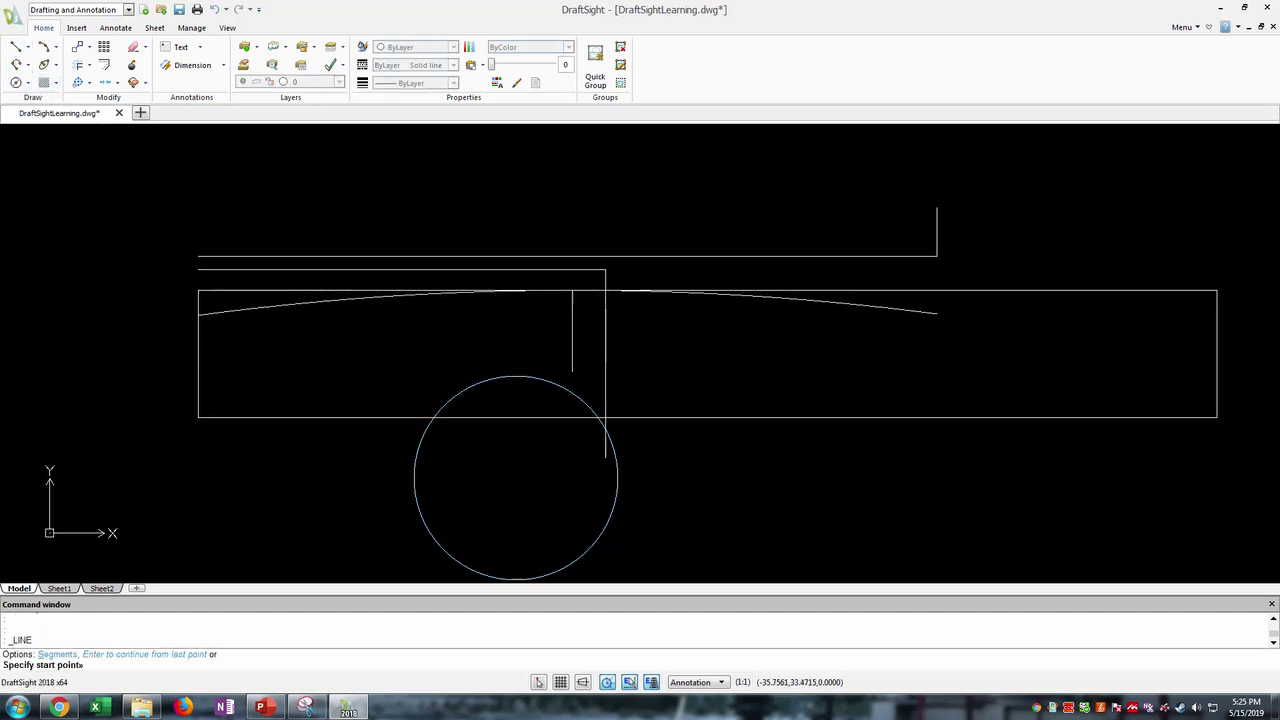
{"action": "left_click", "coordinate": [198, 315]}
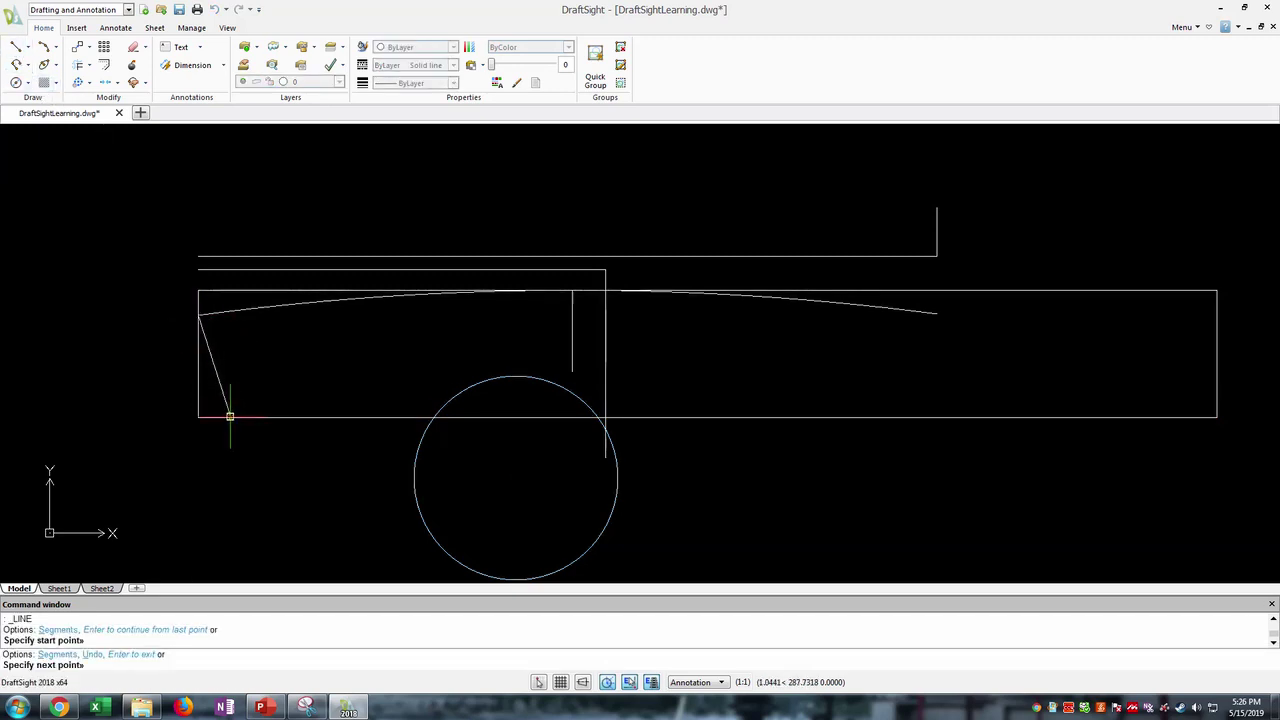
{"action": "left_click", "coordinate": [233, 416]}
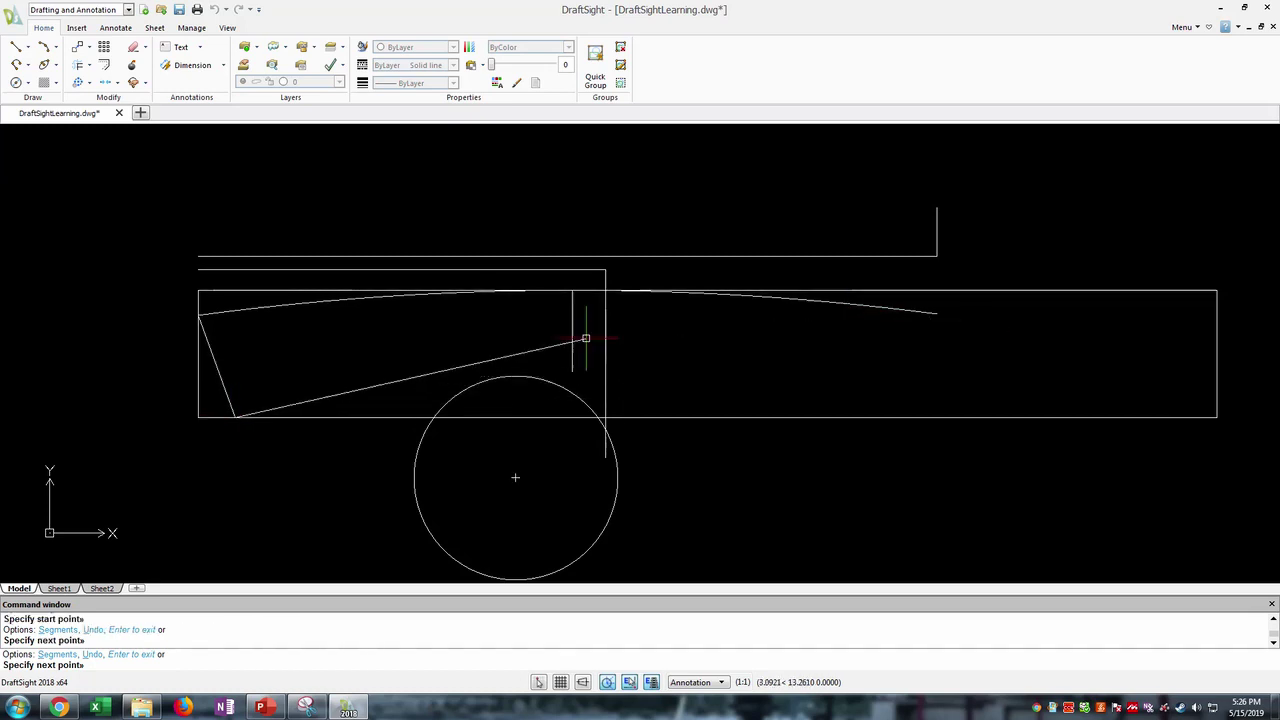
{"action": "key", "text": "Escape"}
- Draw a three-point arc from the circle's topmost point, bulging upward, to the slanted line's lower end on the rectangle's bottom edge
{"action": "left_click", "coordinate": [44, 47]}
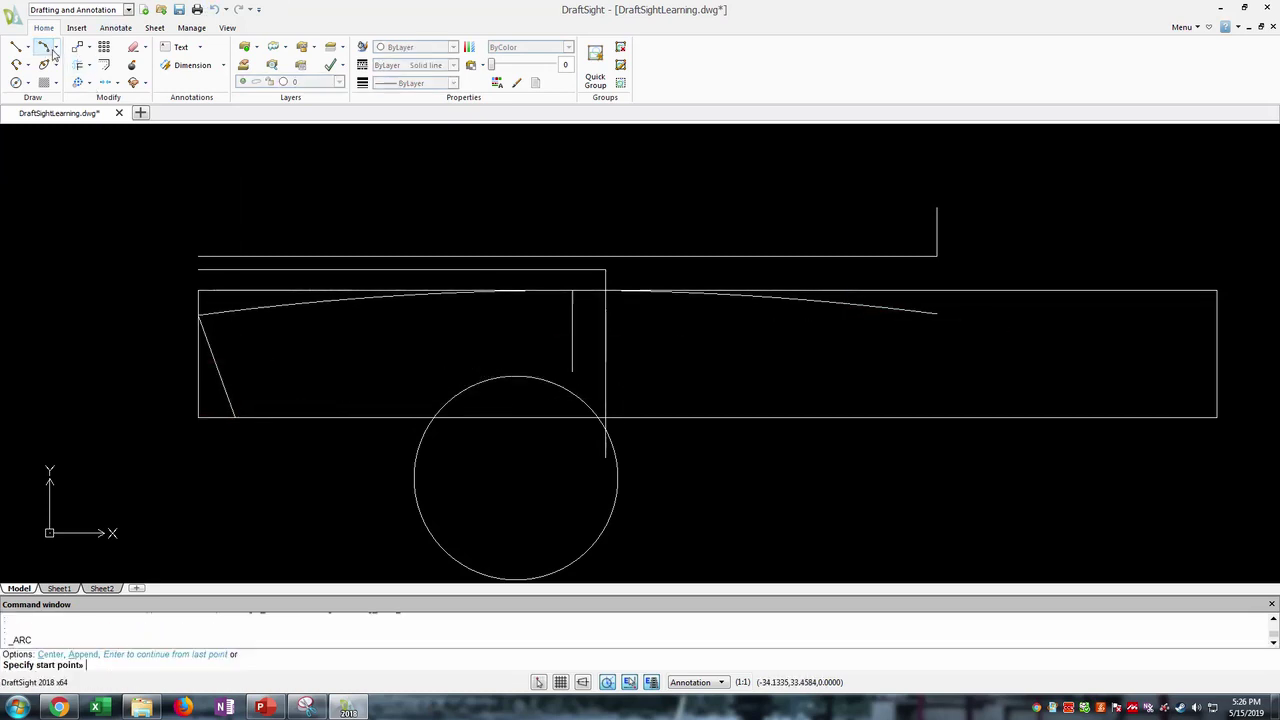
{"action": "scroll", "coordinate": [430, 403], "scroll_direction": "up", "scroll_amount": 2}
{"action": "scroll", "coordinate": [430, 403], "scroll_direction": "up", "scroll_amount": 1}
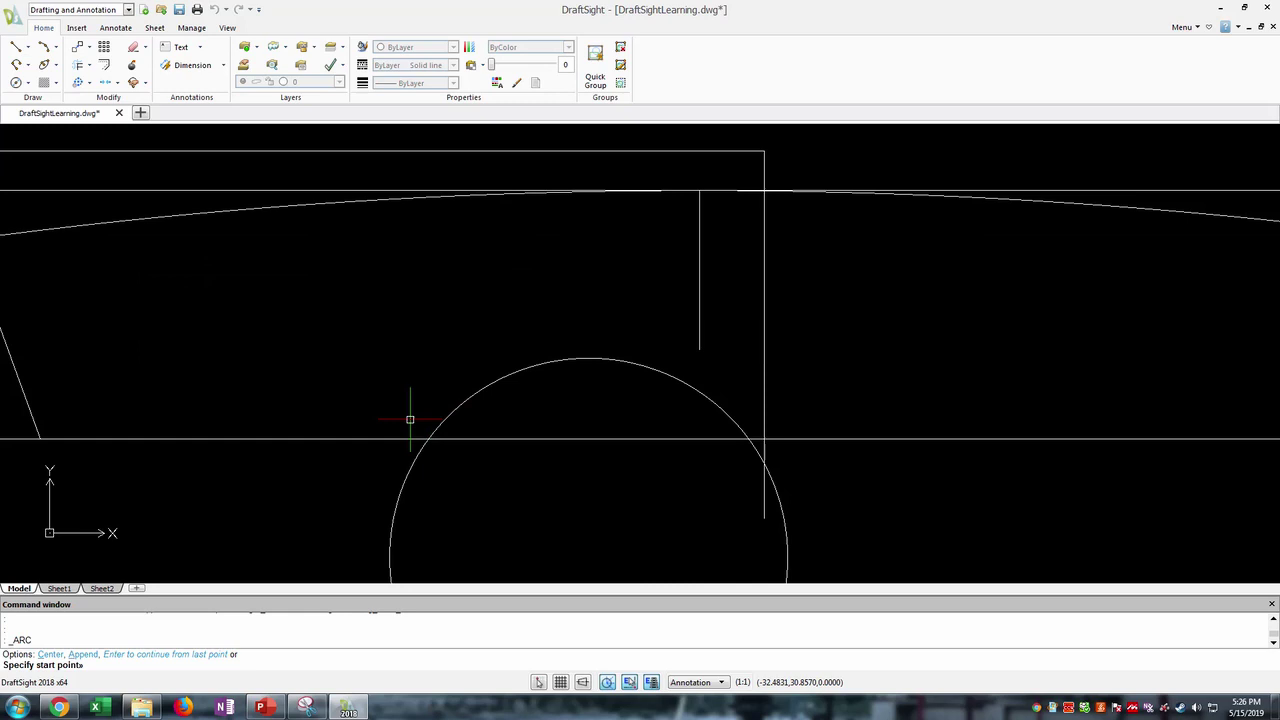
{"action": "left_click", "coordinate": [588, 358]}
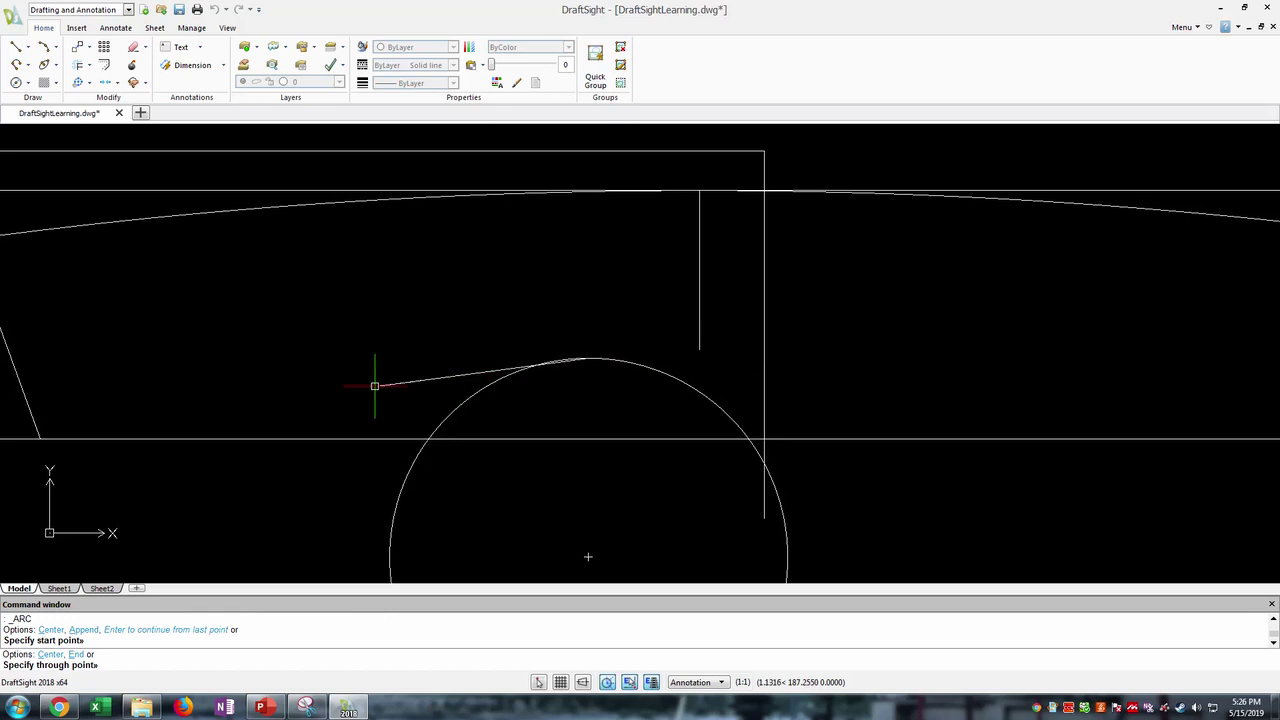
{"action": "left_click", "coordinate": [288, 372]}
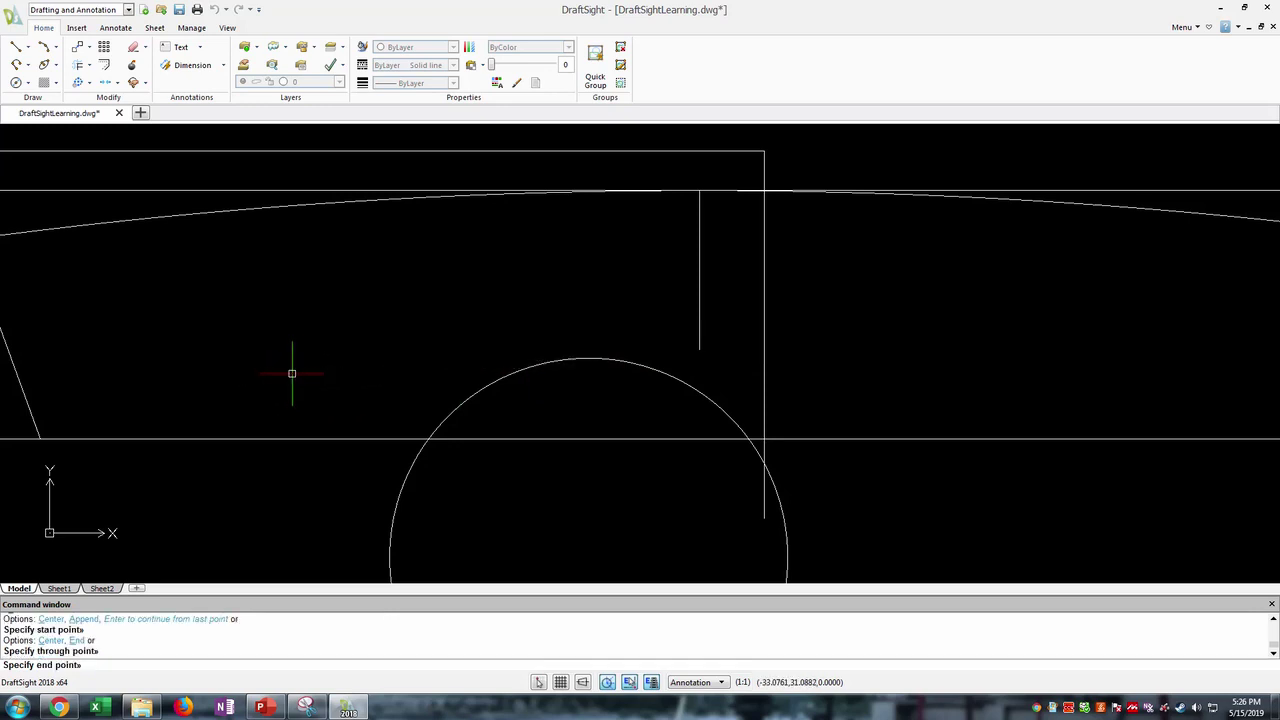
{"action": "left_click", "coordinate": [40, 438]}
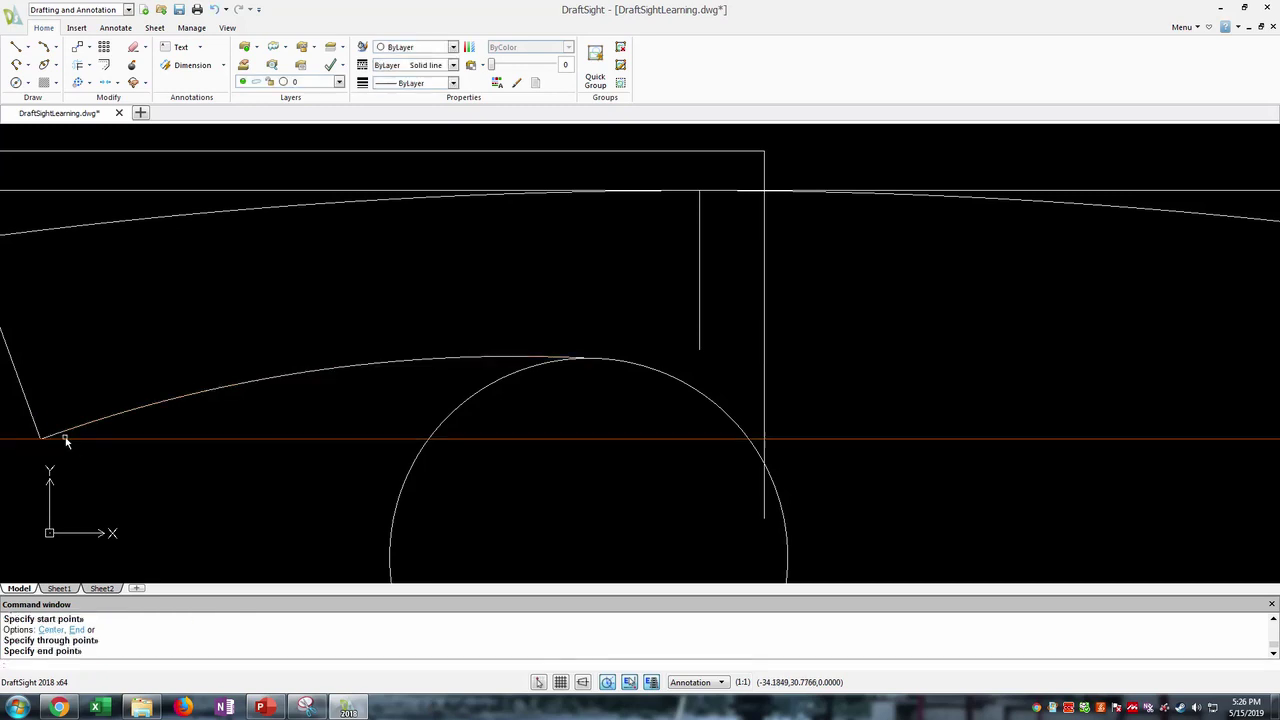
{"action": "scroll", "coordinate": [457, 434], "scroll_direction": "down", "scroll_amount": 3}
{"action": "scroll", "coordinate": [815, 395], "scroll_direction": "down", "scroll_amount": 1}
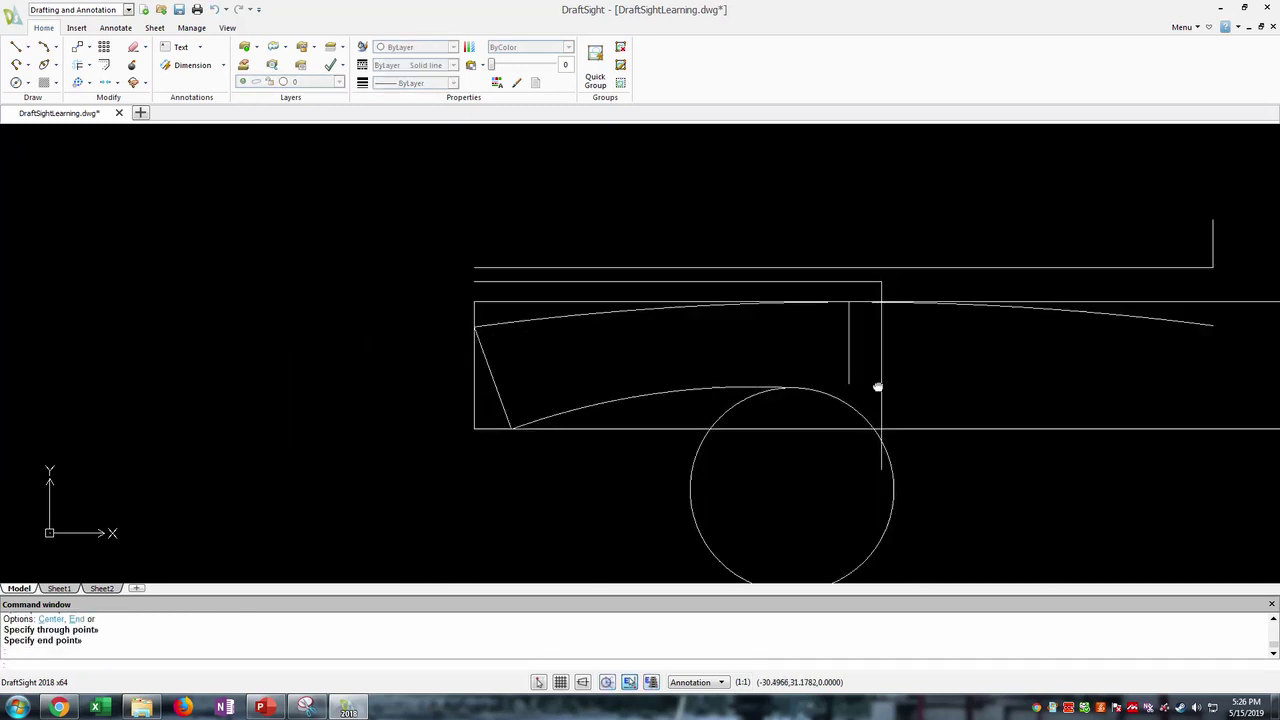
{"action": "middle_click_drag", "start_coordinate": [877, 383], "coordinate": [583, 377]}
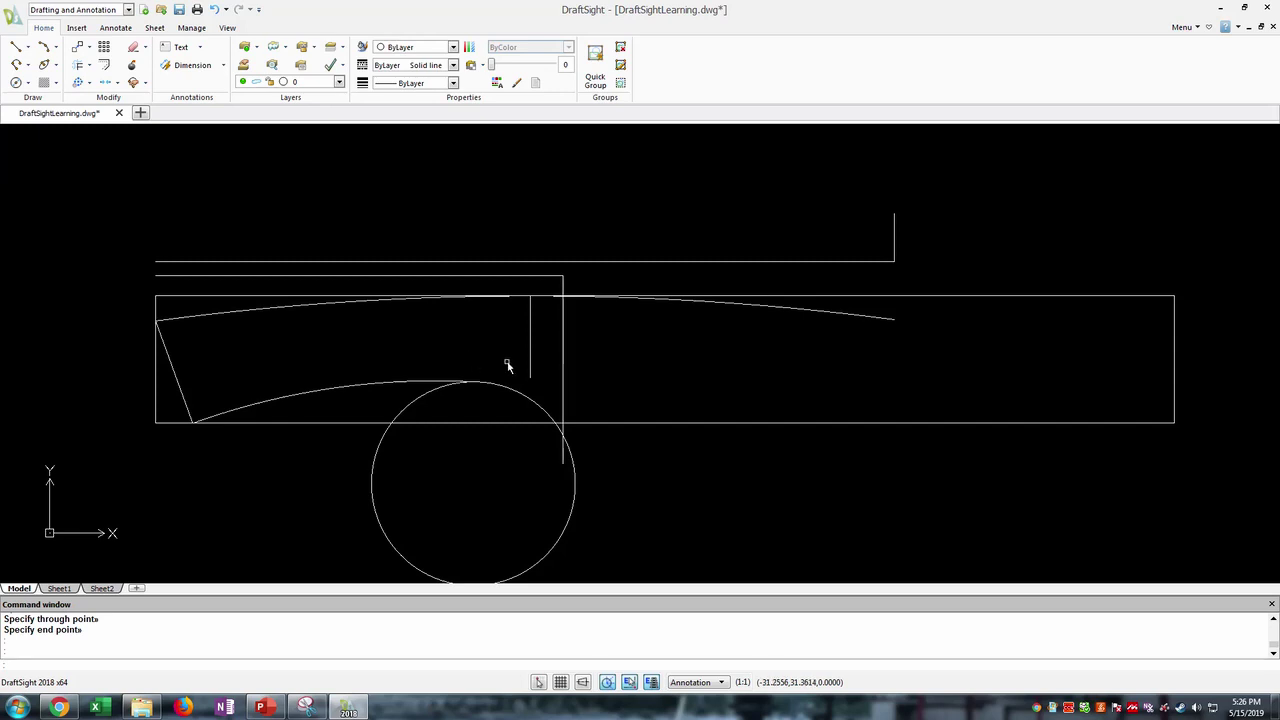
{"action": "middle_click_drag", "start_coordinate": [506, 362], "coordinate": [425, 322]}
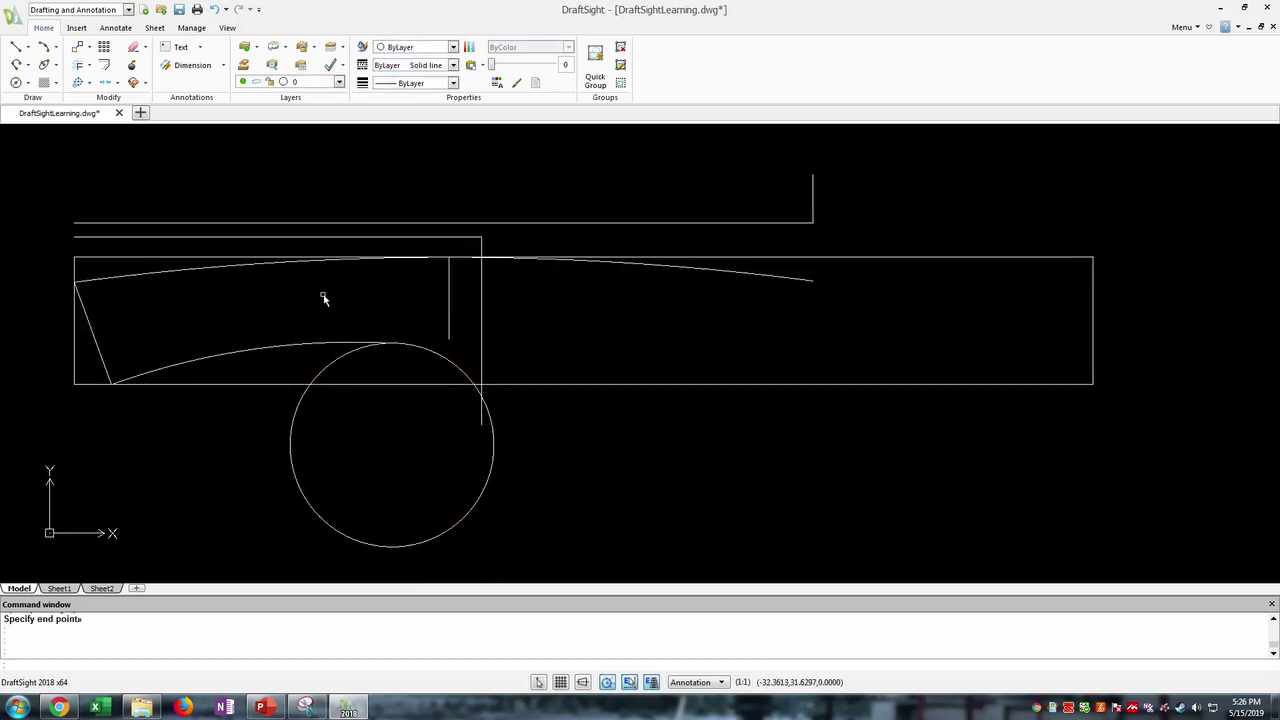
{"action": "middle_click_drag", "start_coordinate": [171, 306], "coordinate": [581, 348]}
{"action": "middle_click_drag", "start_coordinate": [1045, 400], "coordinate": [854, 357]}
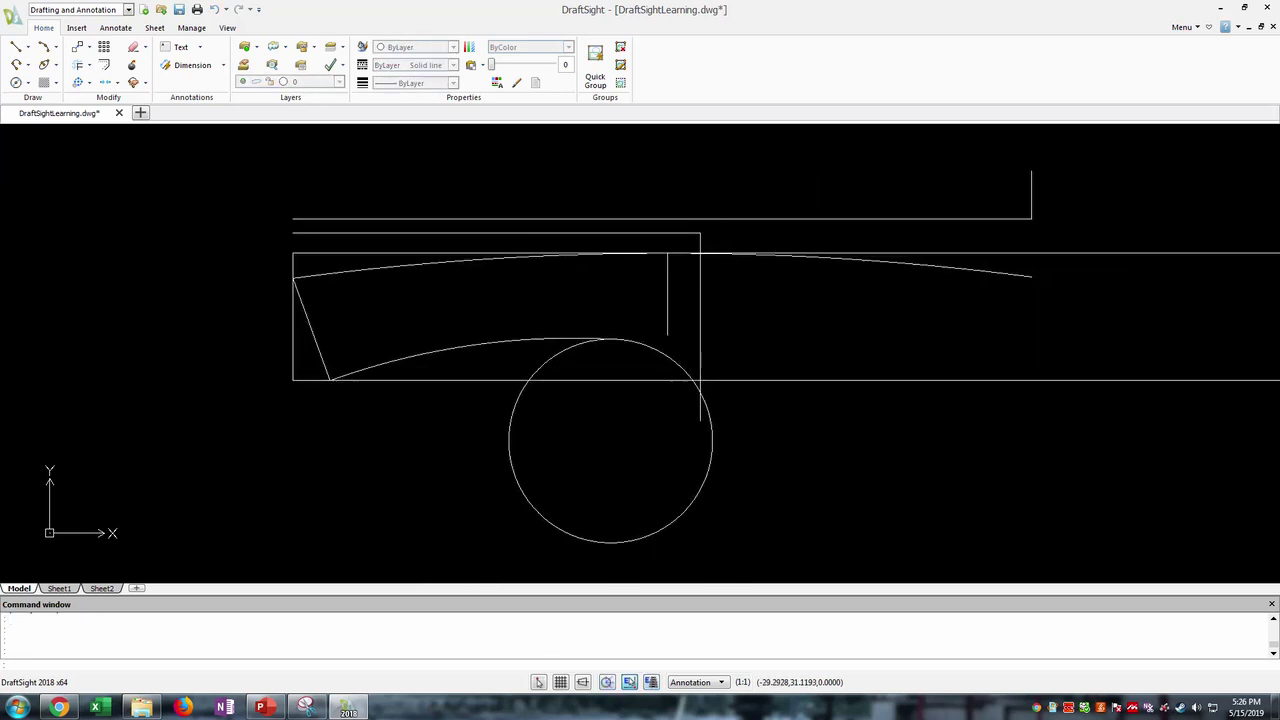
- Try a fillet of radius 0.25 at the corner between the upper arc and the slanted line, and undo it
{"action": "scroll", "coordinate": [309, 286], "scroll_direction": "up", "scroll_amount": 5}
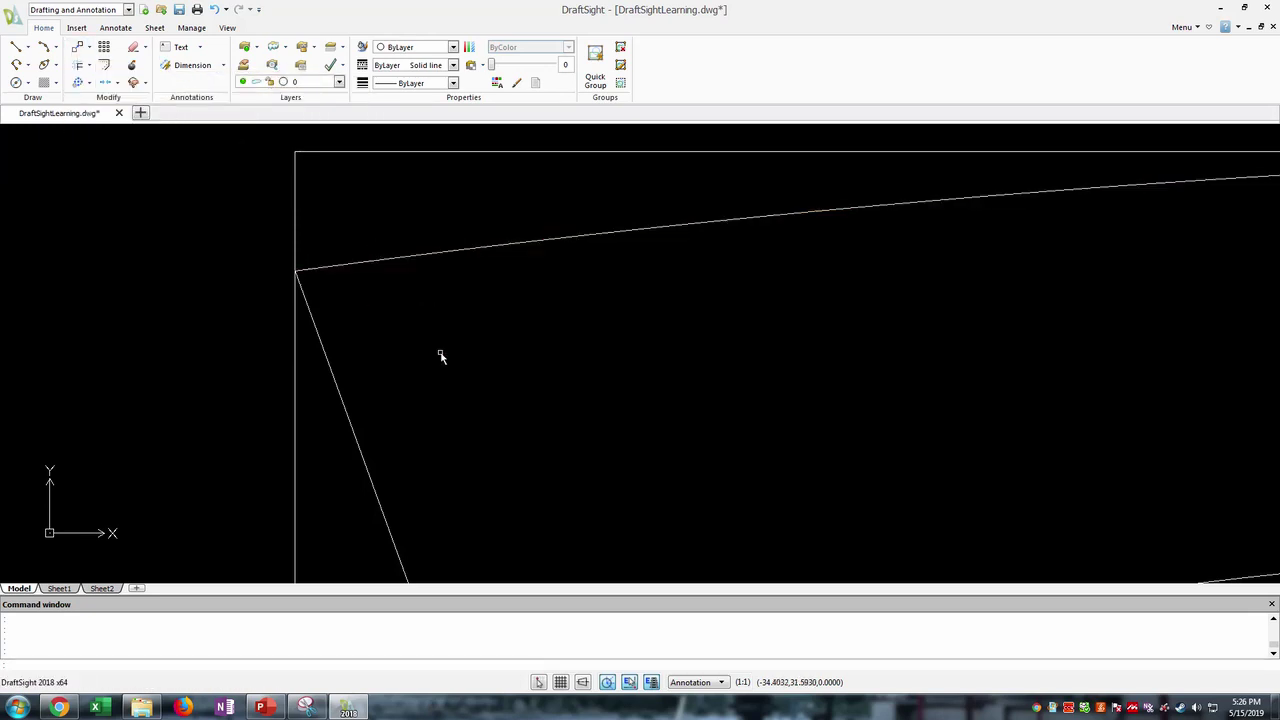
{"action": "mouse_move", "coordinate": [437, 354]}
{"action": "middle_mouse_down"}
{"action": "mouse_move", "coordinate": [491, 251]}
{"action": "mouse_move", "coordinate": [401, 242]}
{"action": "middle_mouse_up"}
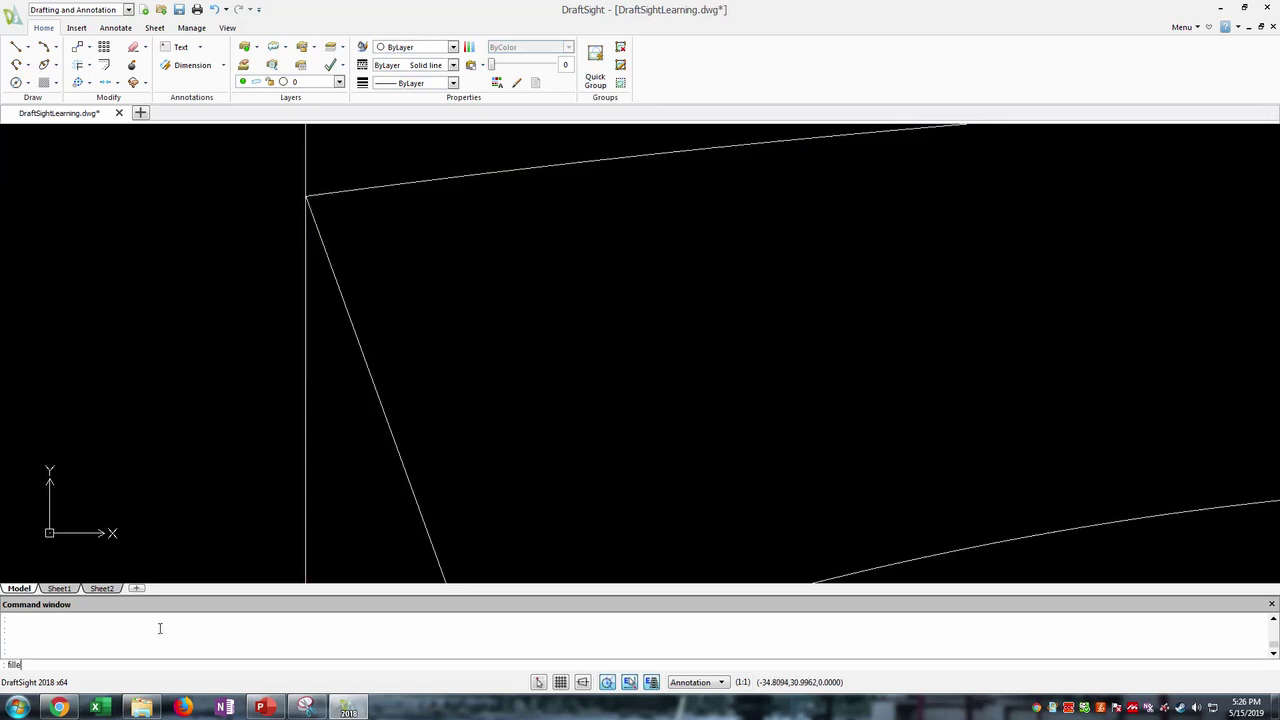
{"action": "key", "text": "Return"}
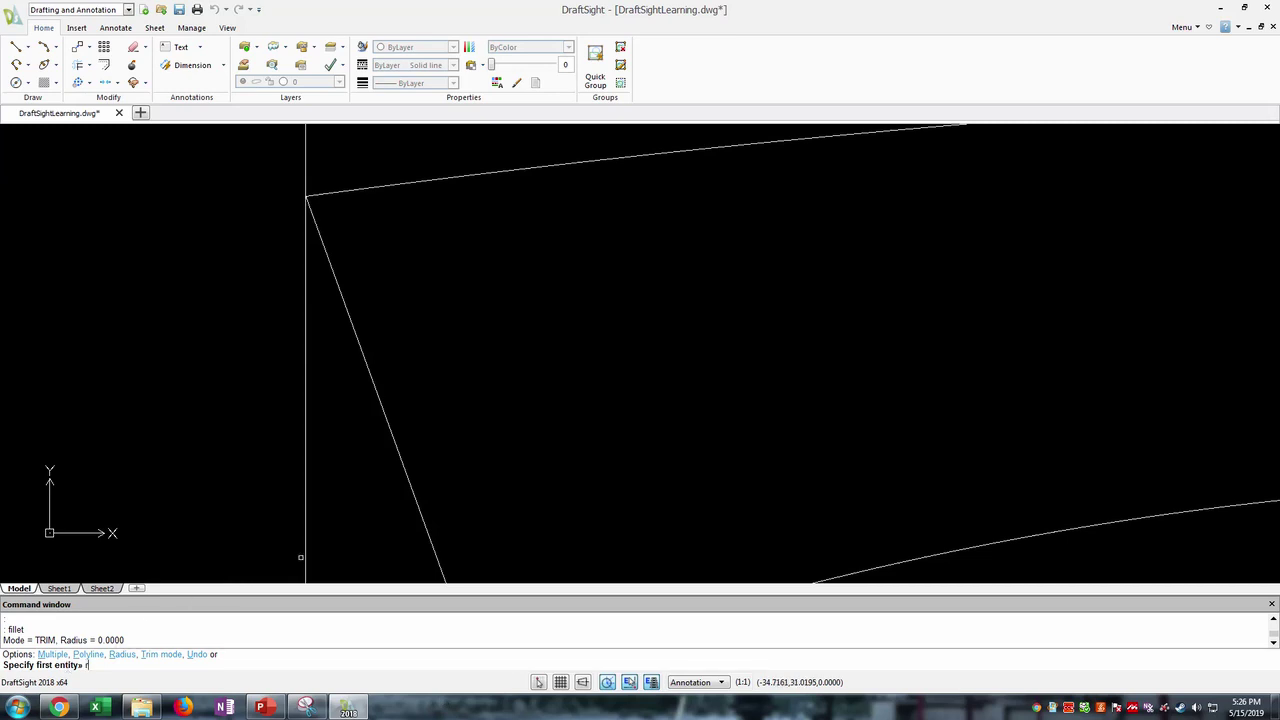
{"action": "type", "text": "r"}
{"action": "key", "text": "Return"}
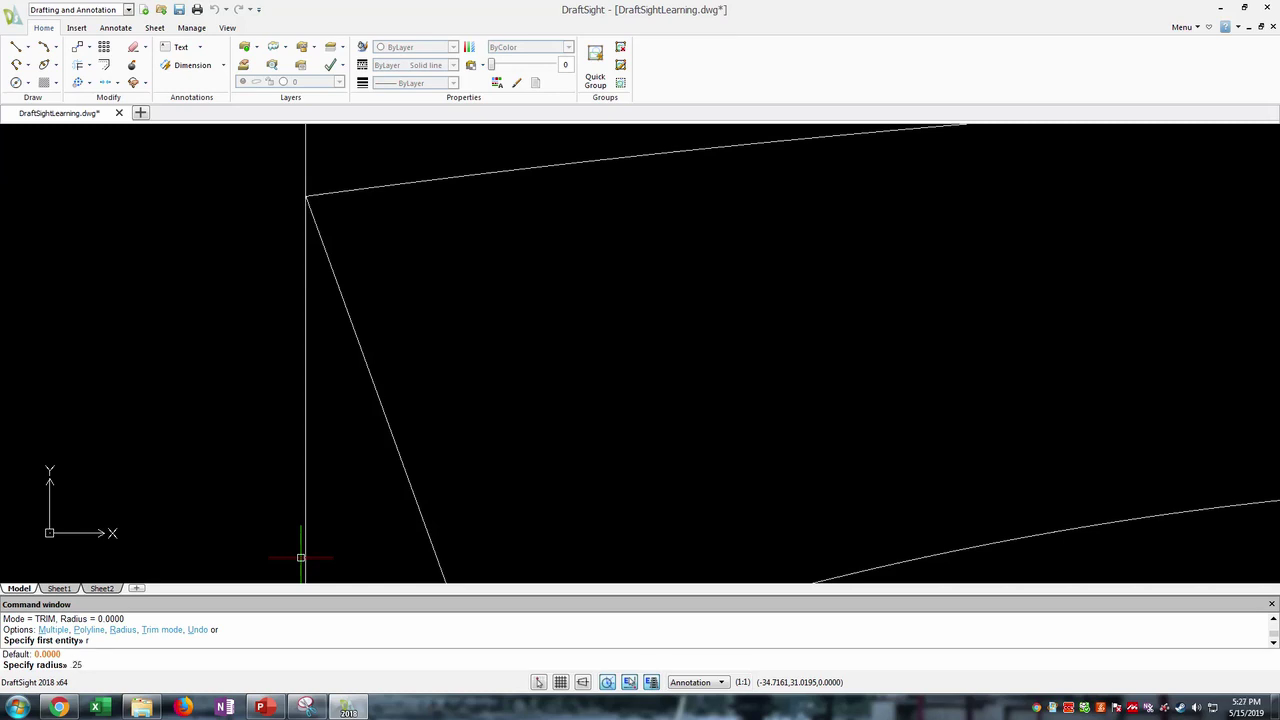
{"action": "key", "text": "Return"}
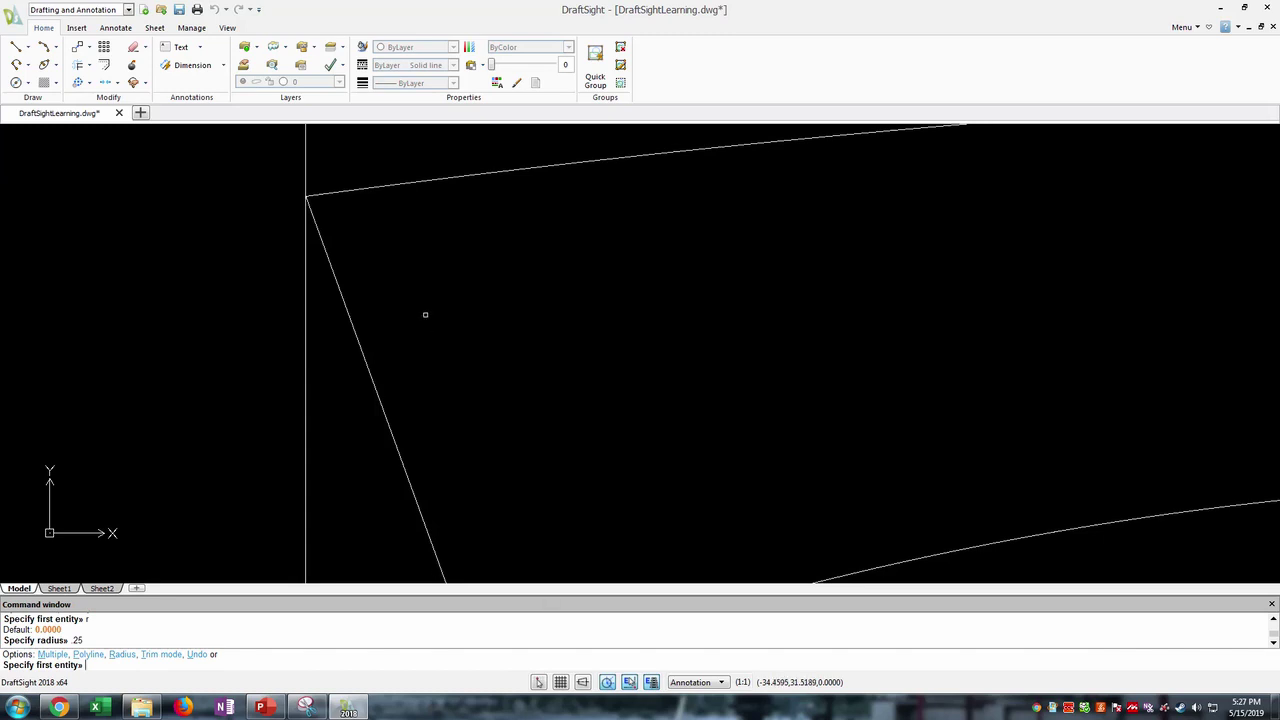
{"action": "left_click", "coordinate": [354, 190]}
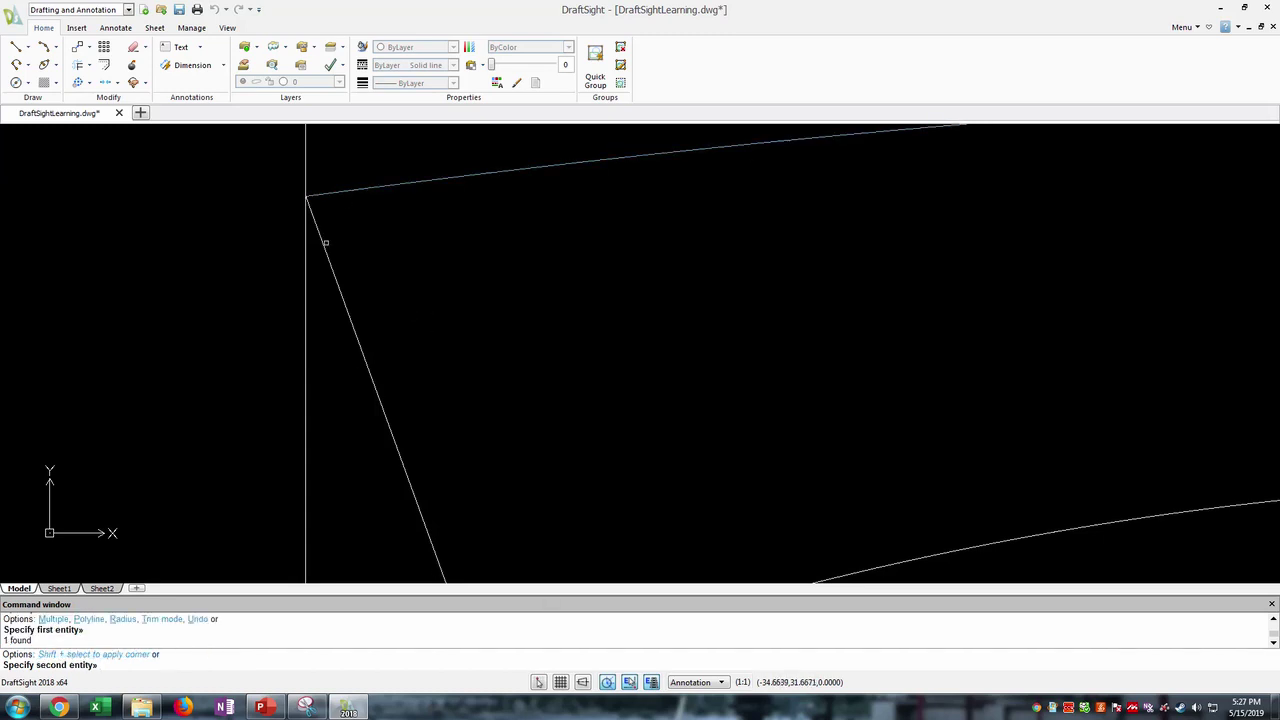
{"action": "left_click", "coordinate": [323, 245]}
{"action": "scroll", "coordinate": [650, 372], "scroll_direction": "down", "scroll_amount": 2}
{"action": "scroll", "coordinate": [775, 407], "scroll_direction": "down", "scroll_amount": 2}
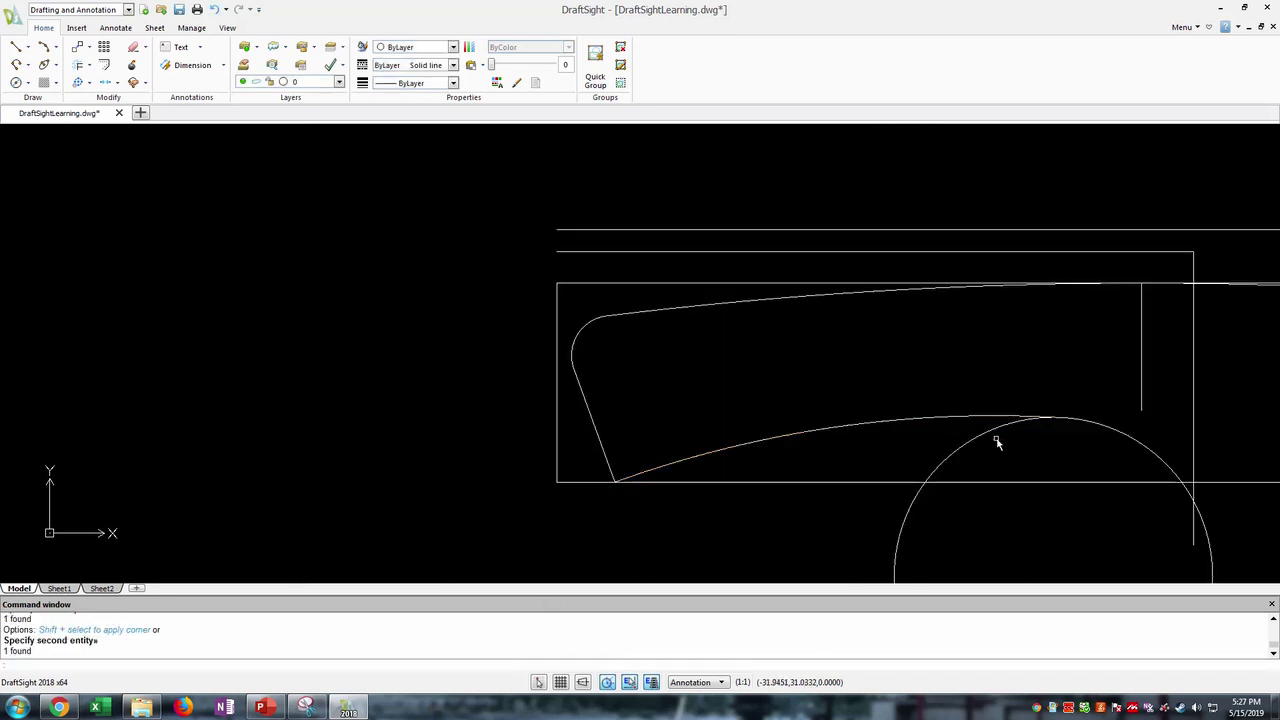
{"action": "middle_click_drag", "start_coordinate": [997, 443], "coordinate": [835, 415]}
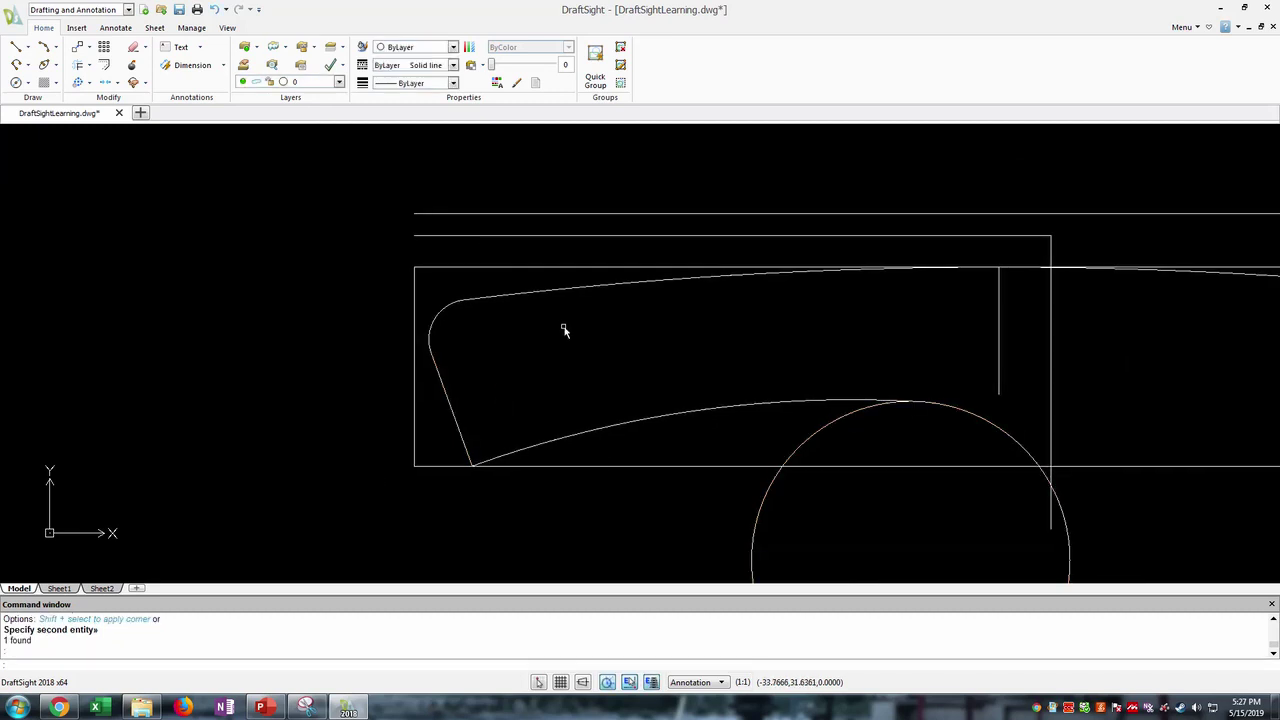
{"action": "key", "text": "ctrl+z"}
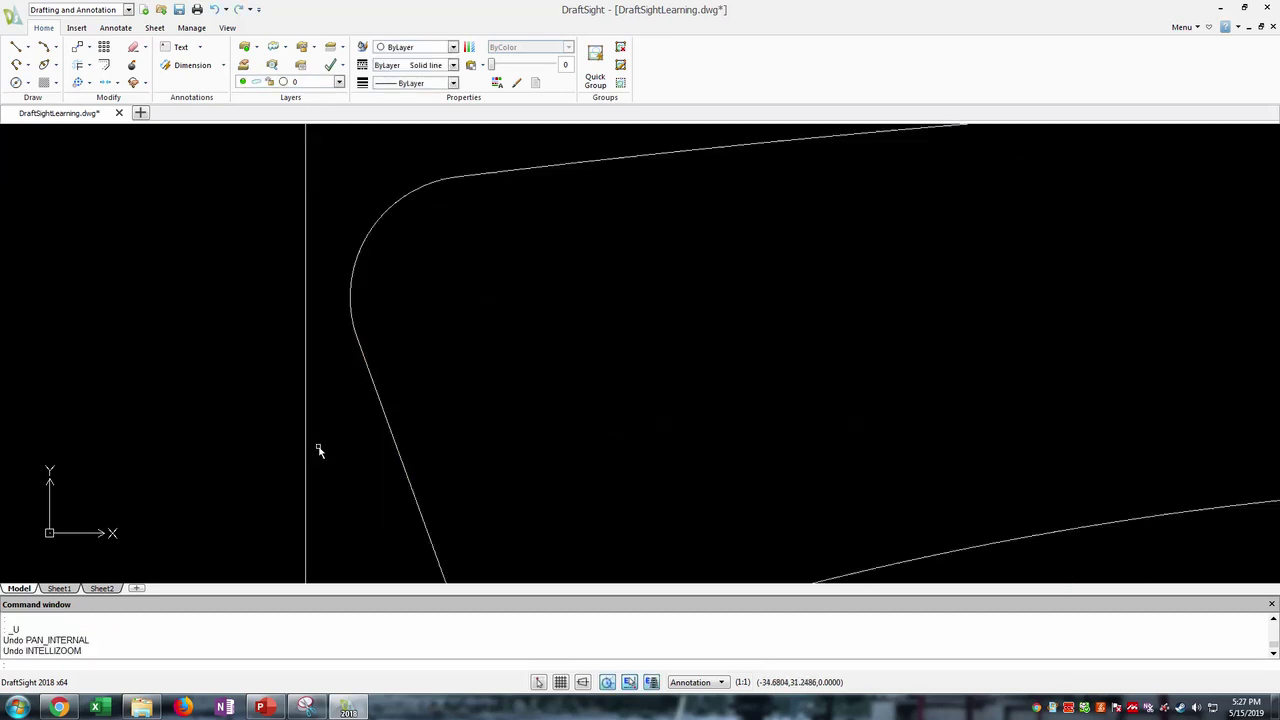
{"action": "key", "text": "ctrl+z"}
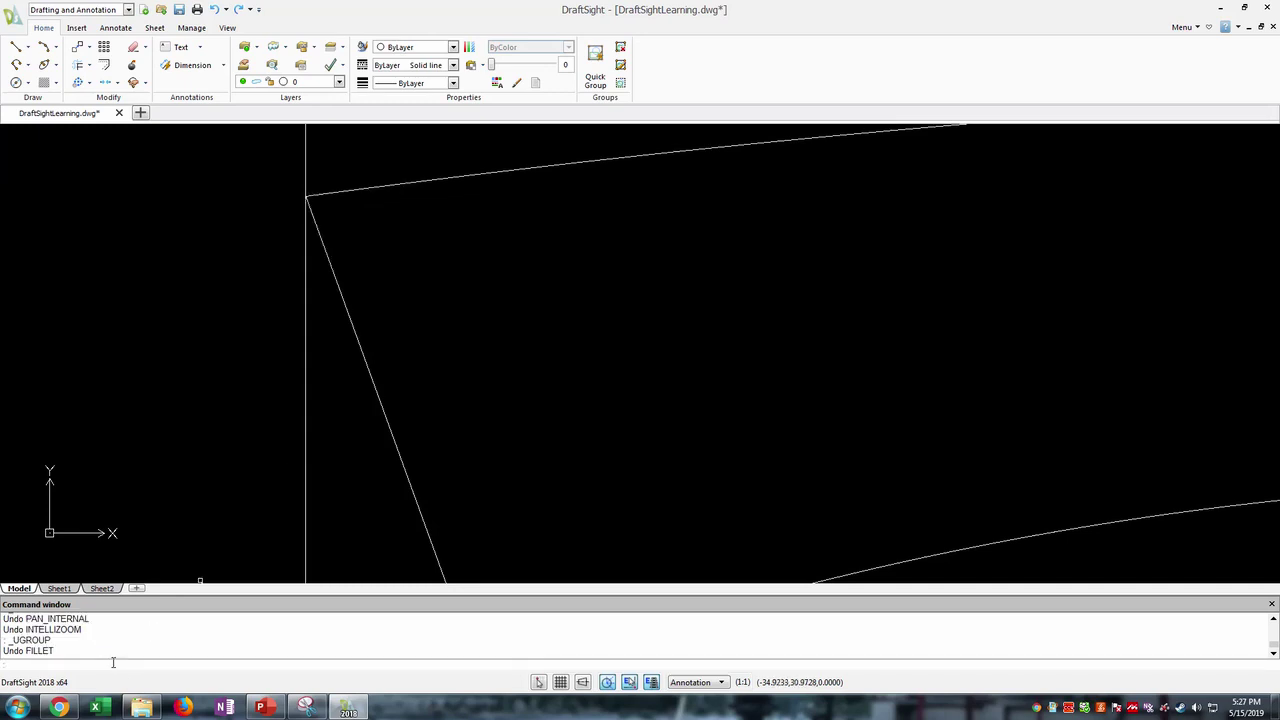
- Try a fillet of radius 0.15 at the corner between the upper arc and the slanted line
{"action": "type", "text": "llet"}
{"action": "key", "text": "Return"}
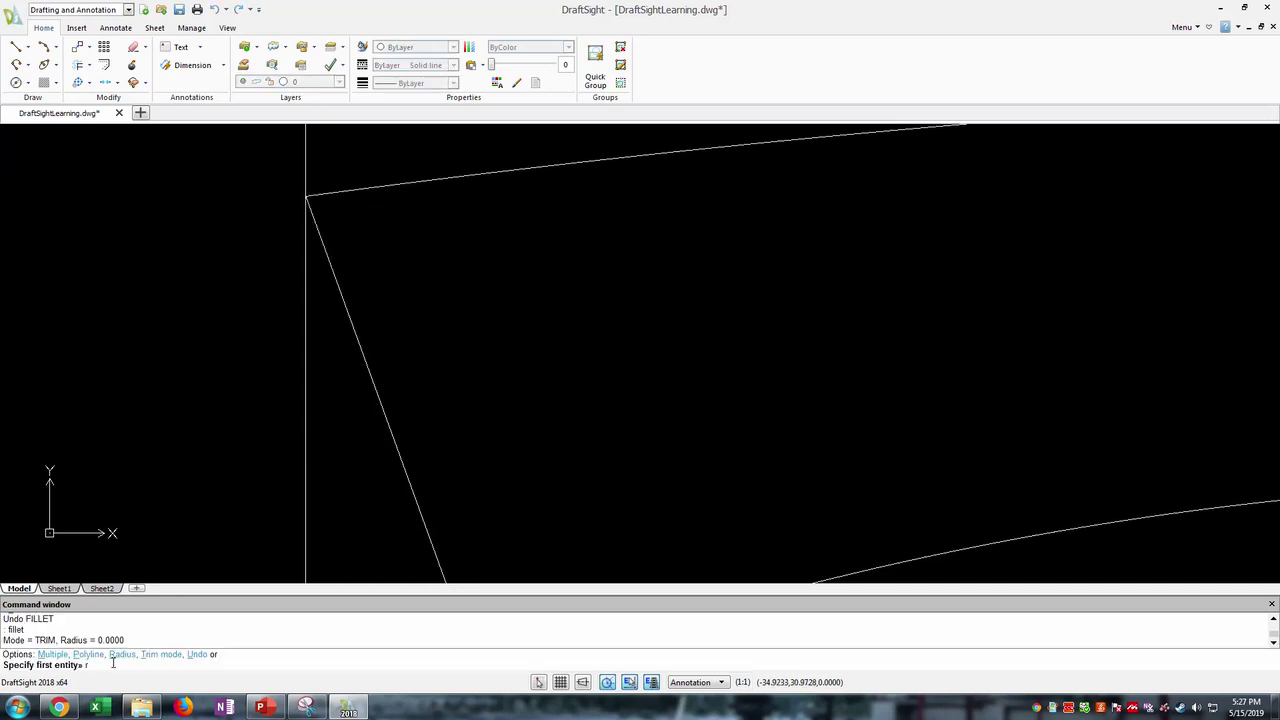
{"action": "type", "text": "r"}
{"action": "key", "text": "Return"}
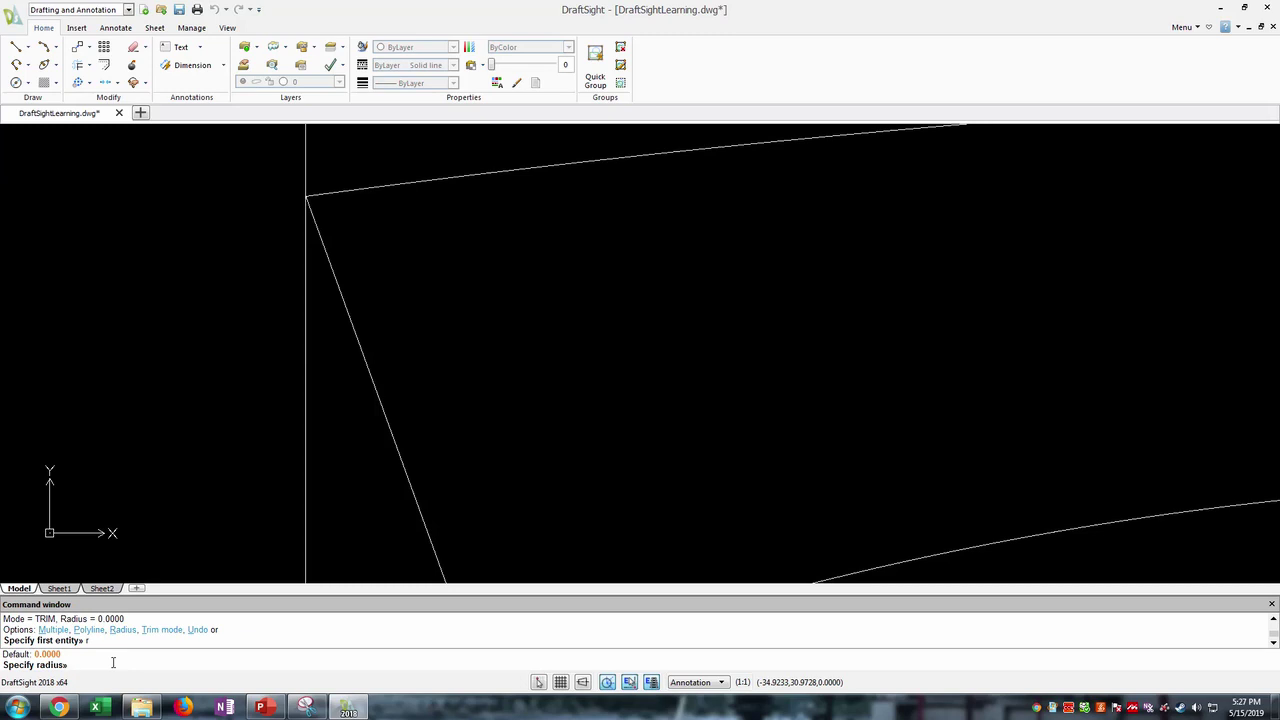
{"action": "key", "text": "Return"}
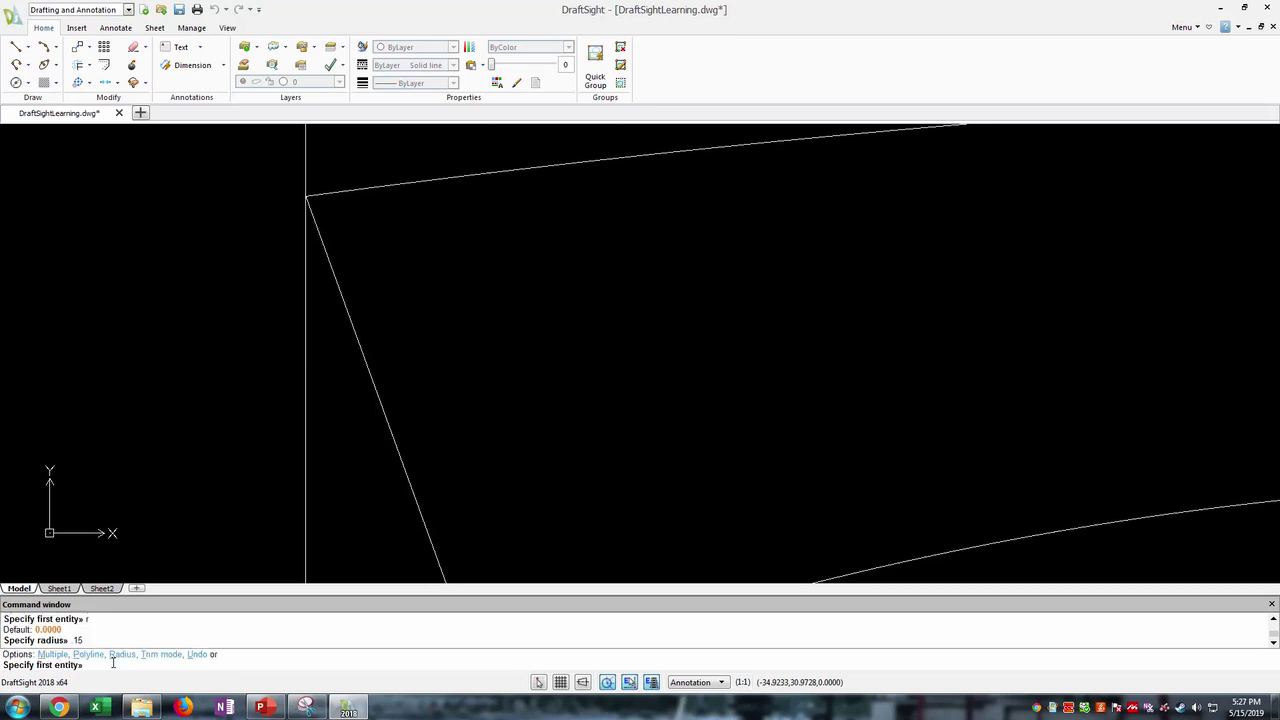
{"action": "left_click", "coordinate": [347, 188]}
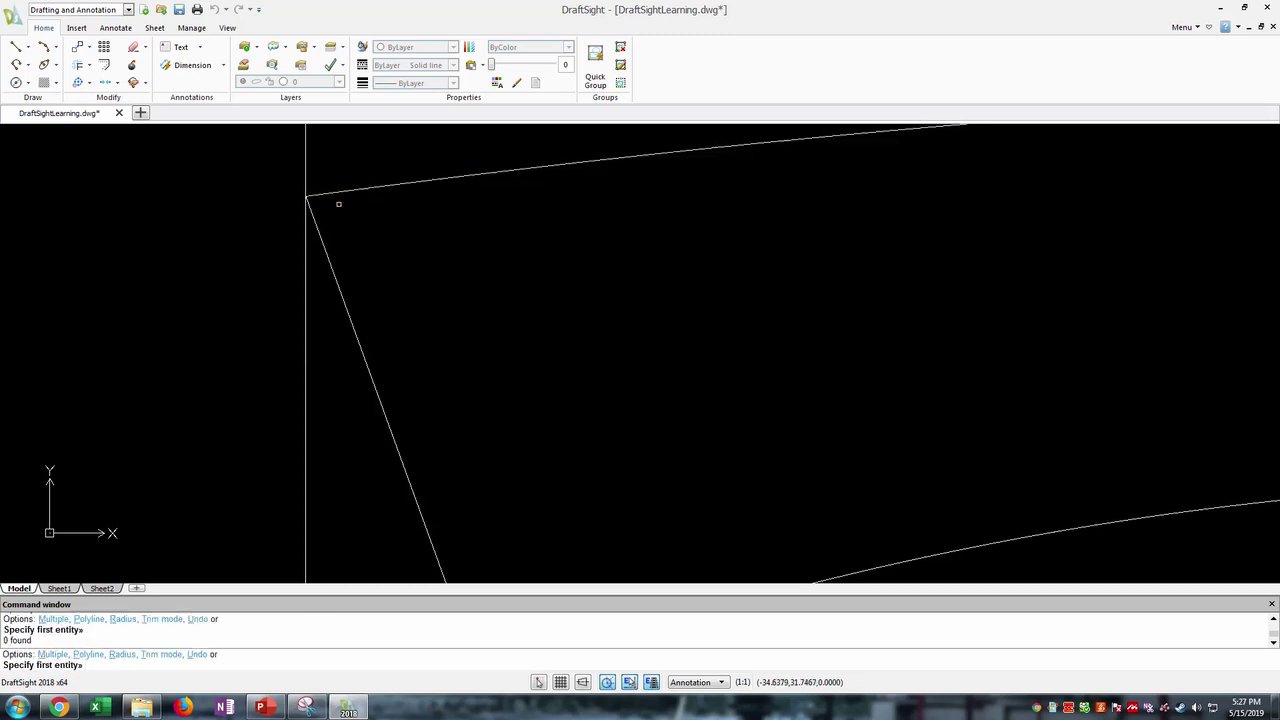
{"action": "left_click", "coordinate": [349, 190]}
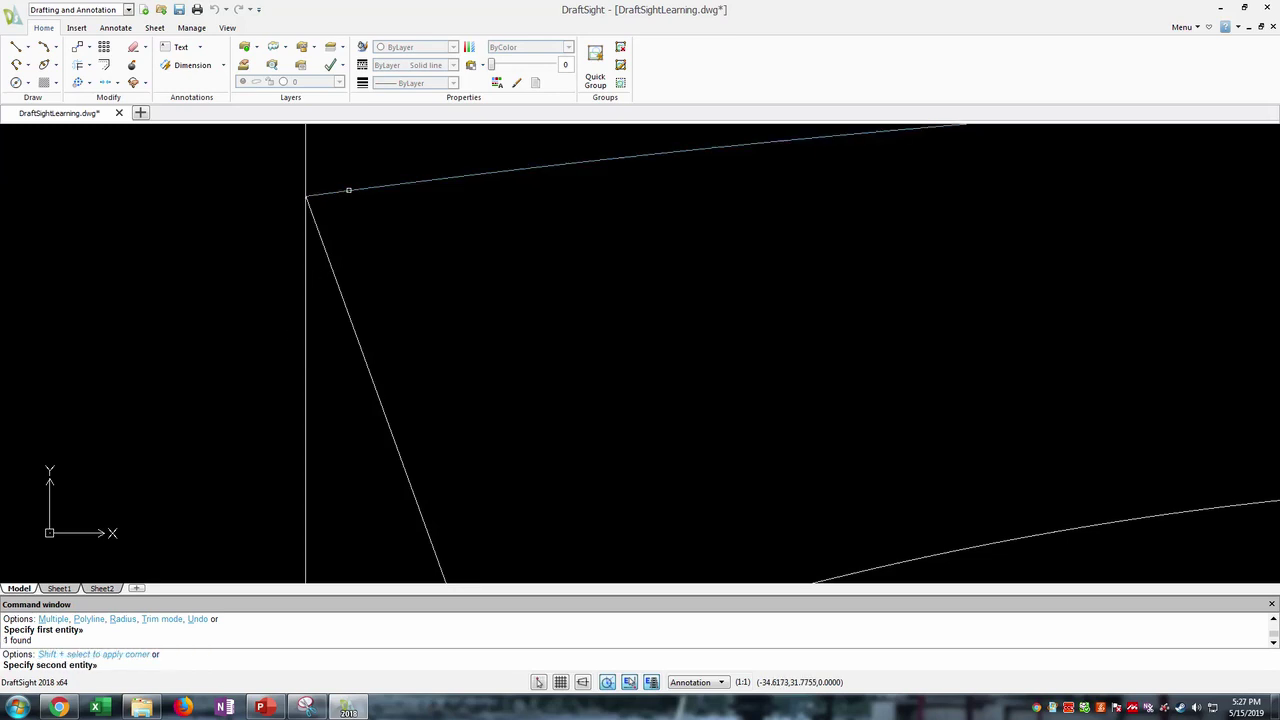
{"action": "left_click", "coordinate": [323, 245]}
{"action": "scroll", "coordinate": [499, 357], "scroll_direction": "down", "scroll_amount": 2}
{"action": "scroll", "coordinate": [746, 392], "scroll_direction": "down", "scroll_amount": 2}
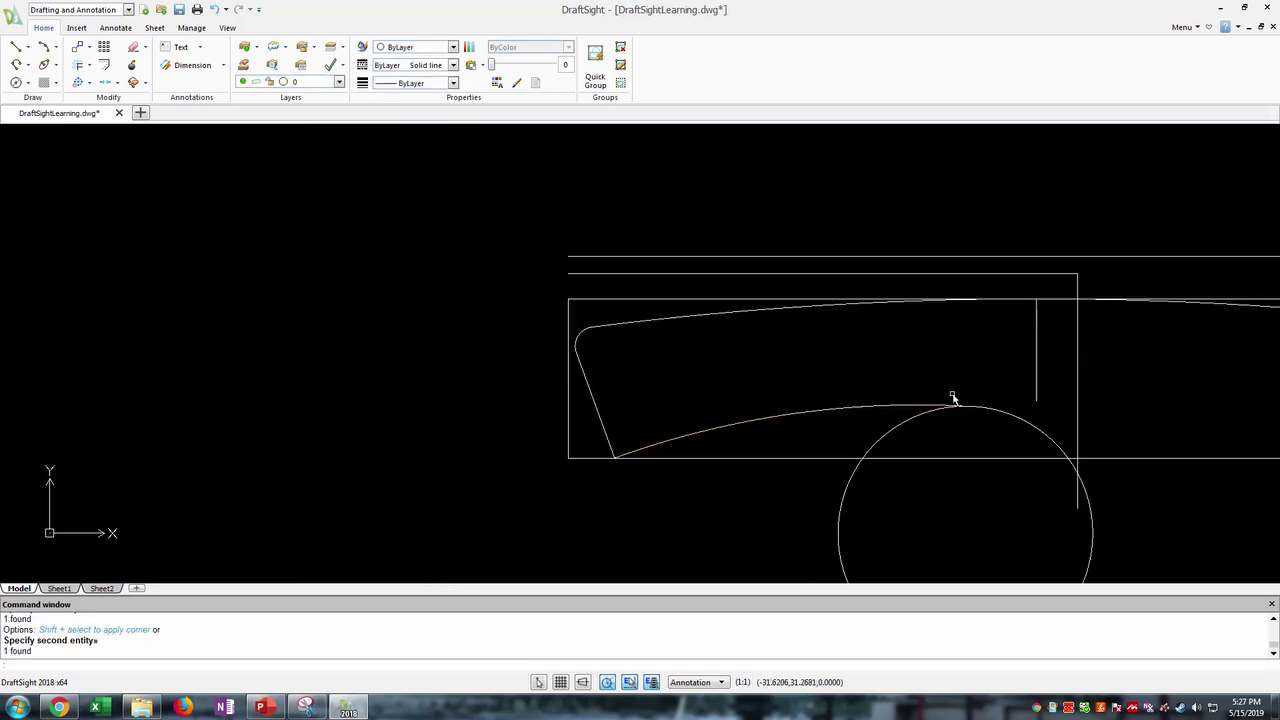
{"action": "mouse_move", "coordinate": [1017, 403]}
{"action": "middle_mouse_down"}
{"action": "mouse_move", "coordinate": [753, 377]}
{"action": "mouse_move", "coordinate": [691, 346]}
{"action": "middle_mouse_up"}
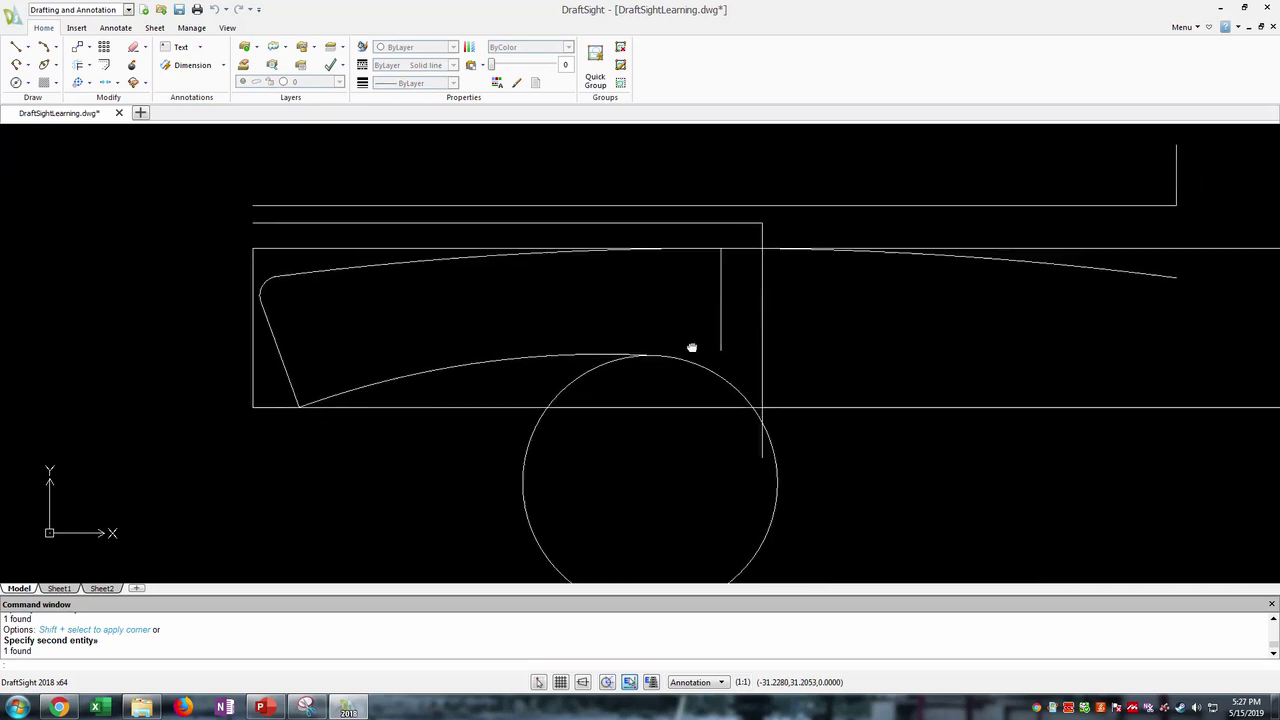
{"action": "scroll", "coordinate": [312, 345], "scroll_direction": "up", "scroll_amount": 1}
{"action": "scroll", "coordinate": [312, 345], "scroll_direction": "up", "scroll_amount": 1}
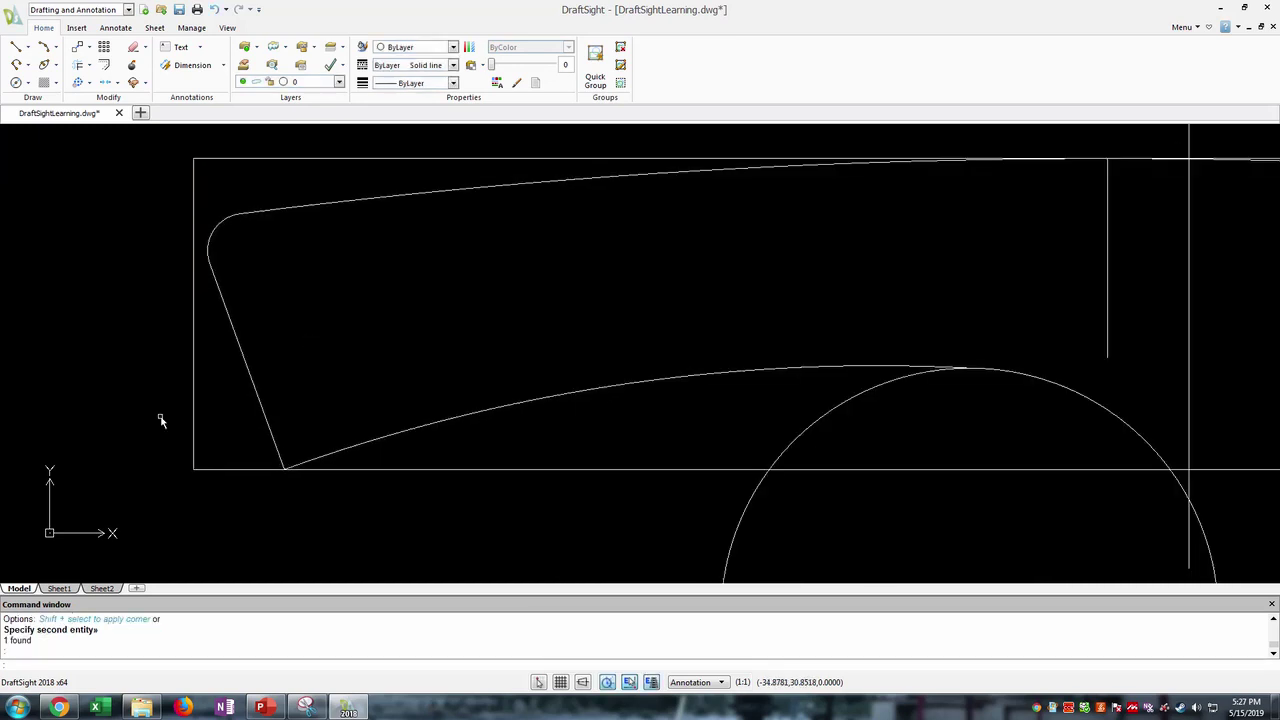
- Undo the 0.15 fillet between the upper arc and the slanted line
{"action": "key", "text": "ctrl+z"}
{"action": "key", "text": "ctrl+z"}
{"action": "key", "text": "ctrl+z"}
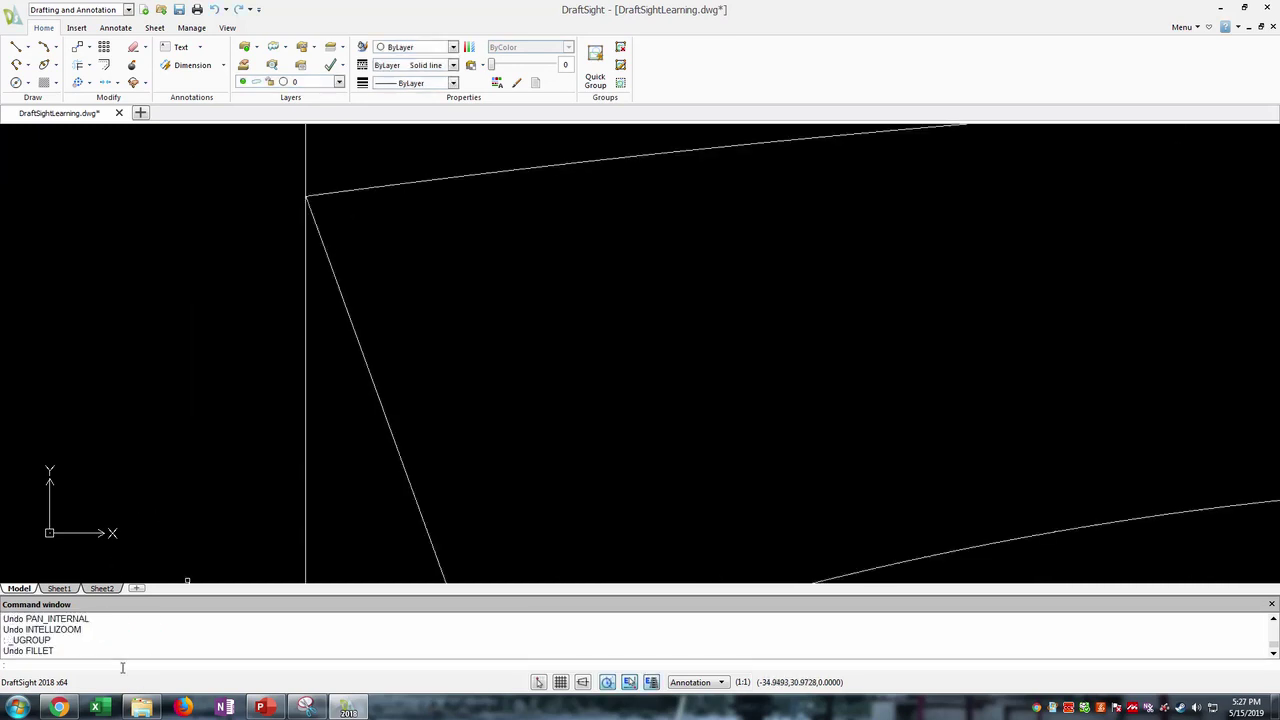
- Fillet the corner between the upper arc and the slanted line with a radius of 0.1
{"action": "key", "text": "Return"}
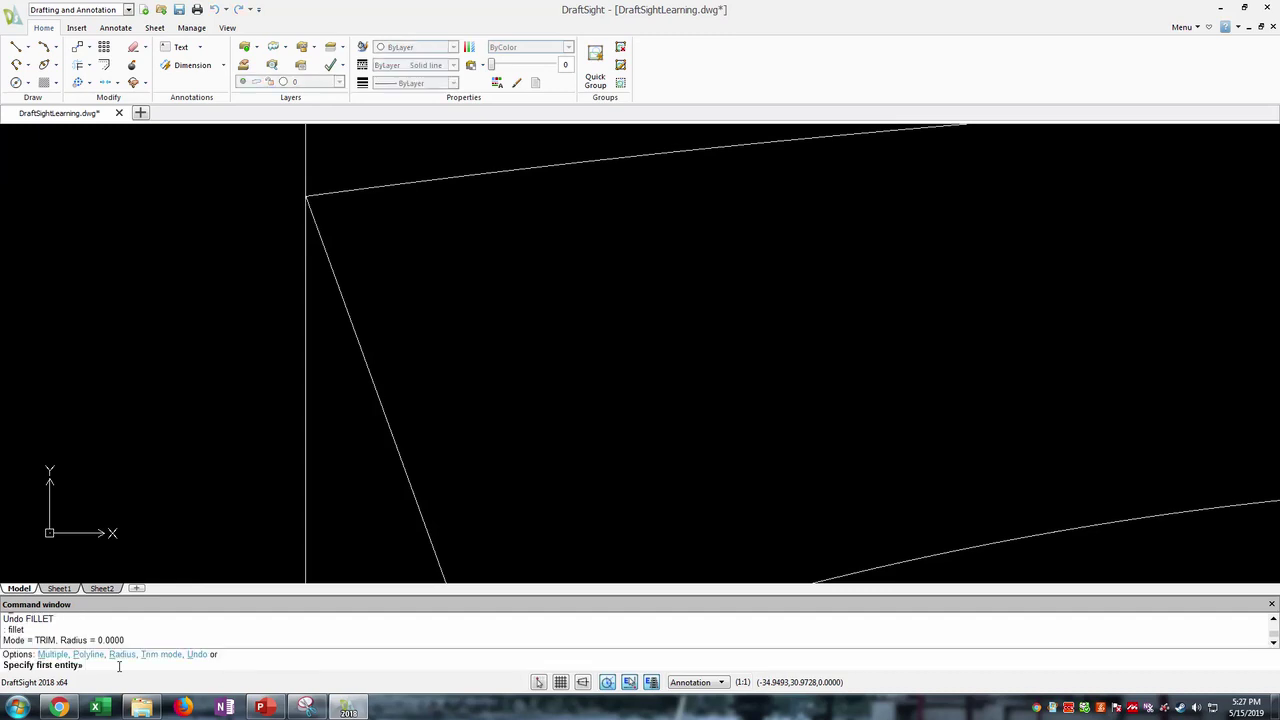
{"action": "type", "text": ".1"}
{"action": "key", "text": "Return"}
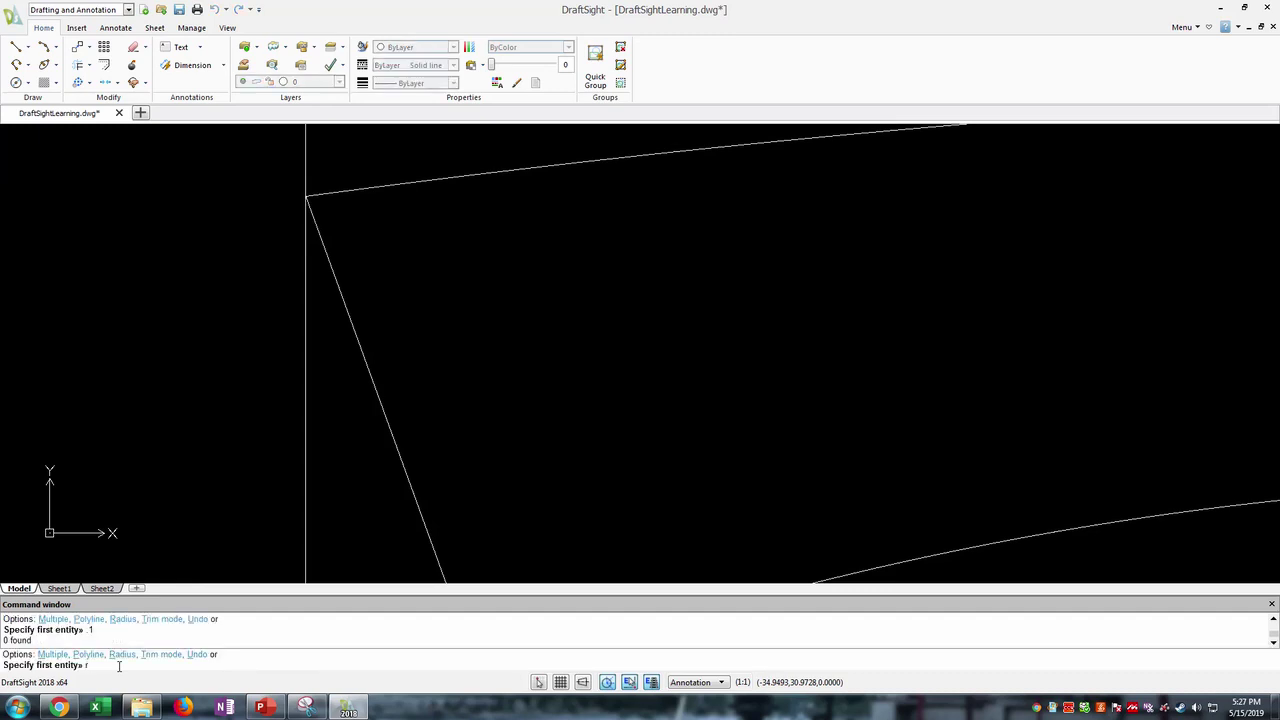
{"action": "type", "text": "r"}
{"action": "key", "text": "Return"}
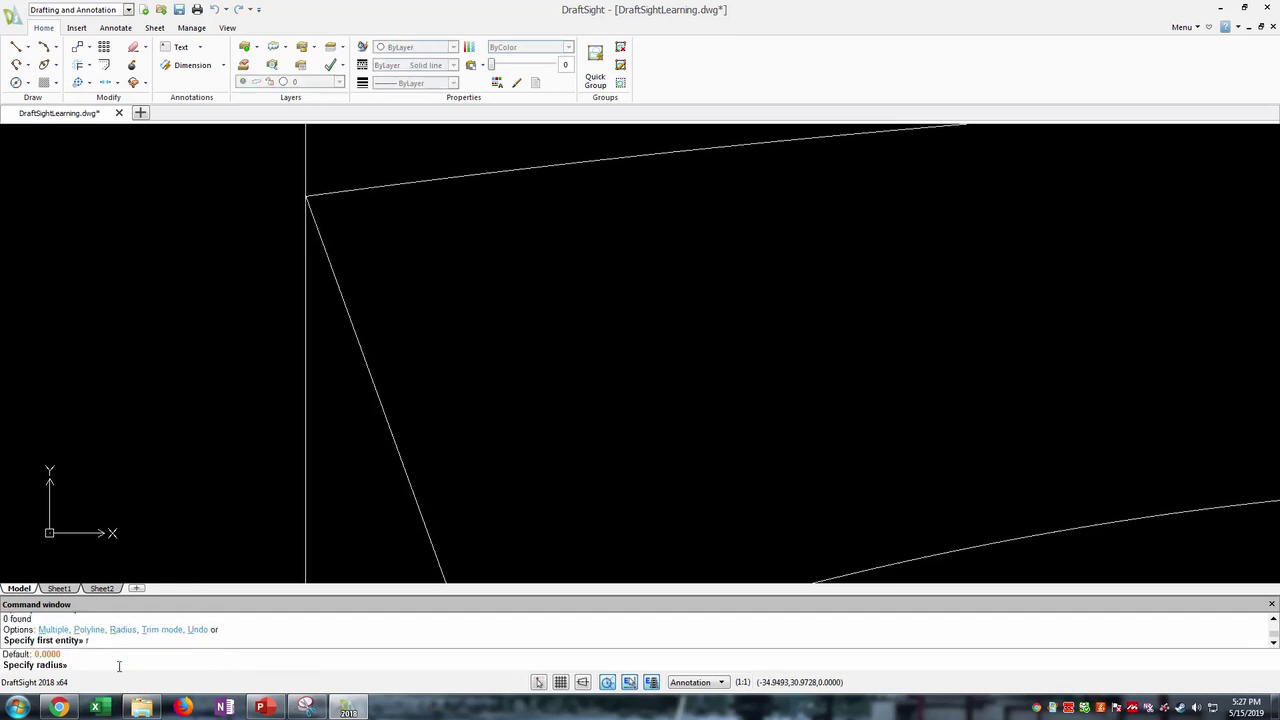
{"action": "type", "text": ".1"}
{"action": "key", "text": "Return"}
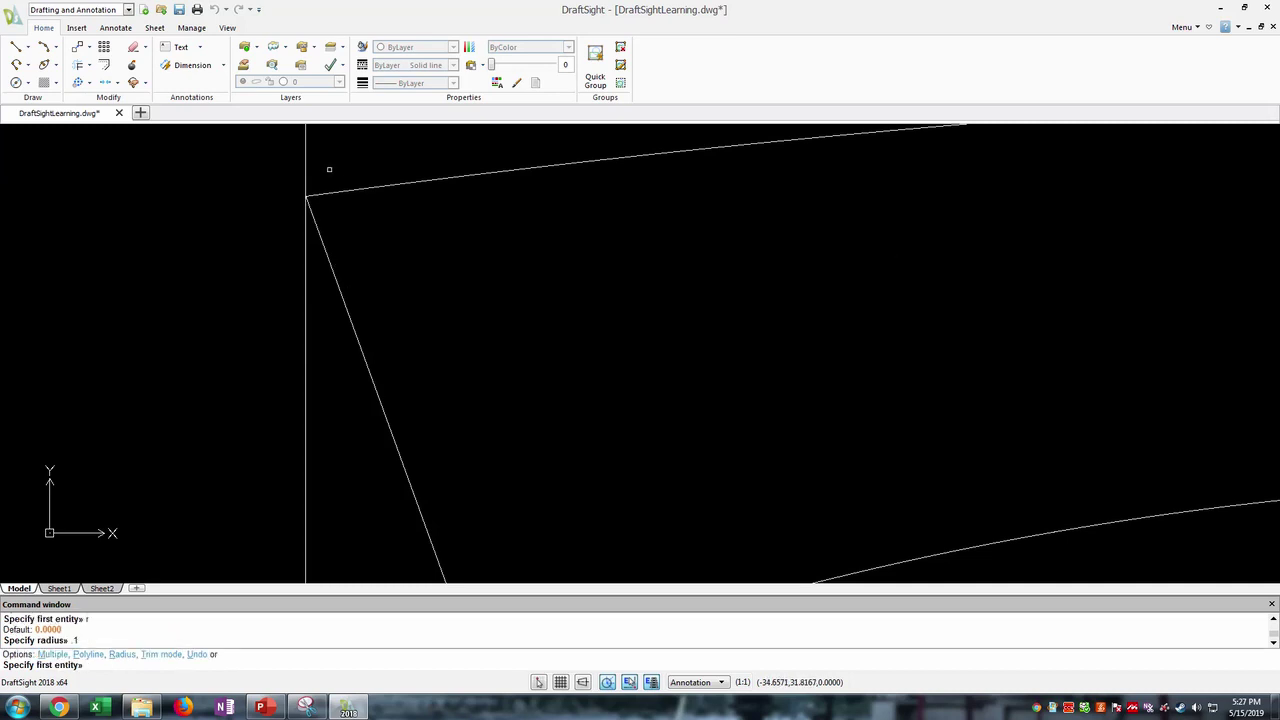
{"action": "left_click", "coordinate": [340, 192]}
{"action": "left_click", "coordinate": [316, 223]}
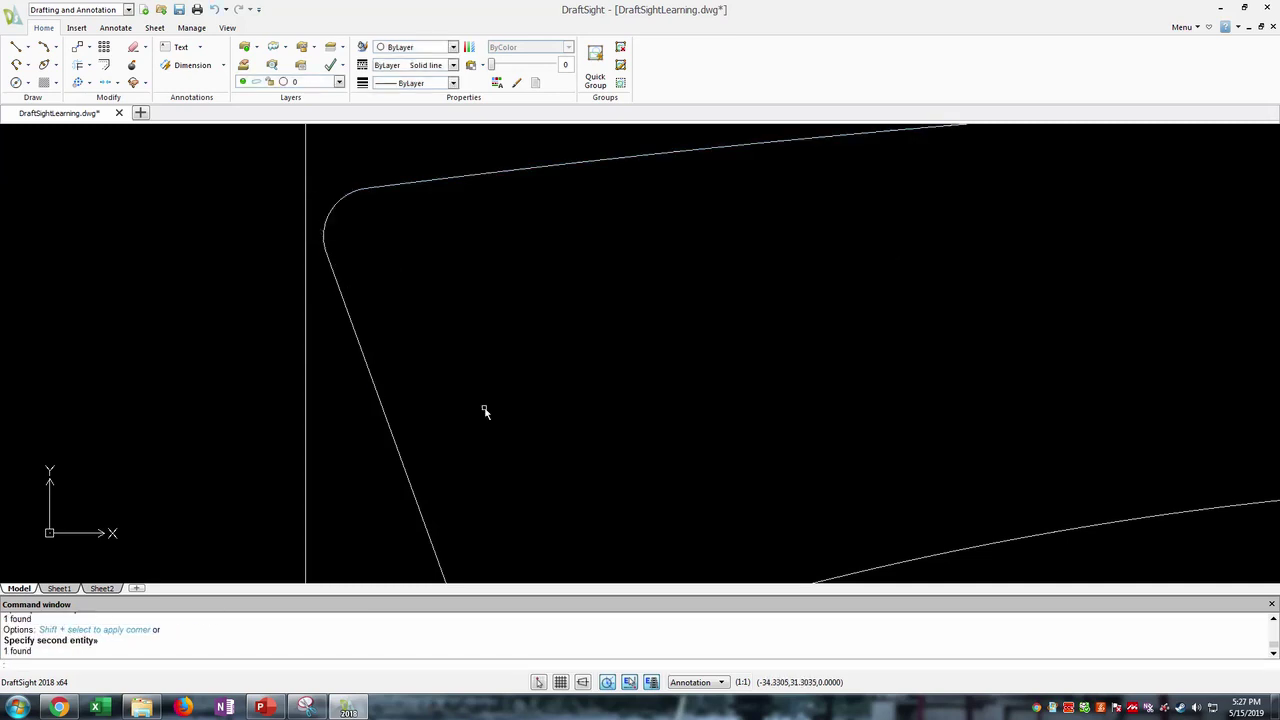
{"action": "middle_click_drag", "start_coordinate": [483, 411], "coordinate": [440, 249]}
{"action": "left_click", "coordinate": [420, 437]}
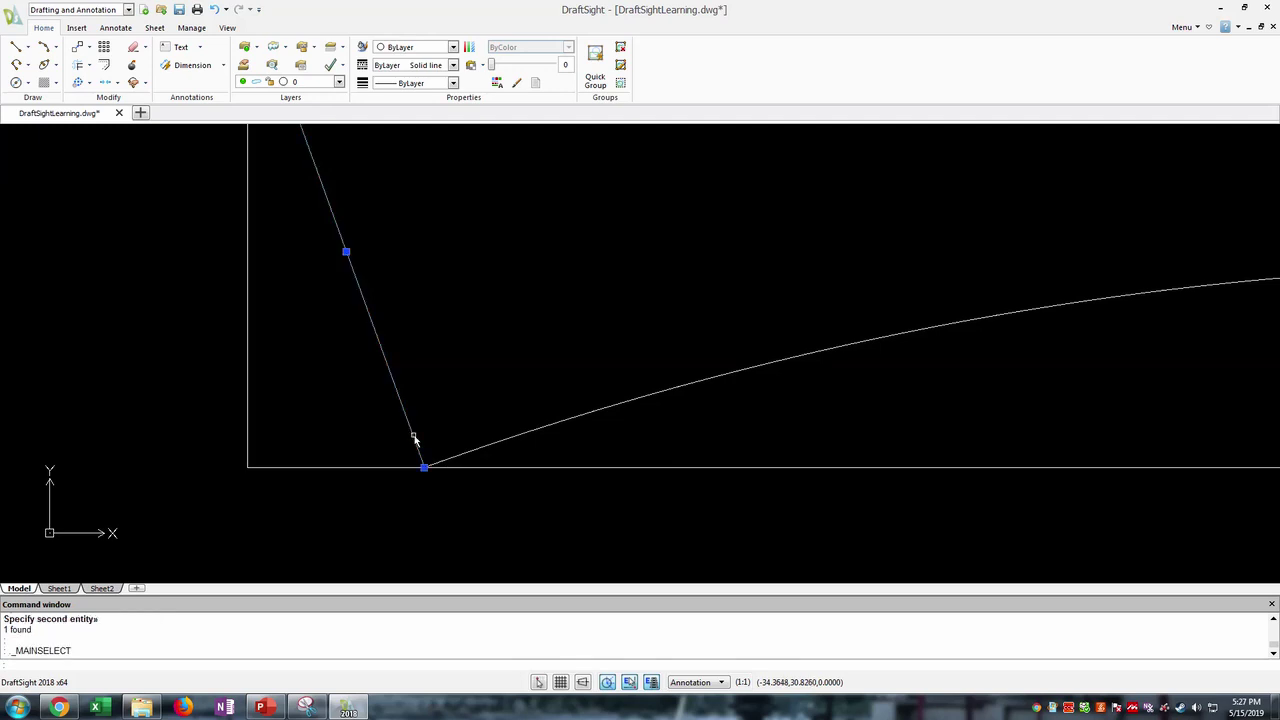
{"action": "left_click", "coordinate": [463, 454]}
{"action": "key", "text": "Escape"}
{"action": "key", "text": "Escape"}
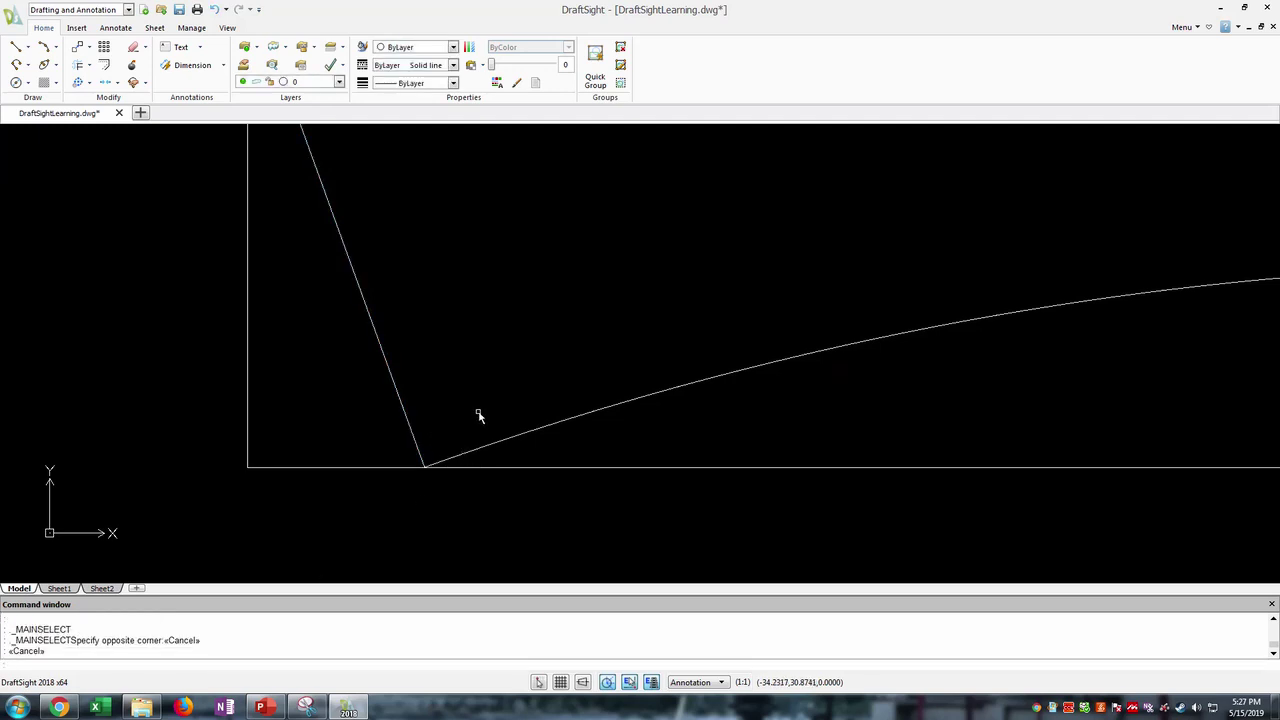
- Fillet the lower corner between the slanted line and the lower arc with a radius of 0.1
{"action": "type", "text": "fillet"}
{"action": "key", "text": "Return"}
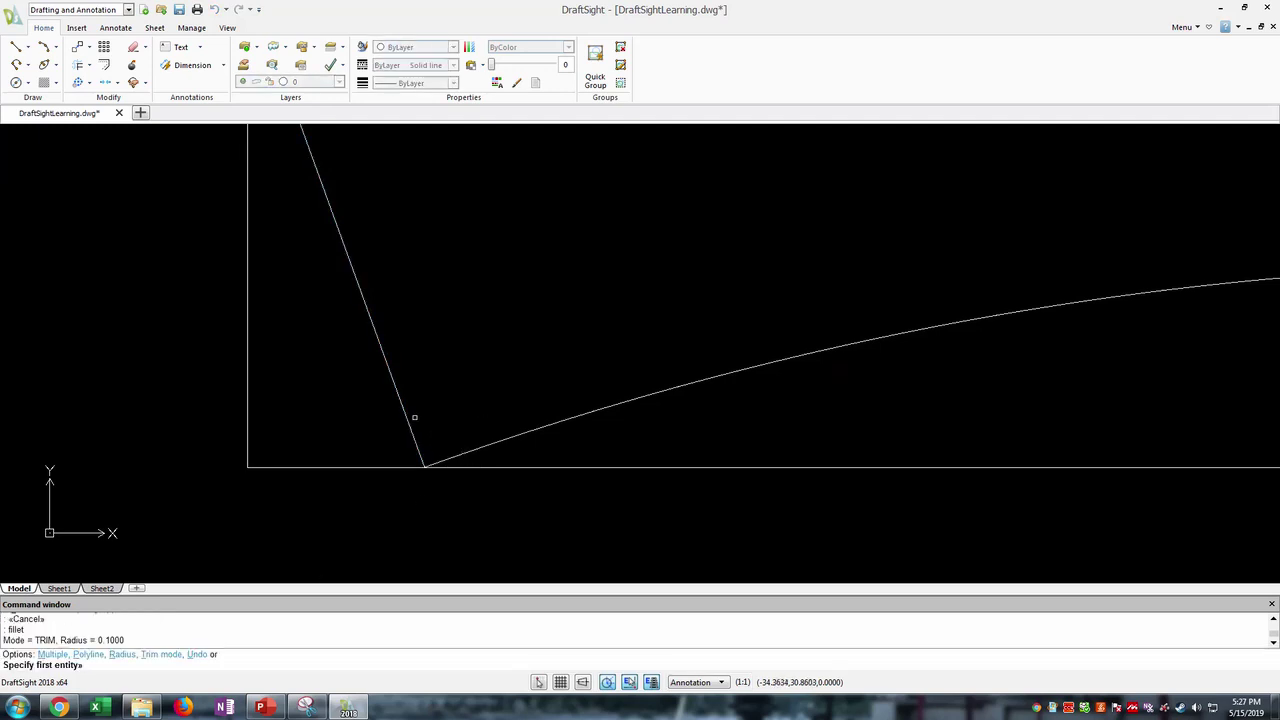
{"action": "left_click", "coordinate": [411, 421]}
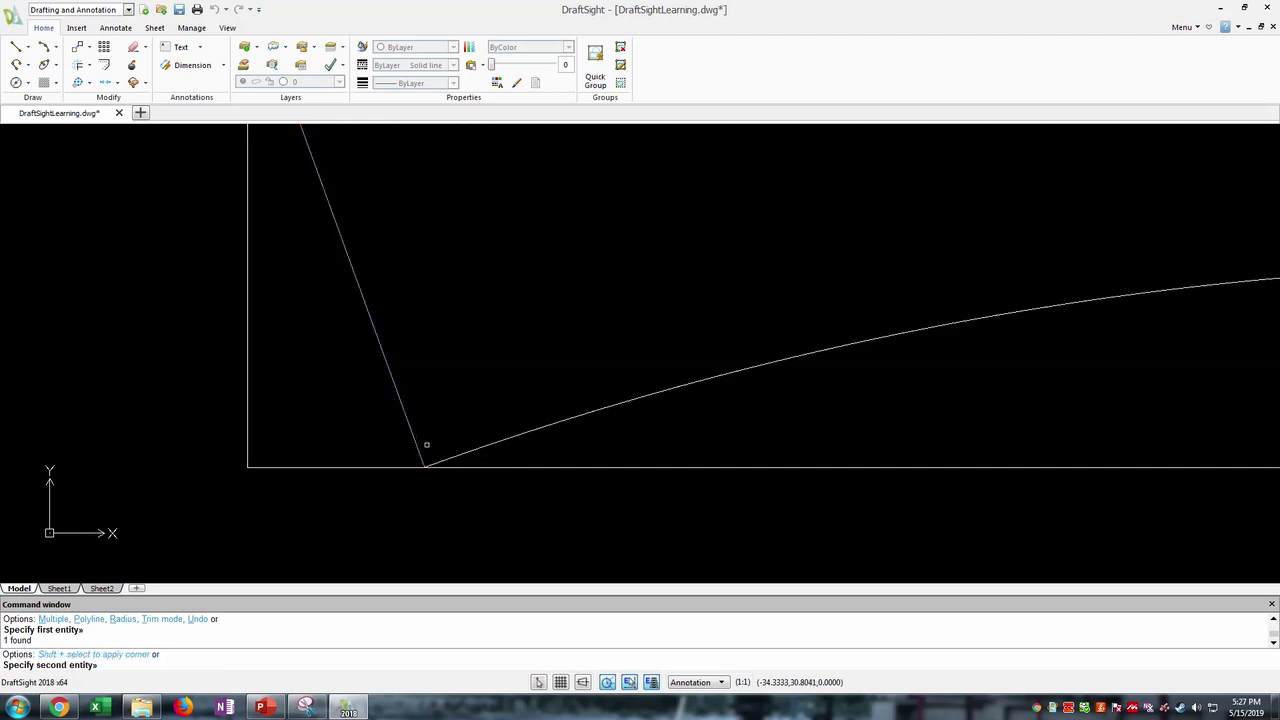
{"action": "left_click", "coordinate": [452, 456]}
{"action": "scroll", "coordinate": [858, 390], "scroll_direction": "down", "scroll_amount": 2}
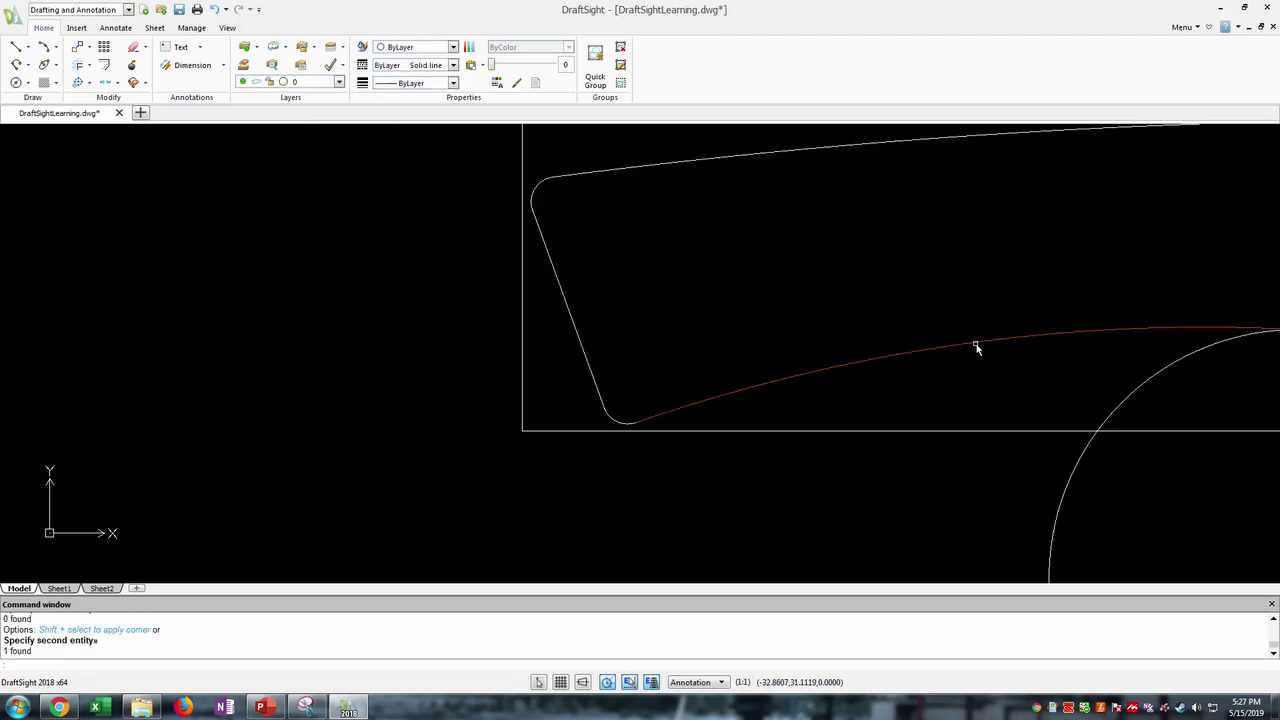
{"action": "scroll", "coordinate": [976, 347], "scroll_direction": "down", "scroll_amount": 5}
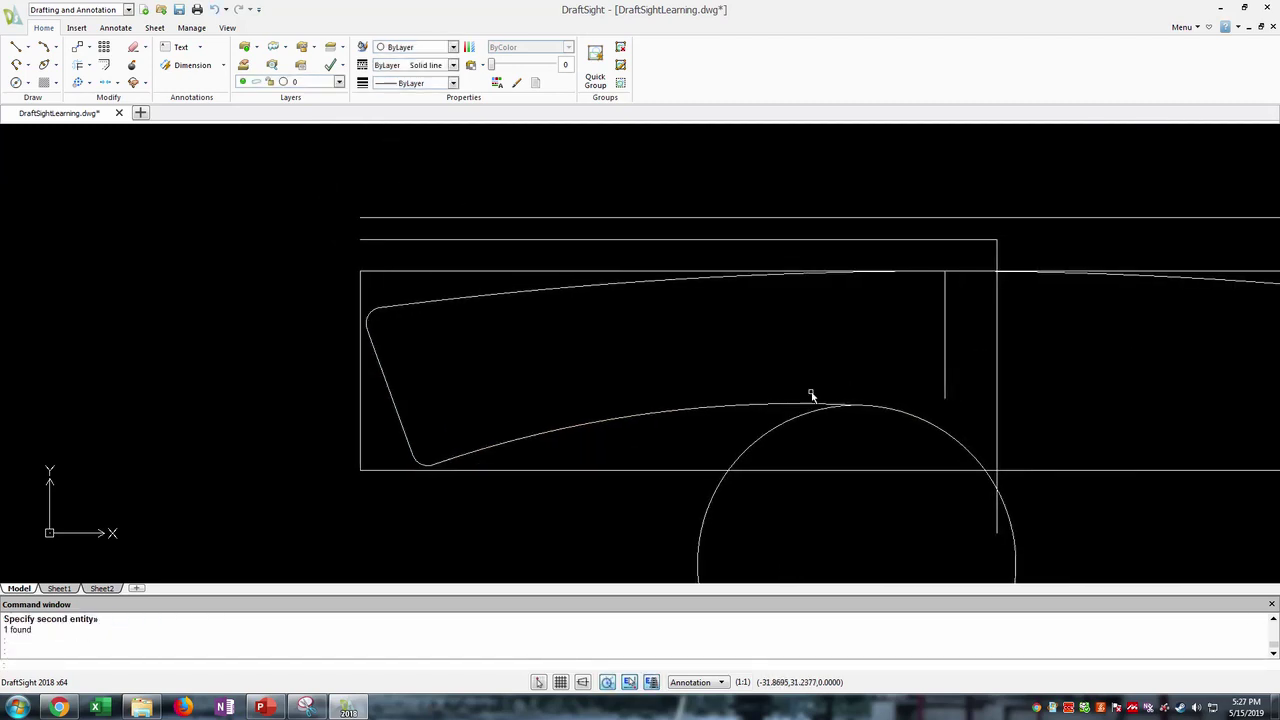
{"action": "scroll", "coordinate": [418, 378], "scroll_direction": "up", "scroll_amount": 4}
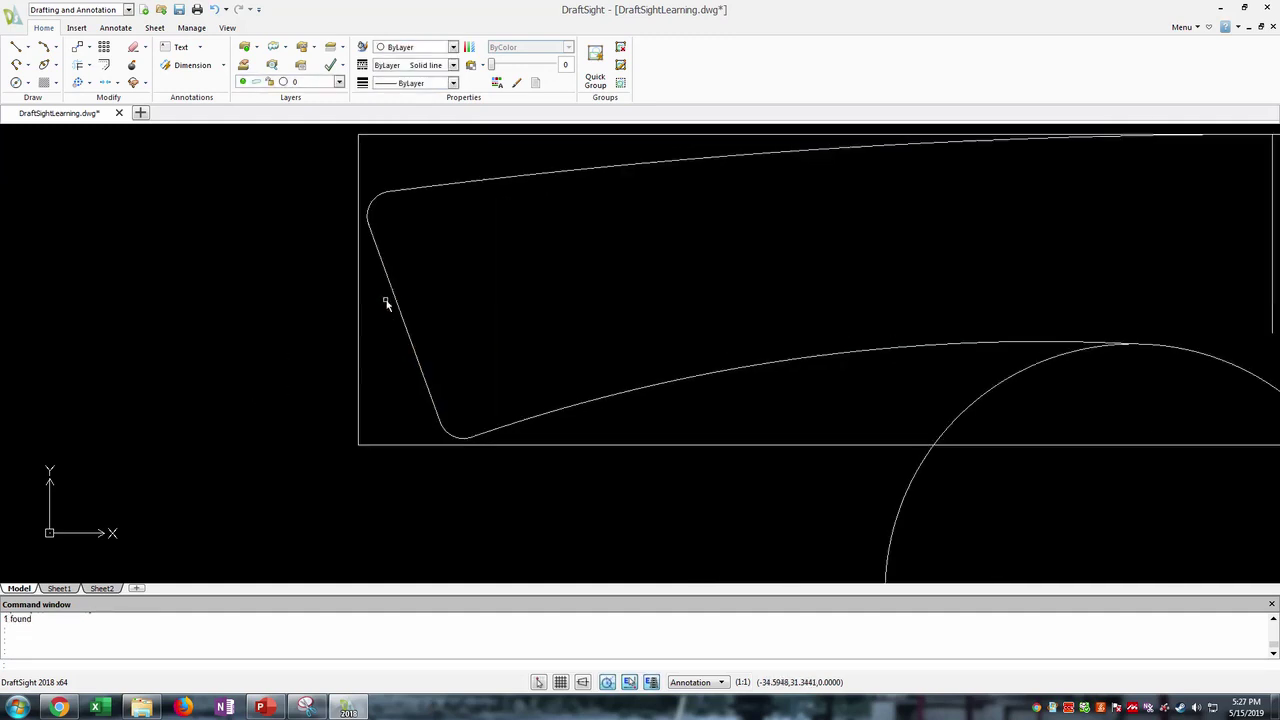
- Undo both fillets at the ends of the slanted line
{"action": "middle_click_drag", "start_coordinate": [405, 280], "coordinate": [432, 375]}
{"action": "key", "text": "ctrl+z"}
{"action": "key", "text": "ctrl+z"}
{"action": "key", "text": "ctrl+z"}
{"action": "key", "text": "ctrl+z"}
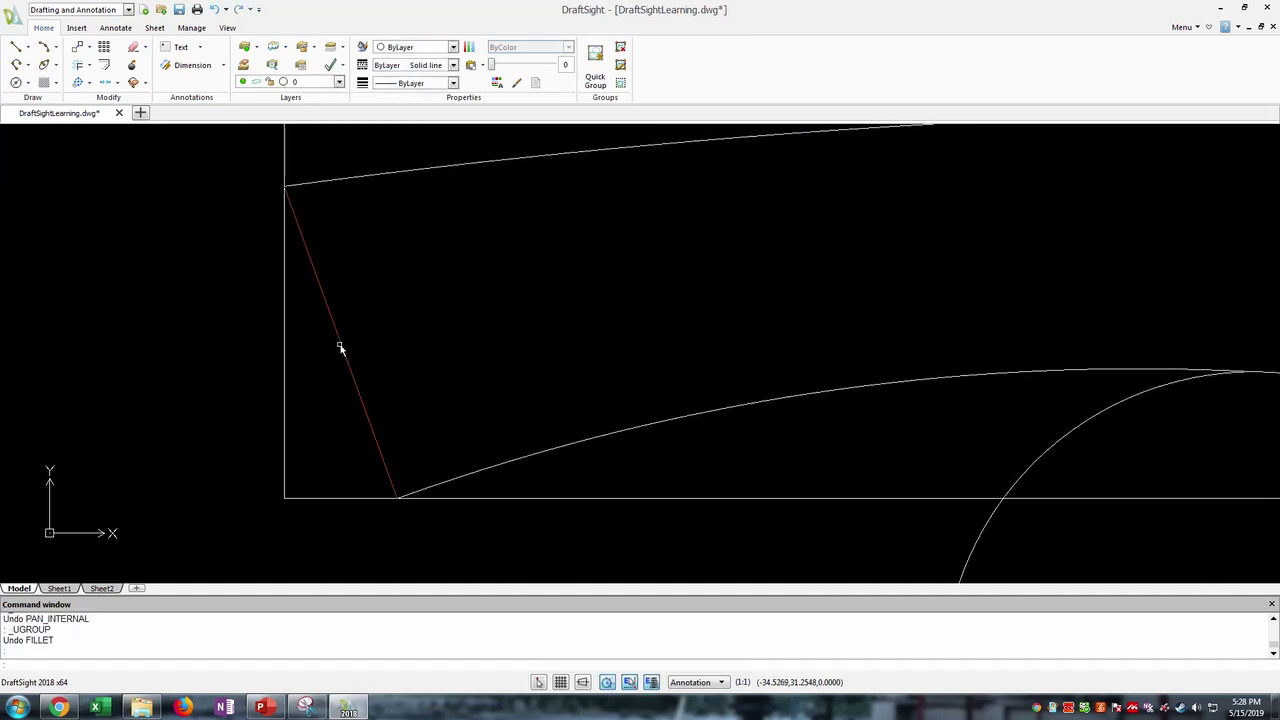
- Replace the slanted line with an outward-bulging three-point arc joining the left ends of the upper and lower arcs
{"action": "left_click", "coordinate": [347, 348]}
{"action": "left_click", "coordinate": [337, 345]}
{"action": "key", "text": "Delete"}
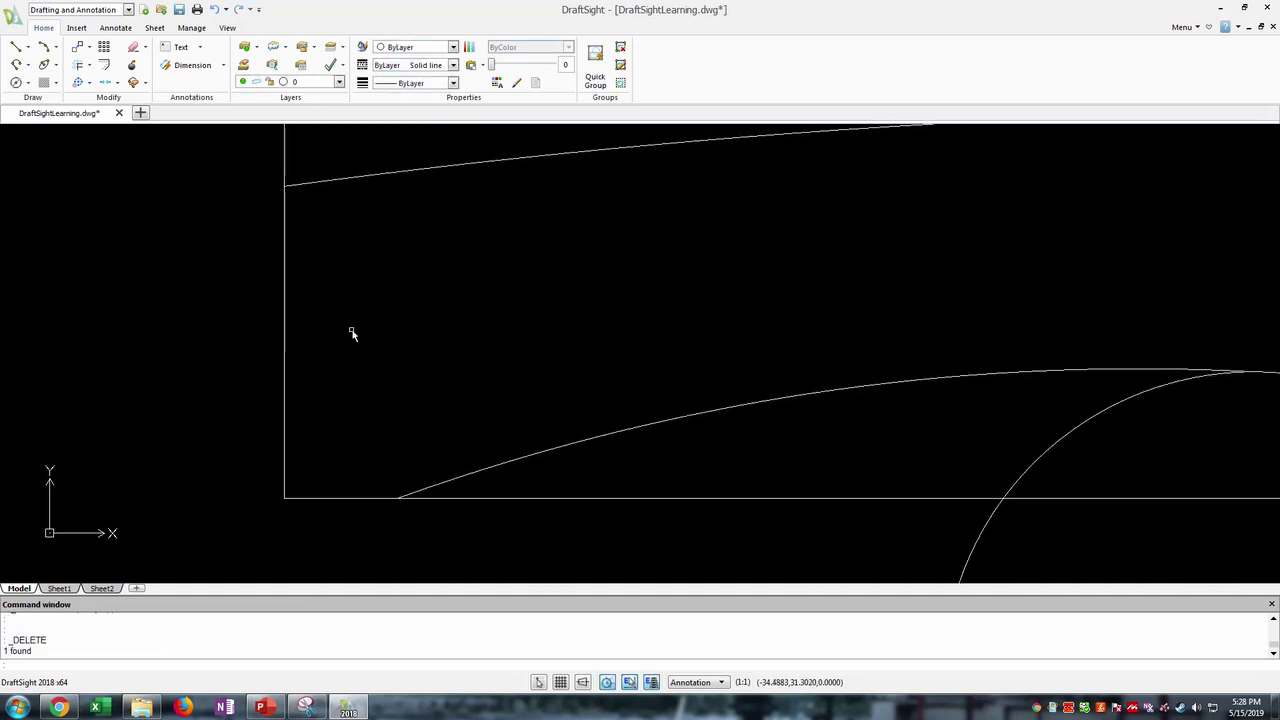
{"action": "left_click", "coordinate": [285, 186]}
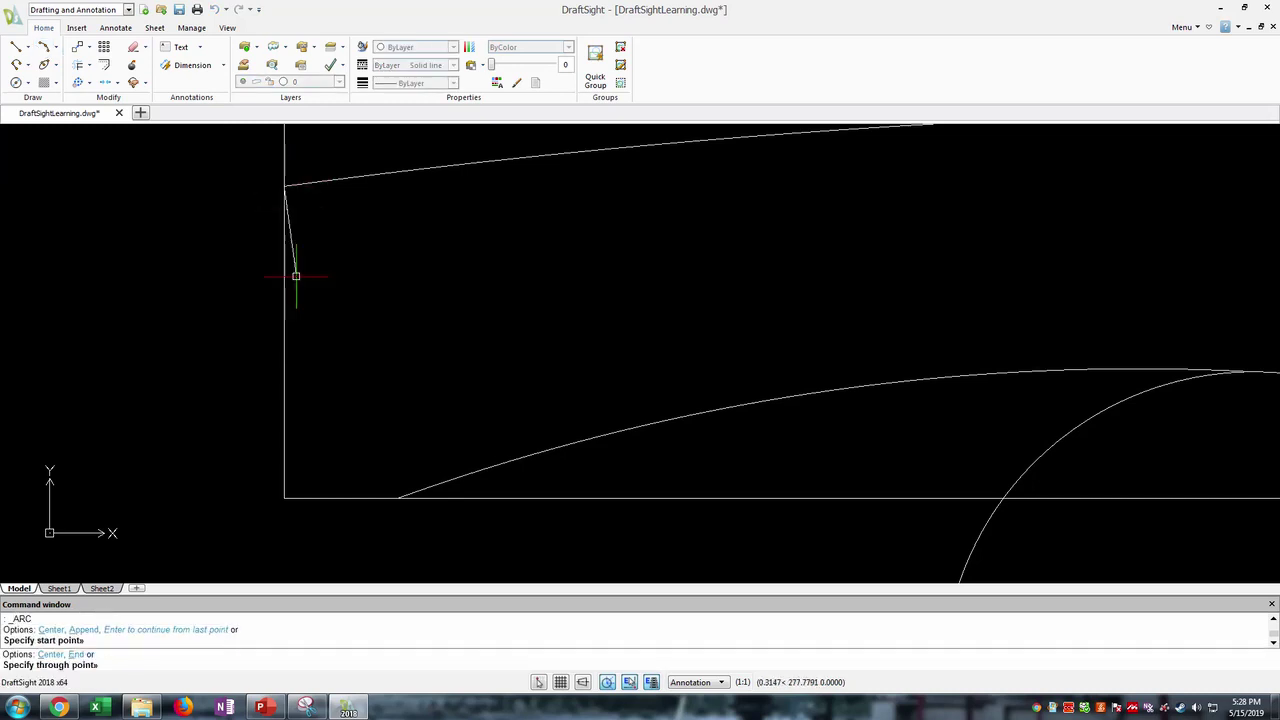
{"action": "left_click", "coordinate": [298, 345]}
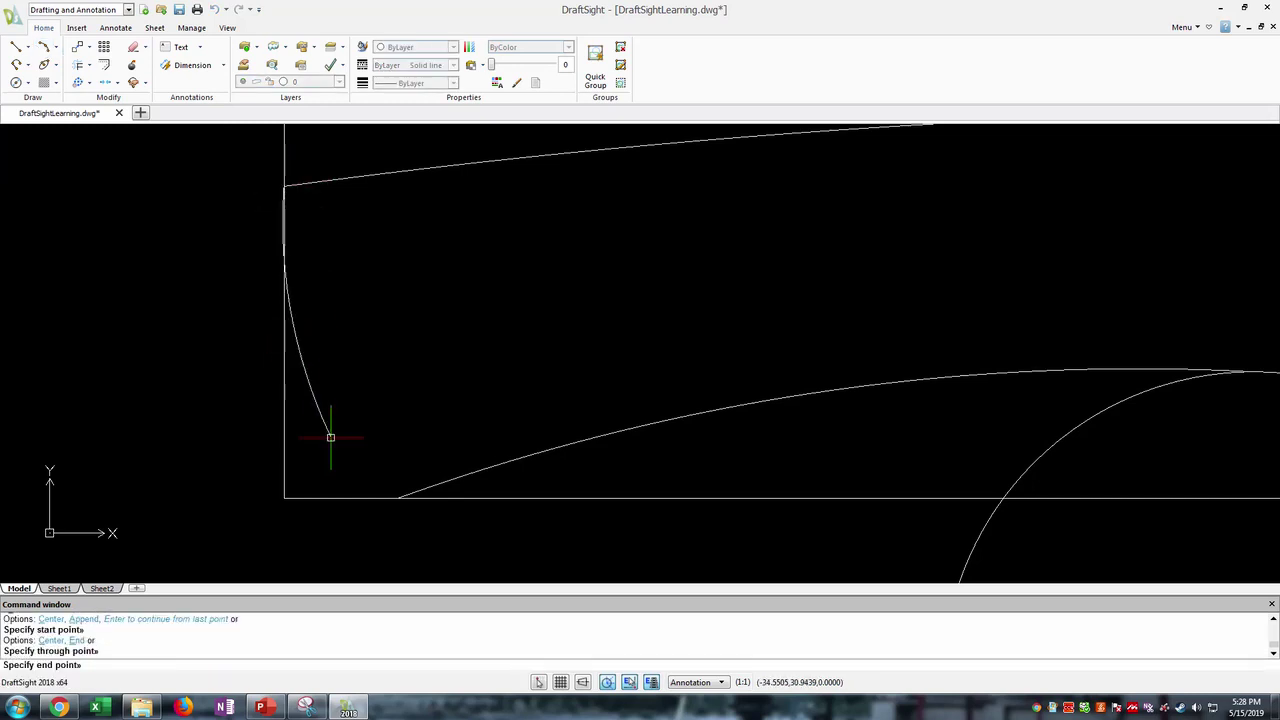
{"action": "left_click", "coordinate": [397, 497]}
- Delete the vertical construction line at the profile's left end
{"action": "scroll", "coordinate": [451, 300], "scroll_direction": "down", "scroll_amount": 2}
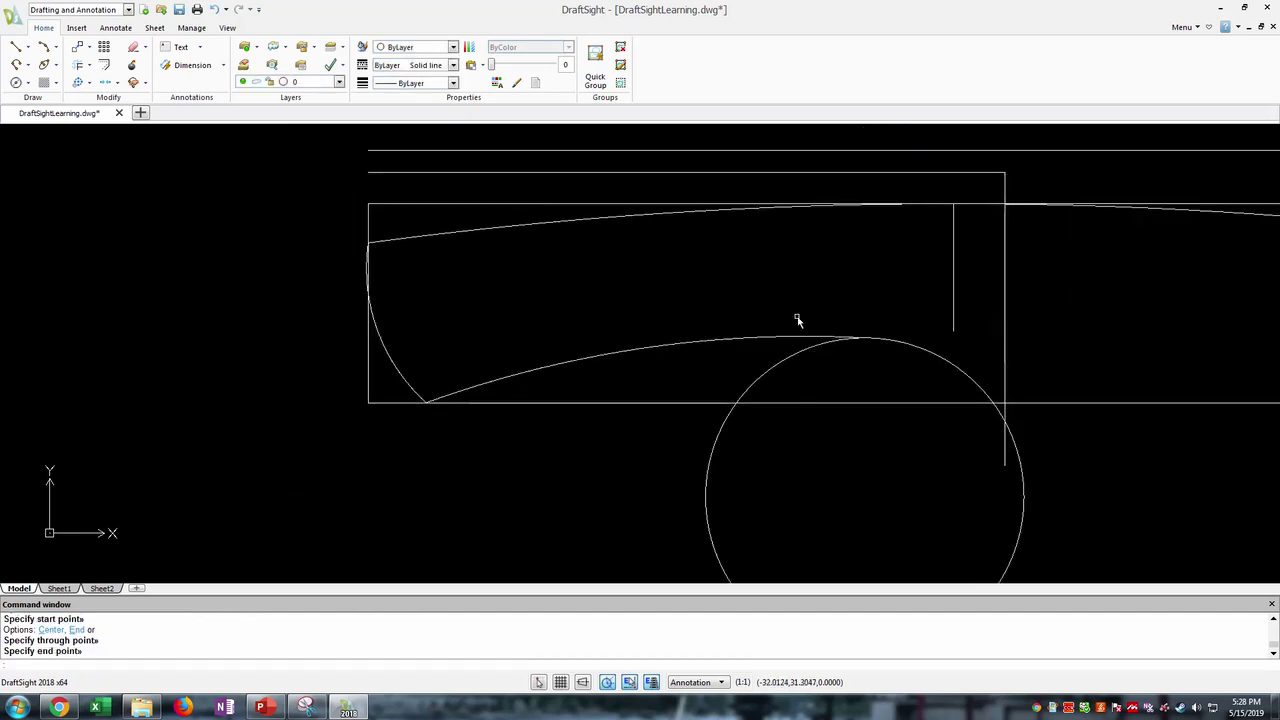
{"action": "middle_click_drag", "start_coordinate": [871, 305], "coordinate": [566, 346]}
{"action": "scroll", "coordinate": [333, 345], "scroll_direction": "down", "scroll_amount": 1}
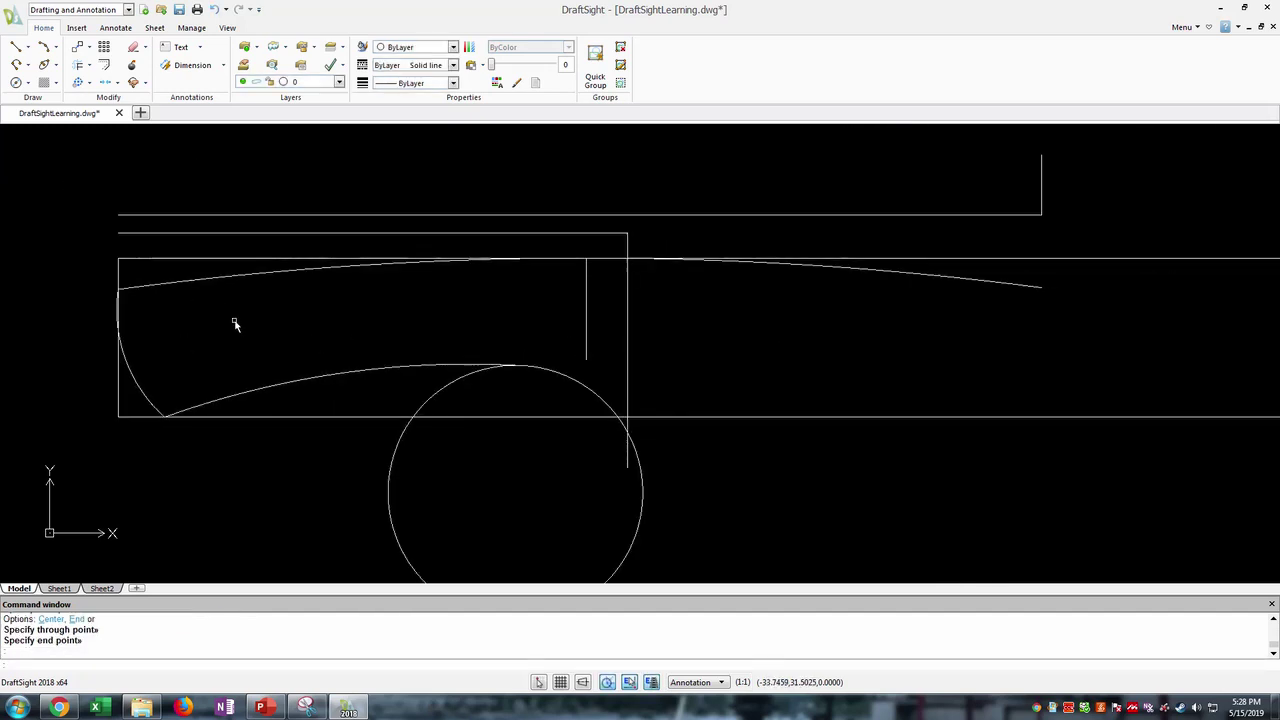
{"action": "middle_click_drag", "start_coordinate": [234, 323], "coordinate": [421, 303]}
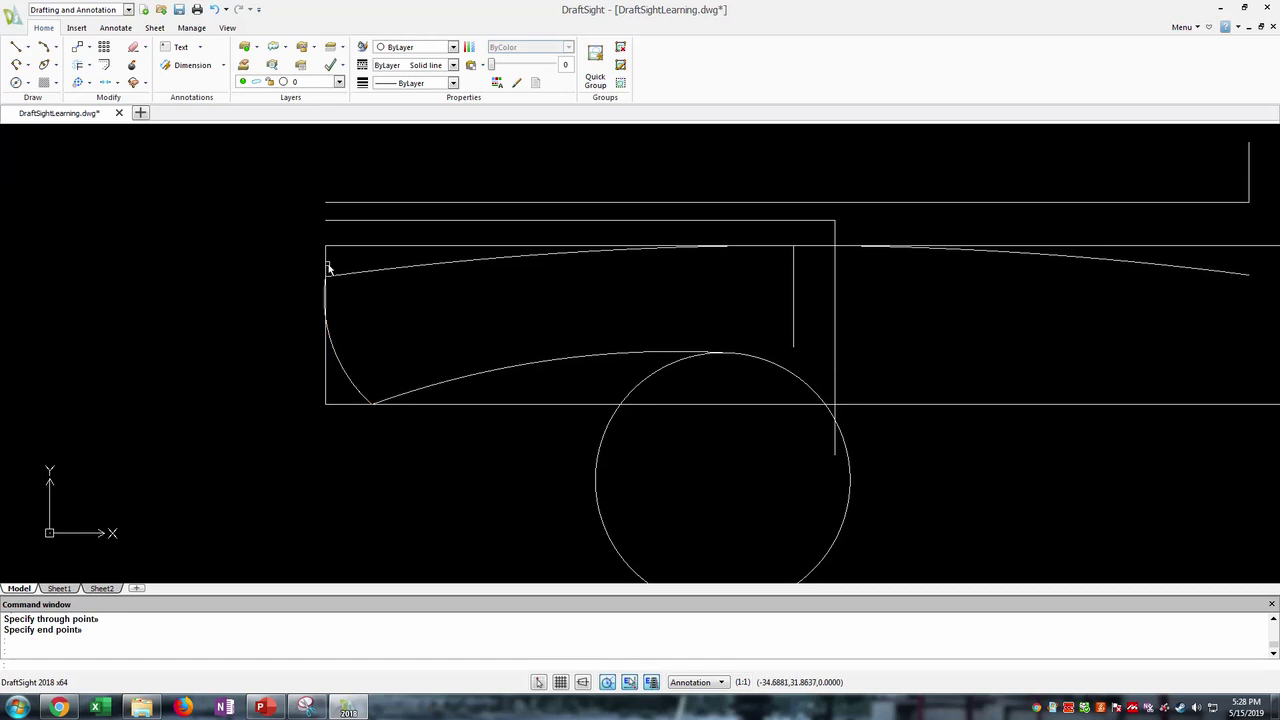
{"action": "scroll", "coordinate": [323, 360], "scroll_direction": "up", "scroll_amount": 1}
{"action": "scroll", "coordinate": [397, 406], "scroll_direction": "up", "scroll_amount": 1}
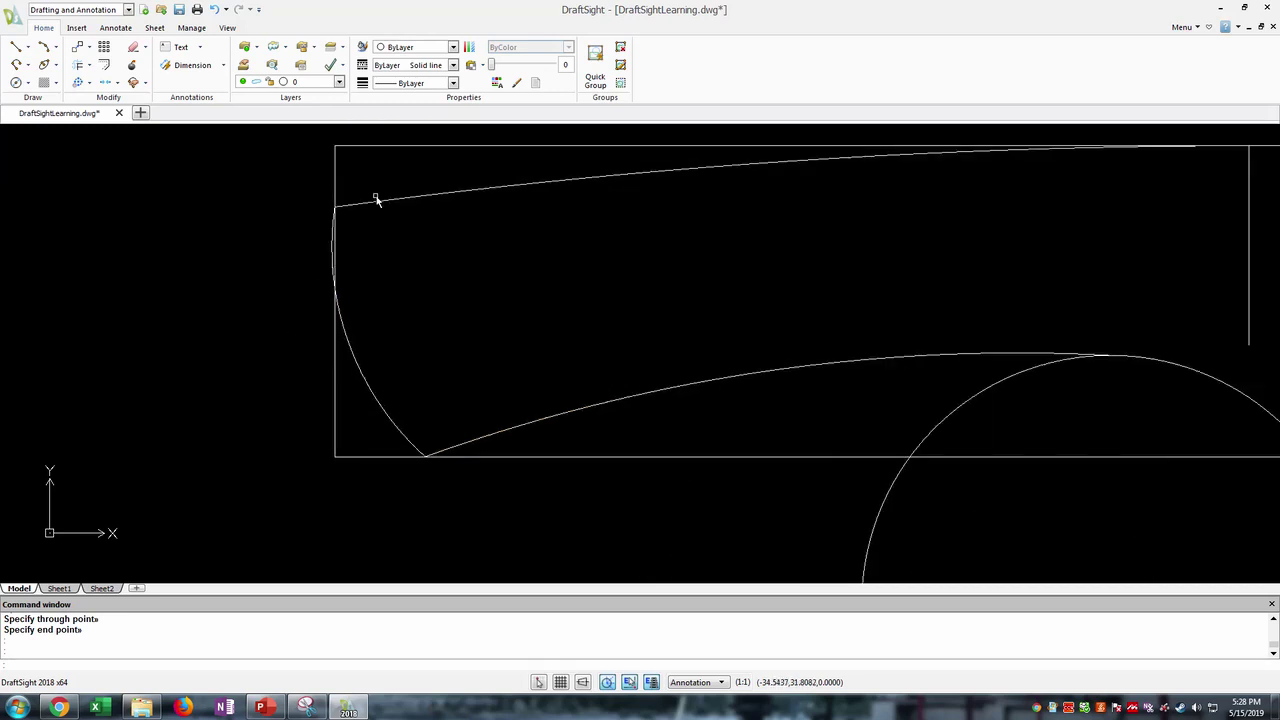
{"action": "left_click", "coordinate": [334, 180]}
{"action": "key", "text": "Delete"}
- Fillet the corner between the upper arc and the new end arc with a radius of 0.1
{"action": "middle_click_drag", "start_coordinate": [478, 389], "coordinate": [431, 388]}
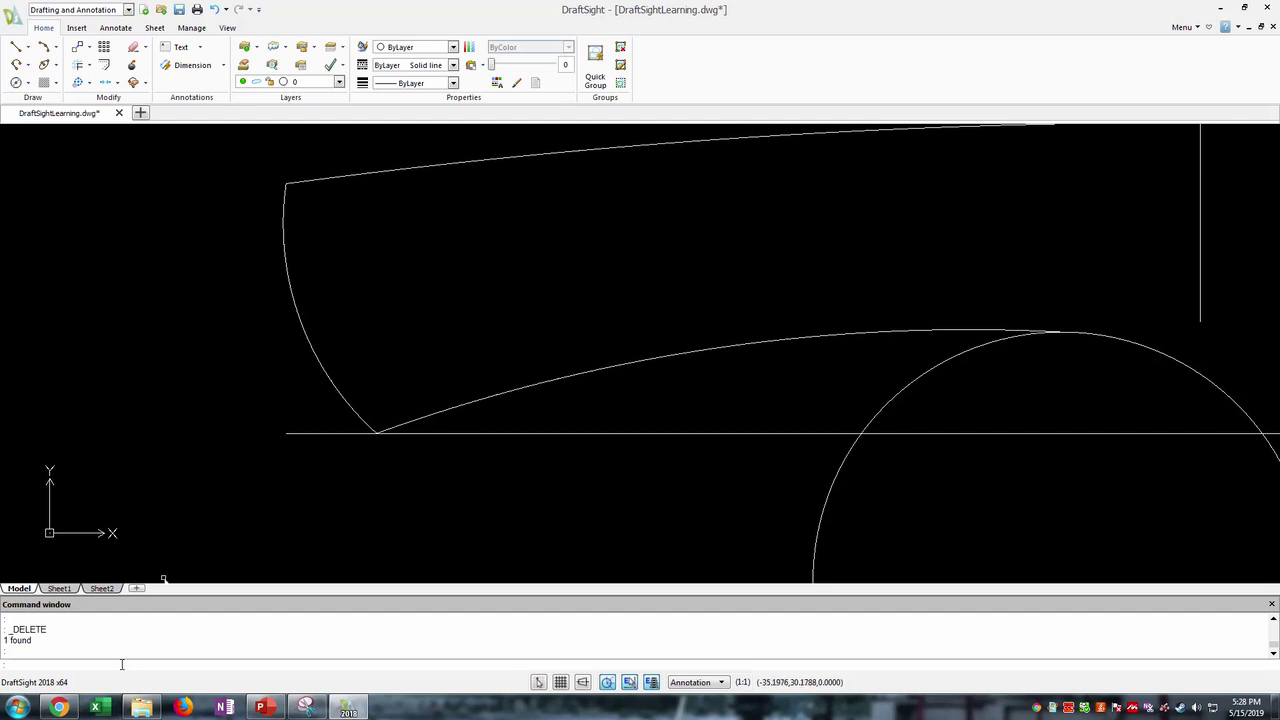
{"action": "type", "text": "let"}
{"action": "key", "text": "Return"}
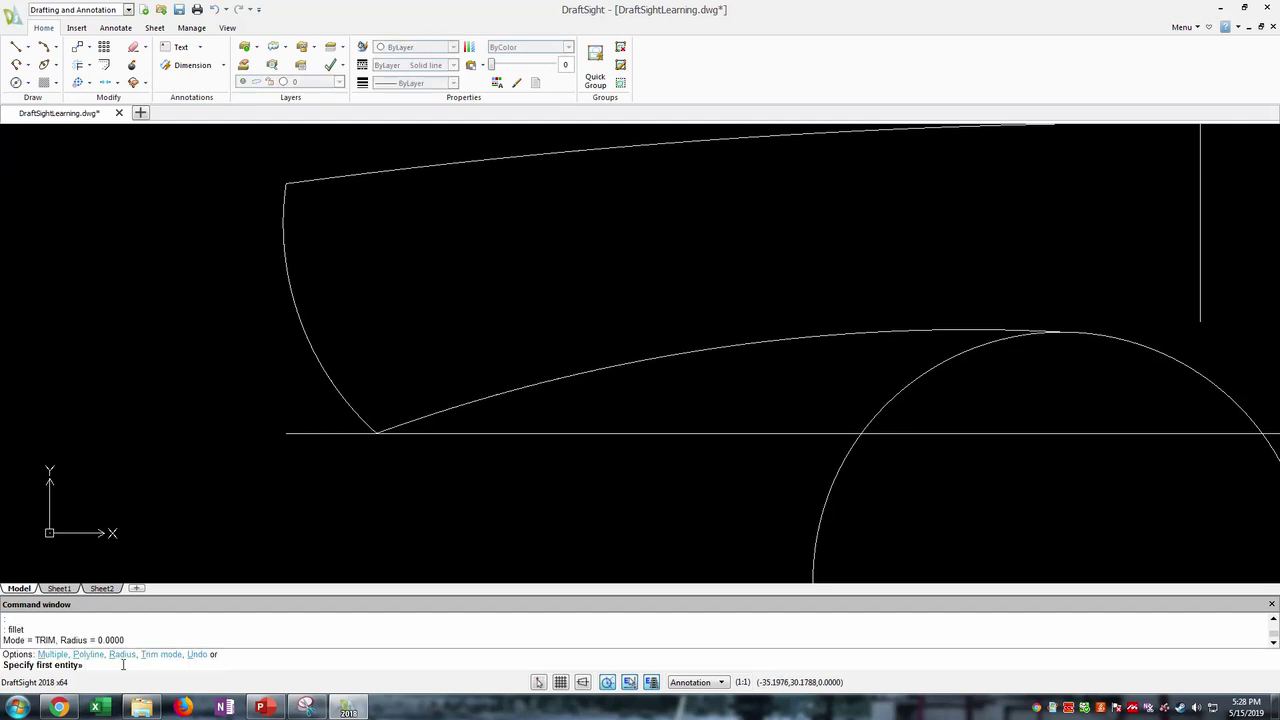
{"action": "type", "text": "r"}
{"action": "key", "text": "Return"}
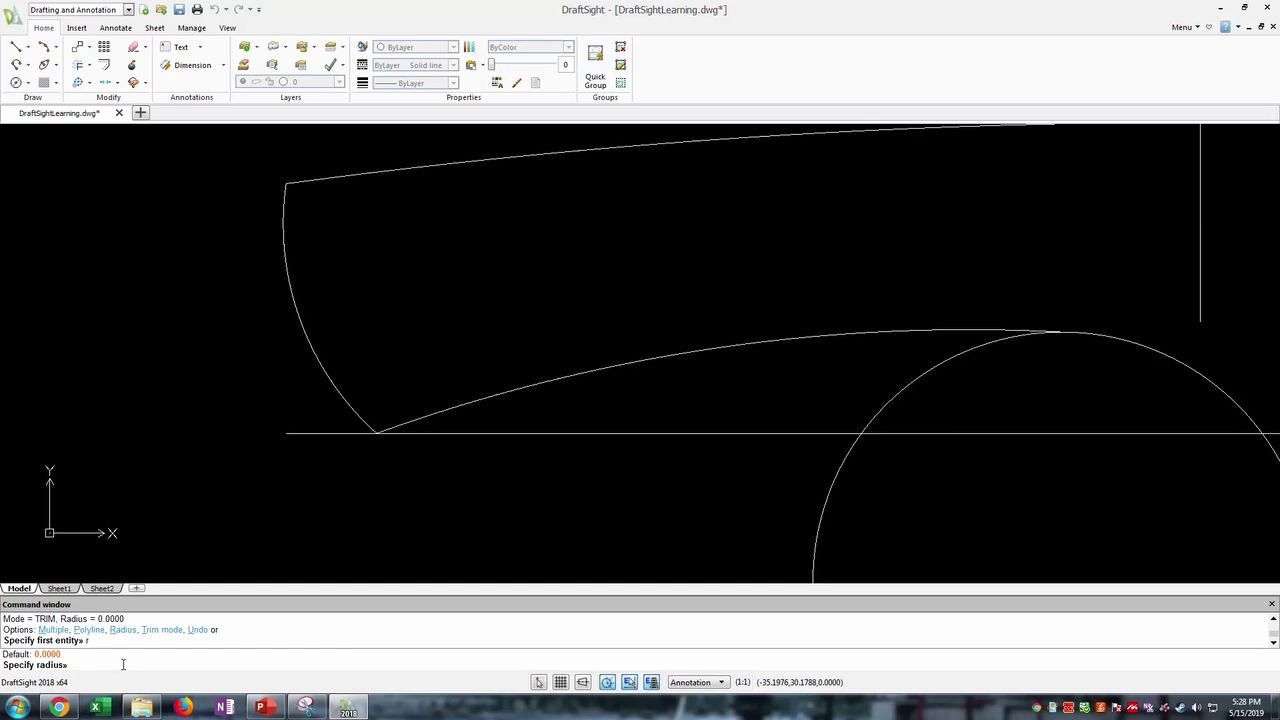
{"action": "type", "text": ".1"}
{"action": "key", "text": "Return"}
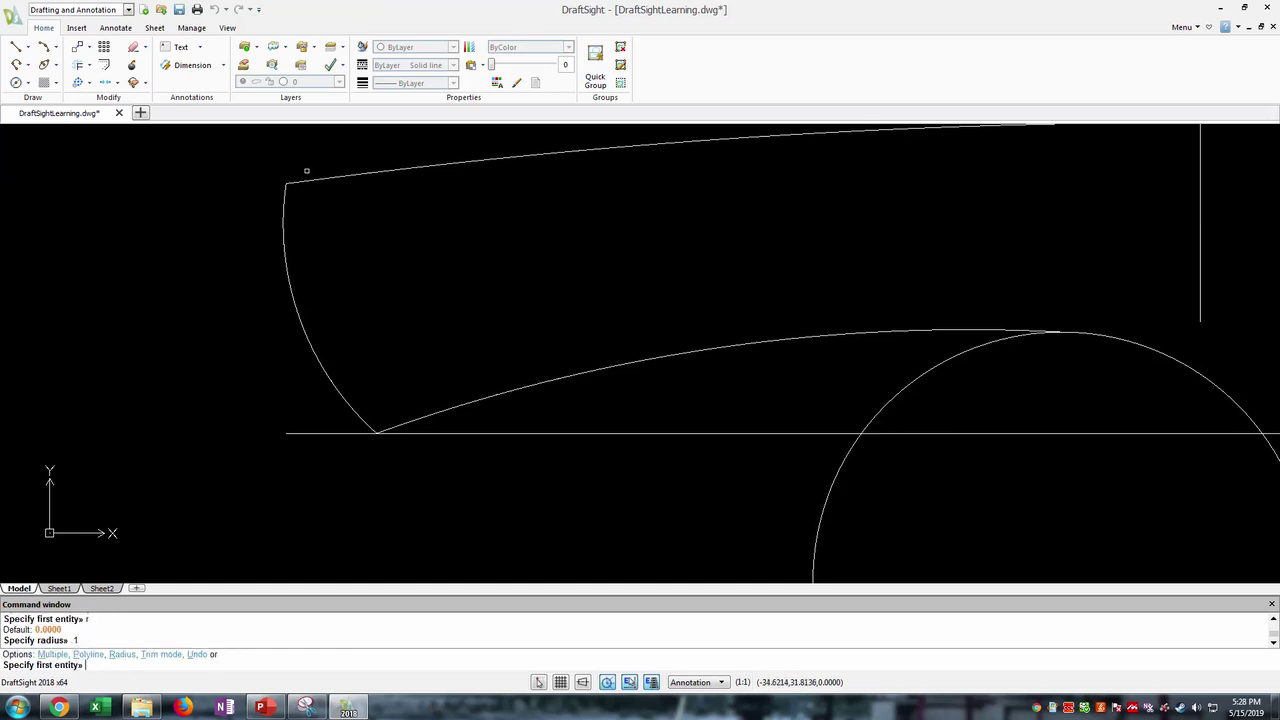
{"action": "left_click", "coordinate": [296, 180]}
{"action": "left_click", "coordinate": [286, 190]}
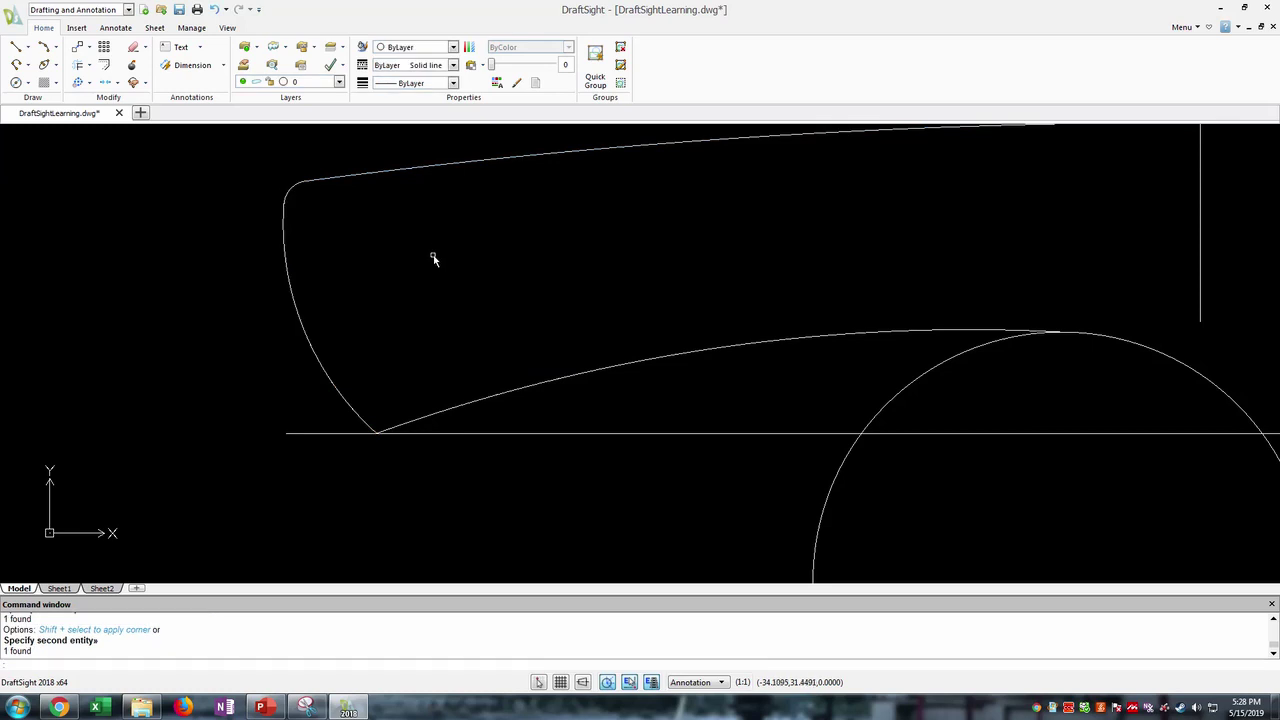
- Fillet the corner between the end arc and the lower arc with the same 0.1 radius
{"action": "left_click", "coordinate": [415, 422]}
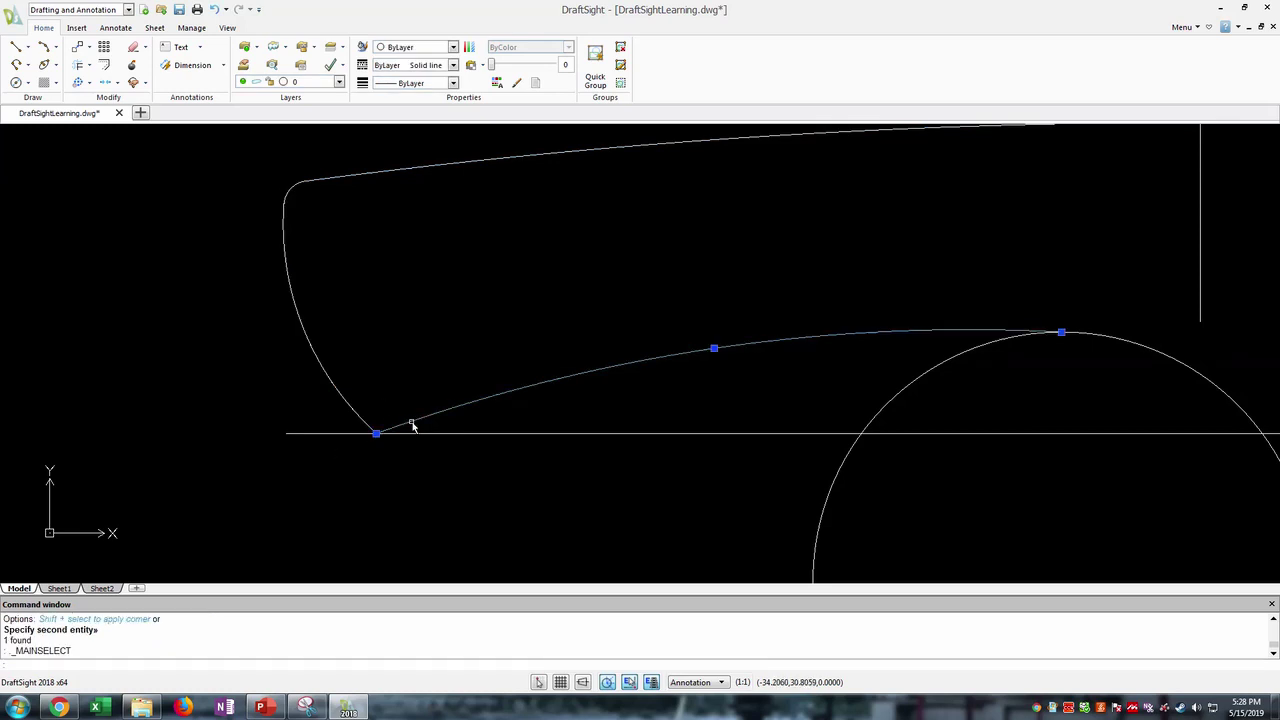
{"action": "left_click", "coordinate": [362, 420]}
{"action": "key", "text": "Escape"}
{"action": "type", "text": "fillet"}
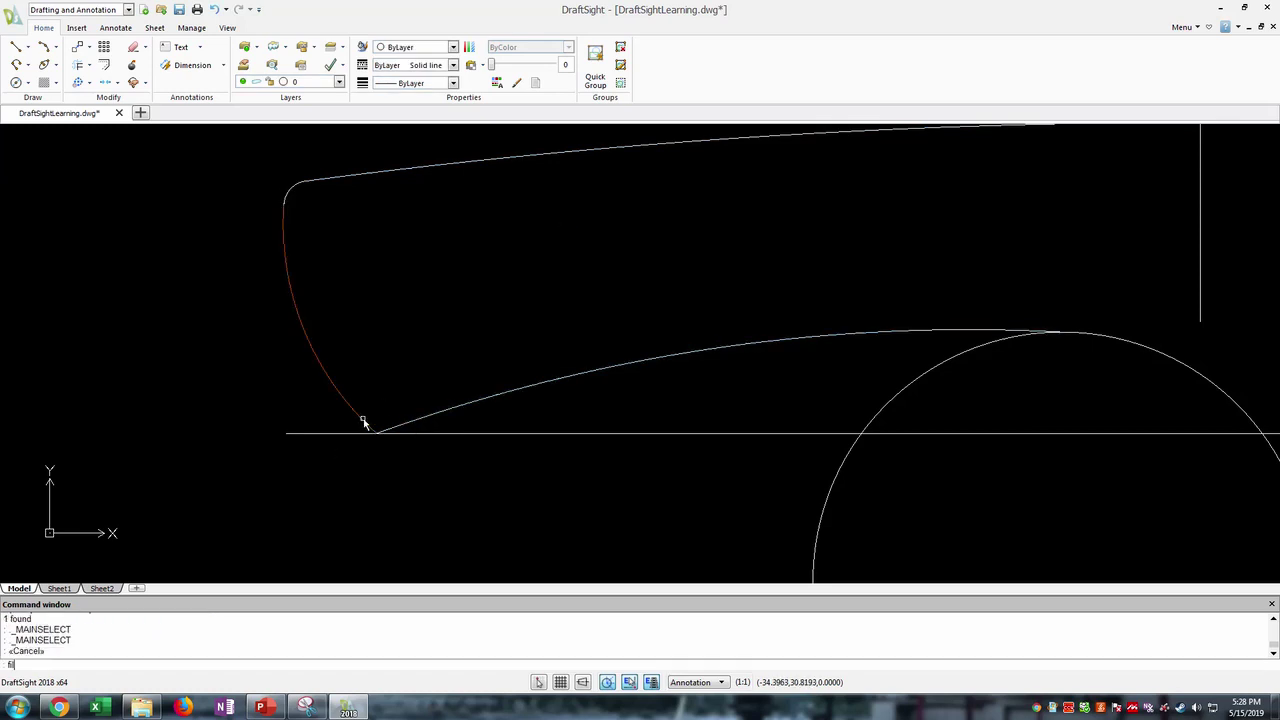
{"action": "key", "text": "Return"}
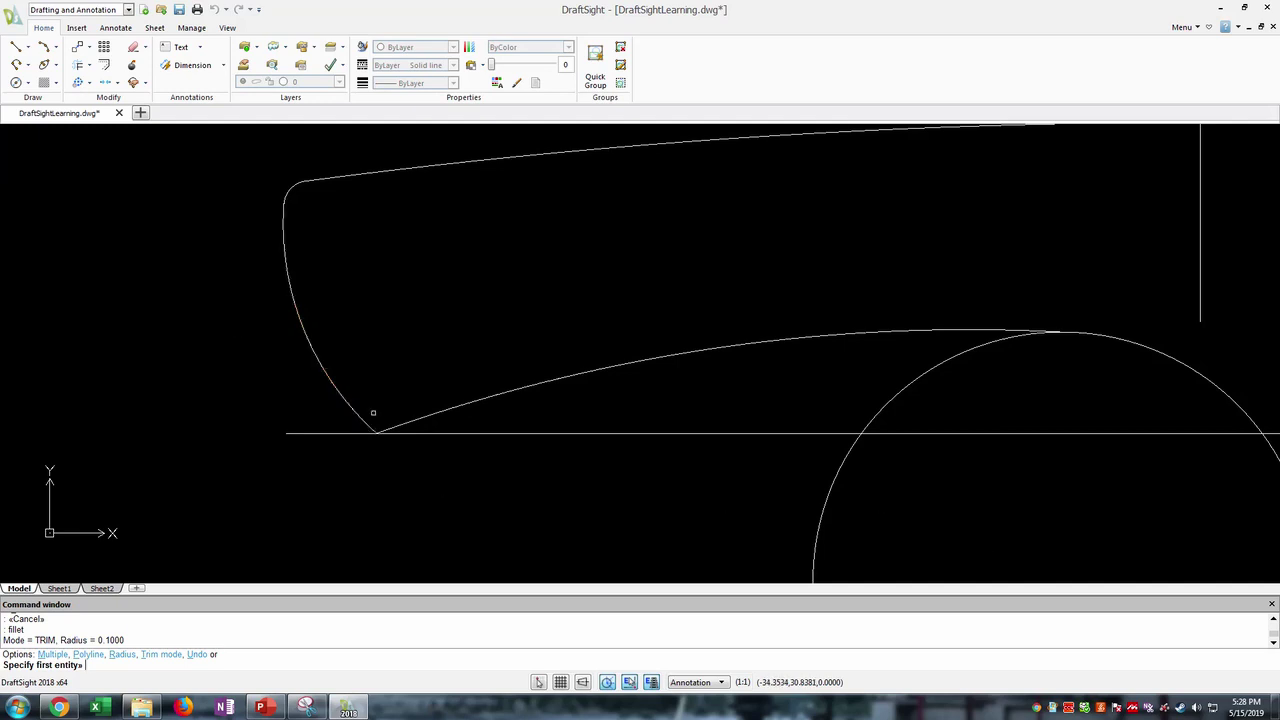
{"action": "left_click", "coordinate": [364, 416]}
{"action": "left_click", "coordinate": [392, 426]}
- Move the circle straight up by about 0.13 using its centre point
{"action": "scroll", "coordinate": [780, 330], "scroll_direction": "down", "scroll_amount": 2}
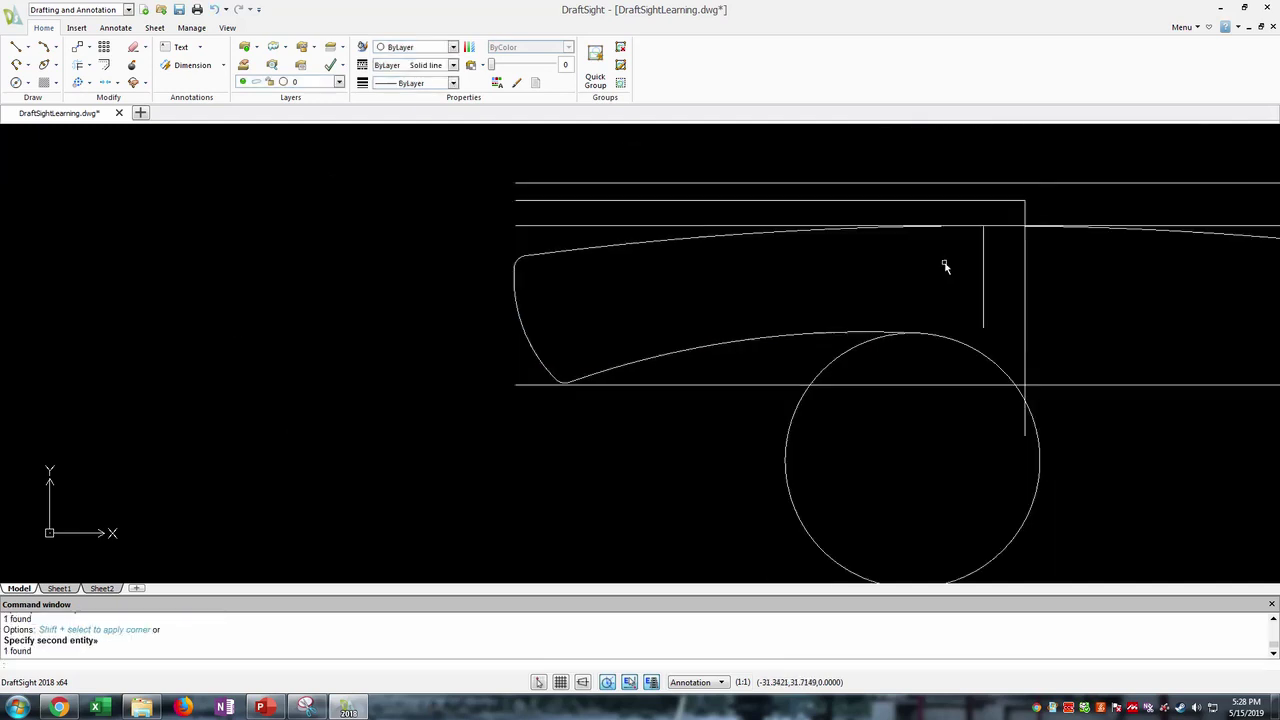
{"action": "scroll", "coordinate": [945, 266], "scroll_direction": "down", "scroll_amount": 1}
{"action": "middle_click_drag", "start_coordinate": [857, 313], "coordinate": [636, 364]}
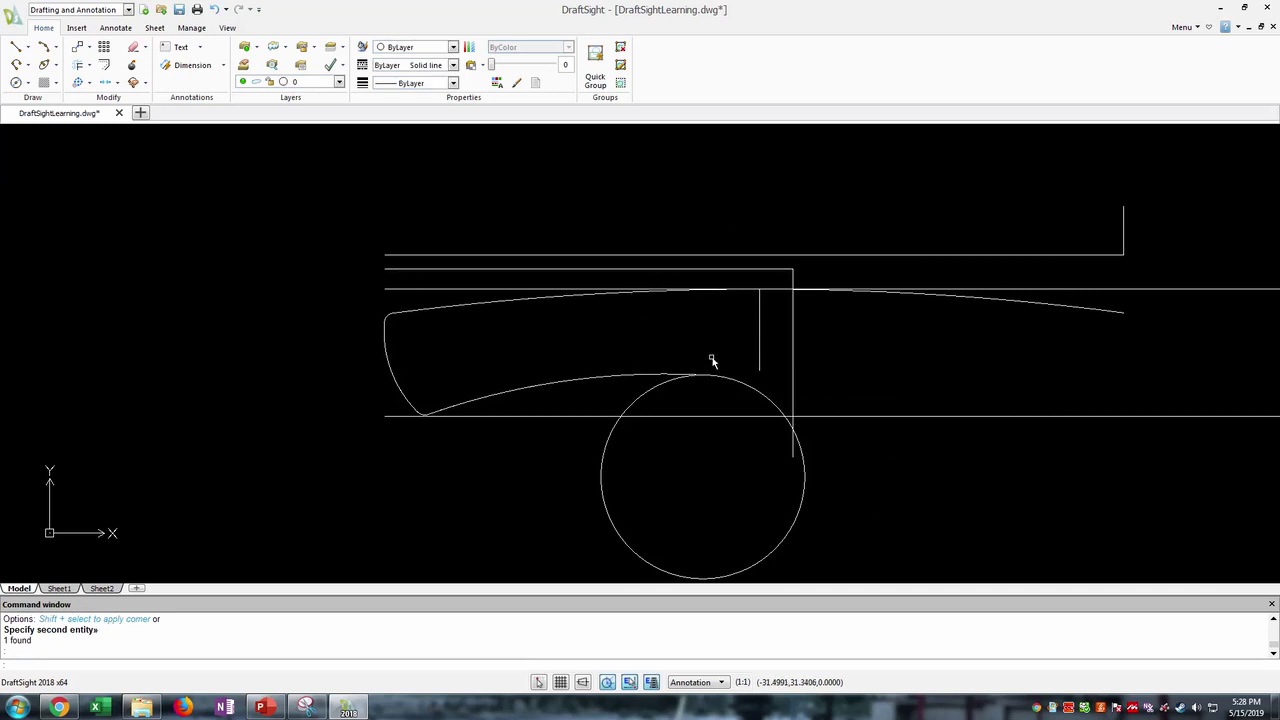
{"action": "scroll", "coordinate": [700, 380], "scroll_direction": "up", "scroll_amount": 2}
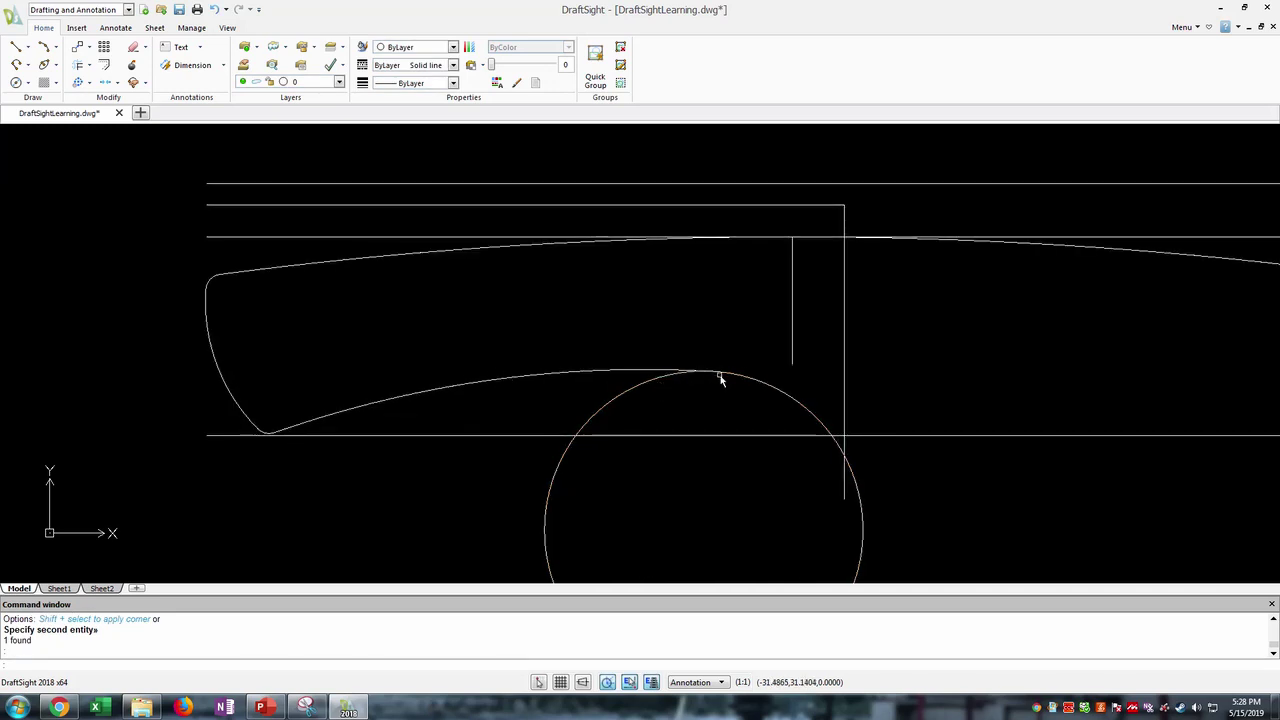
{"action": "left_click", "coordinate": [719, 376]}
{"action": "scroll", "coordinate": [687, 488], "scroll_direction": "down", "scroll_amount": 1}
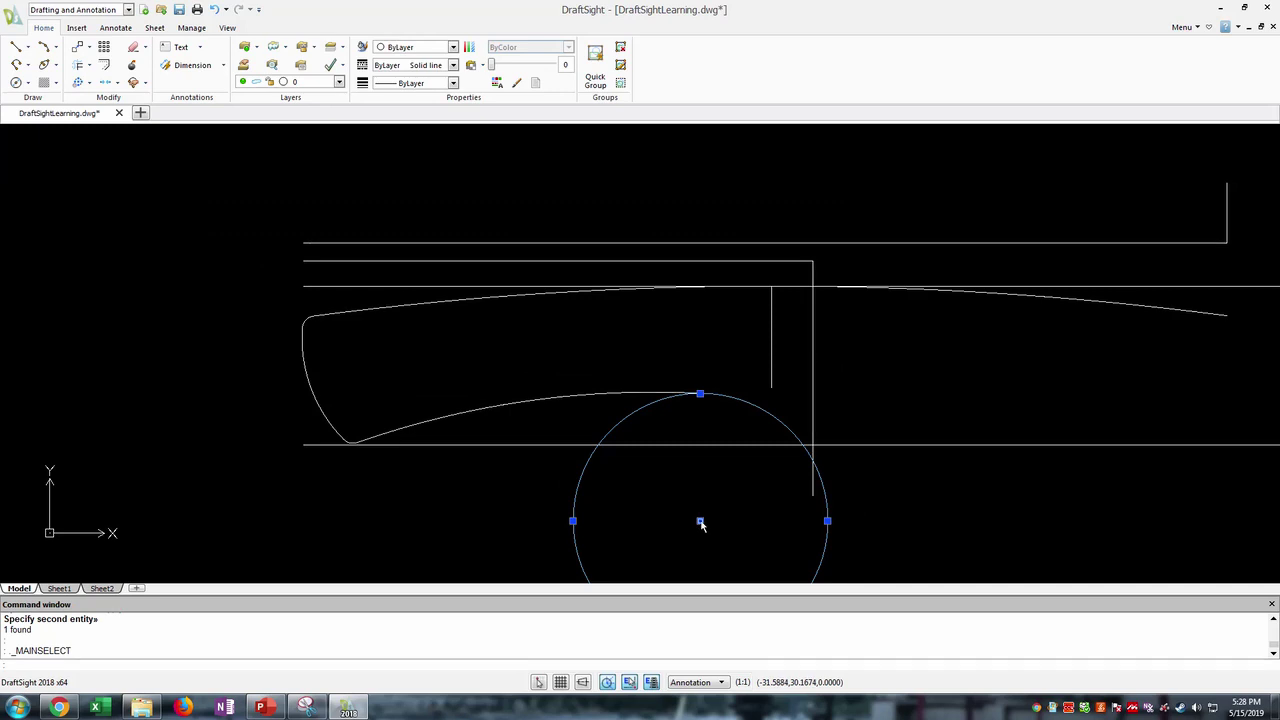
{"action": "left_click", "coordinate": [700, 522]}
{"action": "left_click", "coordinate": [702, 505]}
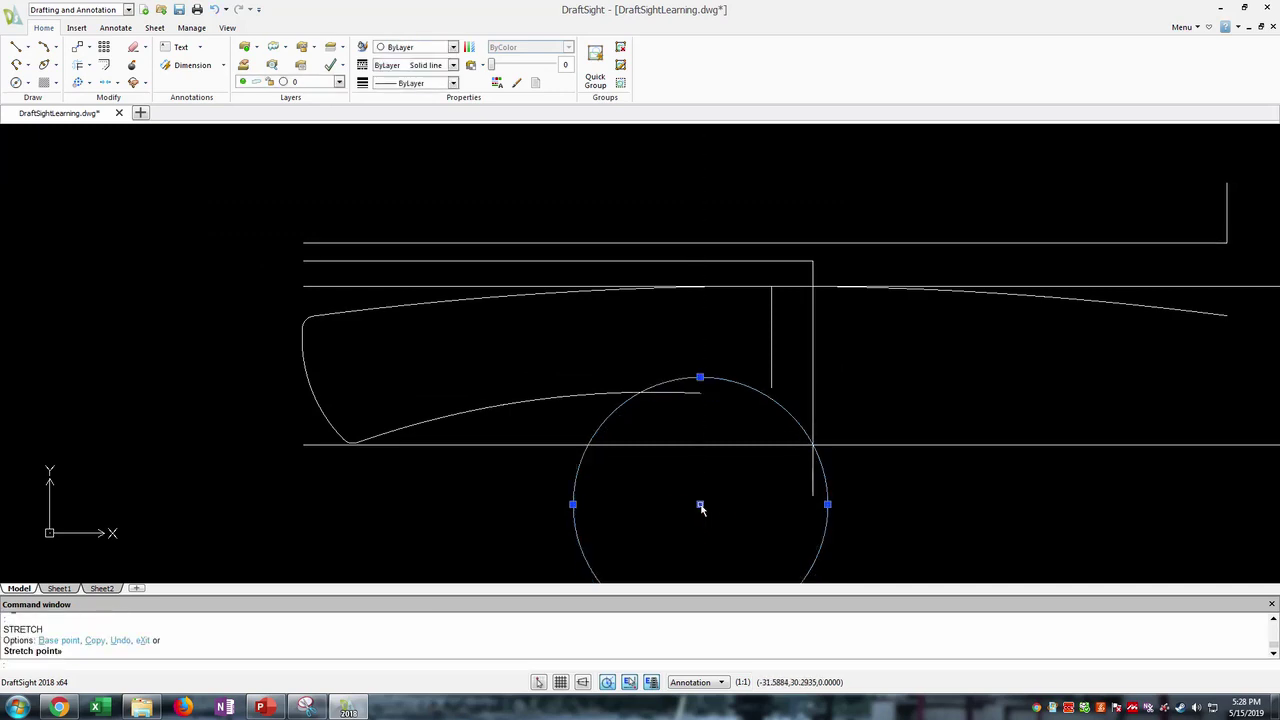
- Stretch the lower arc's right endpoint up to the top quadrant point of the circle
{"action": "scroll", "coordinate": [570, 408], "scroll_direction": "up", "scroll_amount": 2}
{"action": "left_click", "coordinate": [773, 385]}
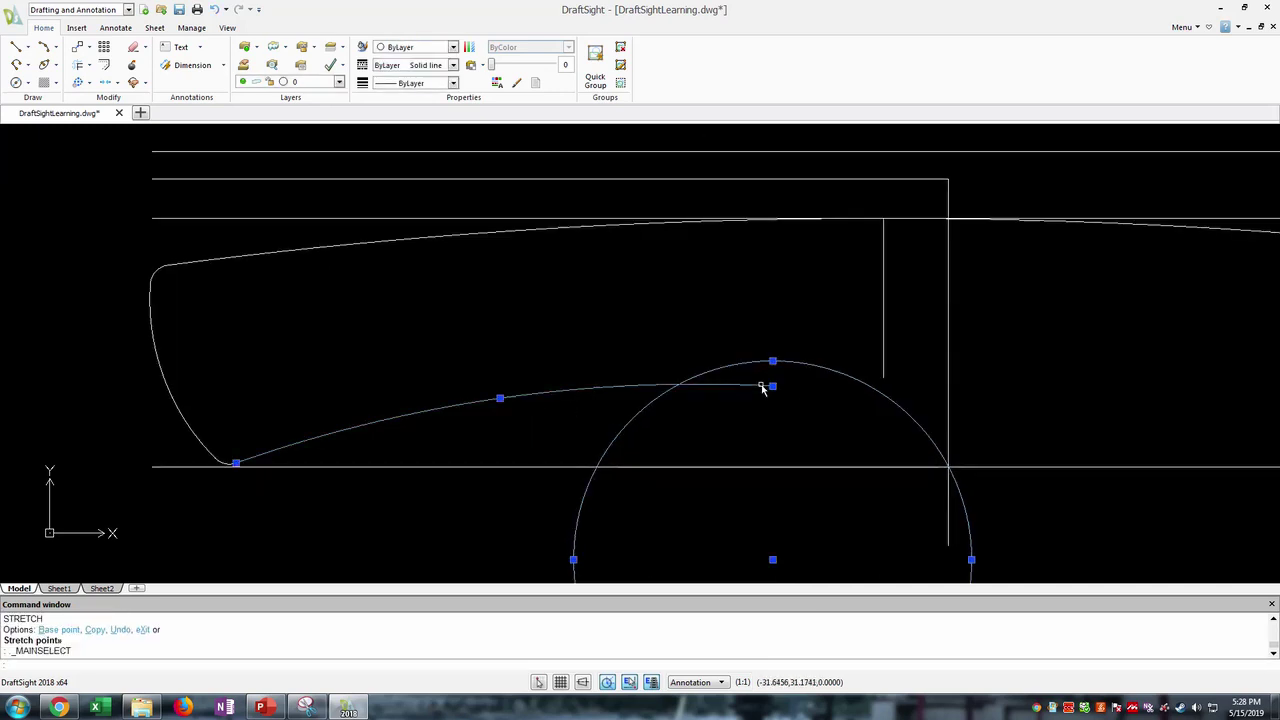
{"action": "left_click", "coordinate": [773, 385]}
{"action": "left_click", "coordinate": [773, 362]}
{"action": "scroll", "coordinate": [421, 433], "scroll_direction": "down", "scroll_amount": 2}
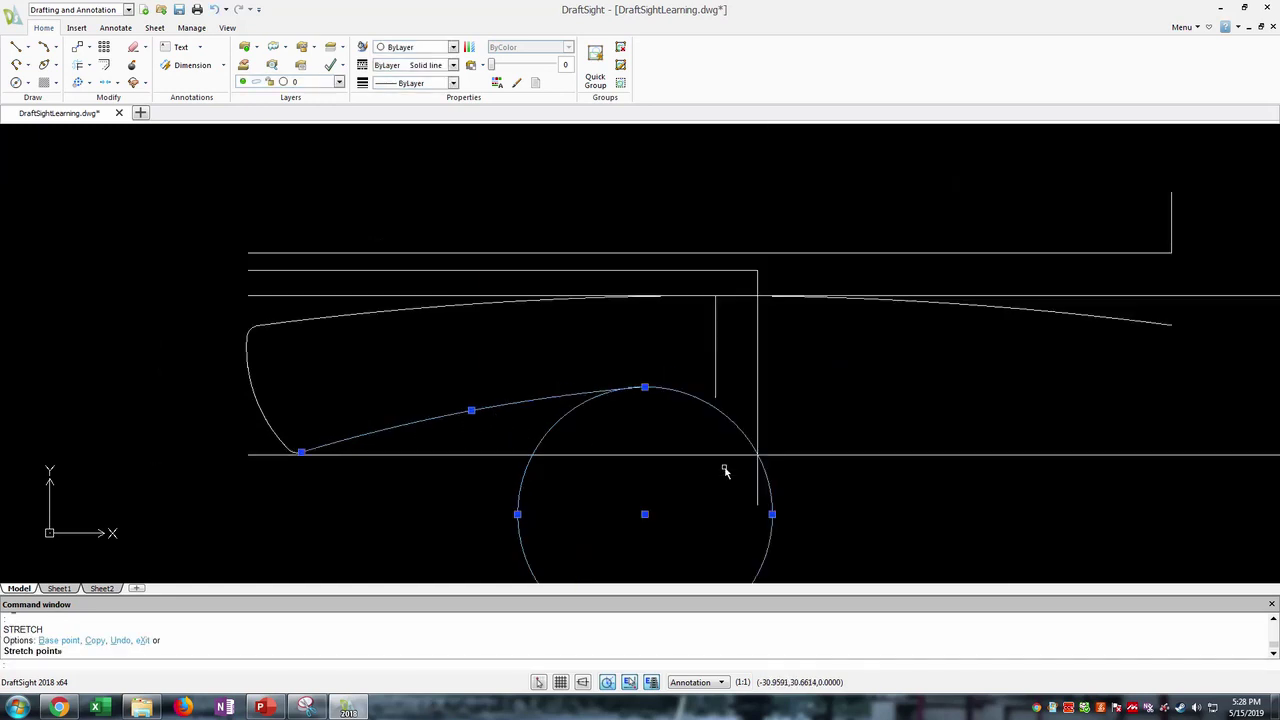
{"action": "key", "text": "Escape"}
- Try to delete the short vertical line above the circle, and undo the deletion
{"action": "left_click", "coordinate": [714, 348]}
{"action": "key", "text": "Delete"}
{"action": "key", "text": "ctrl+z"}
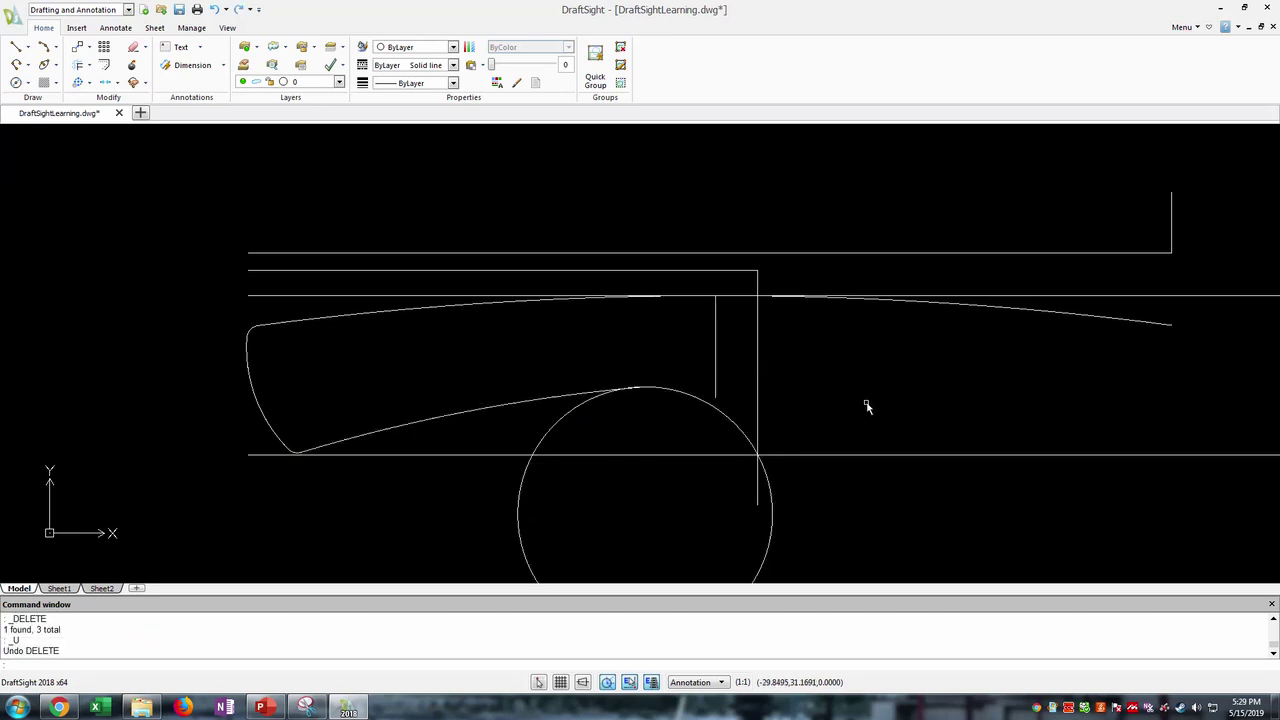
{"action": "key", "text": "Escape"}
- Delete the shorter horizontal construction line above the profile and the long vertical line meeting its right end
{"action": "scroll", "coordinate": [775, 365], "scroll_direction": "down", "scroll_amount": 3}
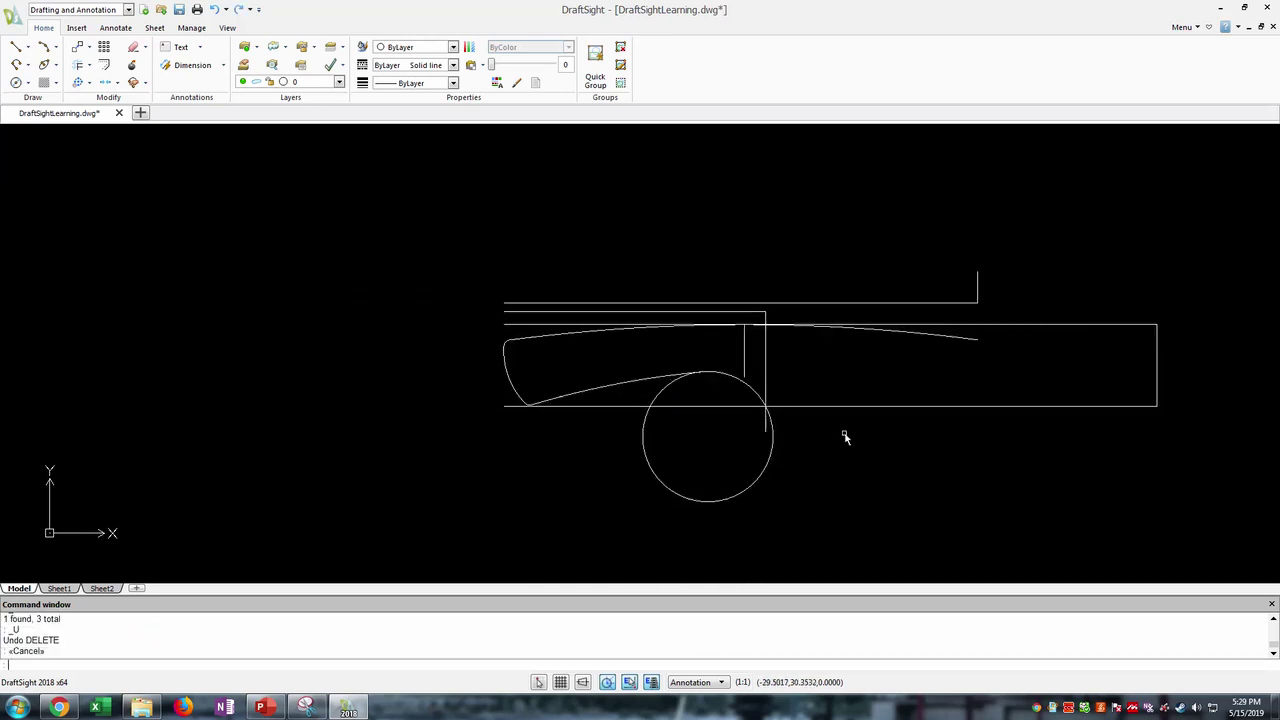
{"action": "middle_click_drag", "start_coordinate": [843, 434], "coordinate": [752, 401]}
{"action": "scroll", "coordinate": [636, 413], "scroll_direction": "up", "scroll_amount": 4}
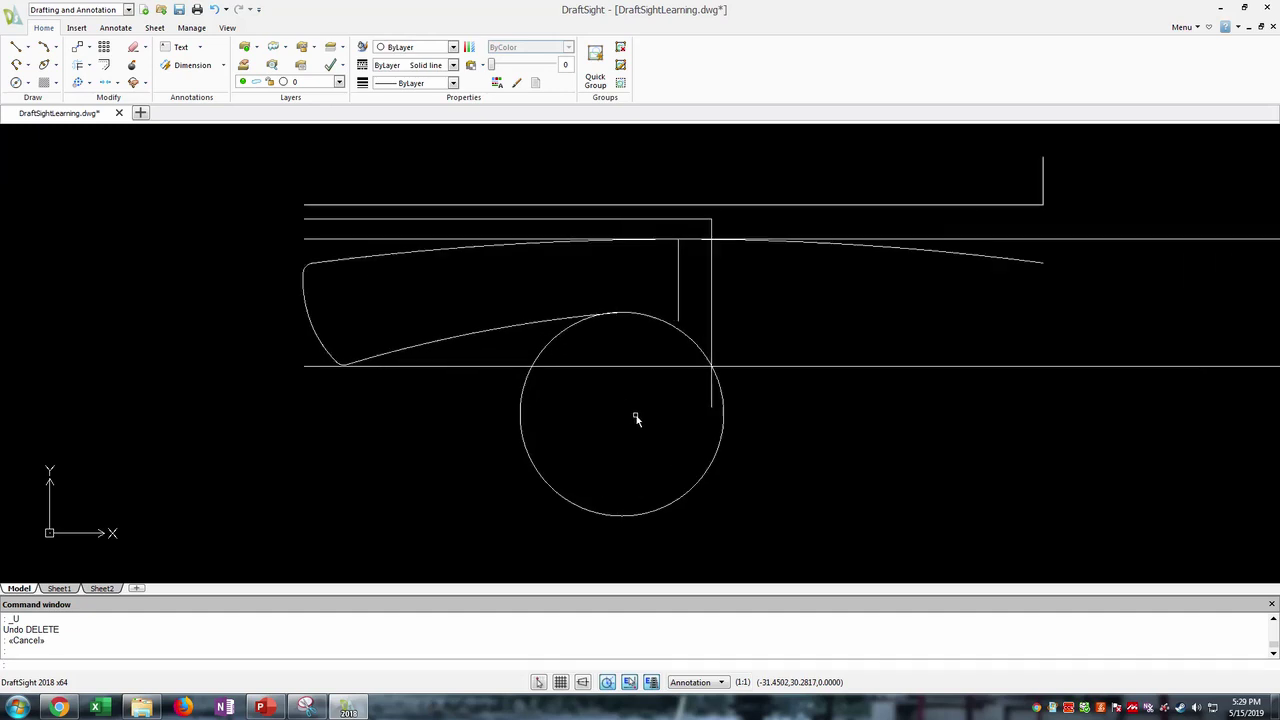
{"action": "scroll", "coordinate": [670, 320], "scroll_direction": "down", "scroll_amount": 2}
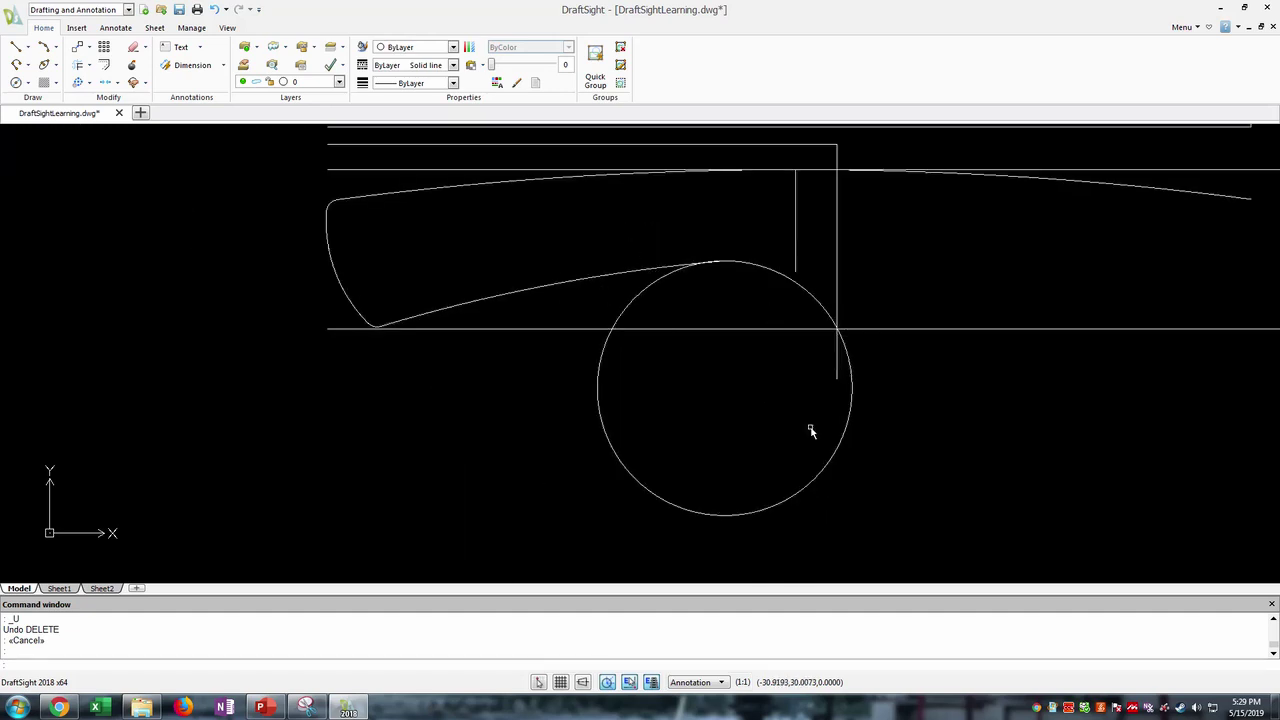
{"action": "middle_click_drag", "start_coordinate": [921, 344], "coordinate": [696, 408]}
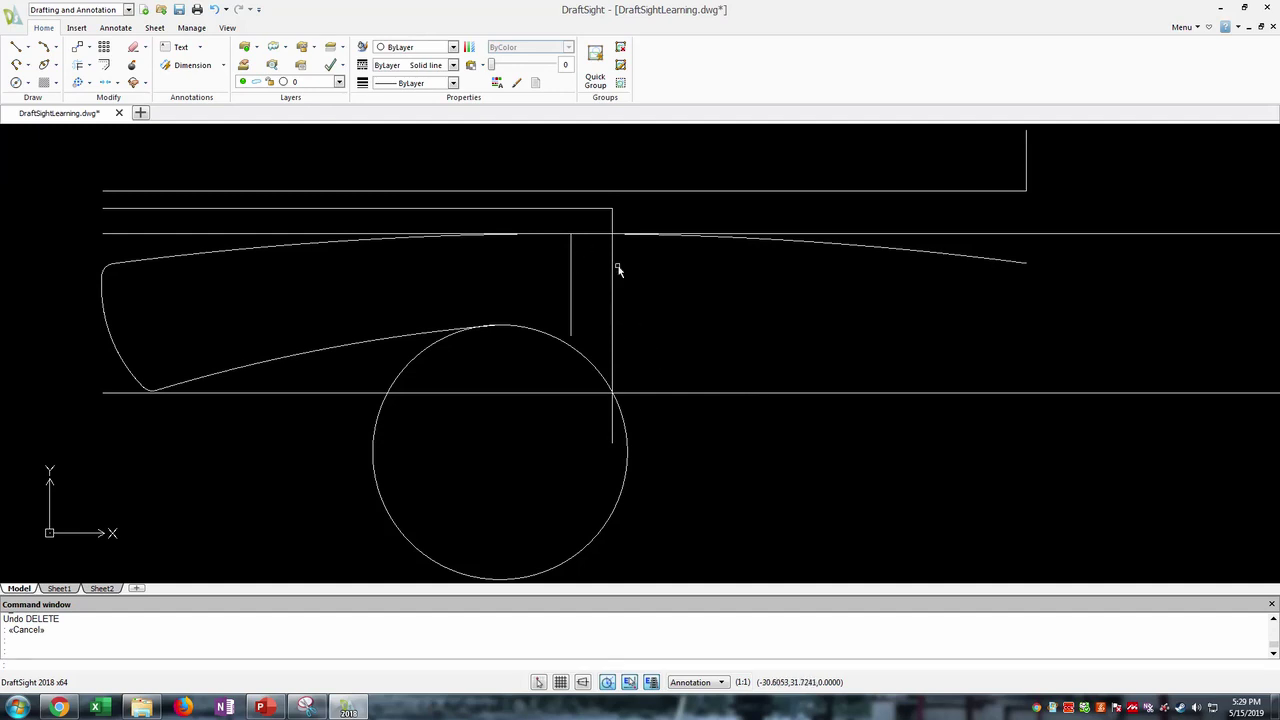
{"action": "left_click", "coordinate": [629, 229]}
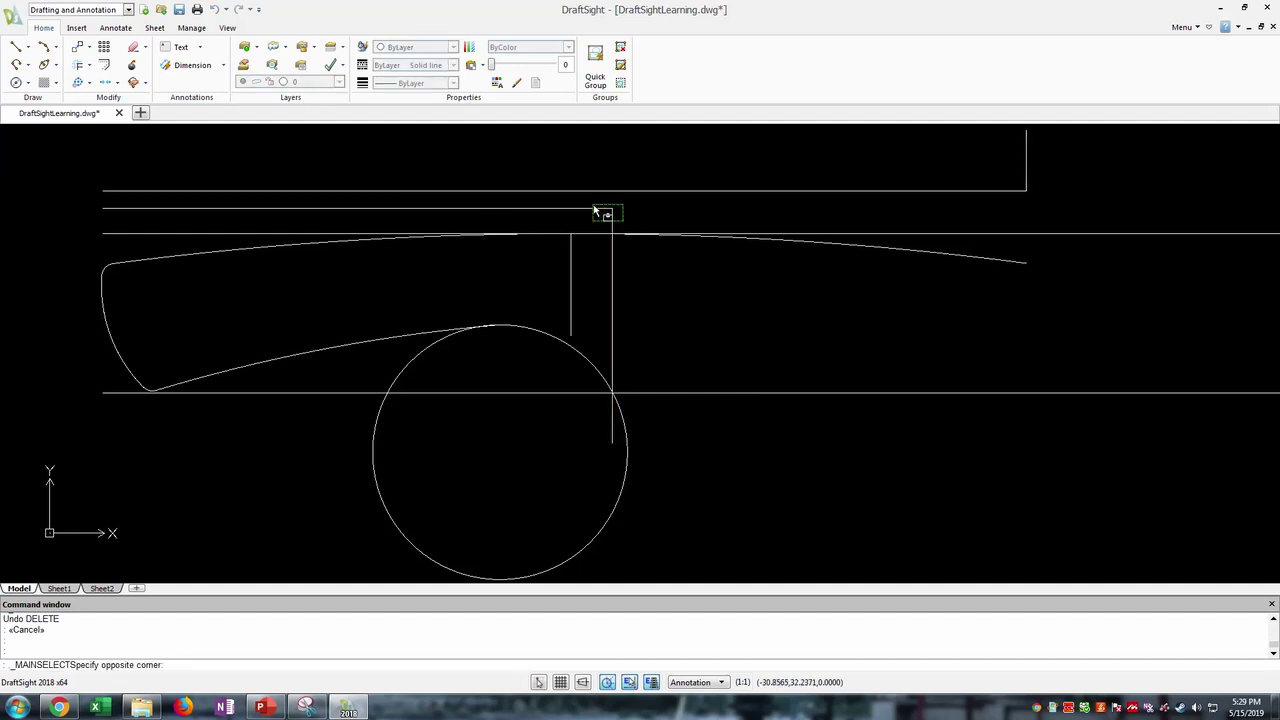
{"action": "left_click", "coordinate": [600, 210]}
{"action": "key", "text": "Delete"}
- Delete the remaining horizontal construction line above the profile together with the short vertical line at its right end
{"action": "middle_click_drag", "start_coordinate": [686, 231], "coordinate": [668, 351]}
{"action": "left_click", "coordinate": [1076, 328]}
{"action": "left_click", "coordinate": [1006, 295]}
{"action": "key", "text": "Delete"}
{"action": "mouse_move", "coordinate": [765, 380]}
{"action": "middle_mouse_down"}
{"action": "mouse_move", "coordinate": [751, 420]}
{"action": "mouse_move", "coordinate": [714, 366]}
{"action": "mouse_move", "coordinate": [740, 375]}
{"action": "middle_mouse_up"}
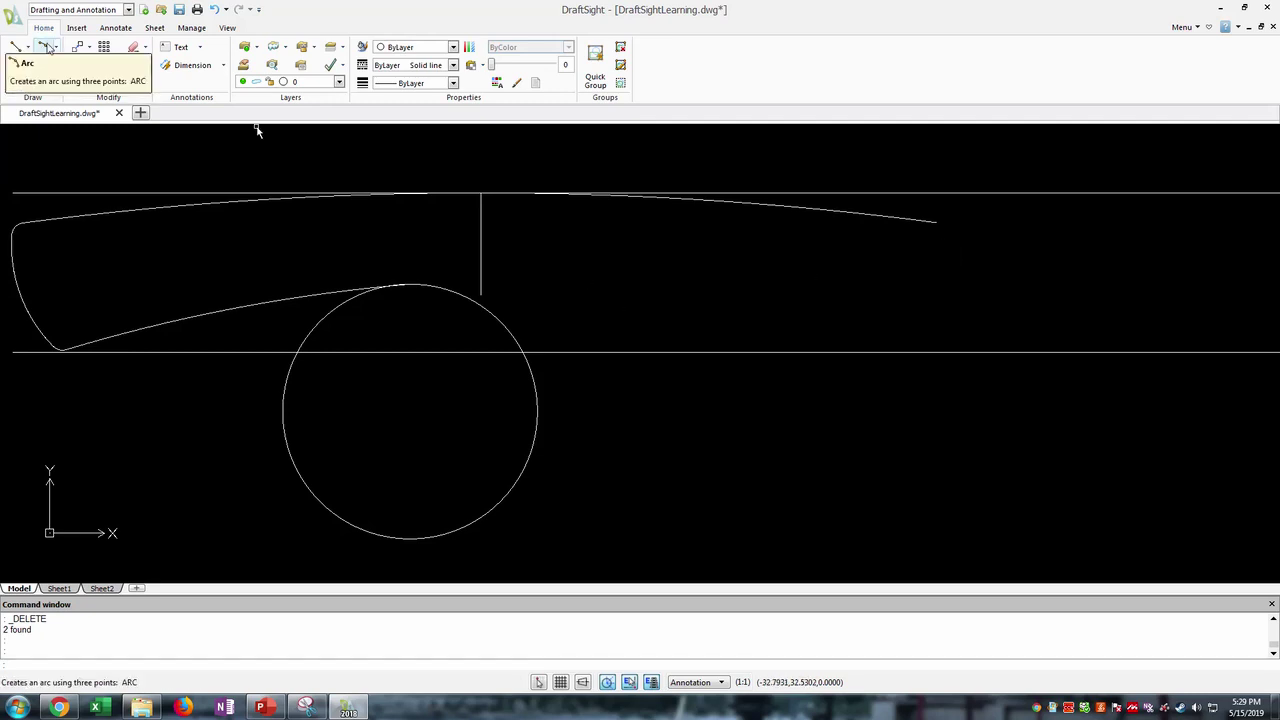
- Draw a three-point arc from the right end of the upper right arc, curving down toward the lower horizontal line
{"action": "left_click", "coordinate": [44, 48]}
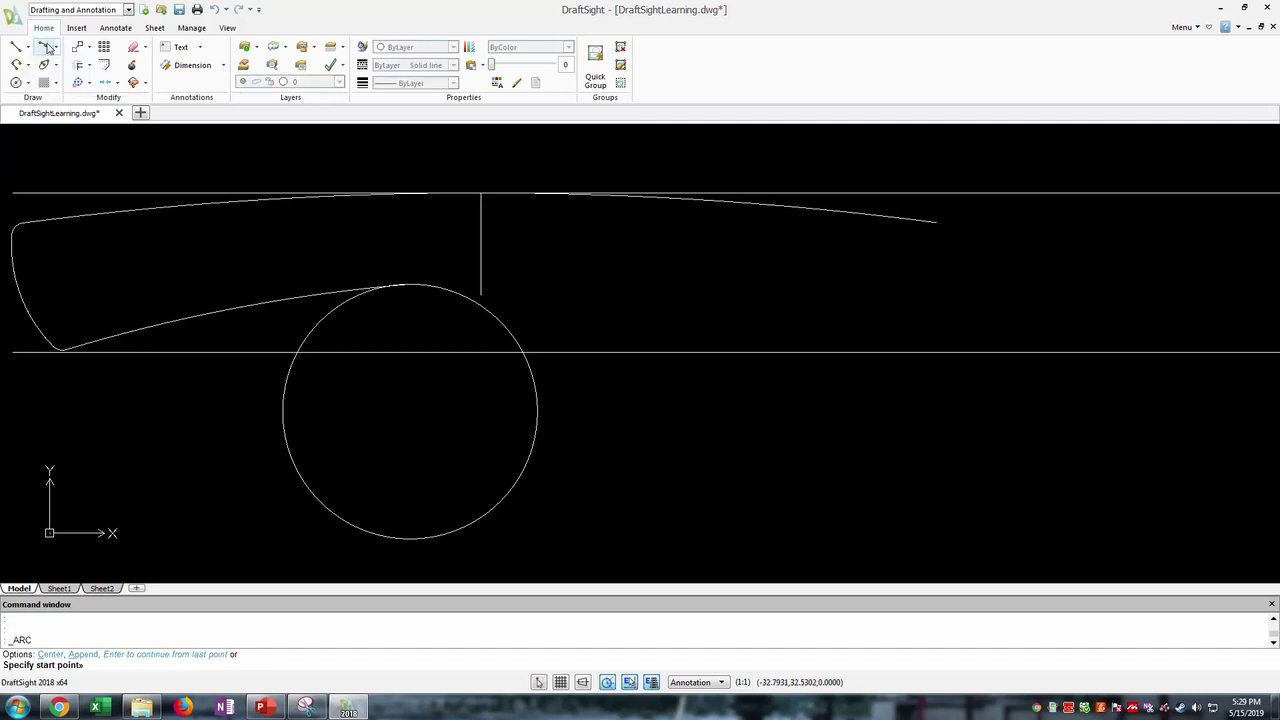
{"action": "left_click", "coordinate": [936, 222]}
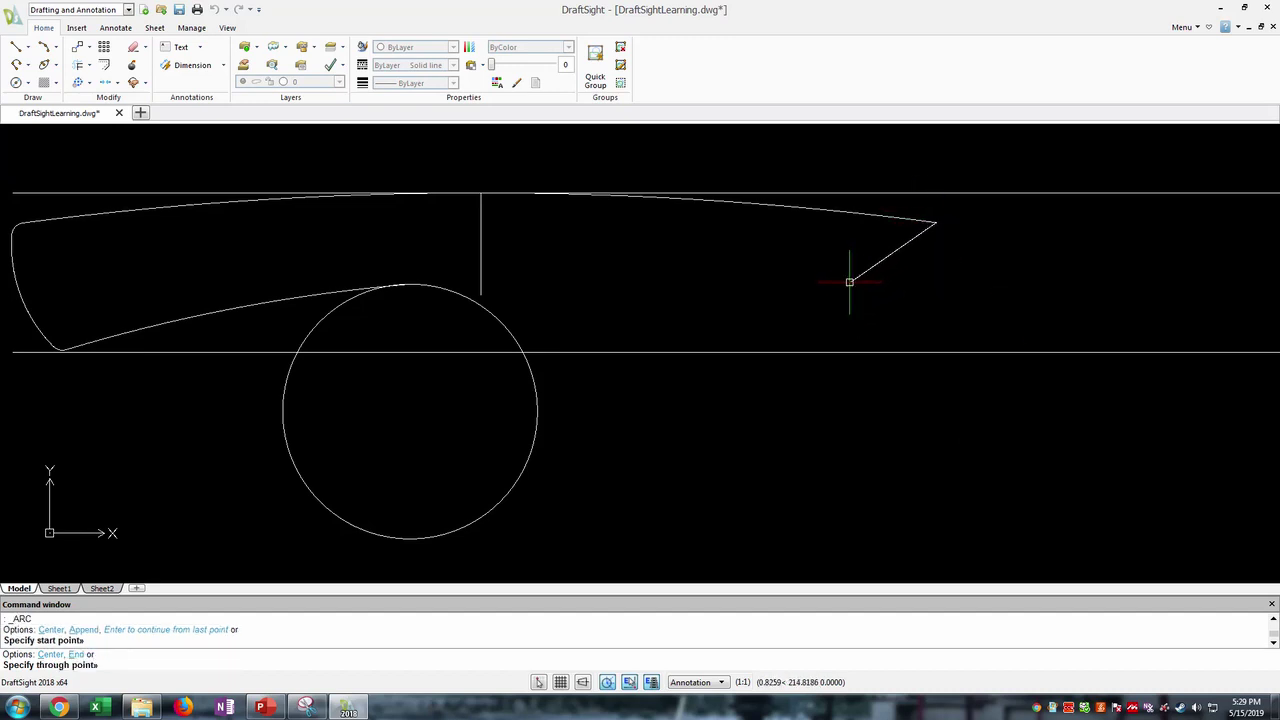
{"action": "left_click", "coordinate": [850, 281]}
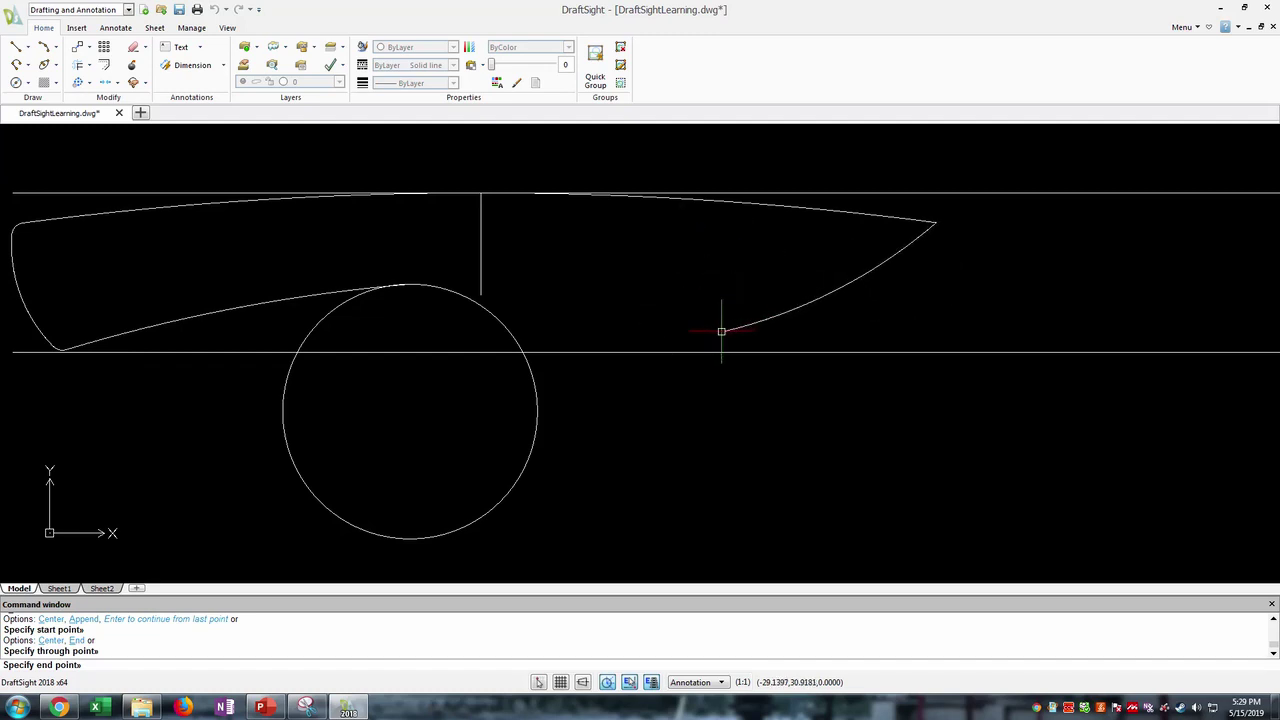
{"action": "left_click", "coordinate": [780, 326]}
- Stretch the midpoint of the new tip arc outward to the right to give it a deeper curve
{"action": "left_click", "coordinate": [868, 277]}
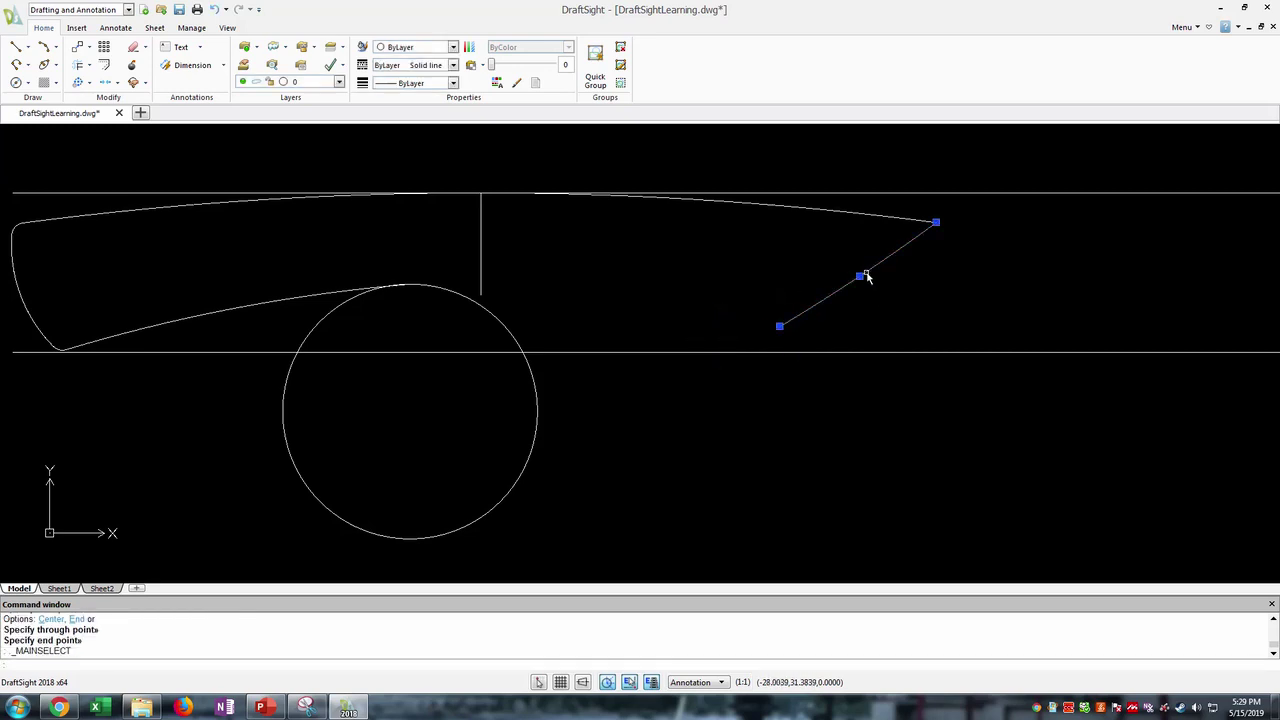
{"action": "left_click", "coordinate": [860, 277]}
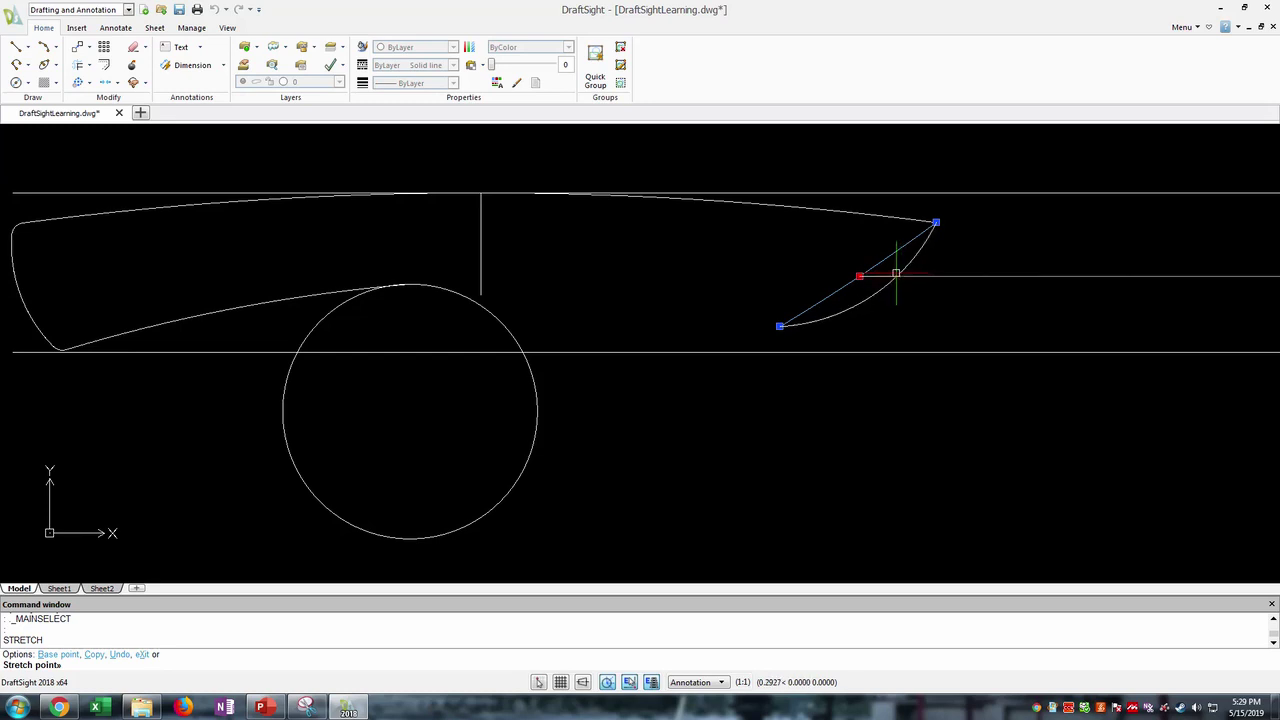
{"action": "left_click", "coordinate": [900, 272]}
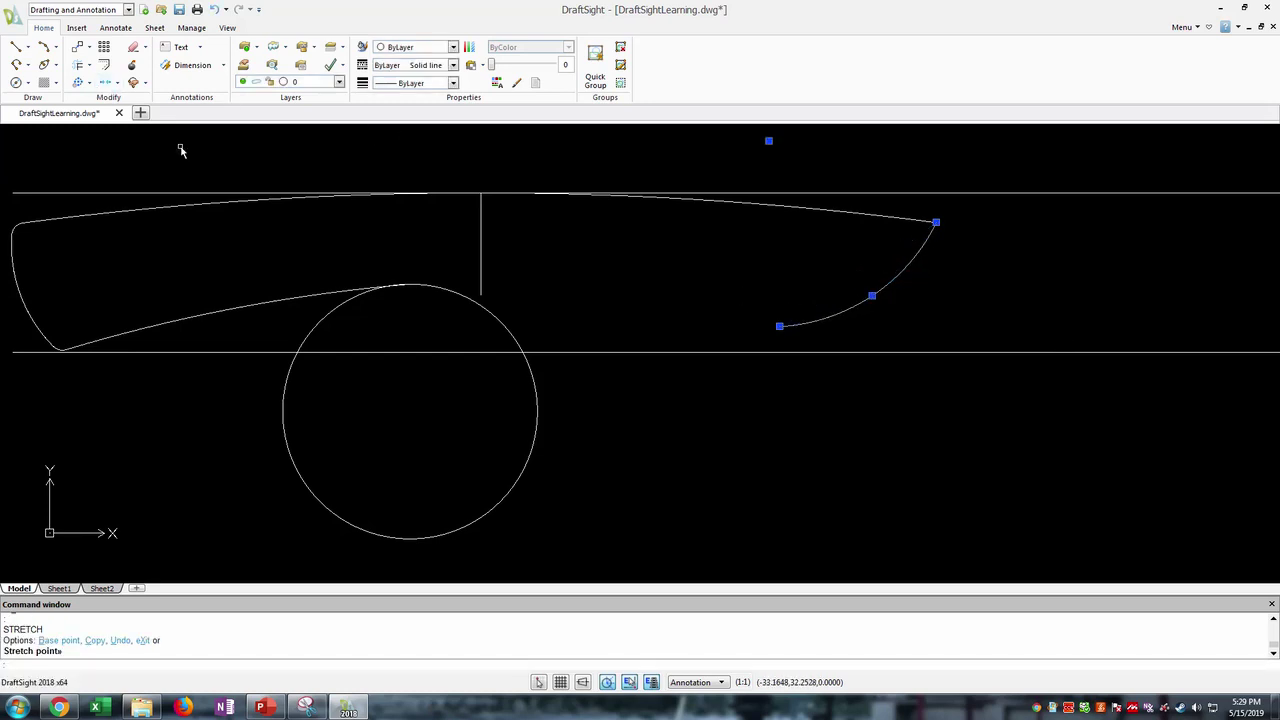
{"action": "key", "text": "Escape"}
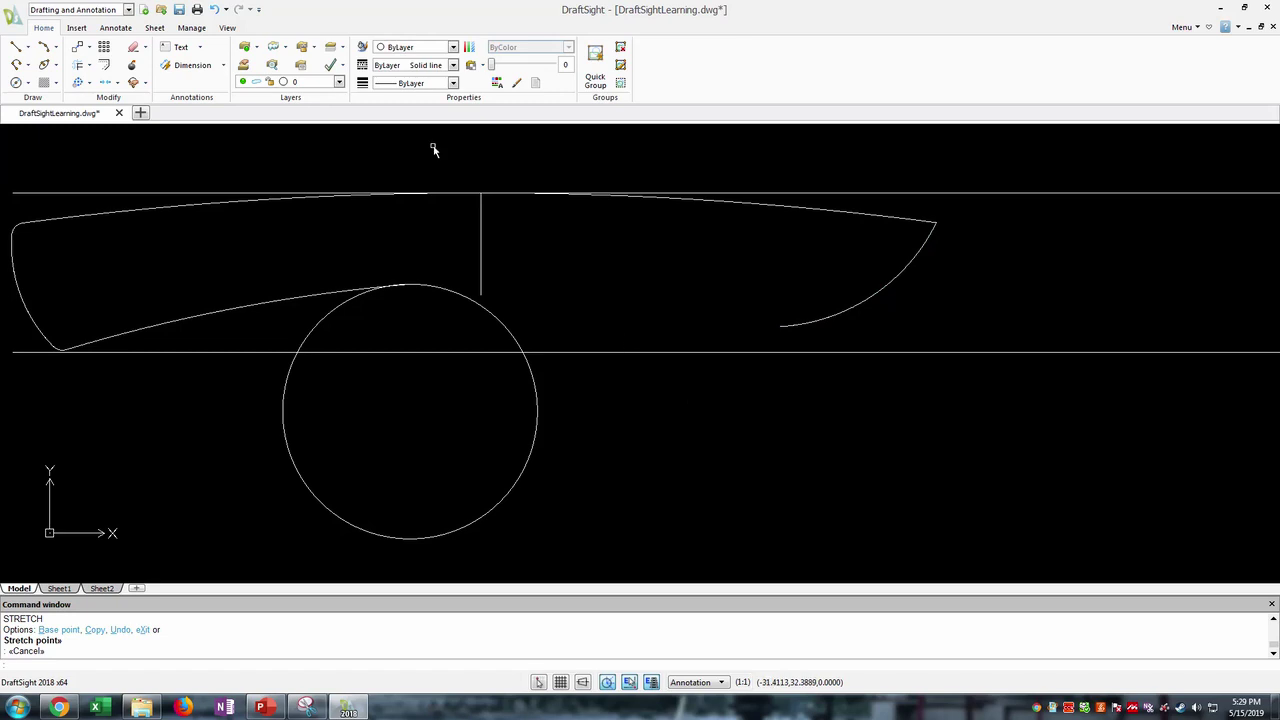
- Draw a horizontal line from the lower end of the tip arc leftward to the circle
{"action": "left_click", "coordinate": [15, 47]}
{"action": "scroll", "coordinate": [785, 328], "scroll_direction": "up", "scroll_amount": 5}
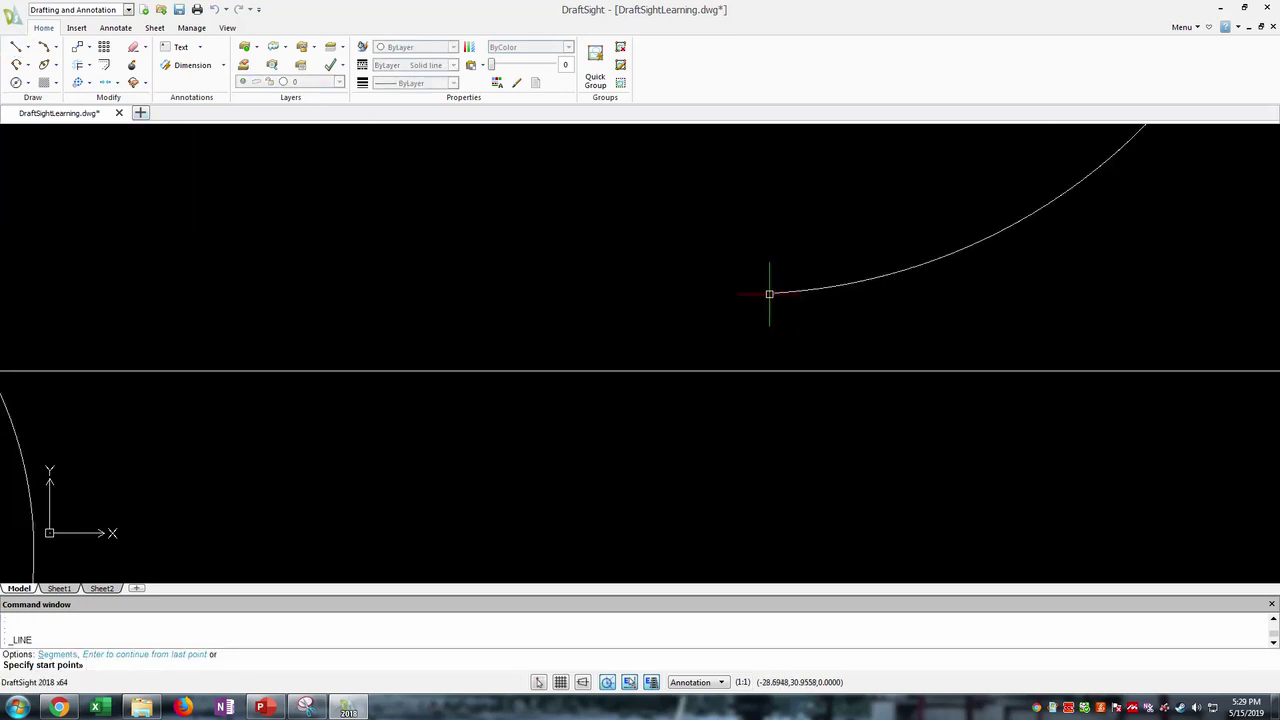
{"action": "left_click", "coordinate": [769, 294]}
{"action": "scroll", "coordinate": [366, 260], "scroll_direction": "down", "scroll_amount": 3}
{"action": "middle_click_drag", "start_coordinate": [366, 260], "coordinate": [505, 333]}
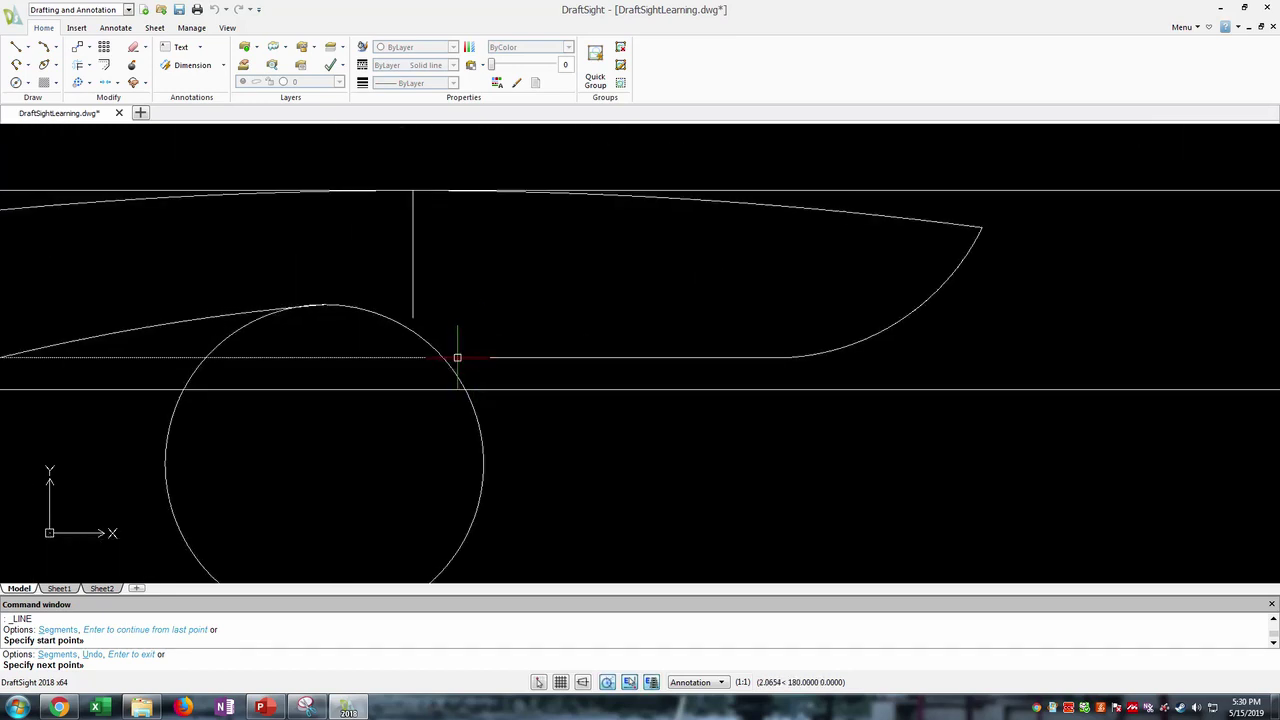
{"action": "left_click", "coordinate": [445, 357]}
{"action": "key", "text": "Escape"}
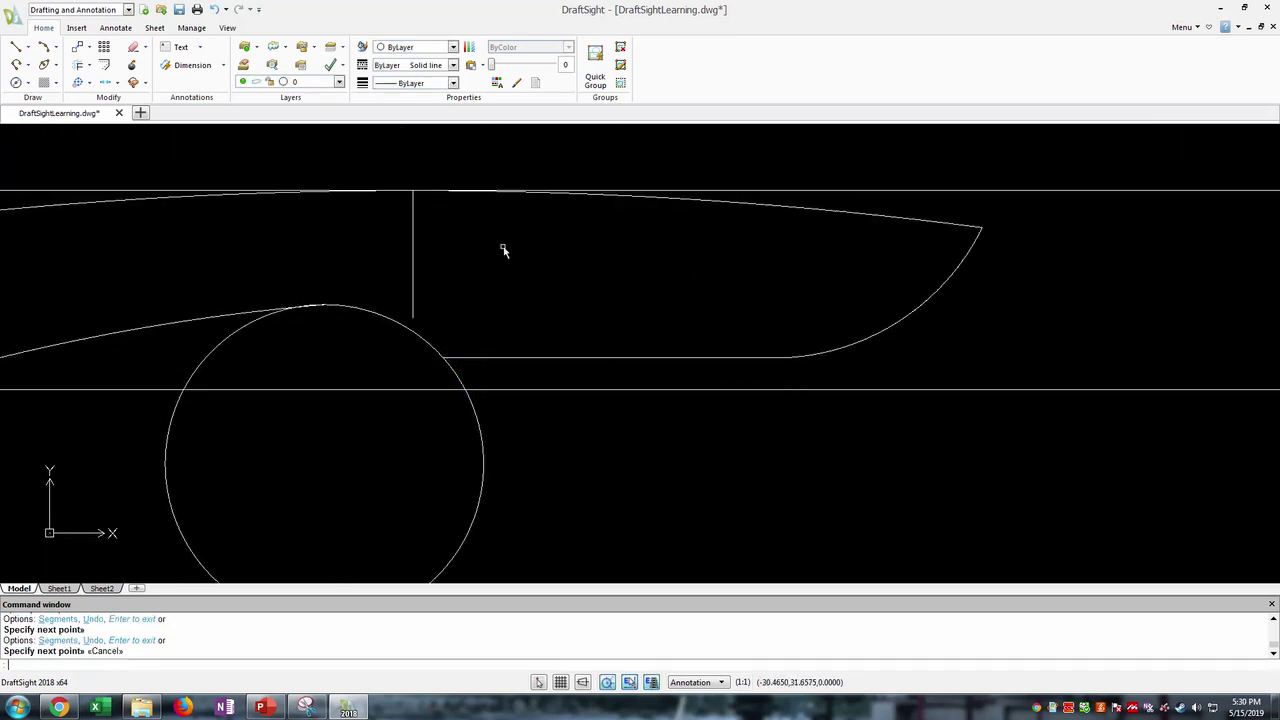
- Draw a vertical reference line from the upper horizontal line down to the profile's bottom edge, just right of the short vertical line
{"action": "scroll", "coordinate": [503, 250], "scroll_direction": "down", "scroll_amount": 2}
{"action": "scroll", "coordinate": [711, 323], "scroll_direction": "down", "scroll_amount": 2}
{"action": "scroll", "coordinate": [703, 343], "scroll_direction": "up", "scroll_amount": 4}
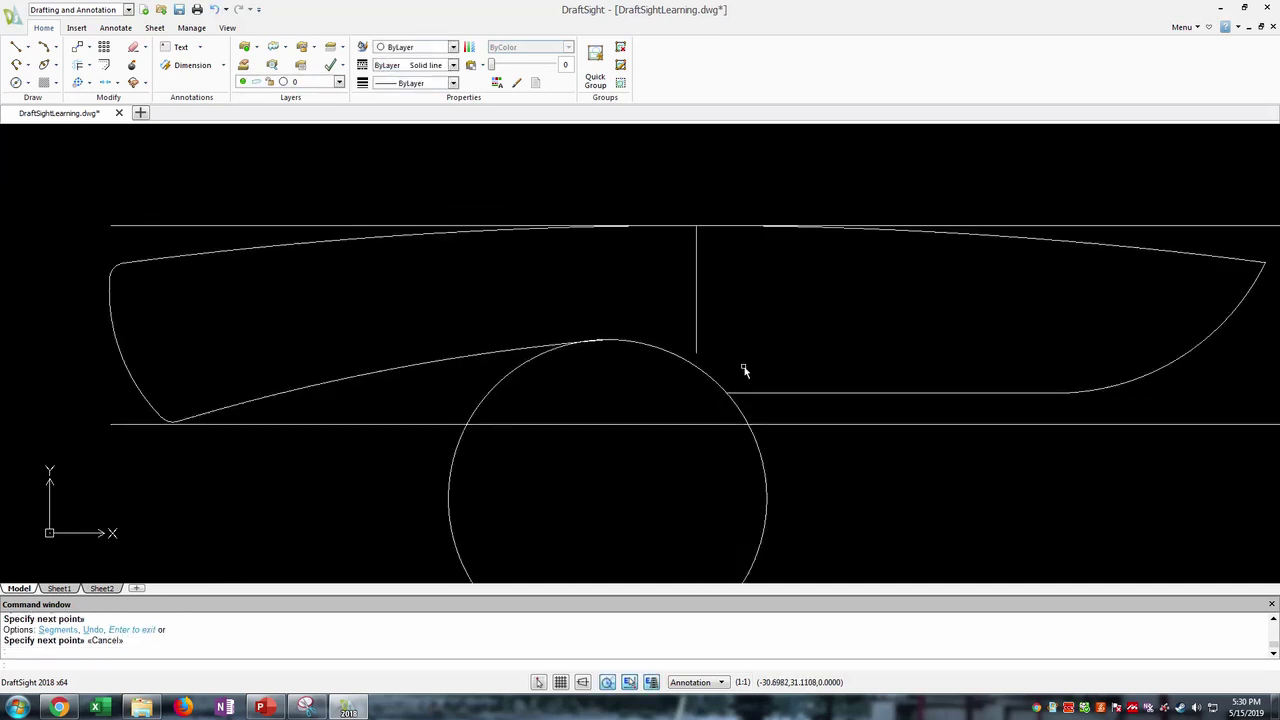
{"action": "mouse_move", "coordinate": [744, 371]}
{"action": "middle_mouse_down"}
{"action": "mouse_move", "coordinate": [663, 289]}
{"action": "mouse_move", "coordinate": [577, 265]}
{"action": "middle_mouse_up"}
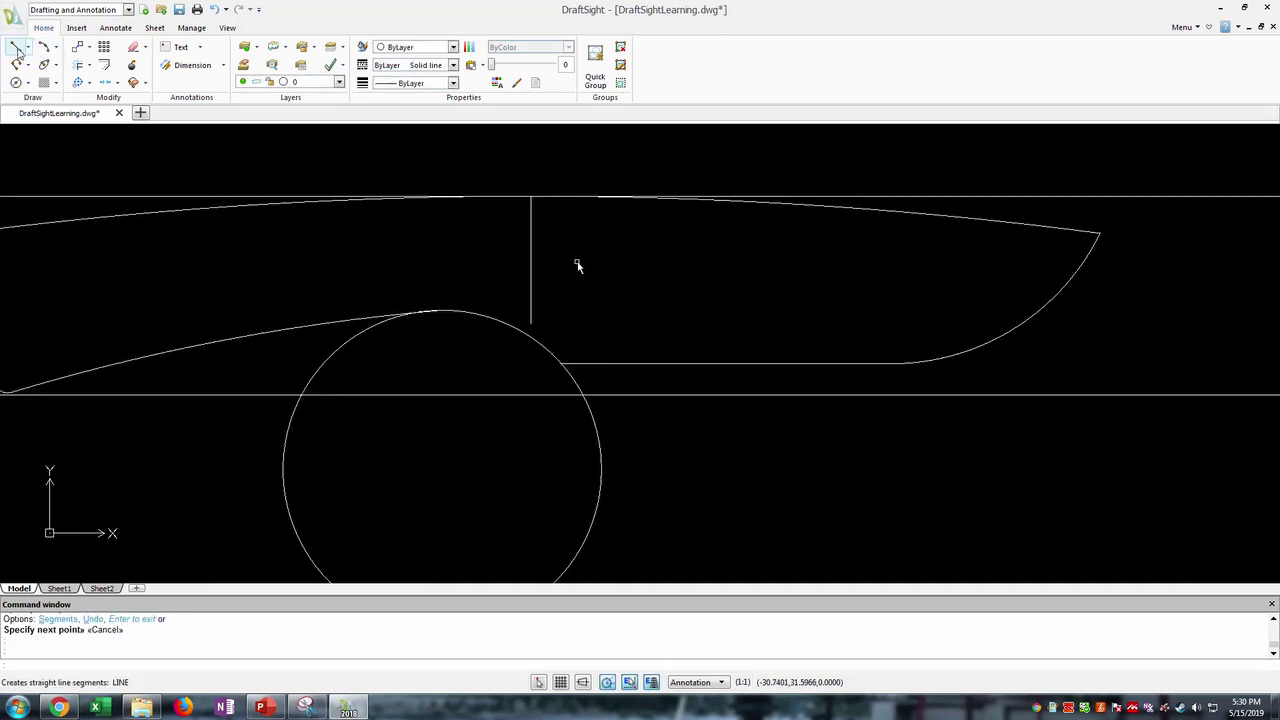
{"action": "key", "text": "Return"}
{"action": "left_click", "coordinate": [582, 197]}
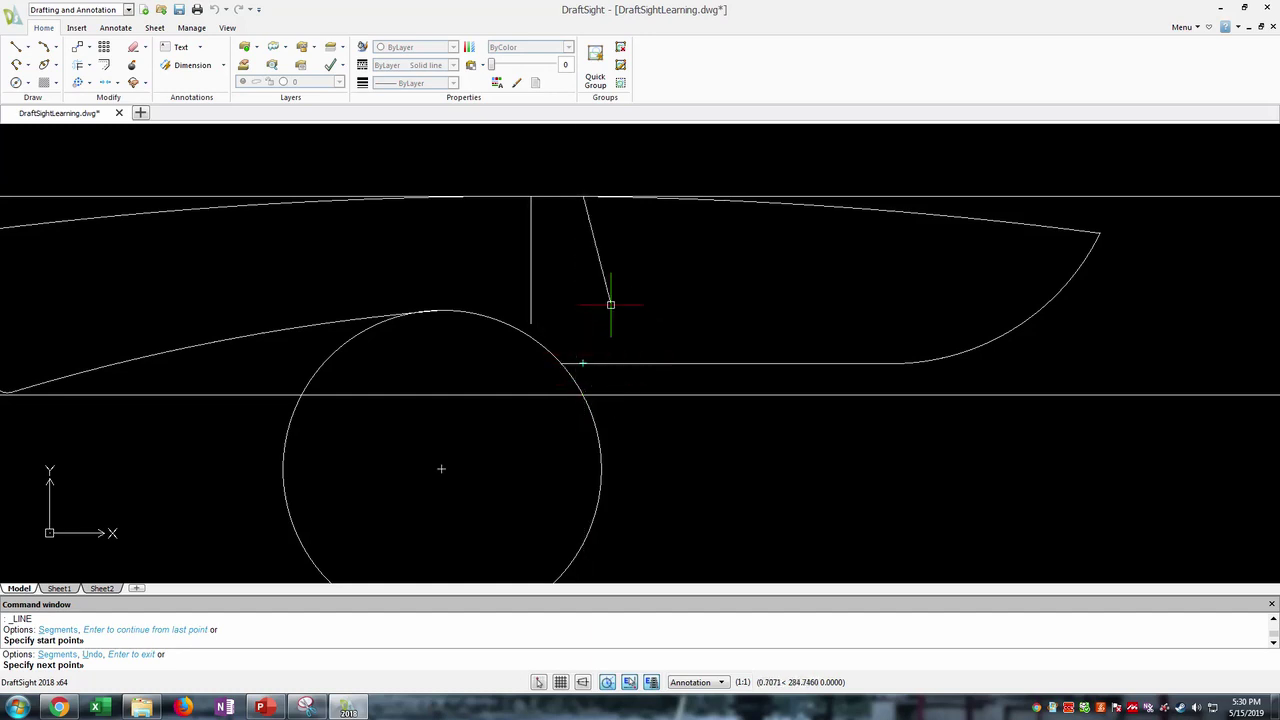
{"action": "left_click", "coordinate": [583, 363]}
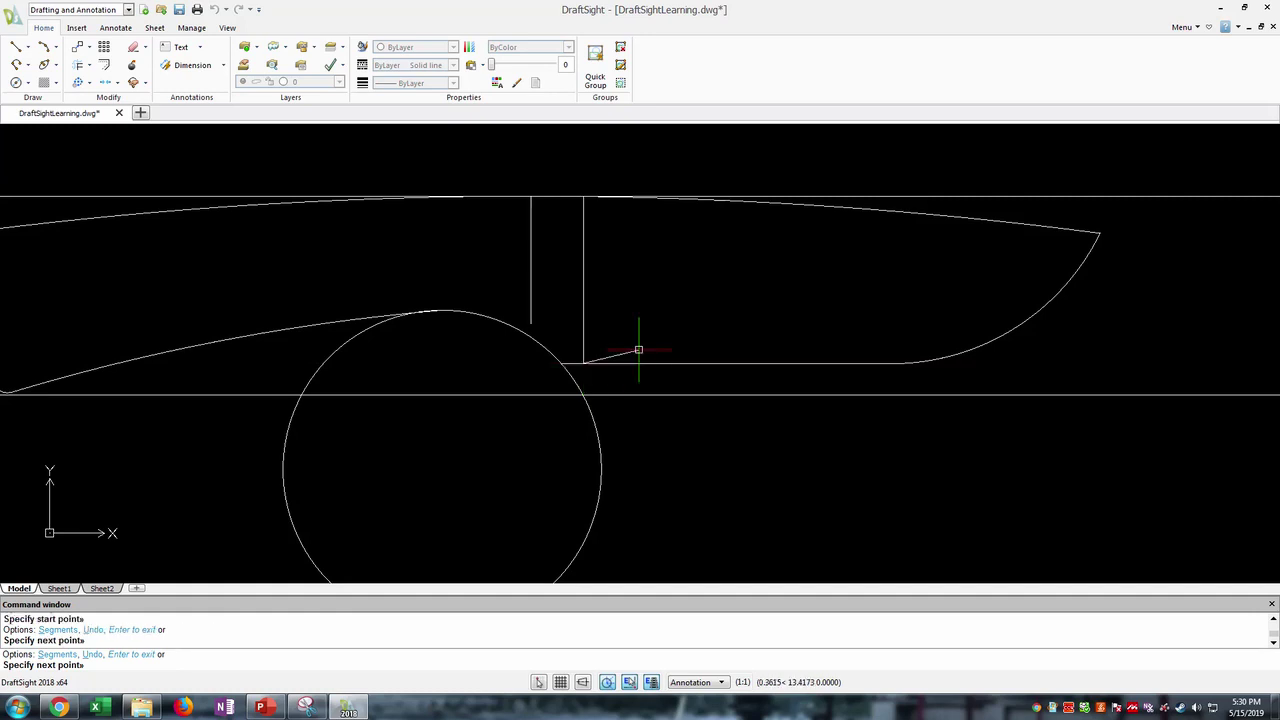
{"action": "key", "text": "Escape"}
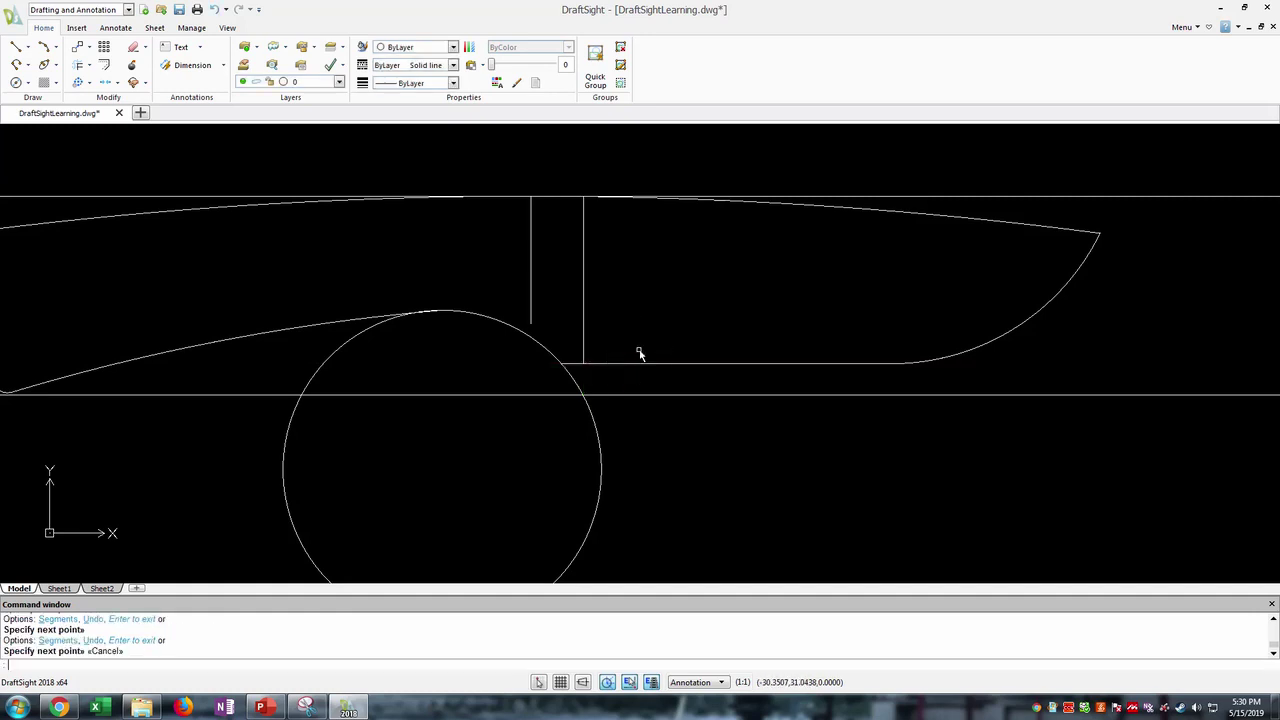
- Add a linear dimension for the height of the vertical reference line, placed to its right
{"action": "left_click", "coordinate": [115, 28]}
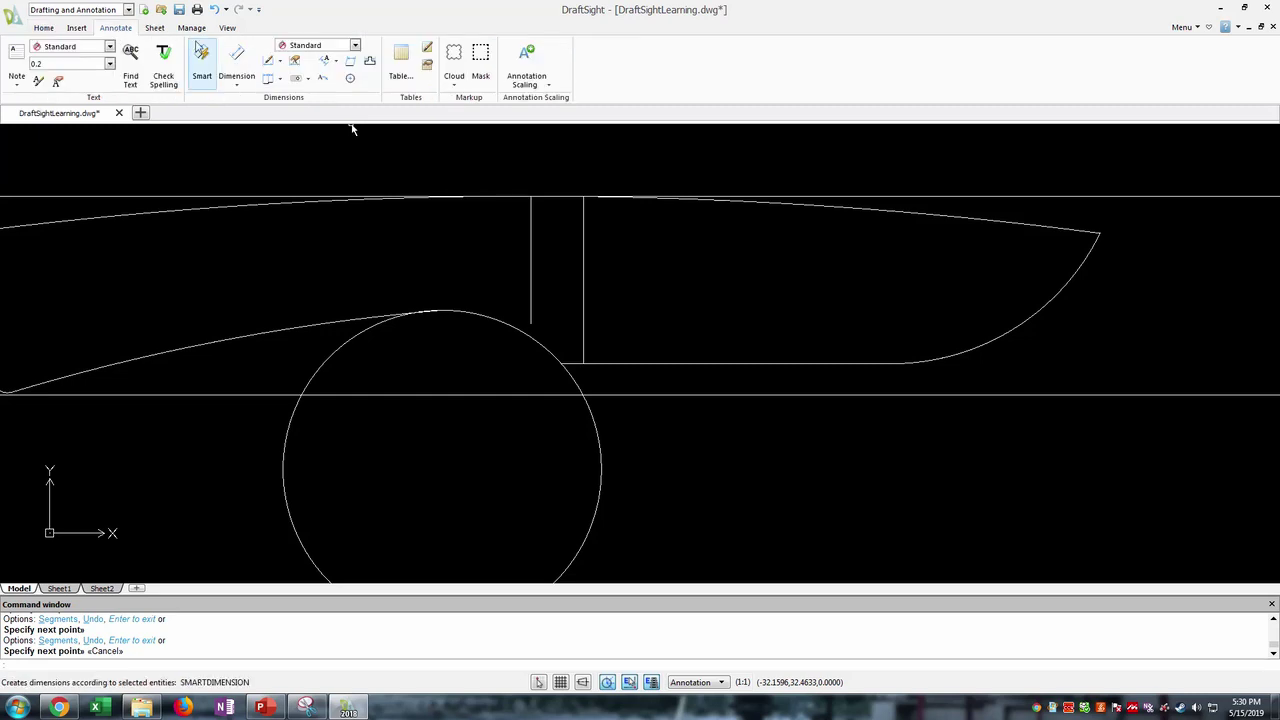
{"action": "left_click", "coordinate": [241, 85]}
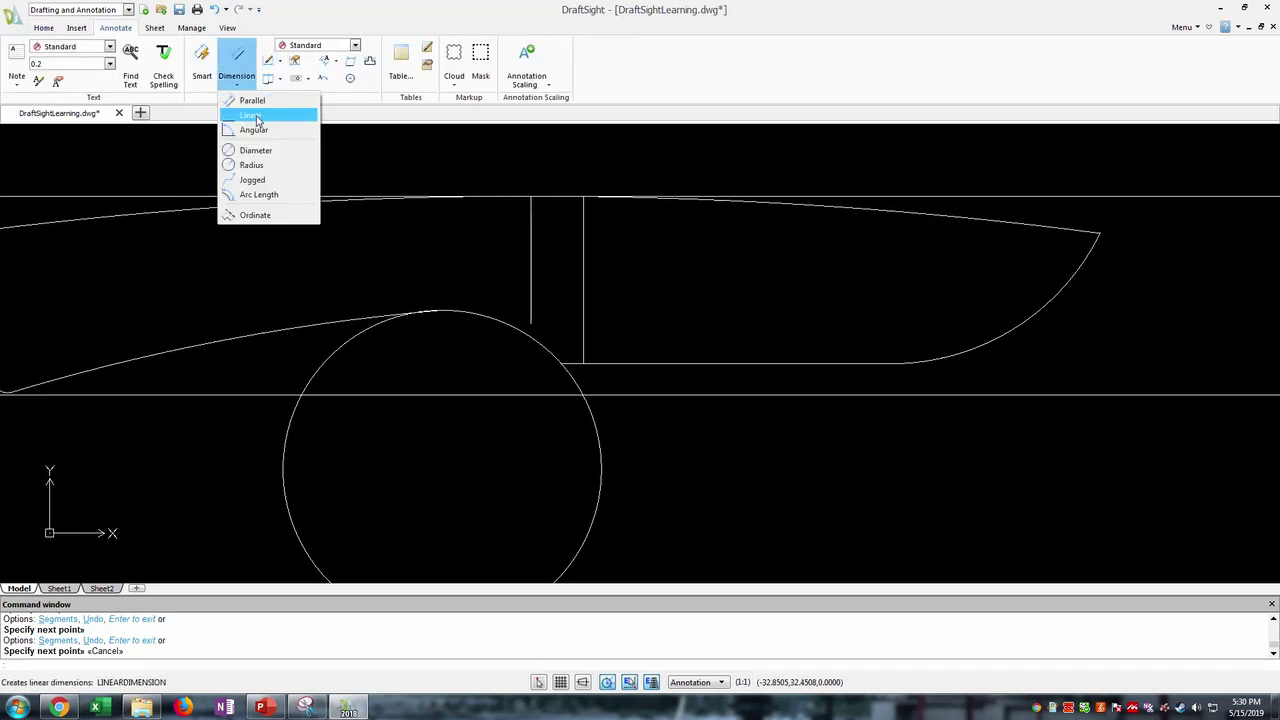
{"action": "left_click", "coordinate": [257, 118]}
{"action": "left_click", "coordinate": [583, 197]}
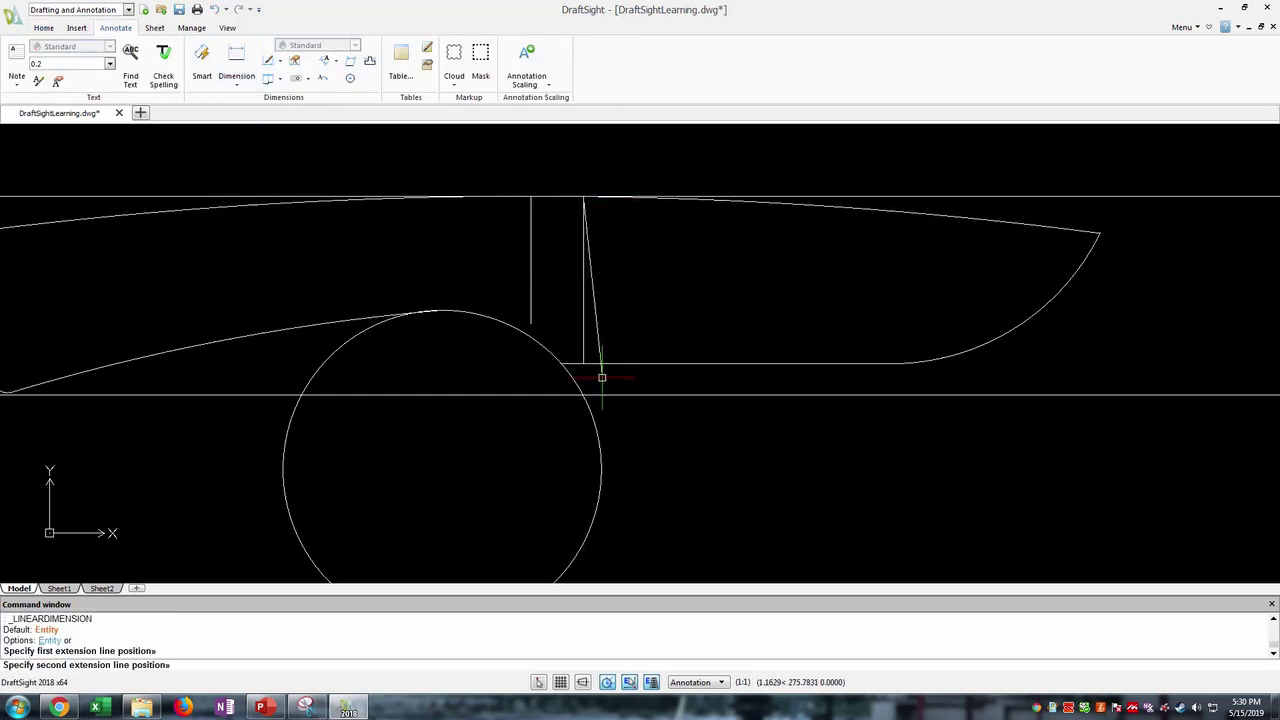
{"action": "left_click", "coordinate": [583, 363]}
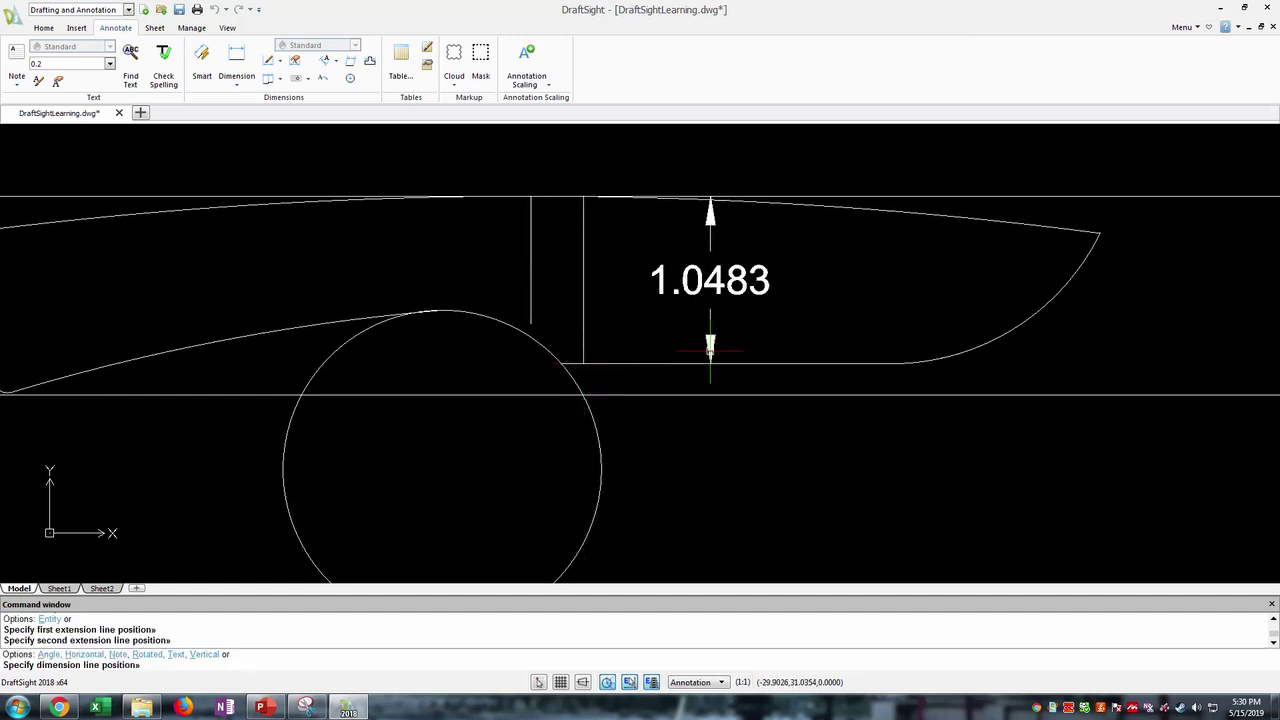
{"action": "left_click", "coordinate": [710, 290]}
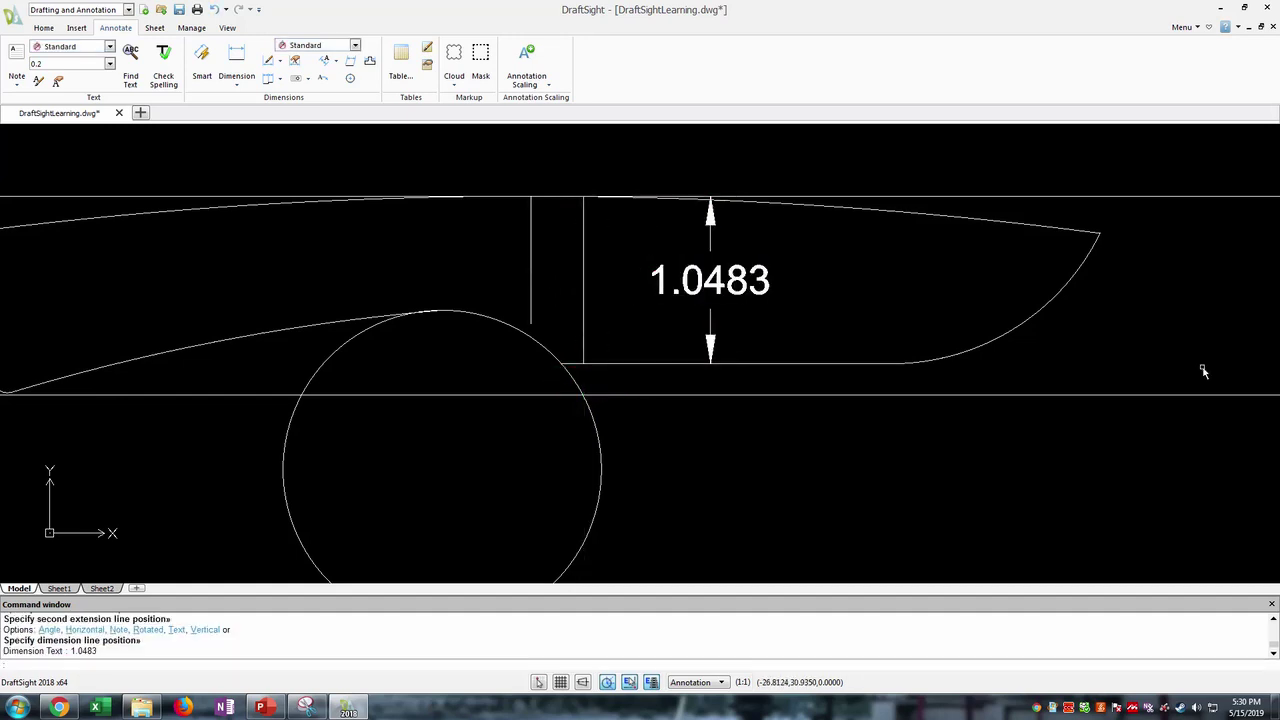
- Delete the linear dimension and the vertical reference line it measures
{"action": "left_click", "coordinate": [713, 292]}
{"action": "key", "text": "Delete"}
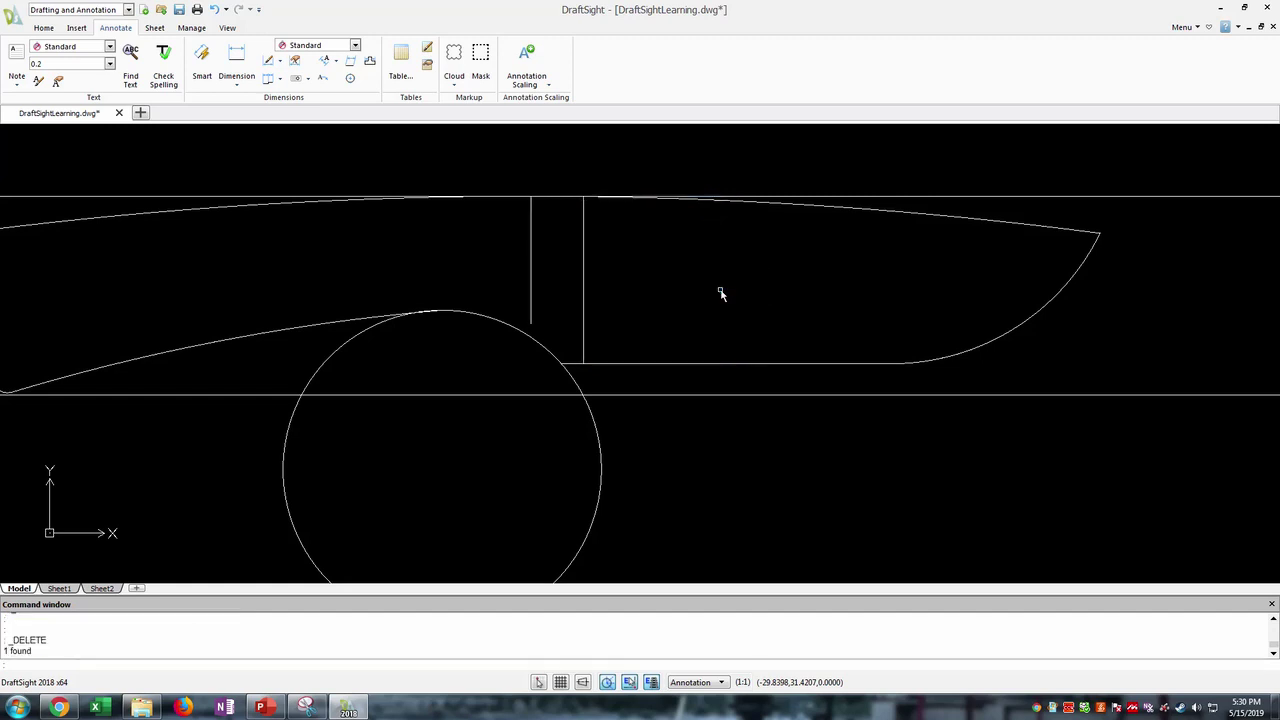
{"action": "left_click", "coordinate": [608, 312]}
{"action": "left_click", "coordinate": [577, 263]}
{"action": "key", "text": "Delete"}
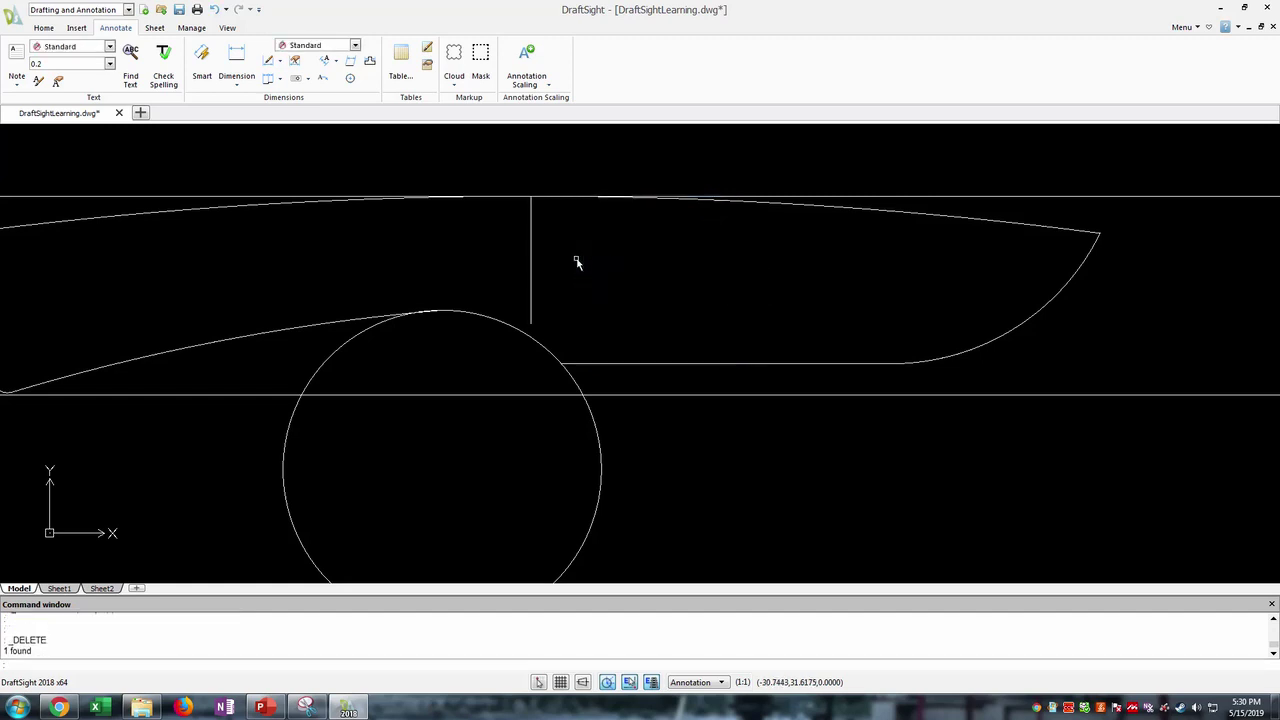
{"action": "scroll", "coordinate": [630, 308], "scroll_direction": "down", "scroll_amount": 1}
{"action": "scroll", "coordinate": [630, 308], "scroll_direction": "down", "scroll_amount": 3}
{"action": "scroll", "coordinate": [623, 329], "scroll_direction": "up", "scroll_amount": 4}
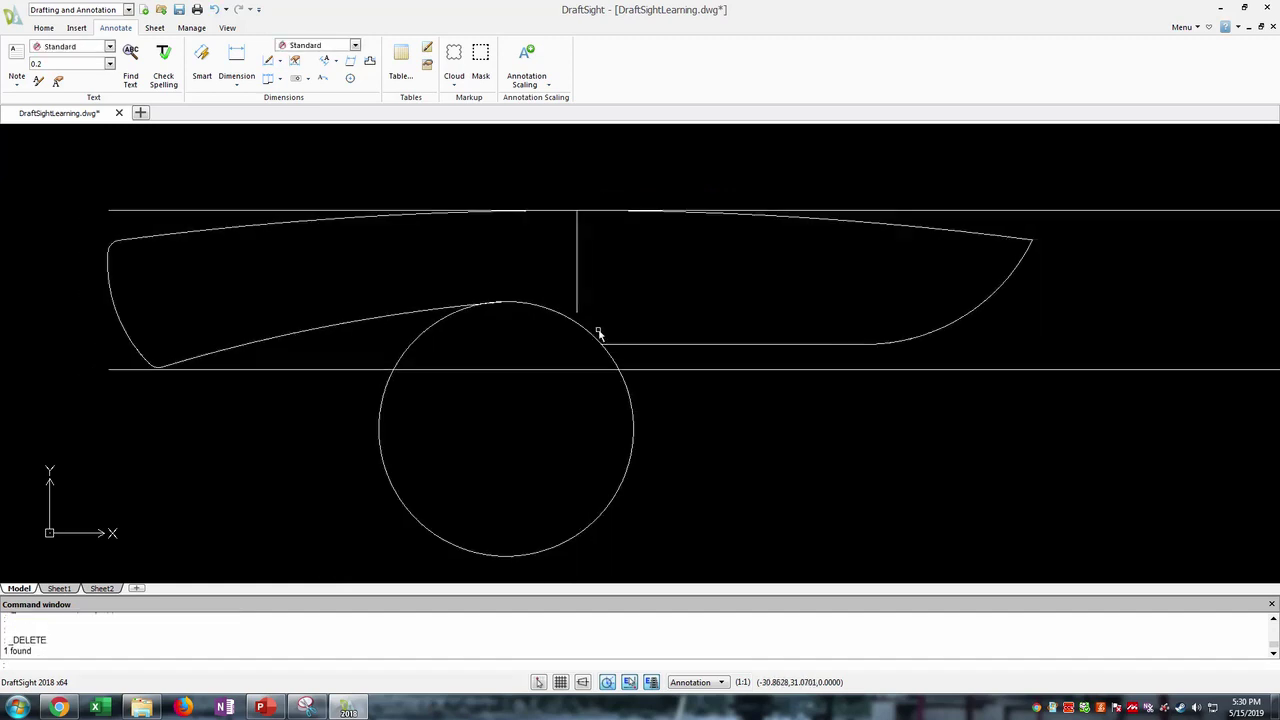
{"action": "scroll", "coordinate": [563, 339], "scroll_direction": "up", "scroll_amount": 1}
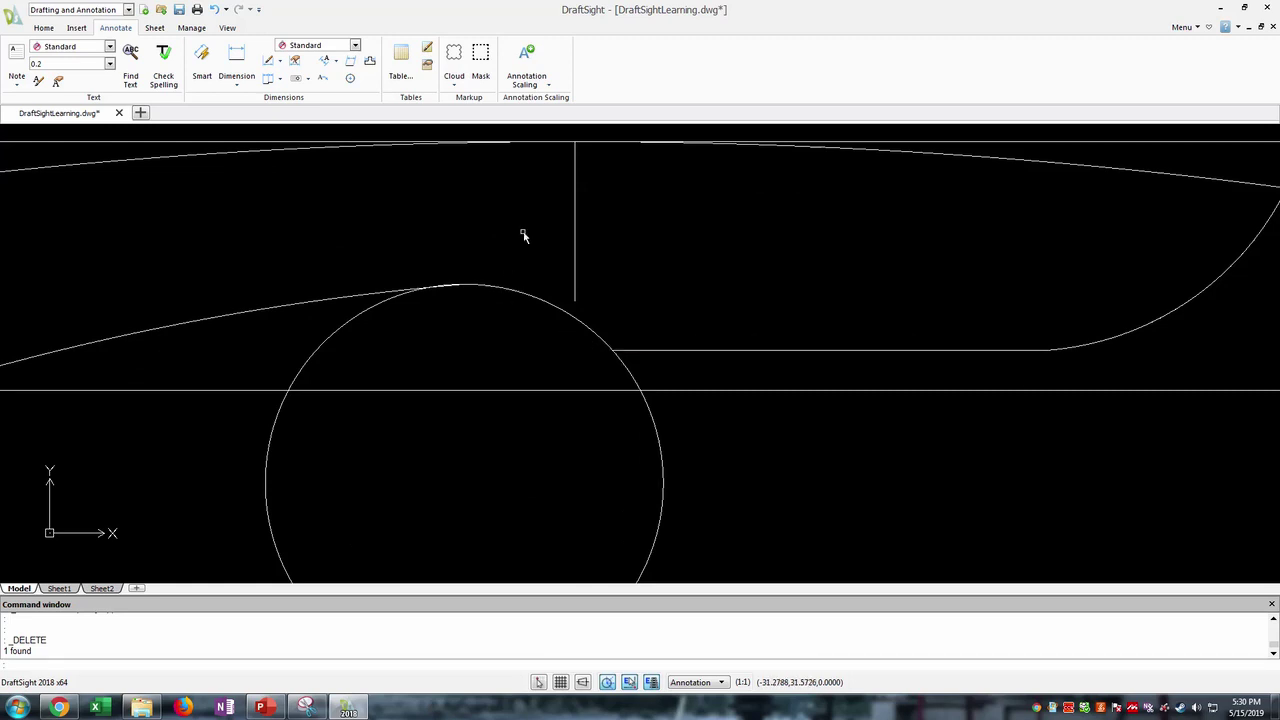
{"action": "left_click", "coordinate": [586, 223]}
{"action": "left_click", "coordinate": [574, 212]}
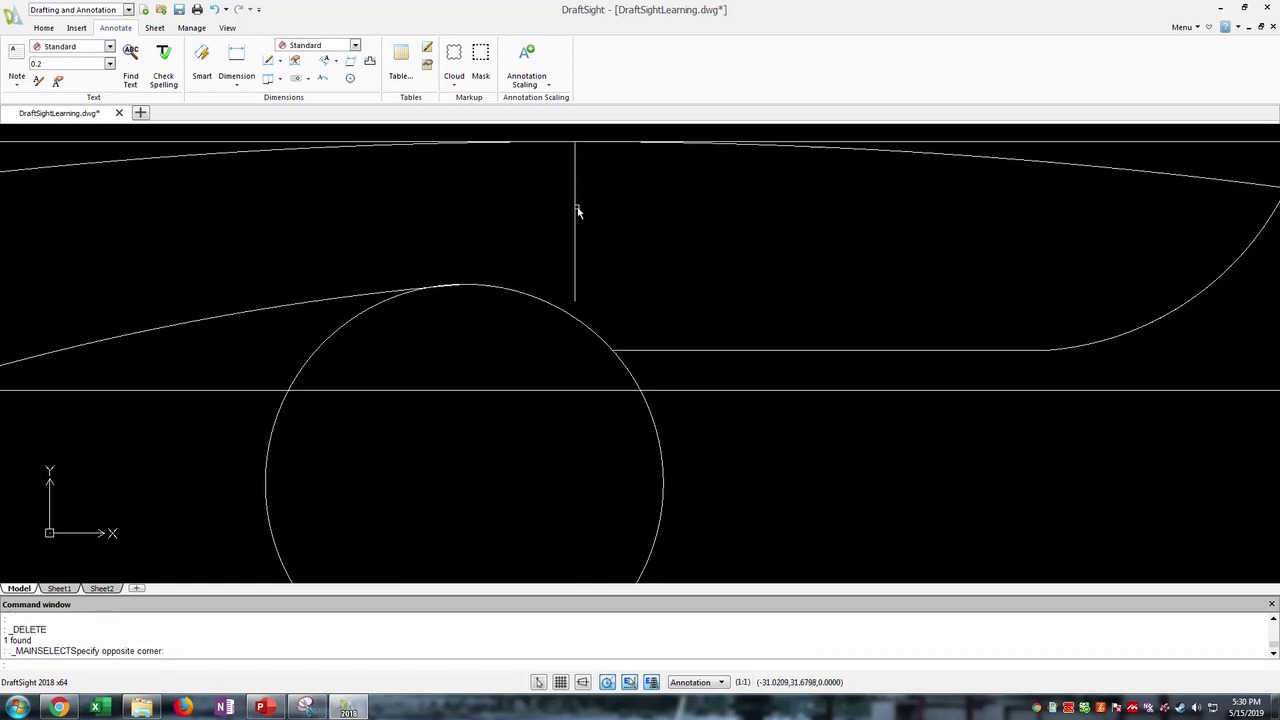
{"action": "left_click", "coordinate": [586, 223]}
{"action": "left_click", "coordinate": [577, 220]}
{"action": "scroll", "coordinate": [596, 231], "scroll_direction": "down", "scroll_amount": 3}
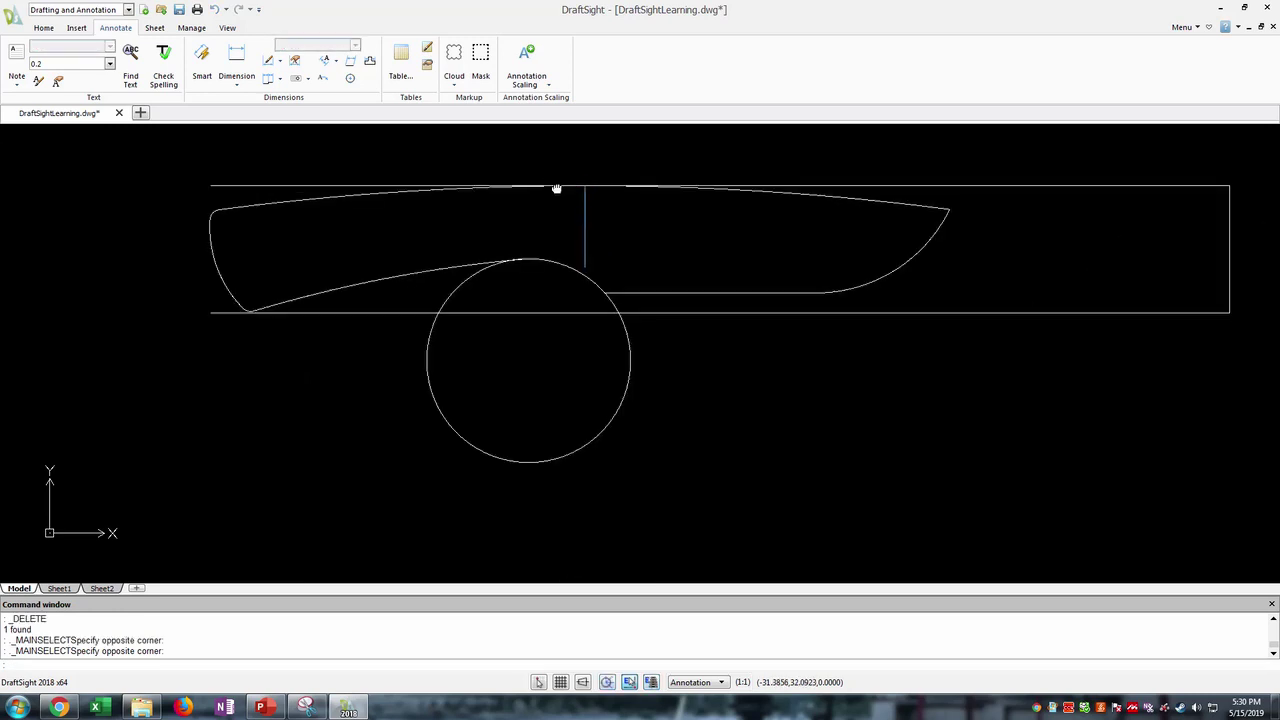
{"action": "scroll", "coordinate": [632, 308], "scroll_direction": "up", "scroll_amount": 3}
{"action": "key", "text": "Escape"}
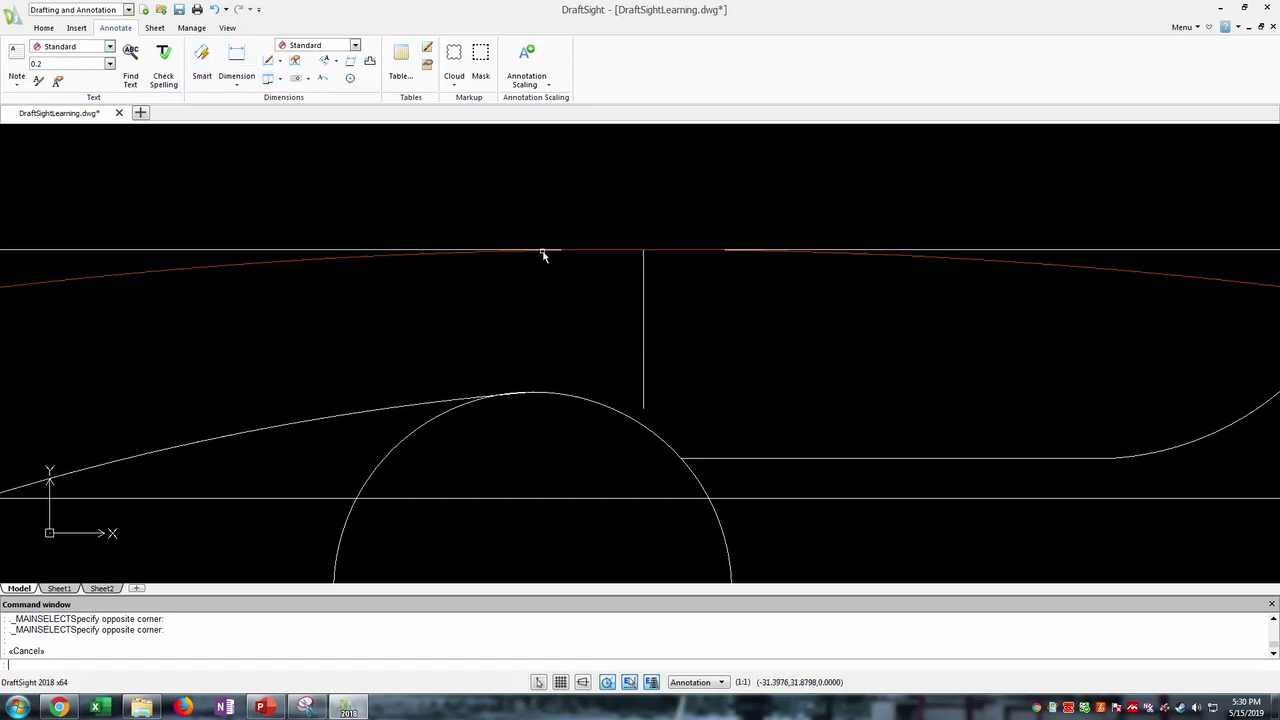
- Draw a three-point arc from the upper horizontal line through a point on the short vertical line to the circle, bulging right
{"action": "left_click", "coordinate": [43, 27]}
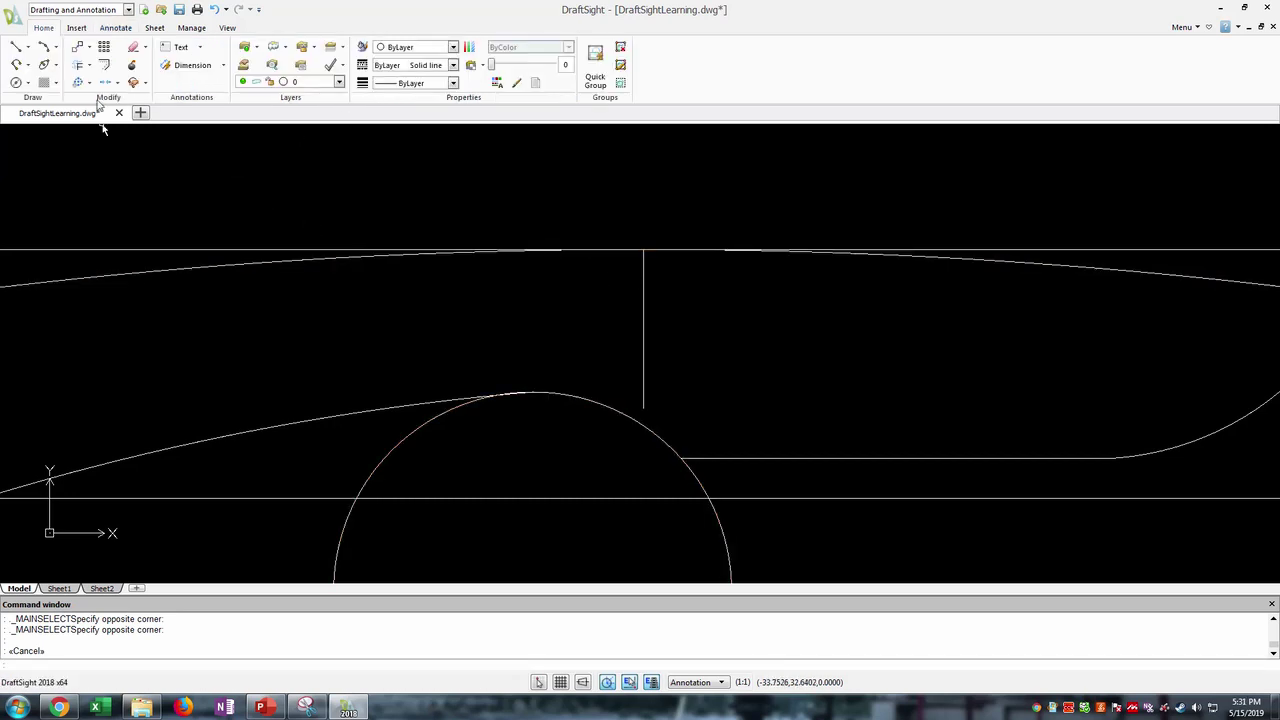
{"action": "left_click", "coordinate": [43, 47]}
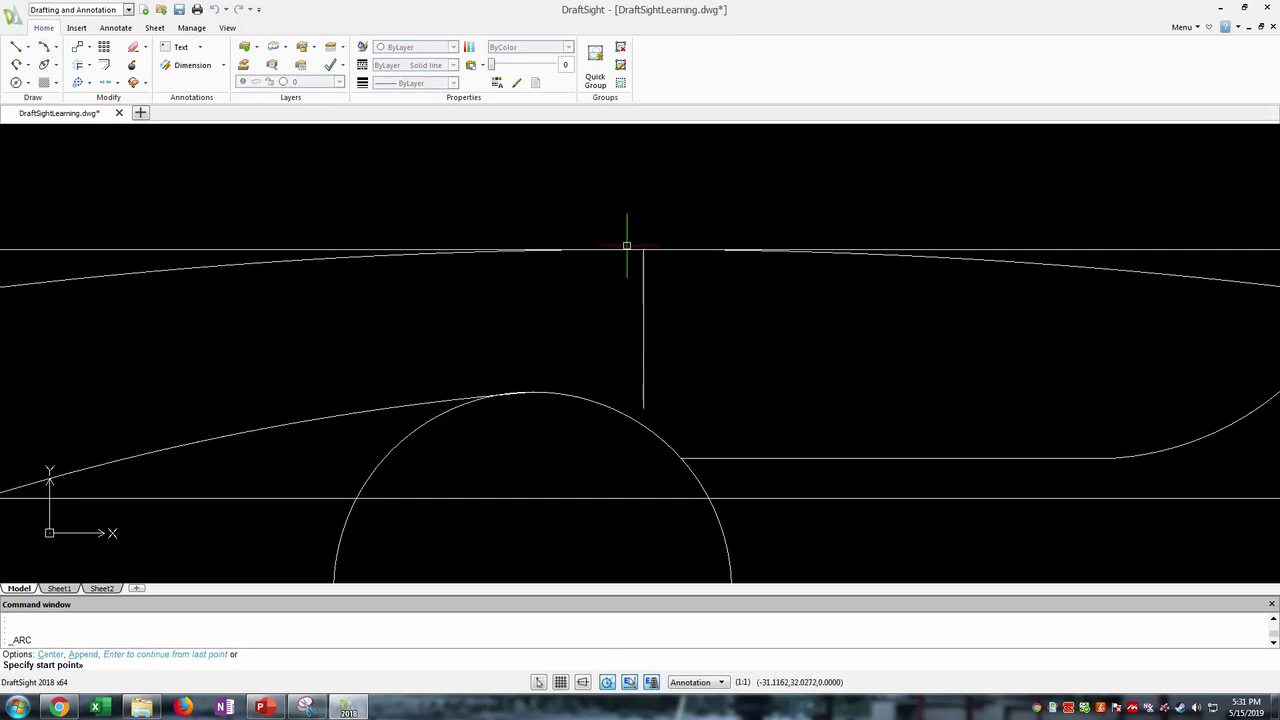
{"action": "left_click", "coordinate": [643, 332]}
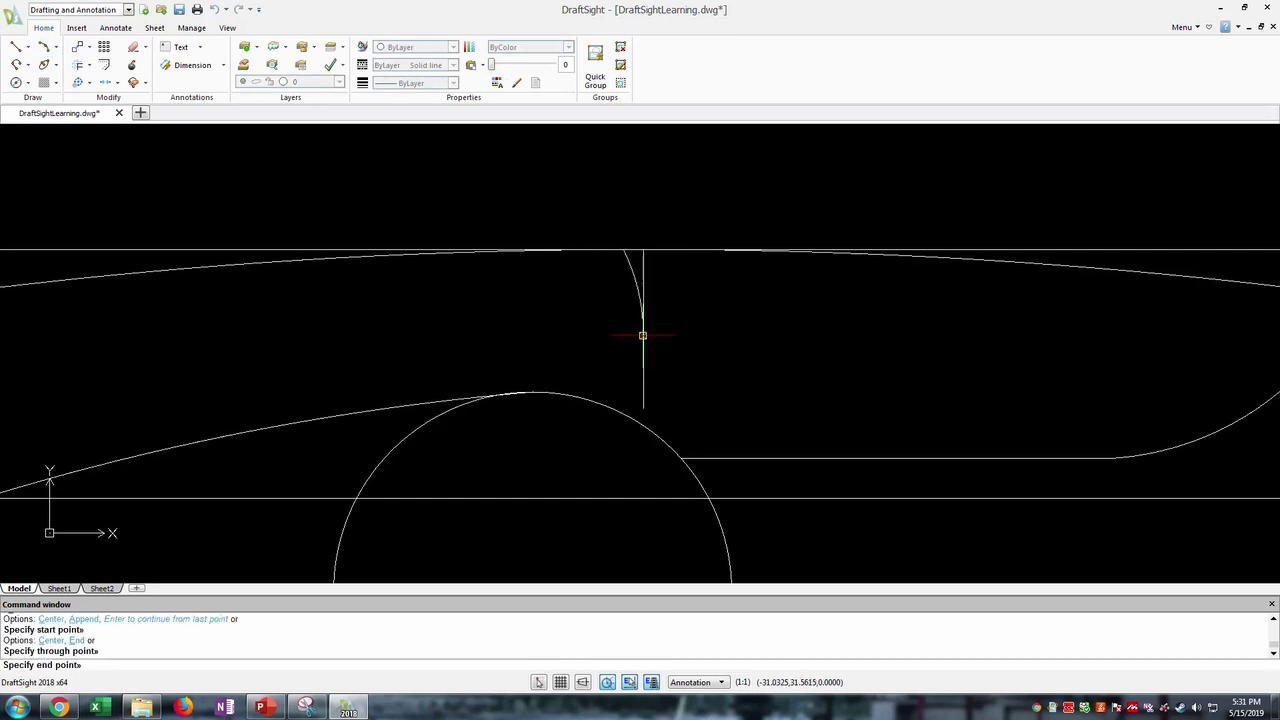
{"action": "left_click", "coordinate": [624, 412]}
{"action": "key", "text": "Escape"}
- Delete the short vertical line touching the new dividing arc
{"action": "left_click", "coordinate": [665, 401]}
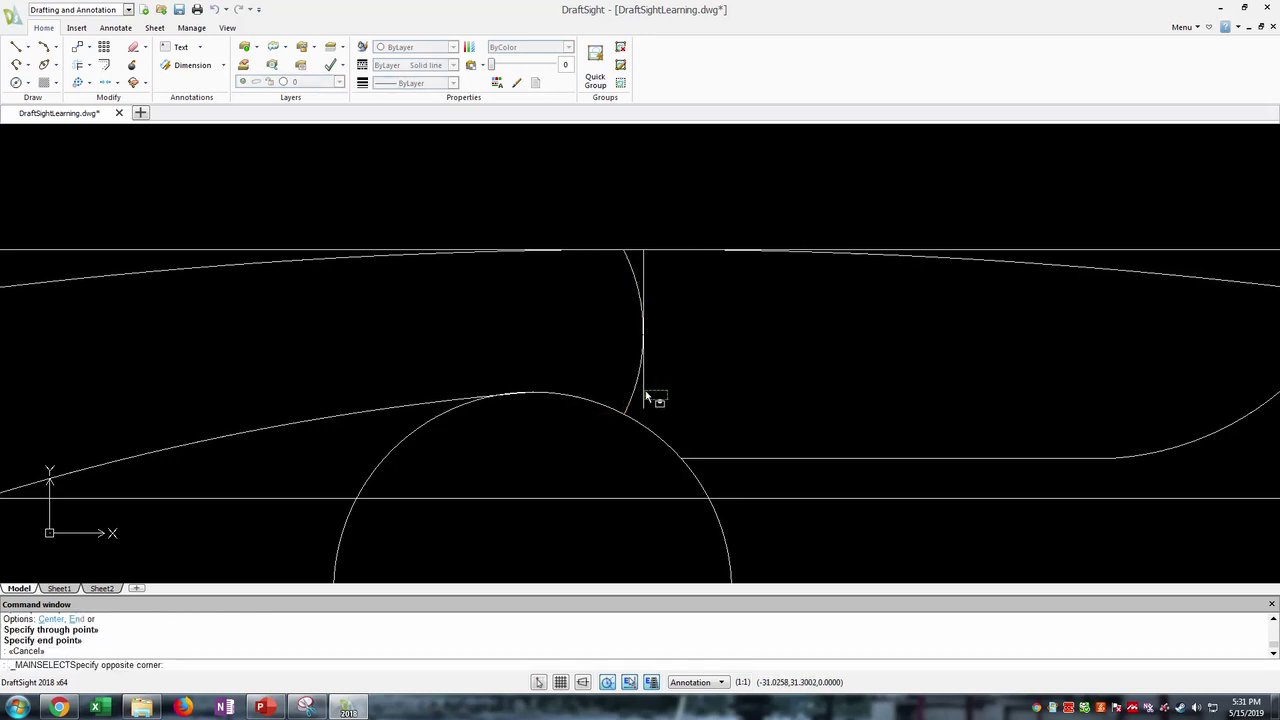
{"action": "left_click", "coordinate": [645, 398]}
{"action": "key", "text": "Delete"}
- Draw a 0.25 horizontal line leftward from the midpoint of the dividing arc
{"action": "left_click", "coordinate": [15, 46]}
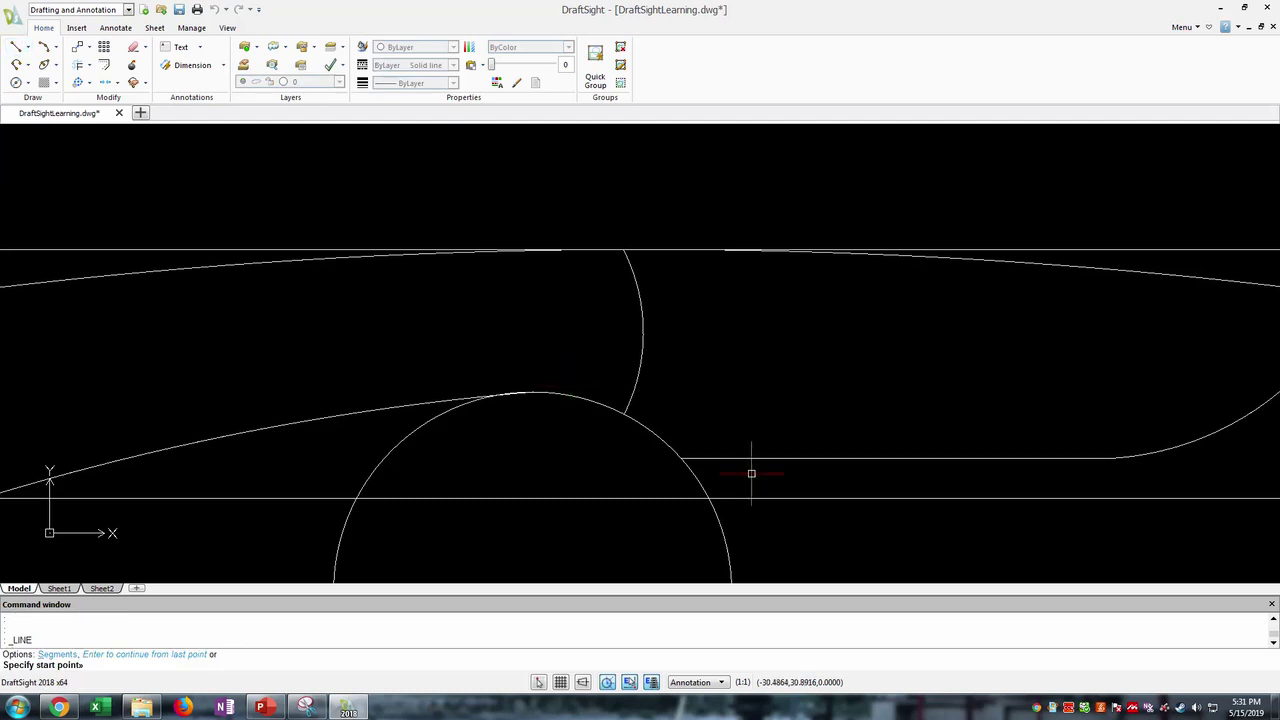
{"action": "left_click", "coordinate": [643, 332]}
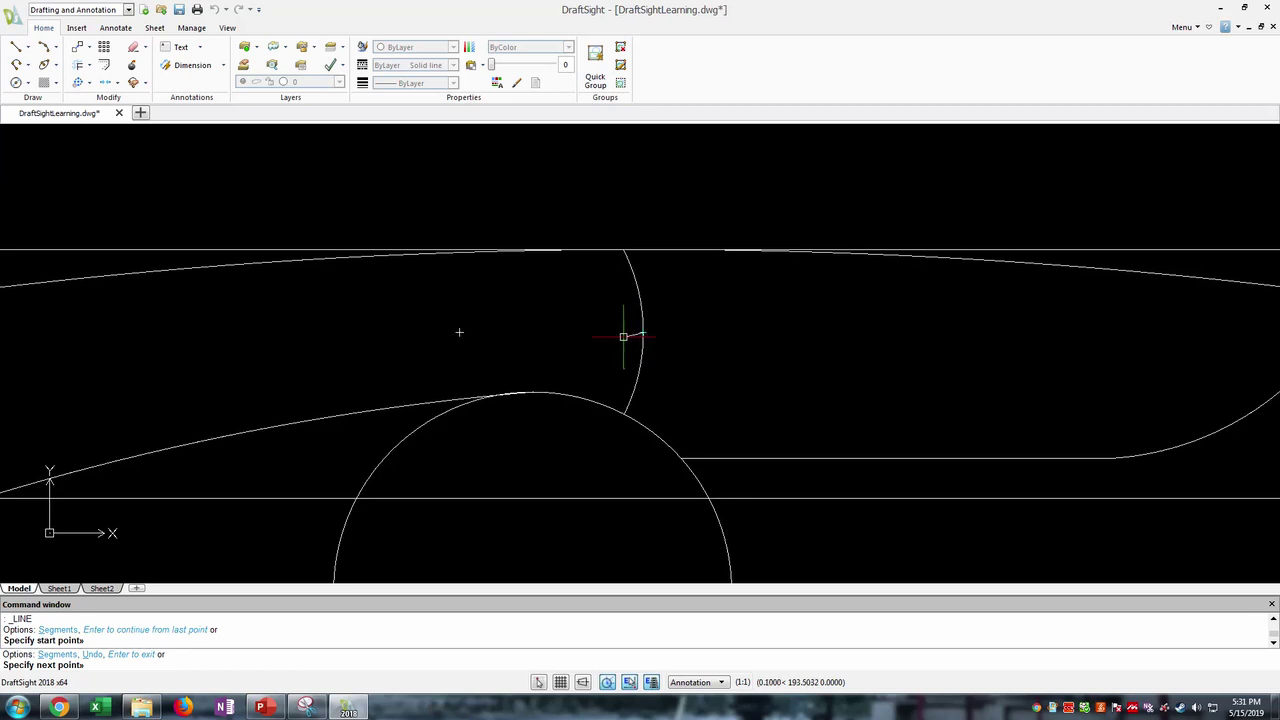
{"action": "type", "text": ".25"}
{"action": "key", "text": "Return"}
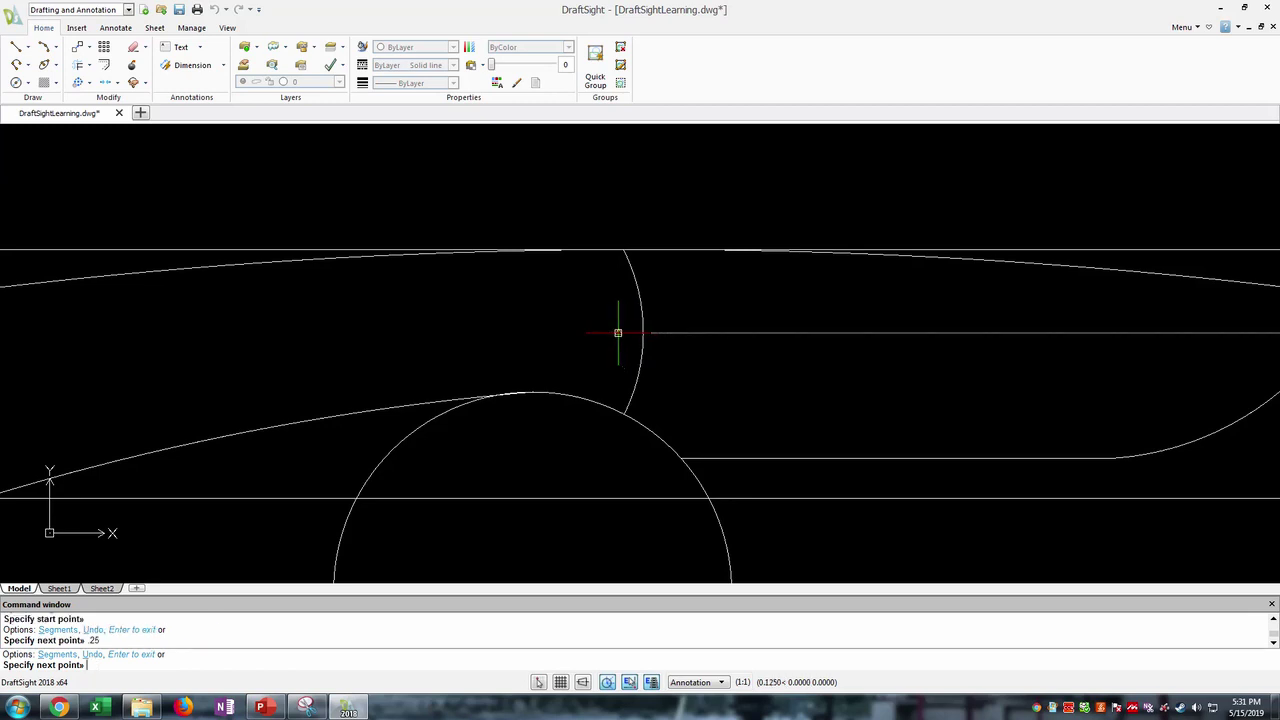
{"action": "key", "text": "Escape"}
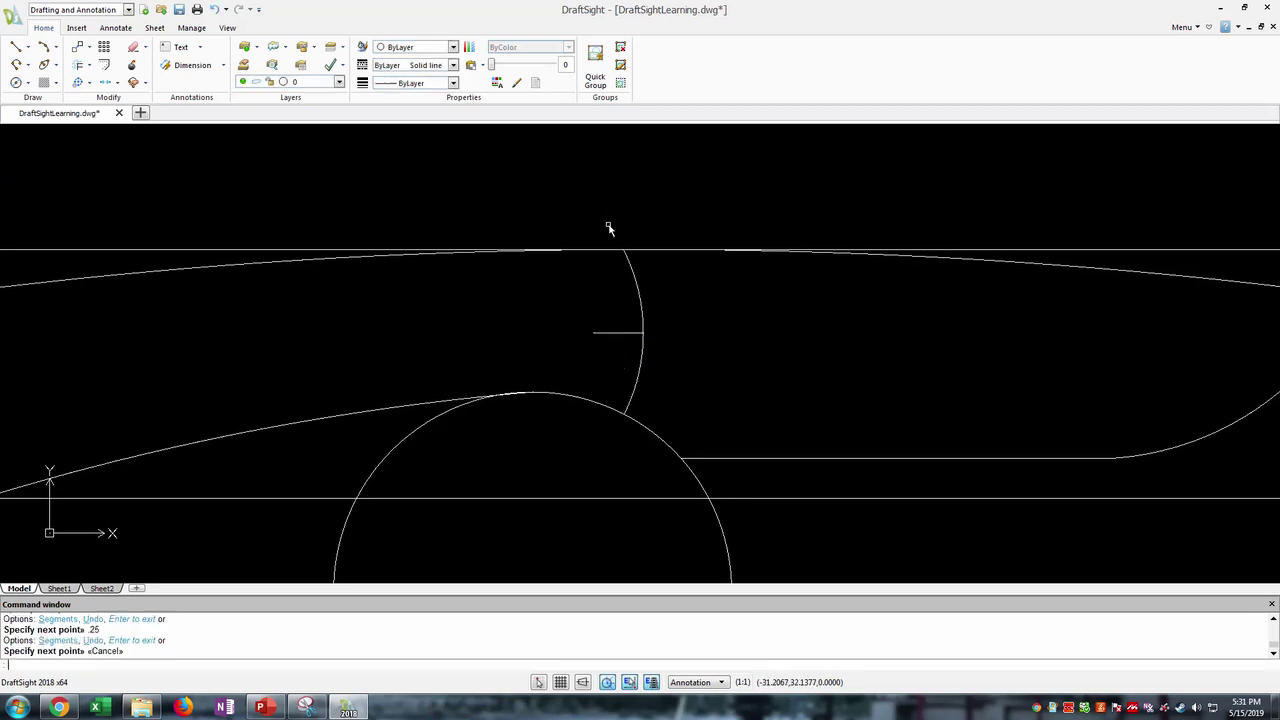
- Copy the dividing arc and paste the duplicate to its left so it meets the left end of the short horizontal line
{"action": "left_click", "coordinate": [640, 307]}
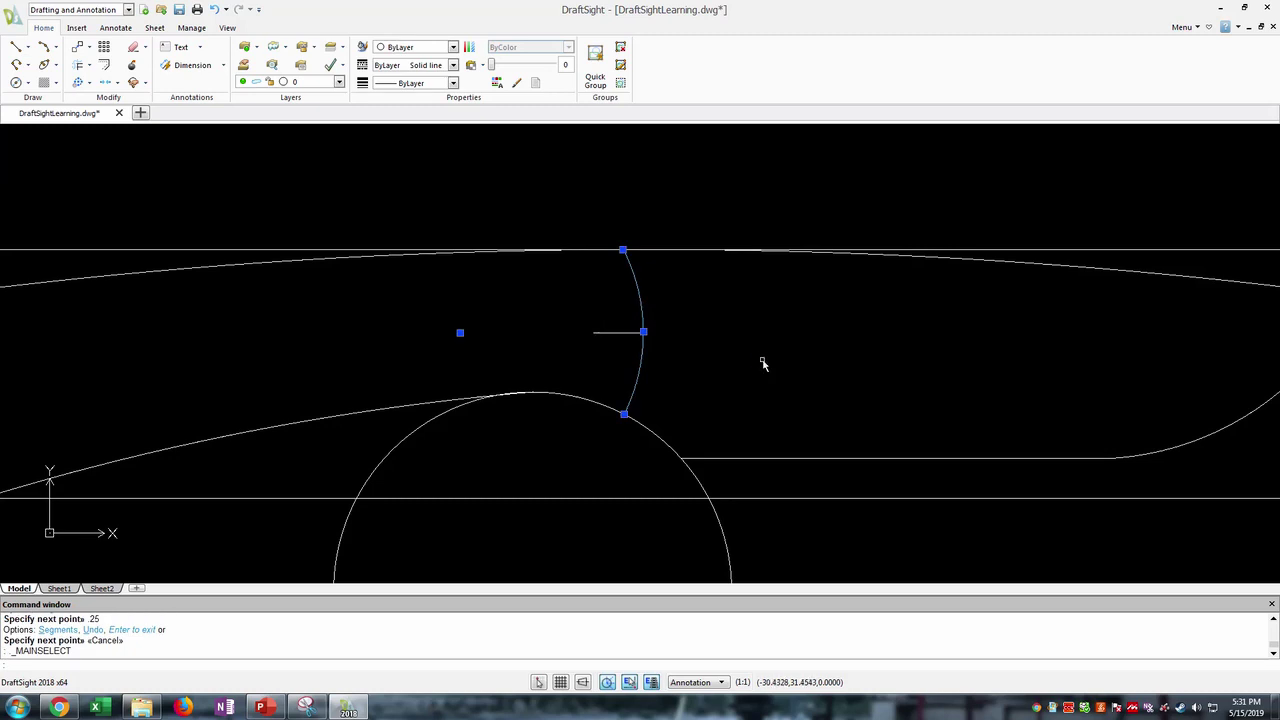
{"action": "key", "text": "ctrl+c"}
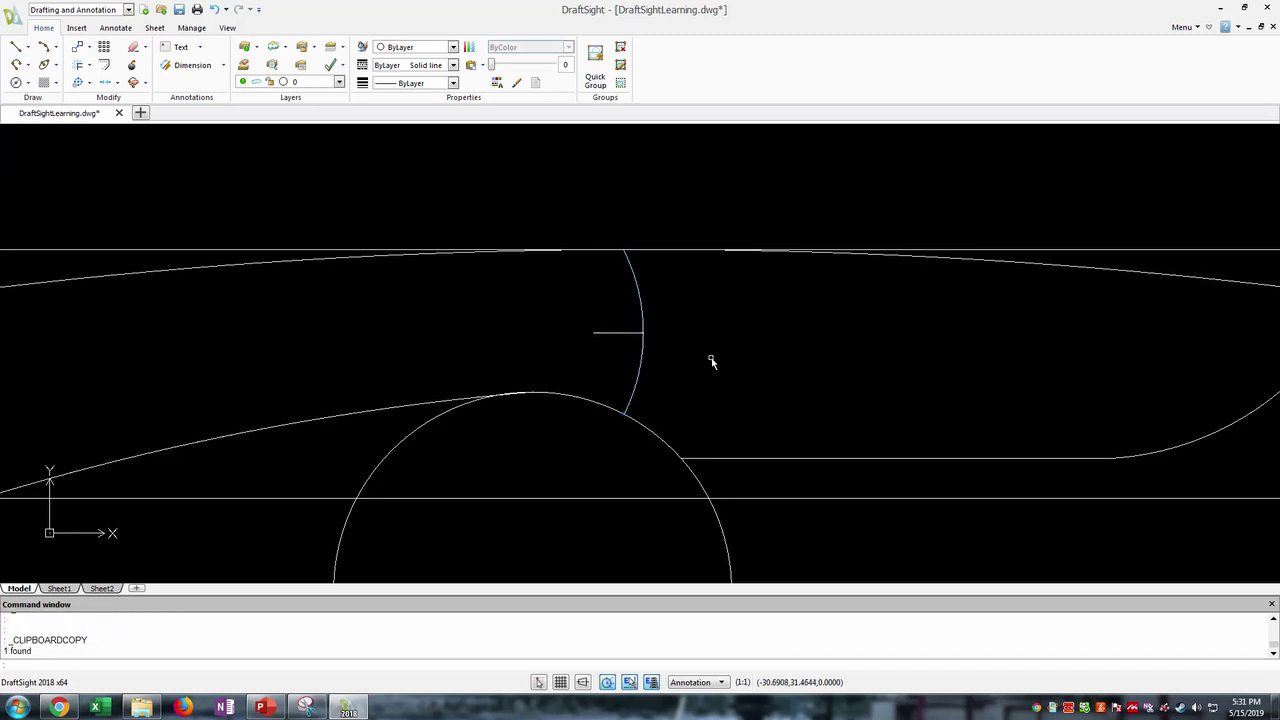
{"action": "key", "text": "ctrl+v"}
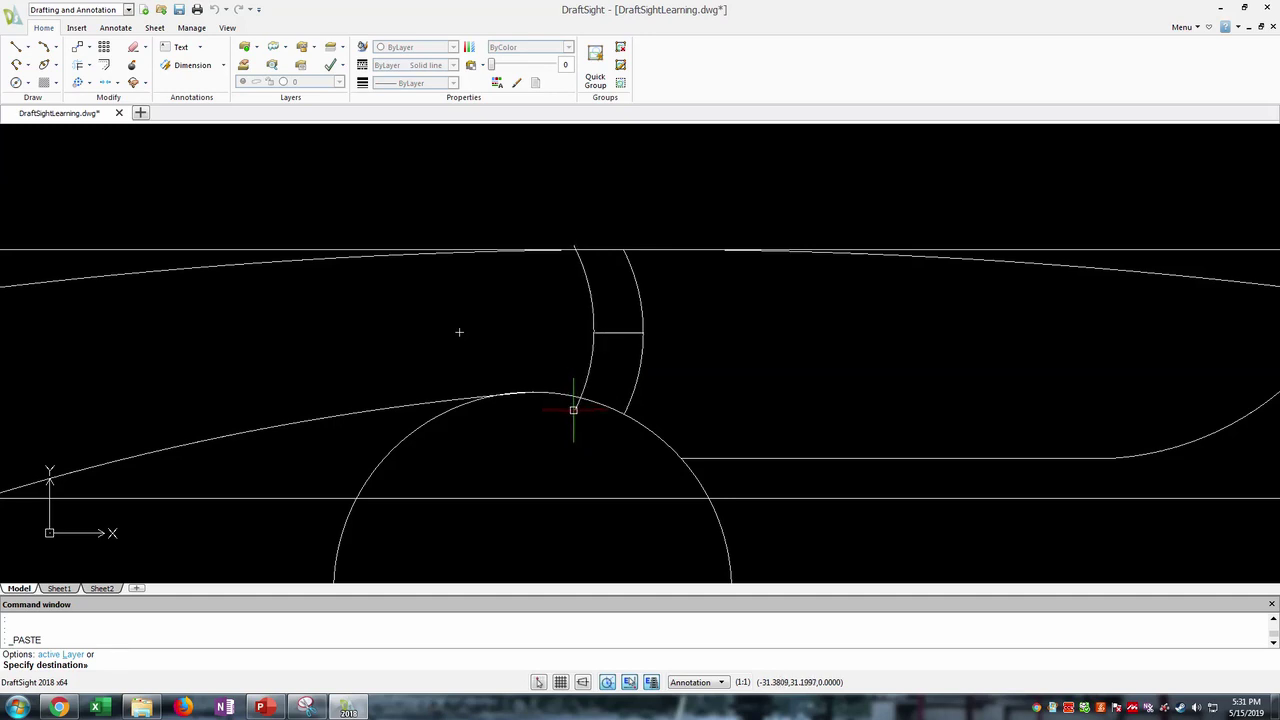
{"action": "left_click", "coordinate": [573, 409]}
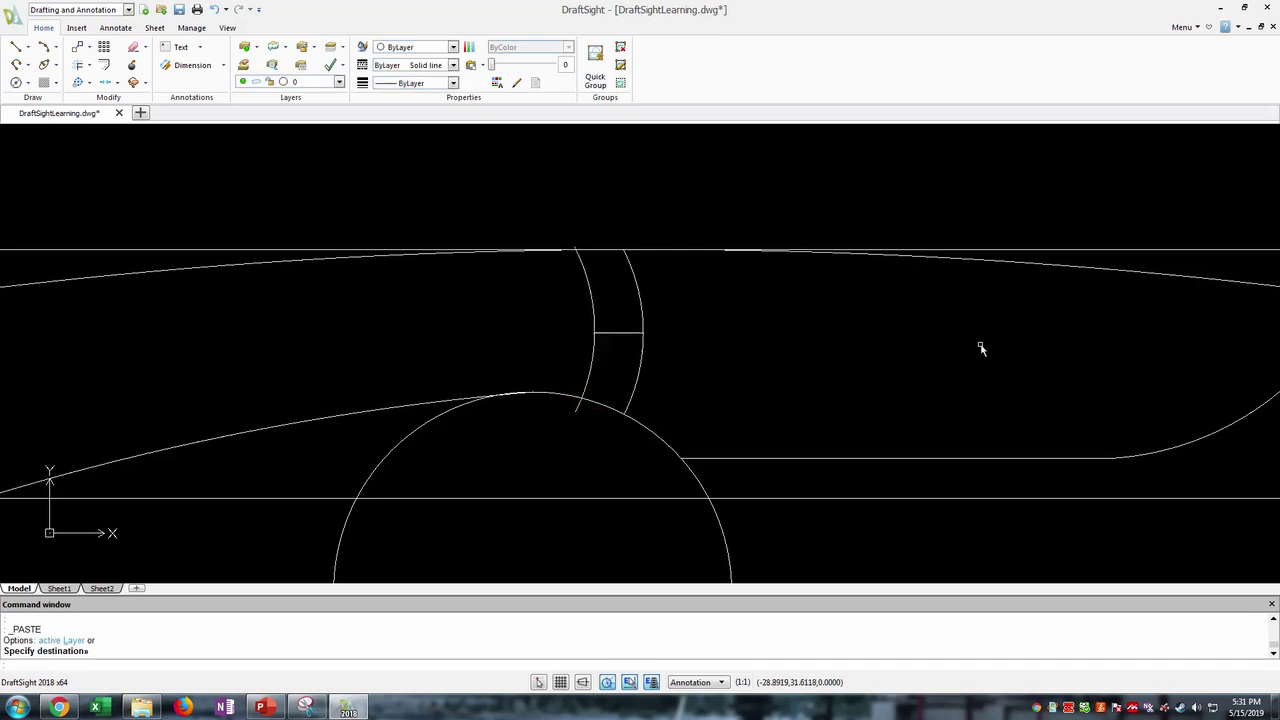
- Delete the short horizontal line between the two dividing arcs
{"action": "scroll", "coordinate": [790, 393], "scroll_direction": "down", "scroll_amount": 2}
{"action": "scroll", "coordinate": [751, 486], "scroll_direction": "down", "scroll_amount": 1}
{"action": "scroll", "coordinate": [688, 409], "scroll_direction": "up", "scroll_amount": 2}
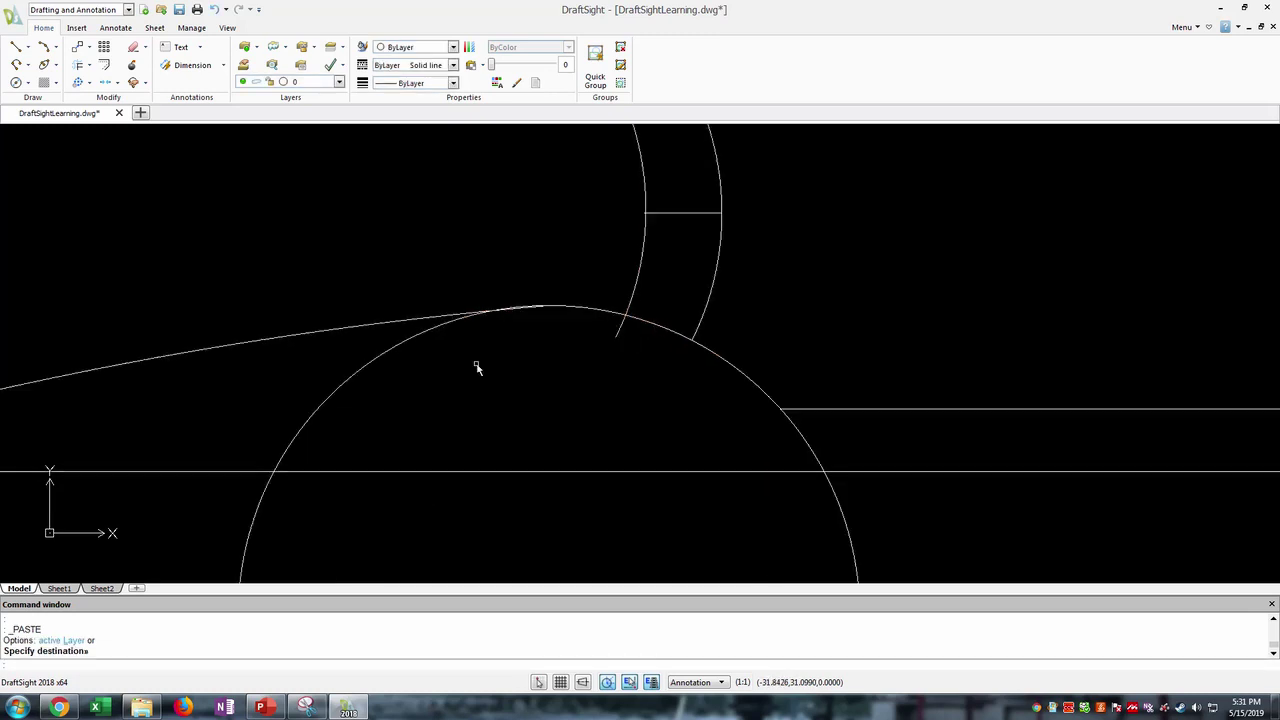
{"action": "scroll", "coordinate": [440, 368], "scroll_direction": "down", "scroll_amount": 1}
{"action": "scroll", "coordinate": [729, 437], "scroll_direction": "down", "scroll_amount": 2}
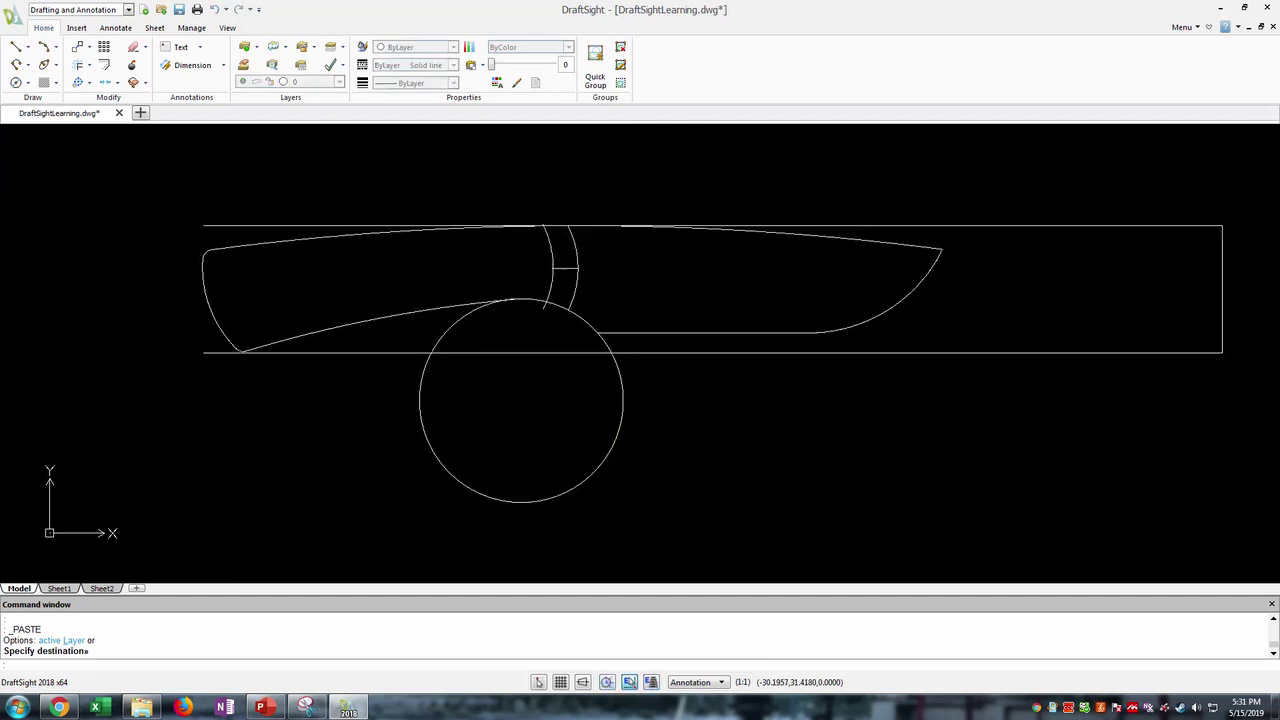
{"action": "key", "text": "Escape"}
{"action": "left_click", "coordinate": [570, 267]}
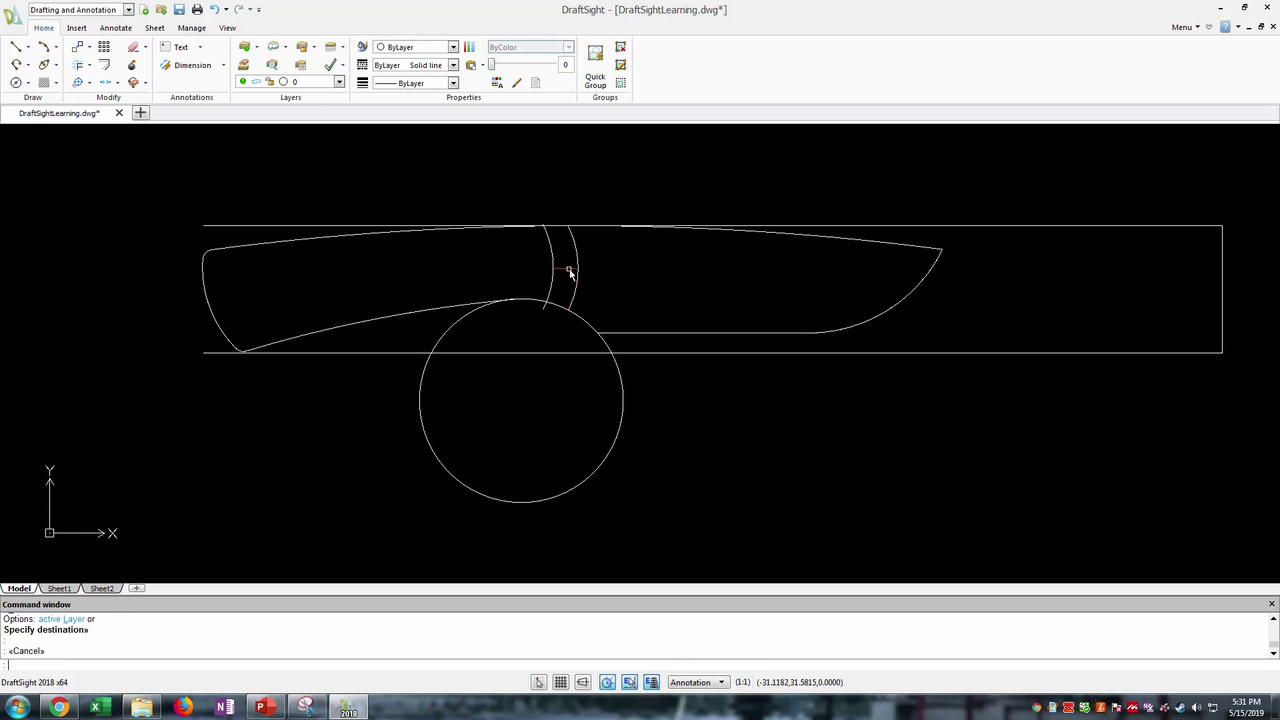
{"action": "key", "text": "Delete"}
- Start Trim with the whole drawing as cutting edges and remove the tail of the left dividing arc inside the circle
{"action": "left_click", "coordinate": [989, 527]}
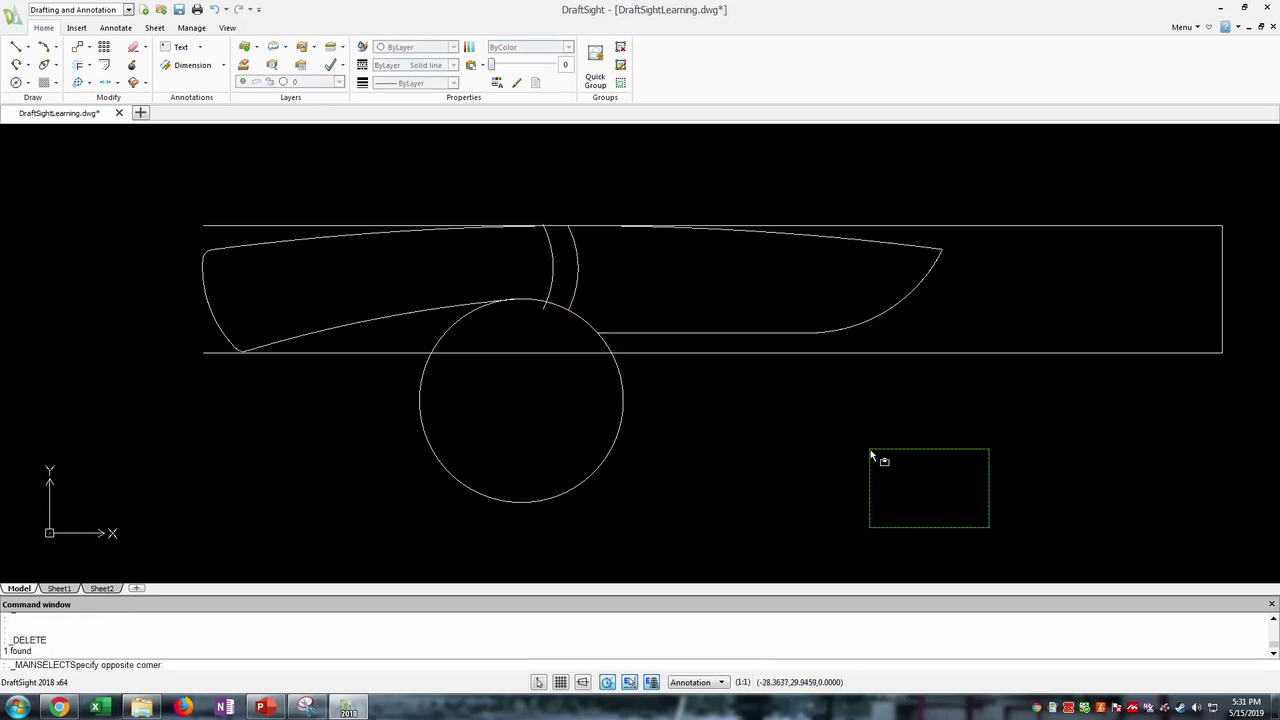
{"action": "left_click", "coordinate": [172, 163]}
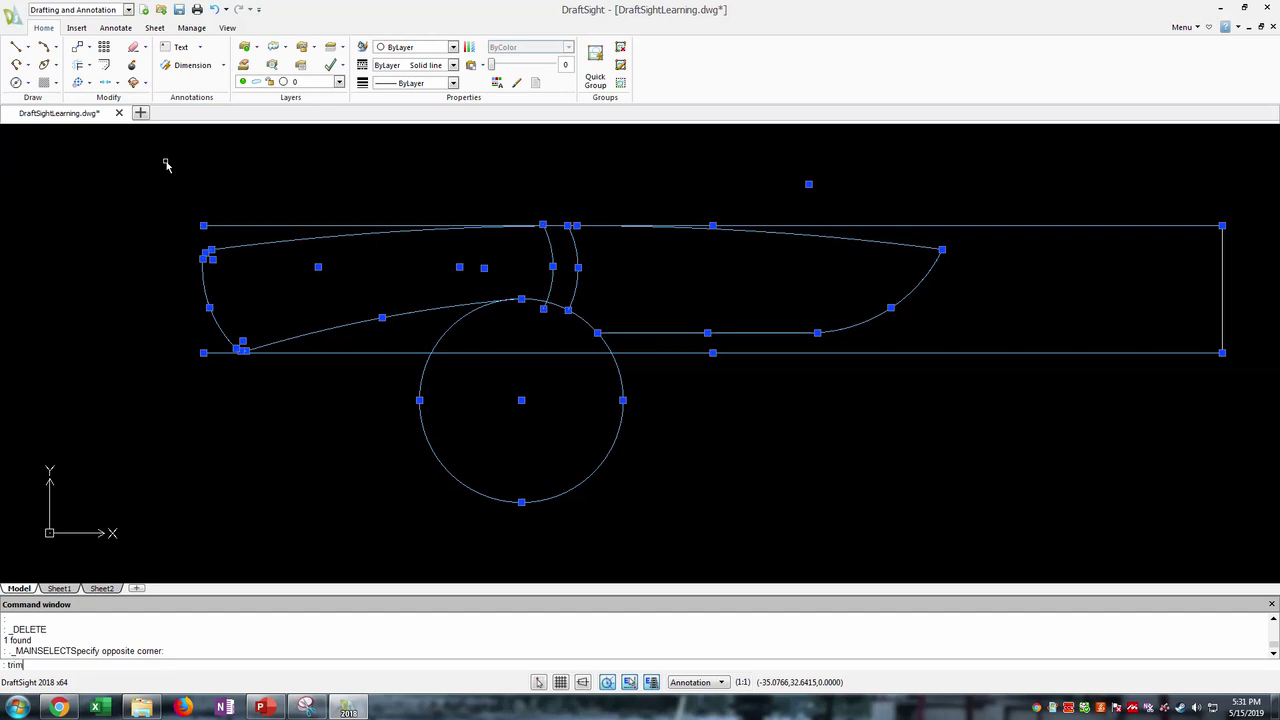
{"action": "key", "text": "Return"}
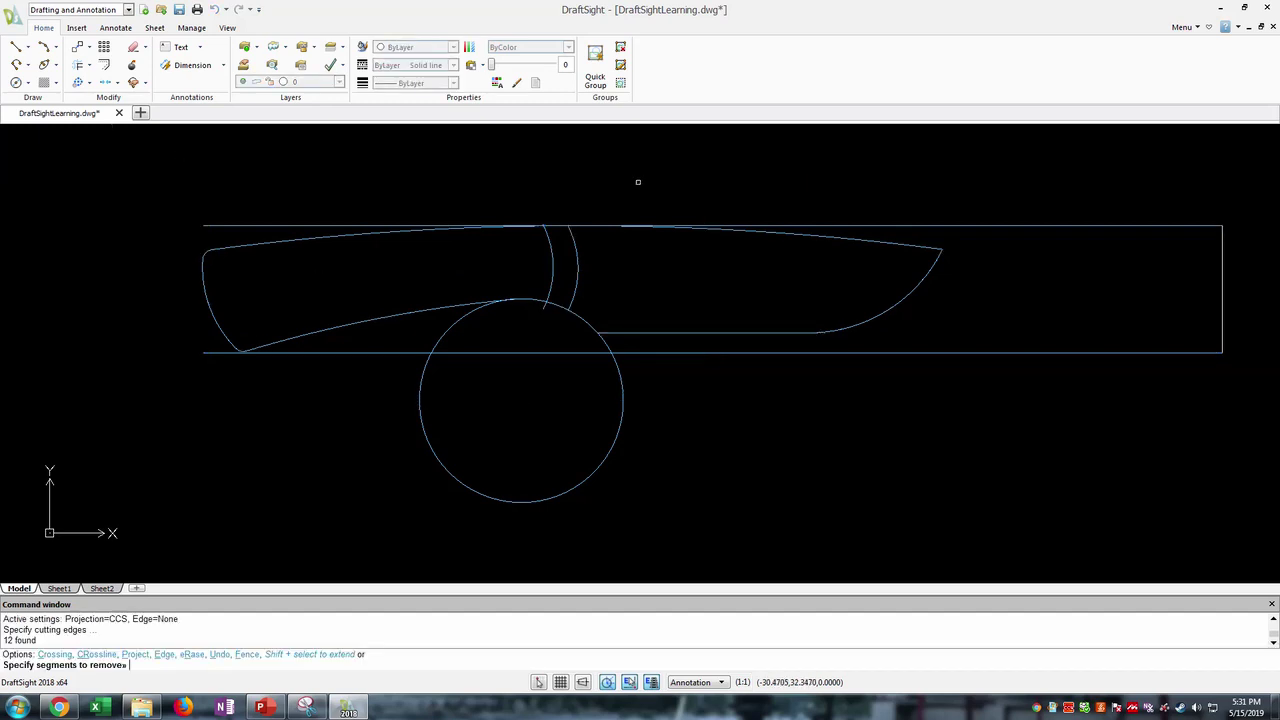
{"action": "scroll", "coordinate": [551, 243], "scroll_direction": "up", "scroll_amount": 5}
{"action": "scroll", "coordinate": [540, 420], "scroll_direction": "up", "scroll_amount": 3}
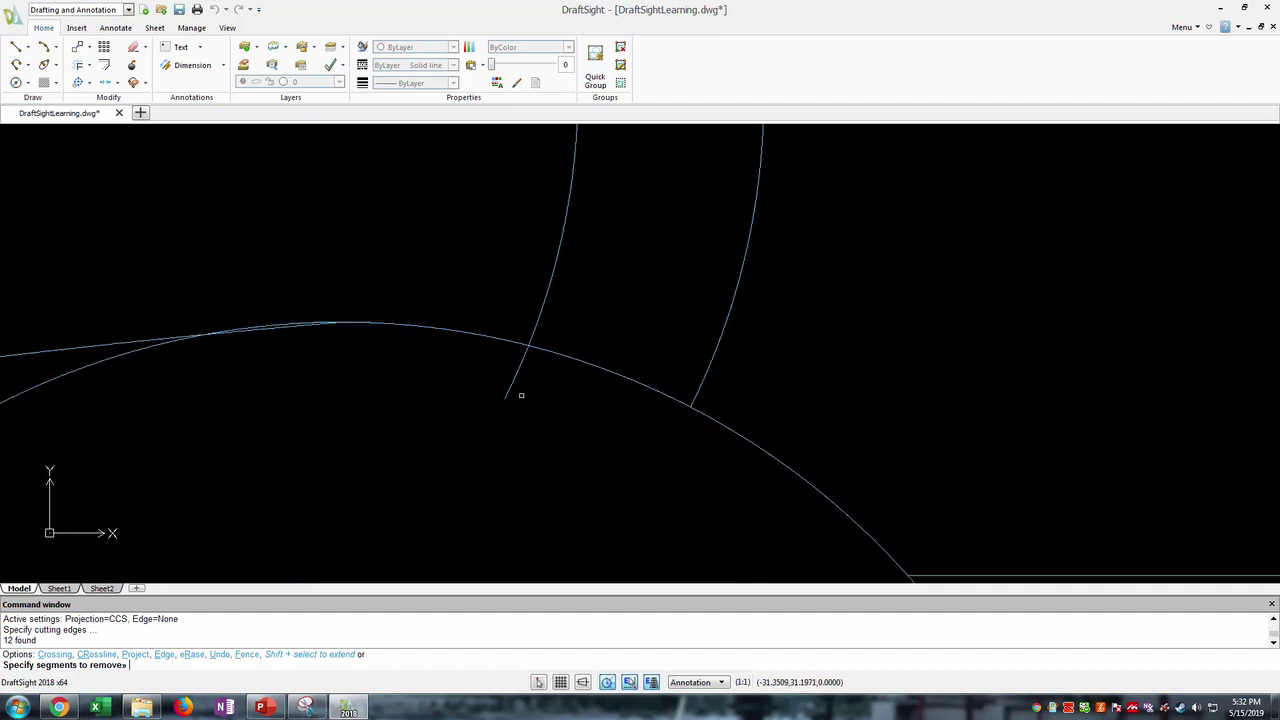
{"action": "left_click", "coordinate": [514, 380]}
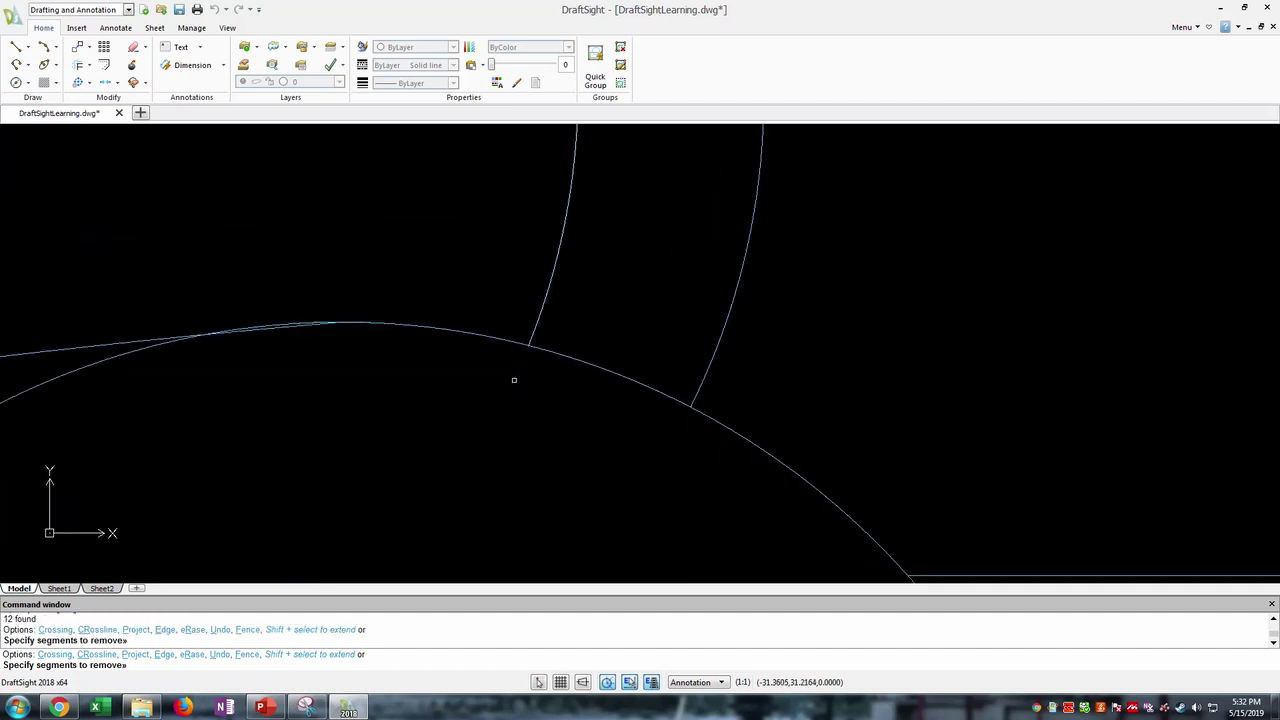
- Trim away the circle's left and right segments between the knife profile and the lower horizontal line
{"action": "scroll", "coordinate": [514, 378], "scroll_direction": "down", "scroll_amount": 5}
{"action": "middle_click_drag", "start_coordinate": [271, 386], "coordinate": [517, 349]}
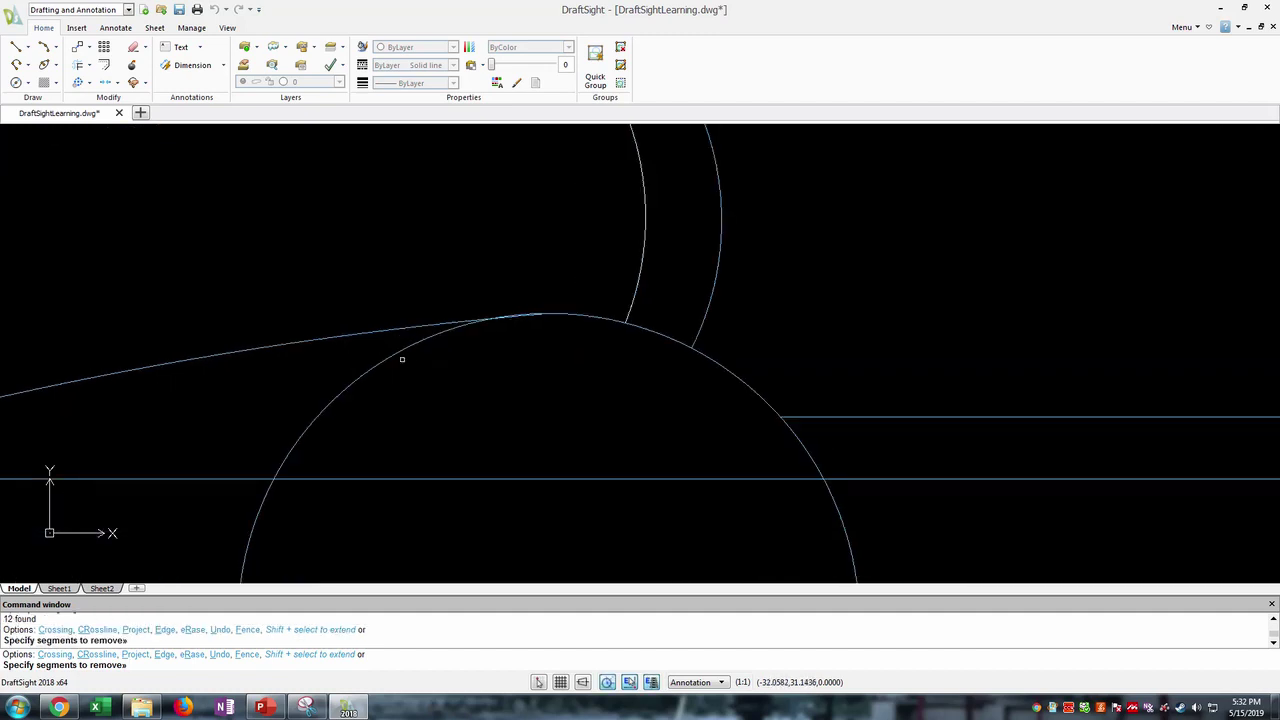
{"action": "left_click", "coordinate": [393, 357]}
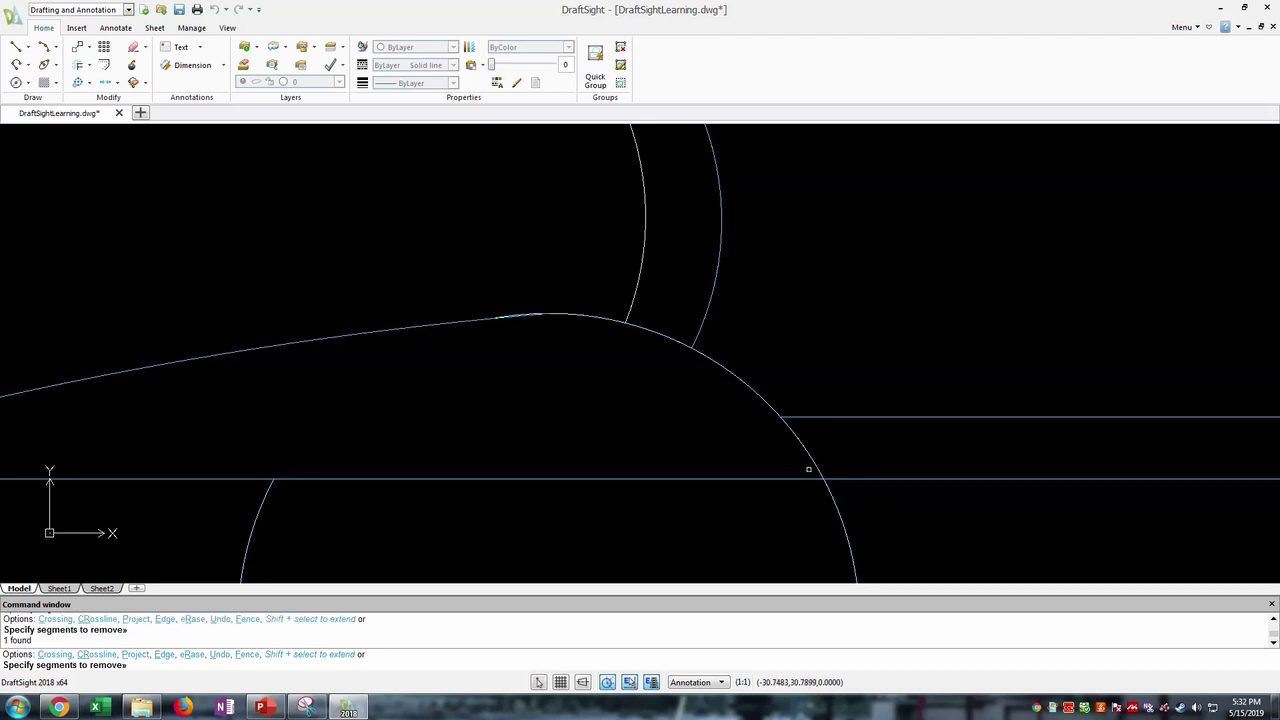
{"action": "scroll", "coordinate": [808, 469], "scroll_direction": "up", "scroll_amount": 2}
{"action": "left_click", "coordinate": [800, 443]}
{"action": "scroll", "coordinate": [800, 443], "scroll_direction": "down", "scroll_amount": 2}
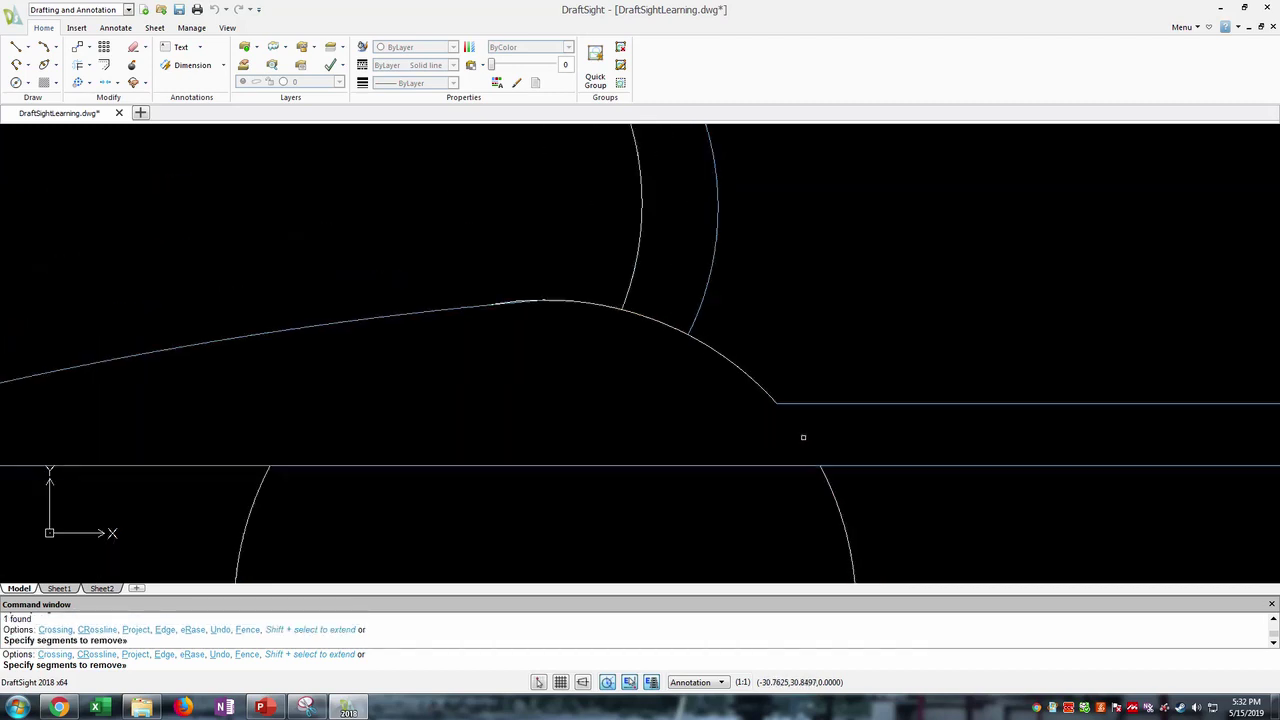
- Trim the handle-side bolster arc between the knife's upper curve and the horizontal construction line above it
{"action": "scroll", "coordinate": [803, 437], "scroll_direction": "down", "scroll_amount": 3}
{"action": "scroll", "coordinate": [663, 274], "scroll_direction": "up", "scroll_amount": 5}
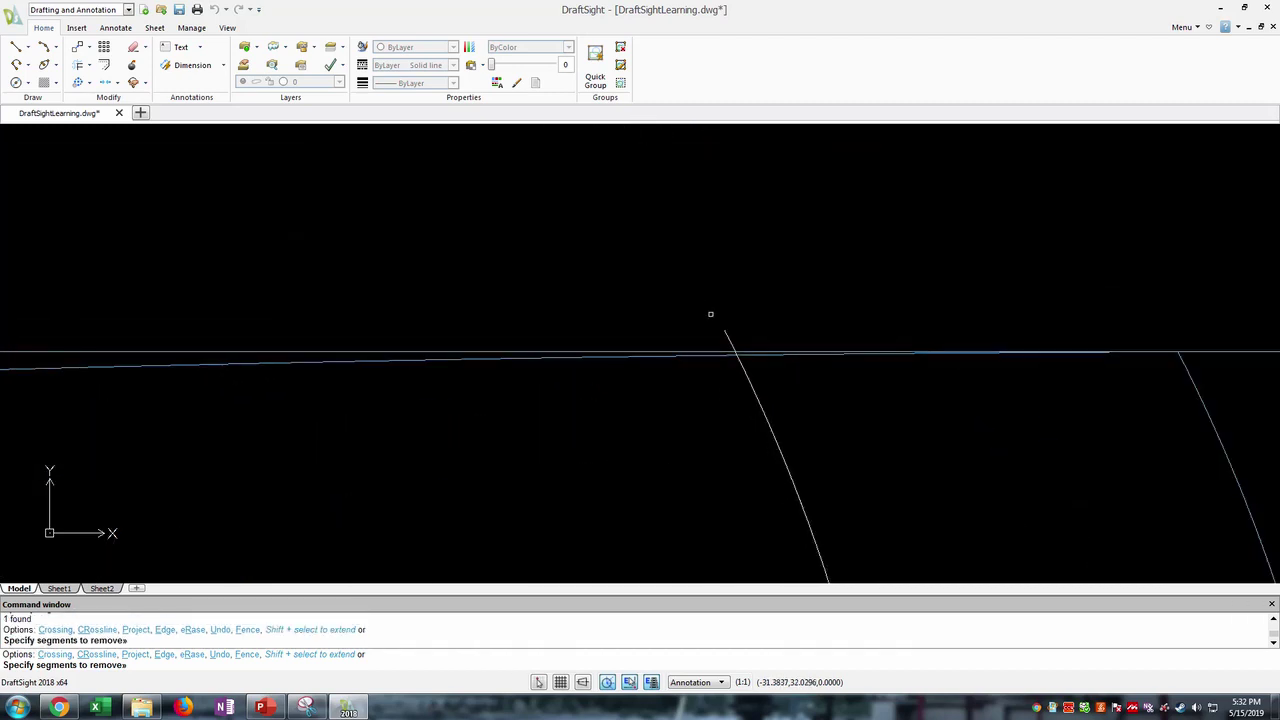
{"action": "scroll", "coordinate": [760, 375], "scroll_direction": "up", "scroll_amount": 3}
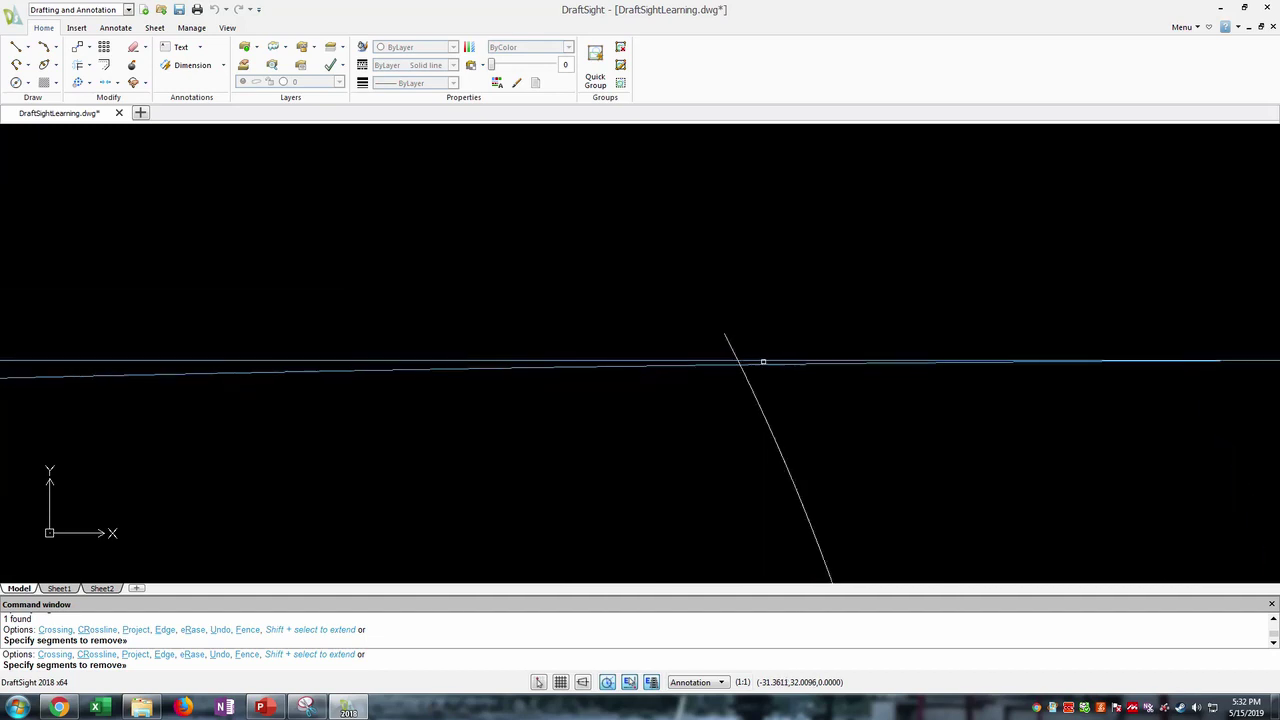
{"action": "scroll", "coordinate": [755, 360], "scroll_direction": "up", "scroll_amount": 4}
{"action": "left_click", "coordinate": [698, 454]}
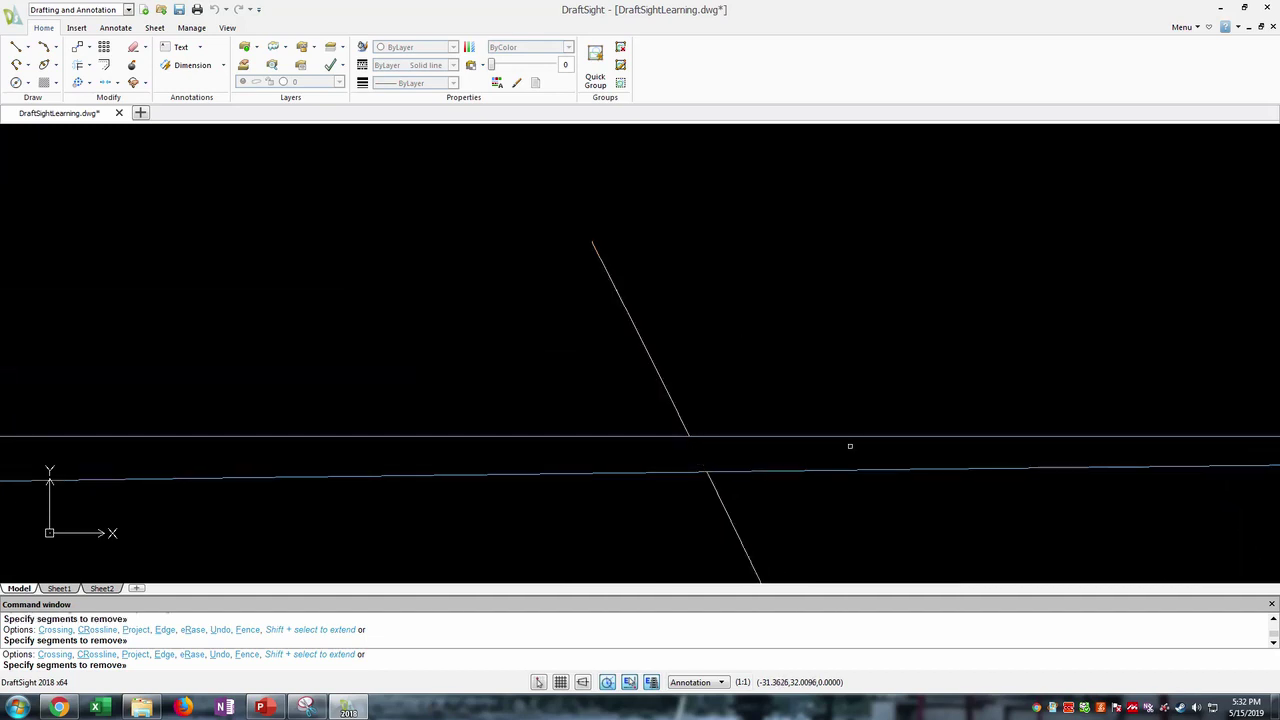
{"action": "left_click", "coordinate": [676, 409]}
{"action": "scroll", "coordinate": [763, 457], "scroll_direction": "down", "scroll_amount": 5}
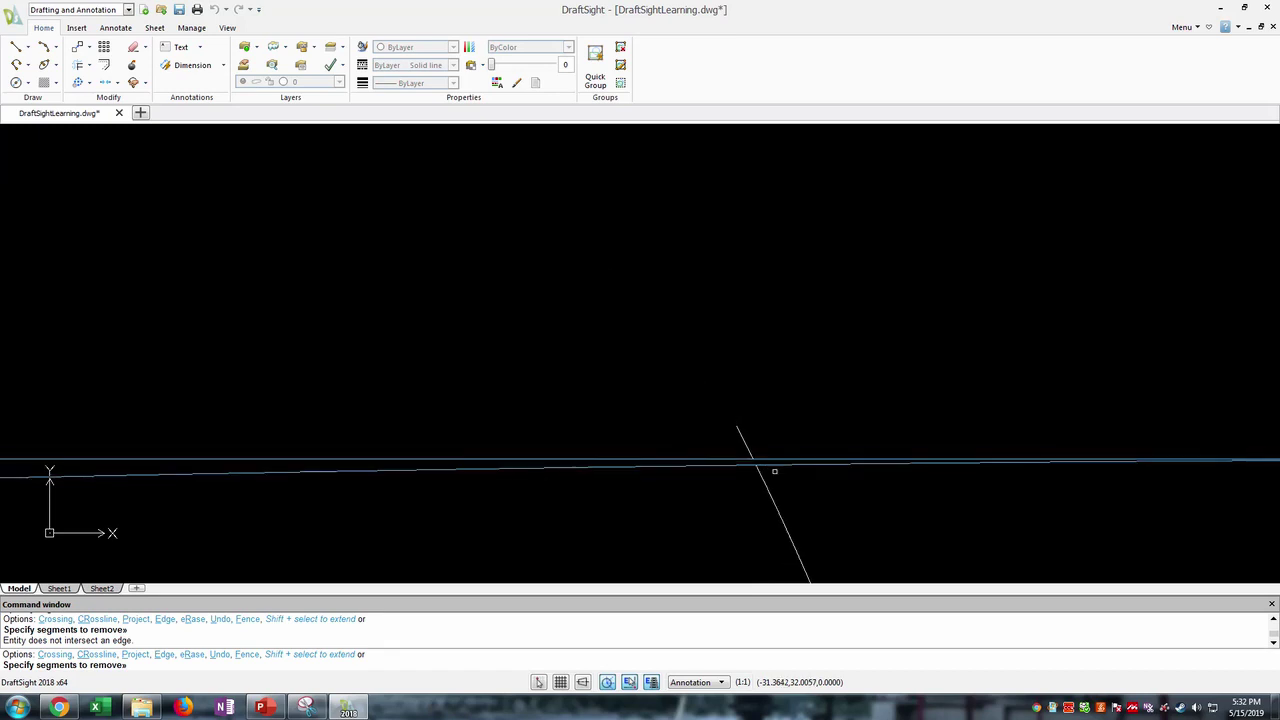
{"action": "middle_click_drag", "start_coordinate": [785, 486], "coordinate": [671, 274]}
{"action": "scroll", "coordinate": [709, 406], "scroll_direction": "down", "scroll_amount": 3}
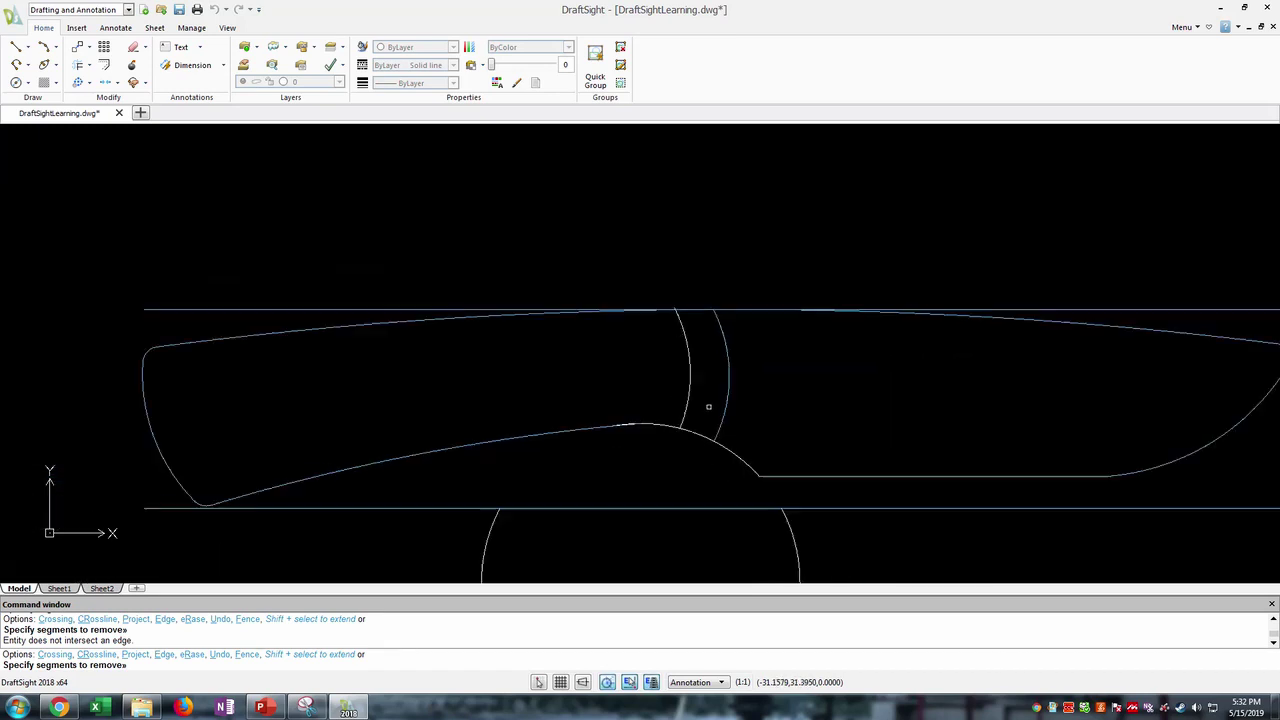
- Trim the overlapping end of the finger-notch arc where it runs past the handle's lower curve
{"action": "scroll", "coordinate": [686, 460], "scroll_direction": "up", "scroll_amount": 8}
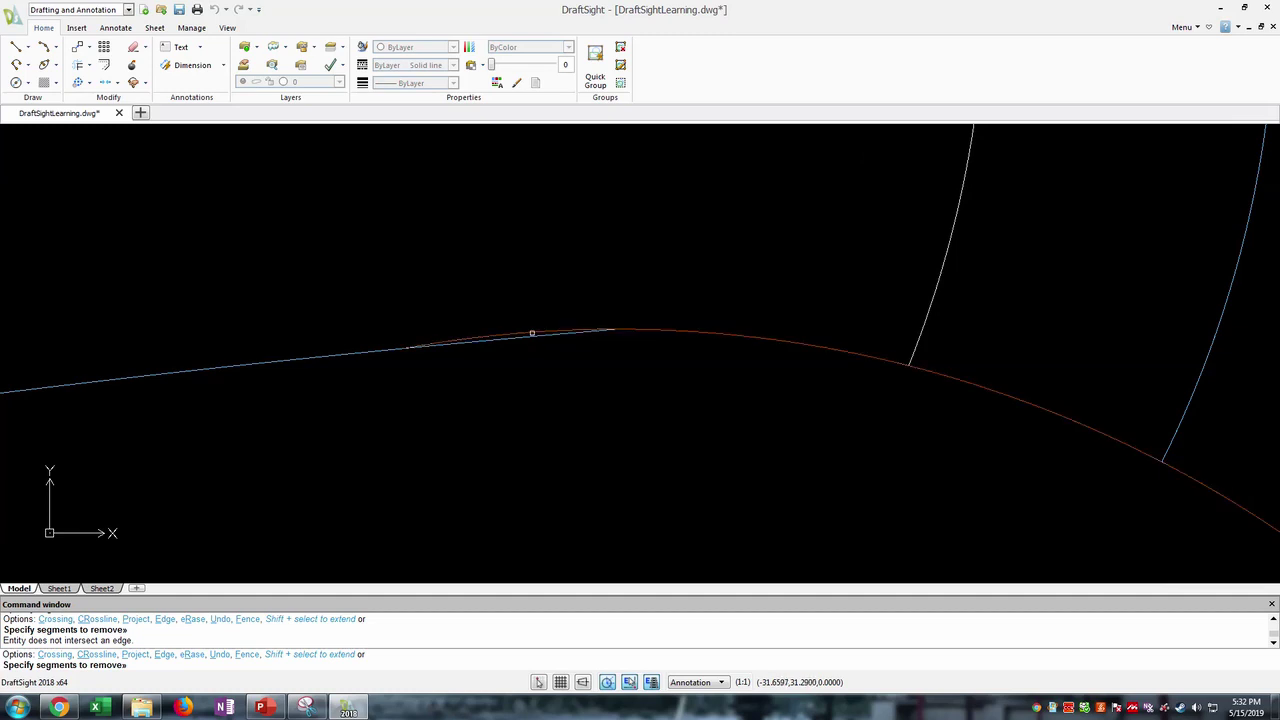
{"action": "scroll", "coordinate": [531, 333], "scroll_direction": "up", "scroll_amount": 2}
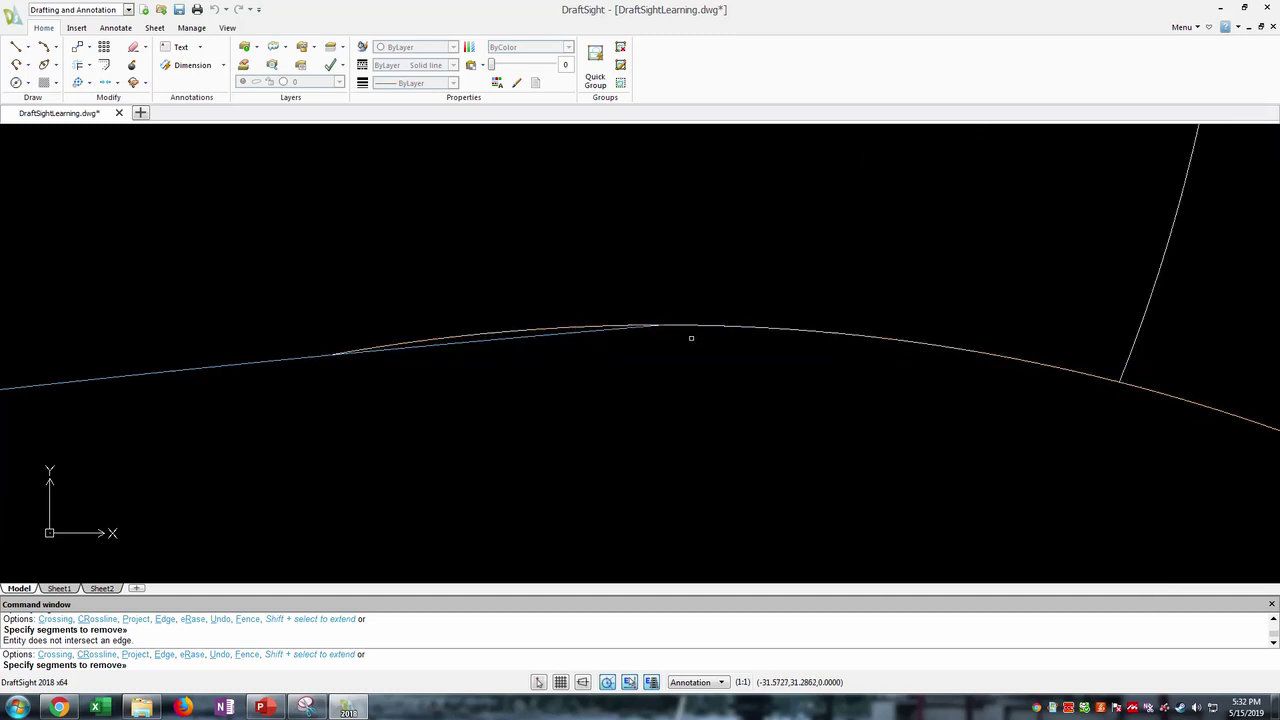
{"action": "scroll", "coordinate": [512, 333], "scroll_direction": "up", "scroll_amount": 1}
{"action": "left_click", "coordinate": [543, 315]}
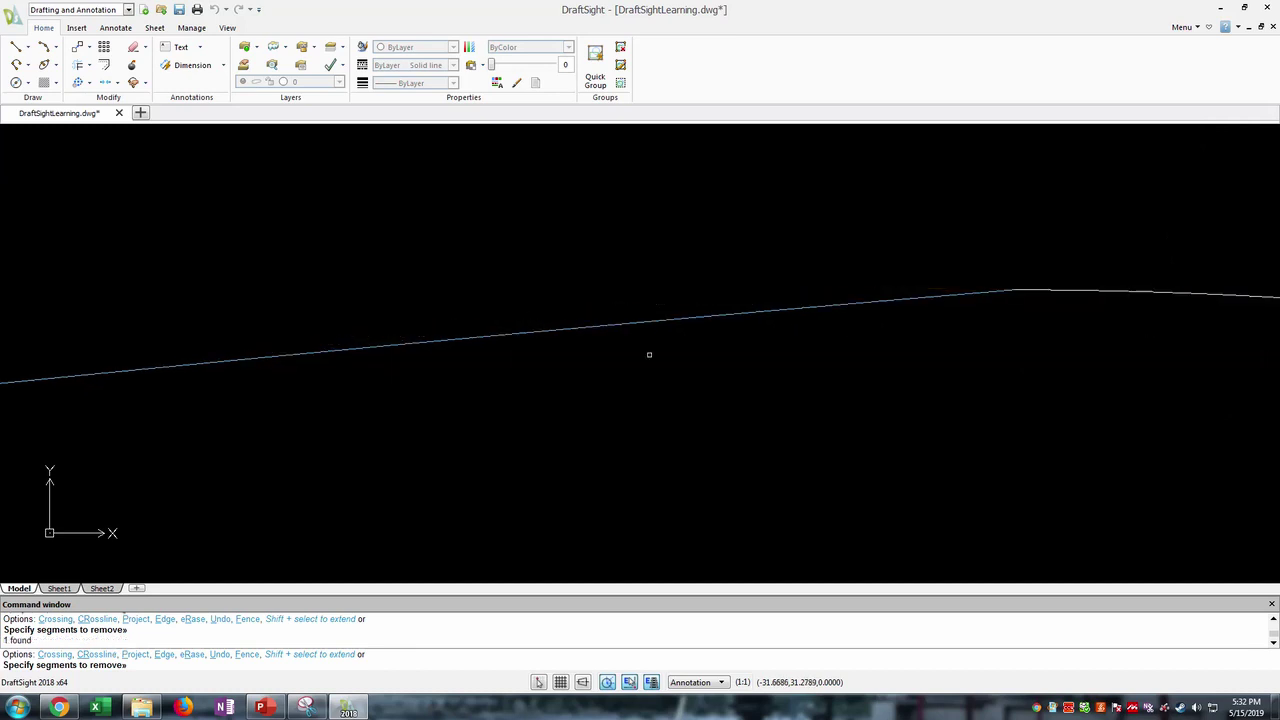
{"action": "scroll", "coordinate": [723, 388], "scroll_direction": "down", "scroll_amount": 1}
{"action": "scroll", "coordinate": [723, 388], "scroll_direction": "down", "scroll_amount": 5}
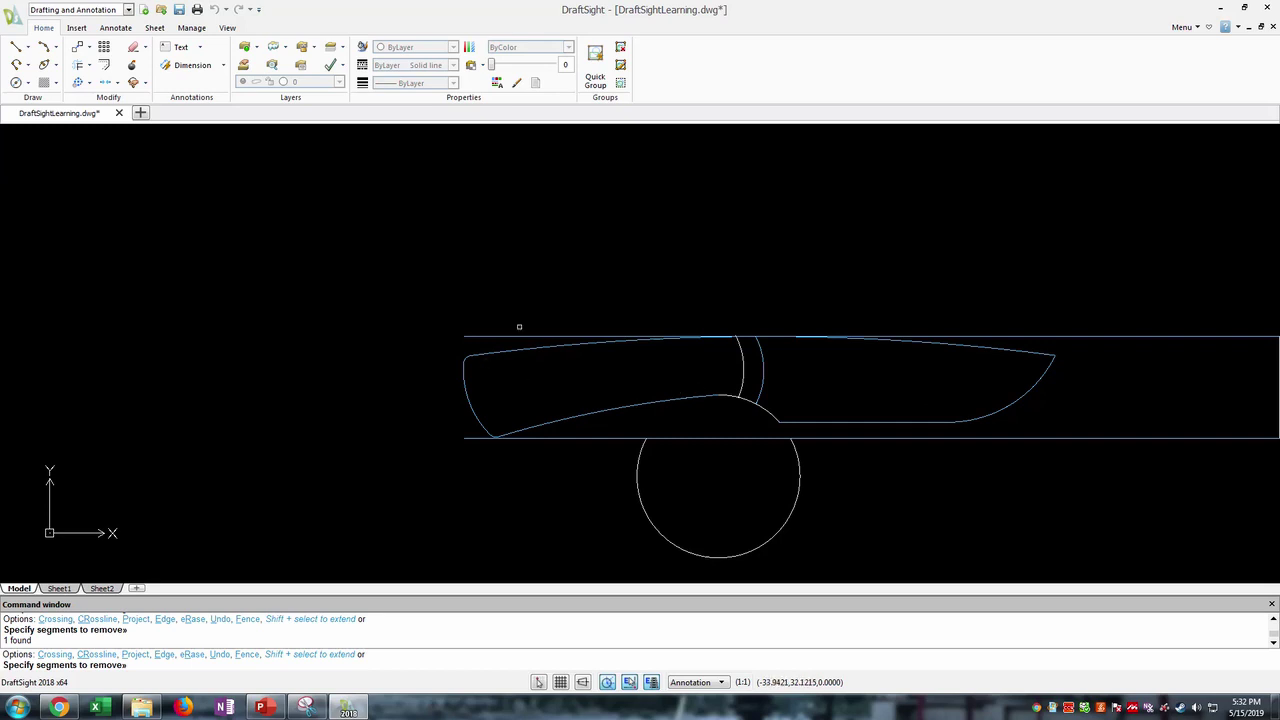
{"action": "key", "text": "Escape"}
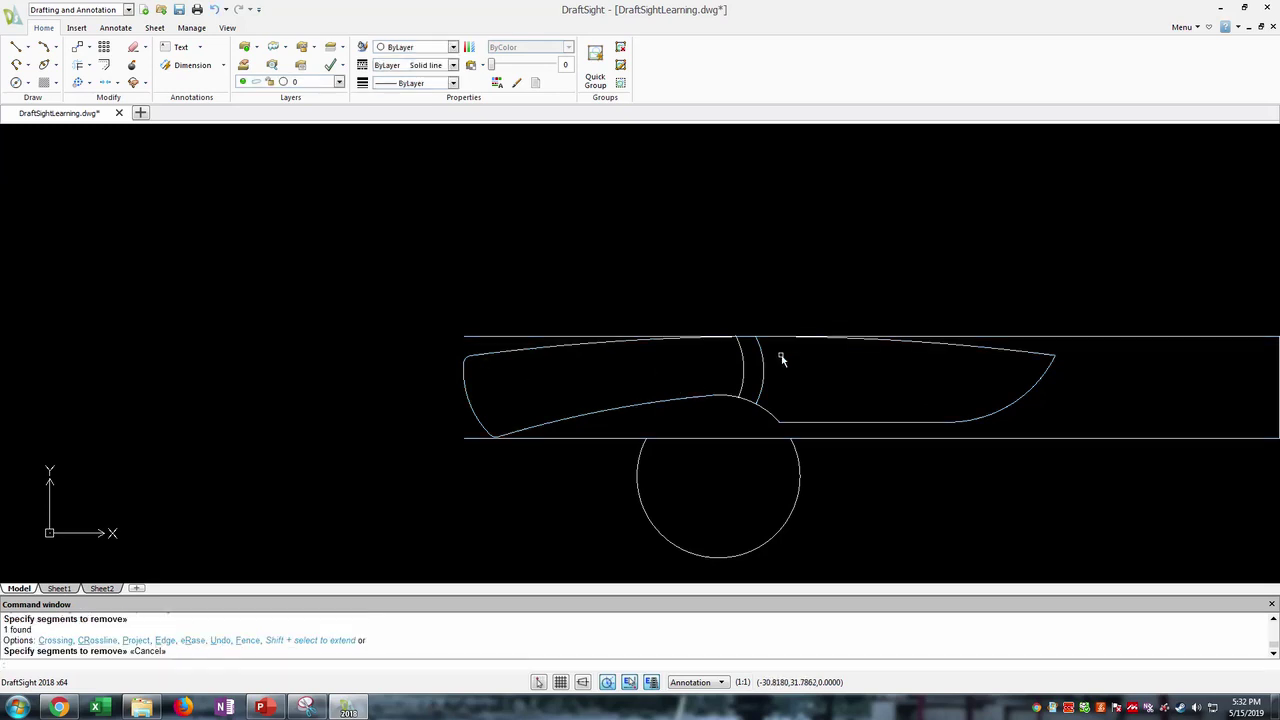
- Delete the leftover stub of the handle-side bolster arc above the upper construction line
{"action": "scroll", "coordinate": [770, 345], "scroll_direction": "up", "scroll_amount": 6}
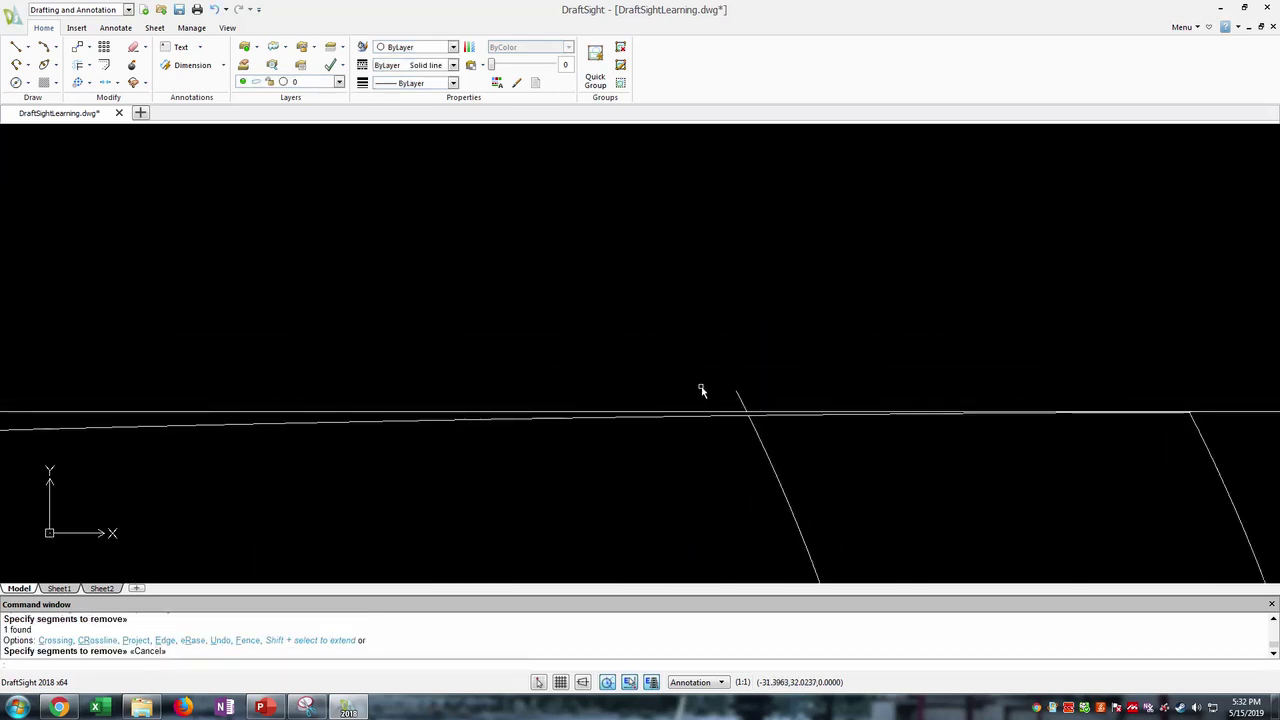
{"action": "scroll", "coordinate": [701, 390], "scroll_direction": "up", "scroll_amount": 4}
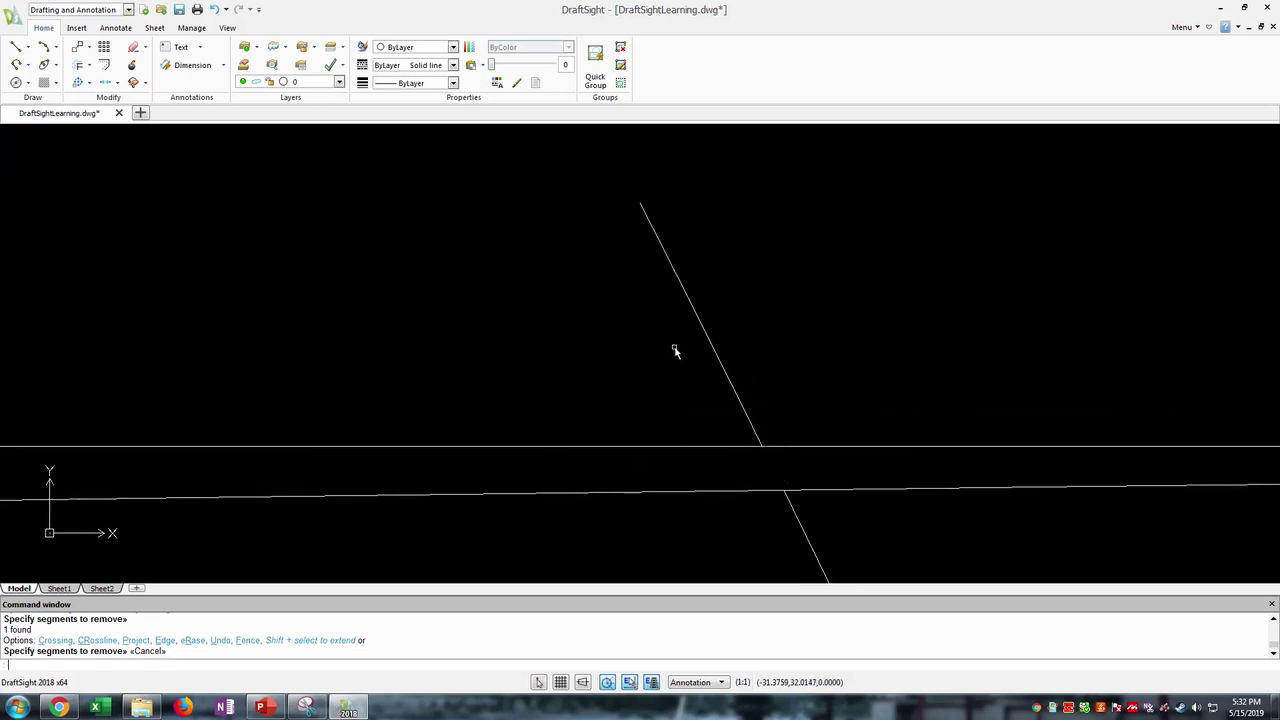
{"action": "left_click", "coordinate": [754, 436]}
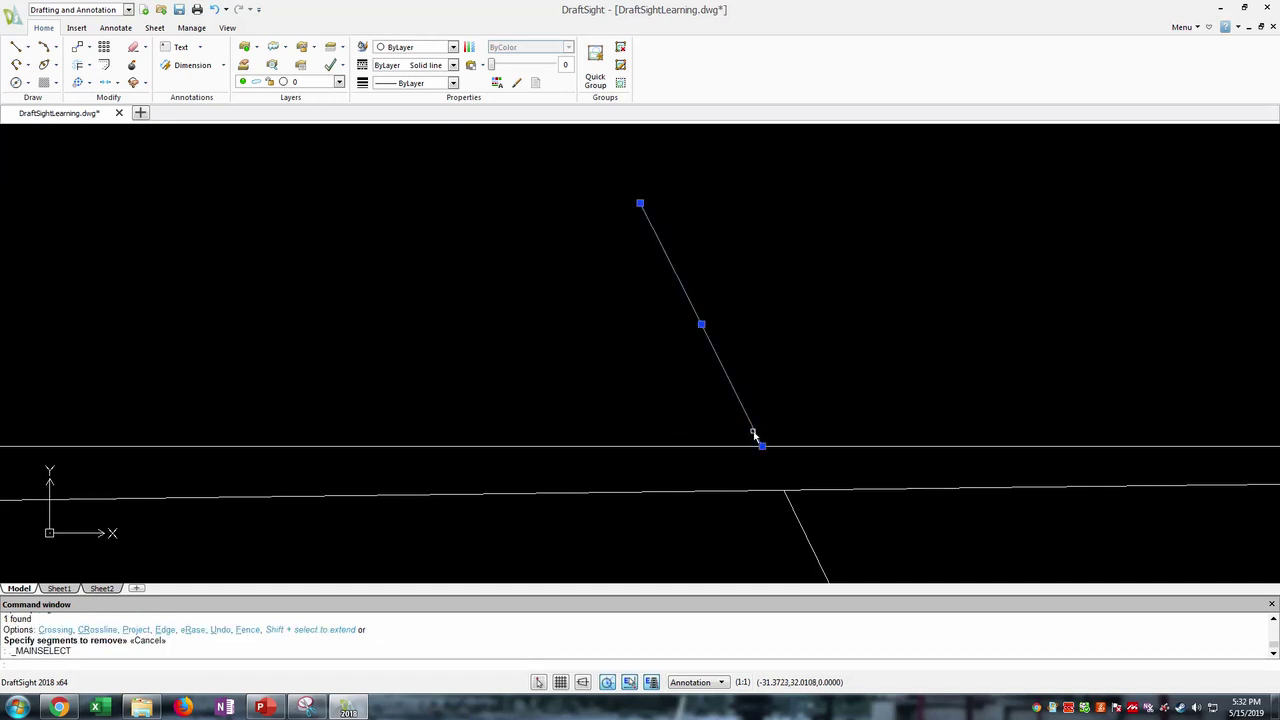
{"action": "key", "text": "Delete"}
{"action": "scroll", "coordinate": [762, 450], "scroll_direction": "down", "scroll_amount": 4}
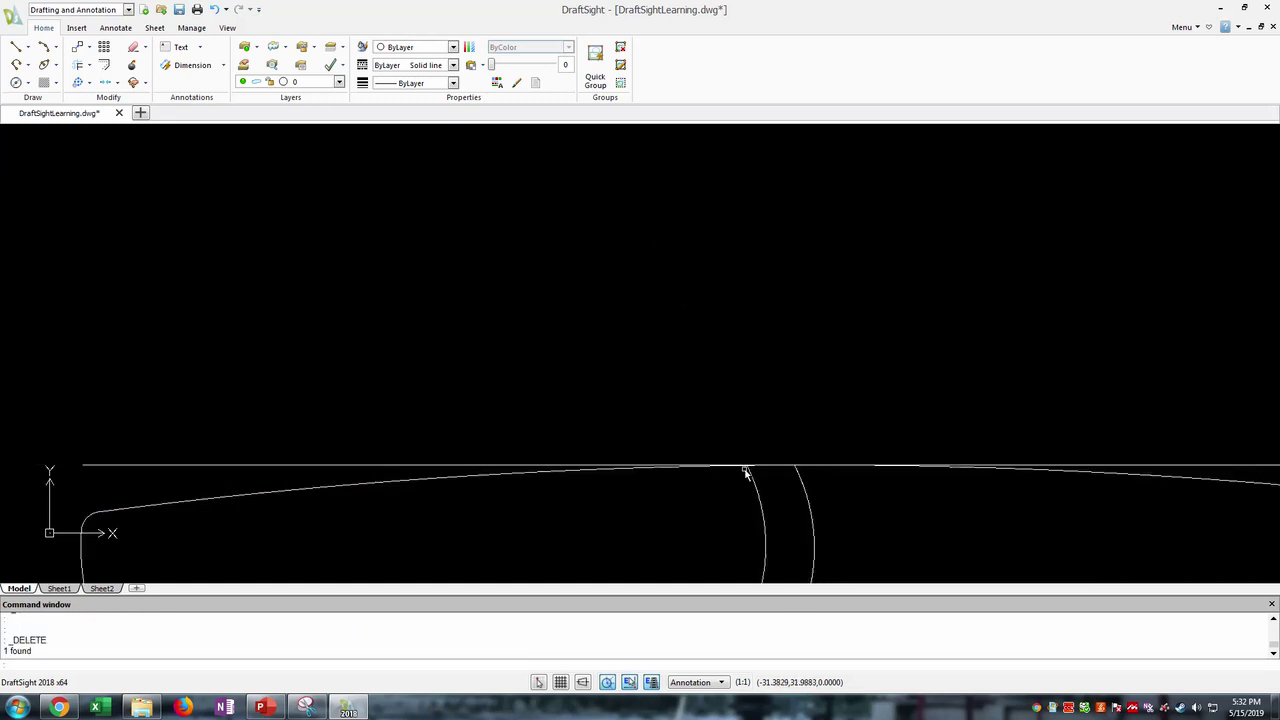
- Delete the three straight construction lines that form the rectangle around the knife
{"action": "scroll", "coordinate": [745, 472], "scroll_direction": "down", "scroll_amount": 5}
{"action": "scroll", "coordinate": [694, 390], "scroll_direction": "up", "scroll_amount": 4}
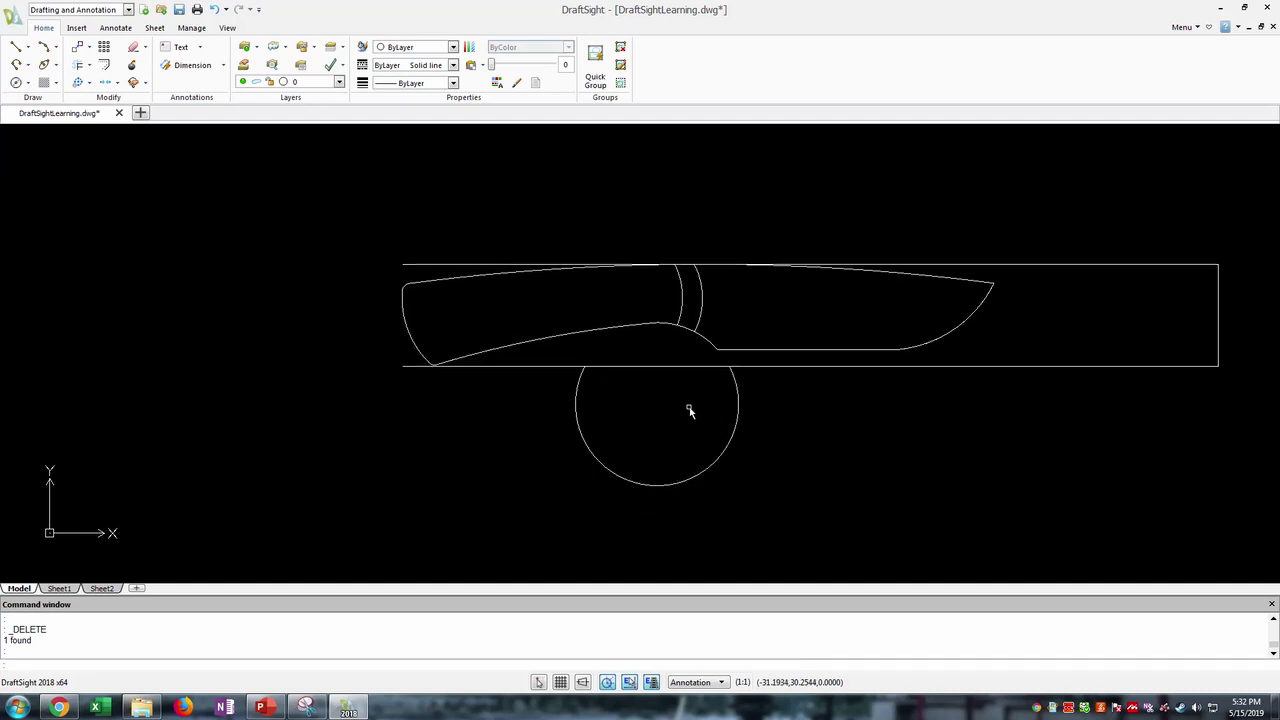
{"action": "scroll", "coordinate": [689, 410], "scroll_direction": "up", "scroll_amount": 1}
{"action": "middle_click_drag", "start_coordinate": [1059, 437], "coordinate": [551, 426]}
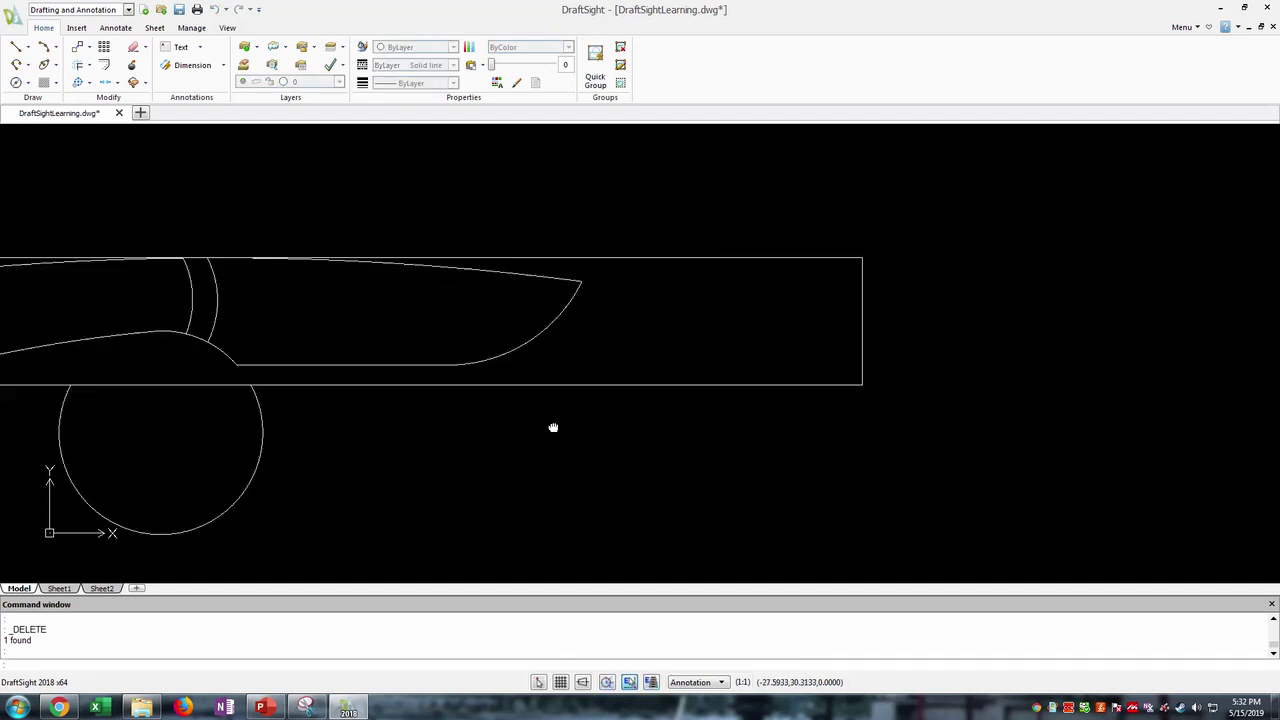
{"action": "left_click", "coordinate": [880, 427]}
{"action": "left_click", "coordinate": [773, 225]}
{"action": "key", "text": "Delete"}
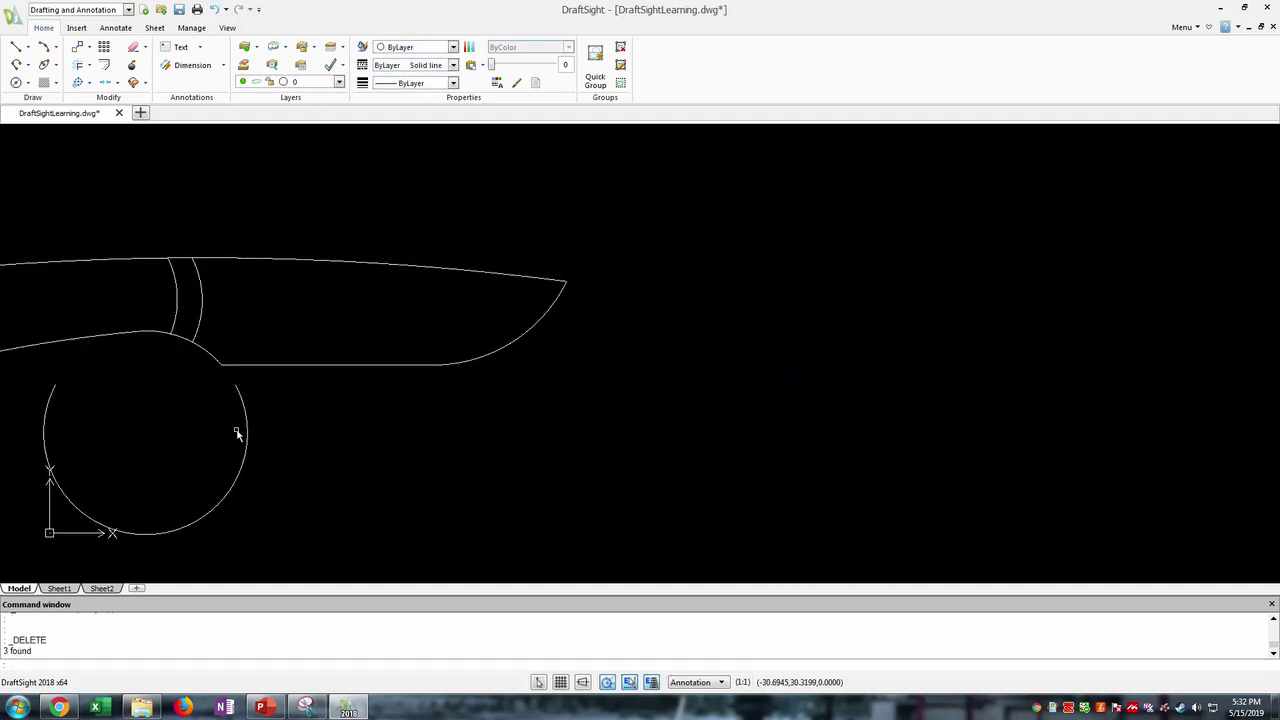
- Delete the remaining portion of the construction circle below the finger notch
{"action": "middle_click_drag", "start_coordinate": [237, 429], "coordinate": [651, 414]}
{"action": "left_click", "coordinate": [706, 500]}
{"action": "left_click", "coordinate": [475, 425]}
{"action": "key", "text": "Delete"}
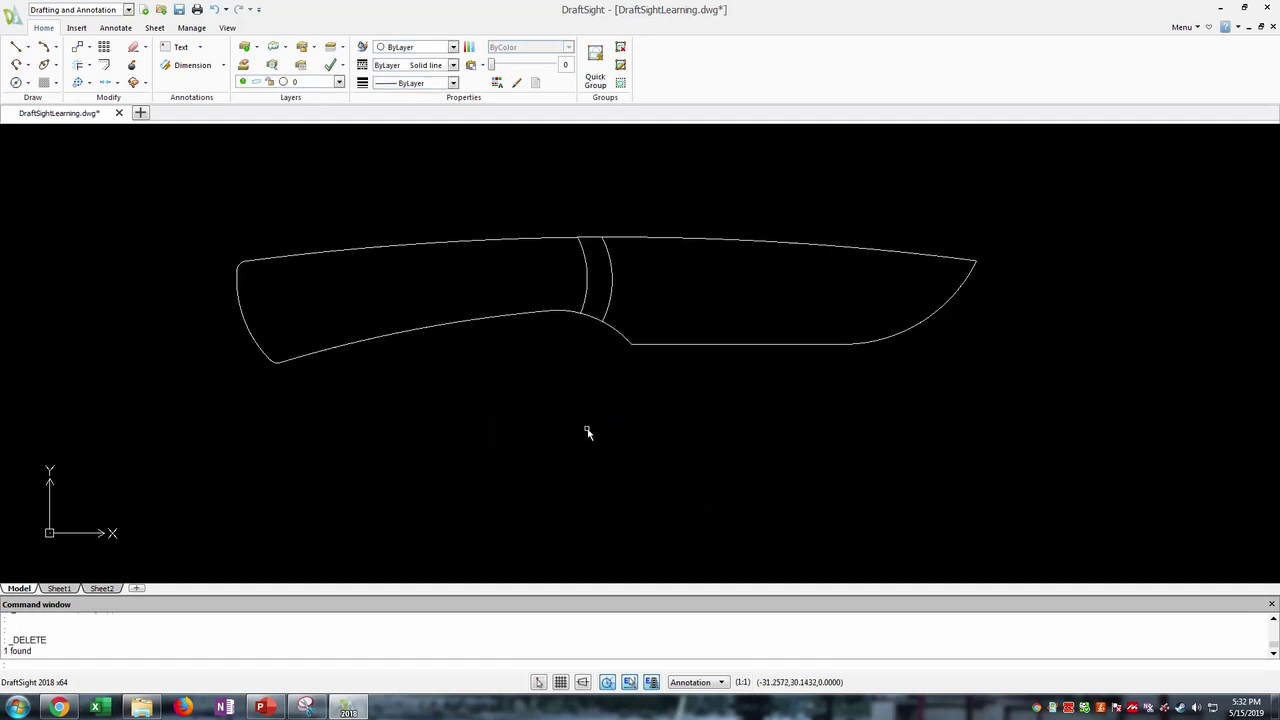
- From the blade's heel corner, draw a 0.2 line along the cutting edge and a 0.9 line straight up from its end
{"action": "middle_click_drag", "start_coordinate": [560, 330], "coordinate": [634, 409]}
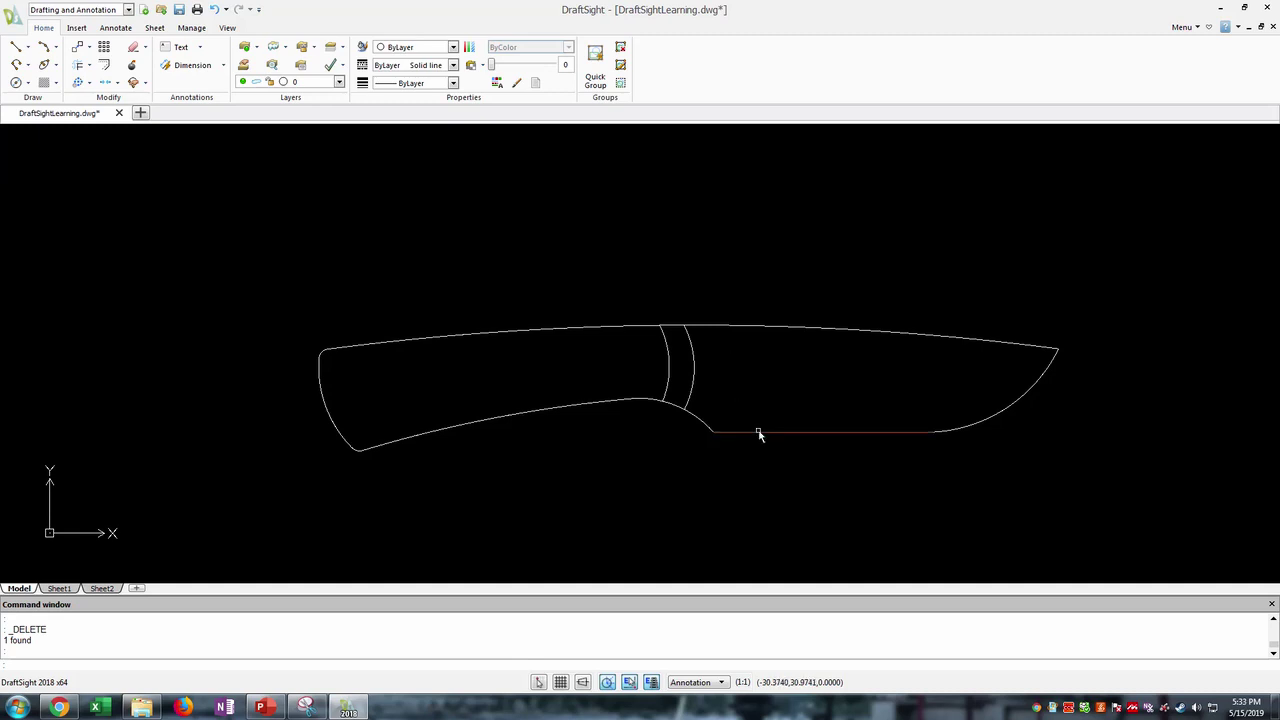
{"action": "middle_click_drag", "start_coordinate": [760, 405], "coordinate": [634, 385]}
{"action": "scroll", "coordinate": [634, 385], "scroll_direction": "up", "scroll_amount": 2}
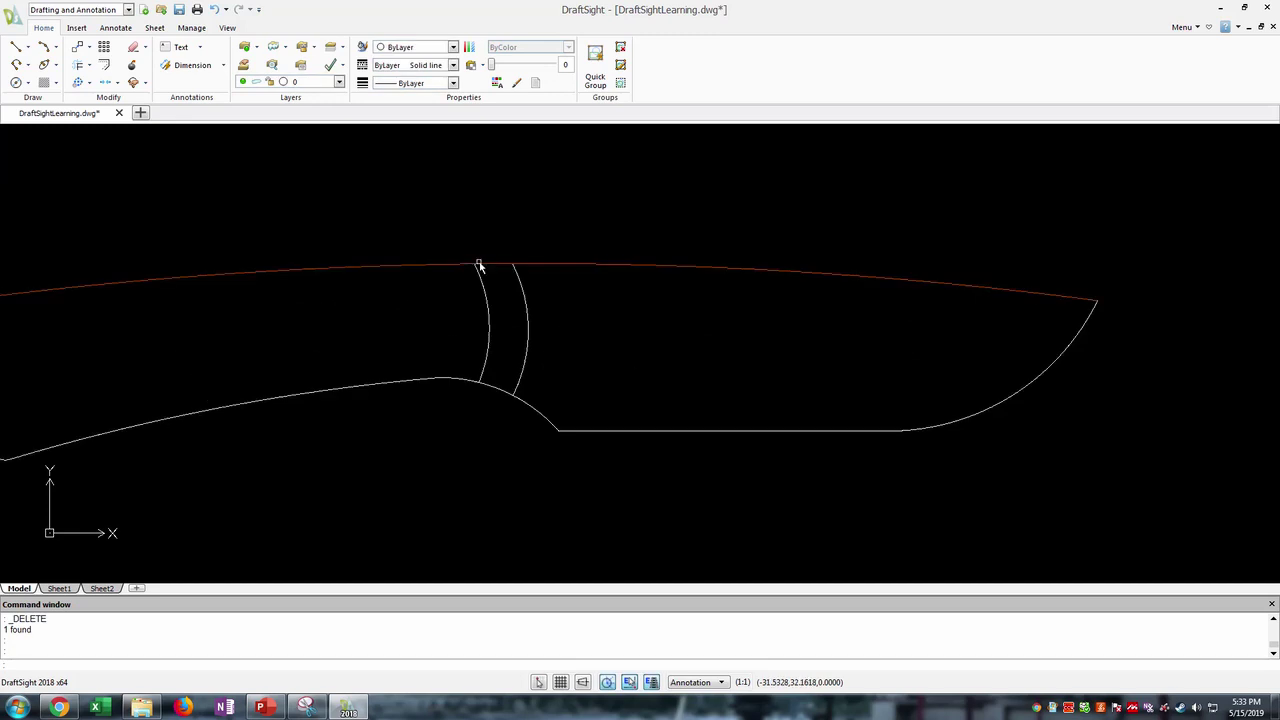
{"action": "left_click", "coordinate": [15, 46]}
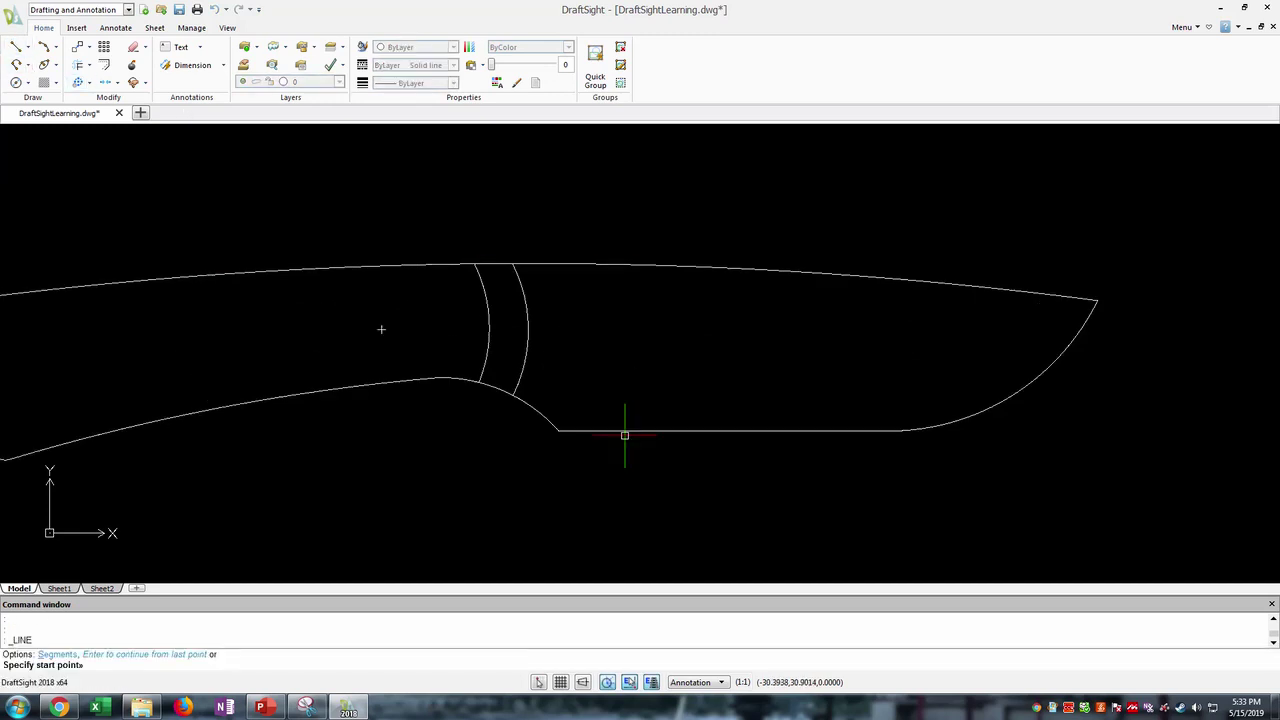
{"action": "left_click", "coordinate": [558, 431]}
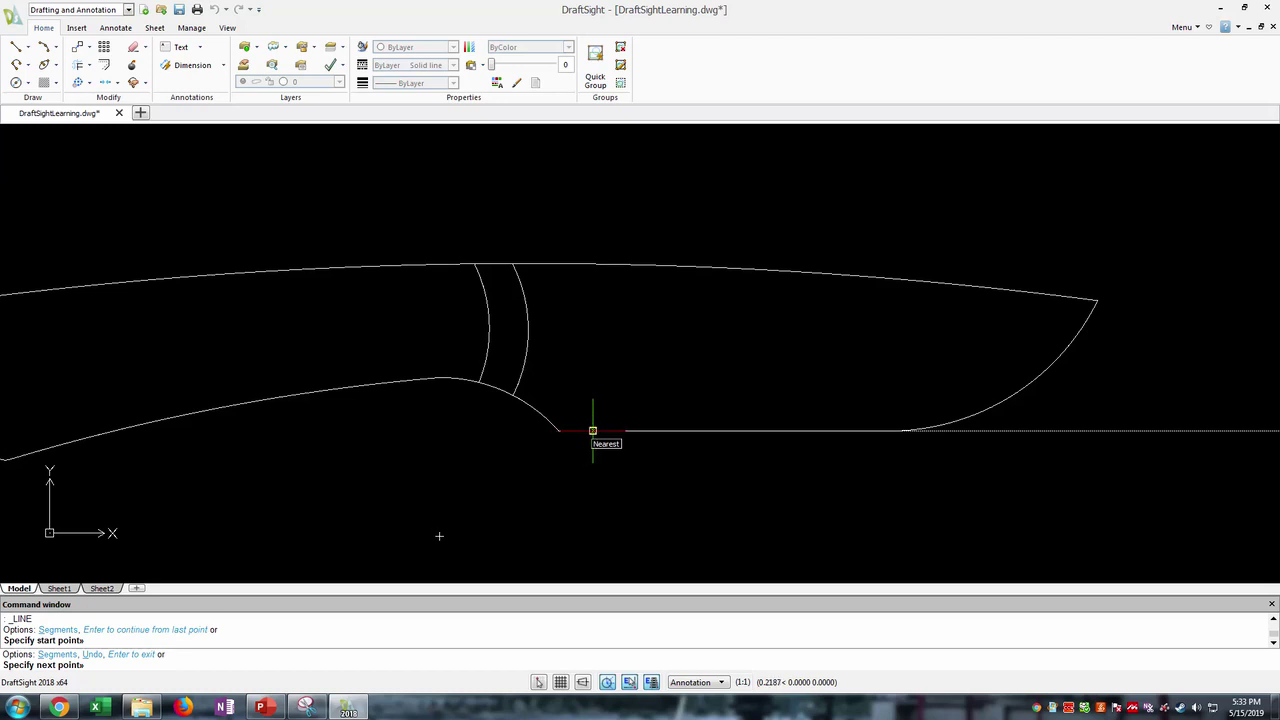
{"action": "key", "text": "Return"}
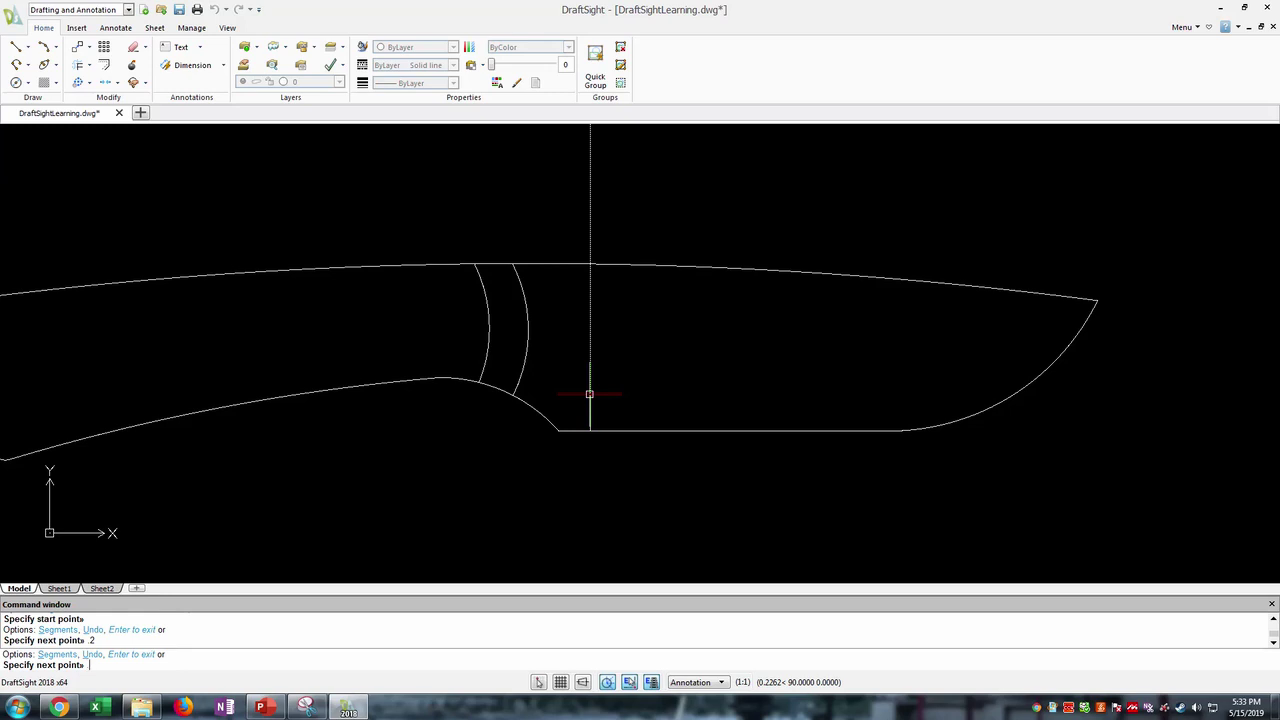
{"action": "type", "text": "9"}
{"action": "key", "text": "Return"}
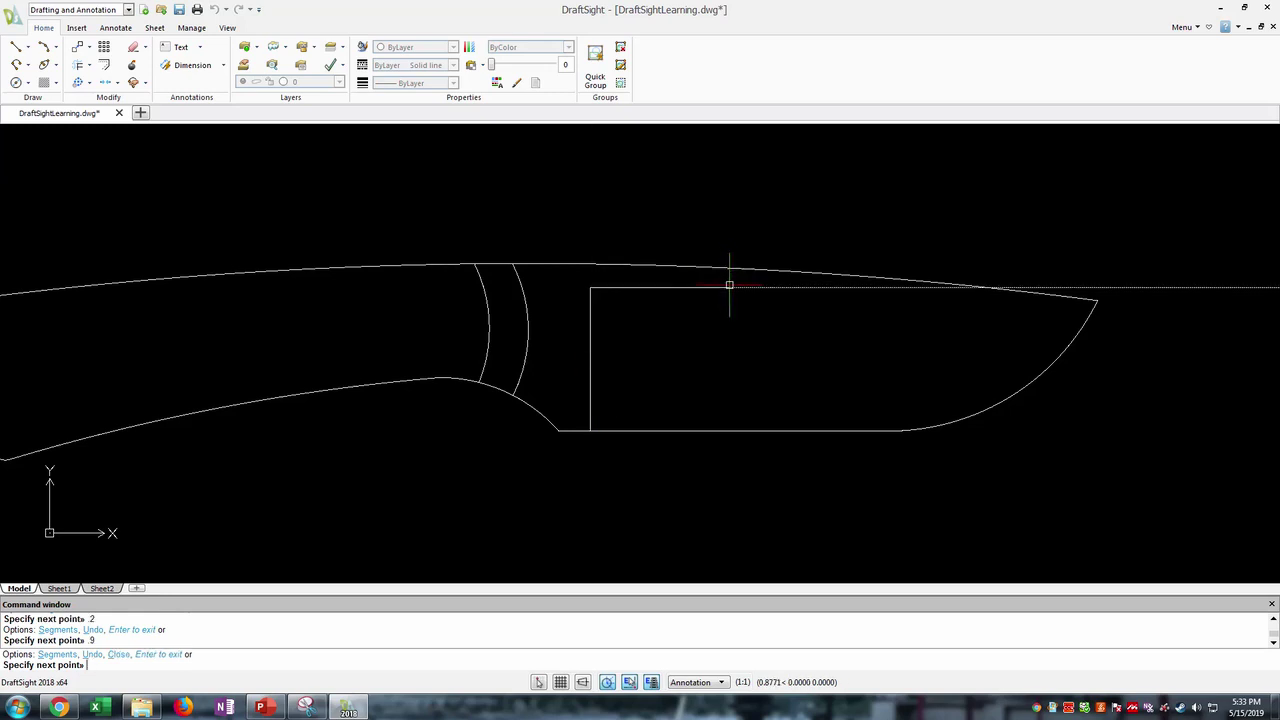
{"action": "key", "text": "Escape"}
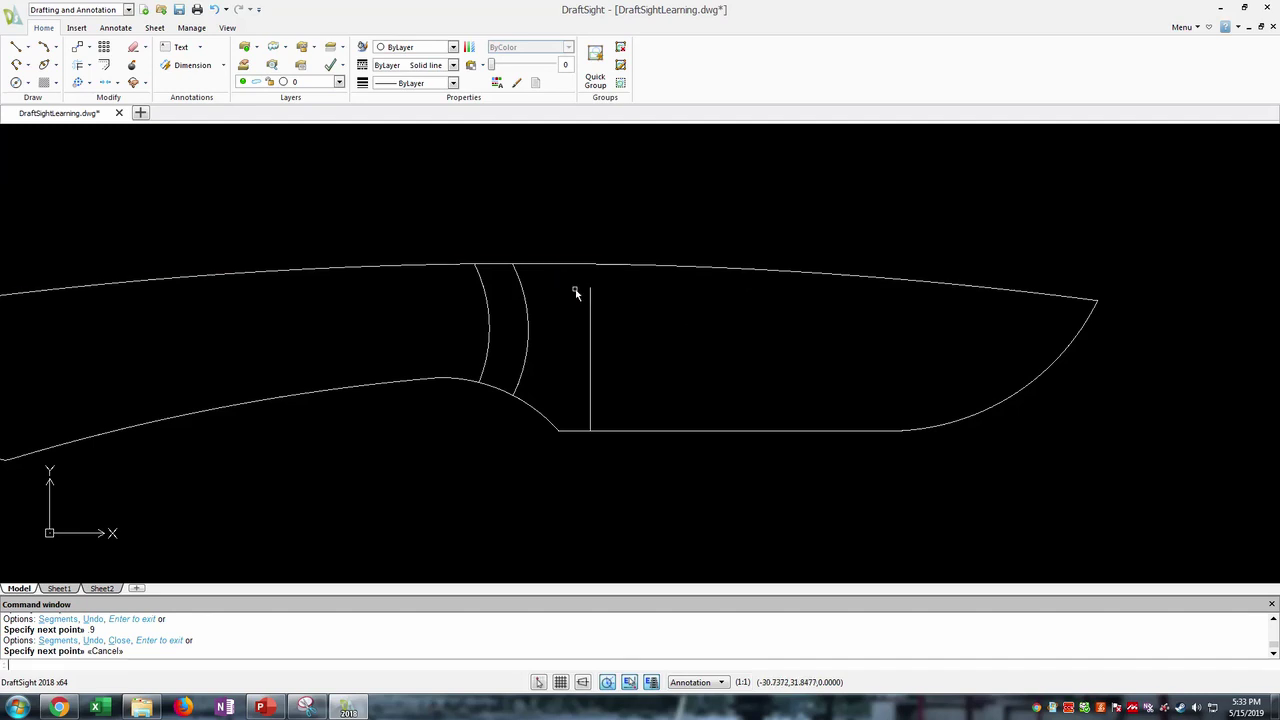
- Draw a horizontal line from the upper end of the 0.9 line toward the blade tip, ending just below the spine
{"action": "left_click", "coordinate": [15, 46]}
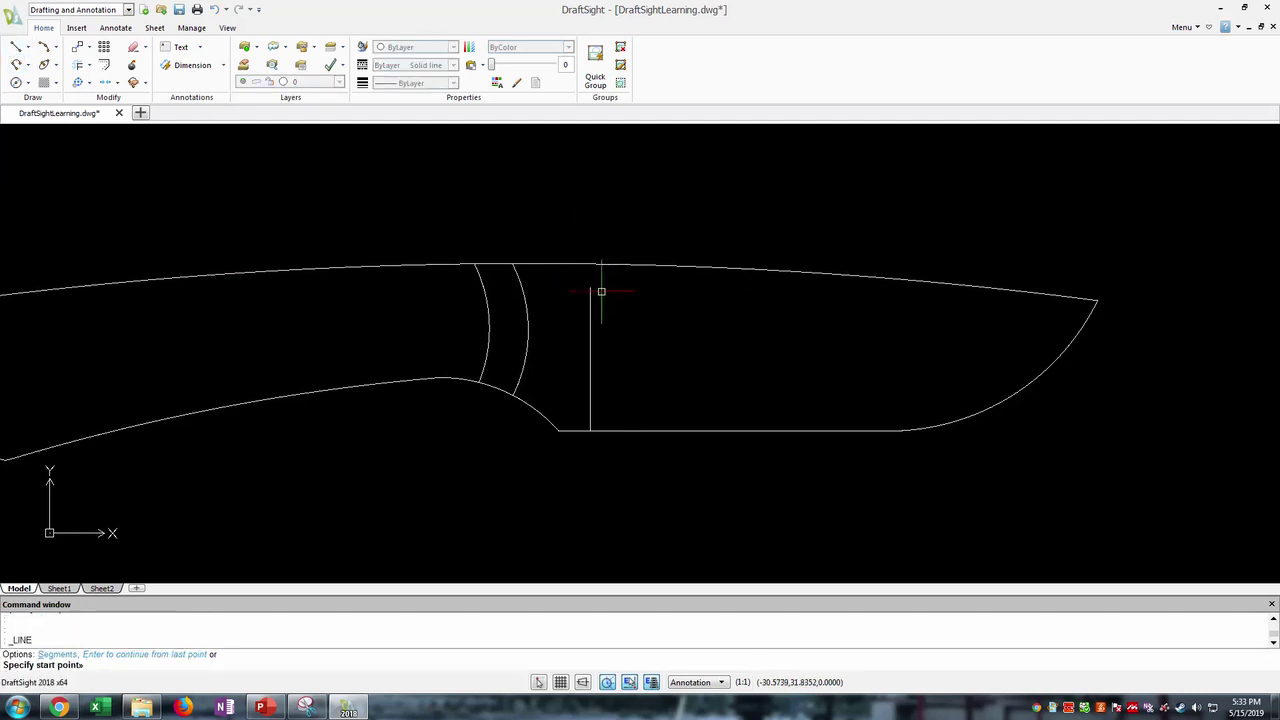
{"action": "left_click", "coordinate": [590, 288]}
{"action": "left_click", "coordinate": [890, 287]}
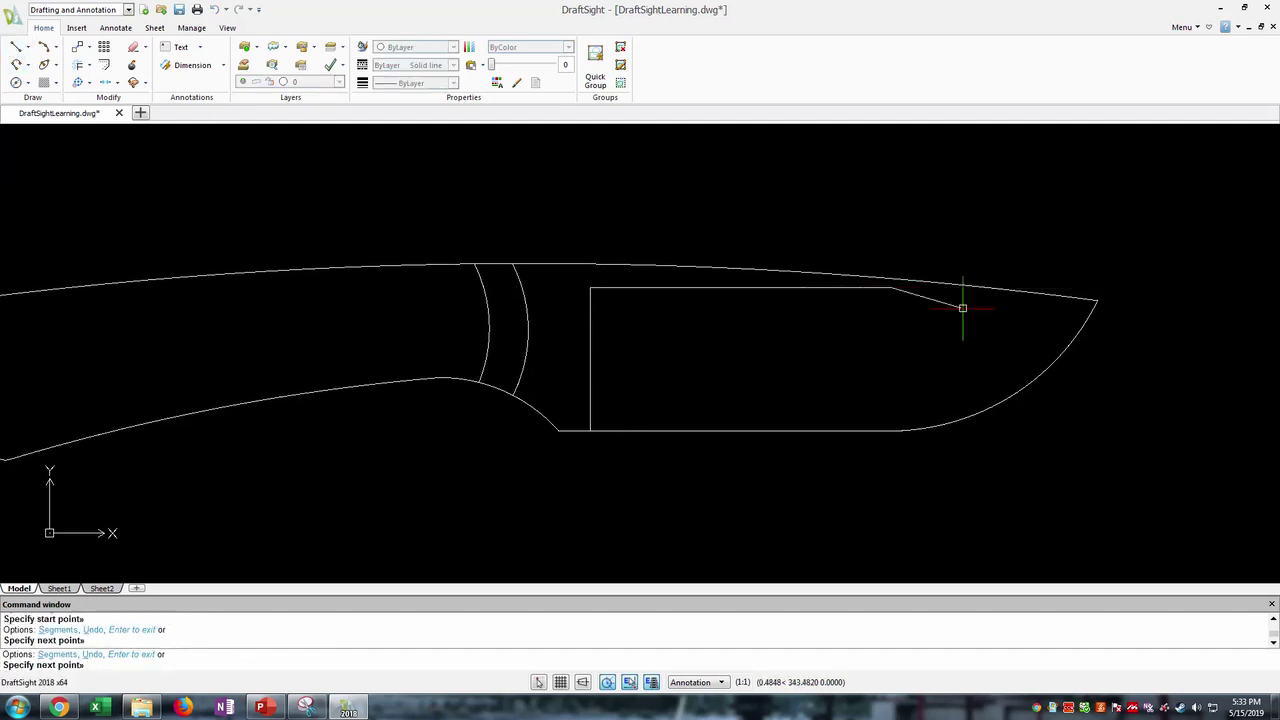
{"action": "key", "text": "Escape"}
- Copy the blade's curved tip arc and paste it straight above the original, with its start level with the new horizontal line
{"action": "mouse_move", "coordinate": [890, 295]}
{"action": "middle_mouse_down"}
{"action": "mouse_move", "coordinate": [743, 335]}
{"action": "mouse_move", "coordinate": [677, 377]}
{"action": "middle_mouse_up"}
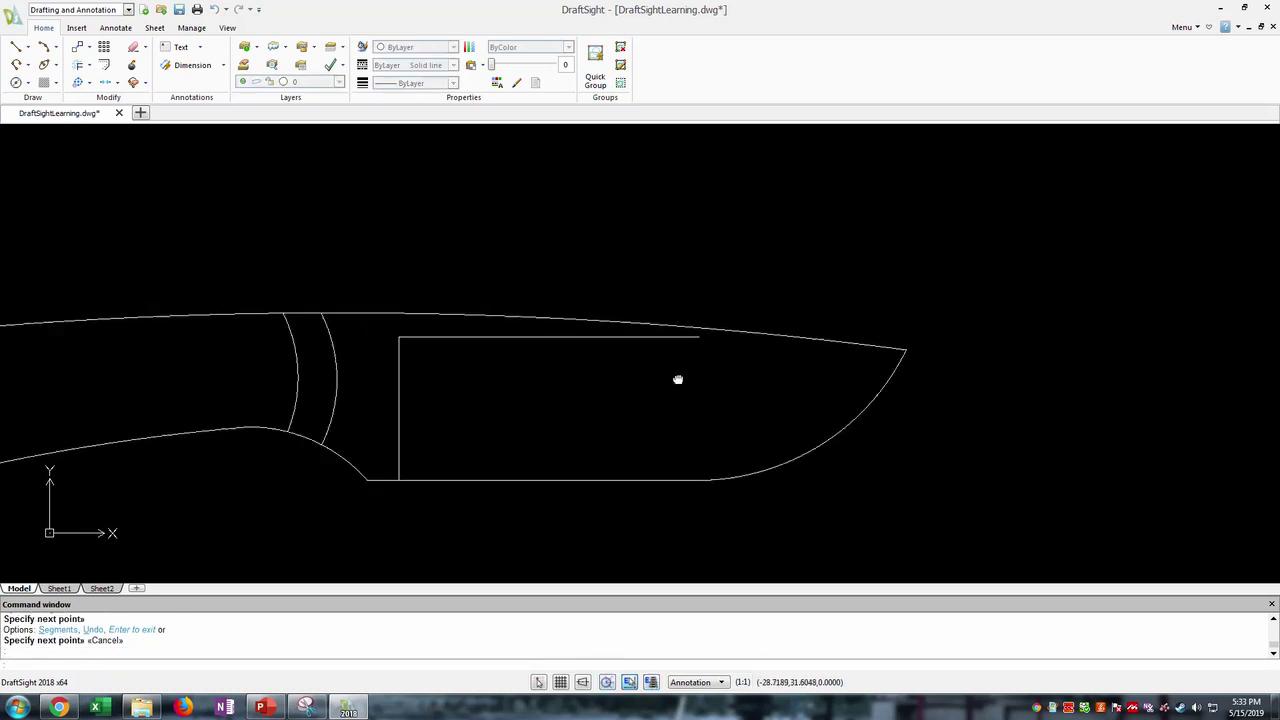
{"action": "scroll", "coordinate": [690, 410], "scroll_direction": "up", "scroll_amount": 1}
{"action": "left_click", "coordinate": [771, 467]}
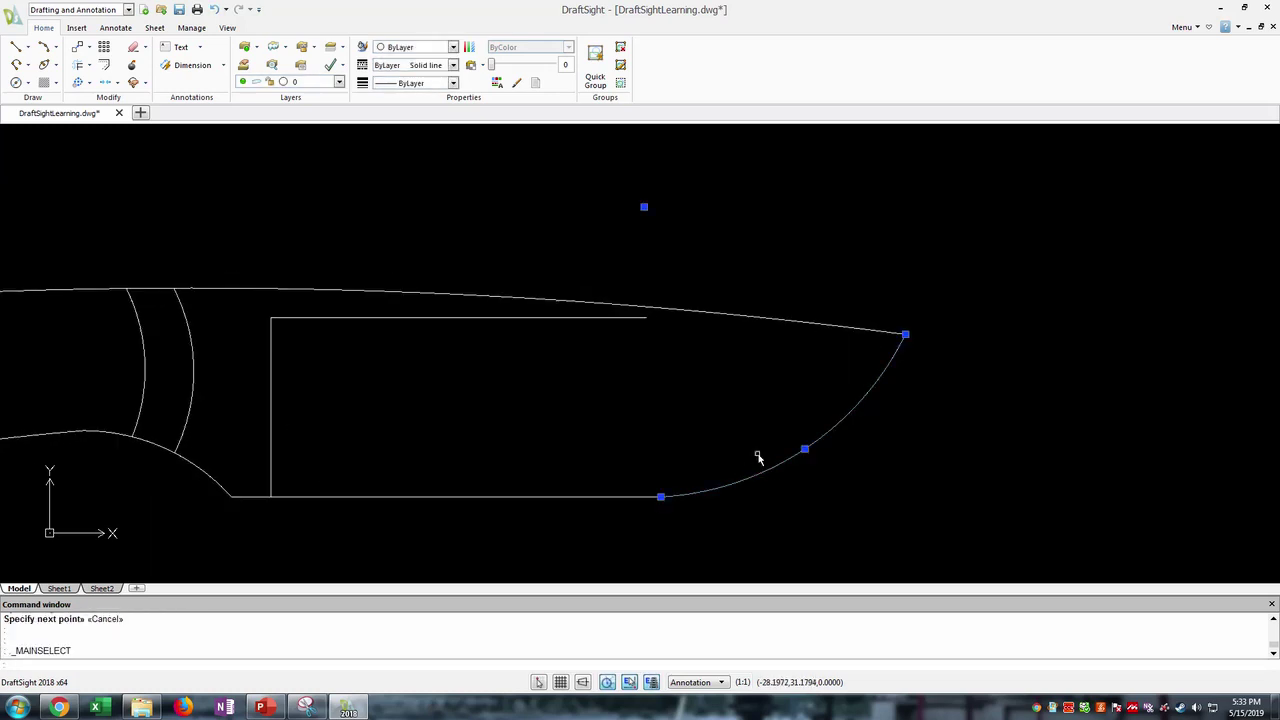
{"action": "key", "text": "ctrl+c"}
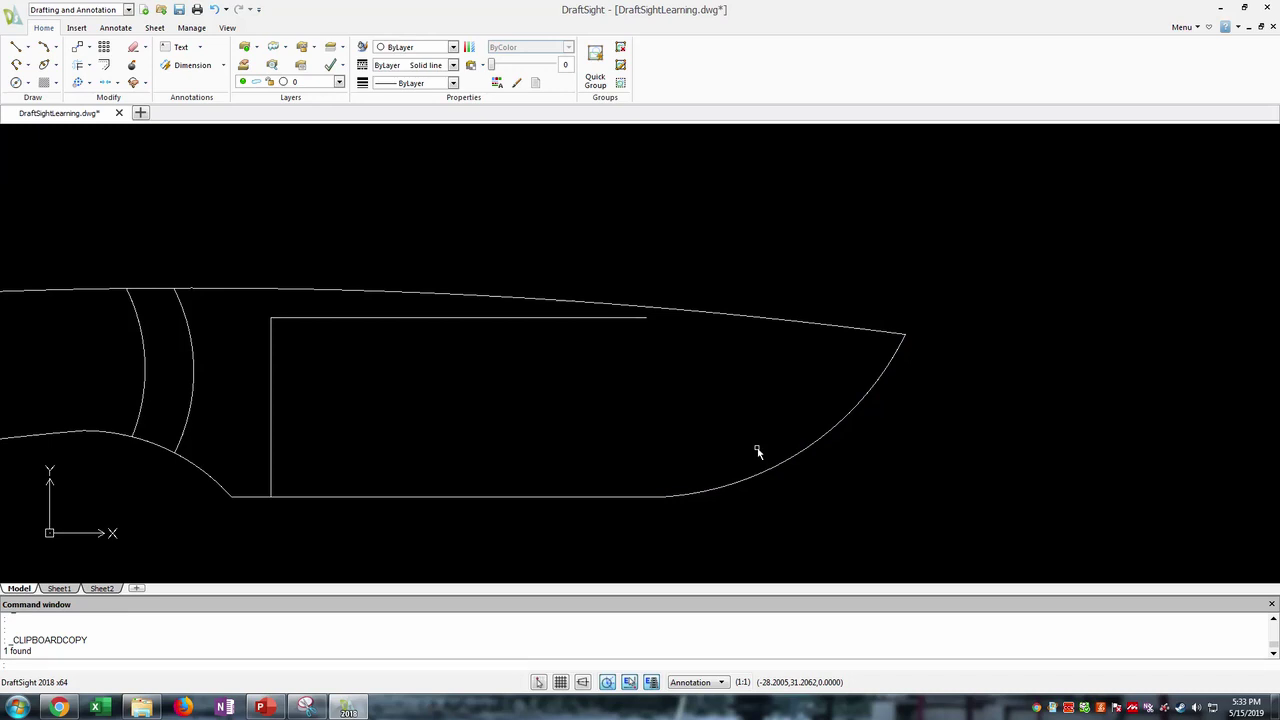
{"action": "key", "text": "ctrl+v"}
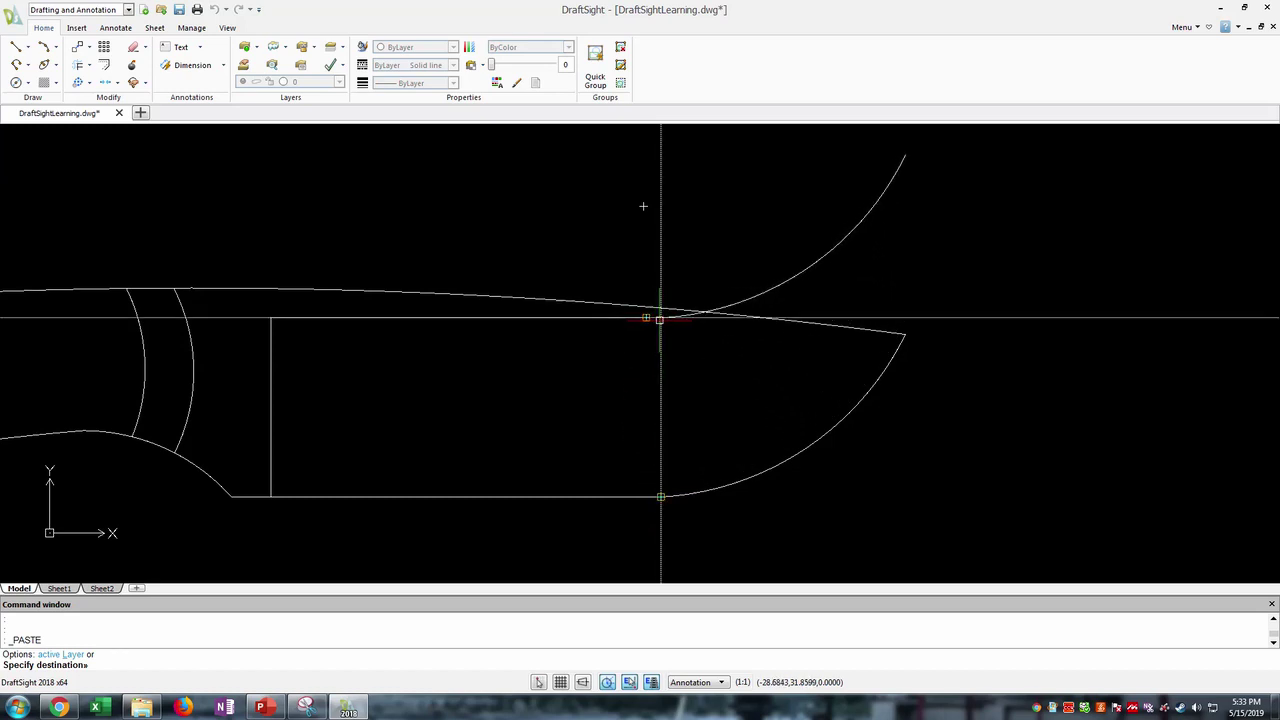
{"action": "left_click", "coordinate": [660, 318]}
{"action": "scroll", "coordinate": [675, 365], "scroll_direction": "down", "scroll_amount": 1}
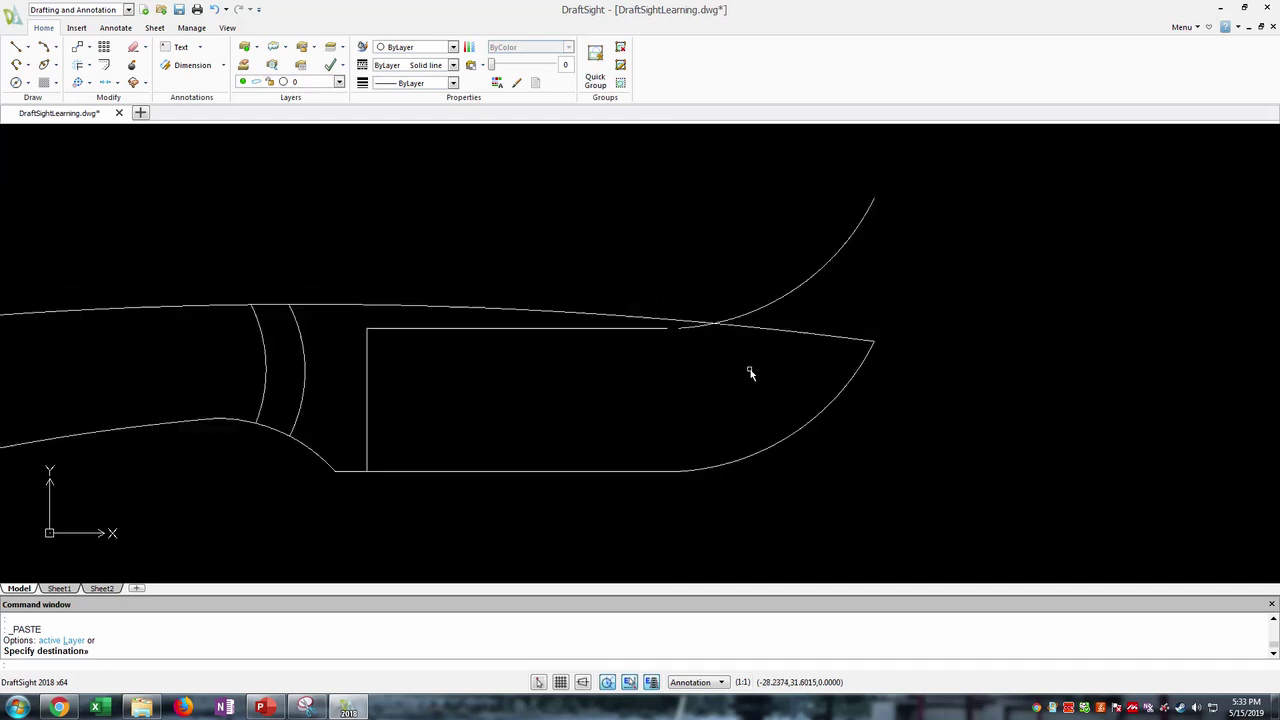
- Stretch the free end of the horizontal line inside the blade to the start of the pasted arc
{"action": "scroll", "coordinate": [660, 342], "scroll_direction": "up", "scroll_amount": 2}
{"action": "scroll", "coordinate": [675, 344], "scroll_direction": "up", "scroll_amount": 2}
{"action": "left_click", "coordinate": [632, 297]}
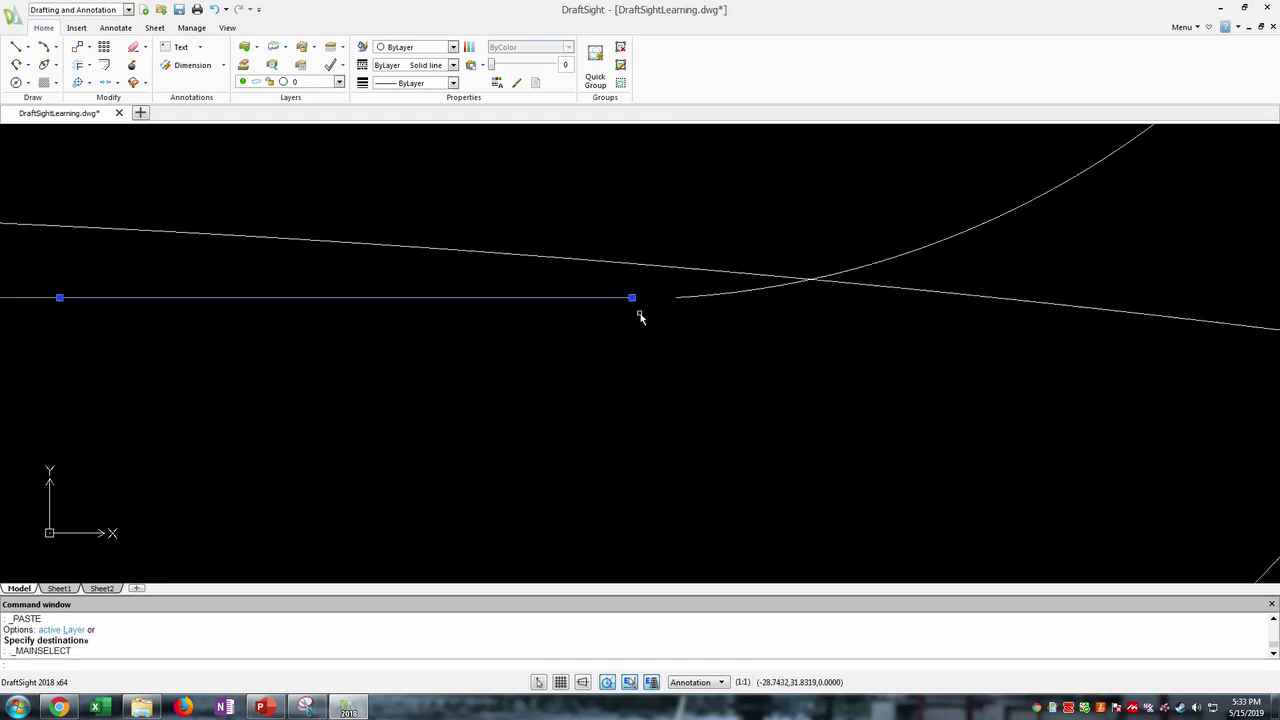
{"action": "left_click", "coordinate": [632, 297]}
{"action": "key", "text": "Escape"}
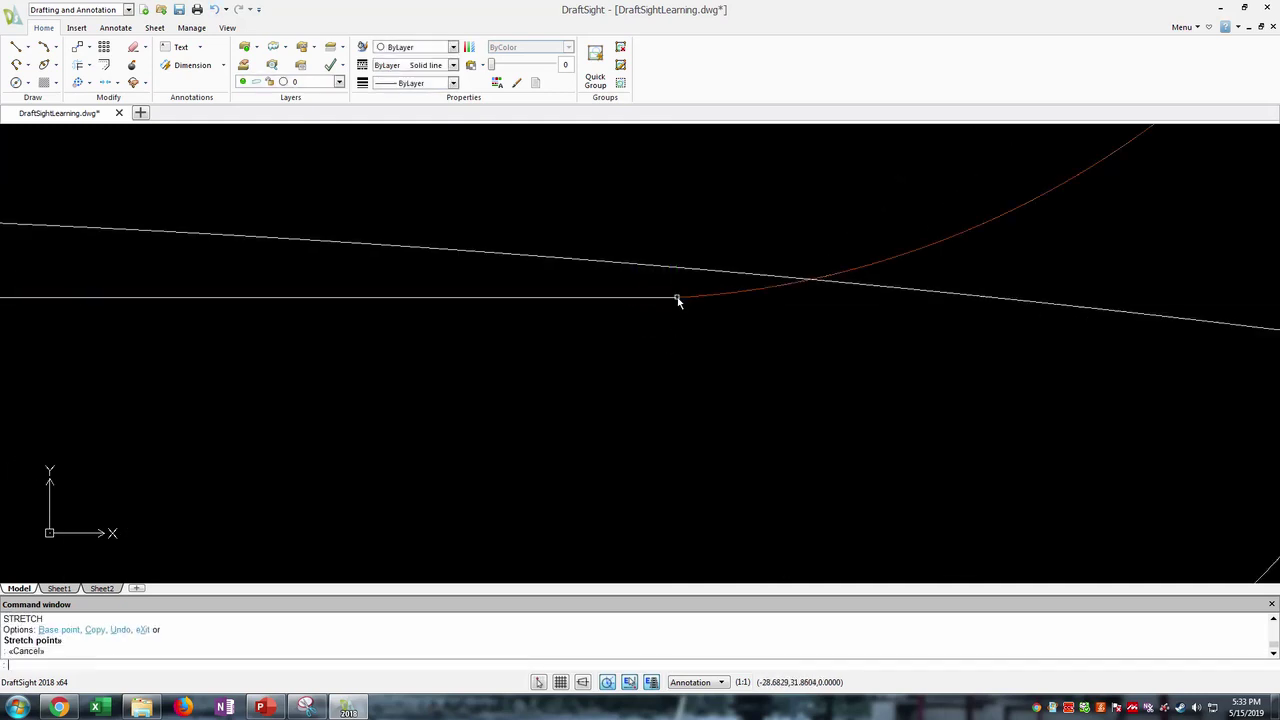
- Trim off the part of the pasted arc that extends above the blade's spine
{"action": "scroll", "coordinate": [760, 328], "scroll_direction": "down", "scroll_amount": 2}
{"action": "scroll", "coordinate": [759, 389], "scroll_direction": "down", "scroll_amount": 2}
{"action": "left_click", "coordinate": [994, 470]}
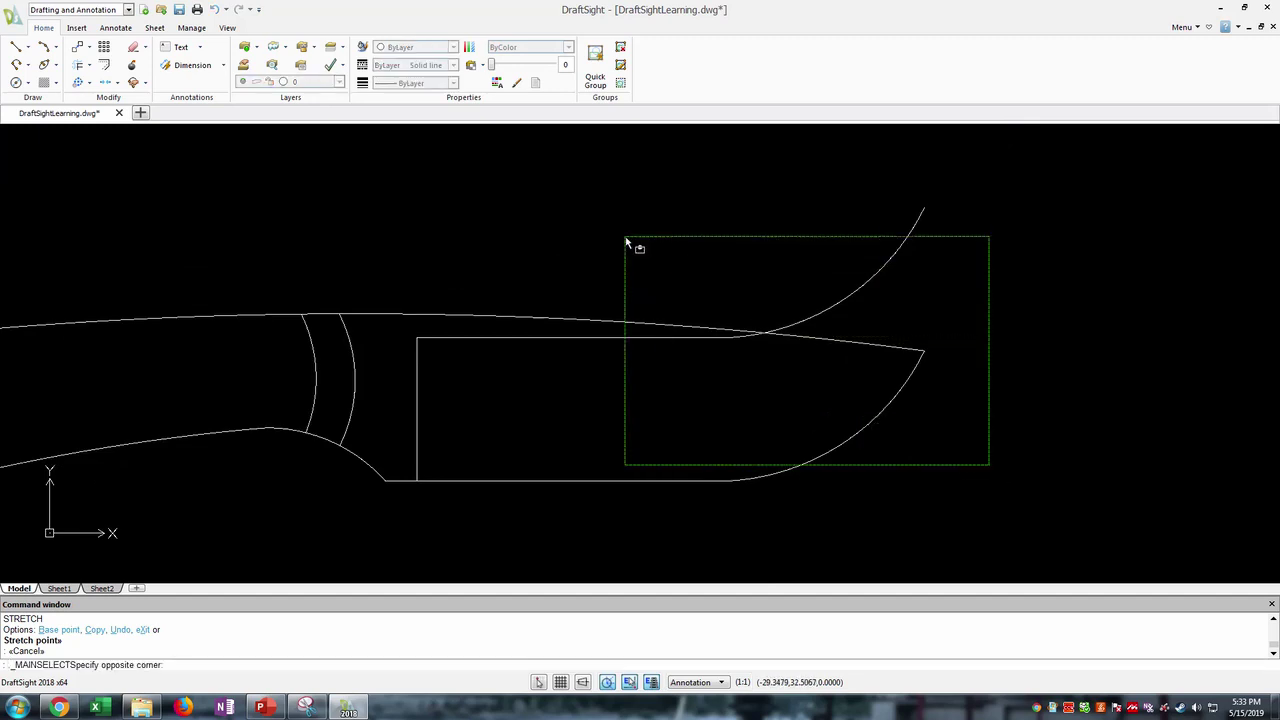
{"action": "left_click", "coordinate": [620, 235]}
{"action": "type", "text": "tr"}
{"action": "key", "text": "Return"}
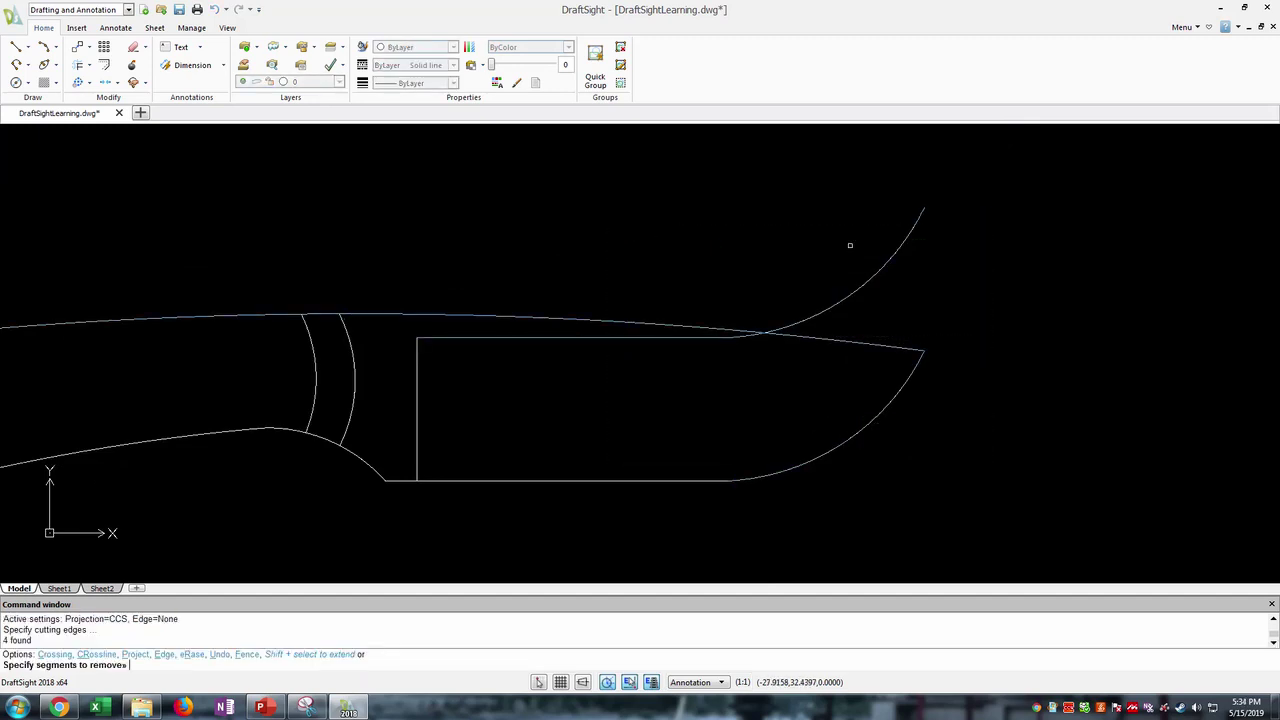
{"action": "left_click", "coordinate": [850, 245]}
{"action": "left_click", "coordinate": [929, 303]}
{"action": "key", "text": "Escape"}
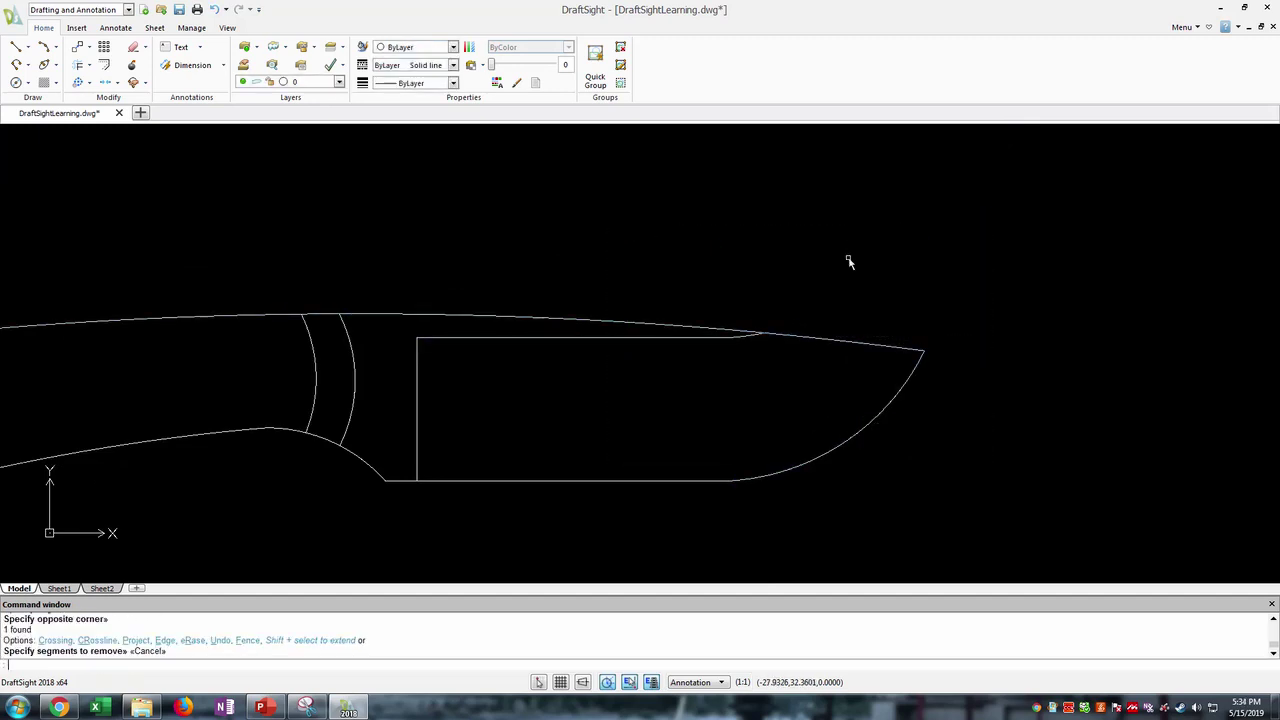
- Draw a circle of diameter 0.1562 just below the cutting edge, near the foot of the vertical bevel line
{"action": "scroll", "coordinate": [800, 360], "scroll_direction": "down", "scroll_amount": 2}
{"action": "scroll", "coordinate": [580, 385], "scroll_direction": "up", "scroll_amount": 3}
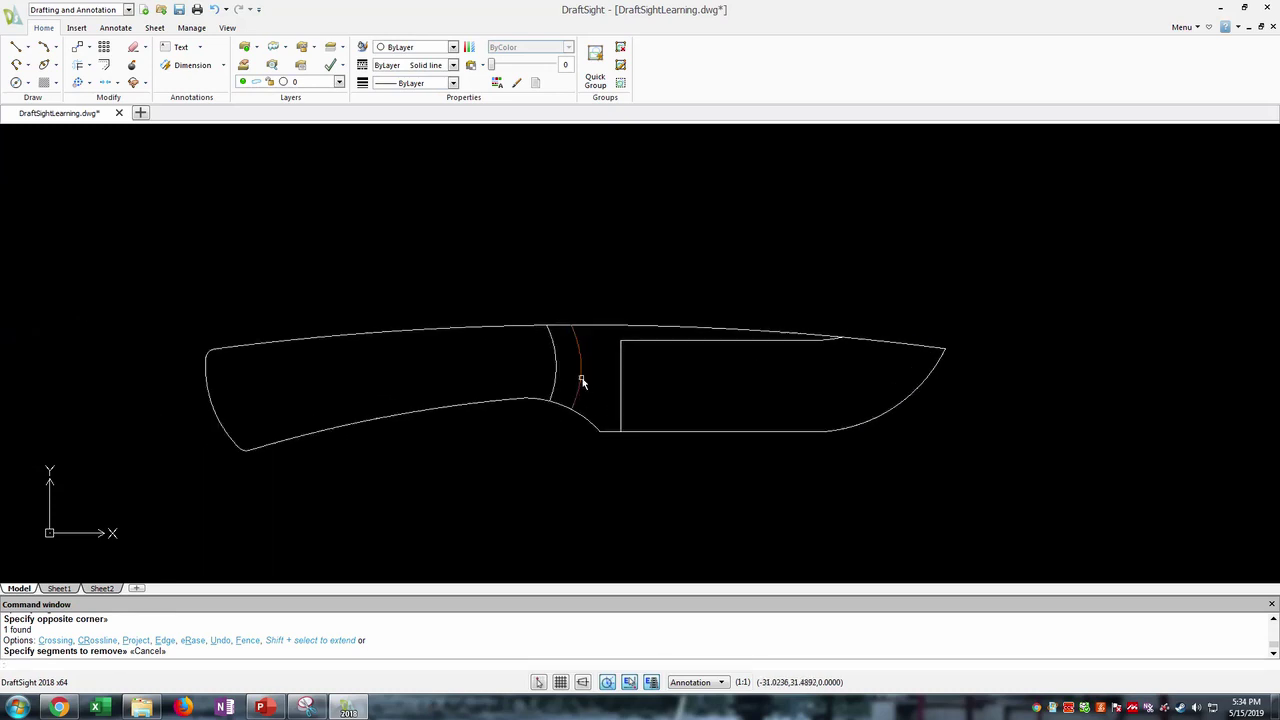
{"action": "scroll", "coordinate": [588, 403], "scroll_direction": "up", "scroll_amount": 1}
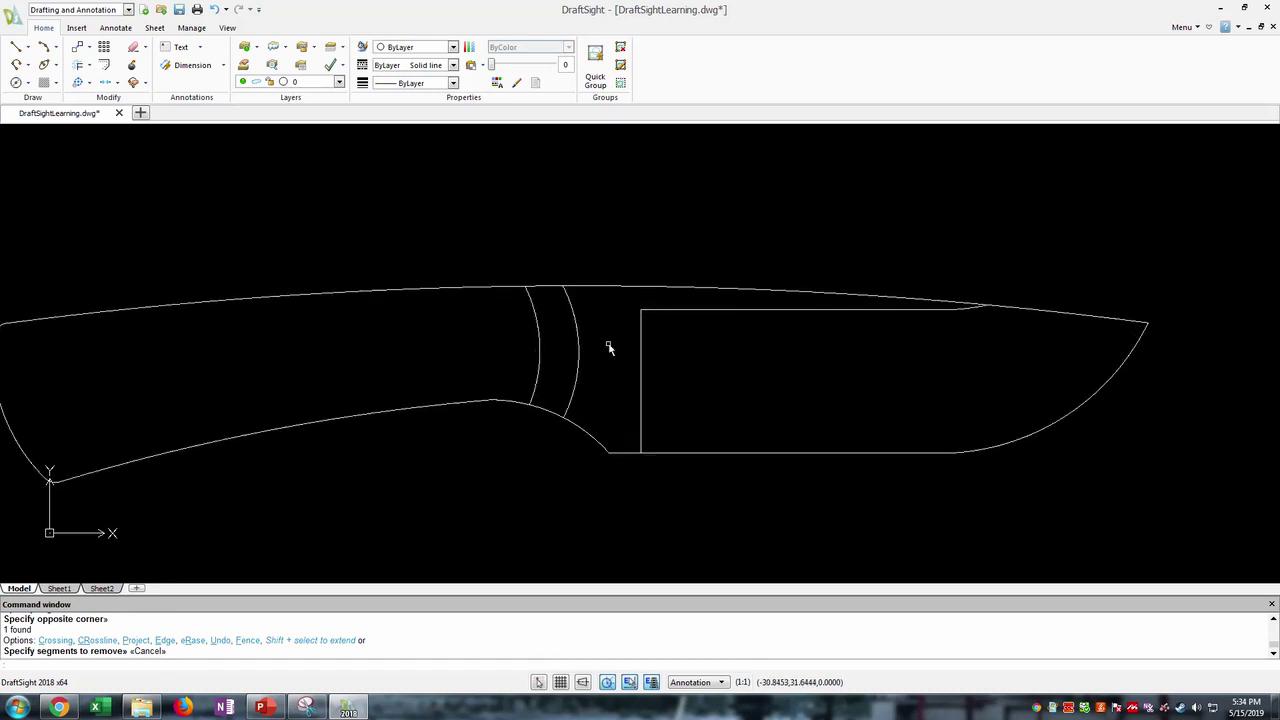
{"action": "mouse_move", "coordinate": [608, 347]}
{"action": "middle_mouse_down"}
{"action": "mouse_move", "coordinate": [489, 311]}
{"action": "mouse_move", "coordinate": [477, 271]}
{"action": "middle_mouse_up"}
{"action": "scroll", "coordinate": [531, 385], "scroll_direction": "up", "scroll_amount": 2}
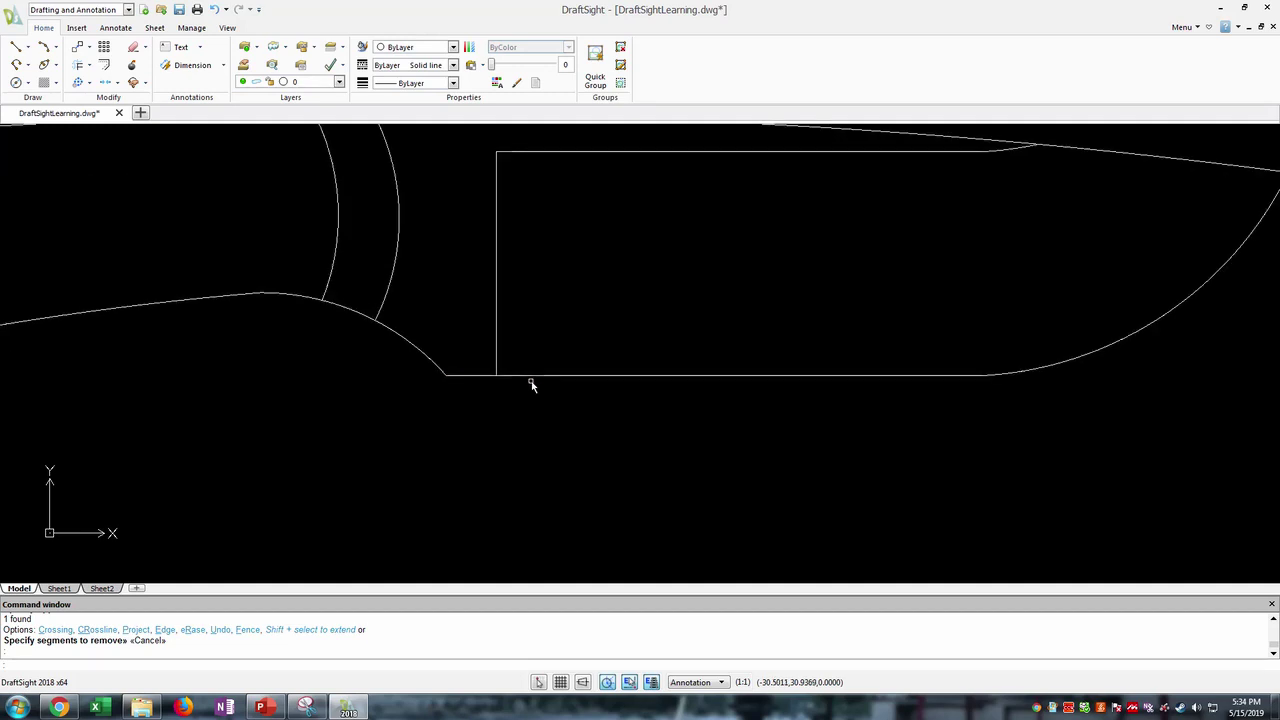
{"action": "scroll", "coordinate": [531, 385], "scroll_direction": "up", "scroll_amount": 1}
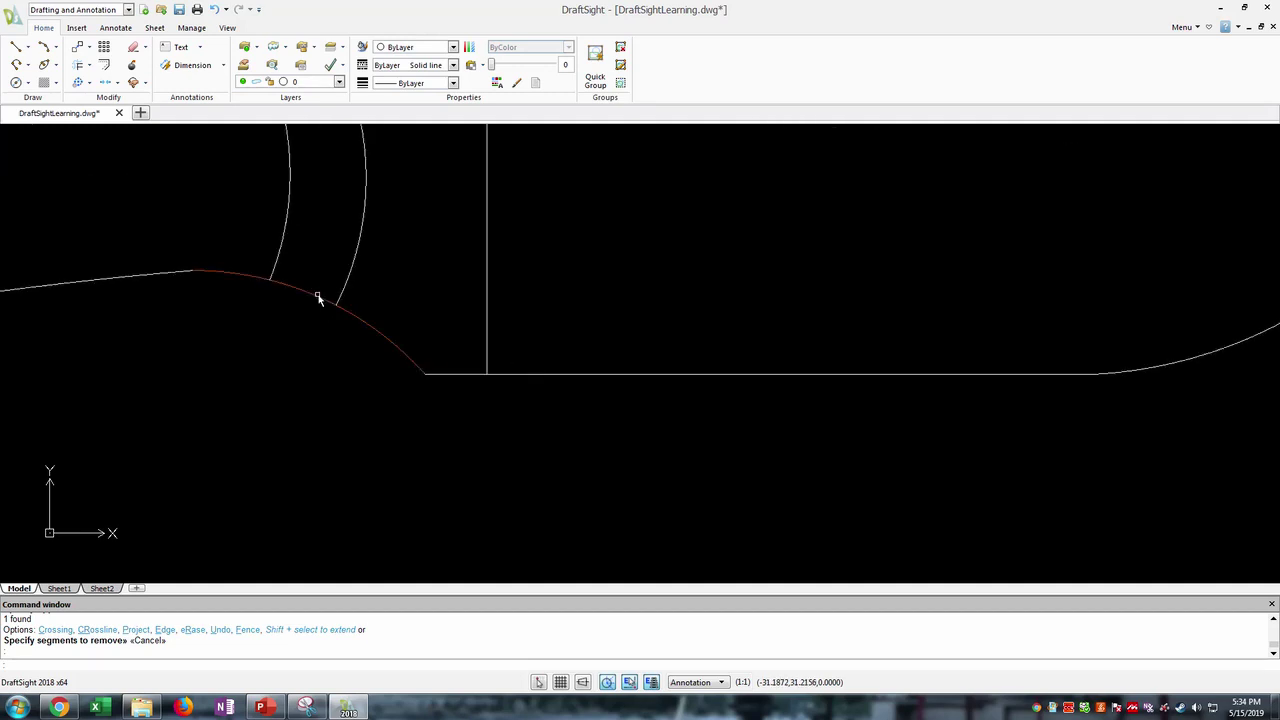
{"action": "left_click", "coordinate": [29, 84]}
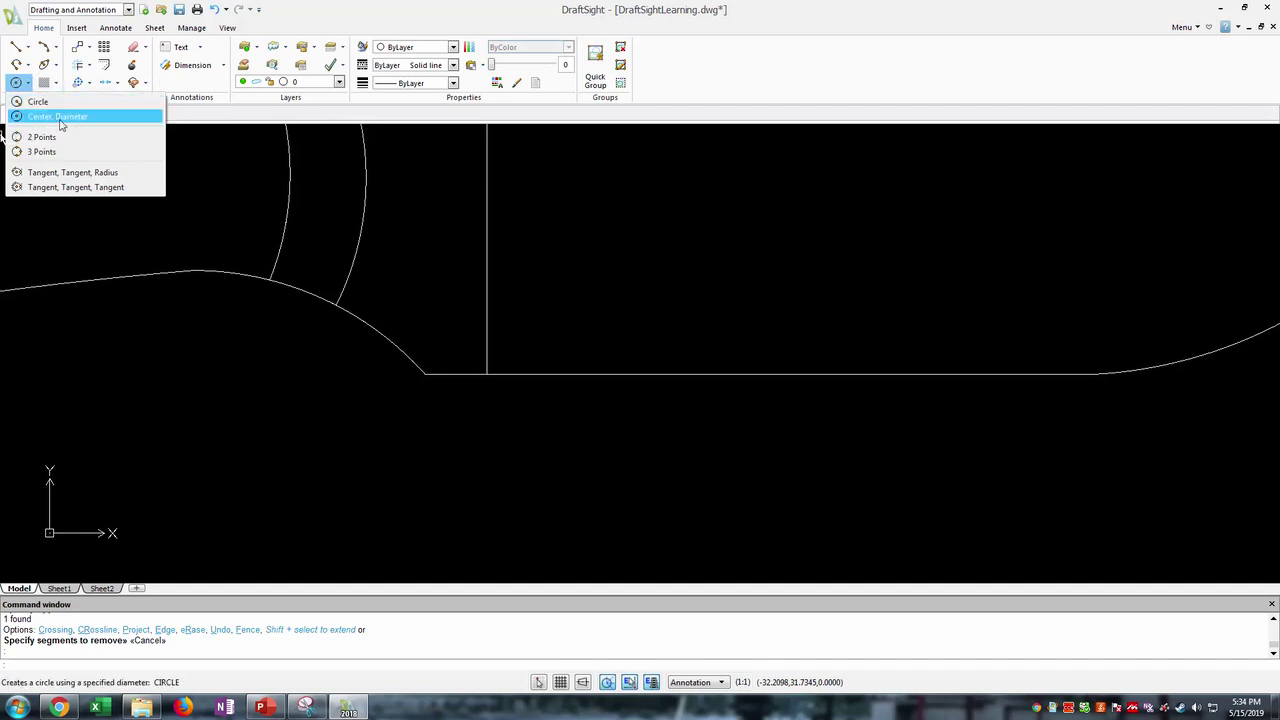
{"action": "left_click", "coordinate": [57, 116]}
{"action": "left_click", "coordinate": [497, 425]}
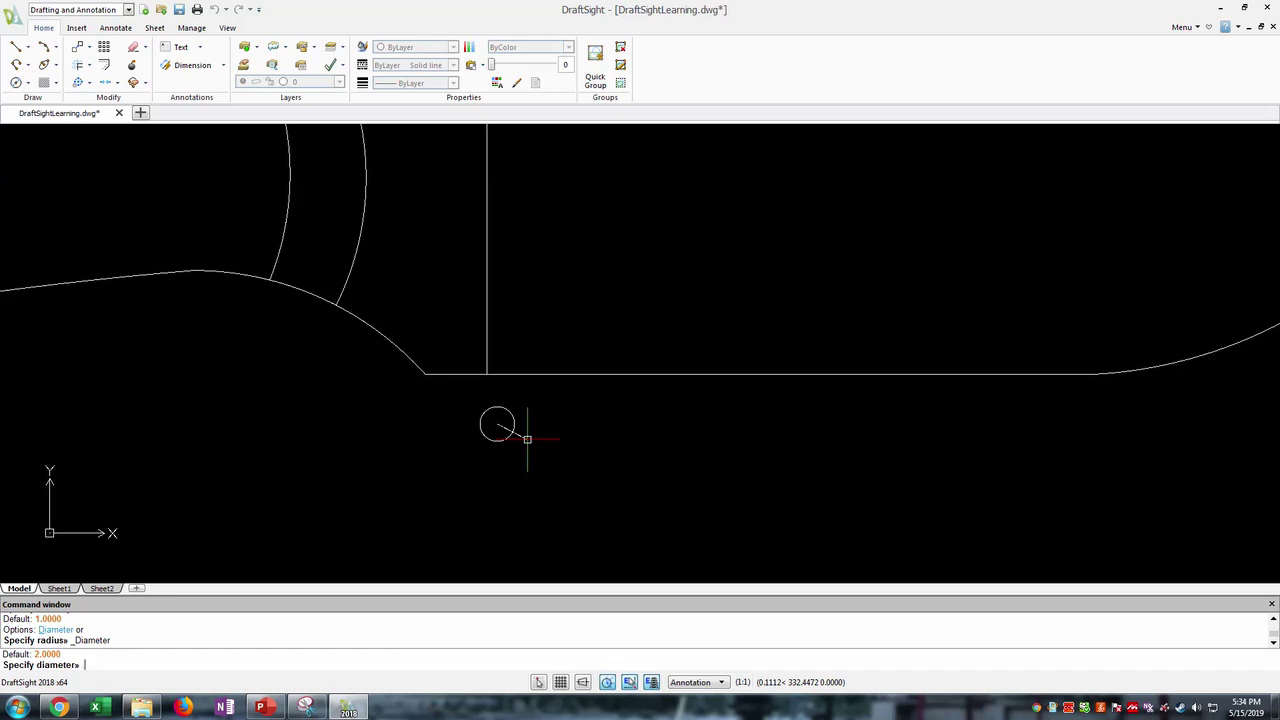
{"action": "type", "text": ".1562"}
{"action": "key", "text": "Return"}
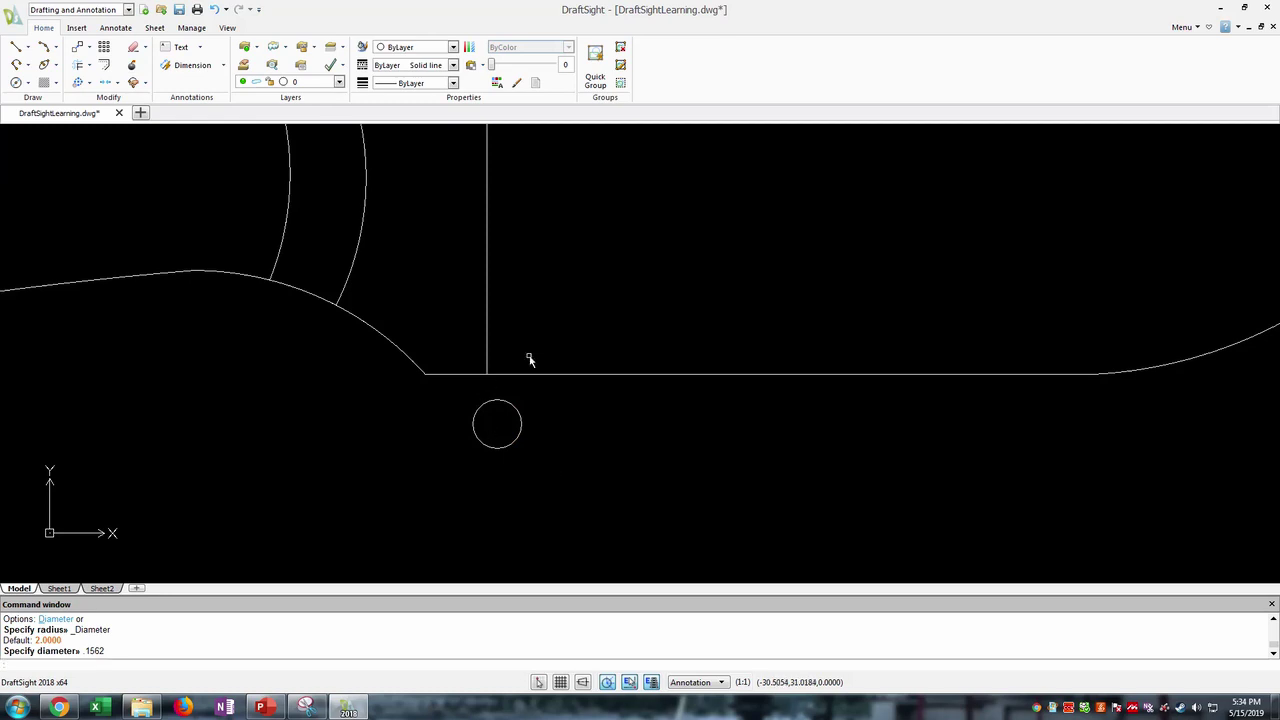
- Move the small circle by its left quadrant point onto the intersection of the vertical bevel line and the cutting edge
{"action": "scroll", "coordinate": [530, 360], "scroll_direction": "up", "scroll_amount": 5}
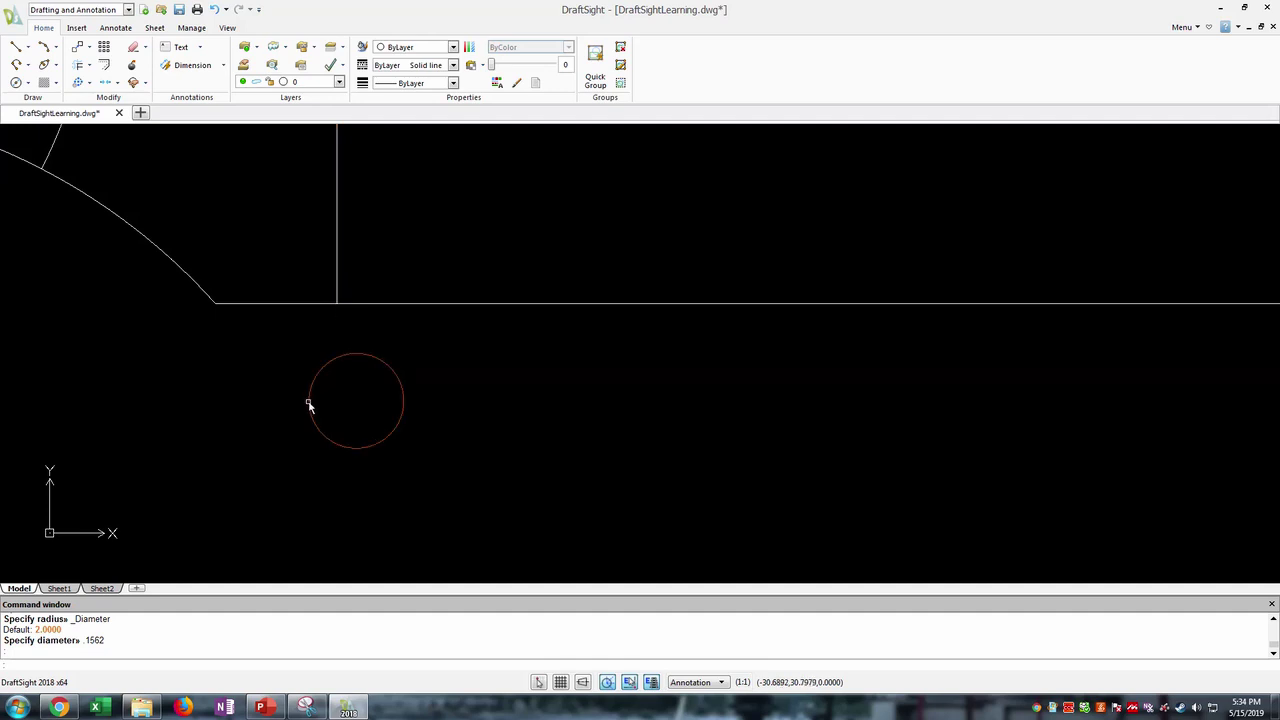
{"action": "left_click", "coordinate": [426, 449]}
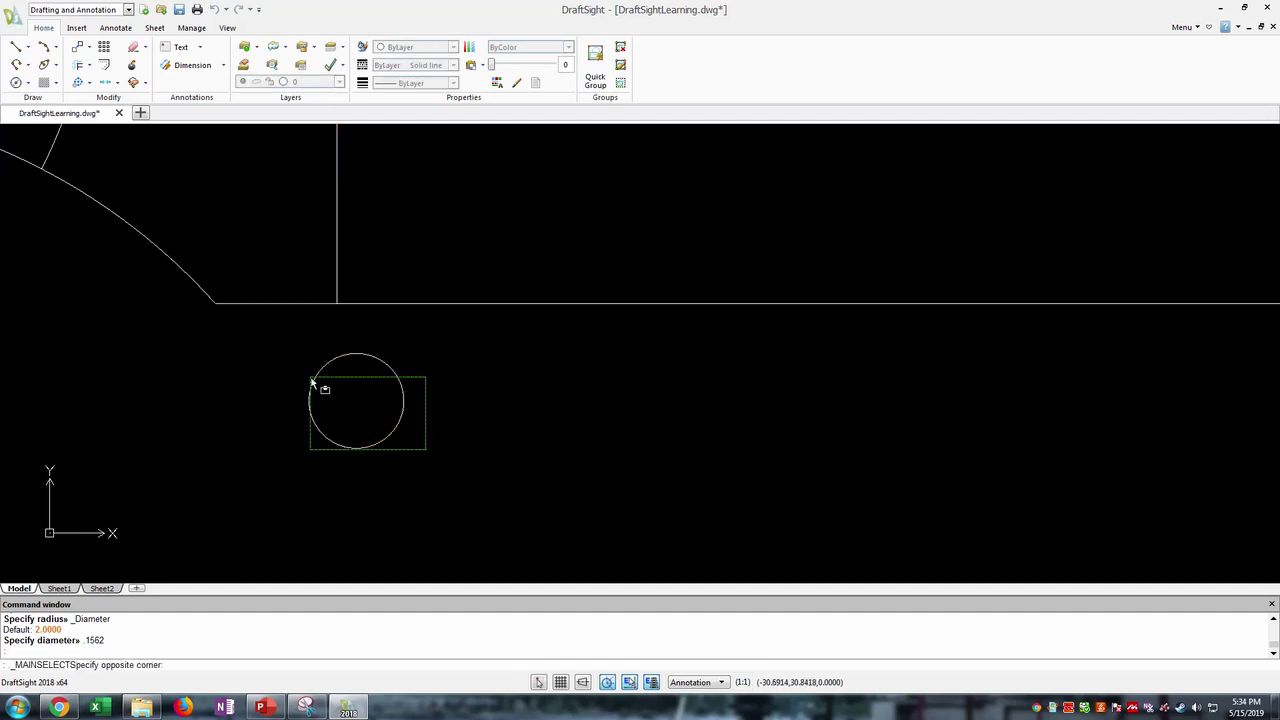
{"action": "left_click", "coordinate": [292, 362]}
{"action": "type", "text": "move"}
{"action": "key", "text": "Return"}
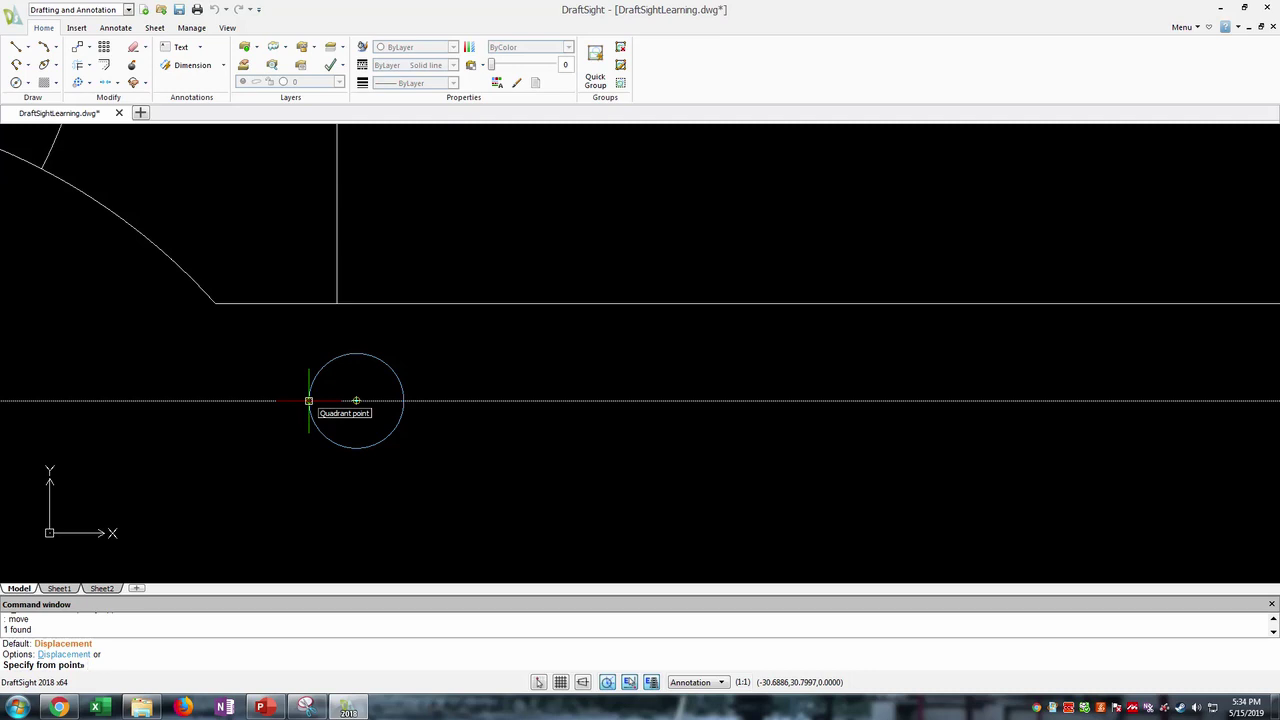
{"action": "left_click", "coordinate": [309, 401]}
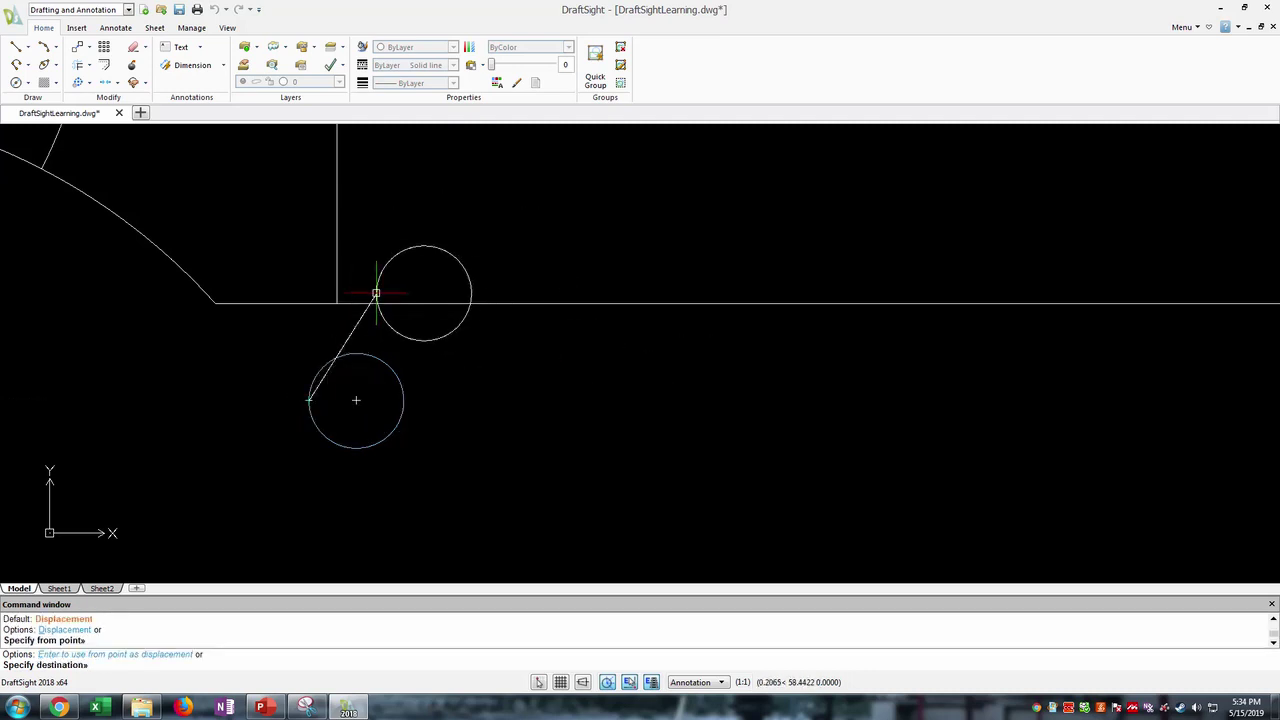
{"action": "scroll", "coordinate": [375, 293], "scroll_direction": "up", "scroll_amount": 5}
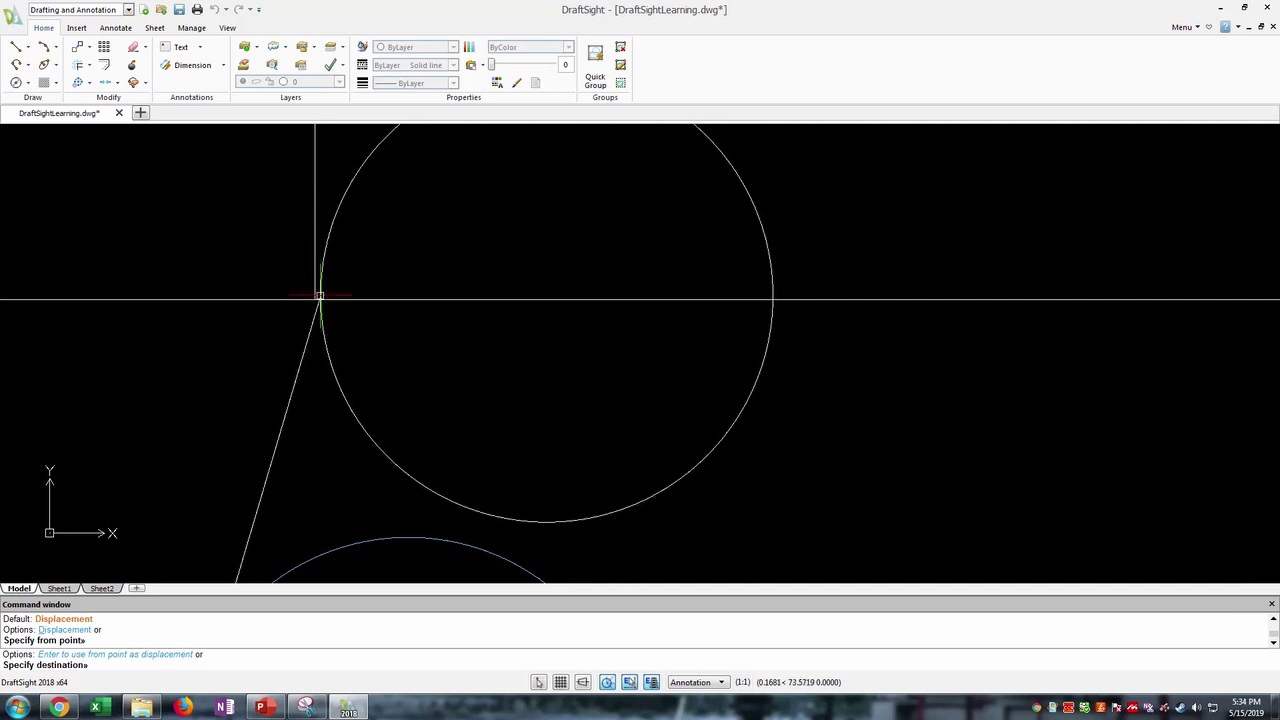
{"action": "left_click", "coordinate": [314, 299]}
{"action": "scroll", "coordinate": [440, 409], "scroll_direction": "down", "scroll_amount": 5}
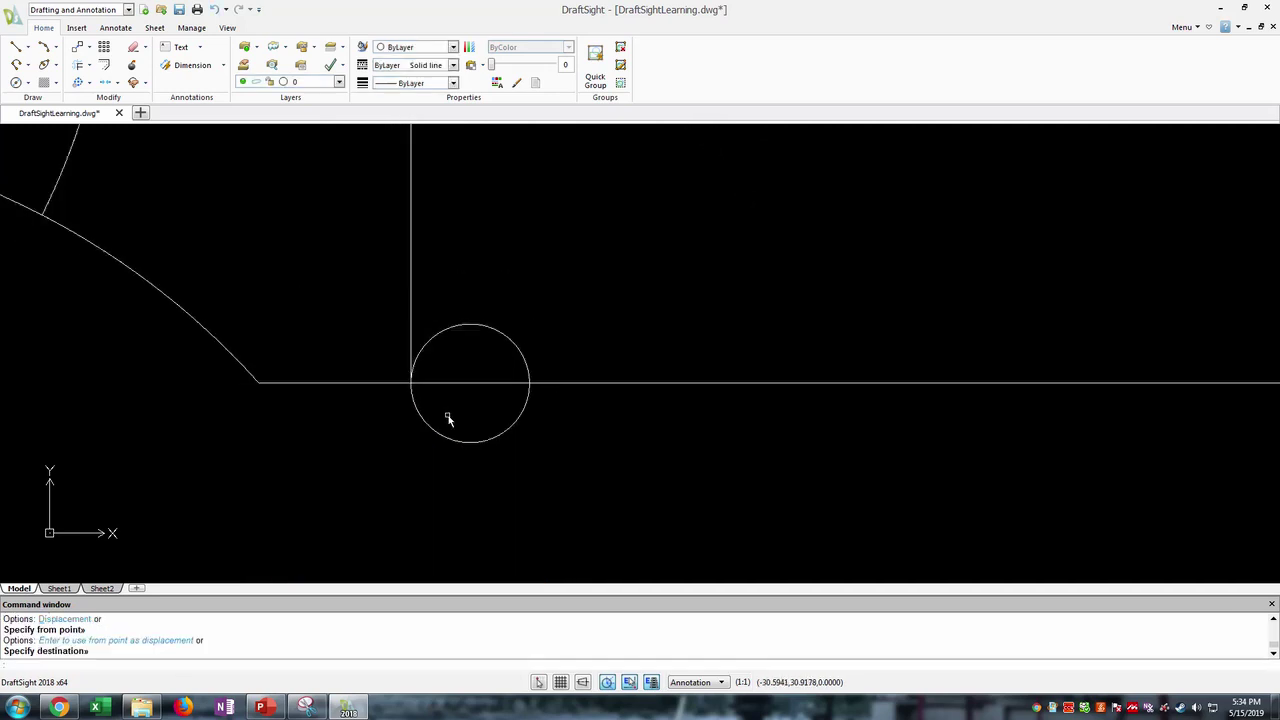
- Trim away the circle's lower half and the cutting edge segment inside it, leaving a semicircular notch at the heel
{"action": "scroll", "coordinate": [425, 395], "scroll_direction": "up", "scroll_amount": 4}
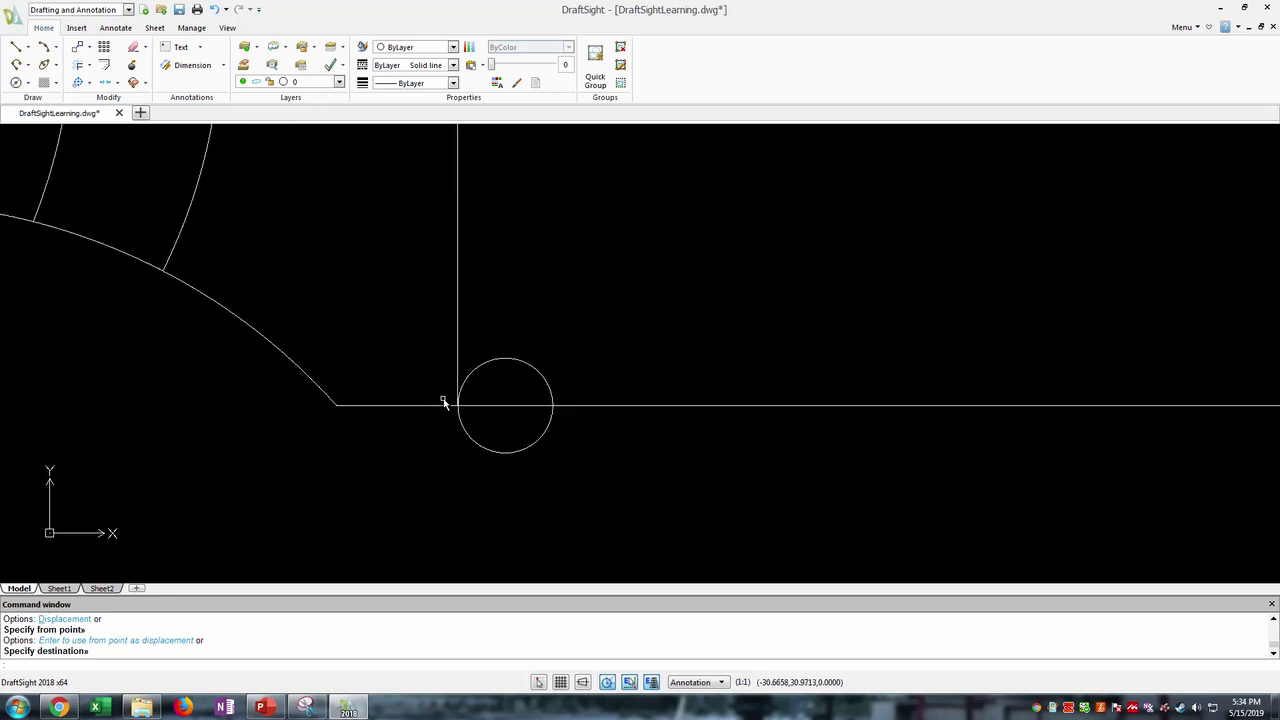
{"action": "scroll", "coordinate": [480, 402], "scroll_direction": "down", "scroll_amount": 2}
{"action": "scroll", "coordinate": [487, 402], "scroll_direction": "up", "scroll_amount": 3}
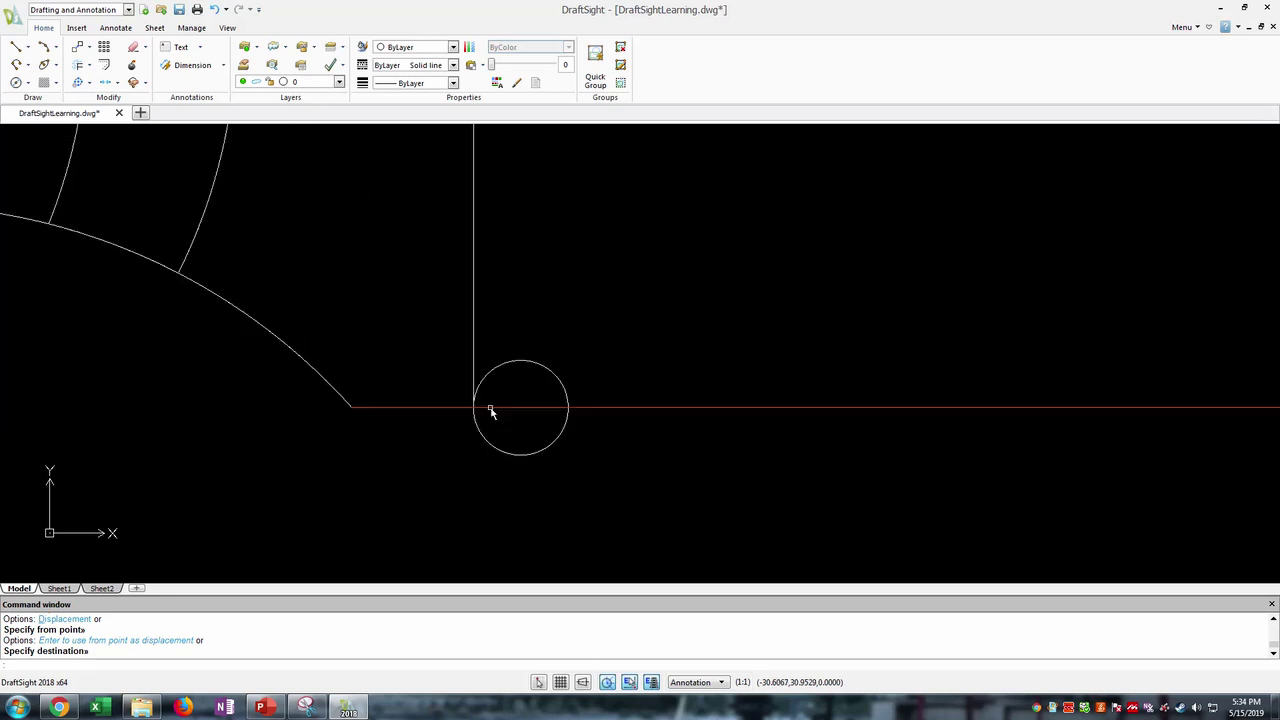
{"action": "left_click", "coordinate": [617, 474]}
{"action": "left_click", "coordinate": [397, 310]}
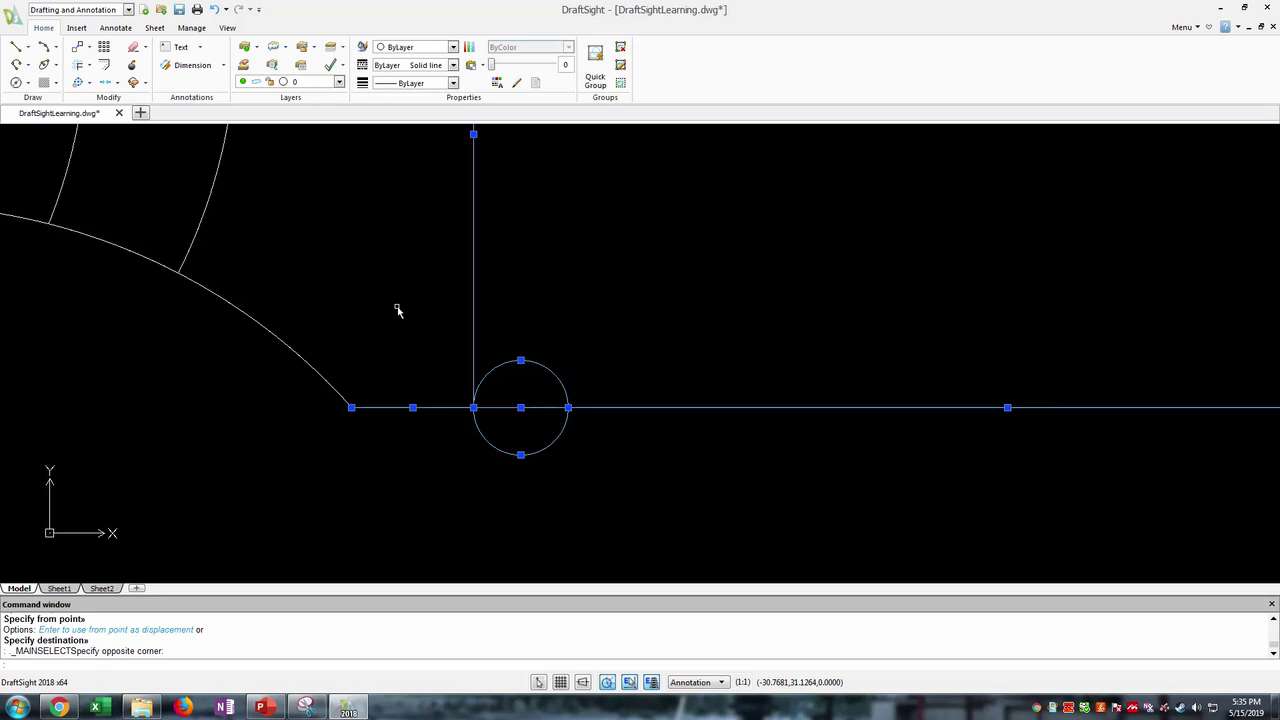
{"action": "type", "text": "tr"}
{"action": "key", "text": "Return"}
{"action": "scroll", "coordinate": [504, 451], "scroll_direction": "up", "scroll_amount": 3}
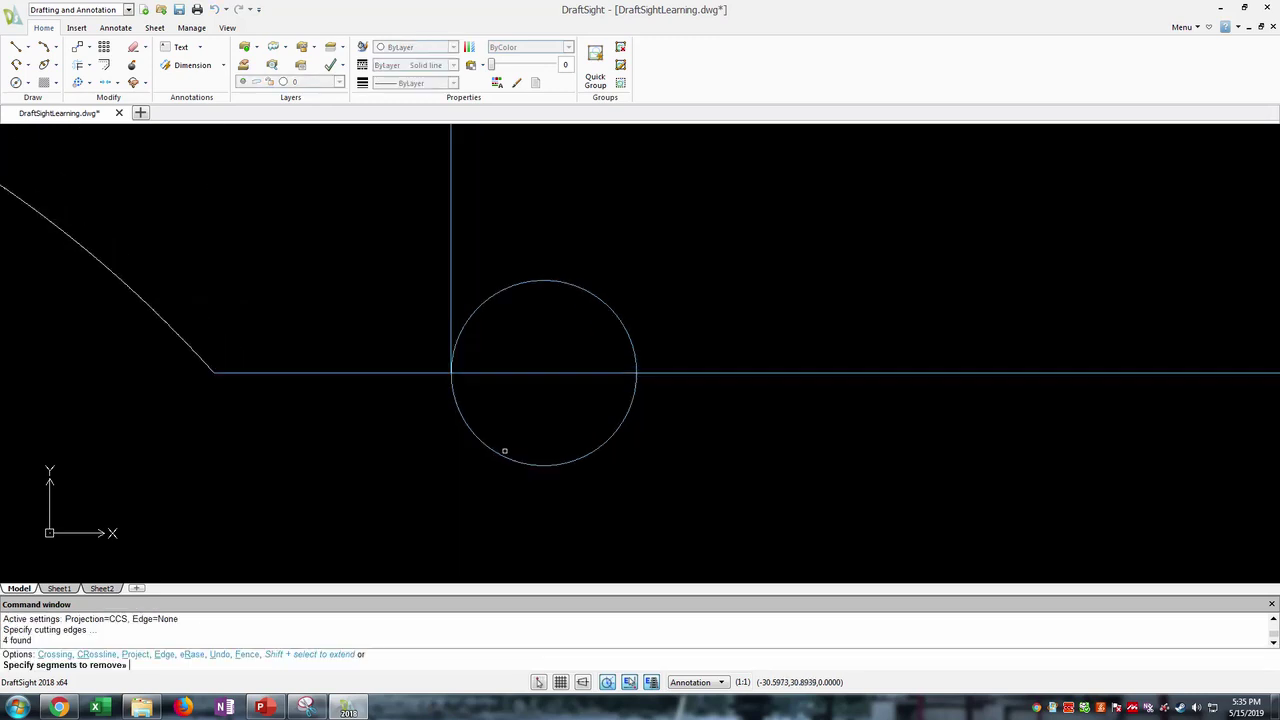
{"action": "left_click", "coordinate": [596, 453]}
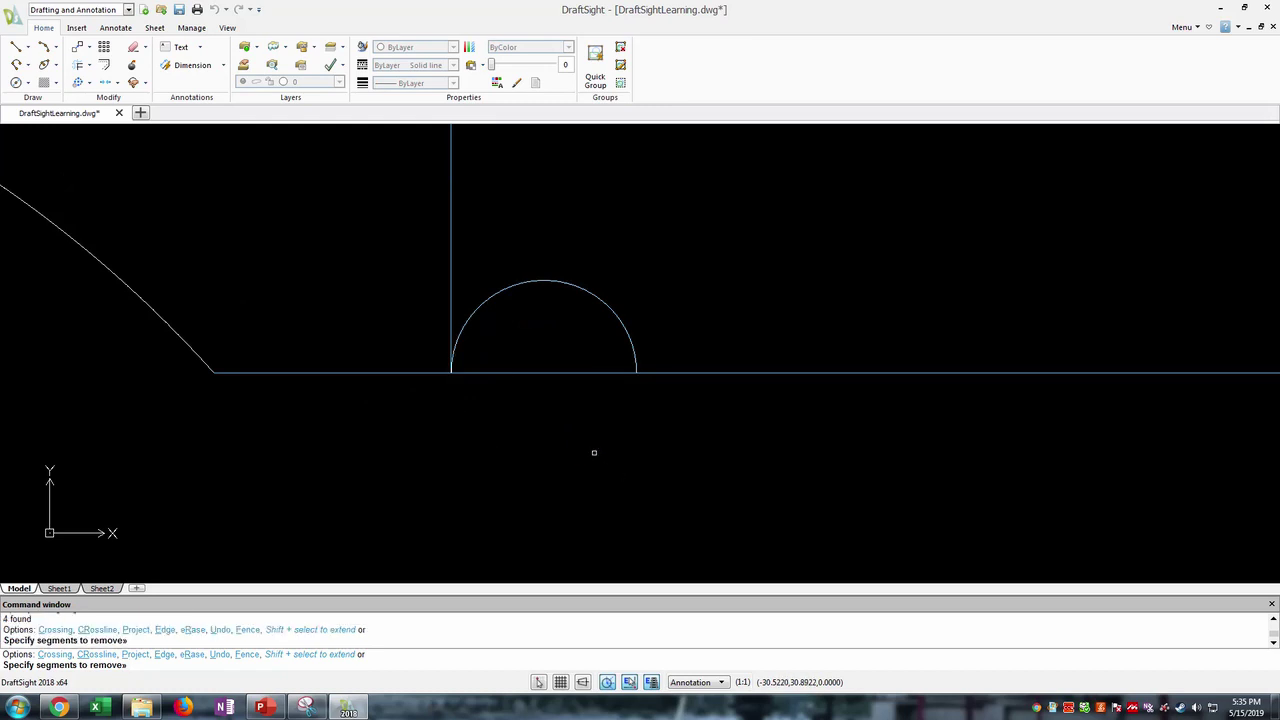
{"action": "scroll", "coordinate": [547, 450], "scroll_direction": "down", "scroll_amount": 10}
{"action": "key", "text": "Escape"}
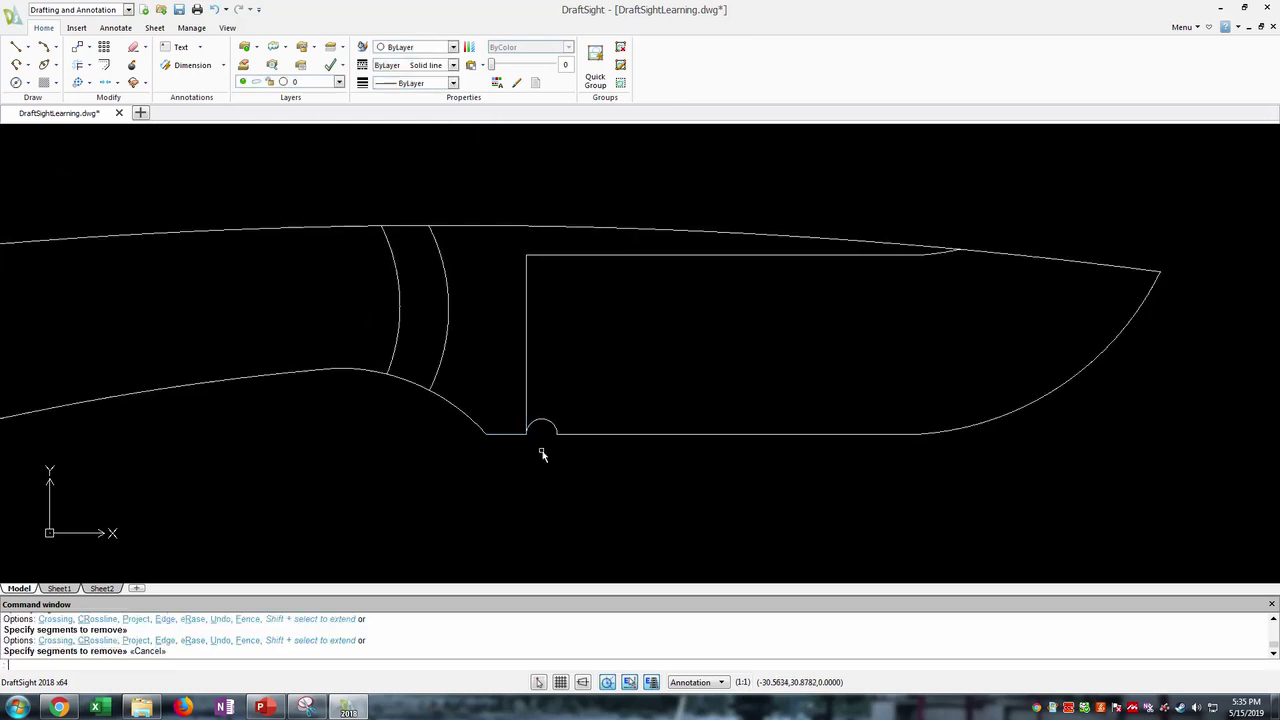
- Draw a circle of diameter 0.25 in the empty area below the knife handle
{"action": "scroll", "coordinate": [548, 456], "scroll_direction": "down", "scroll_amount": 2}
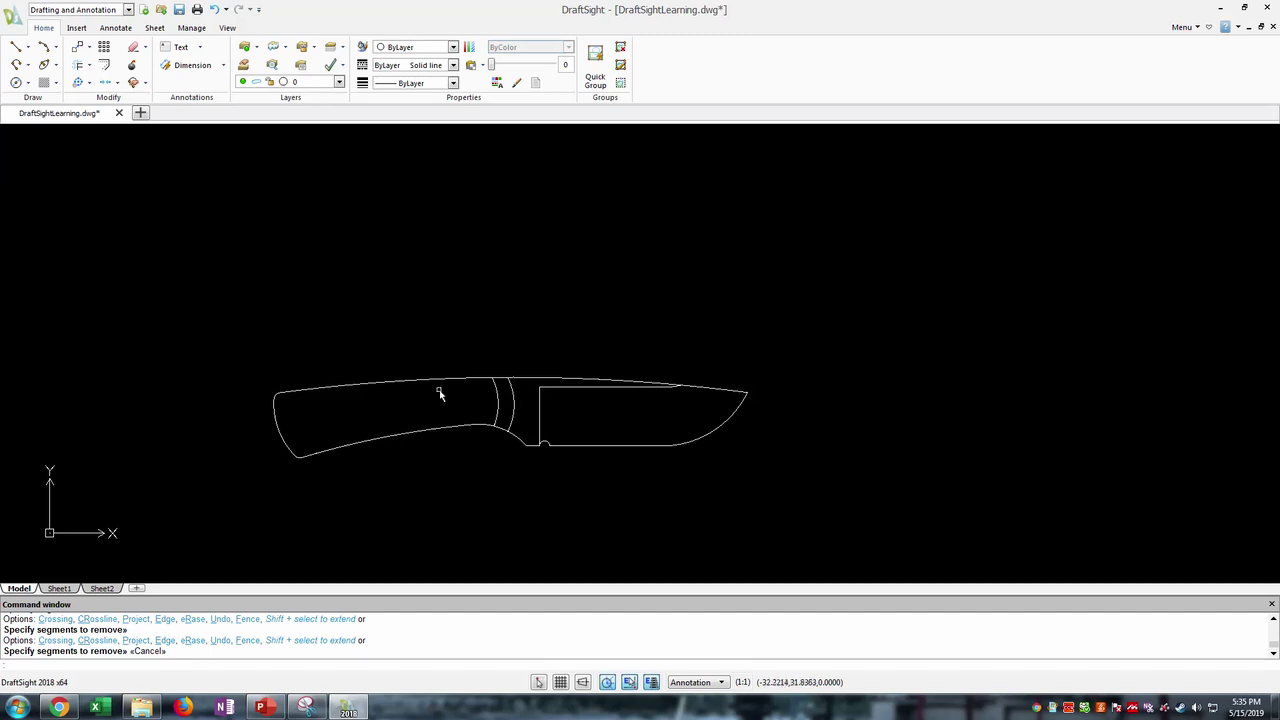
{"action": "middle_click_drag", "start_coordinate": [439, 395], "coordinate": [658, 378]}
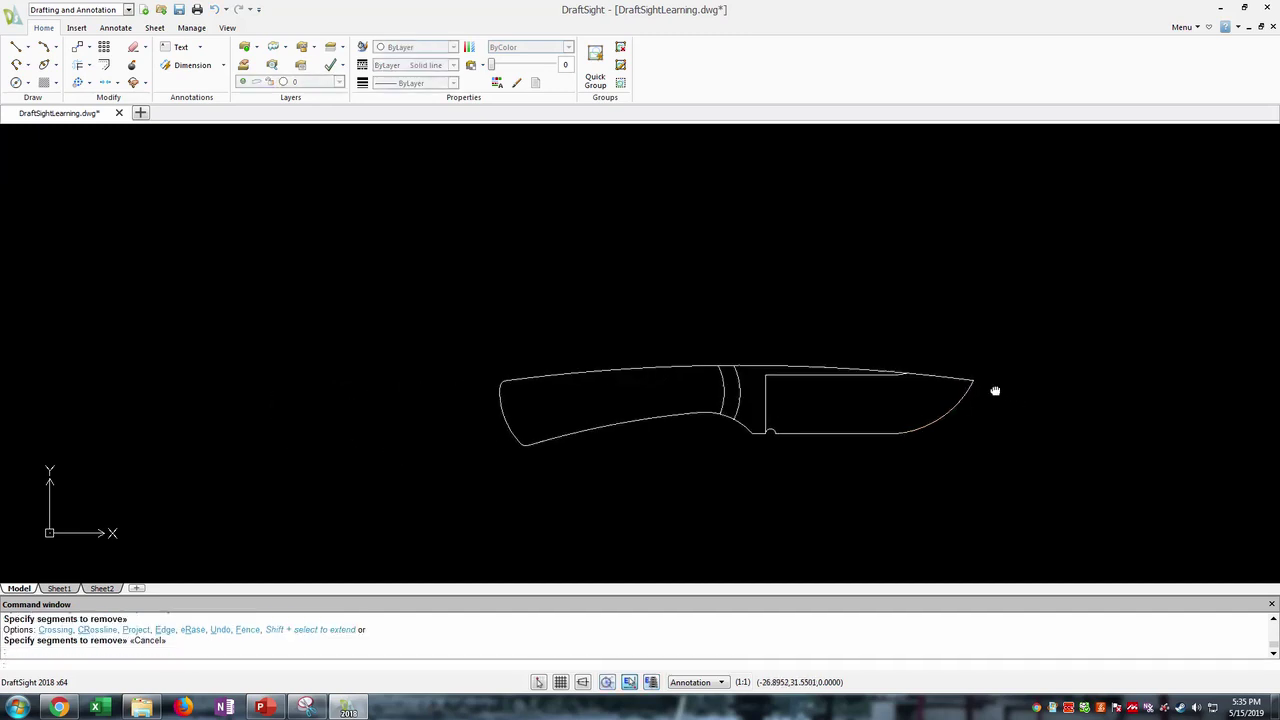
{"action": "middle_click_drag", "start_coordinate": [994, 389], "coordinate": [937, 376]}
{"action": "scroll", "coordinate": [683, 356], "scroll_direction": "up", "scroll_amount": 3}
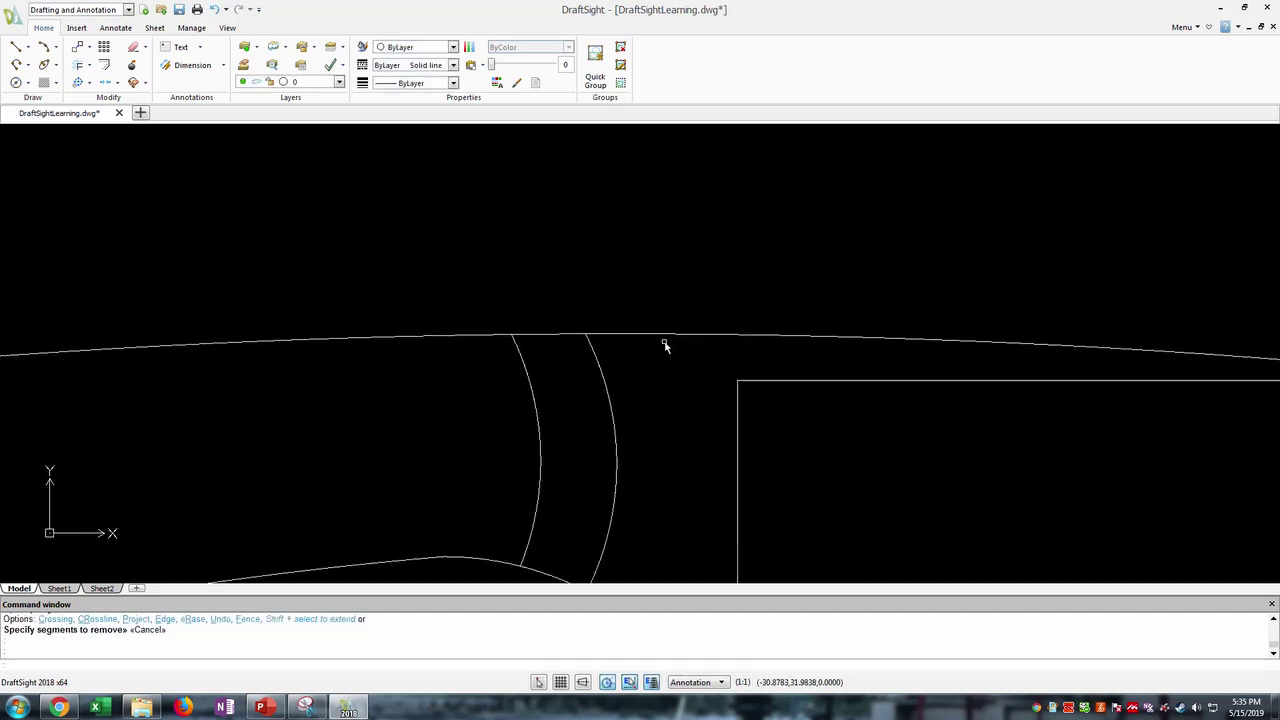
{"action": "scroll", "coordinate": [526, 396], "scroll_direction": "down", "scroll_amount": 2}
{"action": "mouse_move", "coordinate": [452, 452]}
{"action": "middle_mouse_down"}
{"action": "mouse_move", "coordinate": [646, 385]}
{"action": "mouse_move", "coordinate": [557, 260]}
{"action": "middle_mouse_up"}
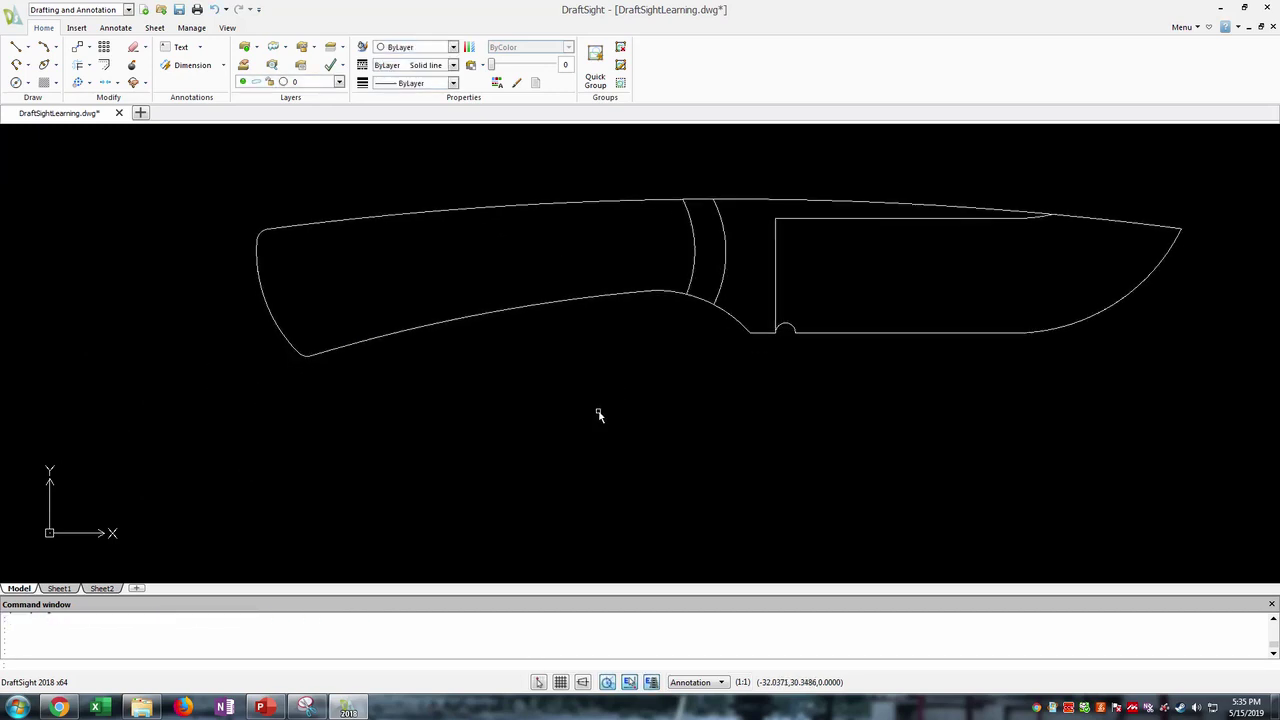
{"action": "scroll", "coordinate": [566, 398], "scroll_direction": "up", "scroll_amount": 1}
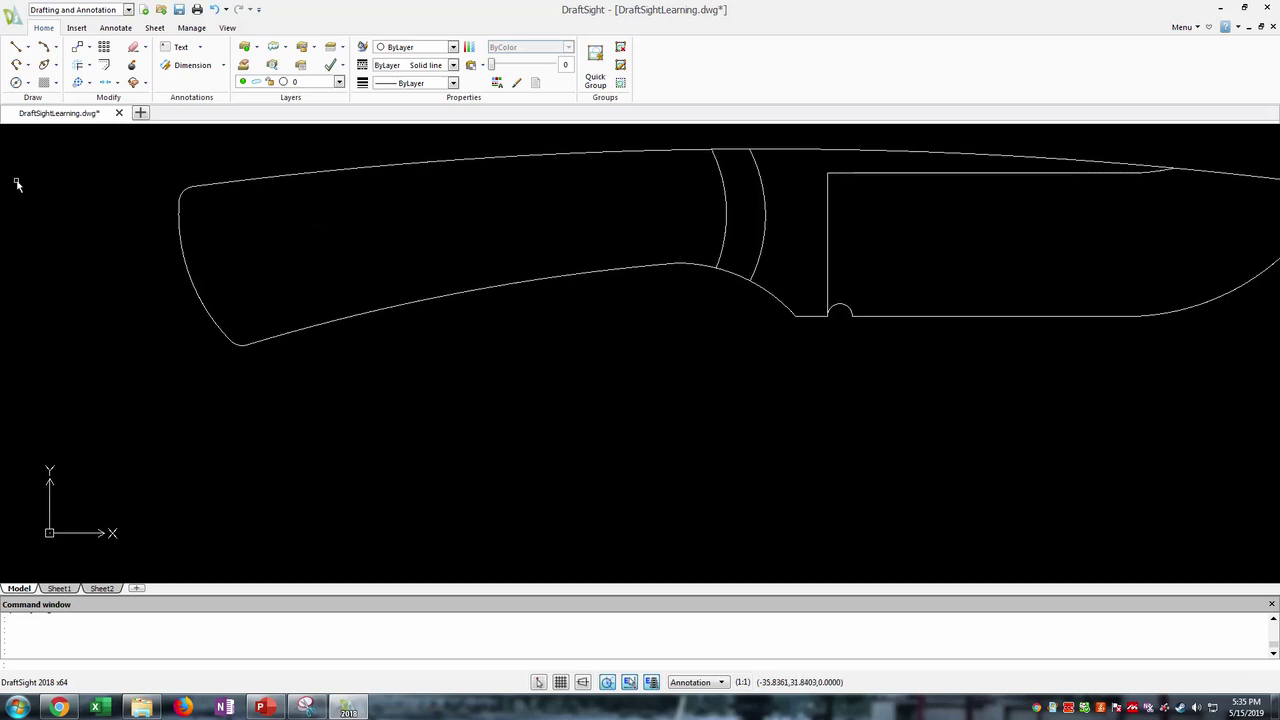
{"action": "left_click", "coordinate": [29, 84]}
{"action": "left_click", "coordinate": [50, 115]}
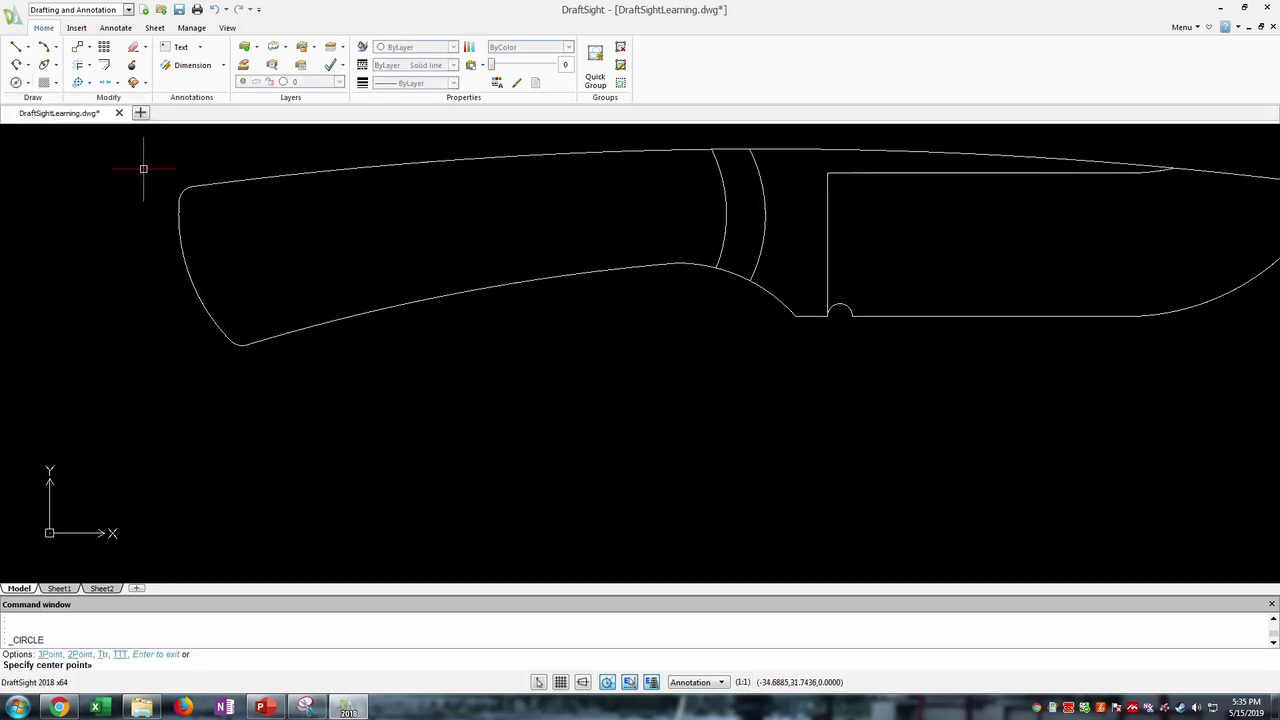
{"action": "left_click", "coordinate": [582, 380]}
{"action": "type", "text": ".25"}
{"action": "key", "text": "Return"}
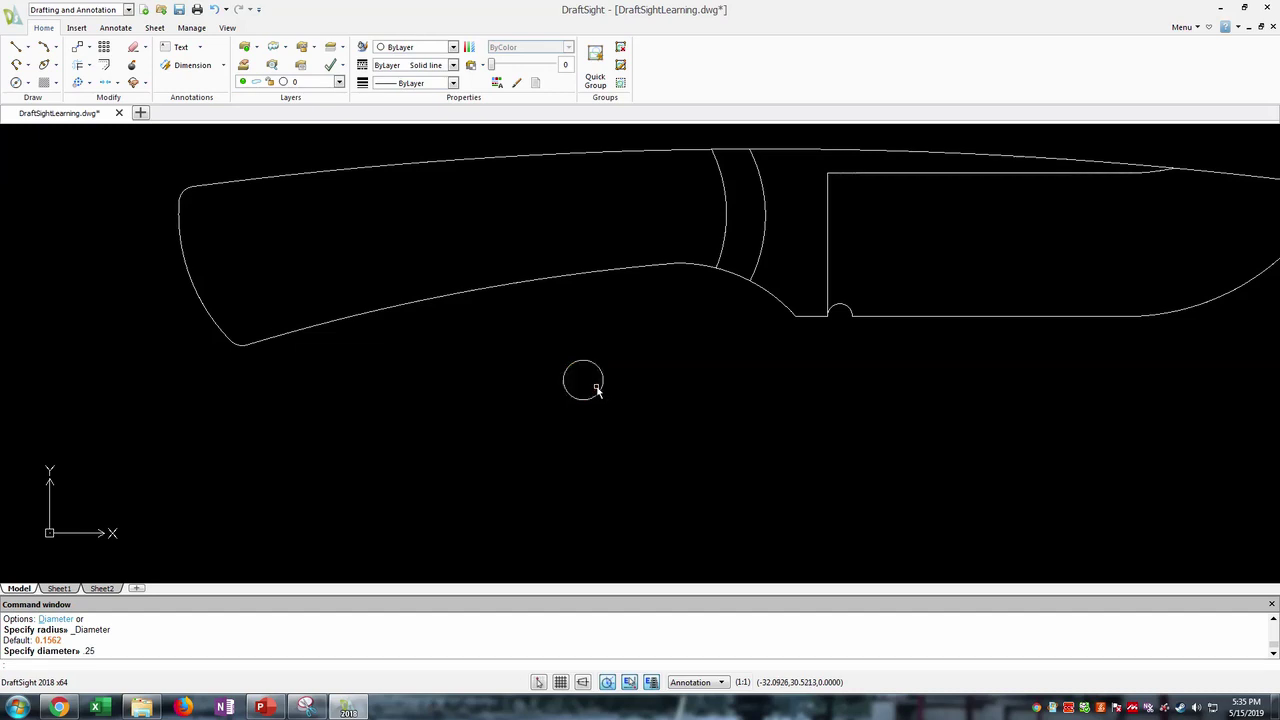
- Draw a small concentric circle about 0.02 in diameter at the center of the 0.25 circle
{"action": "scroll", "coordinate": [596, 389], "scroll_direction": "up", "scroll_amount": 3}
{"action": "scroll", "coordinate": [600, 375], "scroll_direction": "down", "scroll_amount": 2}
{"action": "scroll", "coordinate": [560, 381], "scroll_direction": "up", "scroll_amount": 3}
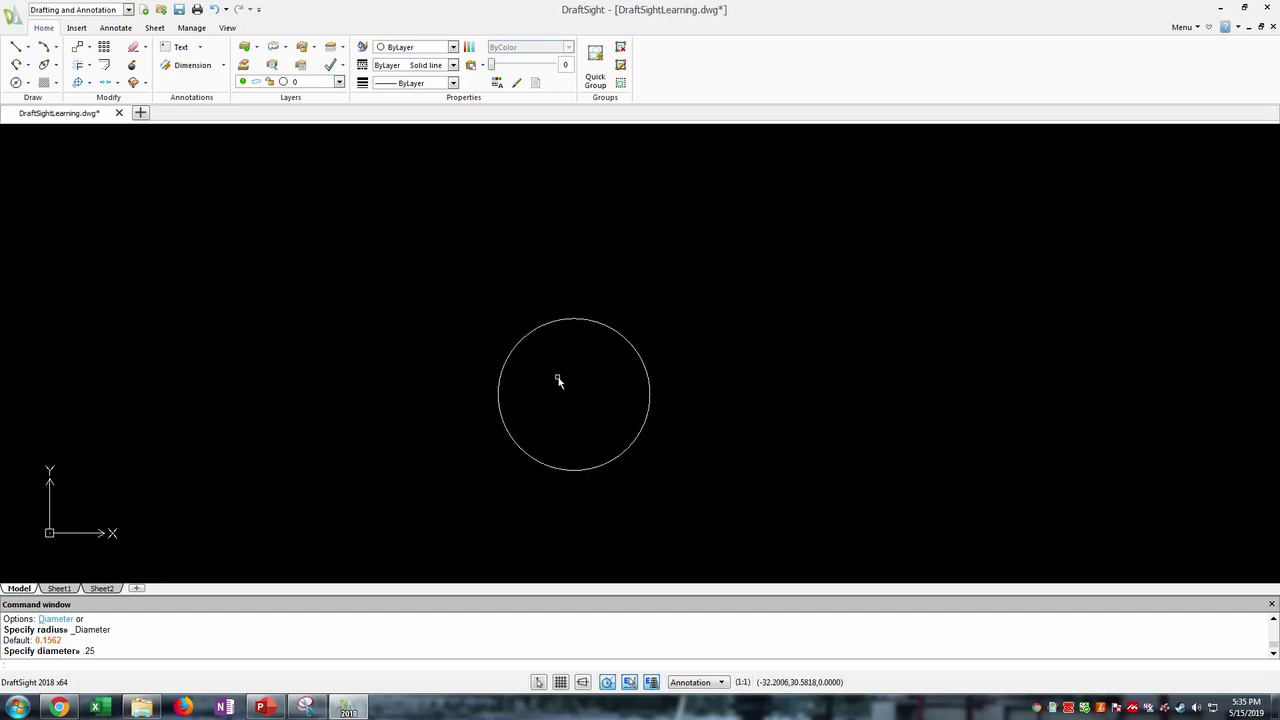
{"action": "scroll", "coordinate": [558, 380], "scroll_direction": "up", "scroll_amount": 1}
{"action": "left_click", "coordinate": [15, 46]}
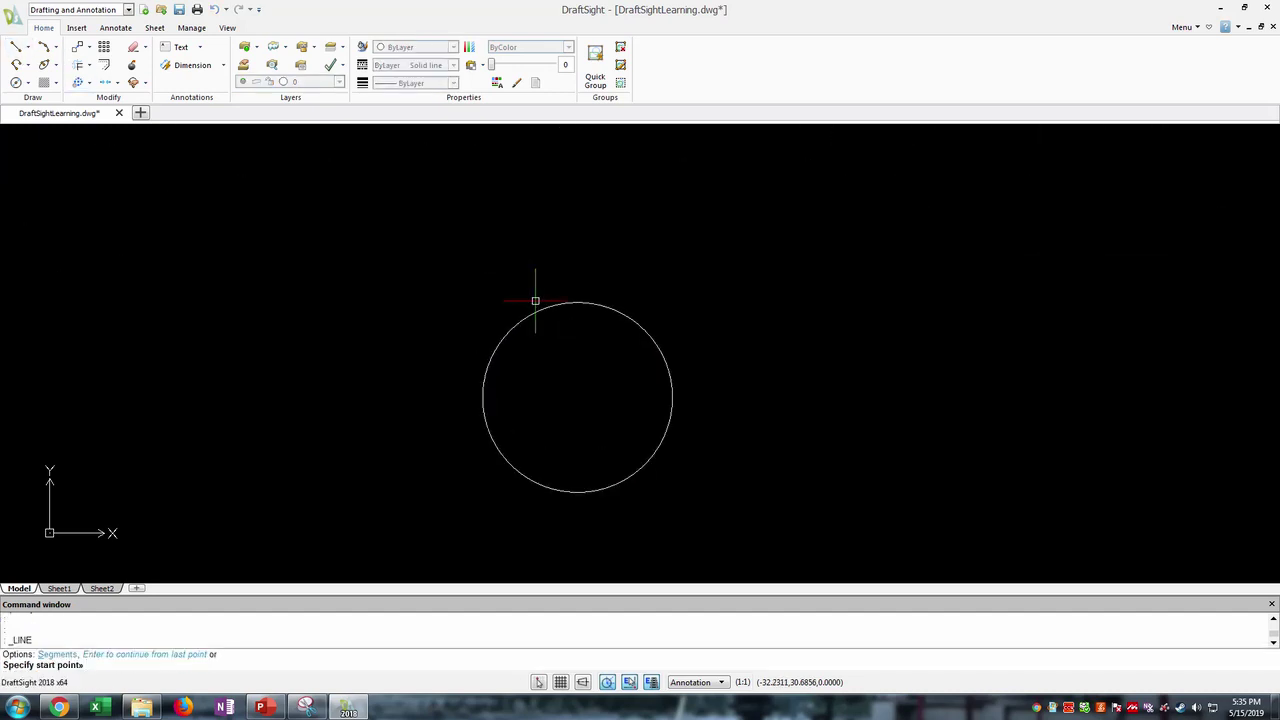
{"action": "left_click", "coordinate": [27, 82]}
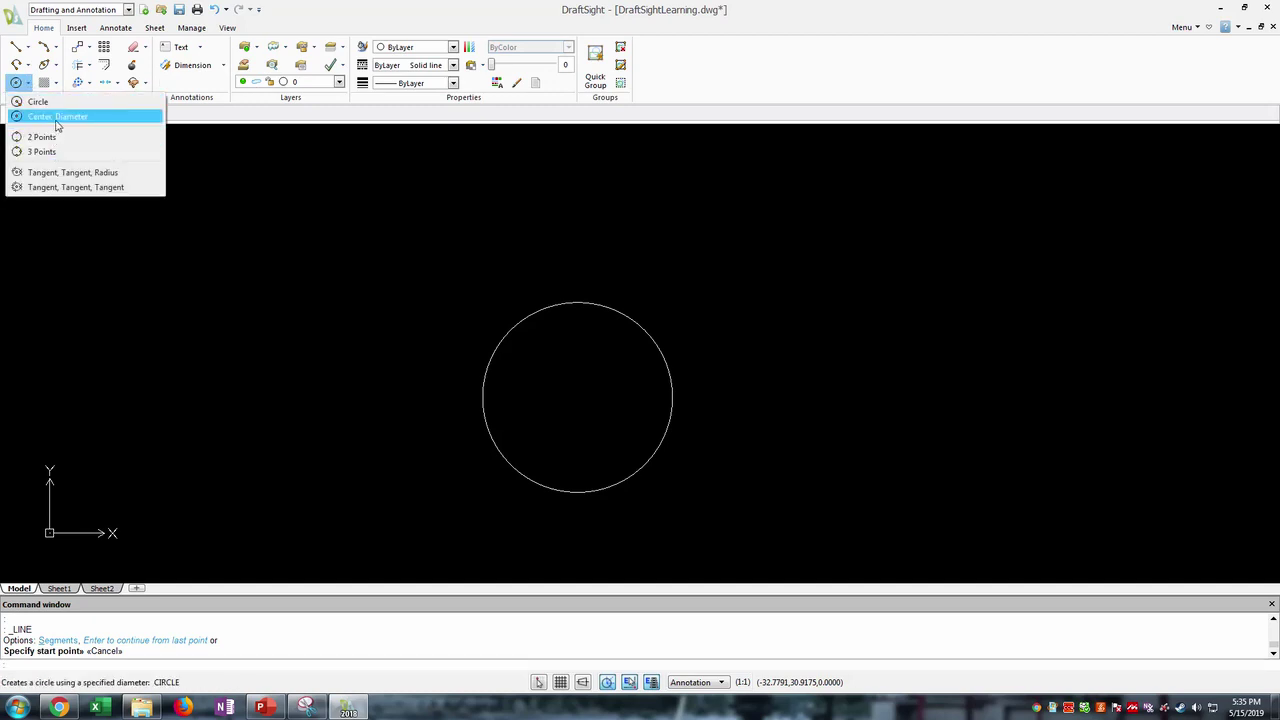
{"action": "left_click", "coordinate": [56, 118]}
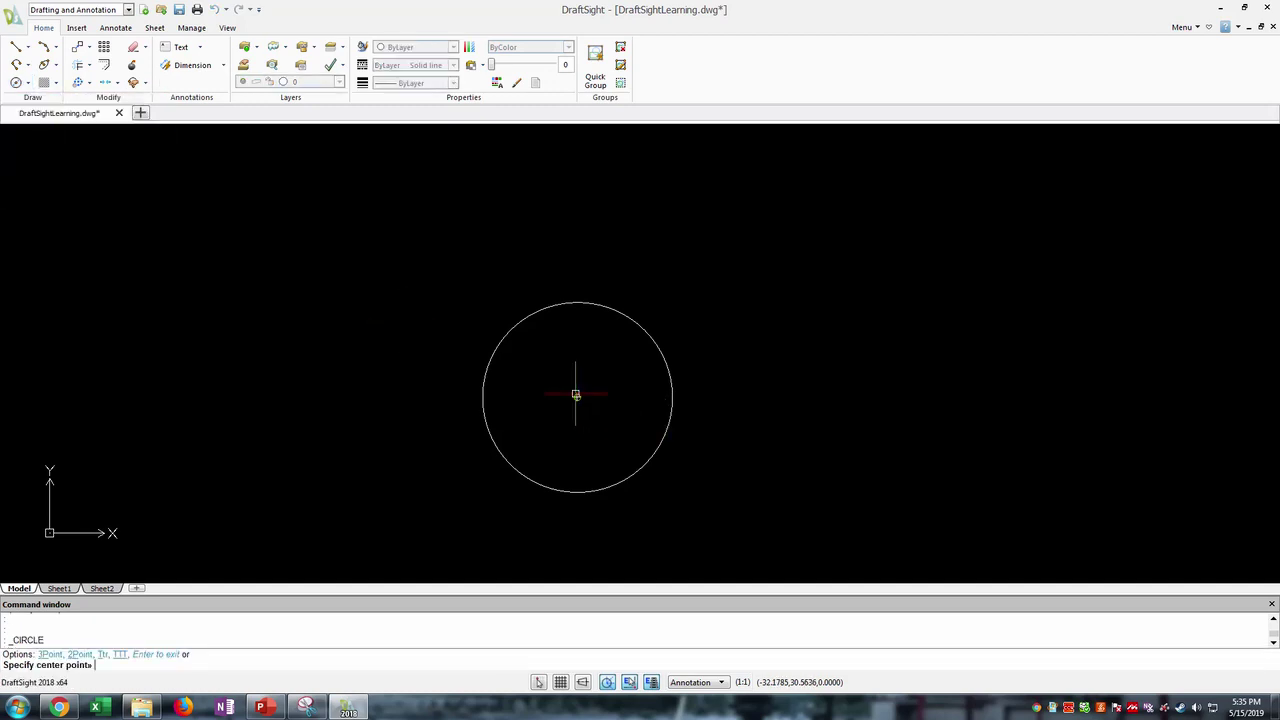
{"action": "left_click", "coordinate": [576, 395]}
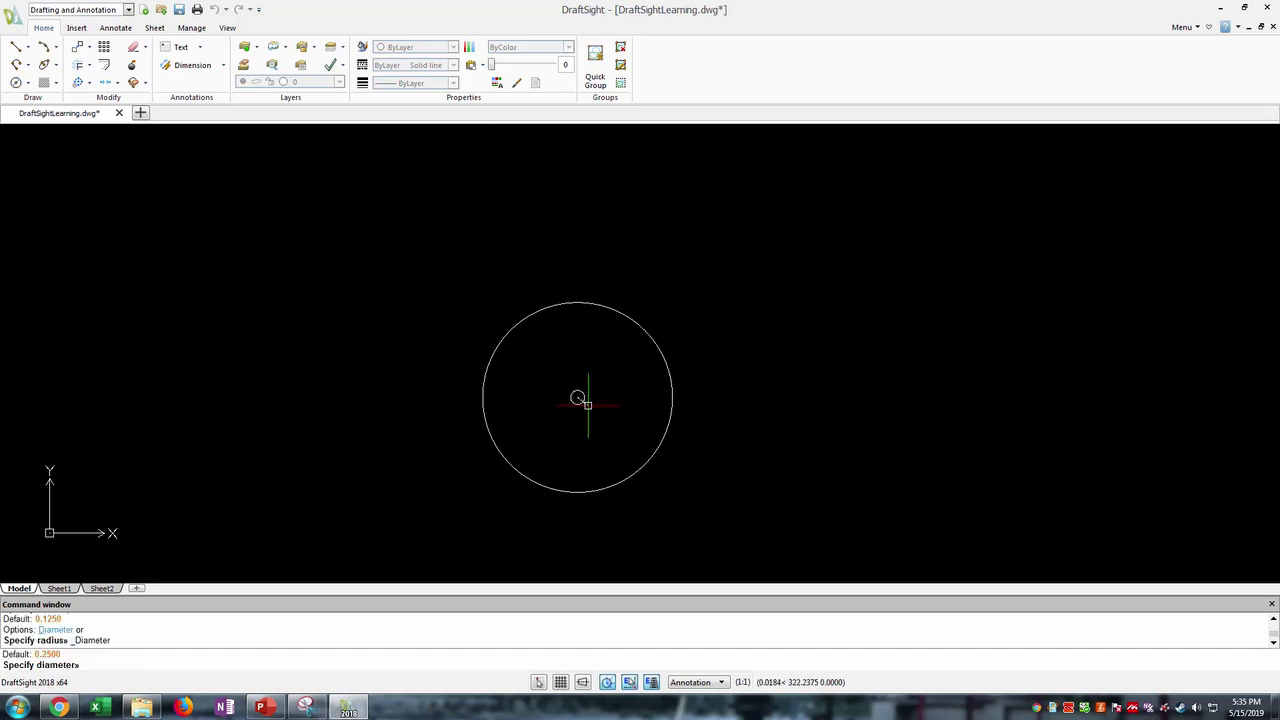
{"action": "left_click", "coordinate": [589, 405]}
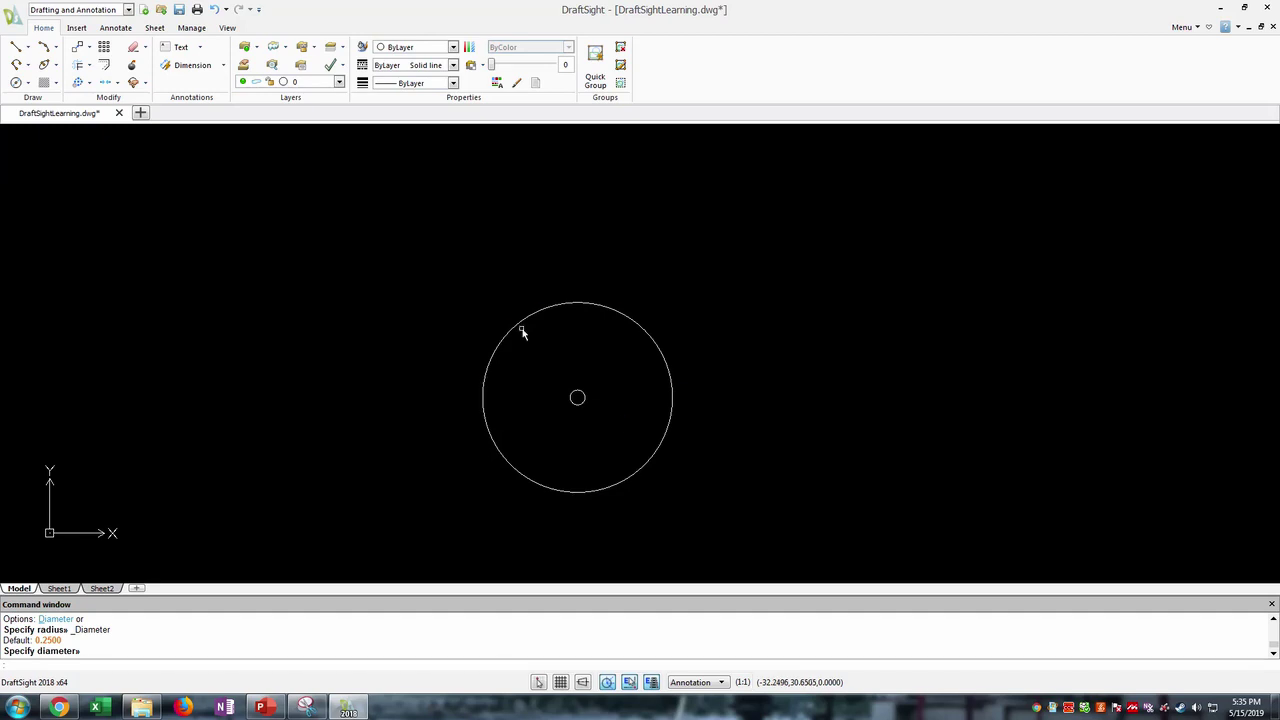
- Draw a vertical line through the 0.25 circle's center, from its upper quadrant to its lower quadrant
{"action": "left_click", "coordinate": [16, 47]}
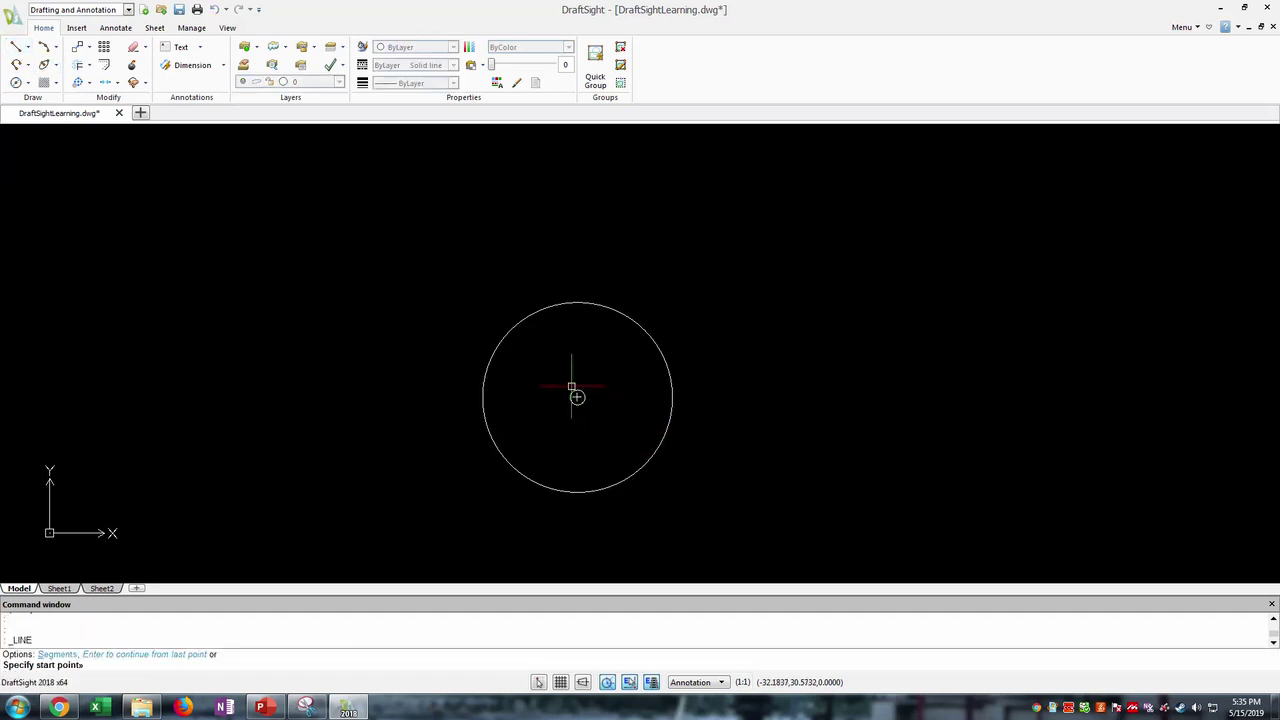
{"action": "scroll", "coordinate": [575, 396], "scroll_direction": "up", "scroll_amount": 4}
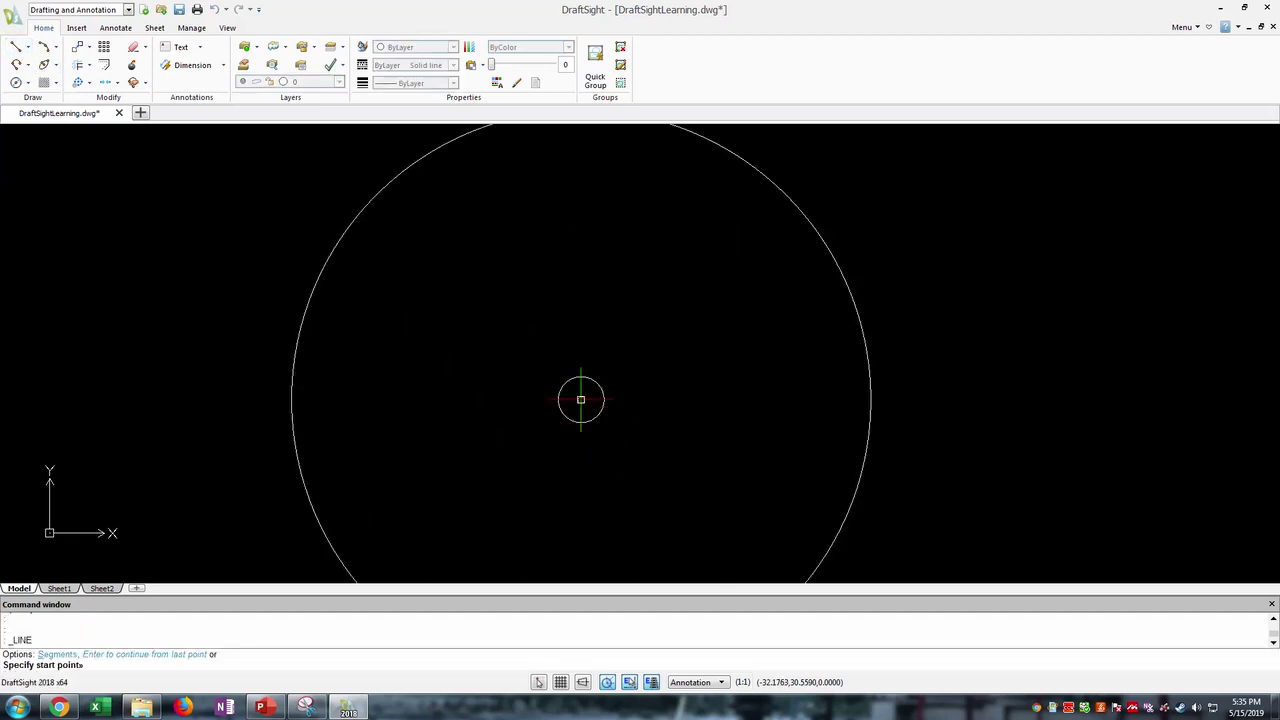
{"action": "scroll", "coordinate": [581, 400], "scroll_direction": "down", "scroll_amount": 2}
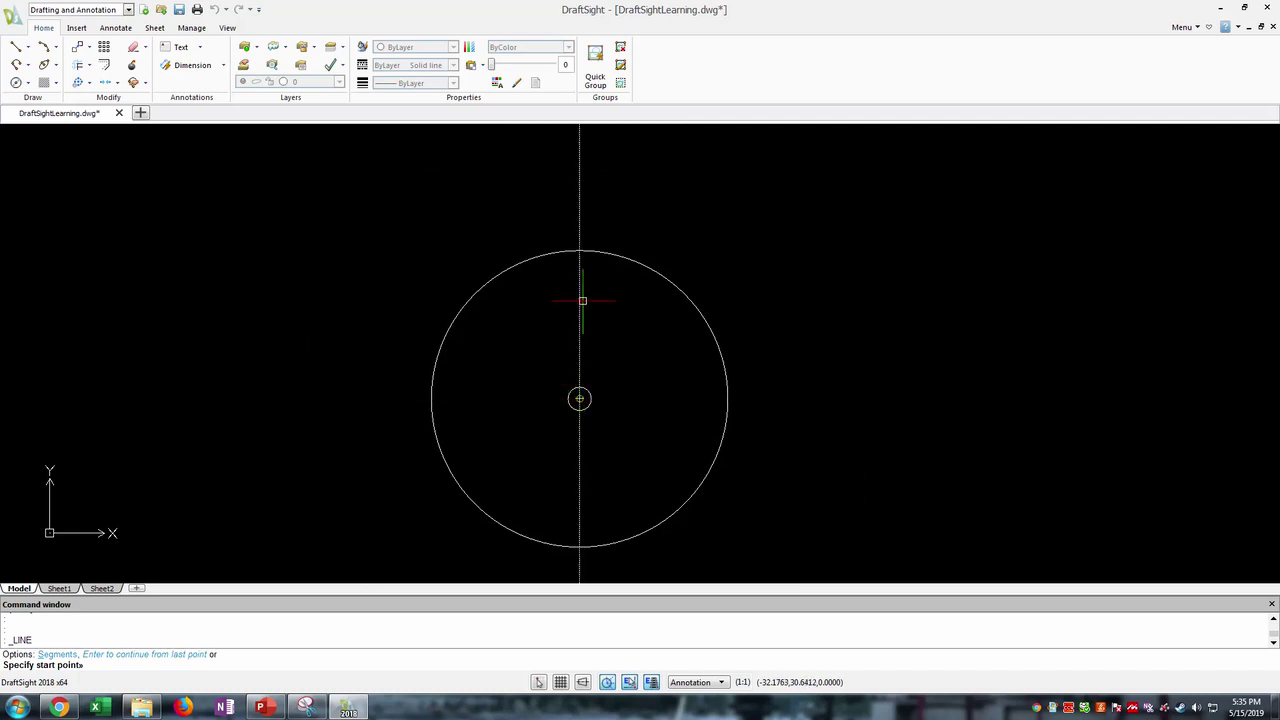
{"action": "left_click", "coordinate": [579, 251]}
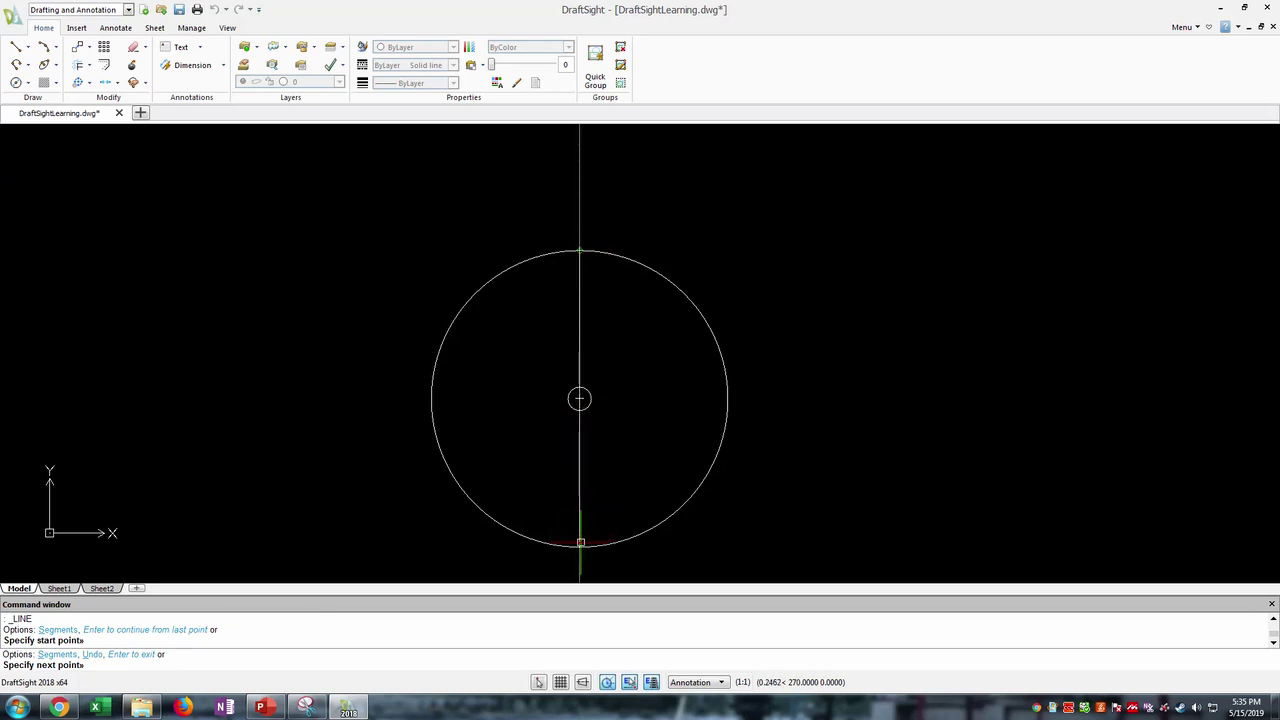
{"action": "left_click", "coordinate": [580, 546]}
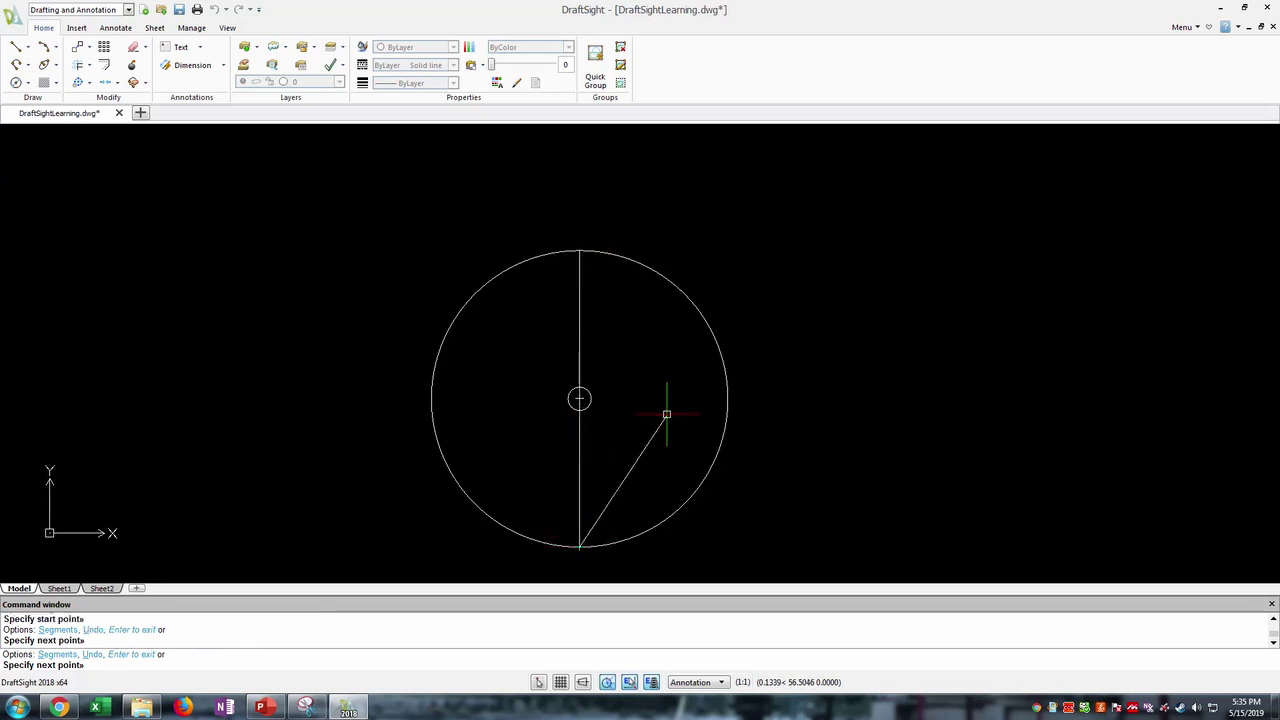
{"action": "key", "text": "Return"}
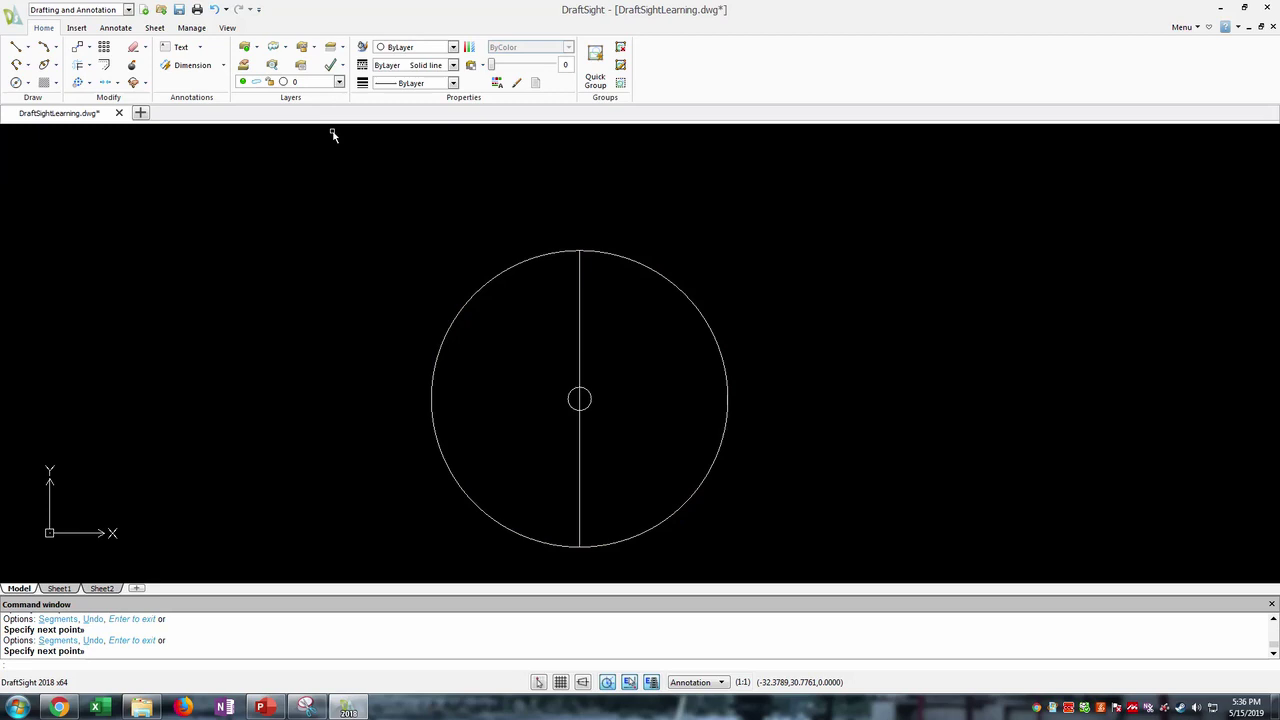
- Draw a horizontal line across the 0.25 circle through its center, from its left quadrant to its right quadrant
{"action": "left_click", "coordinate": [15, 46]}
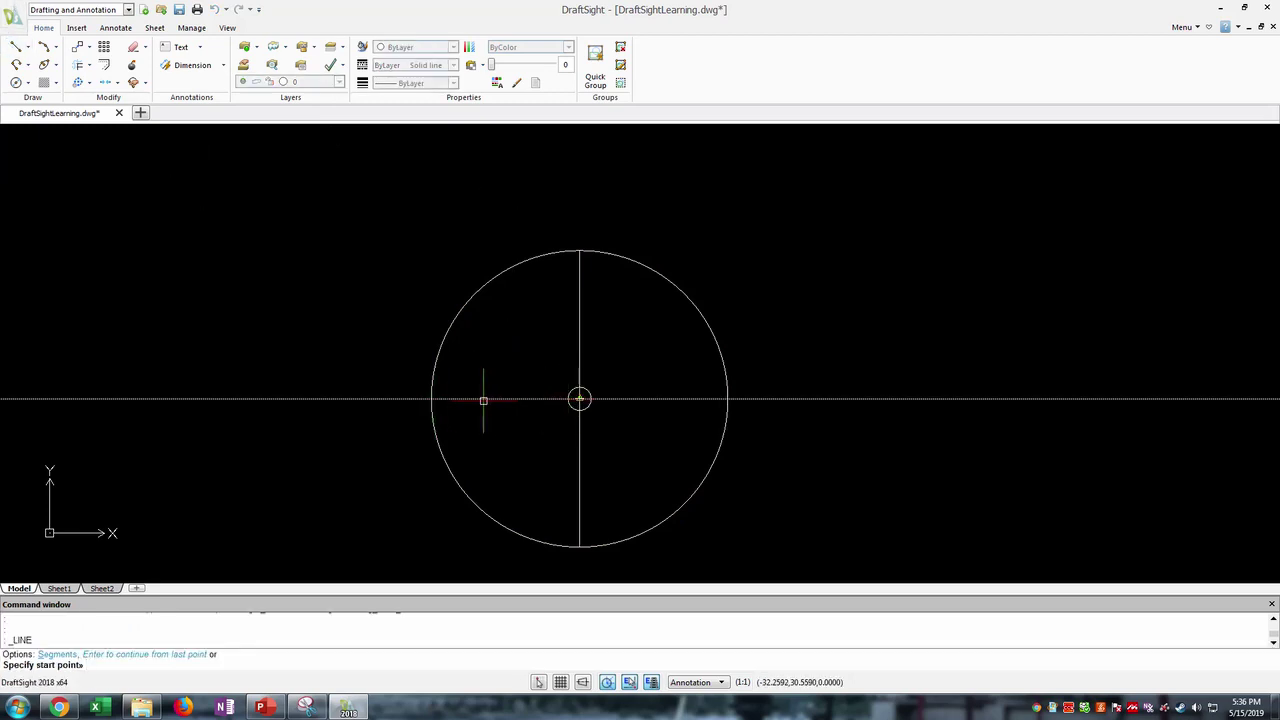
{"action": "left_click", "coordinate": [431, 399]}
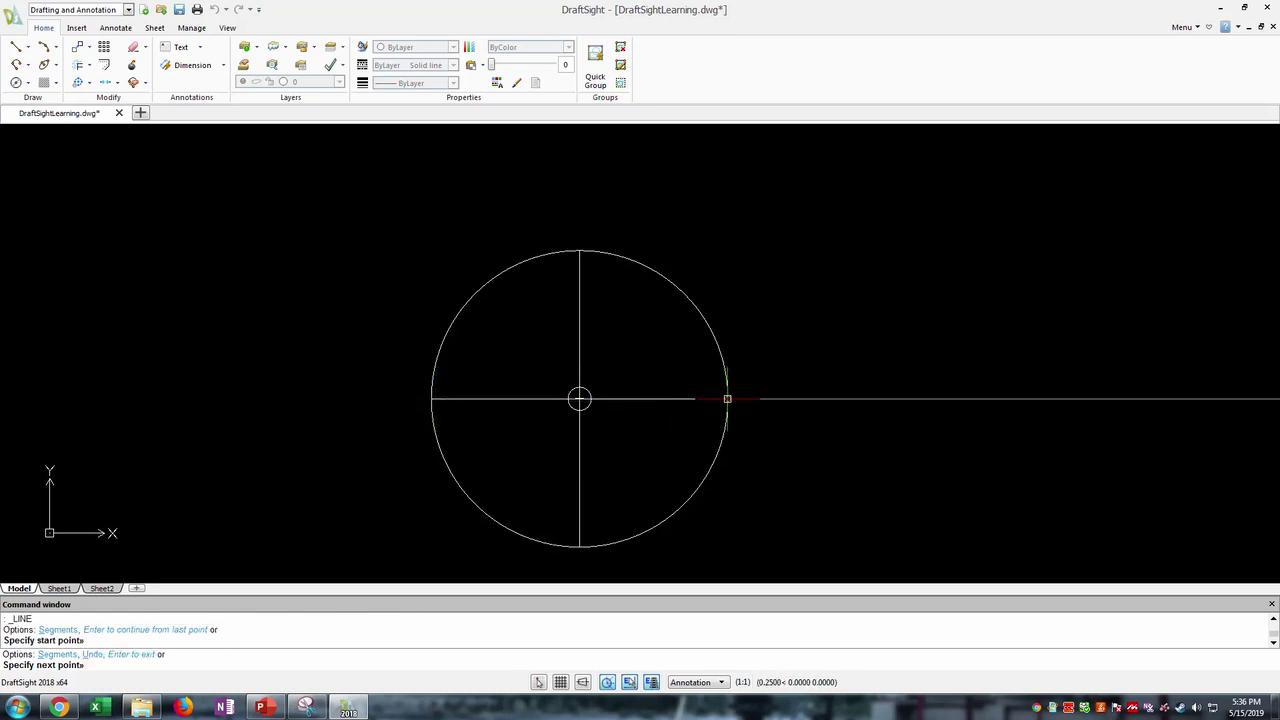
{"action": "left_click", "coordinate": [727, 399]}
{"action": "key", "text": "Escape"}
- Copy the two concentric circles with their crosshair lines and paste the duplicate to their left, below the rear of the handle
{"action": "scroll", "coordinate": [760, 420], "scroll_direction": "down", "scroll_amount": 3}
{"action": "scroll", "coordinate": [770, 440], "scroll_direction": "down", "scroll_amount": 3}
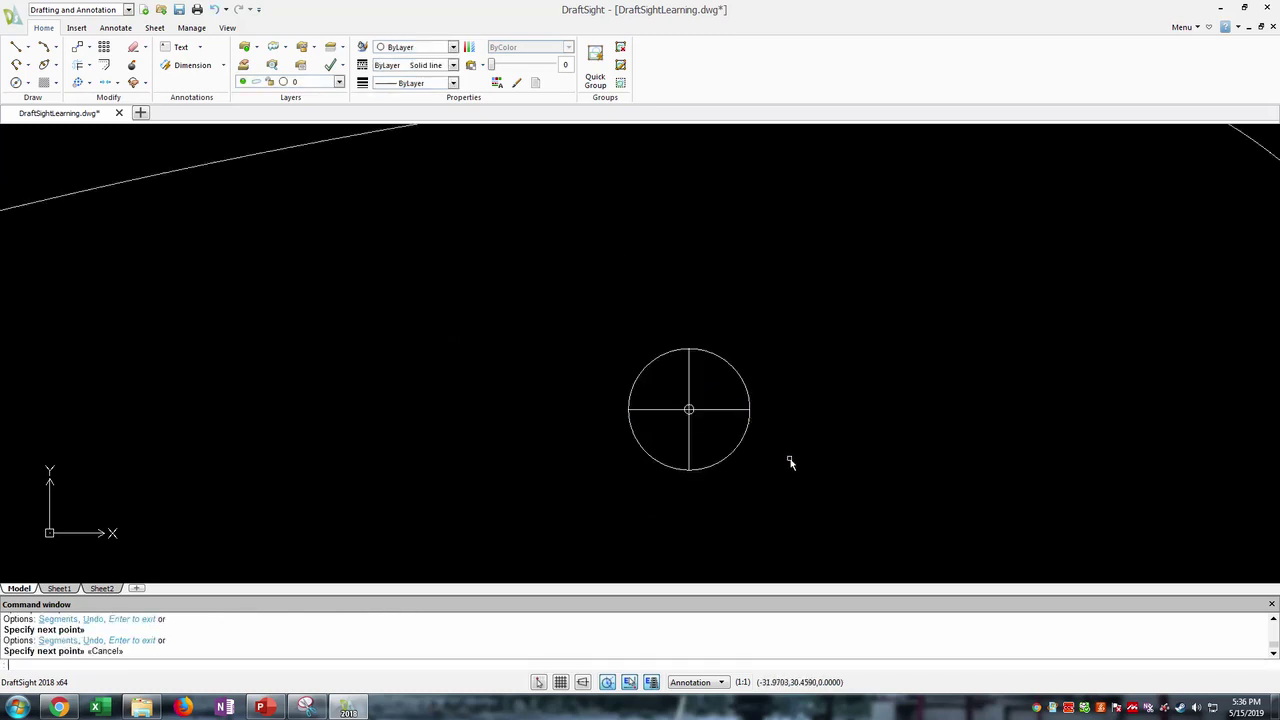
{"action": "middle_click_drag", "start_coordinate": [803, 451], "coordinate": [707, 428]}
{"action": "scroll", "coordinate": [700, 390], "scroll_direction": "down", "scroll_amount": 2}
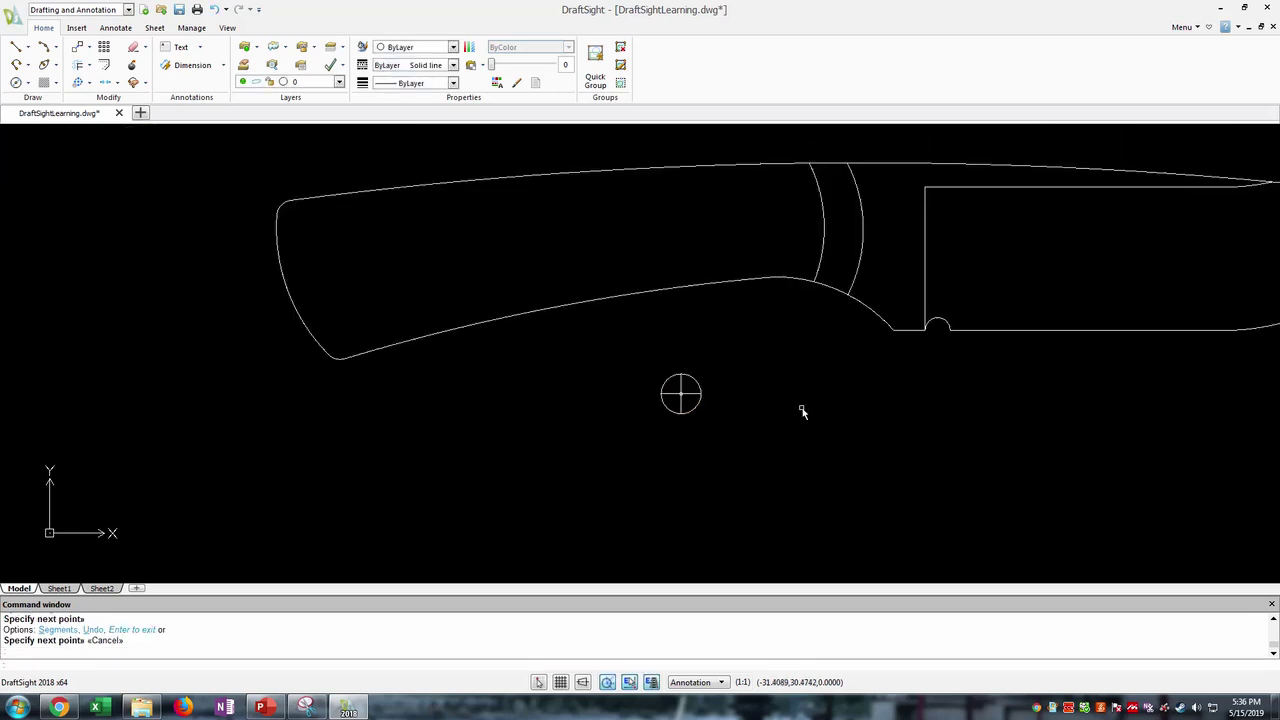
{"action": "left_click_drag", "start_coordinate": [634, 360], "coordinate": [738, 435]}
{"action": "key", "text": "ctrl+c"}
{"action": "key", "text": "ctrl+v"}
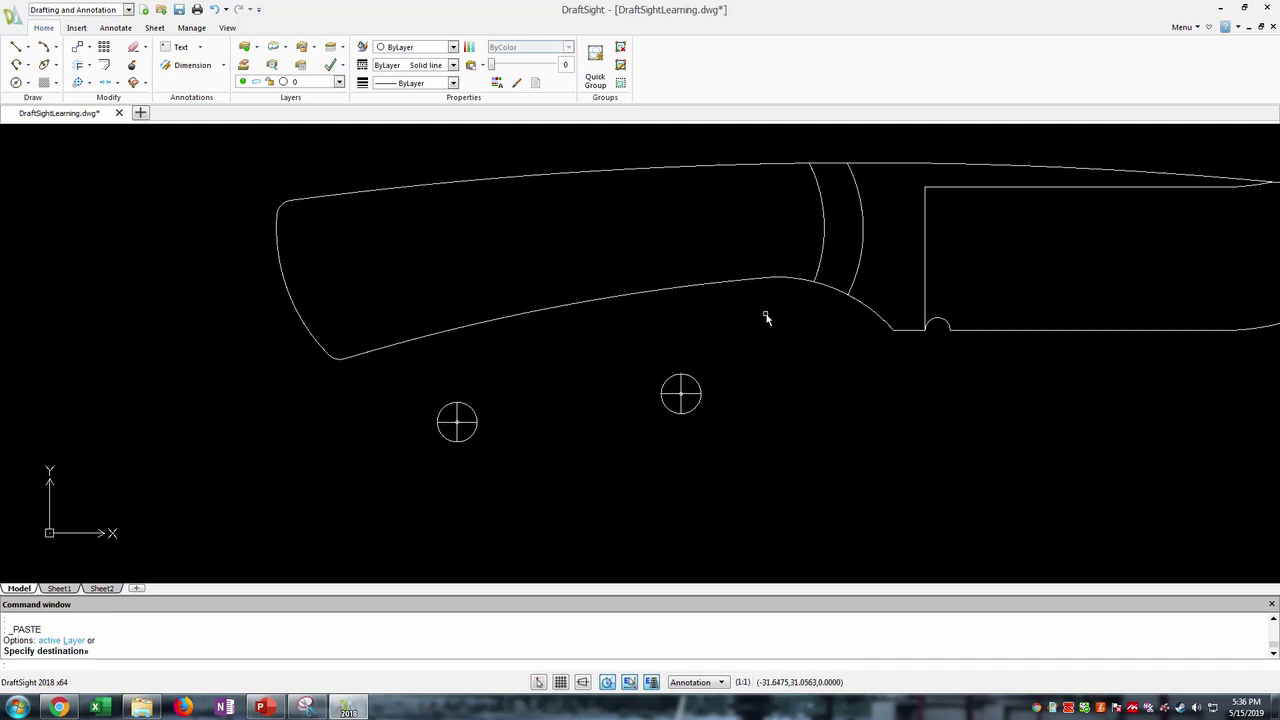
- Draw a vertical guide line across the front of the handle, from its upper edge to its lower edge, just behind the curved bolster lines
{"action": "scroll", "coordinate": [707, 322], "scroll_direction": "up", "scroll_amount": 3}
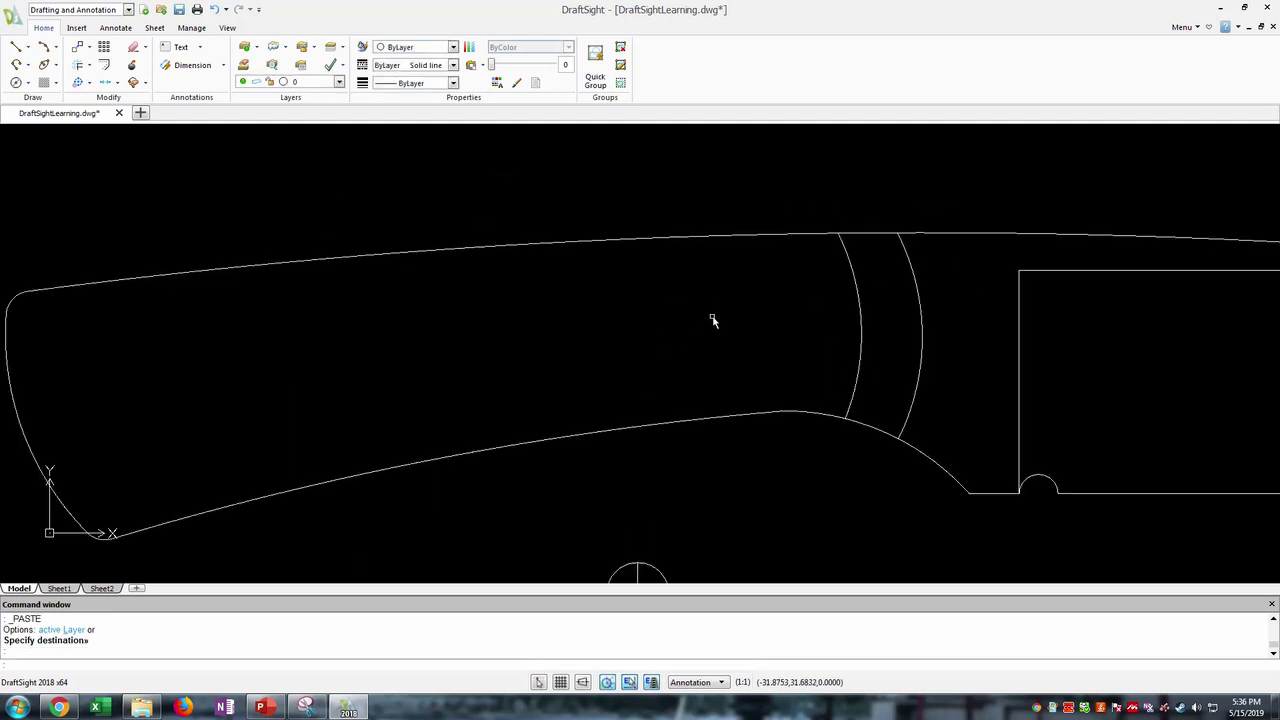
{"action": "left_click", "coordinate": [15, 47]}
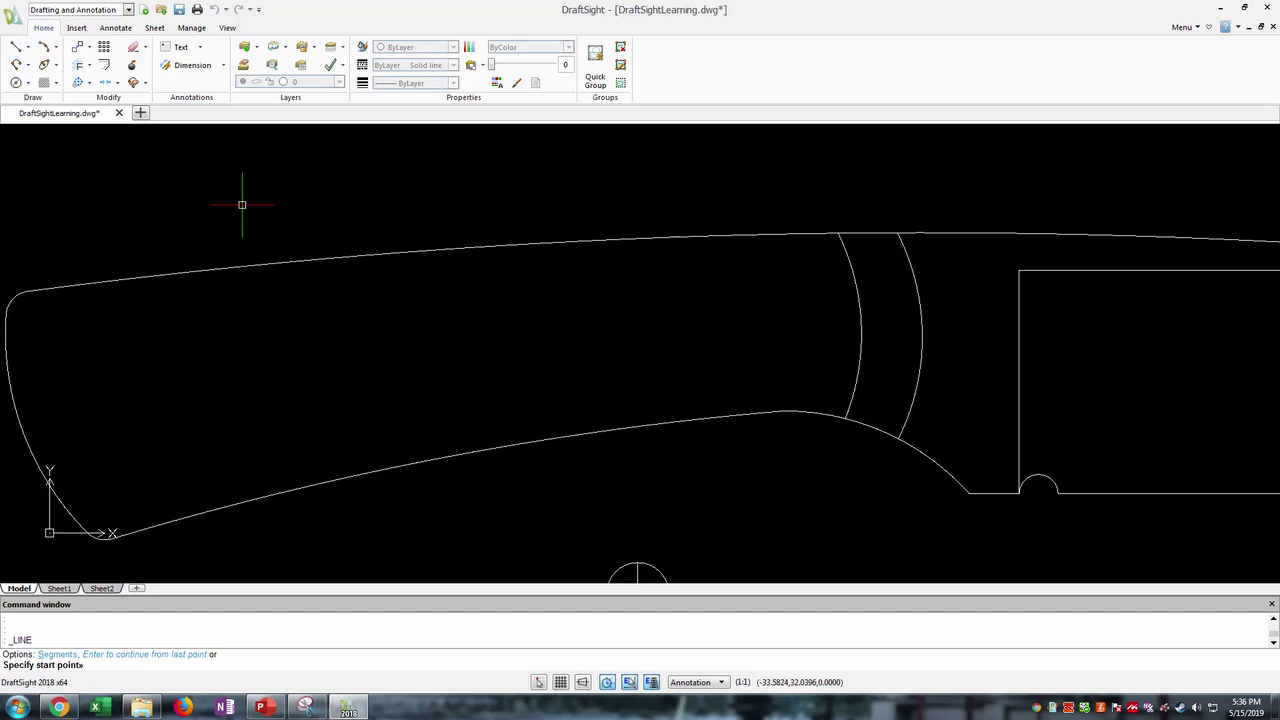
{"action": "left_click", "coordinate": [730, 237]}
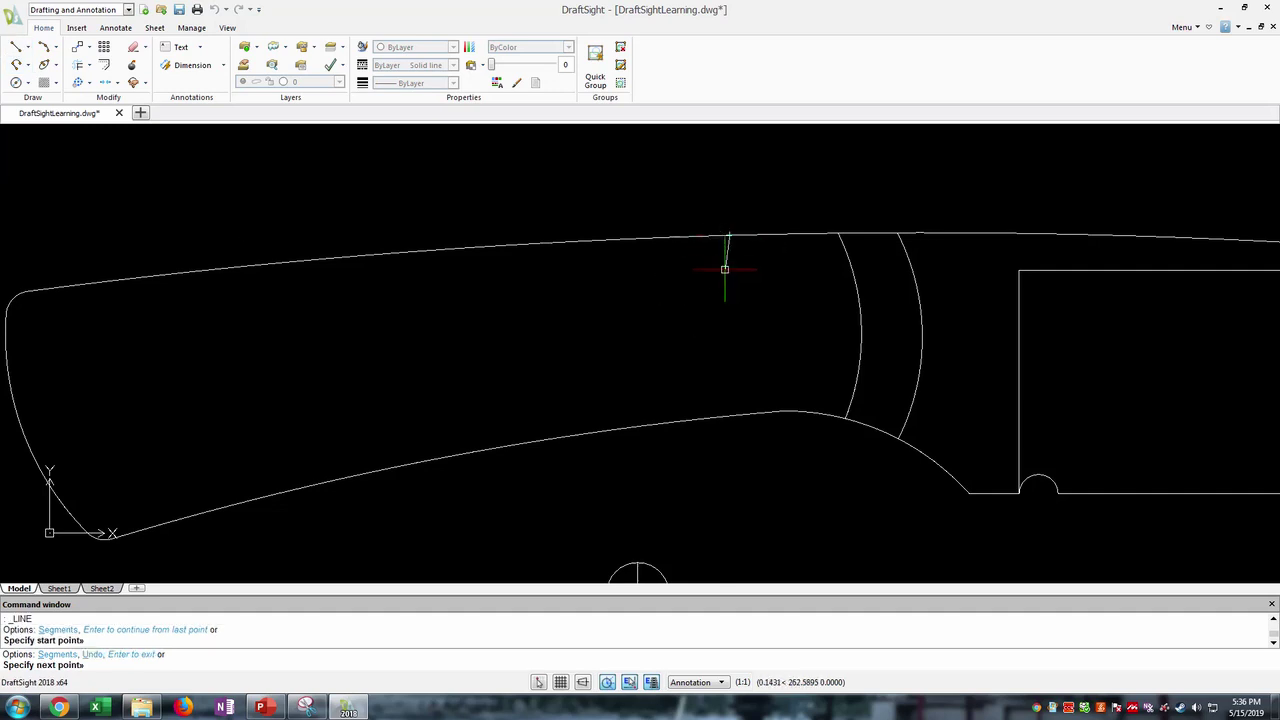
{"action": "left_click", "coordinate": [730, 415]}
{"action": "key", "text": "Escape"}
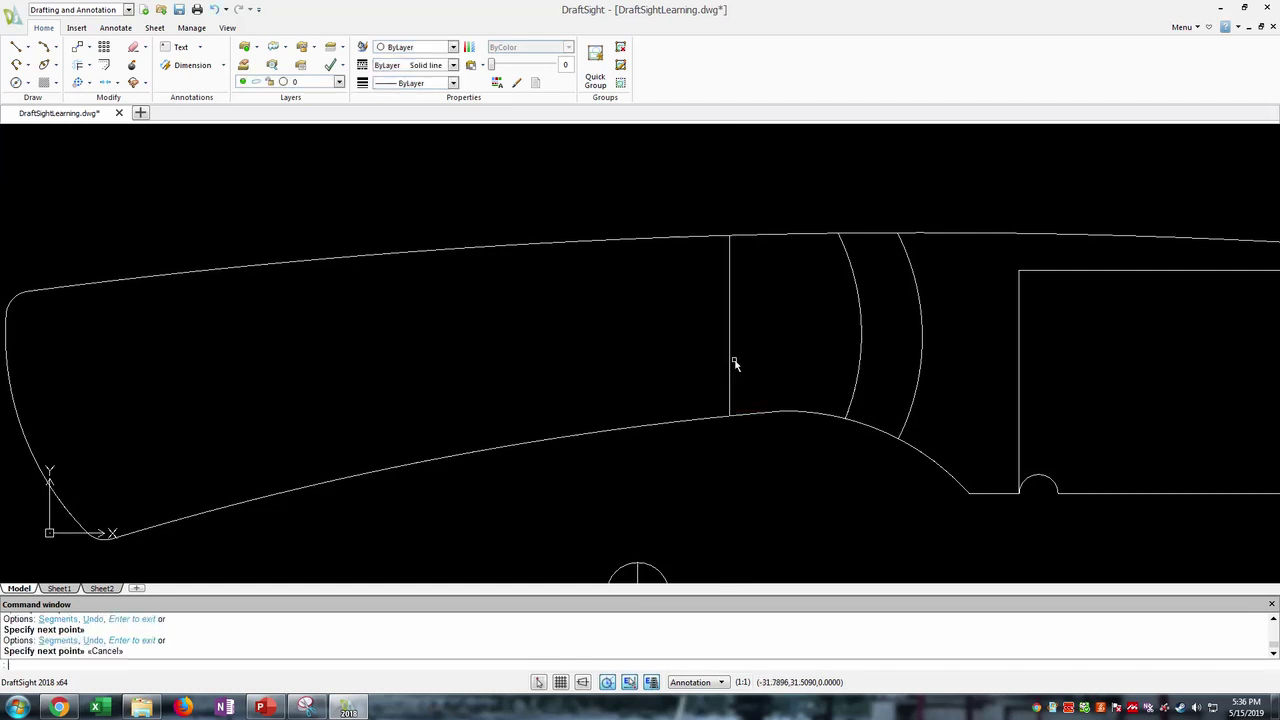
- Move the original crosshair circle group by its center onto the midpoint of the vertical guide line in the handle
{"action": "scroll", "coordinate": [645, 480], "scroll_direction": "down", "scroll_amount": 1}
{"action": "middle_click_drag", "start_coordinate": [645, 480], "coordinate": [576, 392]}
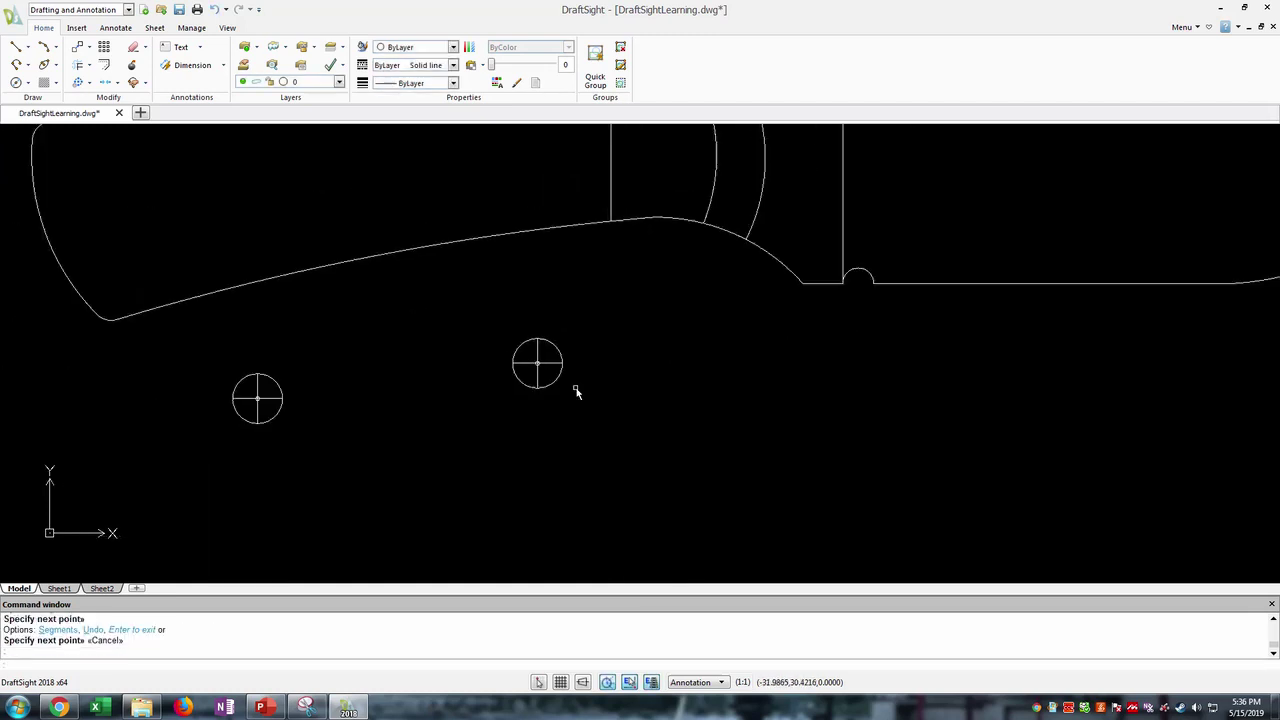
{"action": "left_click", "coordinate": [494, 323]}
{"action": "left_click", "coordinate": [577, 404]}
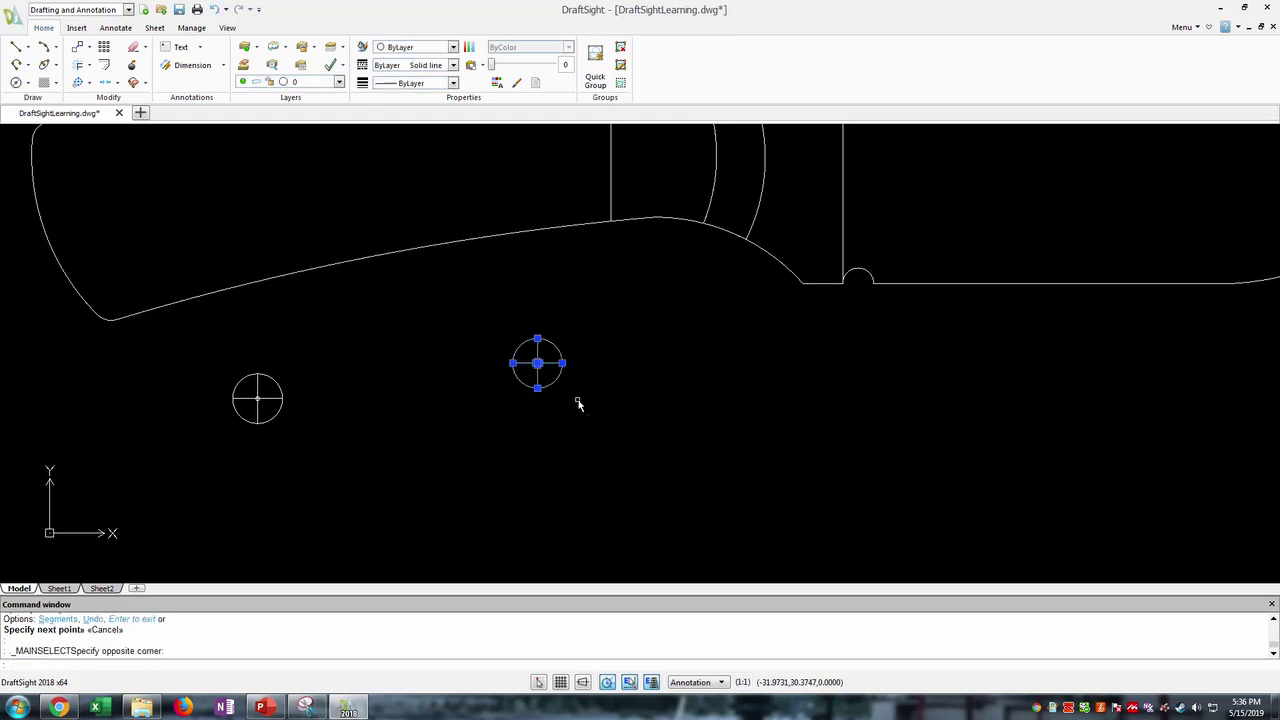
{"action": "type", "text": "move"}
{"action": "key", "text": "Return"}
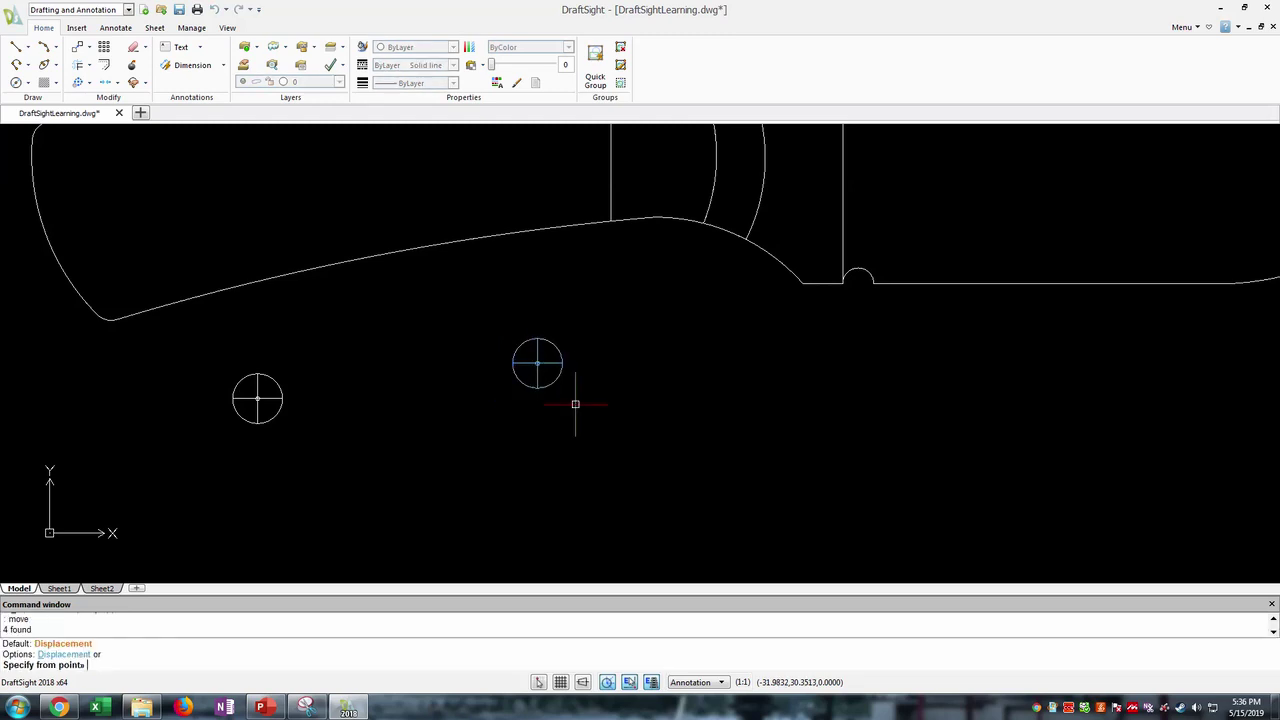
{"action": "scroll", "coordinate": [537, 358], "scroll_direction": "up", "scroll_amount": 10}
{"action": "scroll", "coordinate": [530, 400], "scroll_direction": "up", "scroll_amount": 3}
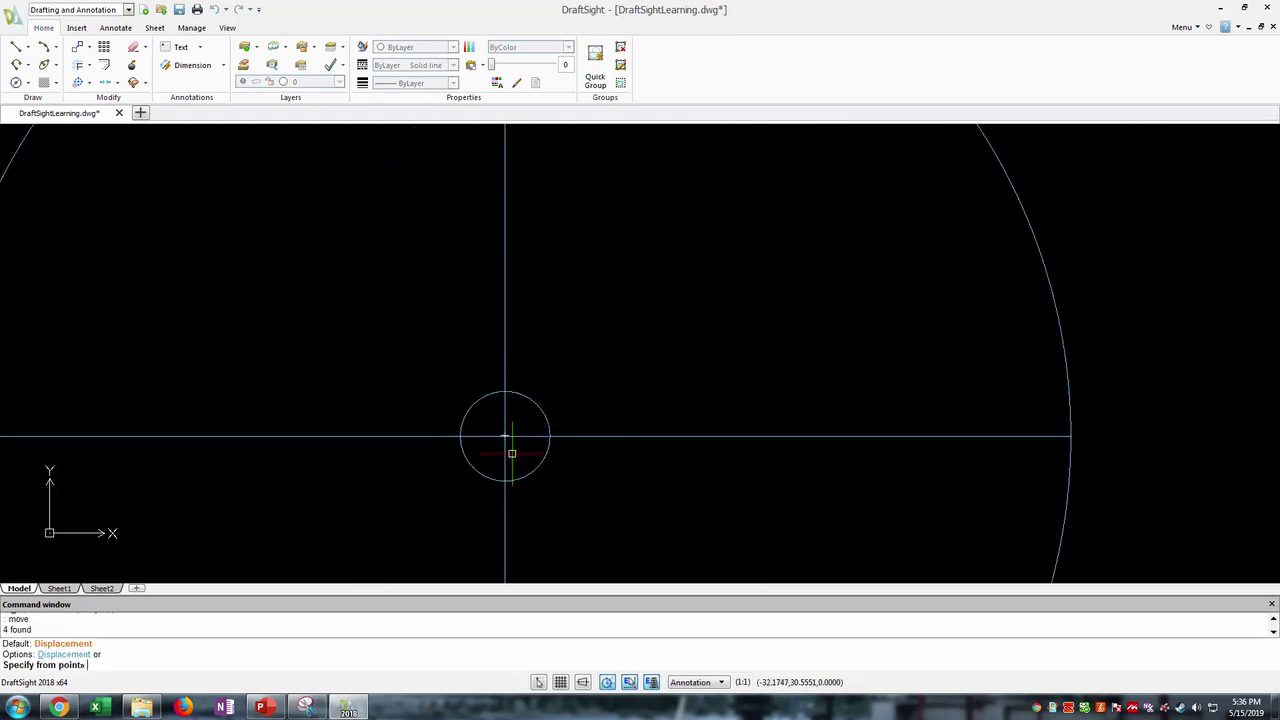
{"action": "left_click", "coordinate": [508, 434]}
{"action": "scroll", "coordinate": [508, 434], "scroll_direction": "down", "scroll_amount": 8}
{"action": "scroll", "coordinate": [548, 438], "scroll_direction": "up", "scroll_amount": 6}
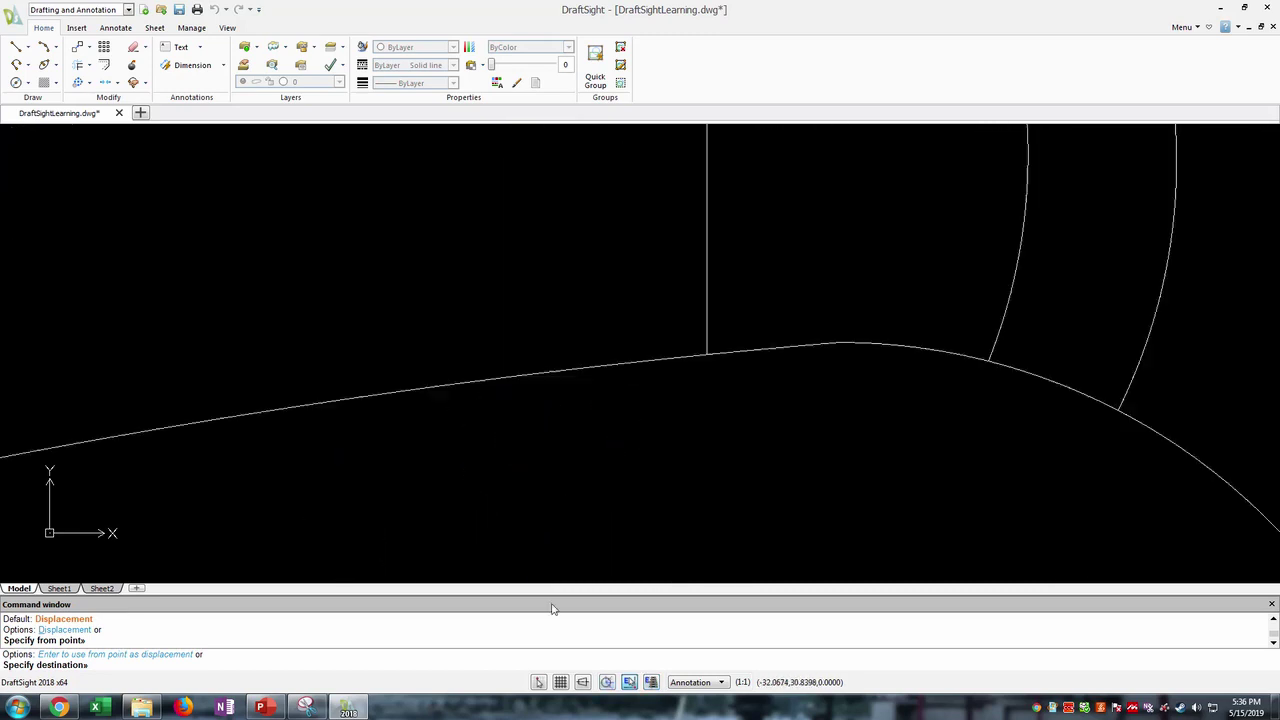
{"action": "scroll", "coordinate": [735, 353], "scroll_direction": "down", "scroll_amount": 1}
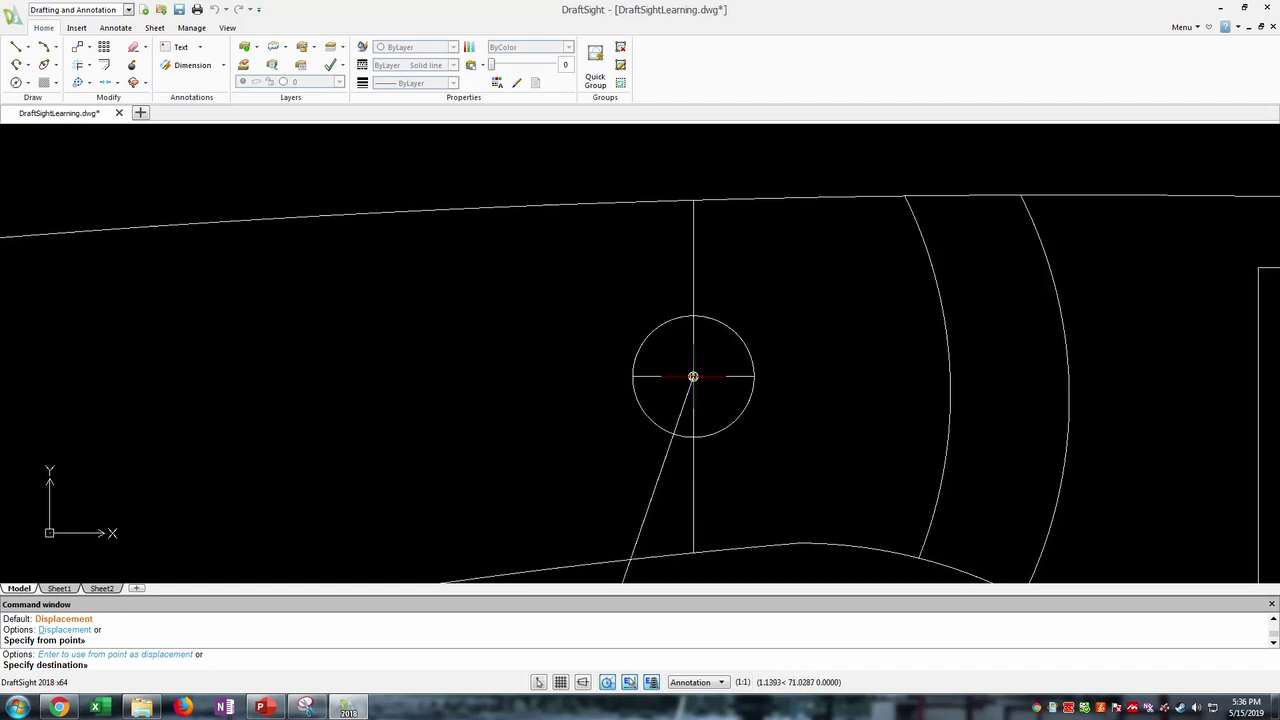
{"action": "scroll", "coordinate": [692, 375], "scroll_direction": "up", "scroll_amount": 2}
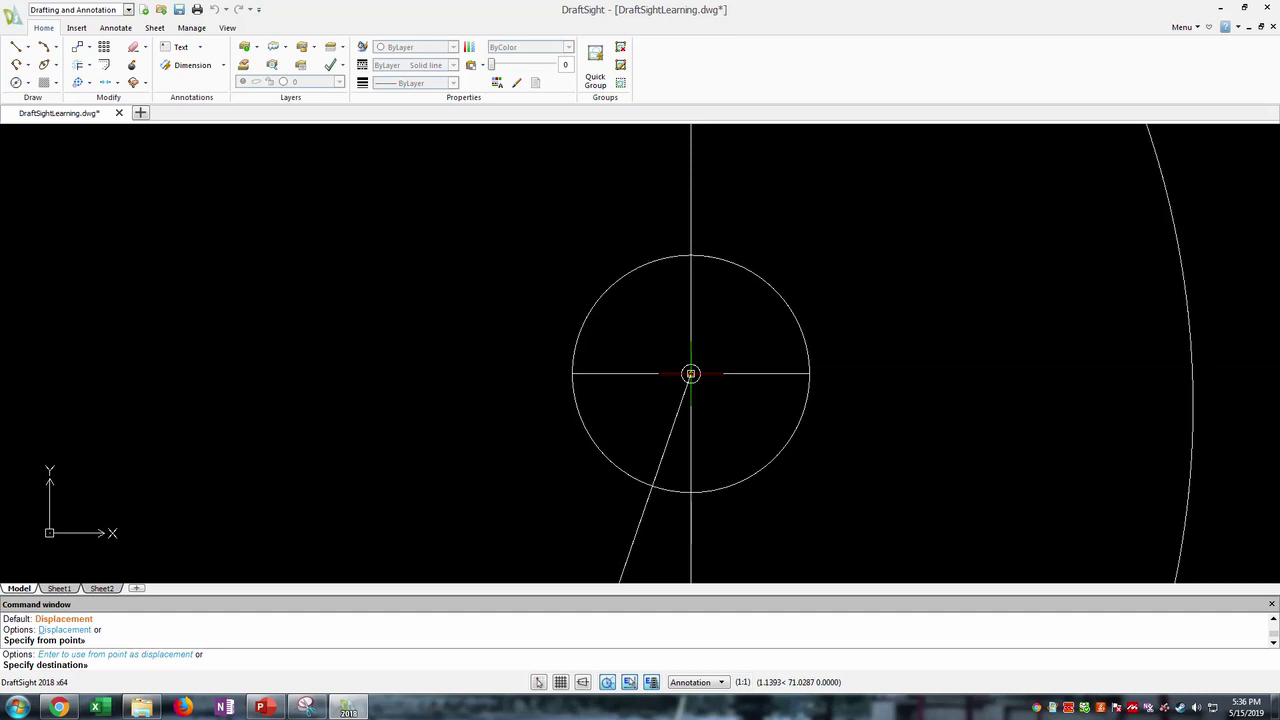
{"action": "left_click", "coordinate": [690, 374]}
{"action": "scroll", "coordinate": [776, 393], "scroll_direction": "down", "scroll_amount": 8}
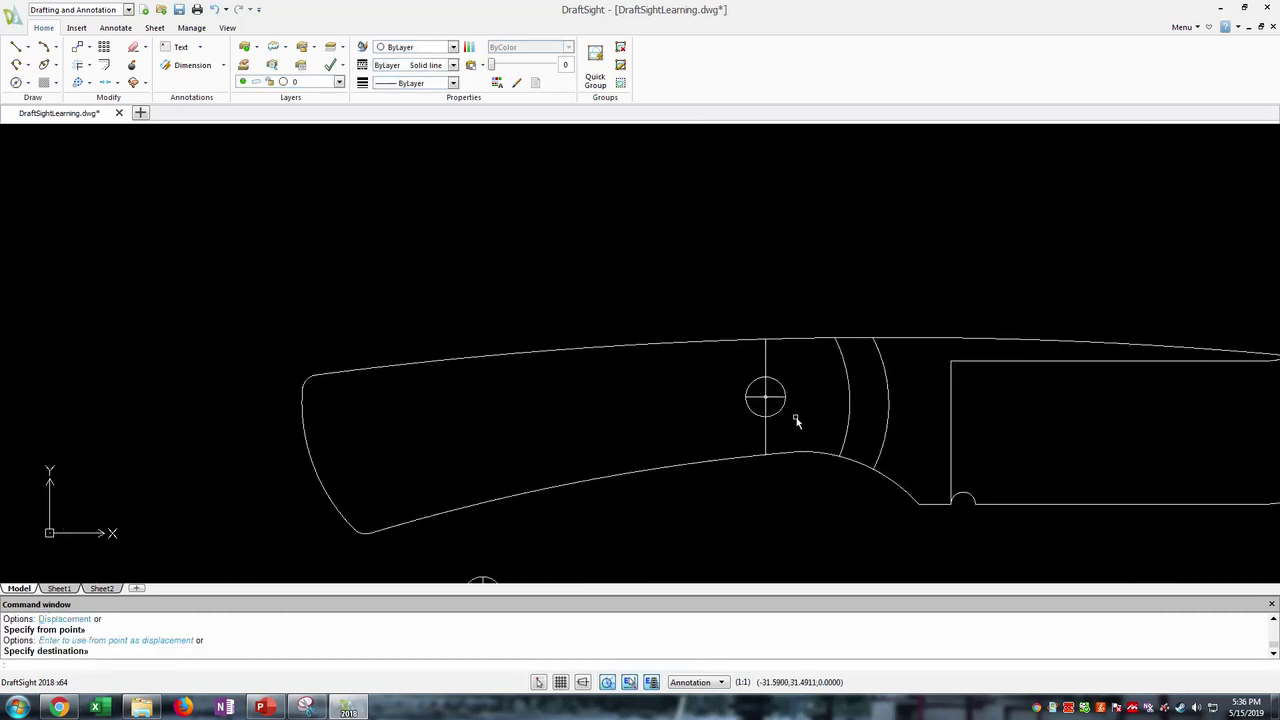
- Delete the vertical guide line running through the front pin of the handle
{"action": "scroll", "coordinate": [801, 382], "scroll_direction": "up", "scroll_amount": 2}
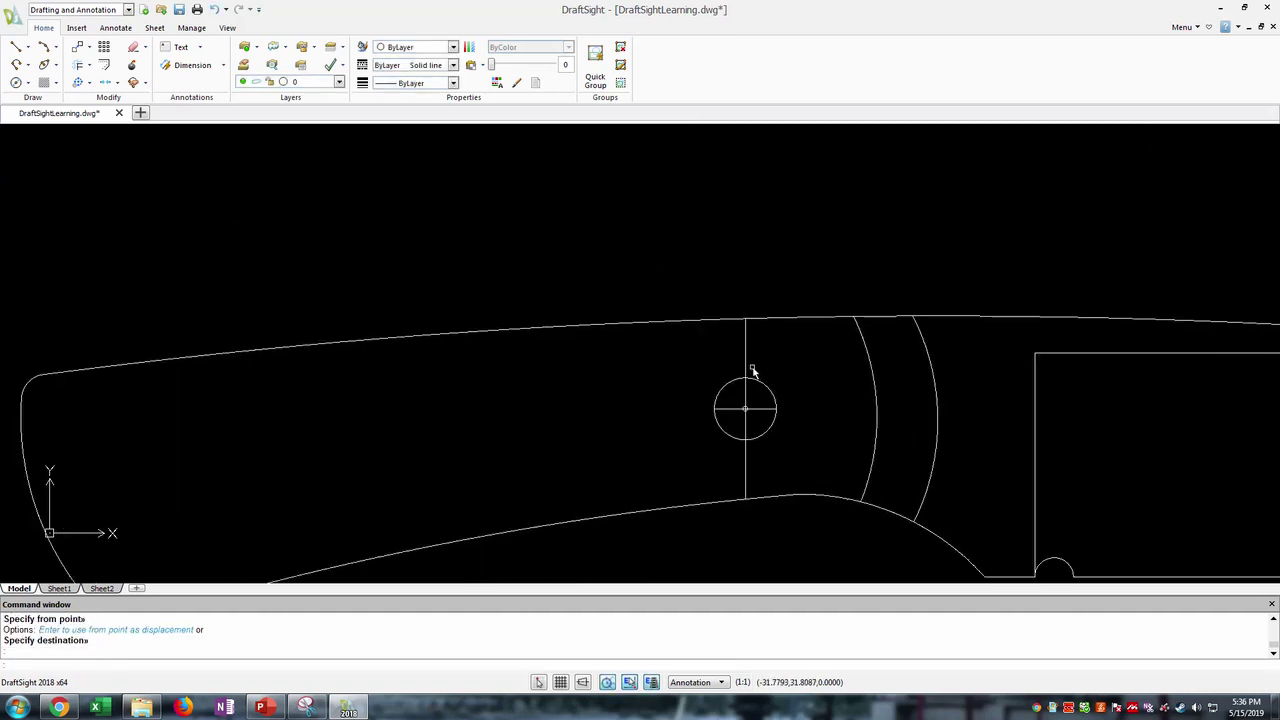
{"action": "left_click", "coordinate": [746, 363]}
{"action": "key", "text": "Delete"}
- Draw a slanted guide line about 0.96 long across the rear of the handle, from its upper edge to its lower edge
{"action": "scroll", "coordinate": [632, 460], "scroll_direction": "down", "scroll_amount": 2}
{"action": "middle_click_drag", "start_coordinate": [632, 460], "coordinate": [737, 317]}
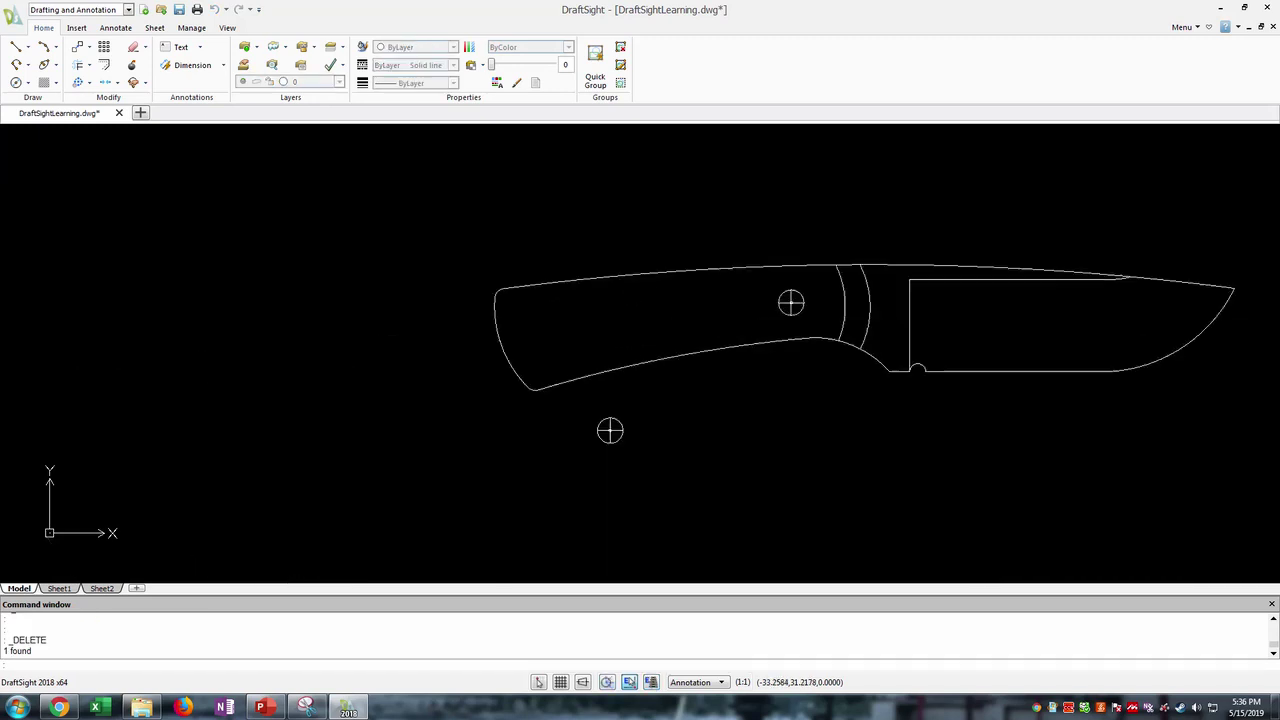
{"action": "left_click", "coordinate": [15, 46]}
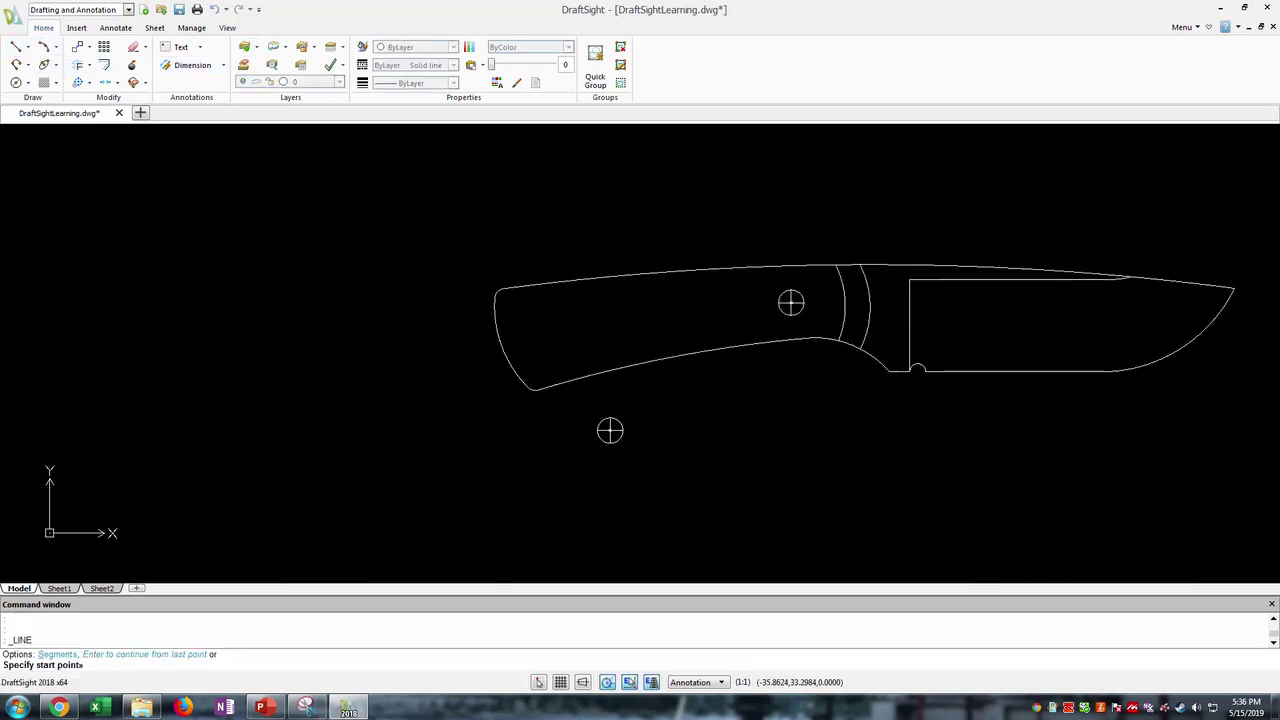
{"action": "scroll", "coordinate": [532, 396], "scroll_direction": "up", "scroll_amount": 4}
{"action": "middle_click_drag", "start_coordinate": [704, 281], "coordinate": [649, 331]}
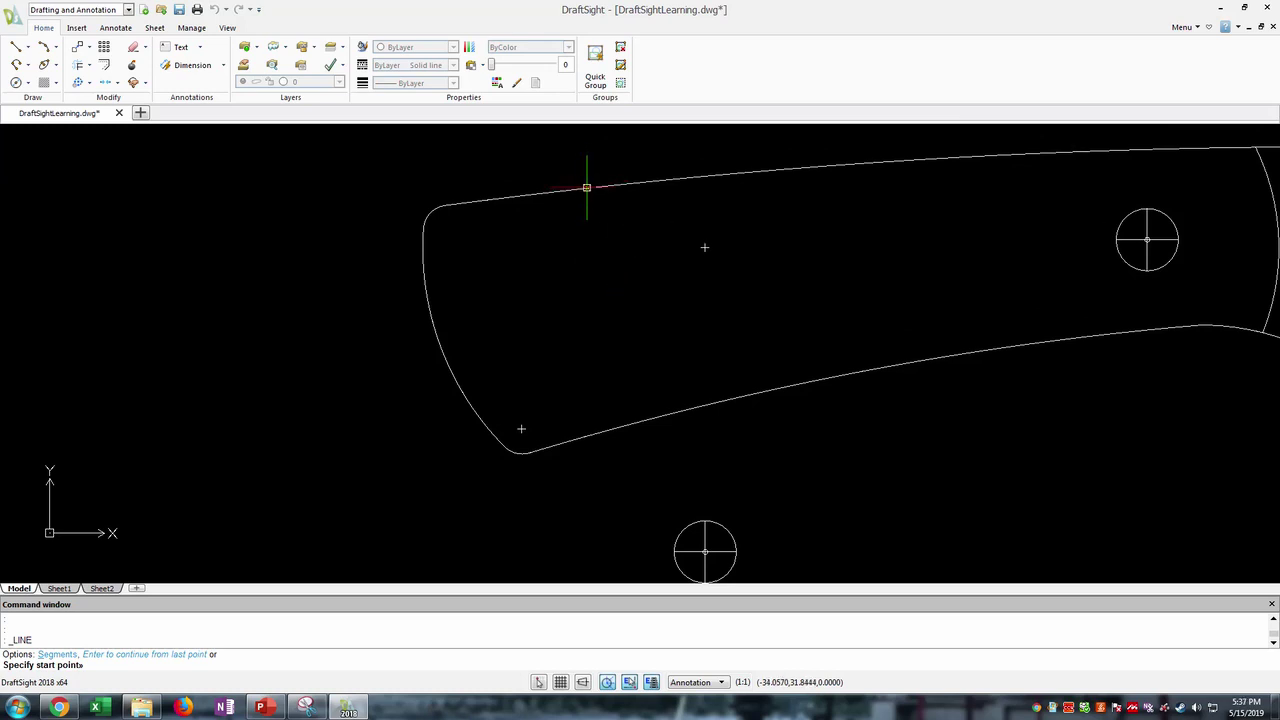
{"action": "left_click", "coordinate": [586, 187]}
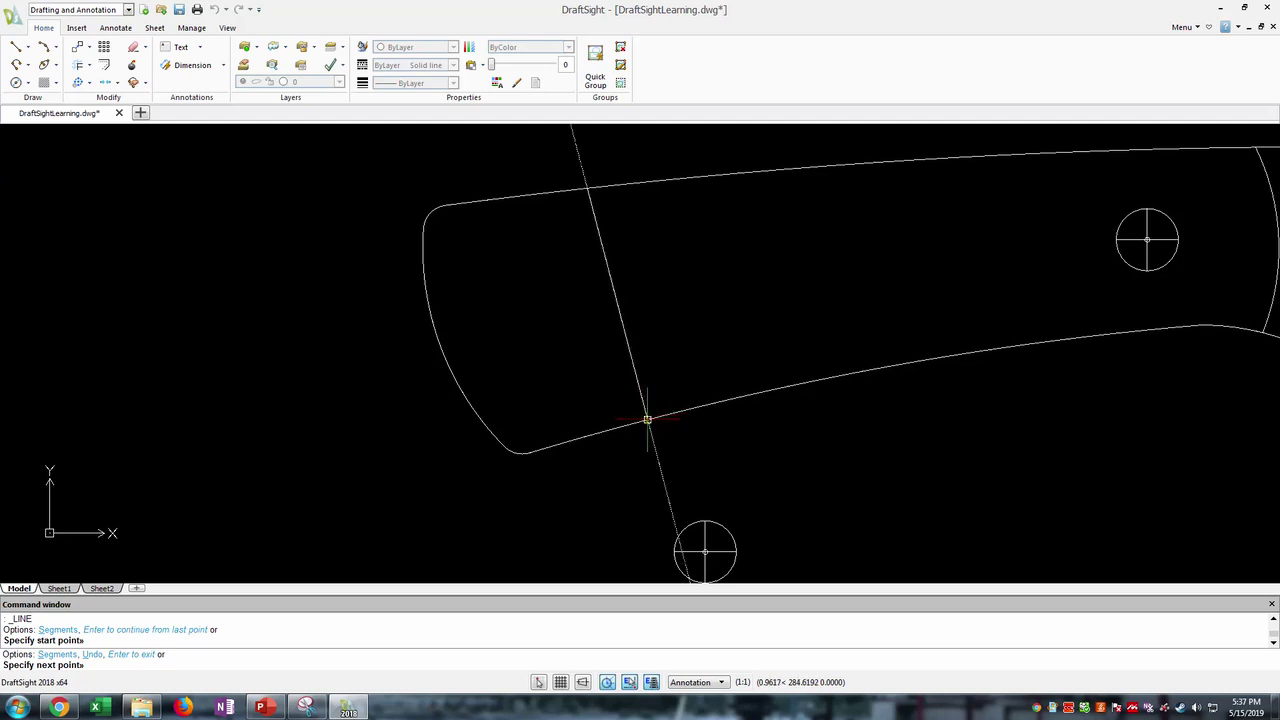
{"action": "left_click", "coordinate": [648, 420]}
{"action": "key", "text": "Escape"}
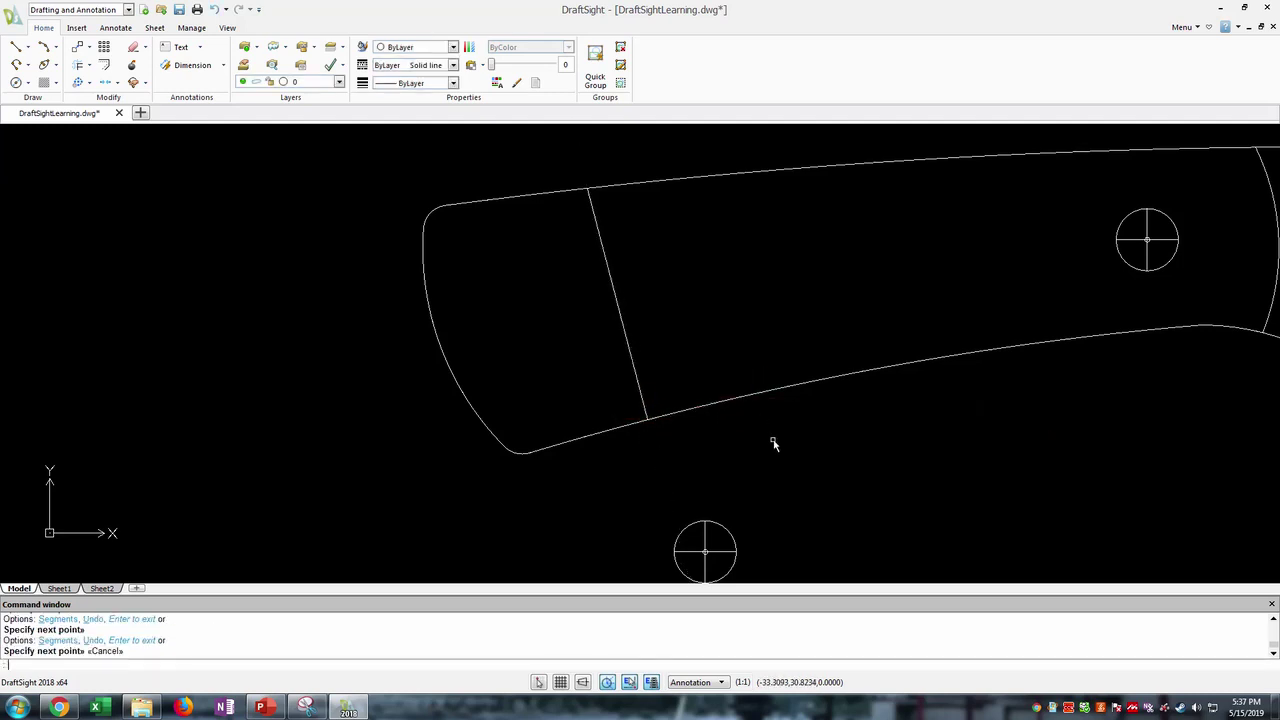
- Move the copied crosshair circle group by its center onto the midpoint of the slanted guide line at the handle's rear
{"action": "middle_click_drag", "start_coordinate": [724, 432], "coordinate": [660, 320]}
{"action": "left_click", "coordinate": [591, 391]}
{"action": "left_click", "coordinate": [703, 497]}
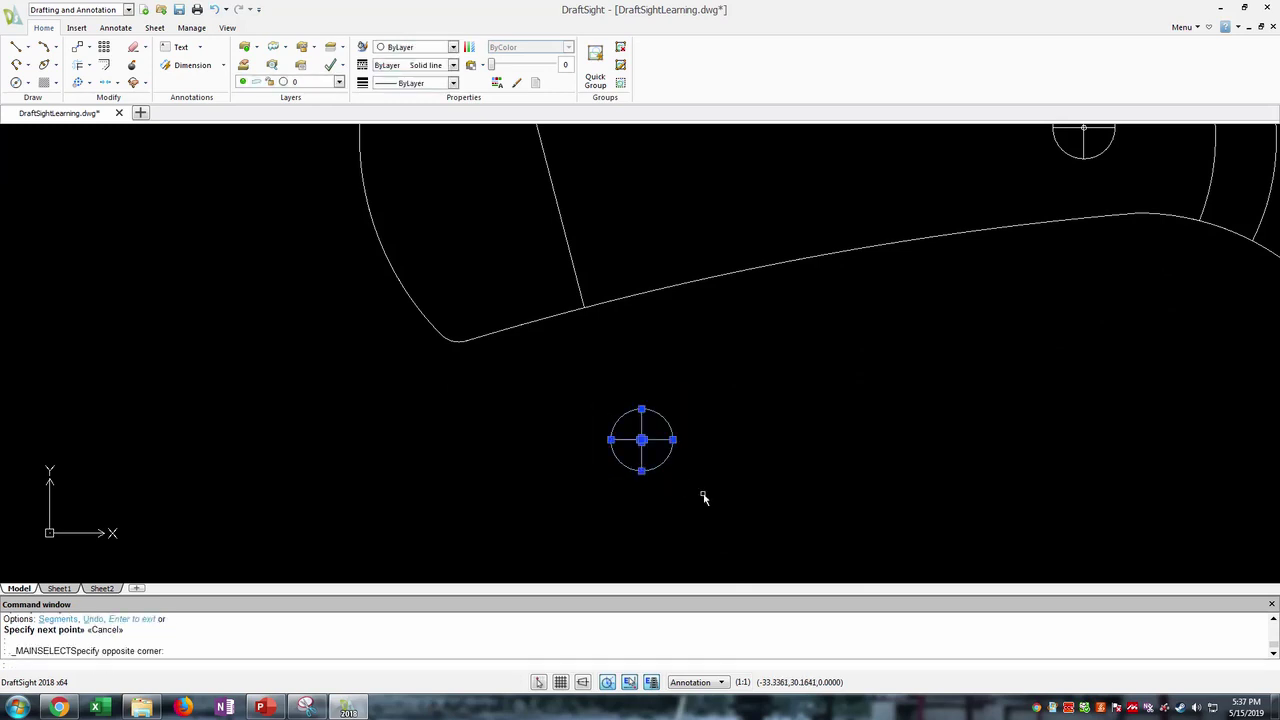
{"action": "type", "text": "move"}
{"action": "key", "text": "Return"}
{"action": "scroll", "coordinate": [660, 480], "scroll_direction": "up", "scroll_amount": 8}
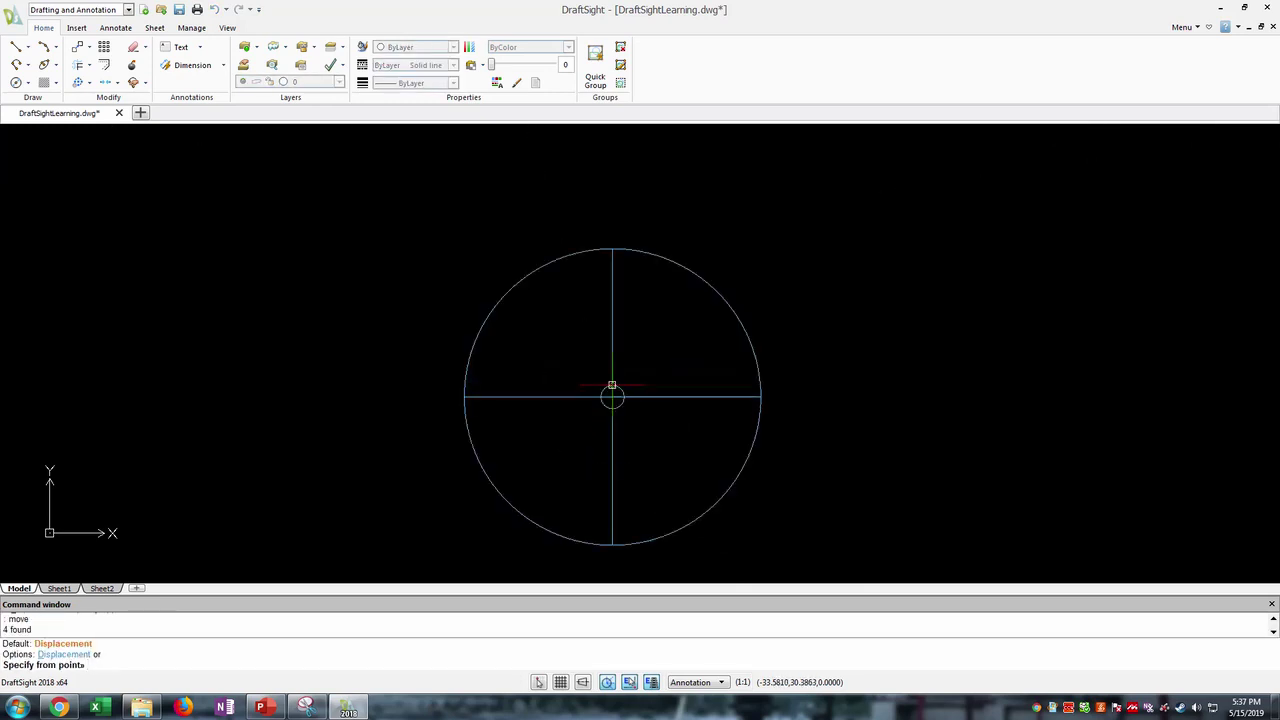
{"action": "left_click", "coordinate": [615, 403]}
{"action": "scroll", "coordinate": [615, 403], "scroll_direction": "down", "scroll_amount": 10}
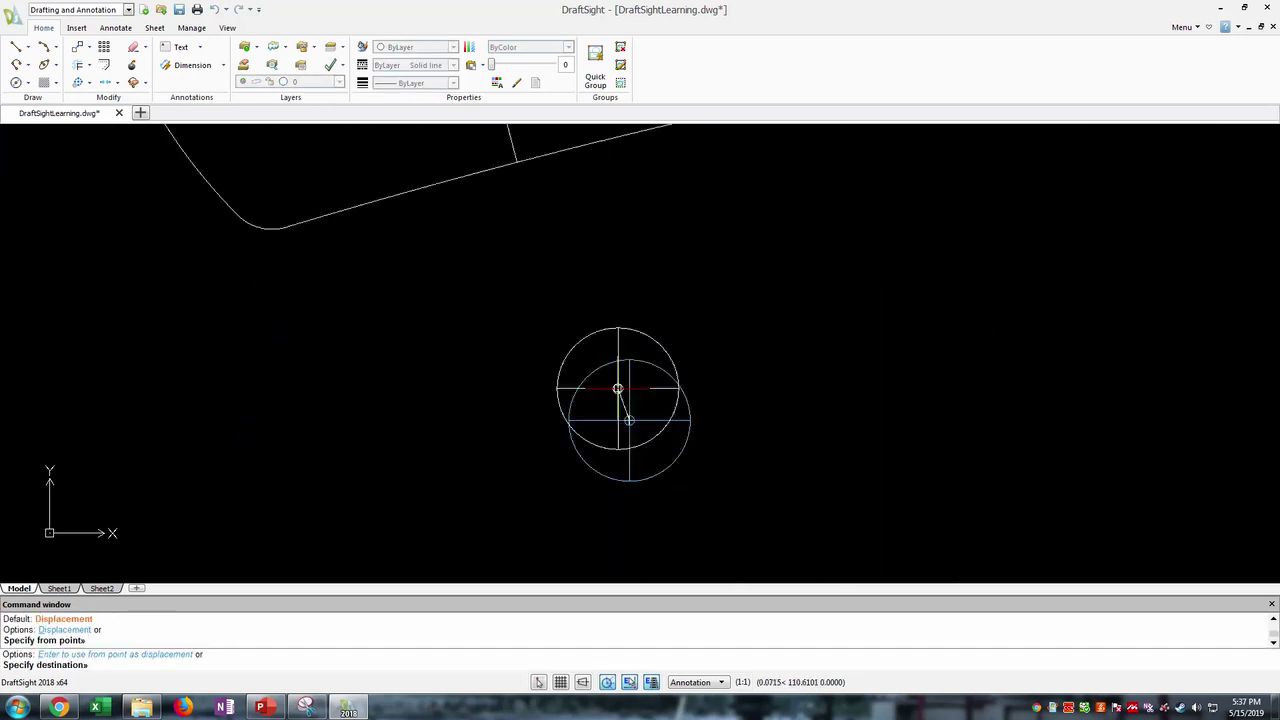
{"action": "middle_click_drag", "start_coordinate": [613, 331], "coordinate": [650, 454]}
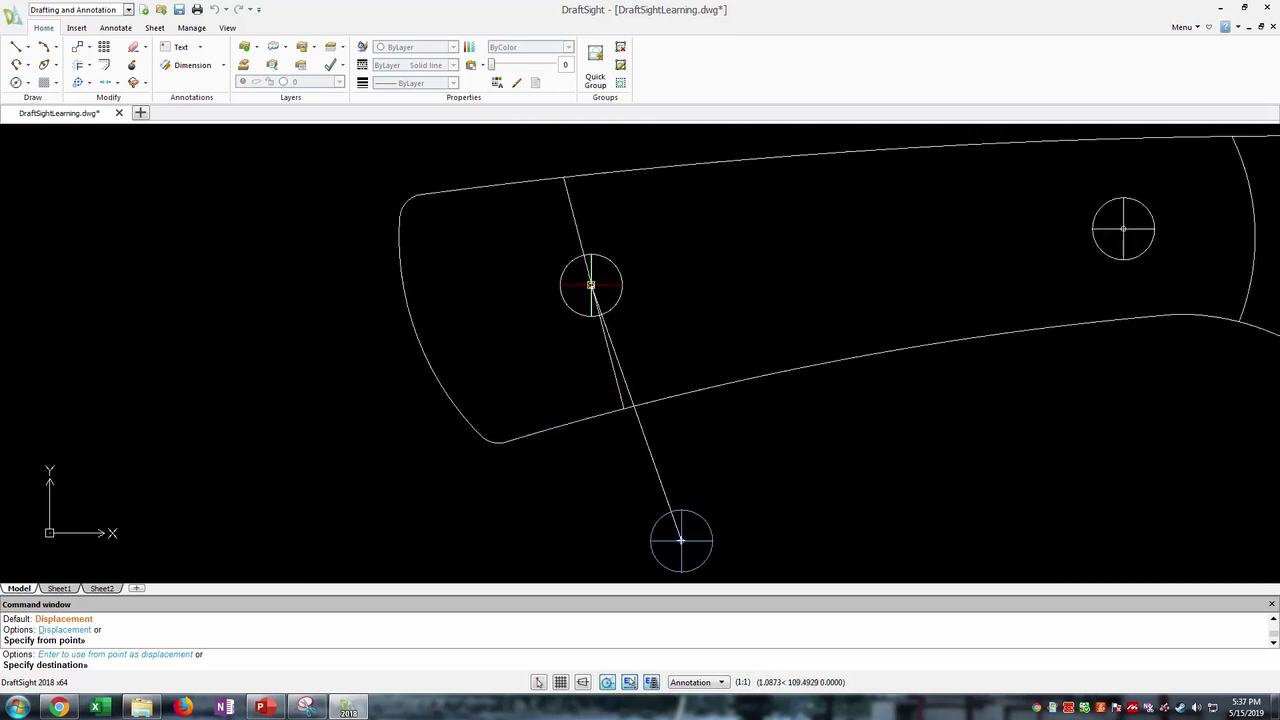
{"action": "scroll", "coordinate": [591, 288], "scroll_direction": "up", "scroll_amount": 3}
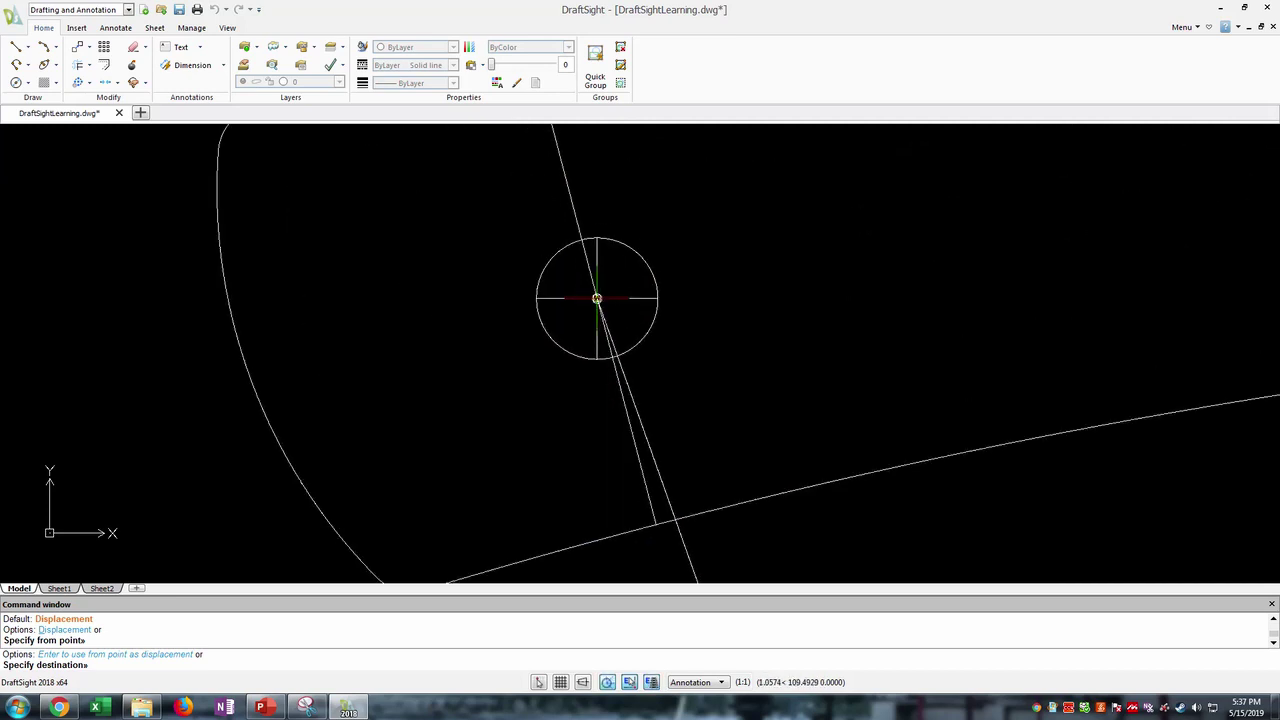
{"action": "left_click", "coordinate": [597, 298]}
- Delete the slanted guide line running through the rear pin of the handle
{"action": "scroll", "coordinate": [703, 365], "scroll_direction": "down", "scroll_amount": 5}
{"action": "left_click", "coordinate": [661, 306]}
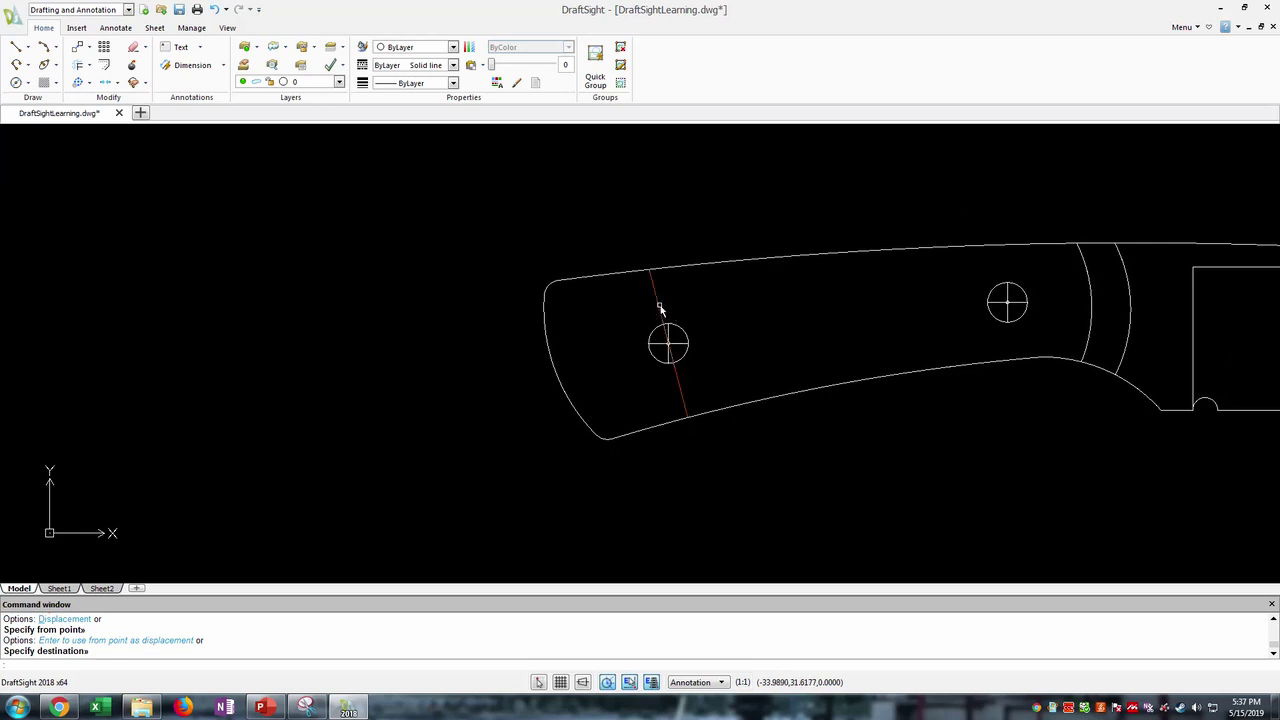
{"action": "key", "text": "Delete"}
{"action": "scroll", "coordinate": [791, 371], "scroll_direction": "down", "scroll_amount": 3}
{"action": "mouse_move", "coordinate": [976, 394]}
{"action": "middle_mouse_down"}
{"action": "mouse_move", "coordinate": [762, 386]}
{"action": "mouse_move", "coordinate": [767, 396]}
{"action": "middle_mouse_up"}
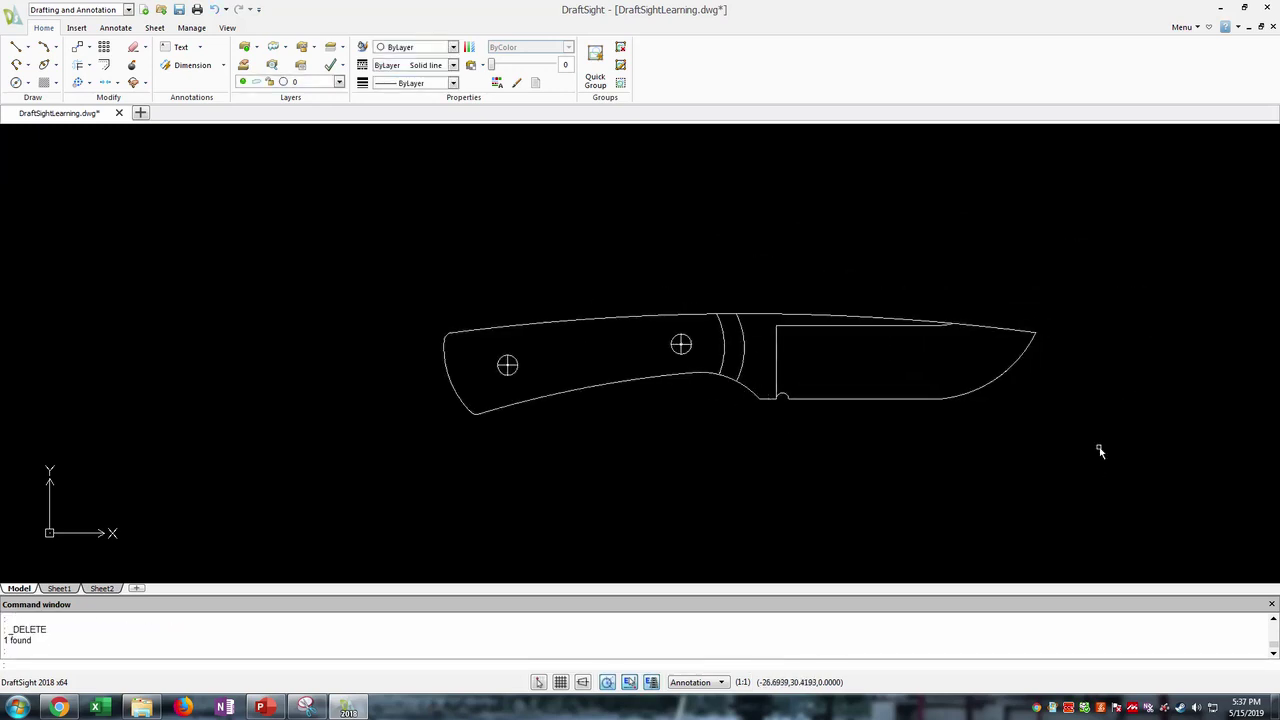
{"action": "middle_click_drag", "start_coordinate": [1075, 368], "coordinate": [999, 410]}
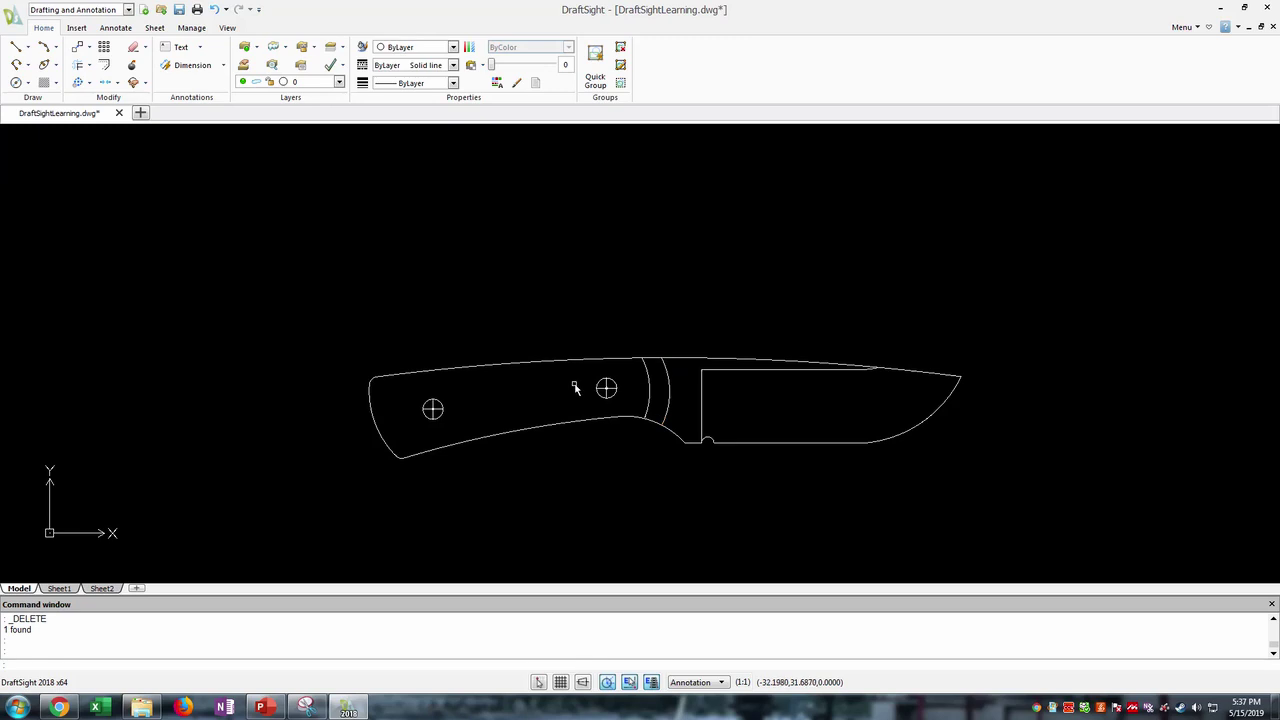
{"action": "mouse_move", "coordinate": [903, 449]}
{"action": "middle_mouse_down"}
{"action": "mouse_move", "coordinate": [751, 494]}
{"action": "mouse_move", "coordinate": [925, 405]}
{"action": "middle_mouse_up"}
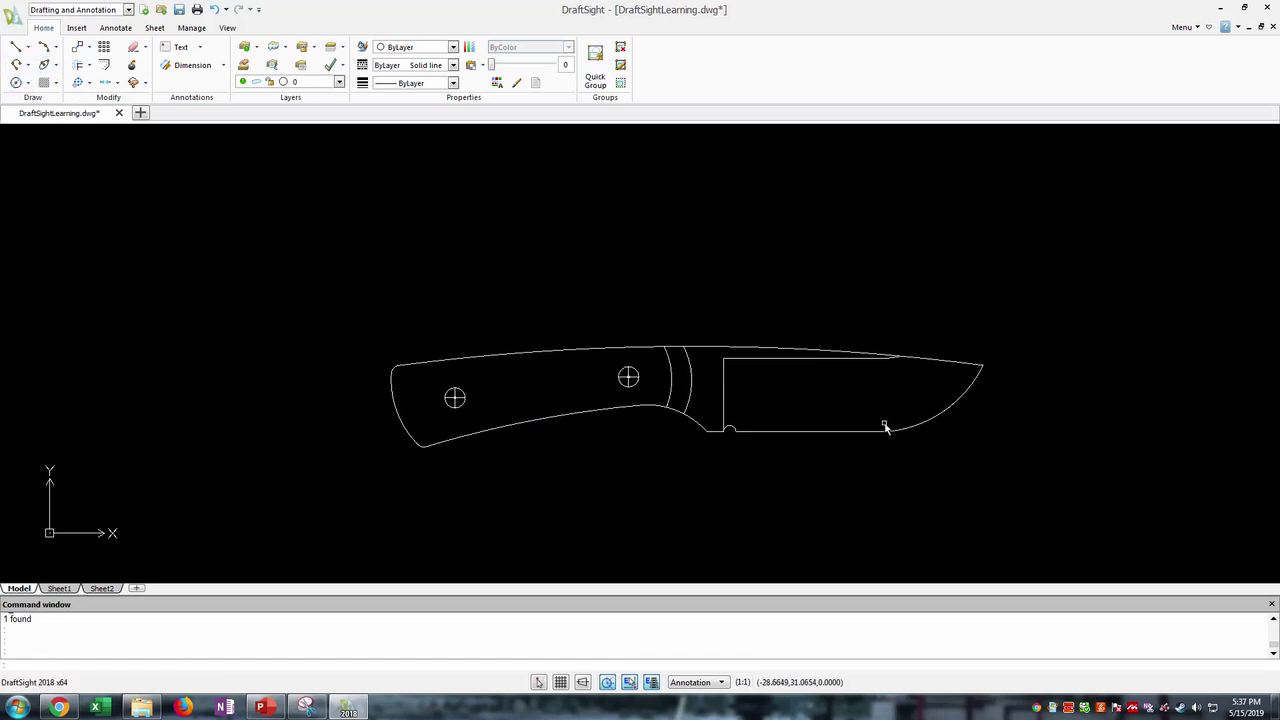
- Fillet the corner where the handle's lower edge meets the curve in front of it, using the 0.1 radius in trim mode
{"action": "scroll", "coordinate": [884, 427], "scroll_direction": "up", "scroll_amount": 5}
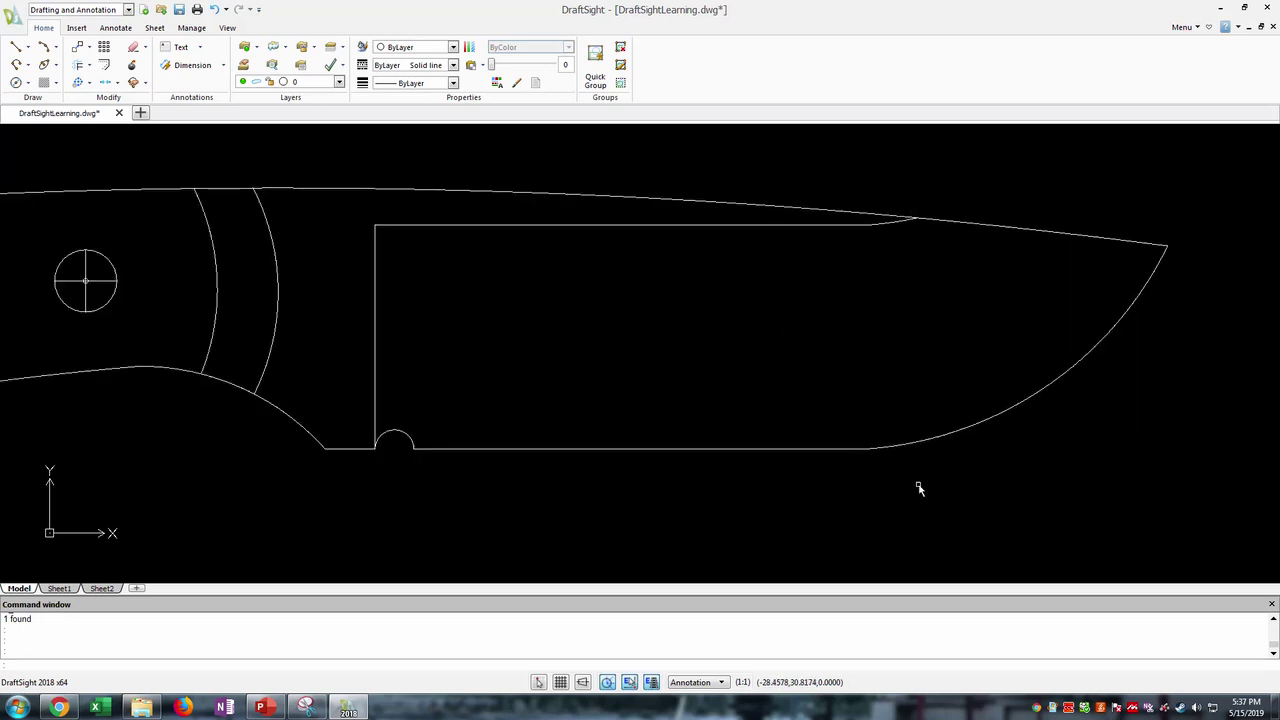
{"action": "scroll", "coordinate": [877, 451], "scroll_direction": "up", "scroll_amount": 8}
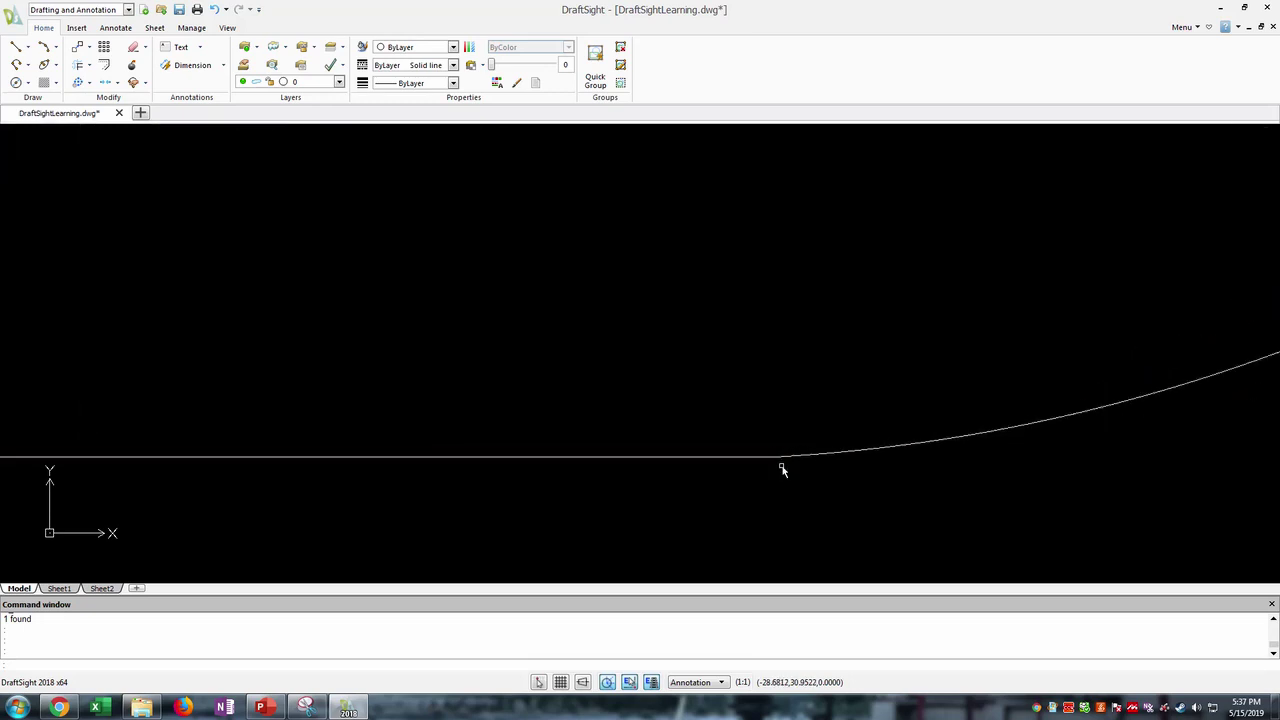
{"action": "scroll", "coordinate": [783, 470], "scroll_direction": "down", "scroll_amount": 10}
{"action": "scroll", "coordinate": [466, 457], "scroll_direction": "up", "scroll_amount": 6}
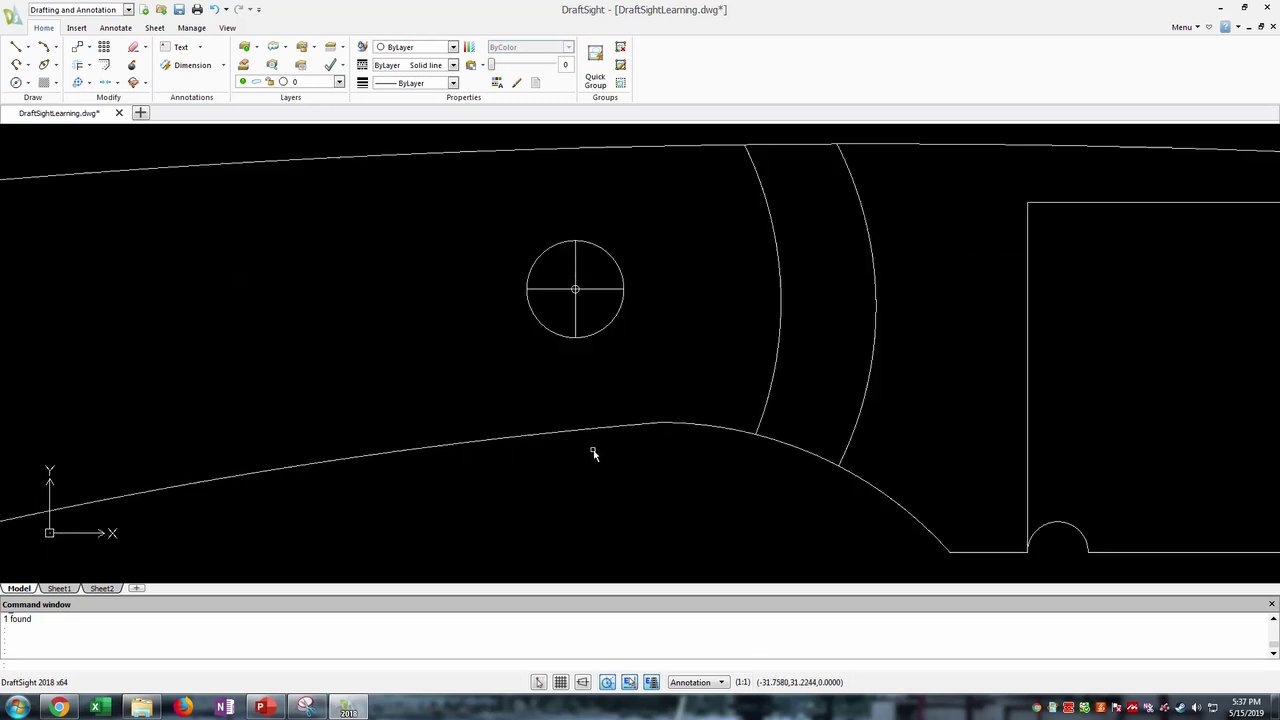
{"action": "scroll", "coordinate": [620, 445], "scroll_direction": "up", "scroll_amount": 6}
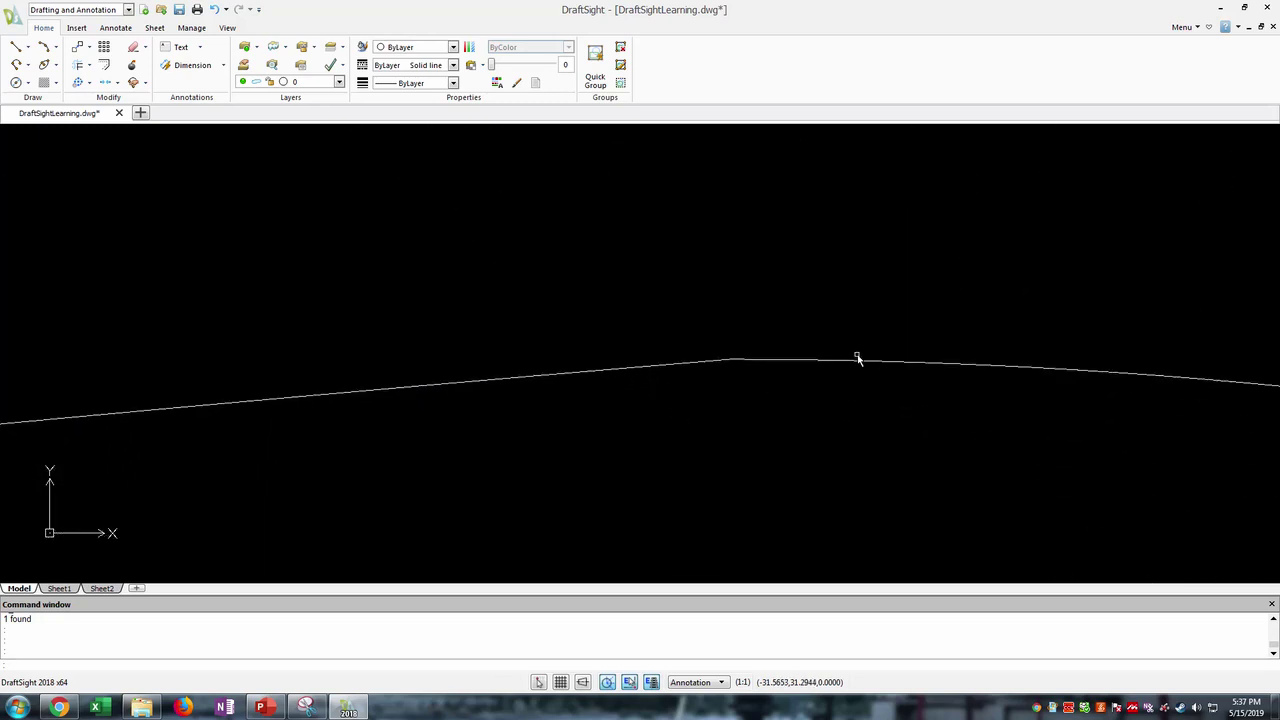
{"action": "scroll", "coordinate": [750, 368], "scroll_direction": "up", "scroll_amount": 5}
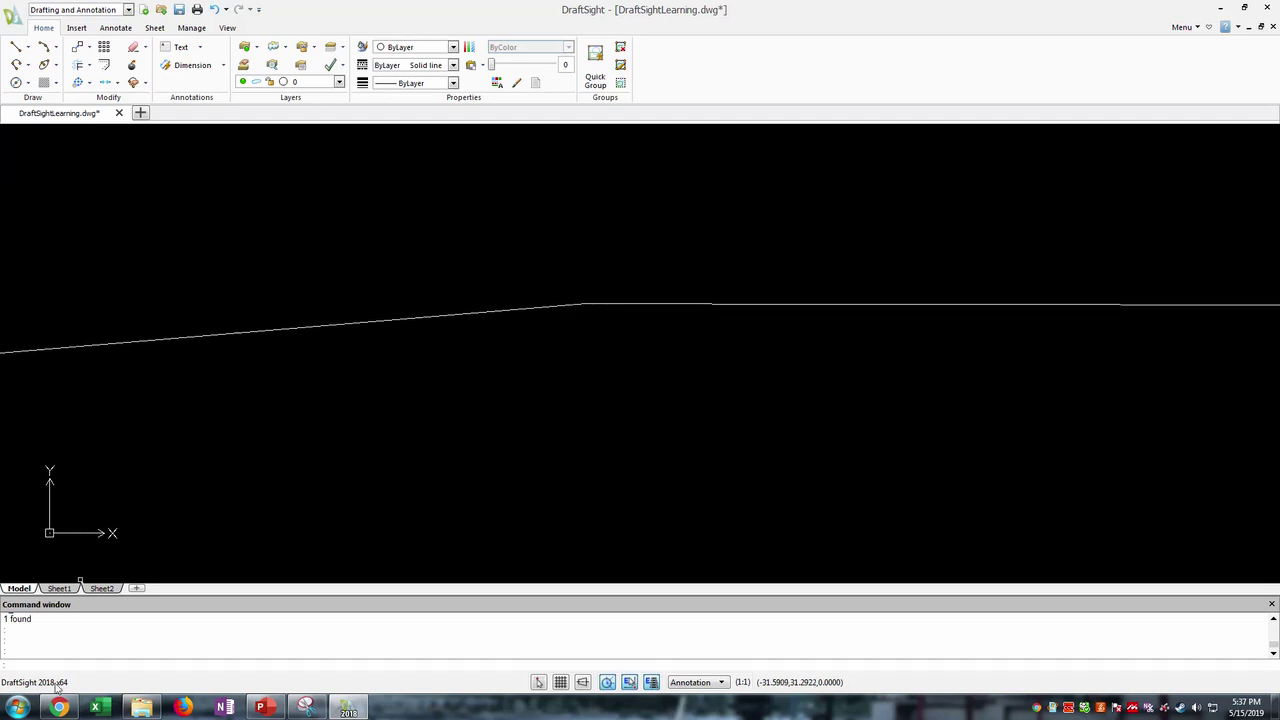
{"action": "type", "text": "fillet"}
{"action": "key", "text": "Return"}
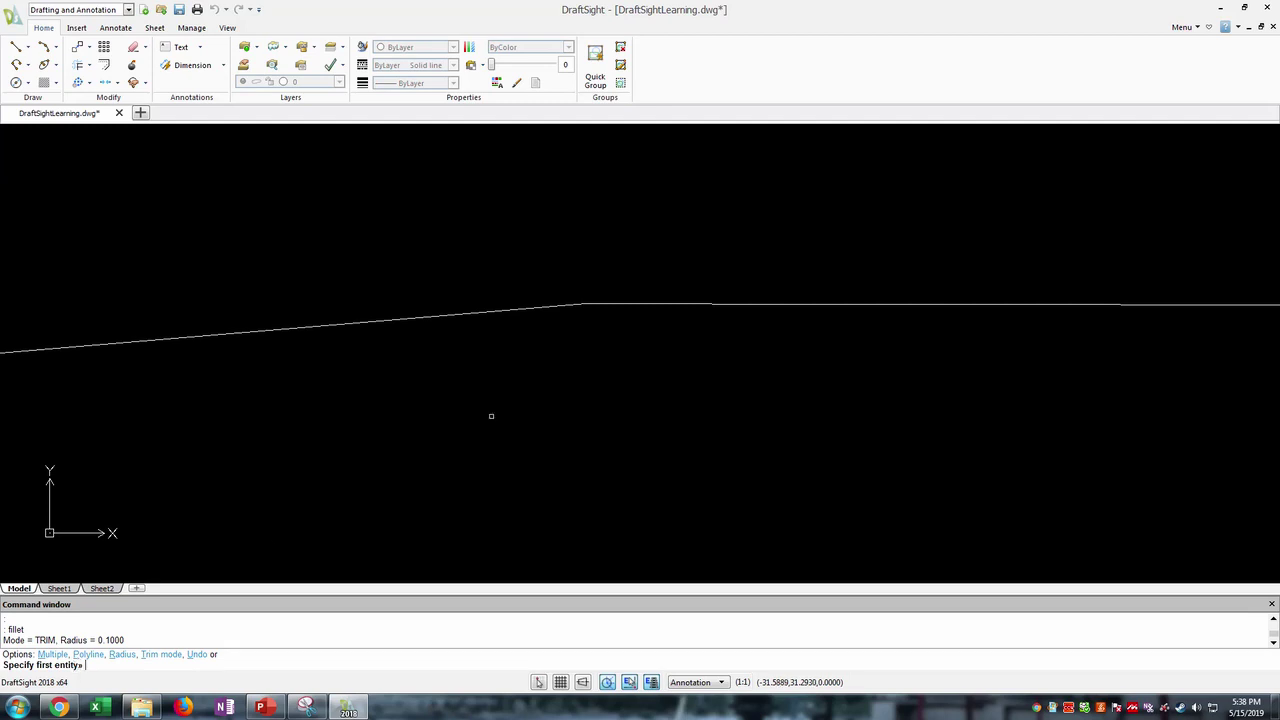
{"action": "left_click", "coordinate": [643, 303]}
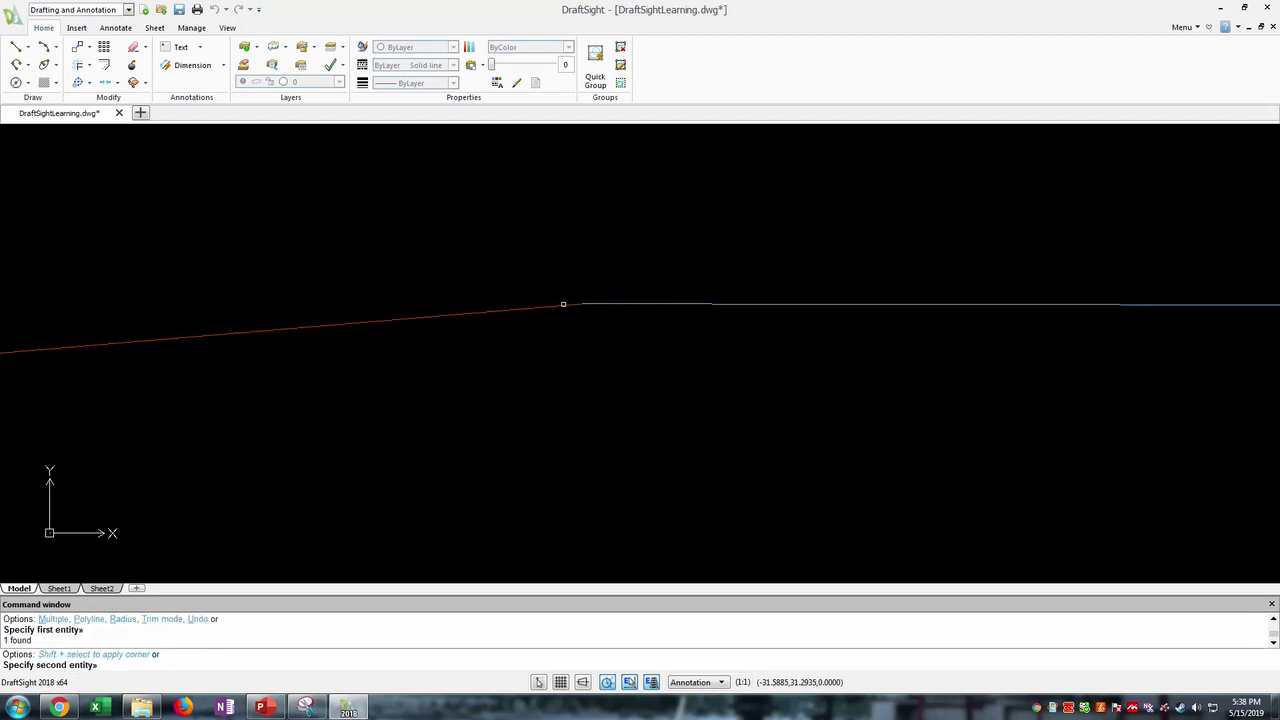
{"action": "left_click", "coordinate": [563, 304]}
{"action": "middle_click_drag", "start_coordinate": [560, 306], "coordinate": [884, 347]}
{"action": "scroll", "coordinate": [743, 500], "scroll_direction": "down", "scroll_amount": 6}
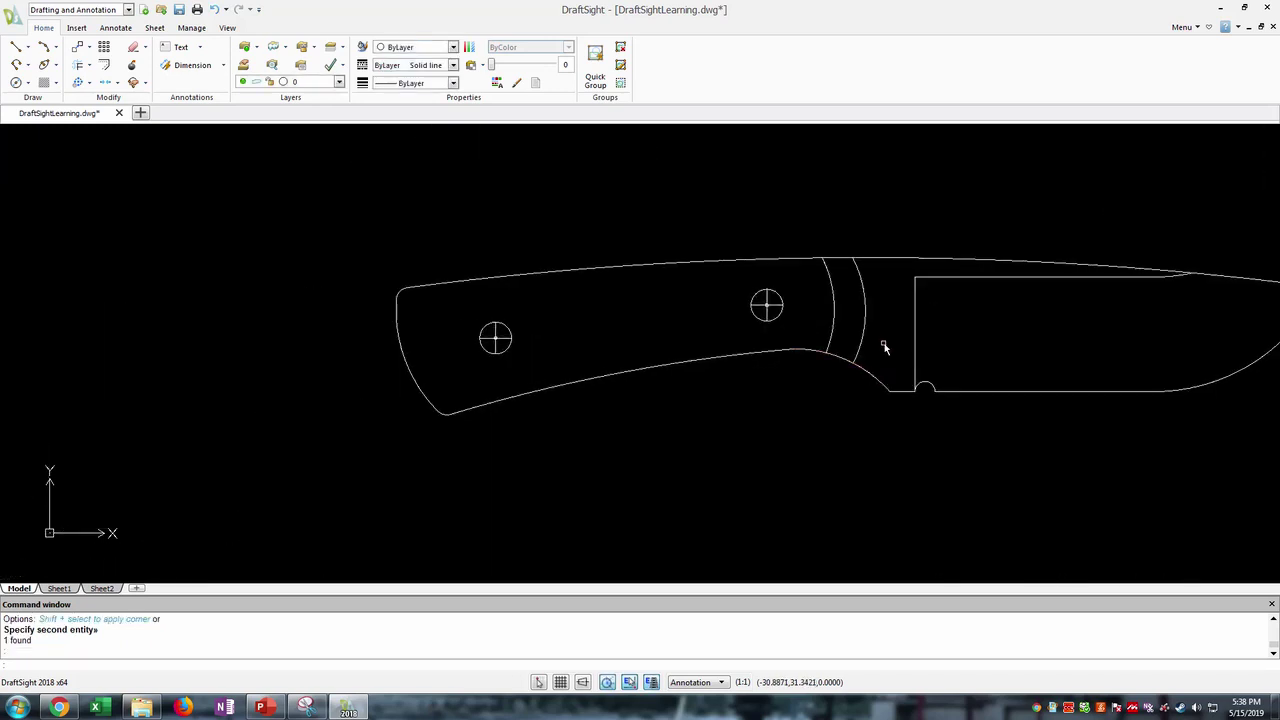
{"action": "scroll", "coordinate": [457, 423], "scroll_direction": "up", "scroll_amount": 5}
{"action": "scroll", "coordinate": [460, 440], "scroll_direction": "down", "scroll_amount": 8}
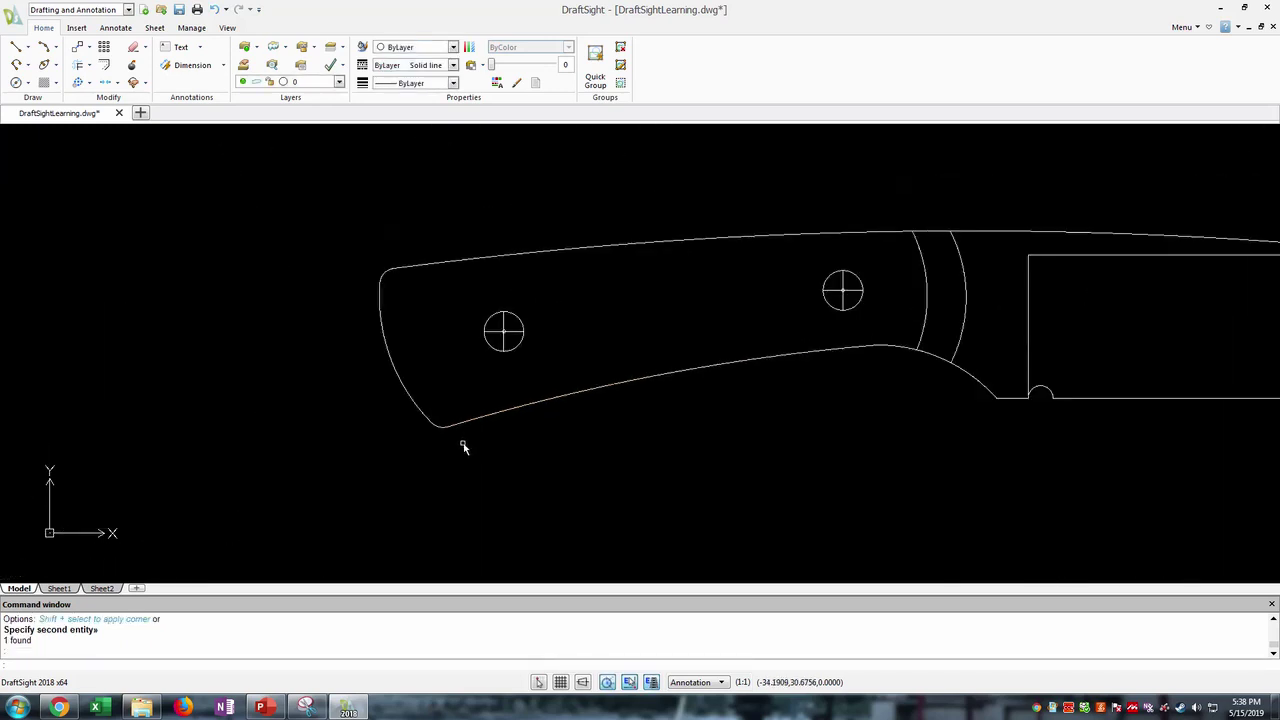
{"action": "key", "text": "Escape"}
- Cut the entire knife drawing and paste it inside the upper part of the title-block border
{"action": "middle_click_drag", "start_coordinate": [760, 406], "coordinate": [308, 400]}
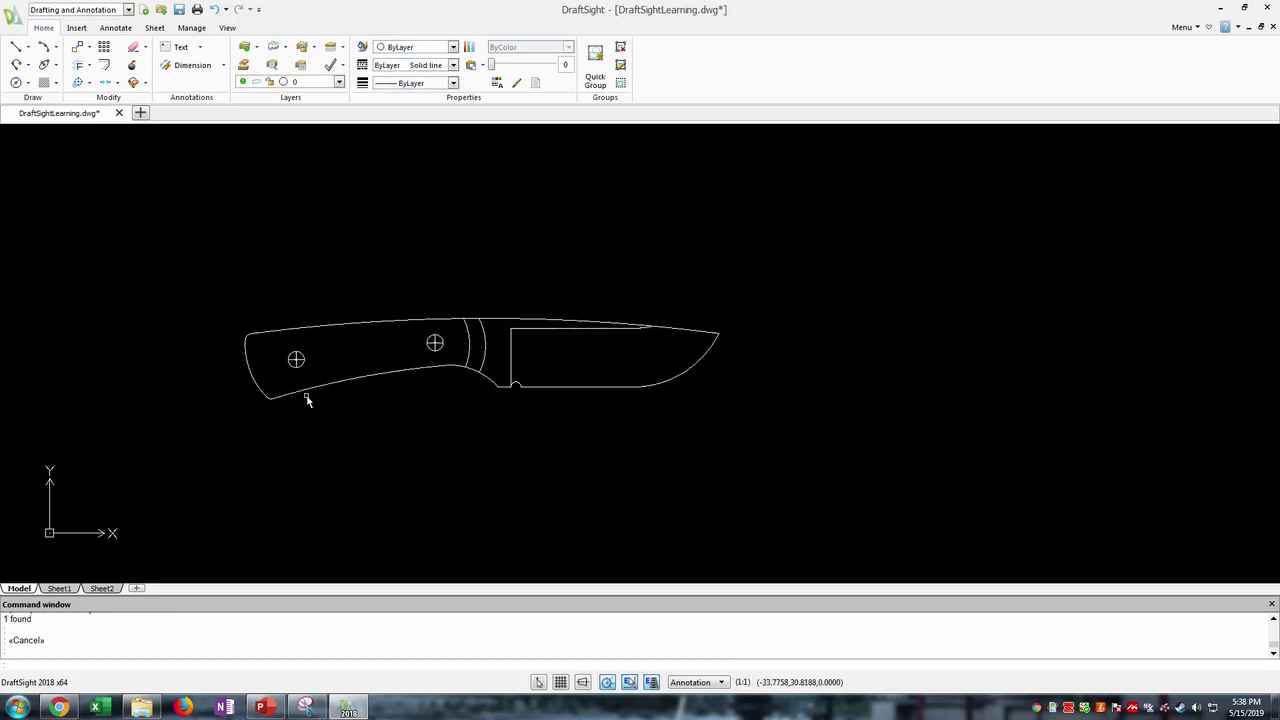
{"action": "middle_click_drag", "start_coordinate": [334, 329], "coordinate": [368, 377]}
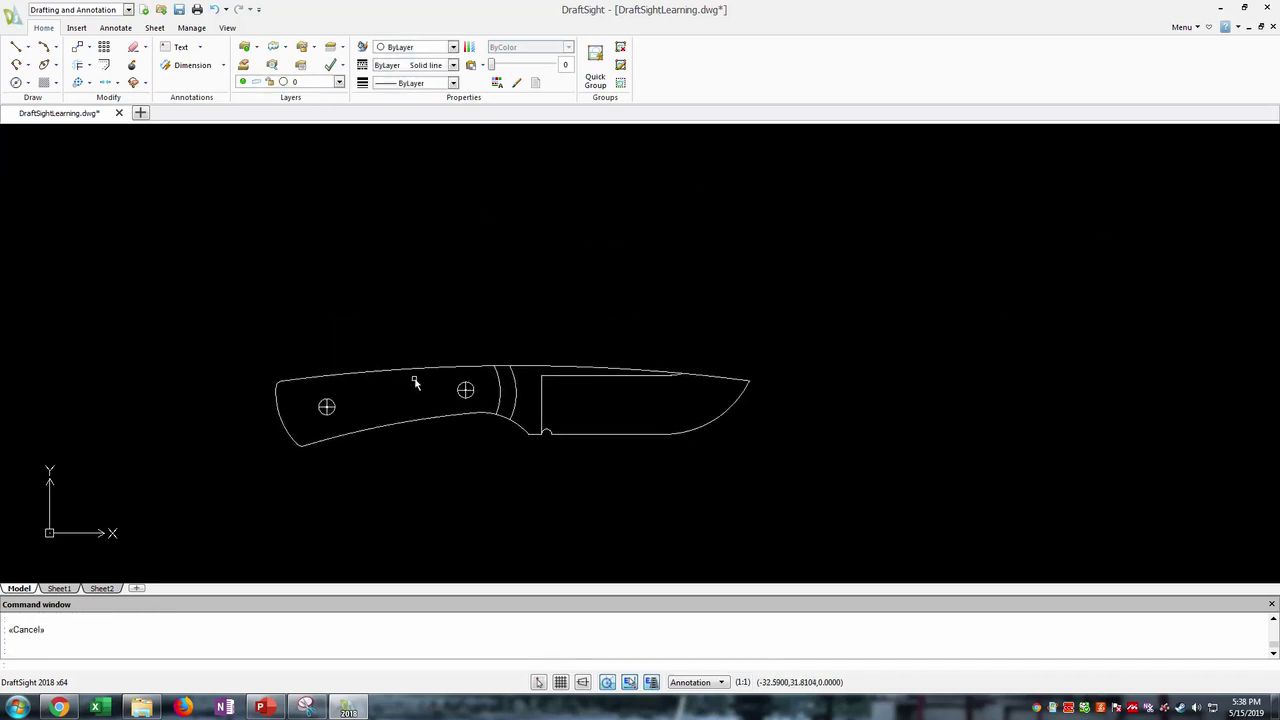
{"action": "left_click", "coordinate": [246, 340]}
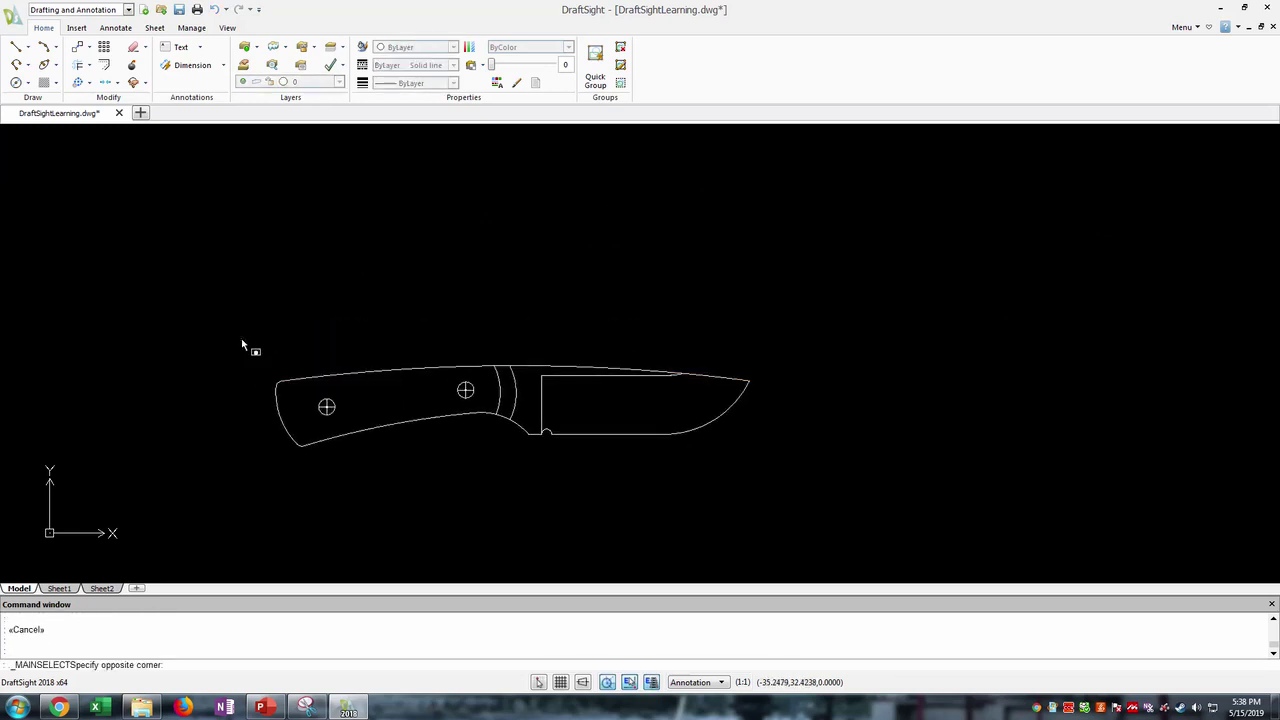
{"action": "left_click", "coordinate": [789, 507]}
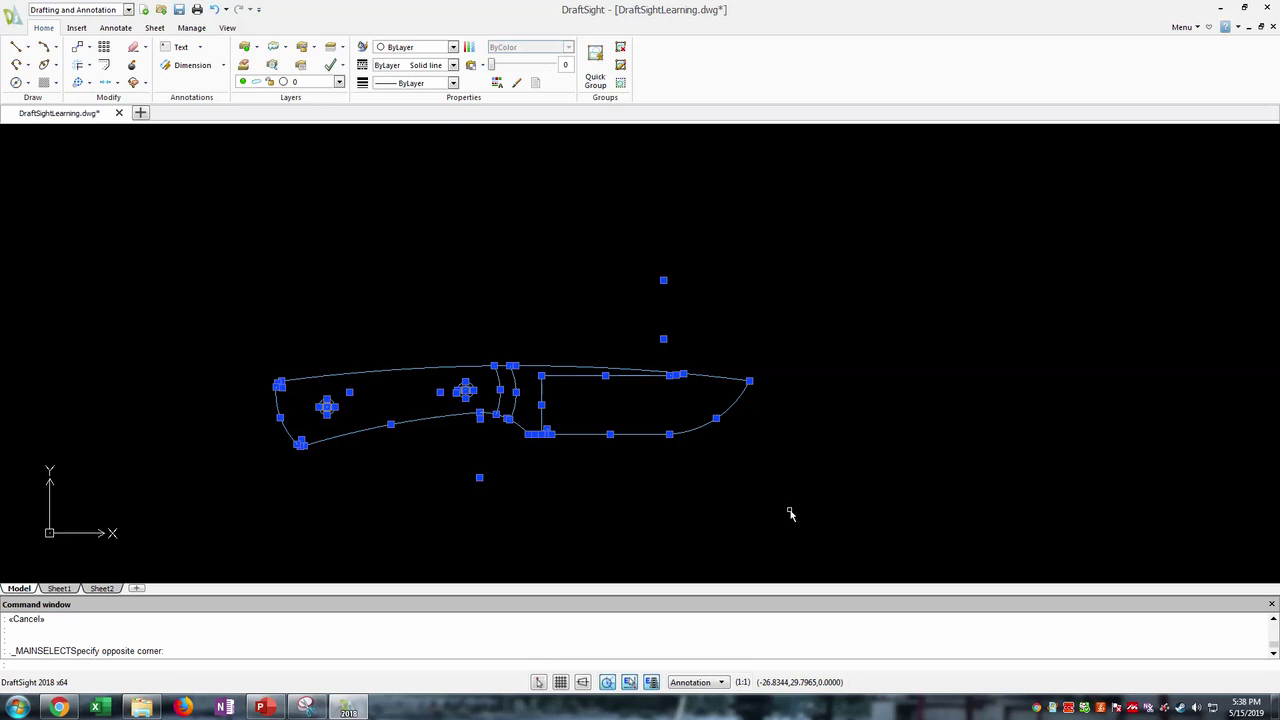
{"action": "key", "text": "ctrl+x"}
{"action": "scroll", "coordinate": [719, 393], "scroll_direction": "down", "scroll_amount": 3}
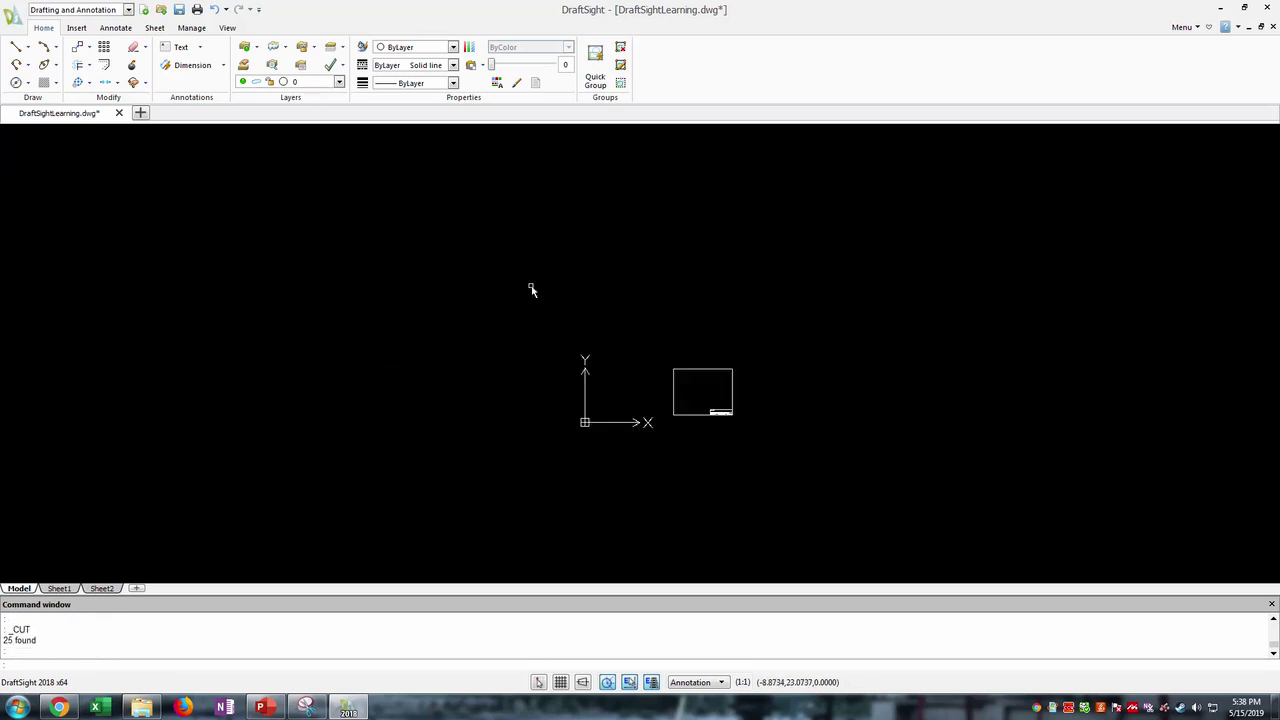
{"action": "scroll", "coordinate": [707, 432], "scroll_direction": "up", "scroll_amount": 10}
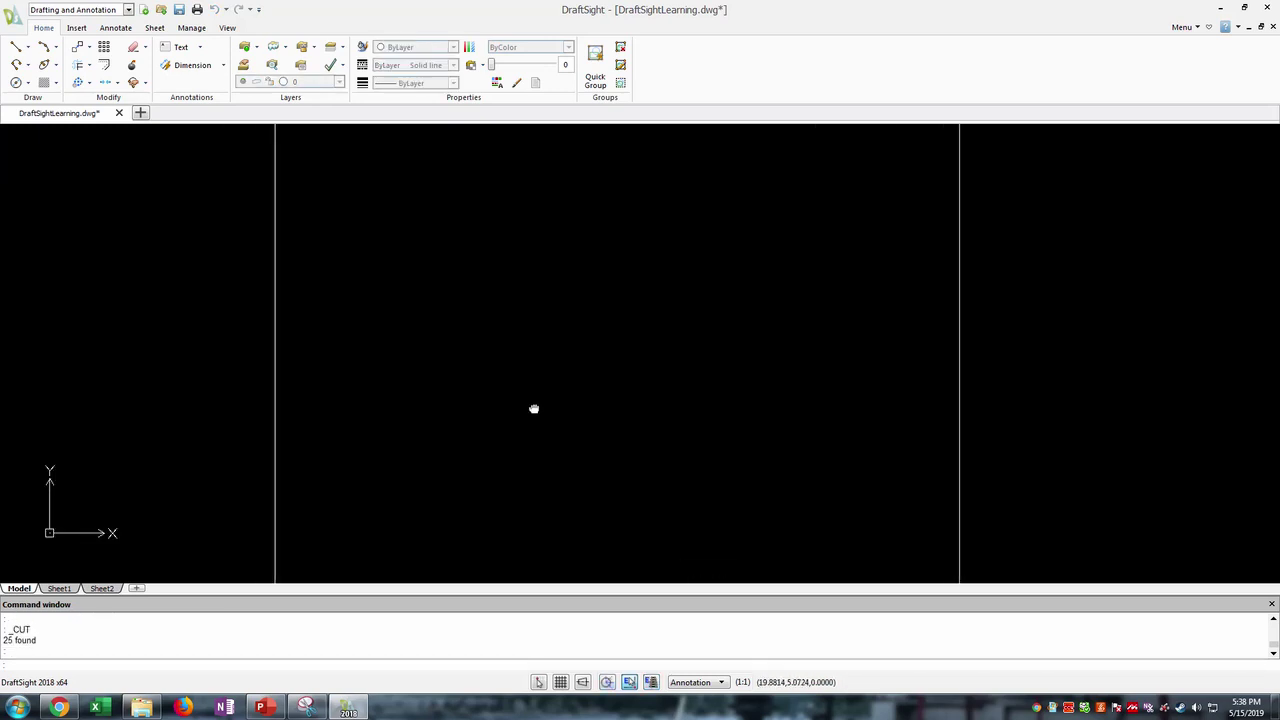
{"action": "scroll", "coordinate": [534, 409], "scroll_direction": "down", "scroll_amount": 2}
{"action": "key", "text": "ctrl+v"}
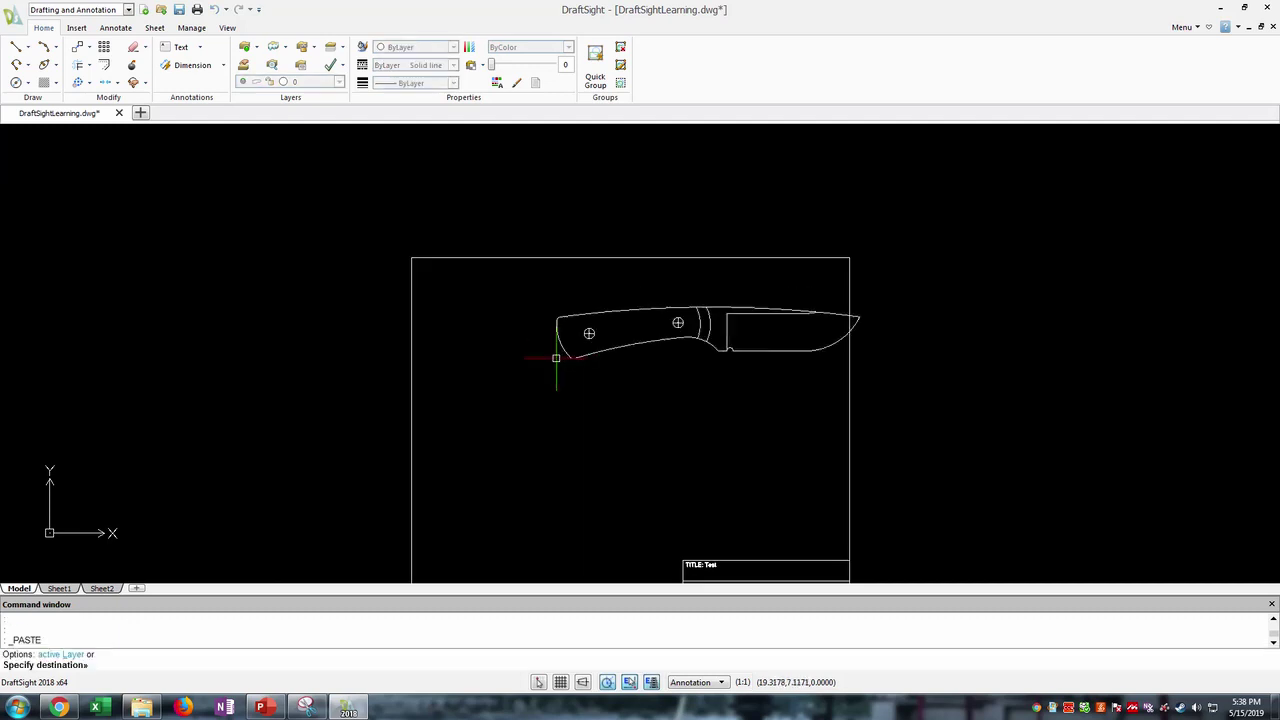
{"action": "left_click", "coordinate": [483, 337]}
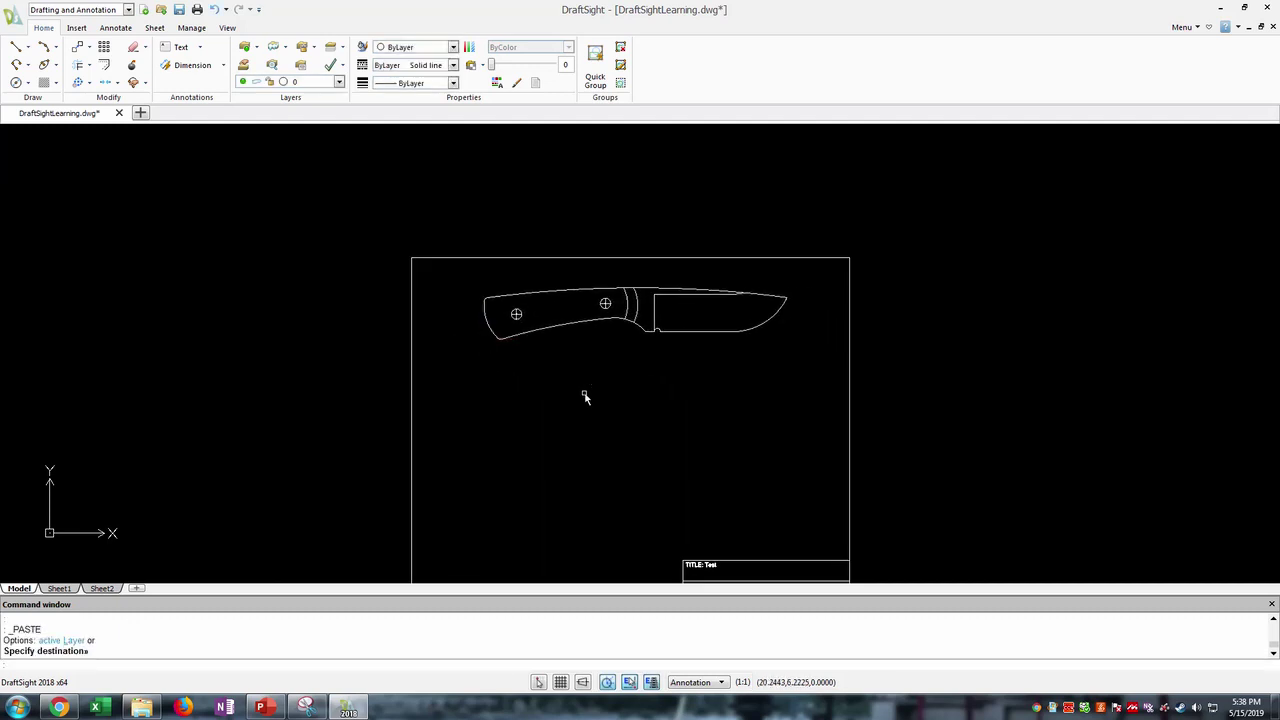
{"action": "scroll", "coordinate": [659, 446], "scroll_direction": "down", "scroll_amount": 1}
{"action": "middle_click_drag", "start_coordinate": [659, 446], "coordinate": [644, 378]}
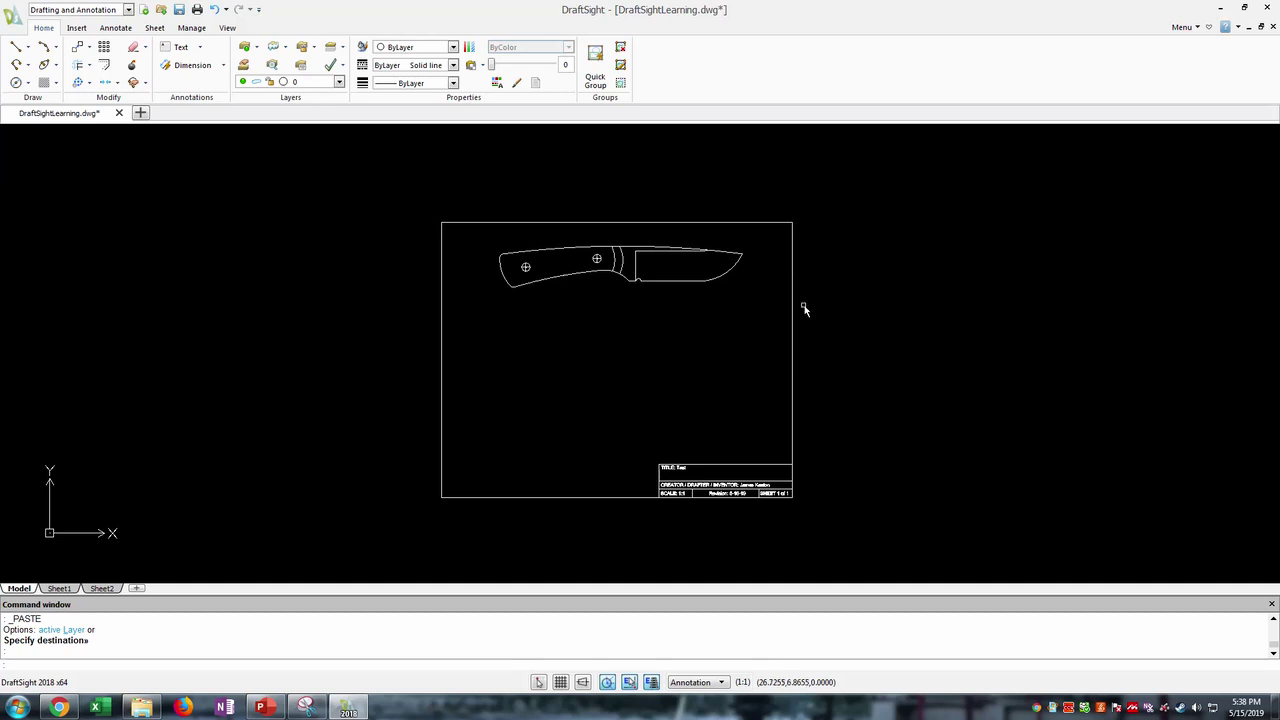
- Copy the whole knife inside the border and paste the duplicate directly below the original
{"action": "scroll", "coordinate": [754, 512], "scroll_direction": "up", "scroll_amount": 6}
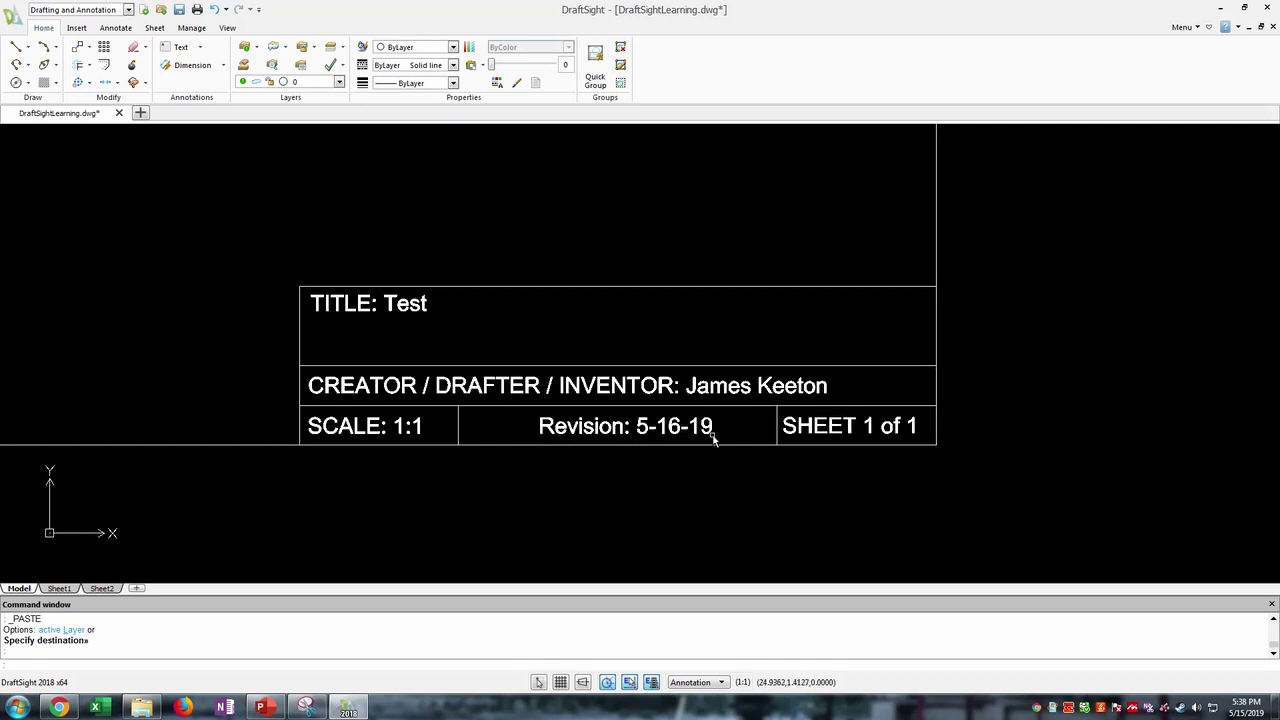
{"action": "scroll", "coordinate": [670, 430], "scroll_direction": "down", "scroll_amount": 4}
{"action": "middle_click_drag", "start_coordinate": [478, 346], "coordinate": [626, 509]}
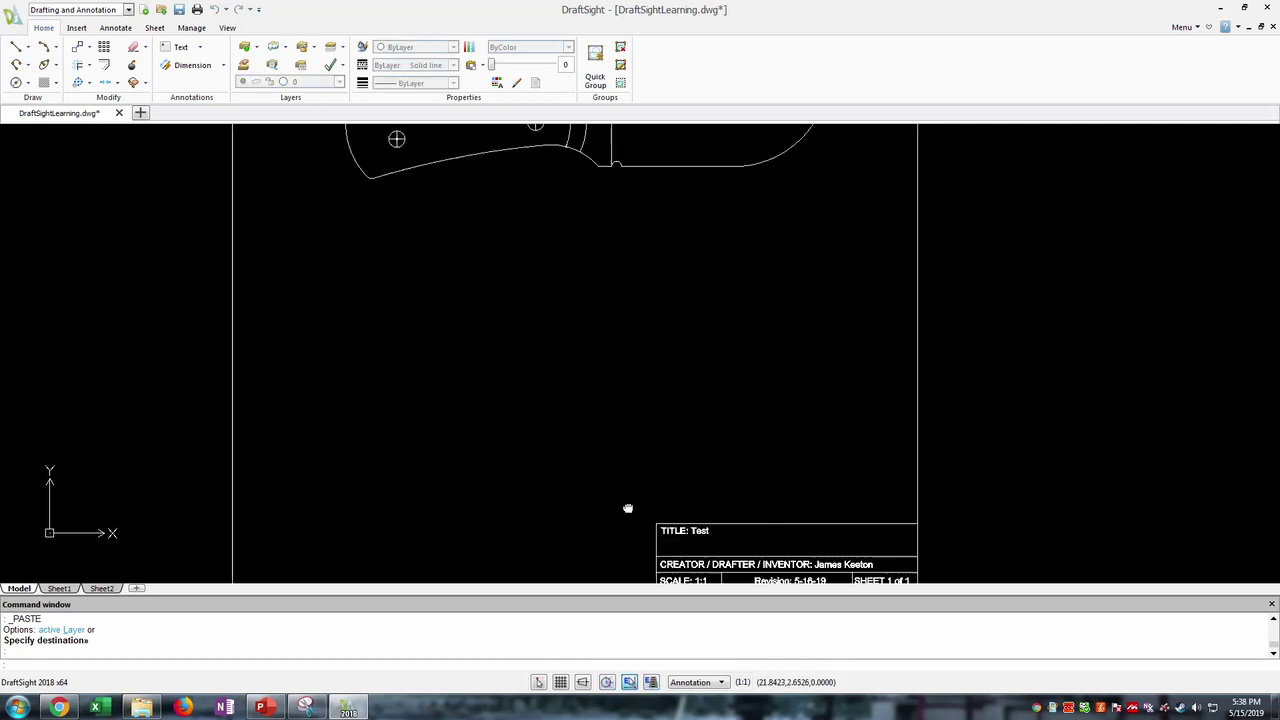
{"action": "scroll", "coordinate": [594, 377], "scroll_direction": "down", "scroll_amount": 1}
{"action": "middle_click_drag", "start_coordinate": [604, 292], "coordinate": [640, 460]}
{"action": "scroll", "coordinate": [657, 363], "scroll_direction": "up", "scroll_amount": 3}
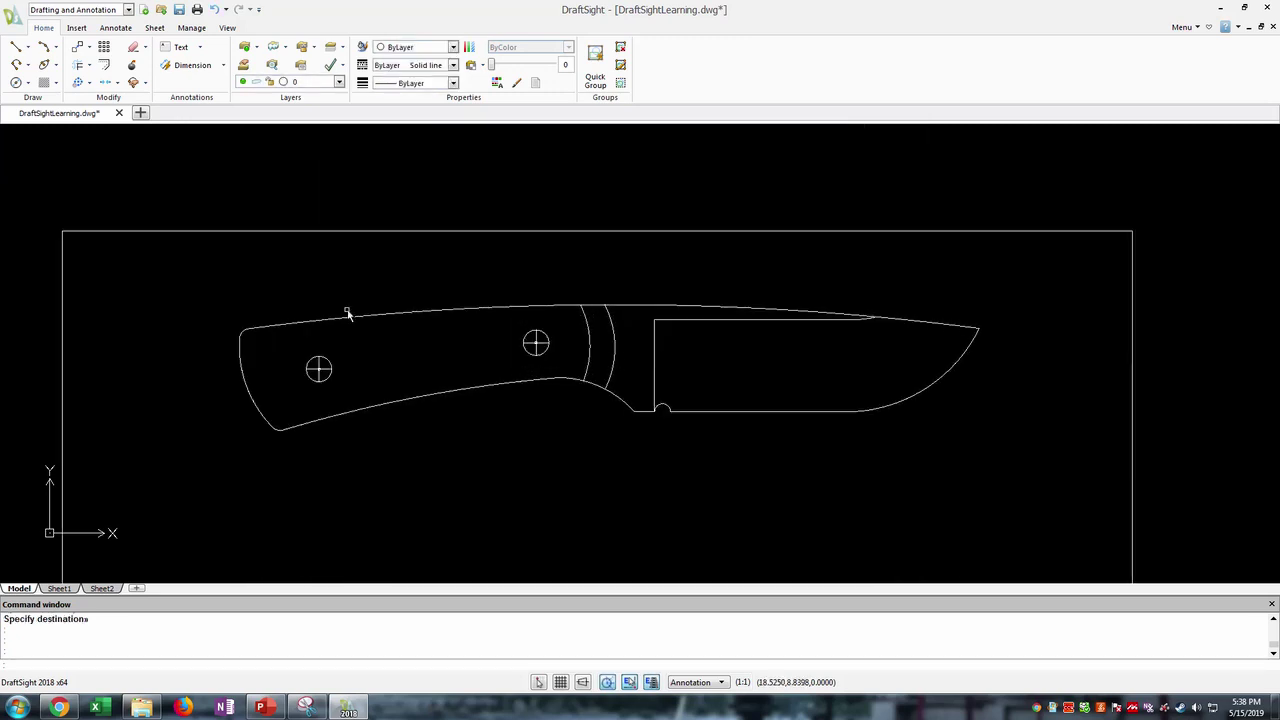
{"action": "left_click", "coordinate": [205, 280]}
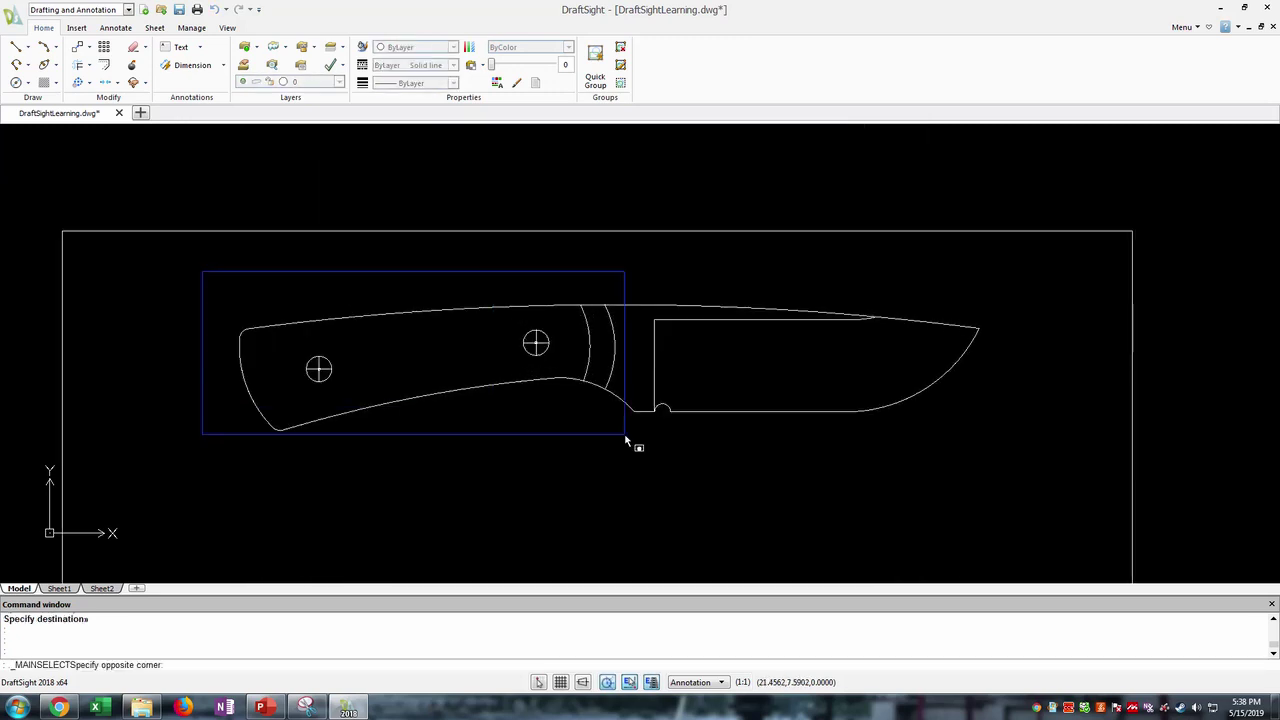
{"action": "left_click", "coordinate": [1002, 466]}
{"action": "key", "text": "ctrl+c"}
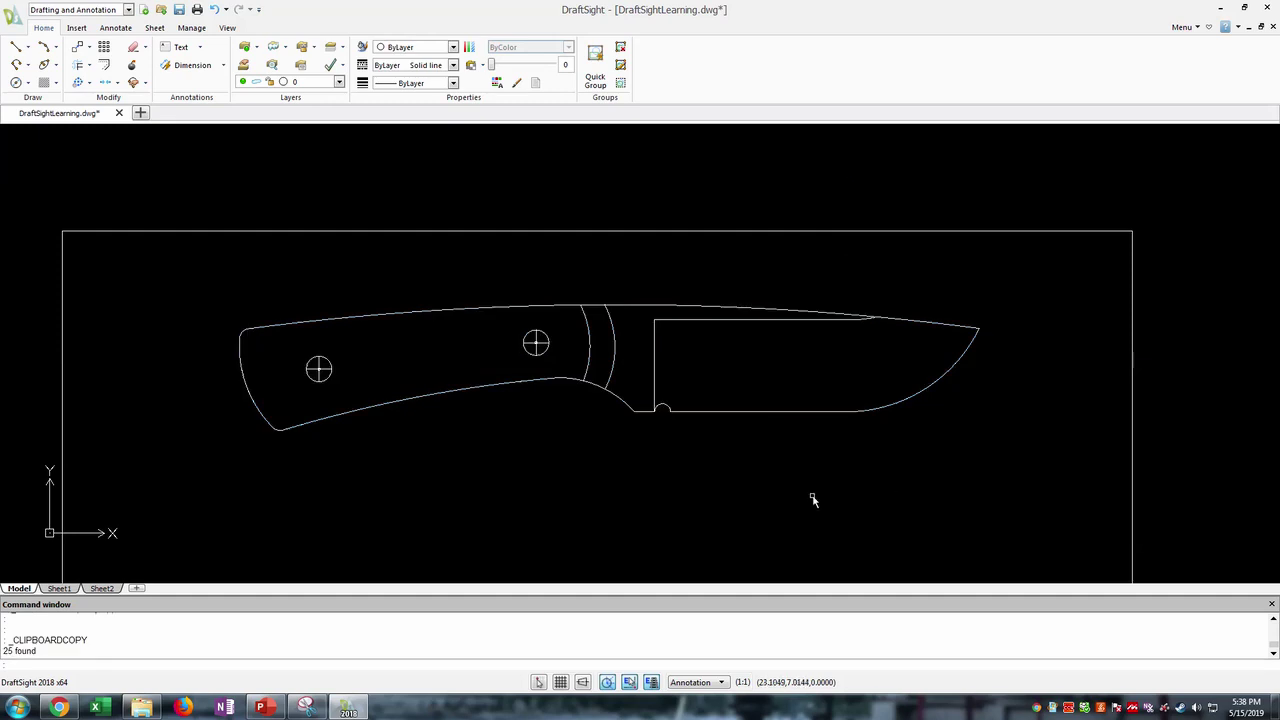
{"action": "scroll", "coordinate": [560, 455], "scroll_direction": "down", "scroll_amount": 3}
{"action": "middle_click_drag", "start_coordinate": [500, 449], "coordinate": [546, 289]}
{"action": "key", "text": "ctrl+v"}
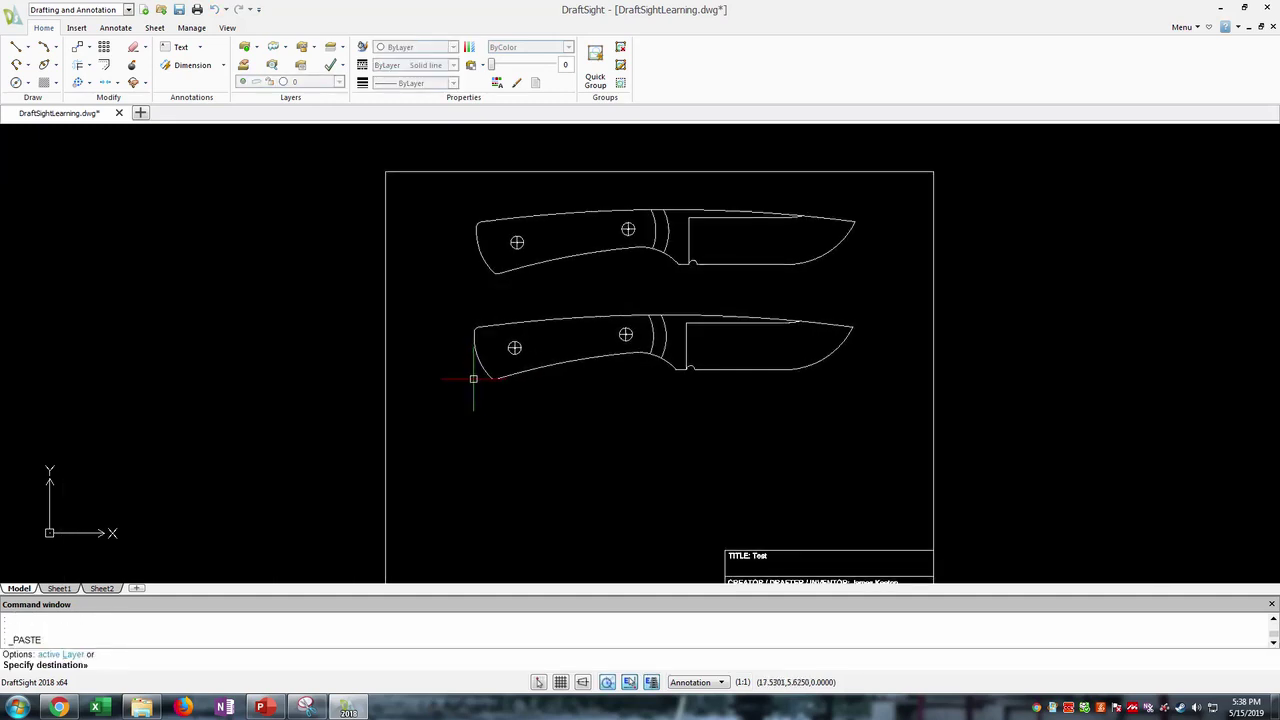
{"action": "left_click", "coordinate": [467, 379]}
{"action": "middle_click_drag", "start_coordinate": [686, 416], "coordinate": [678, 353]}
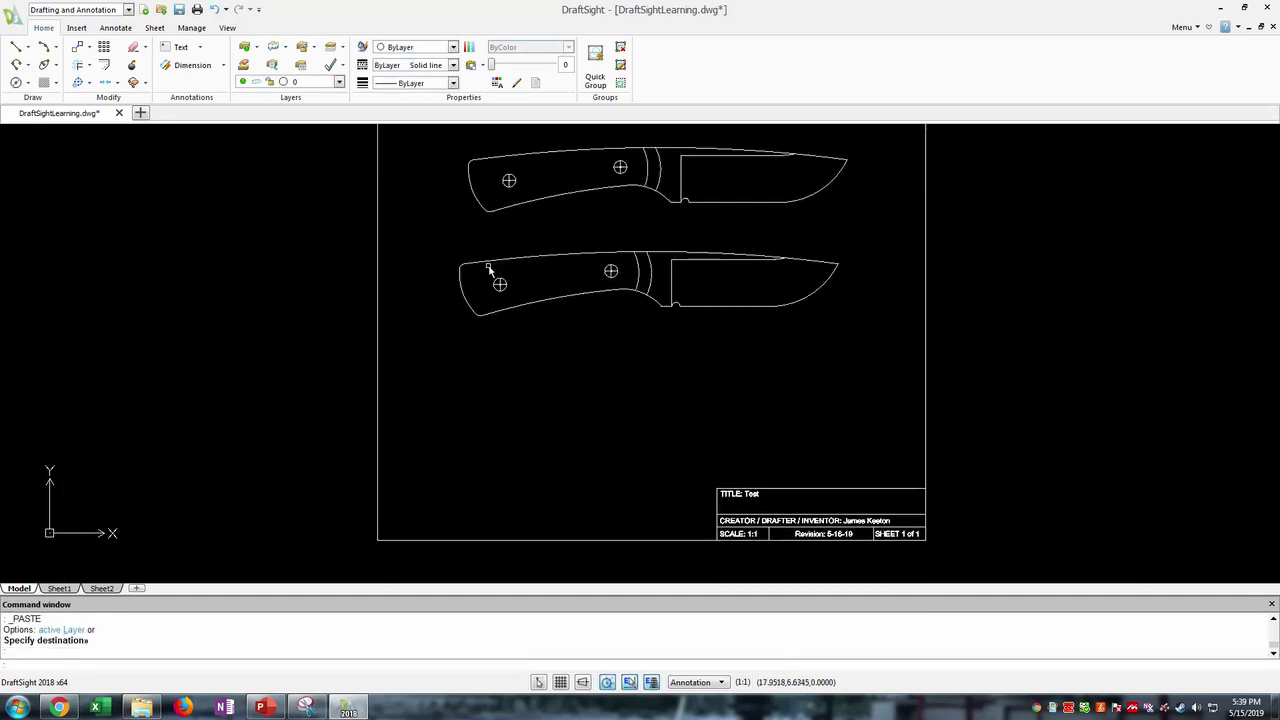
- Copy the lower knife and paste a duplicate outside the border, in the empty area near the drawing origin
{"action": "left_click", "coordinate": [438, 230]}
{"action": "left_click", "coordinate": [852, 351]}
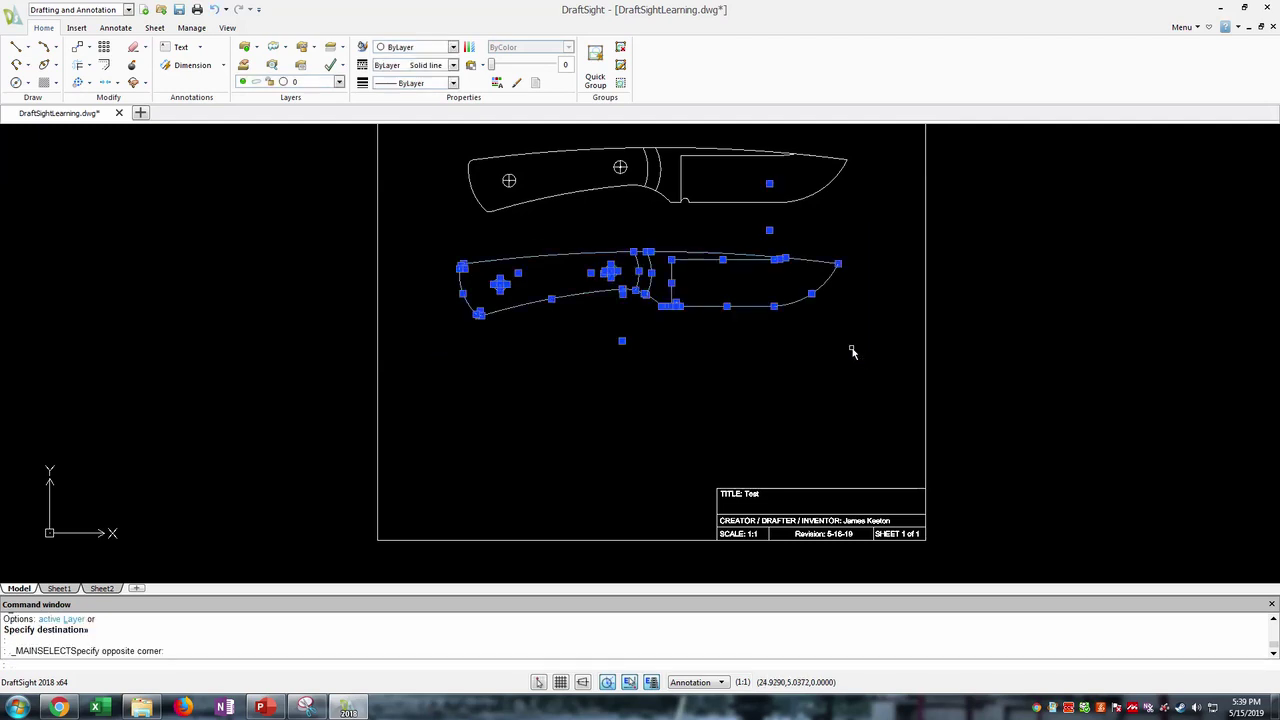
{"action": "key", "text": "ctrl+c"}
{"action": "scroll", "coordinate": [363, 391], "scroll_direction": "down", "scroll_amount": 3}
{"action": "middle_click_drag", "start_coordinate": [363, 391], "coordinate": [594, 321]}
{"action": "scroll", "coordinate": [570, 320], "scroll_direction": "up", "scroll_amount": 2}
{"action": "key", "text": "ctrl+v"}
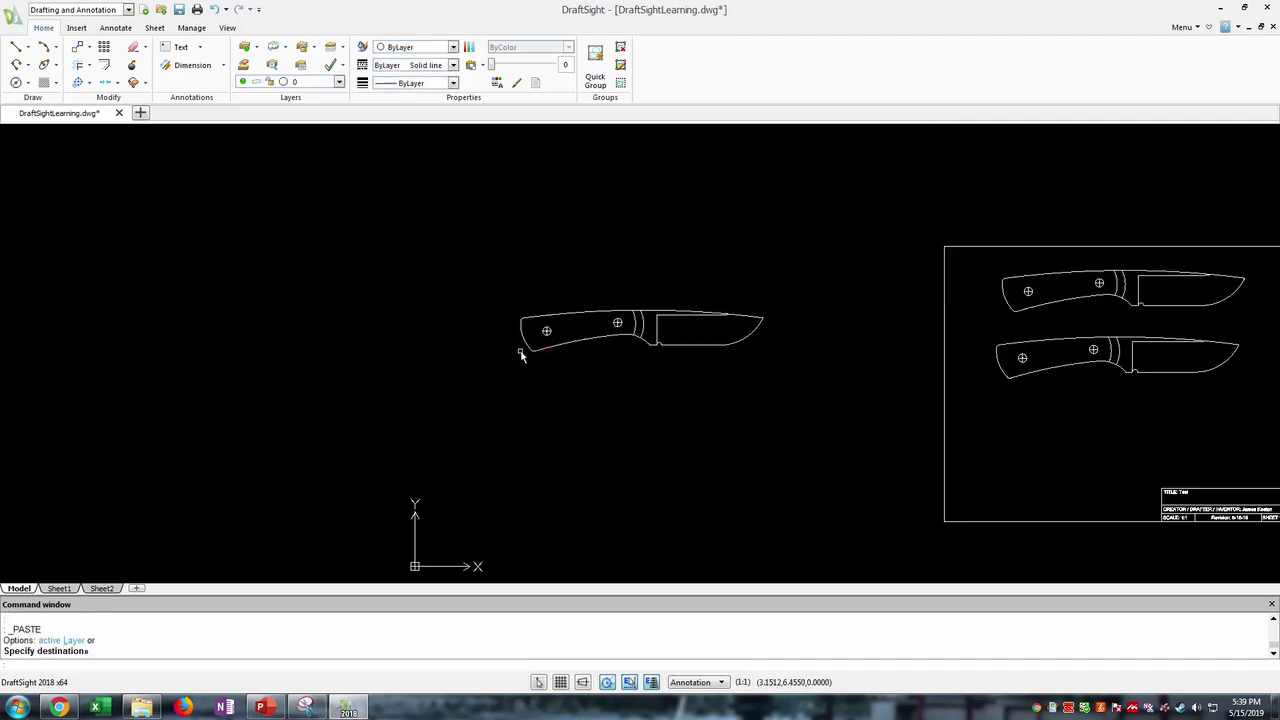
- Try mirroring the knife outside the border about a vertical line through the handle, keeping the source entities, and undo it
{"action": "scroll", "coordinate": [650, 325], "scroll_direction": "up", "scroll_amount": 2}
{"action": "scroll", "coordinate": [650, 330], "scroll_direction": "up", "scroll_amount": 2}
{"action": "left_click_drag", "start_coordinate": [266, 228], "coordinate": [957, 469]}
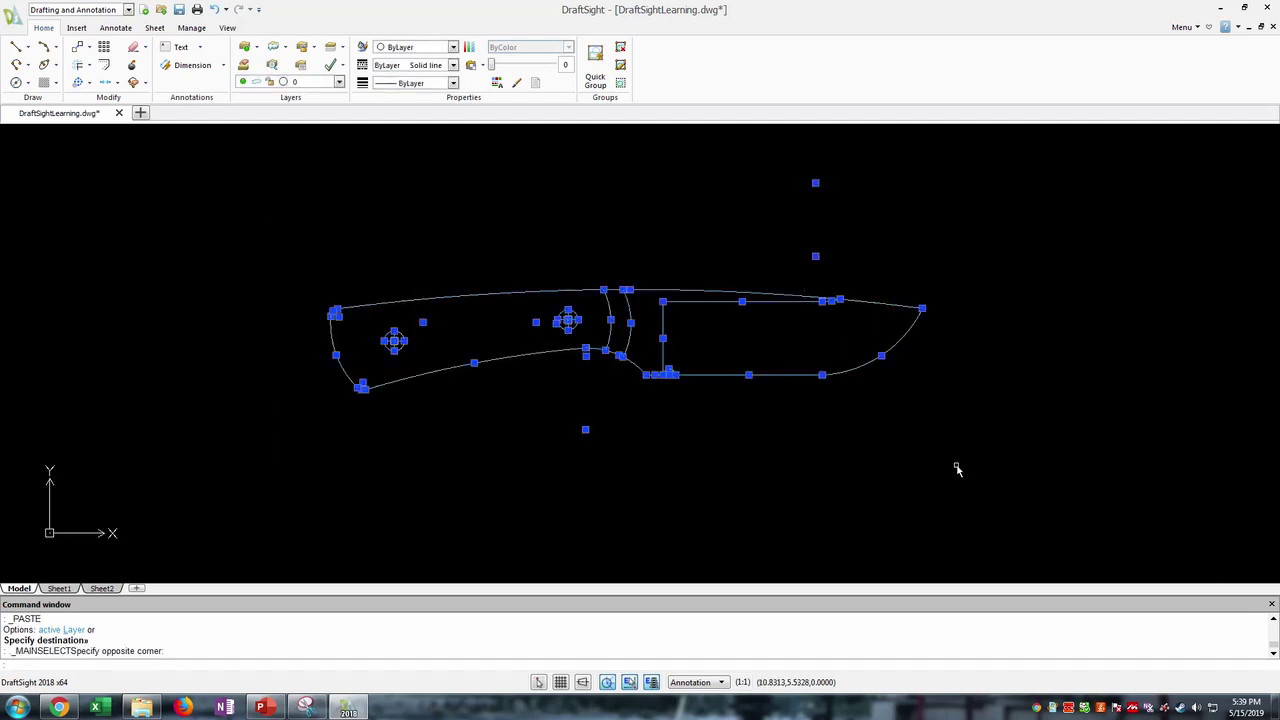
{"action": "type", "text": "rro"}
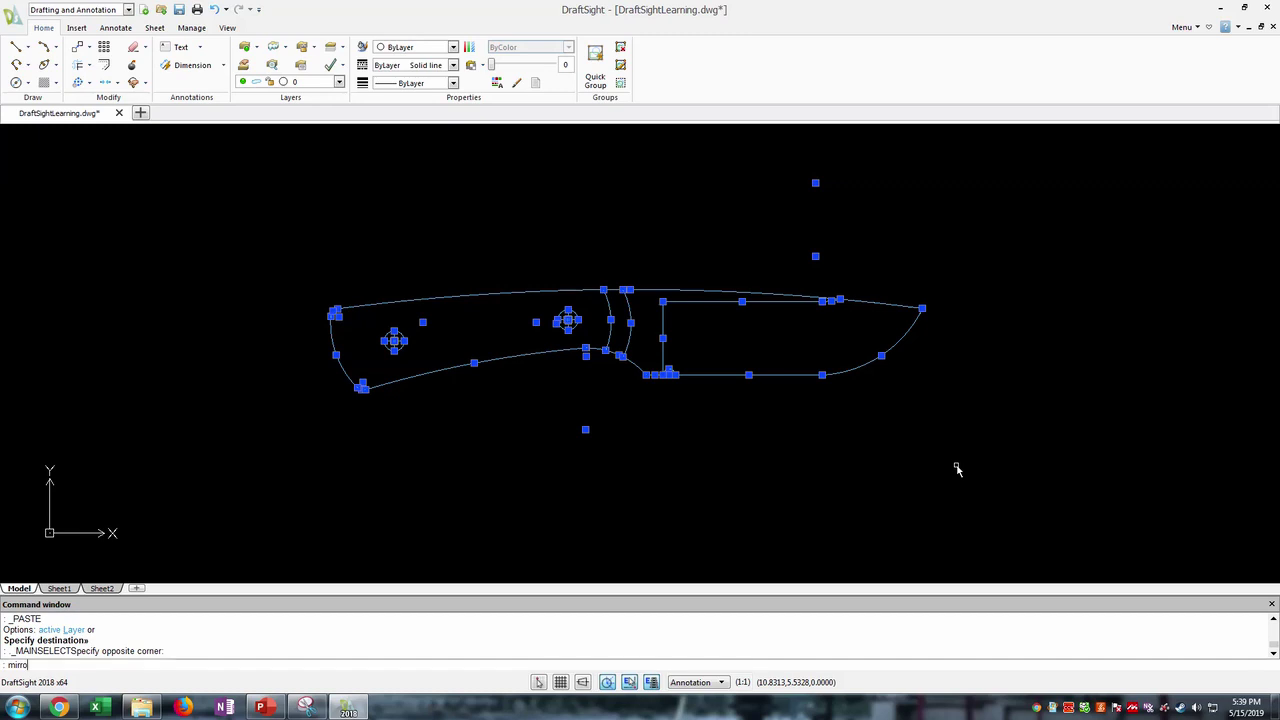
{"action": "key", "text": "Return"}
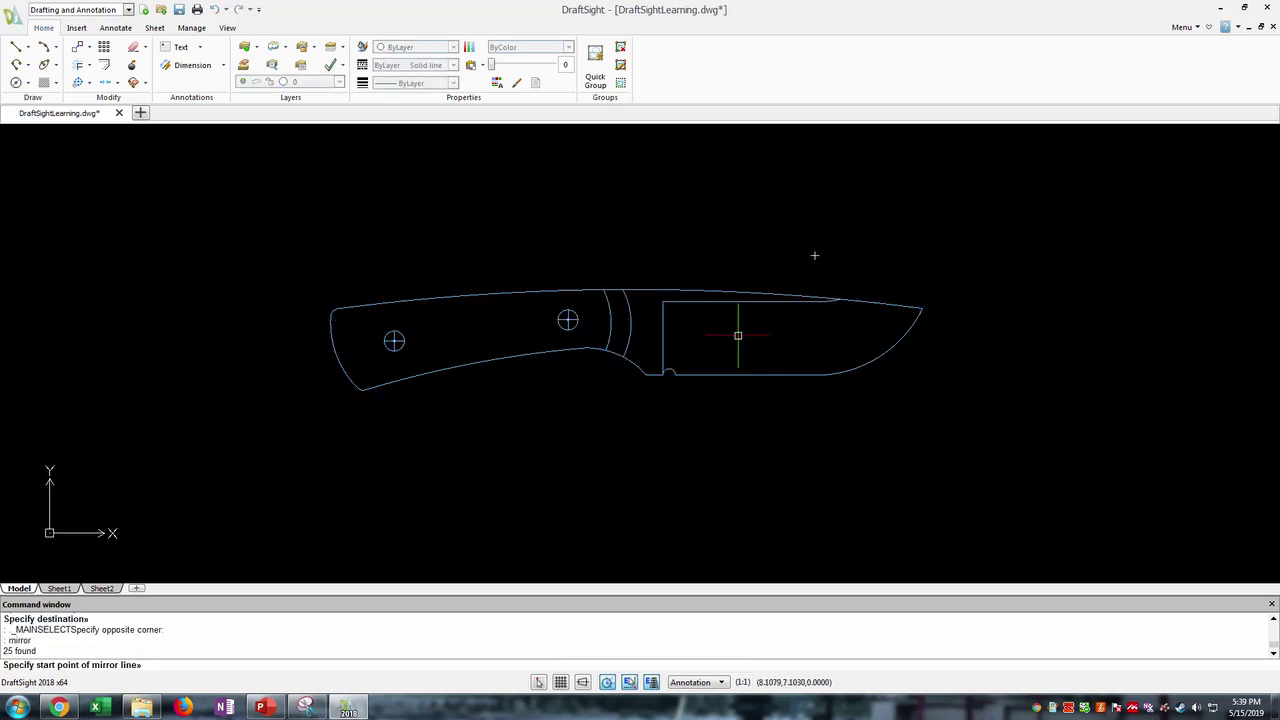
{"action": "left_click", "coordinate": [610, 320]}
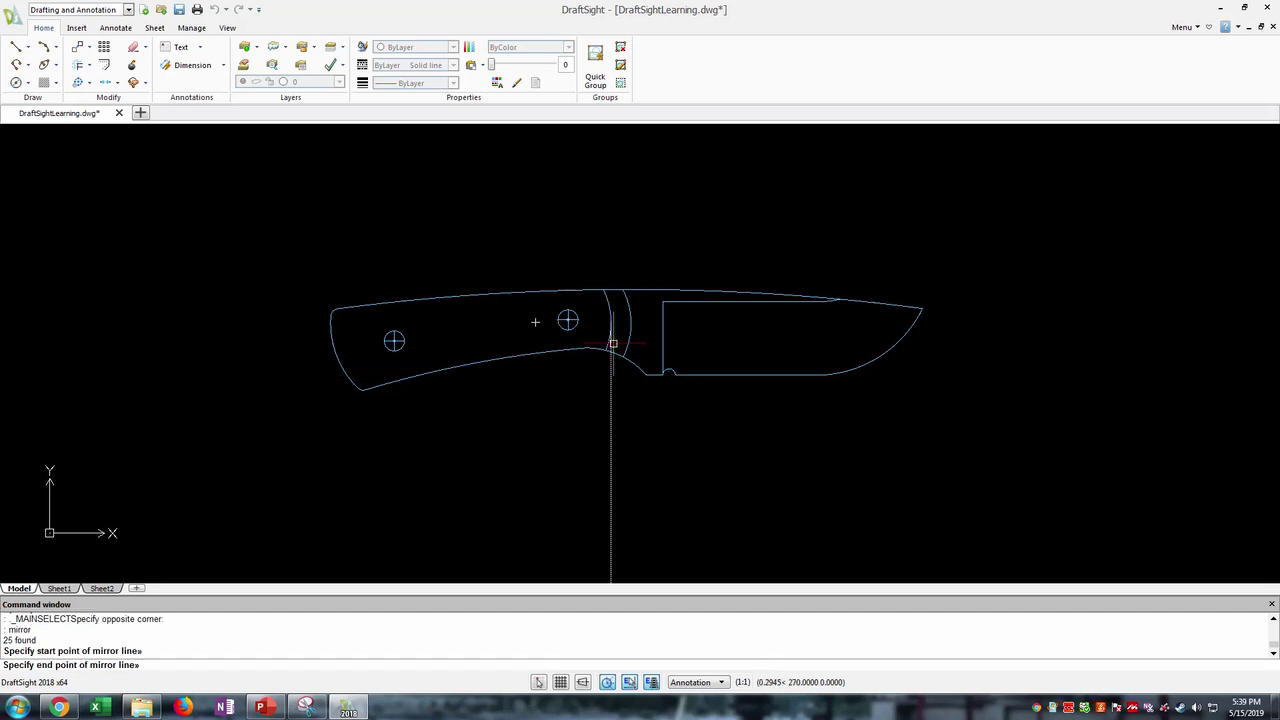
{"action": "left_click", "coordinate": [611, 413]}
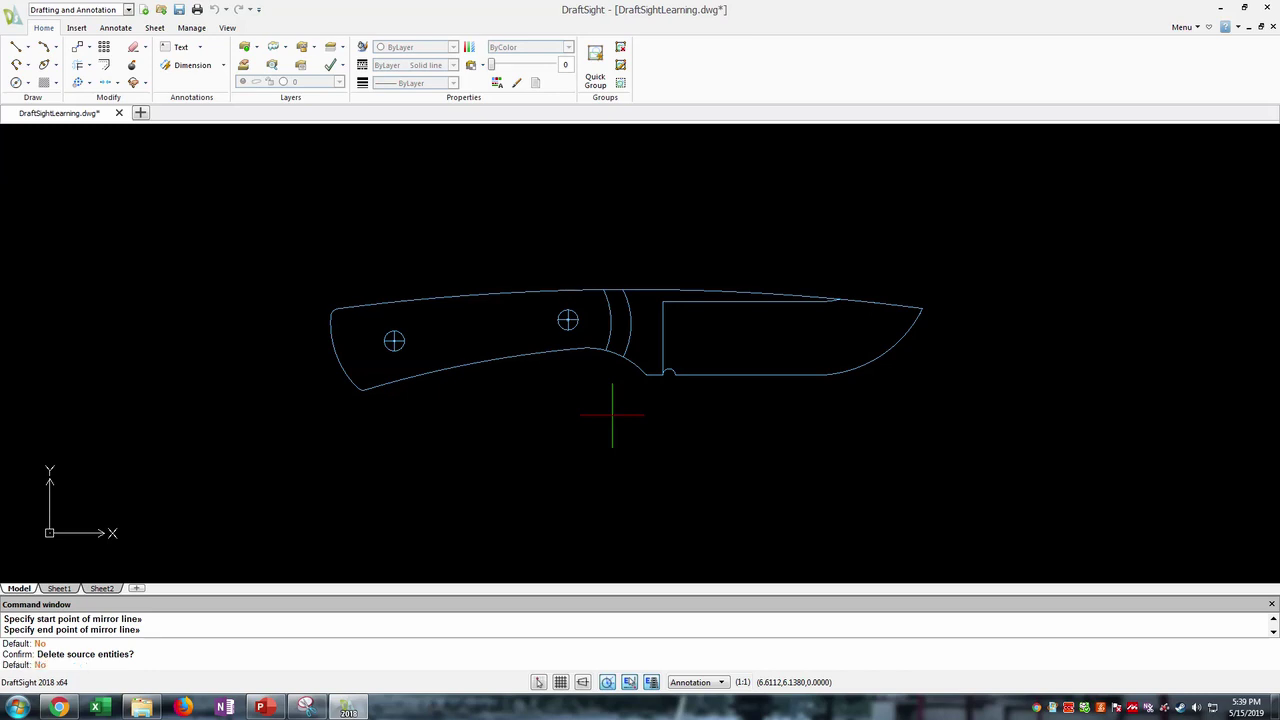
{"action": "type", "text": "n"}
{"action": "key", "text": "Return"}
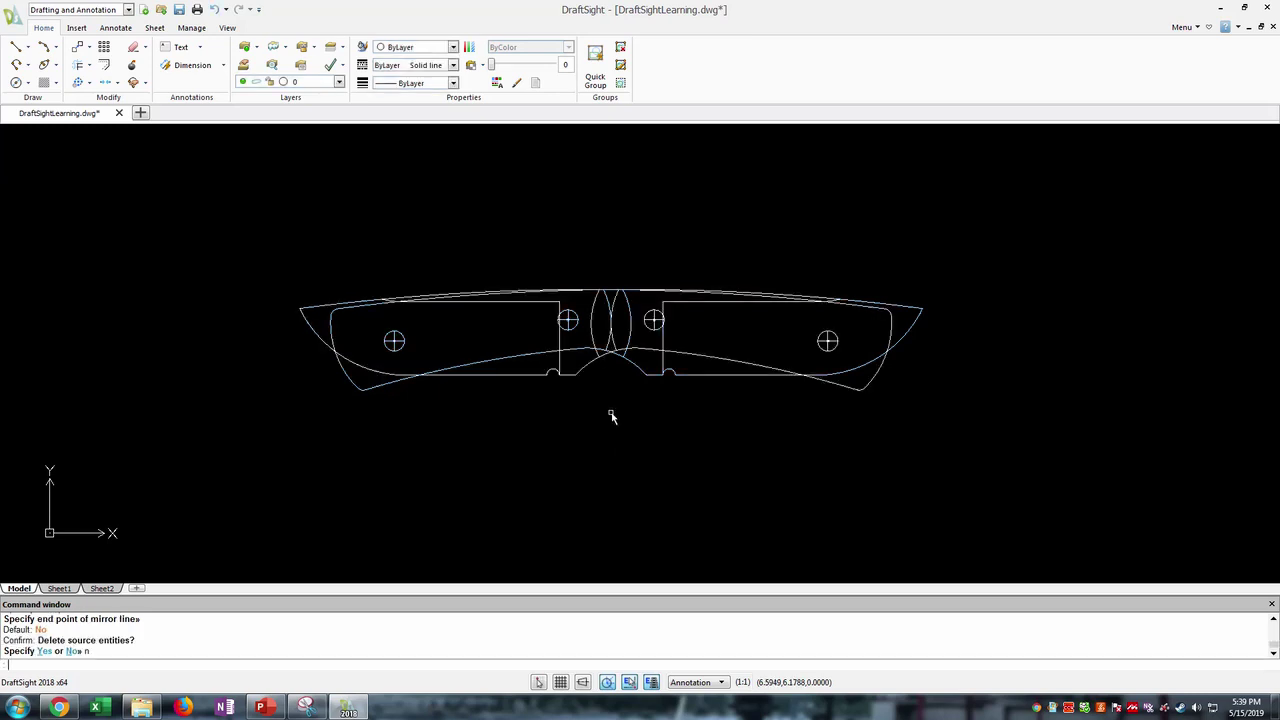
{"action": "key", "text": "ctrl+z"}
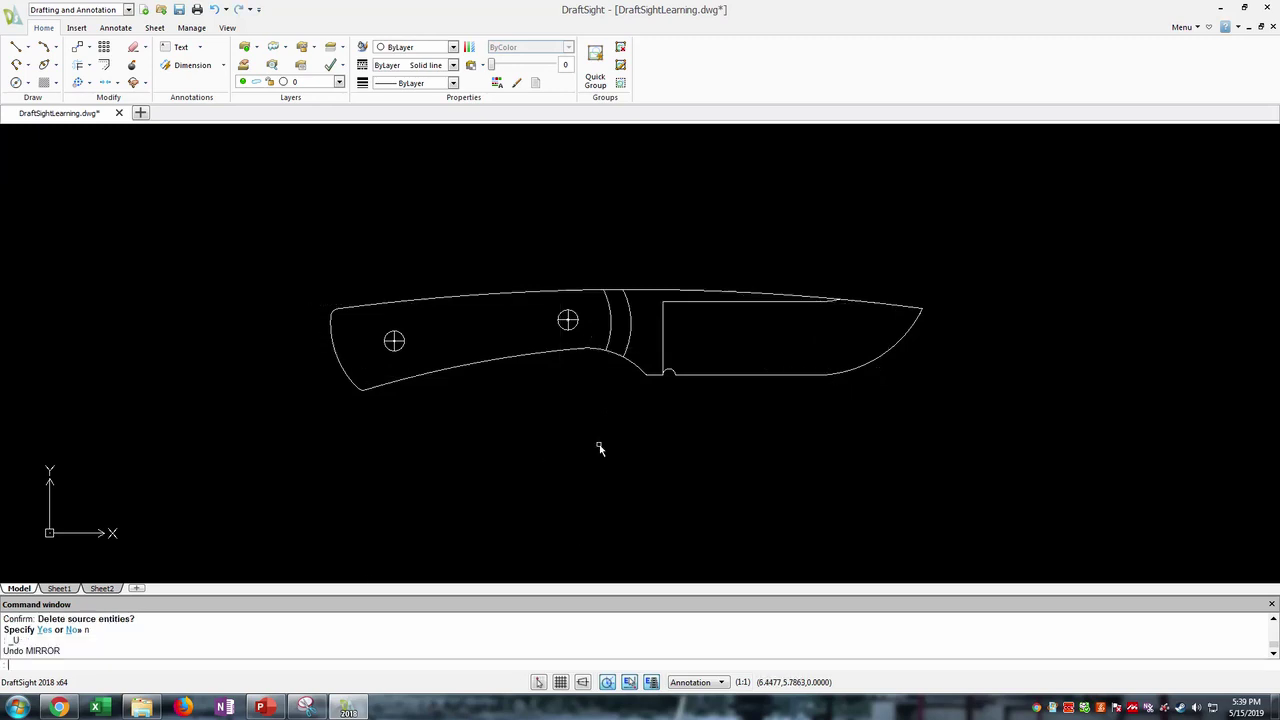
- Mirror the knife outside the border about a vertical line through the first handle arc, deleting the source entities
{"action": "left_click_drag", "start_coordinate": [273, 236], "coordinate": [957, 455]}
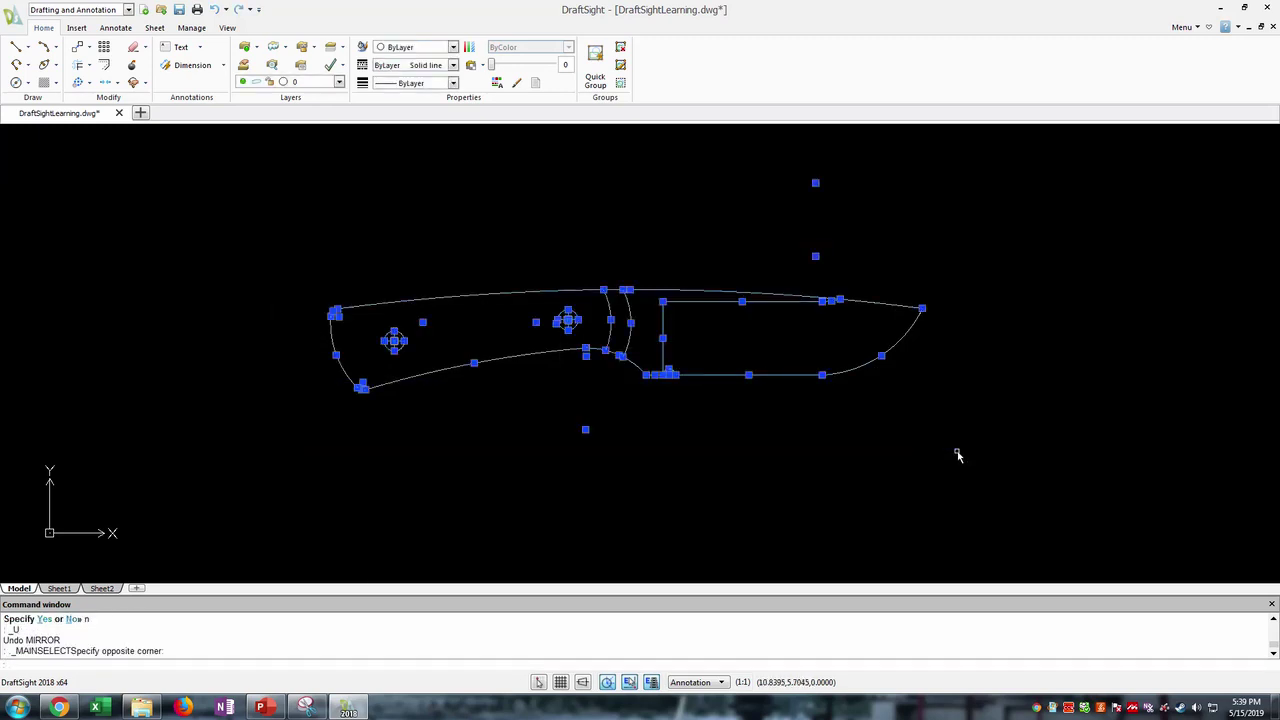
{"action": "type", "text": "mirror"}
{"action": "key", "text": "Return"}
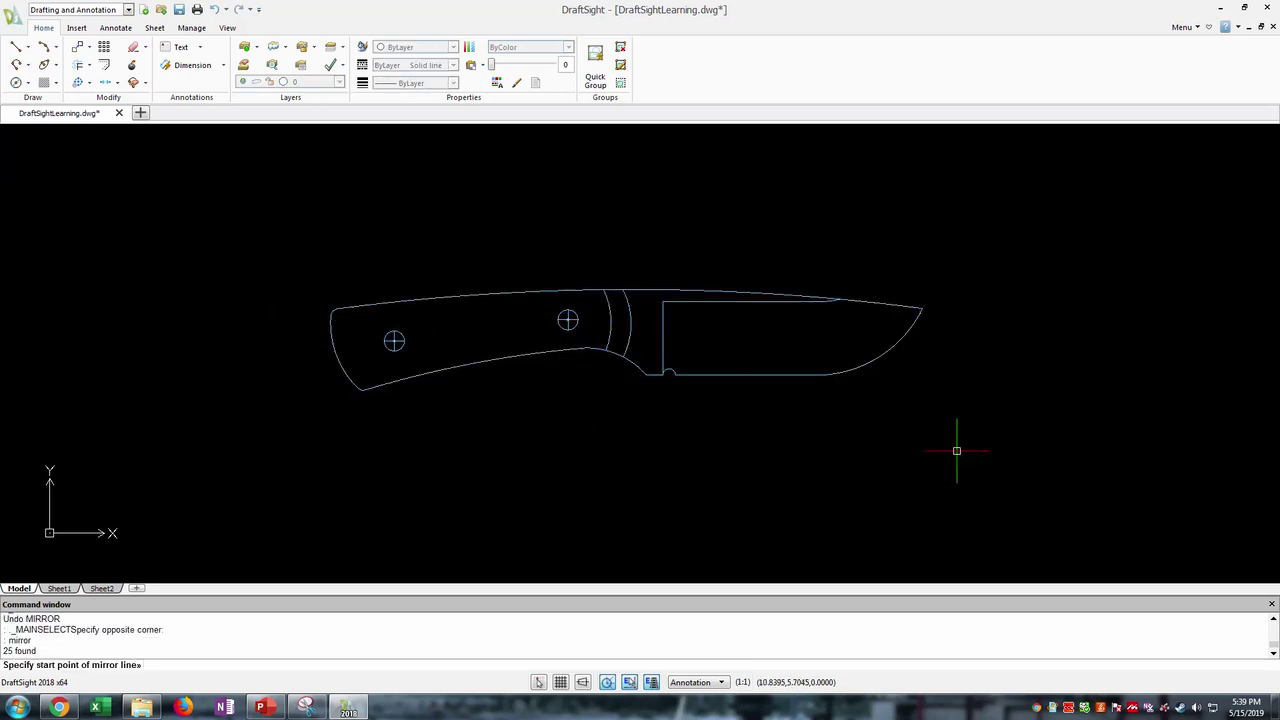
{"action": "left_click", "coordinate": [609, 331]}
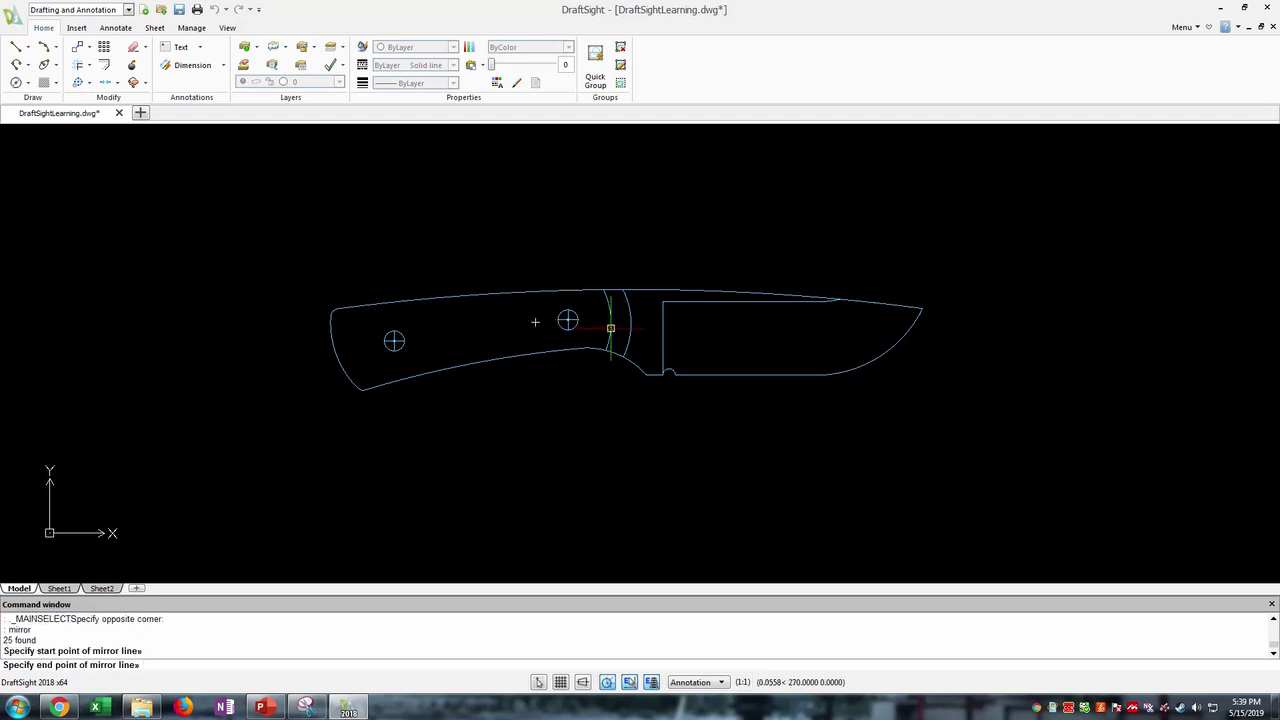
{"action": "left_click", "coordinate": [610, 424]}
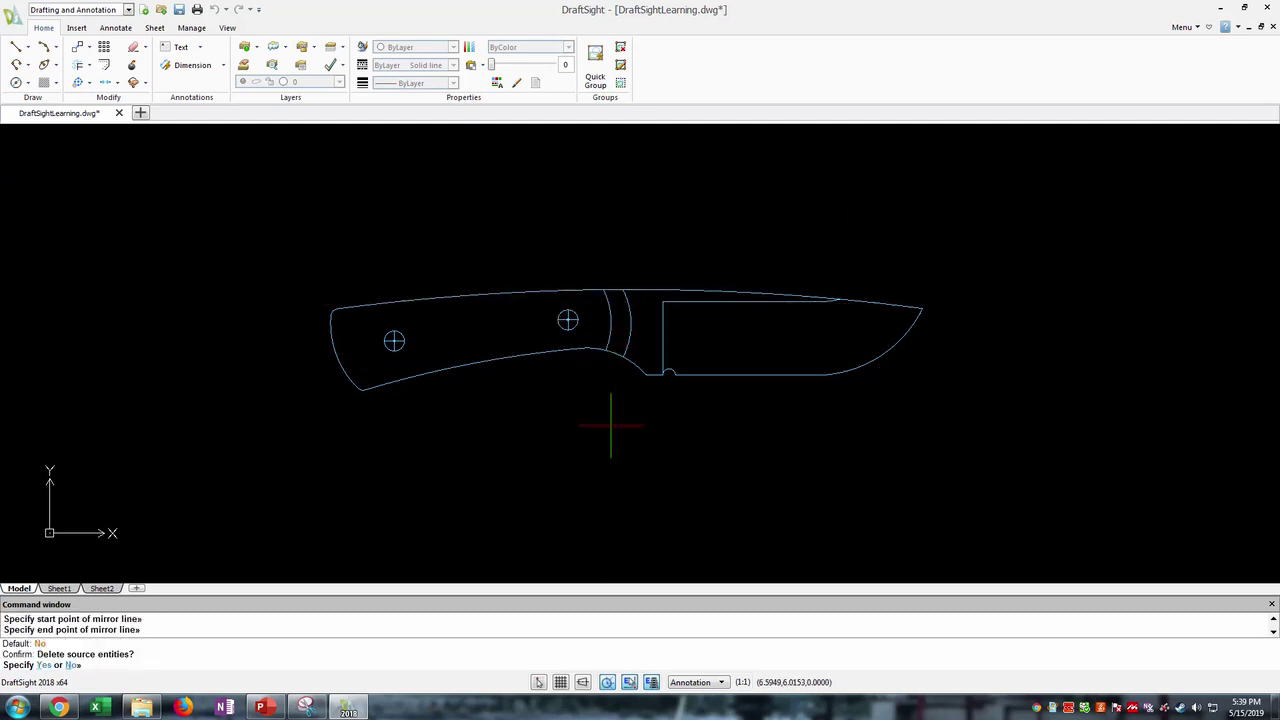
{"action": "key", "text": "Return"}
- Cut the mirrored knife and paste it inside the lower part of the border, beside the title block
{"action": "scroll", "coordinate": [563, 343], "scroll_direction": "down", "scroll_amount": 4}
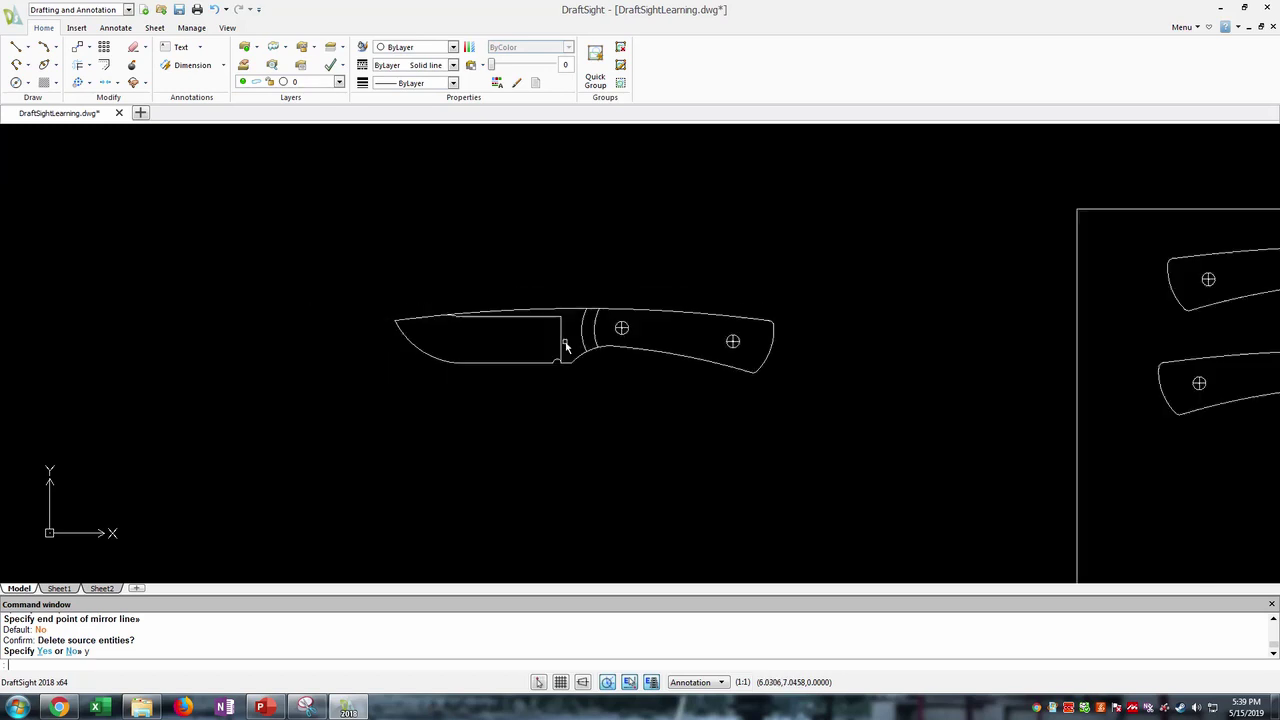
{"action": "left_click", "coordinate": [409, 289]}
{"action": "left_click", "coordinate": [765, 433]}
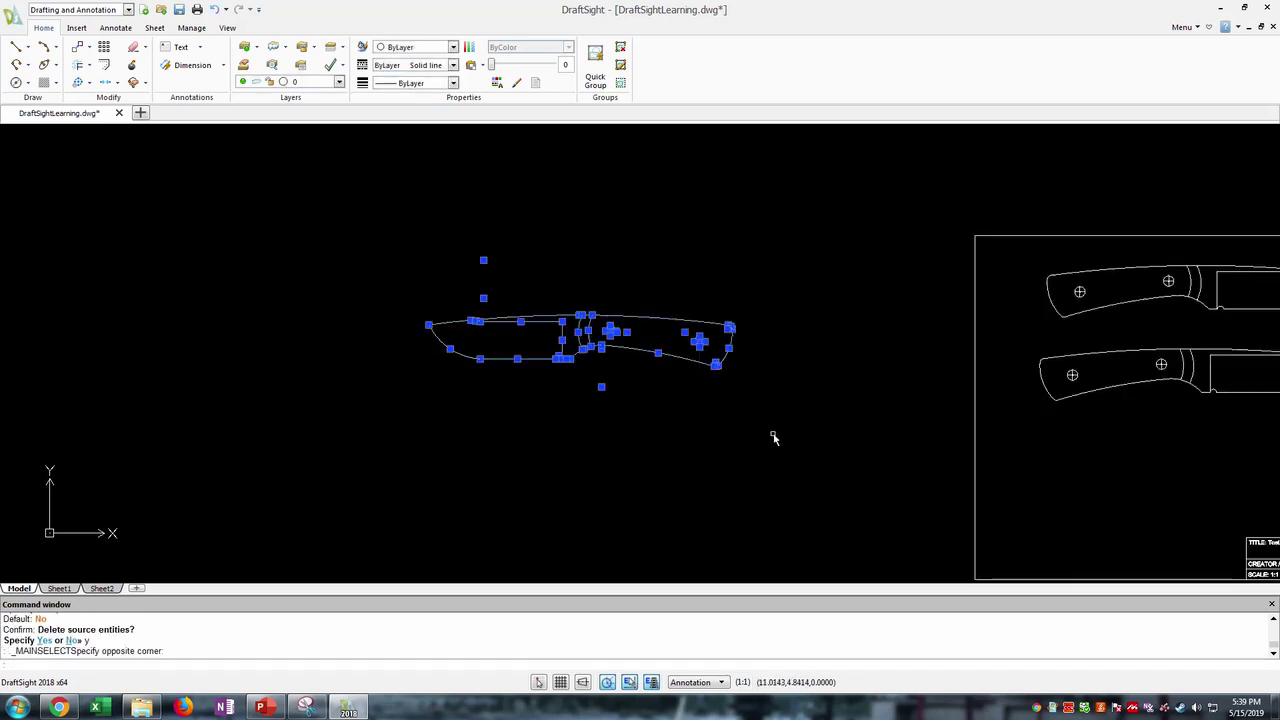
{"action": "key", "text": "ctrl+x"}
{"action": "scroll", "coordinate": [797, 371], "scroll_direction": "down", "scroll_amount": 1}
{"action": "scroll", "coordinate": [697, 397], "scroll_direction": "up", "scroll_amount": 3}
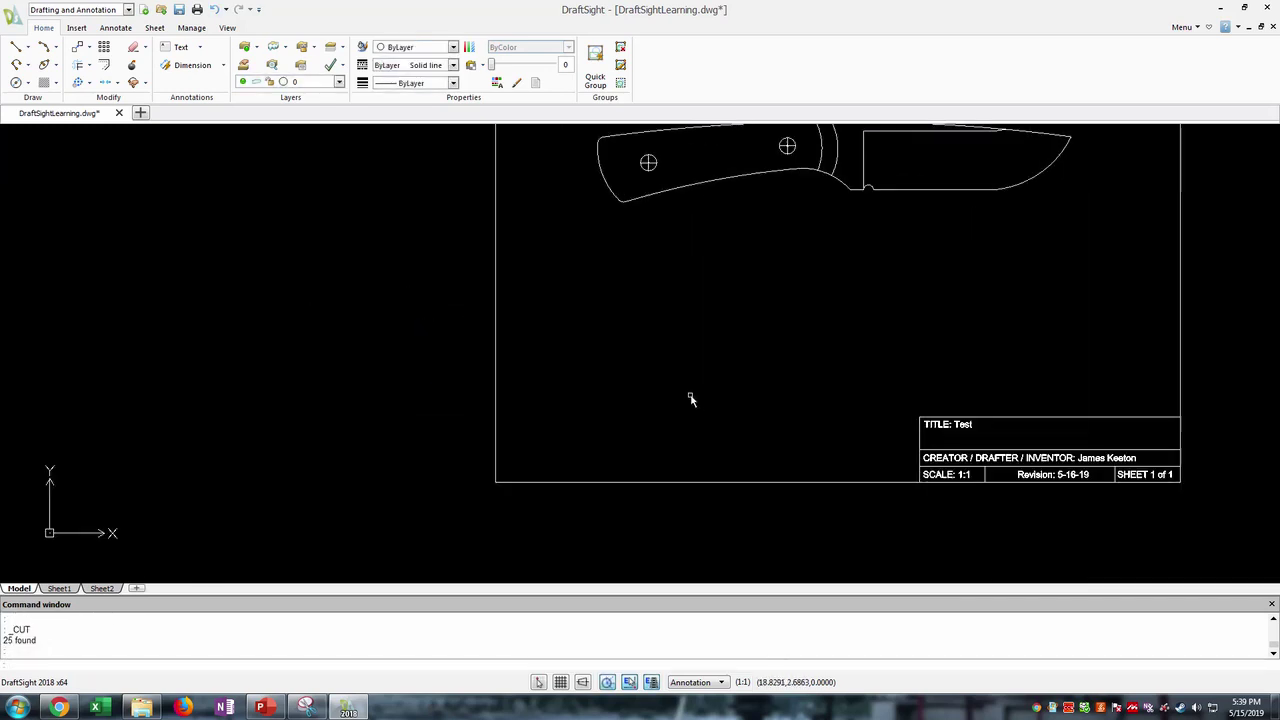
{"action": "key", "text": "ctrl+v"}
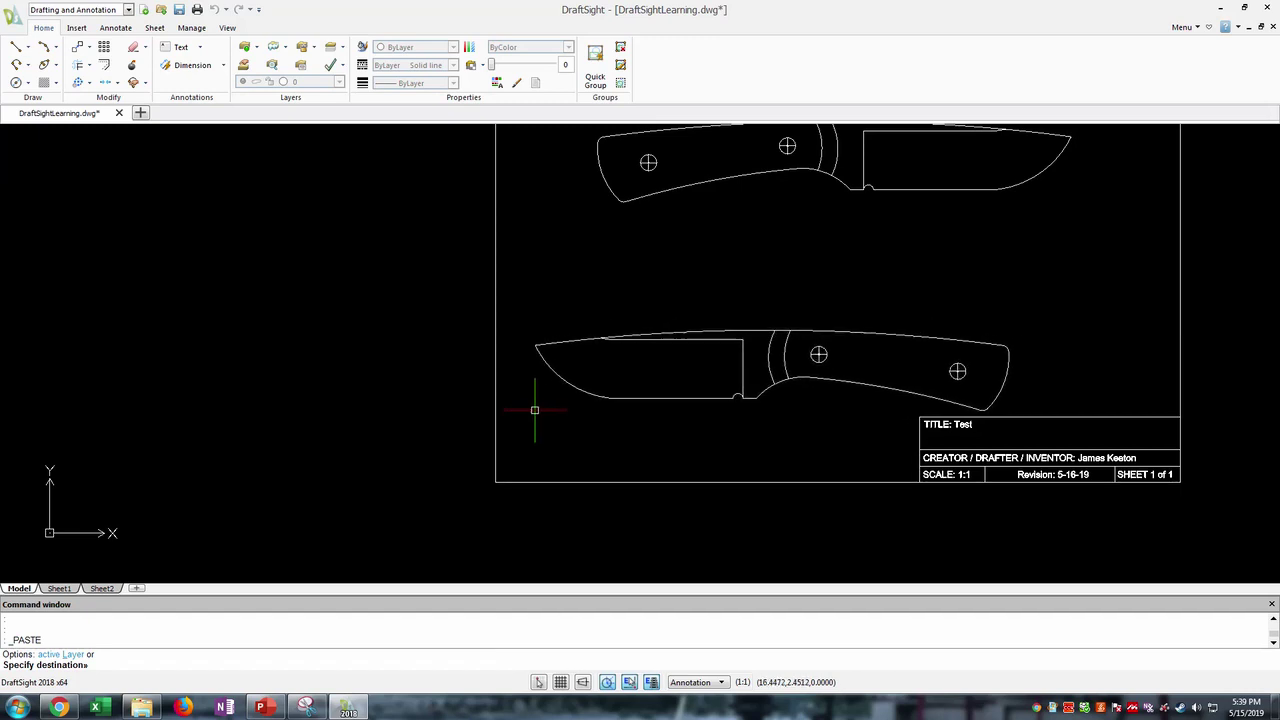
{"action": "left_click", "coordinate": [534, 410]}
- Copy the second knife in the border and paste the duplicate between it and the mirrored knife
{"action": "middle_click_drag", "start_coordinate": [818, 173], "coordinate": [714, 286]}
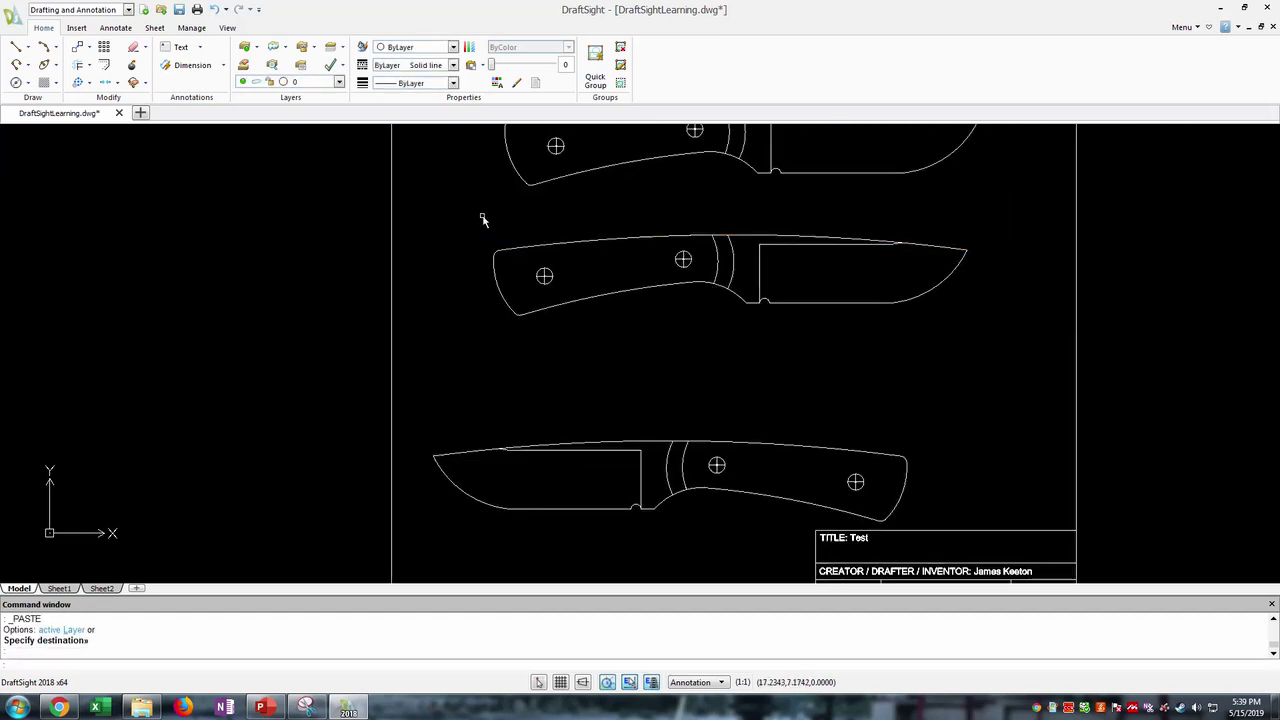
{"action": "left_click_drag", "start_coordinate": [481, 219], "coordinate": [995, 349]}
{"action": "key", "text": "ctrl+v"}
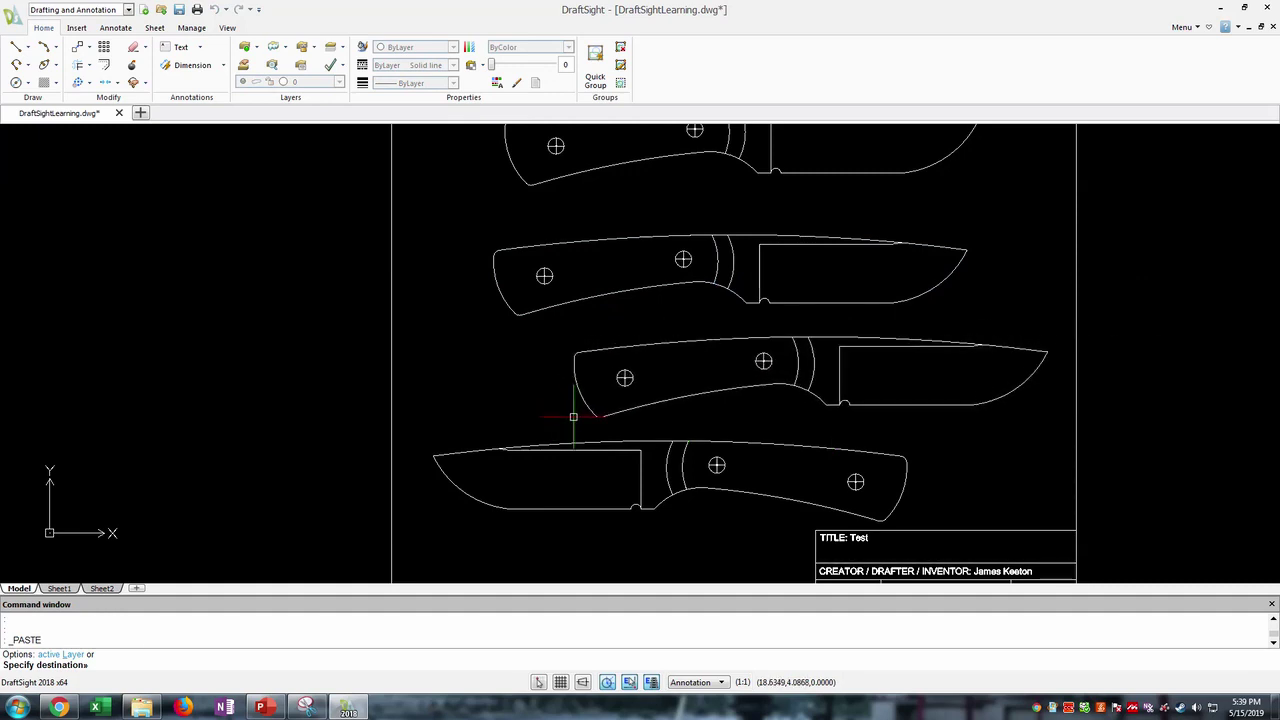
{"action": "left_click", "coordinate": [573, 416]}
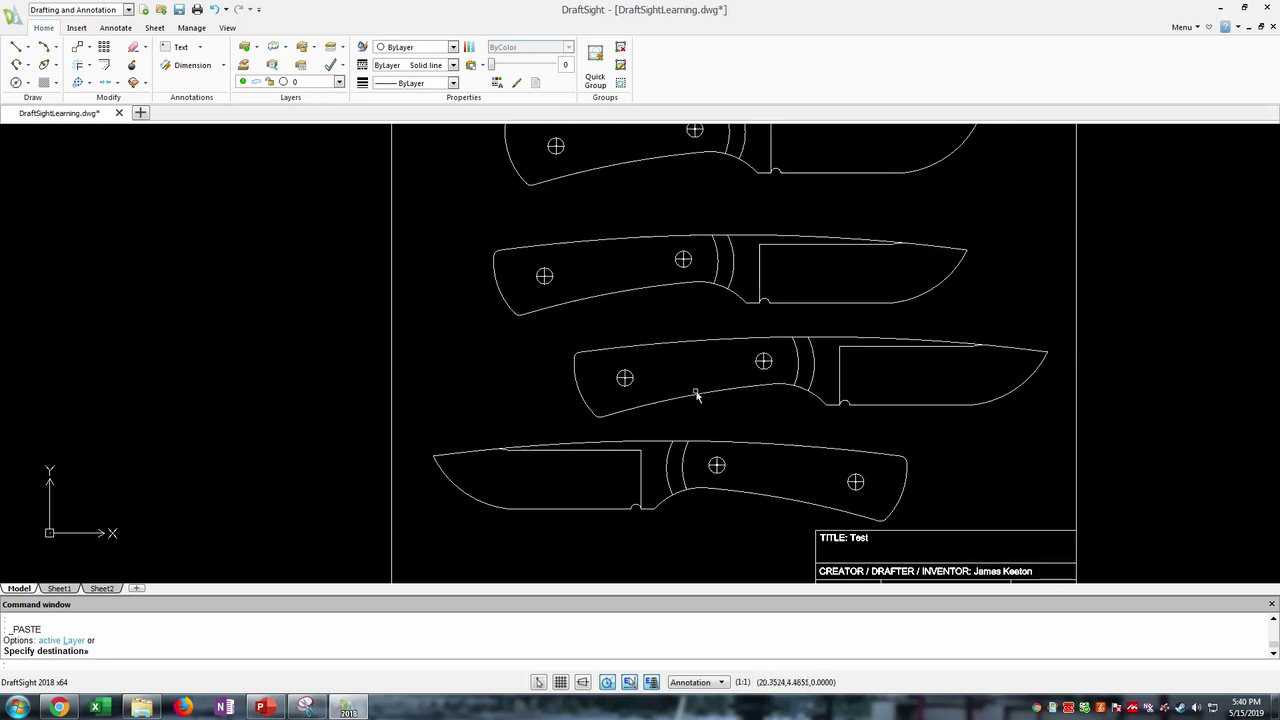
- Add a horizontal linear dimension above the top knife for its overall length from blade tip to handle butt
{"action": "mouse_move", "coordinate": [688, 337]}
{"action": "middle_mouse_down"}
{"action": "mouse_move", "coordinate": [737, 263]}
{"action": "mouse_move", "coordinate": [803, 226]}
{"action": "mouse_move", "coordinate": [694, 331]}
{"action": "mouse_move", "coordinate": [723, 268]}
{"action": "mouse_move", "coordinate": [709, 289]}
{"action": "middle_mouse_up"}
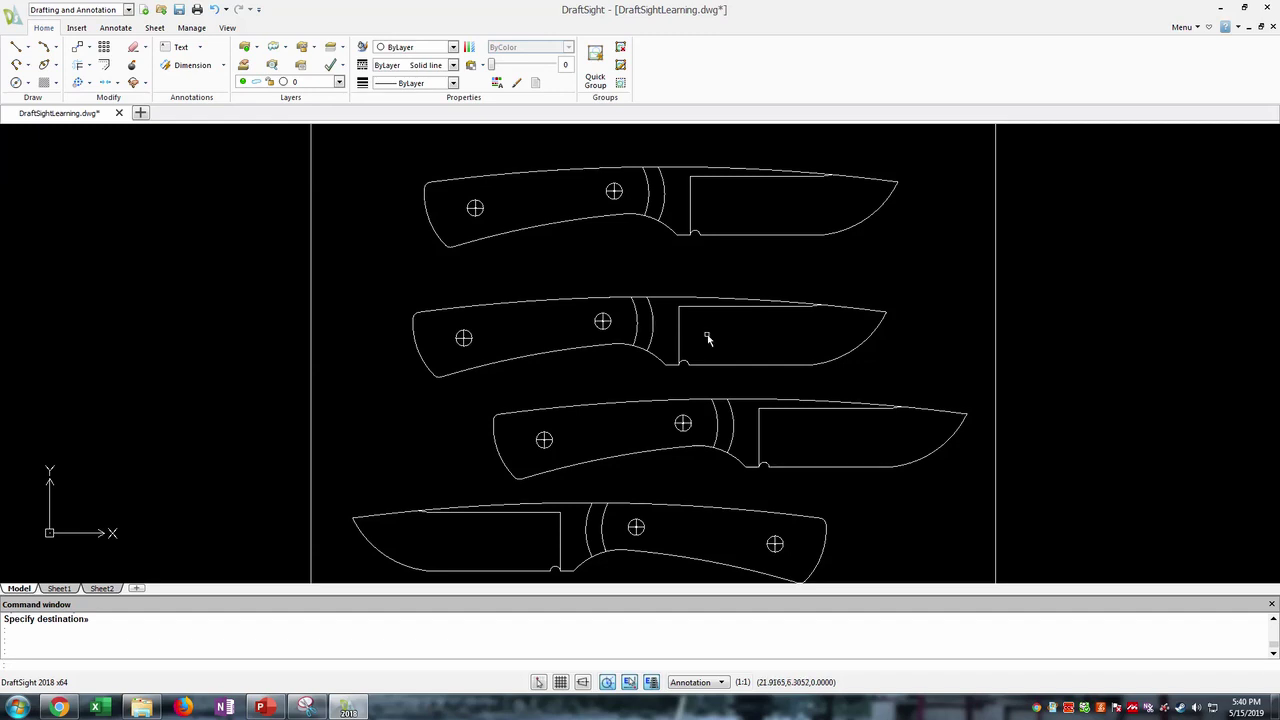
{"action": "mouse_move", "coordinate": [693, 277]}
{"action": "middle_mouse_down"}
{"action": "mouse_move", "coordinate": [717, 514]}
{"action": "mouse_move", "coordinate": [651, 323]}
{"action": "mouse_move", "coordinate": [697, 289]}
{"action": "mouse_move", "coordinate": [566, 335]}
{"action": "middle_mouse_up"}
{"action": "scroll", "coordinate": [560, 337], "scroll_direction": "up", "scroll_amount": 1}
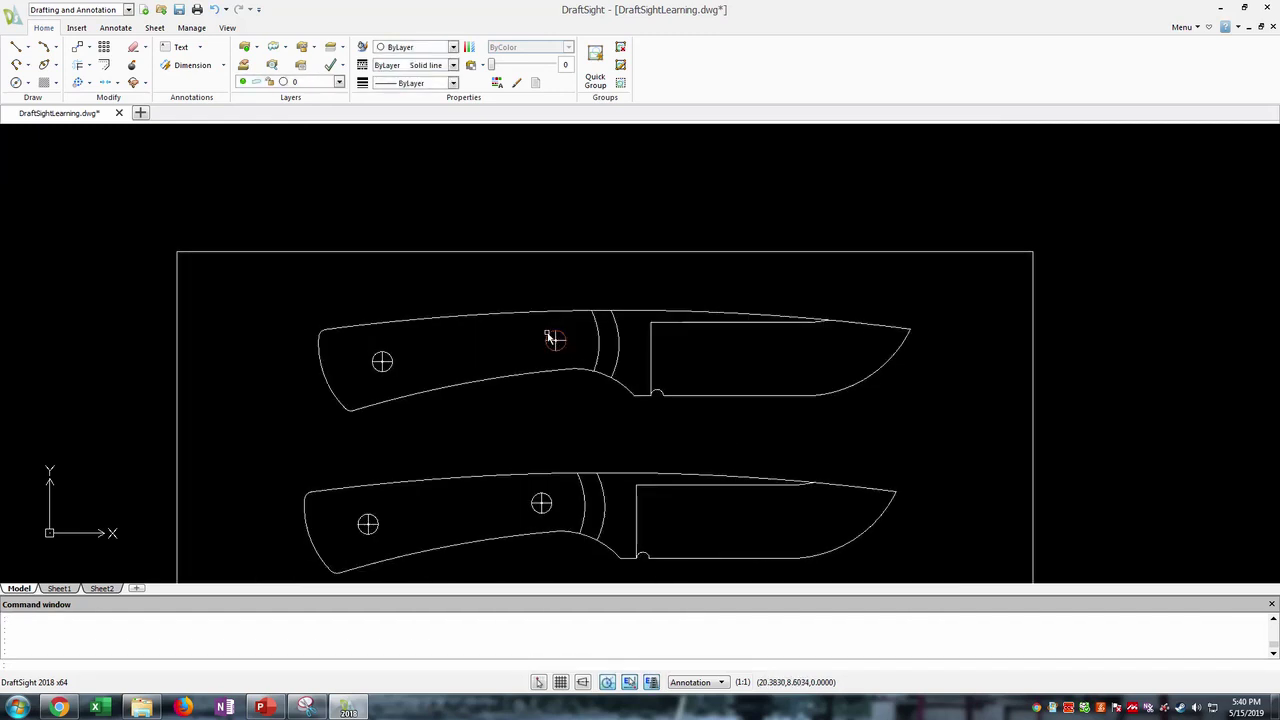
{"action": "left_click", "coordinate": [118, 29]}
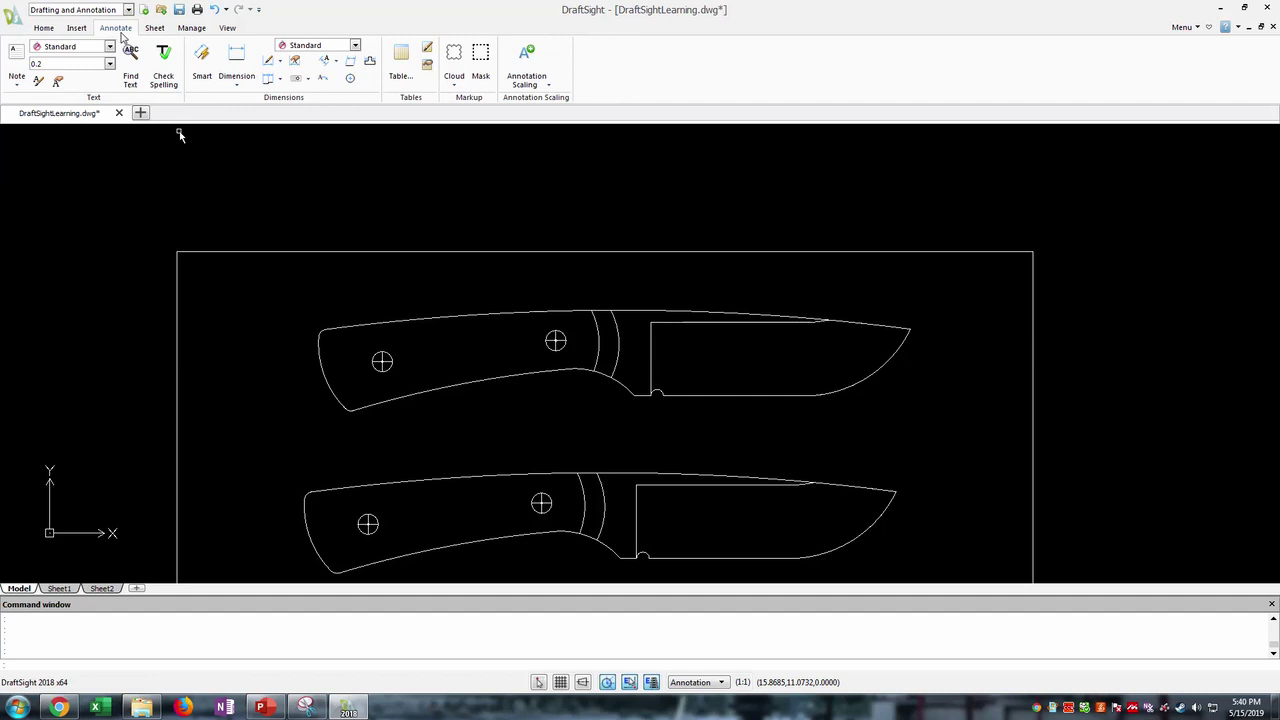
{"action": "left_click", "coordinate": [237, 82]}
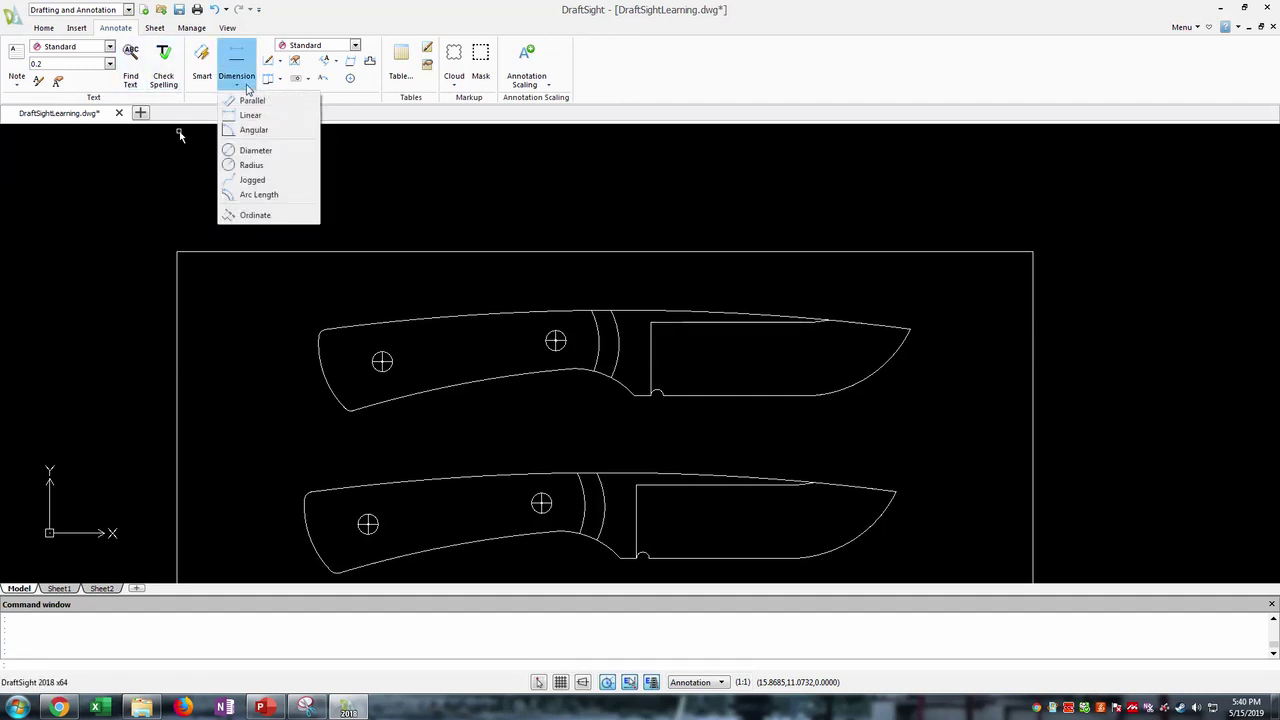
{"action": "left_click", "coordinate": [256, 117]}
{"action": "scroll", "coordinate": [469, 363], "scroll_direction": "up", "scroll_amount": 1}
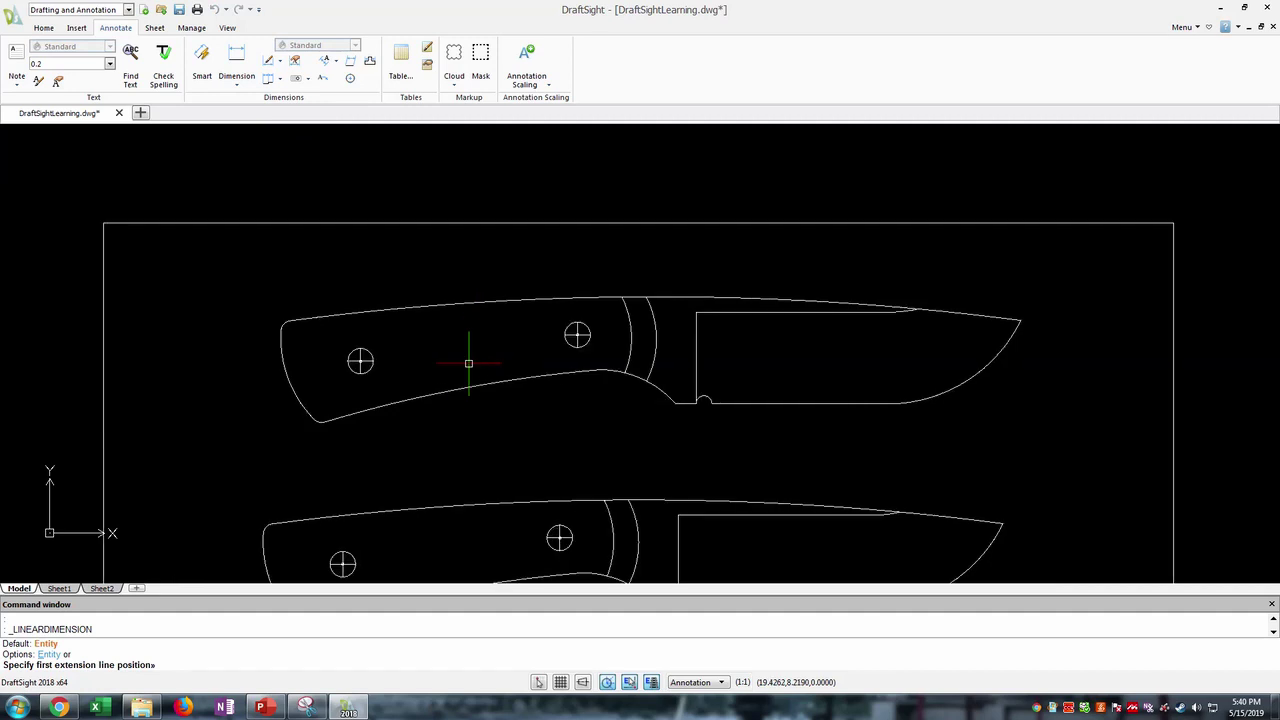
{"action": "left_click", "coordinate": [1024, 320]}
{"action": "scroll", "coordinate": [245, 322], "scroll_direction": "up", "scroll_amount": 2}
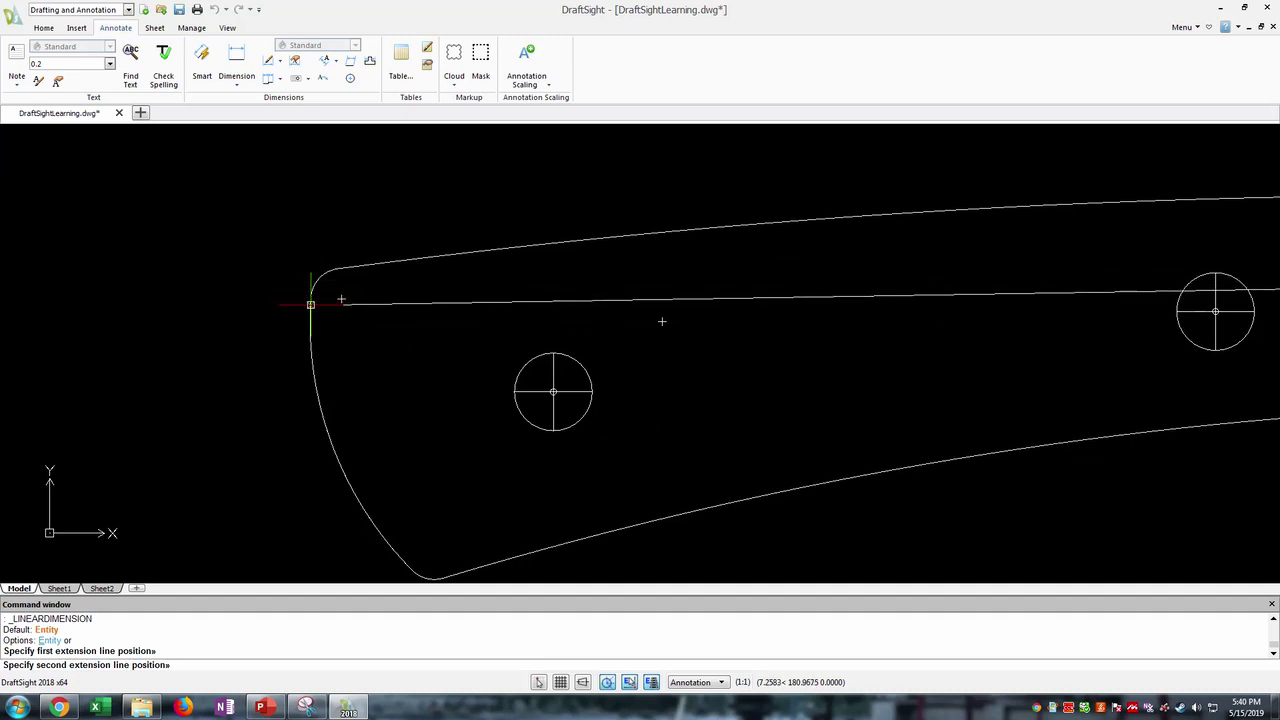
{"action": "left_click", "coordinate": [310, 307]}
{"action": "scroll", "coordinate": [670, 330], "scroll_direction": "down", "scroll_amount": 1}
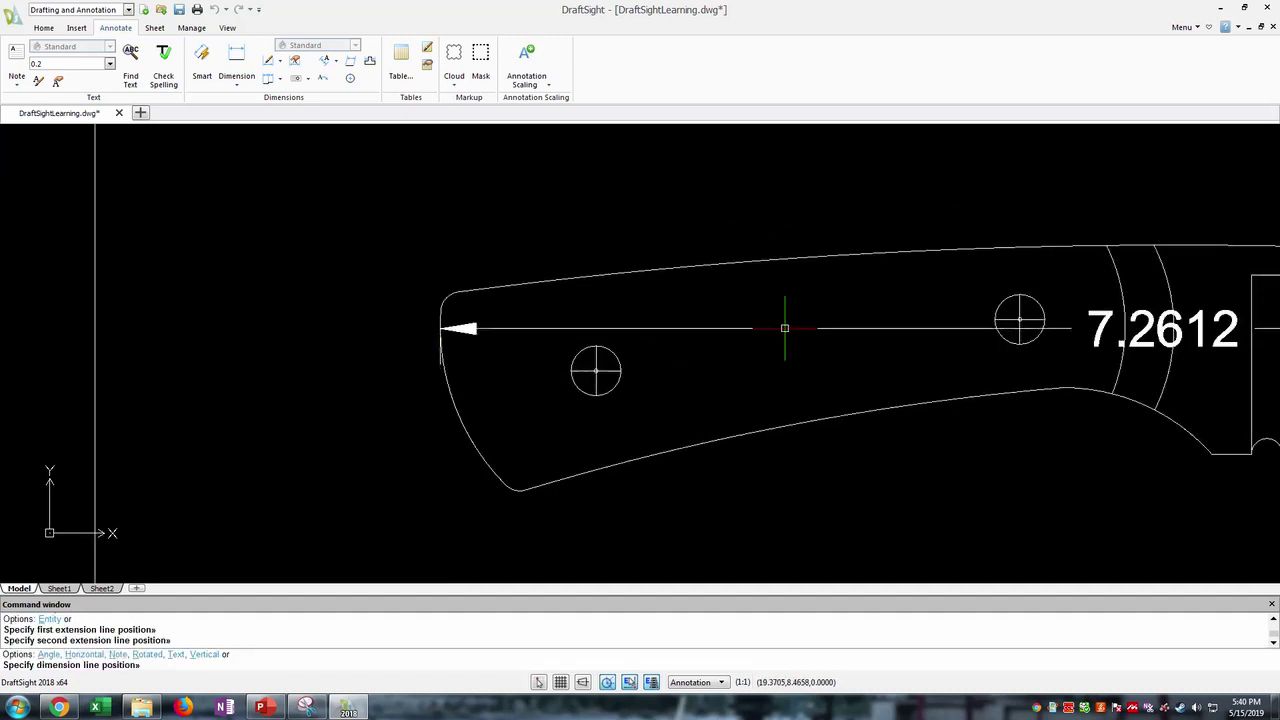
{"action": "middle_click_drag", "start_coordinate": [947, 221], "coordinate": [580, 334]}
{"action": "left_click", "coordinate": [628, 284]}
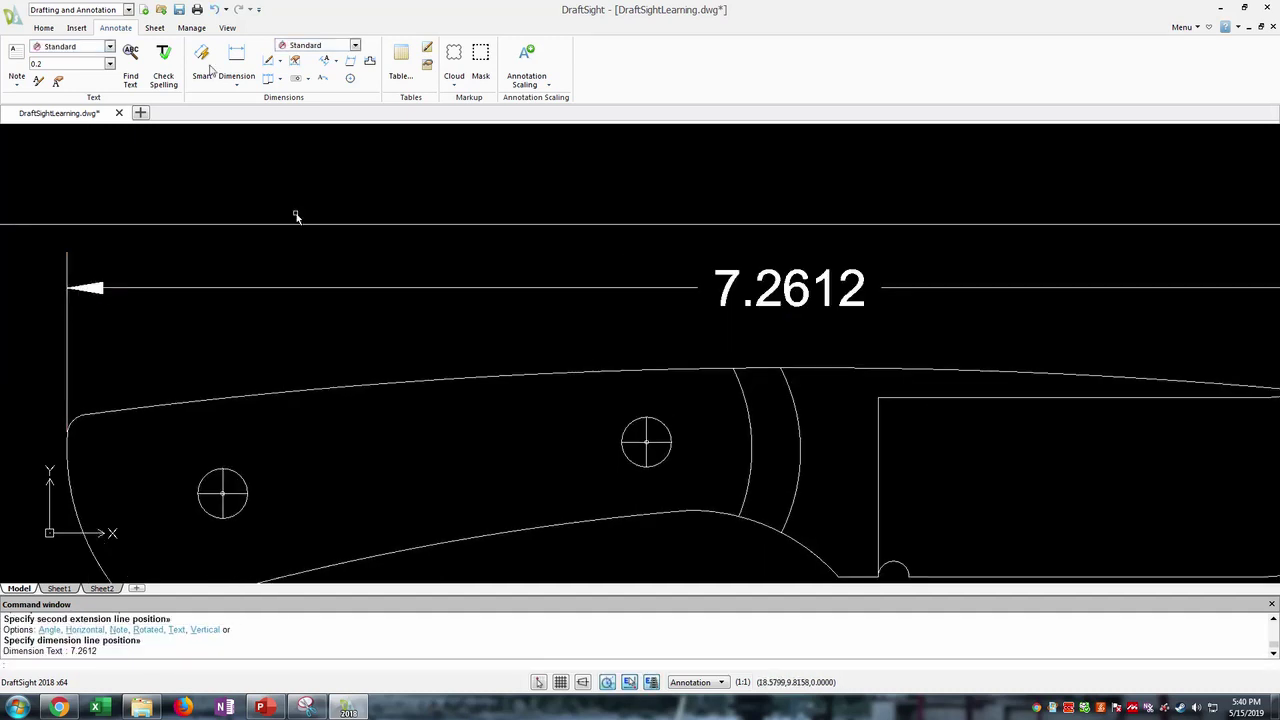
- Add a horizontal linear dimension from the top knife's front handle arc to the handle butt, placed below the overall length dimension
{"action": "left_click", "coordinate": [236, 60]}
{"action": "middle_click_drag", "start_coordinate": [575, 439], "coordinate": [561, 321]}
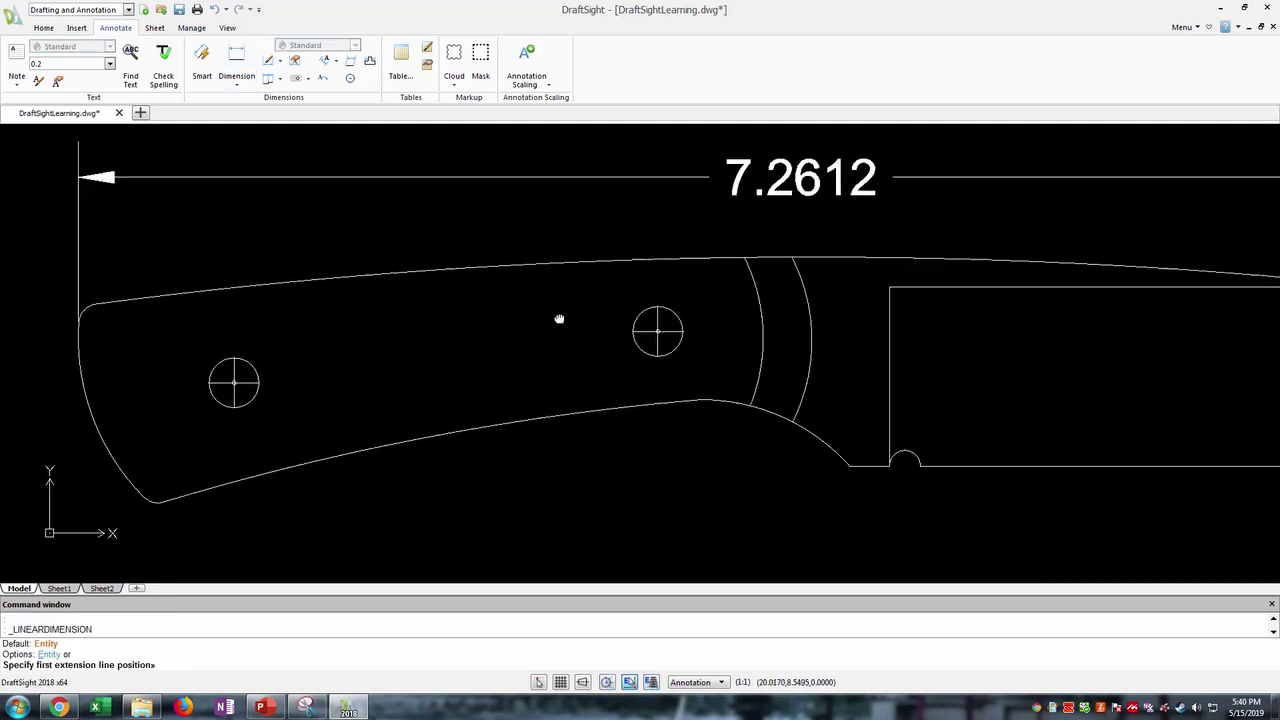
{"action": "left_click", "coordinate": [812, 330]}
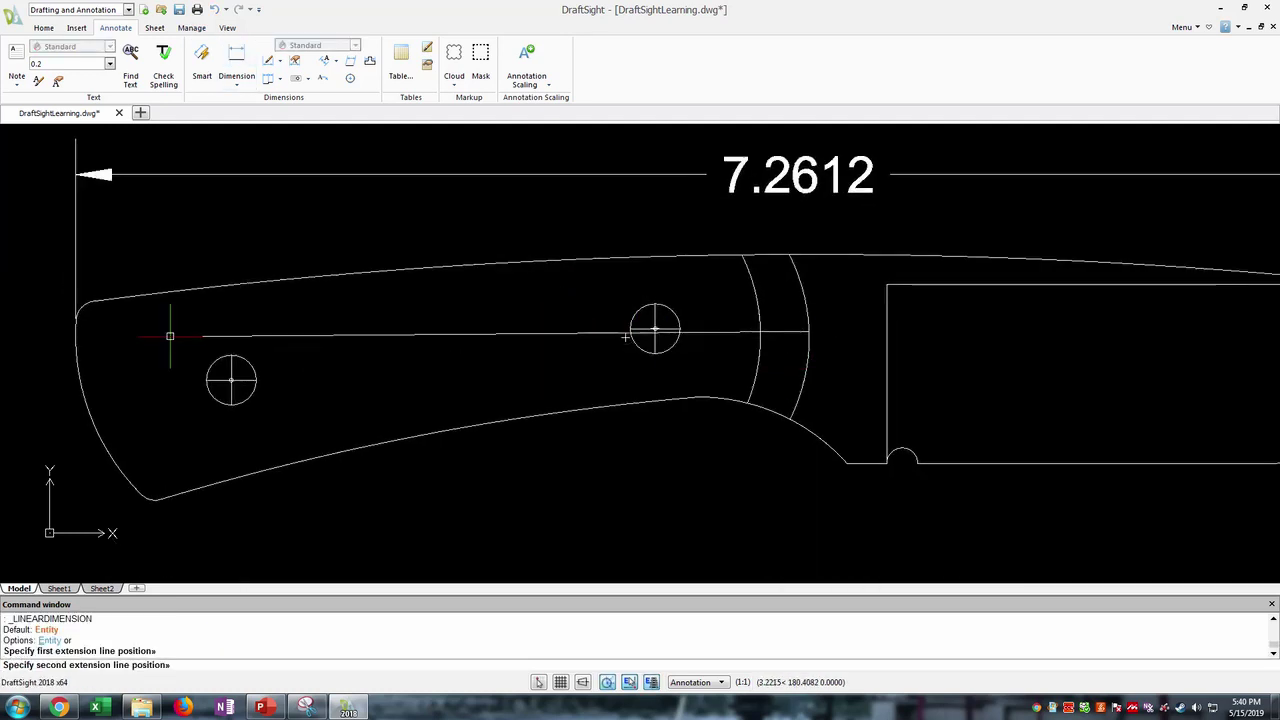
{"action": "left_click", "coordinate": [75, 331]}
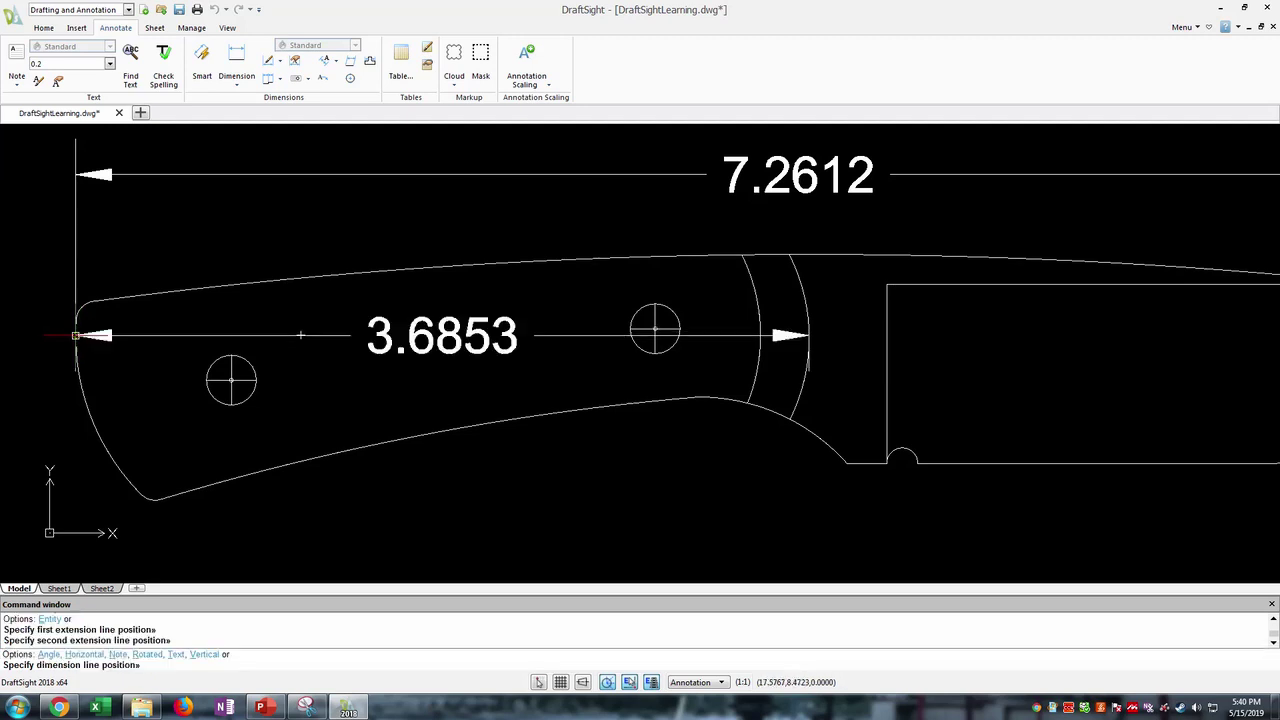
{"action": "left_click", "coordinate": [104, 230]}
- Add a diameter dimension to the finger-guard curve at the front of the top knife's lower handle edge, with its text below
{"action": "scroll", "coordinate": [600, 337], "scroll_direction": "down", "scroll_amount": 3}
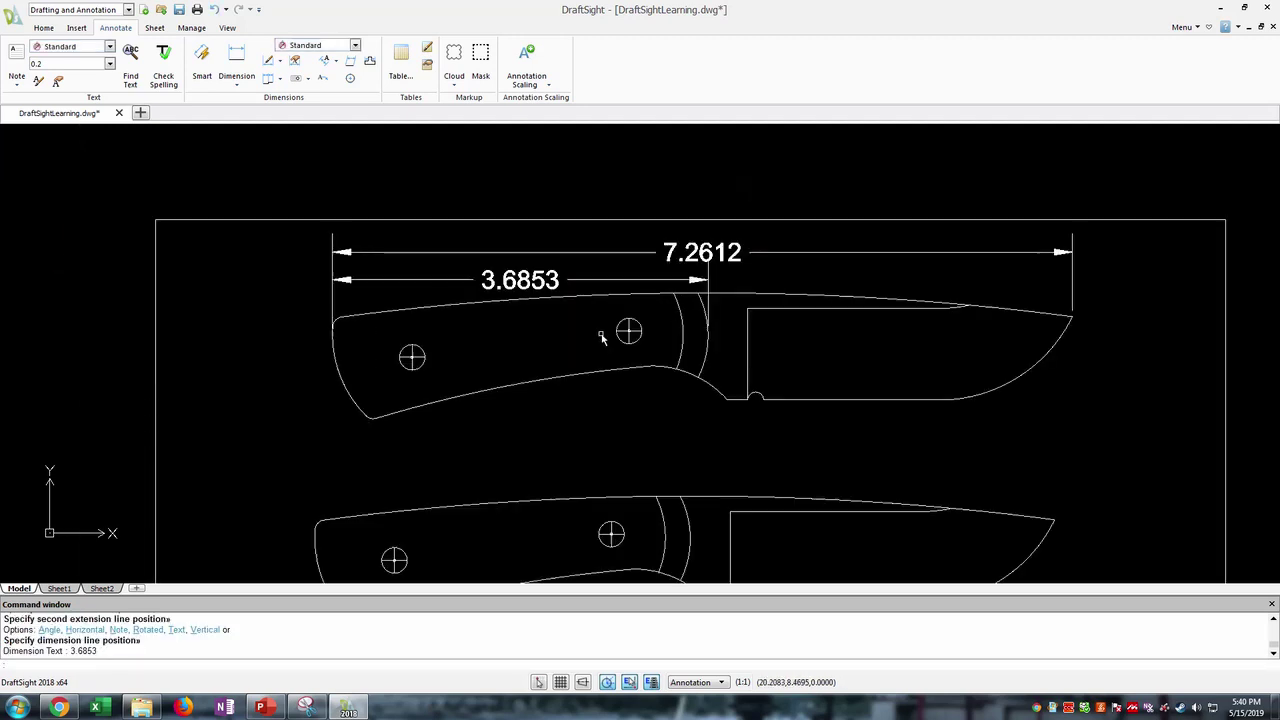
{"action": "middle_click_drag", "start_coordinate": [770, 354], "coordinate": [634, 310]}
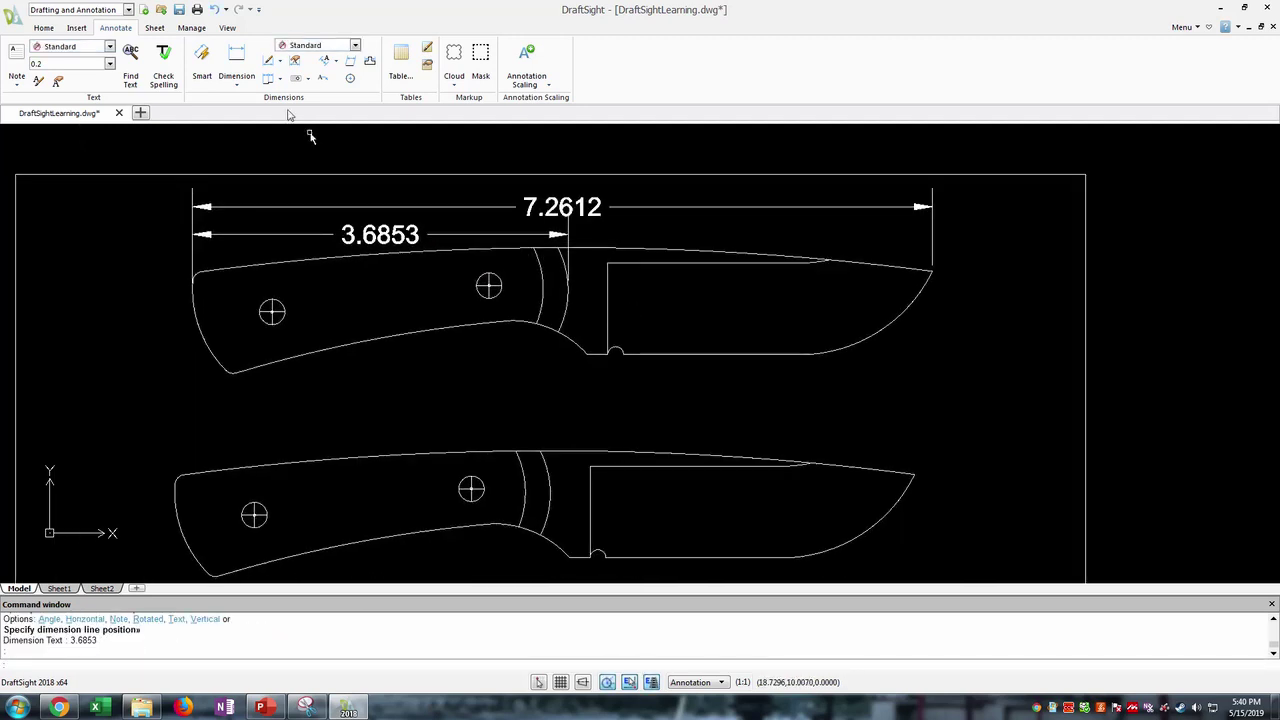
{"action": "left_click", "coordinate": [237, 80]}
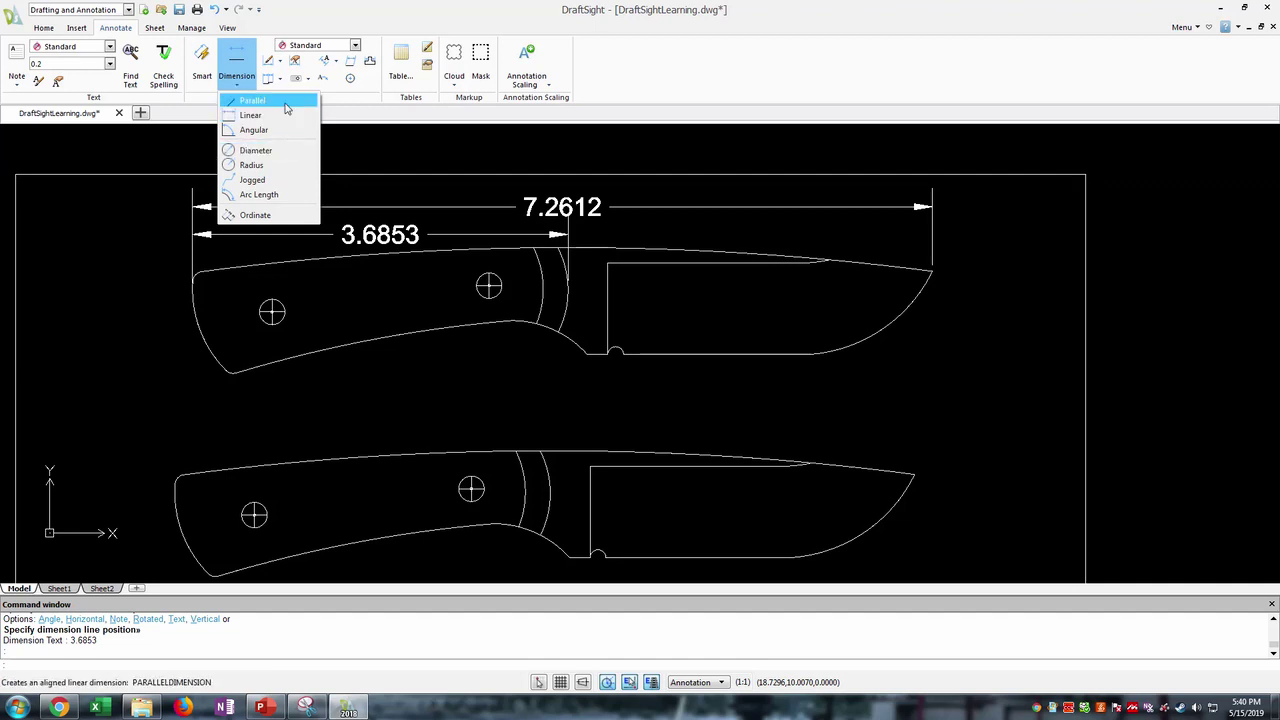
{"action": "left_click", "coordinate": [284, 150]}
{"action": "scroll", "coordinate": [476, 435], "scroll_direction": "up", "scroll_amount": 3}
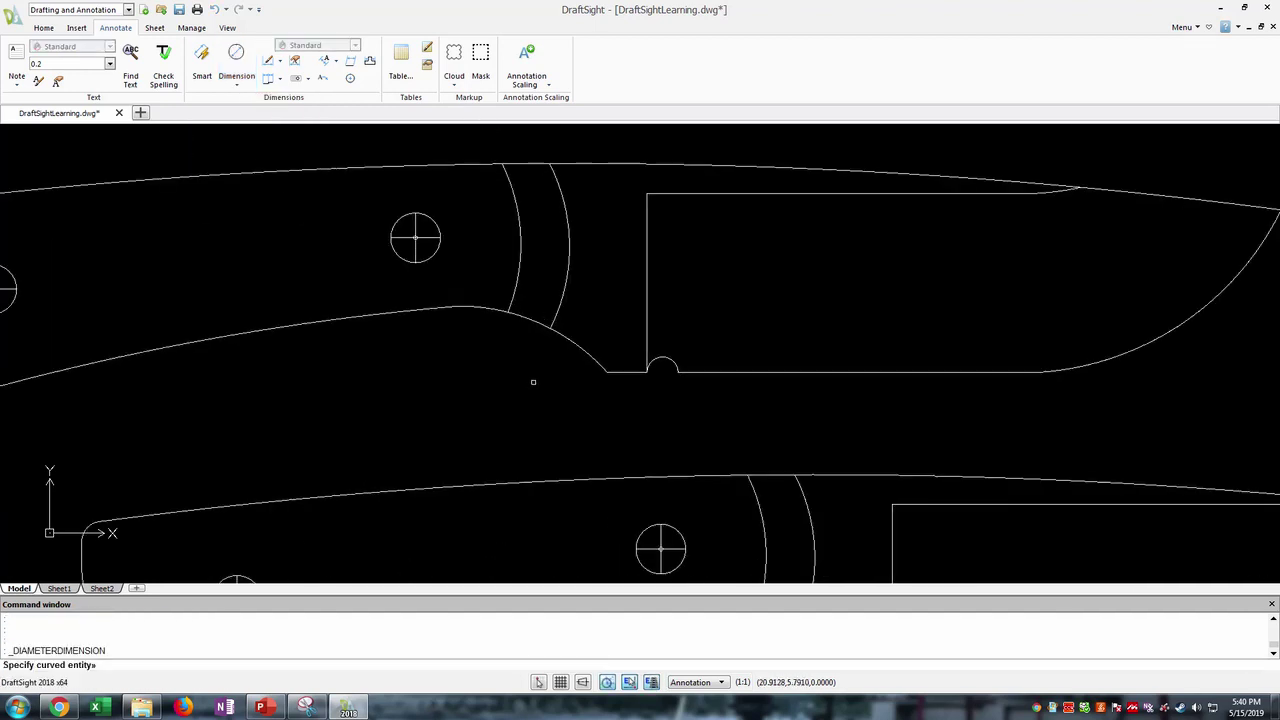
{"action": "left_click", "coordinate": [552, 330]}
{"action": "left_click", "coordinate": [508, 345]}
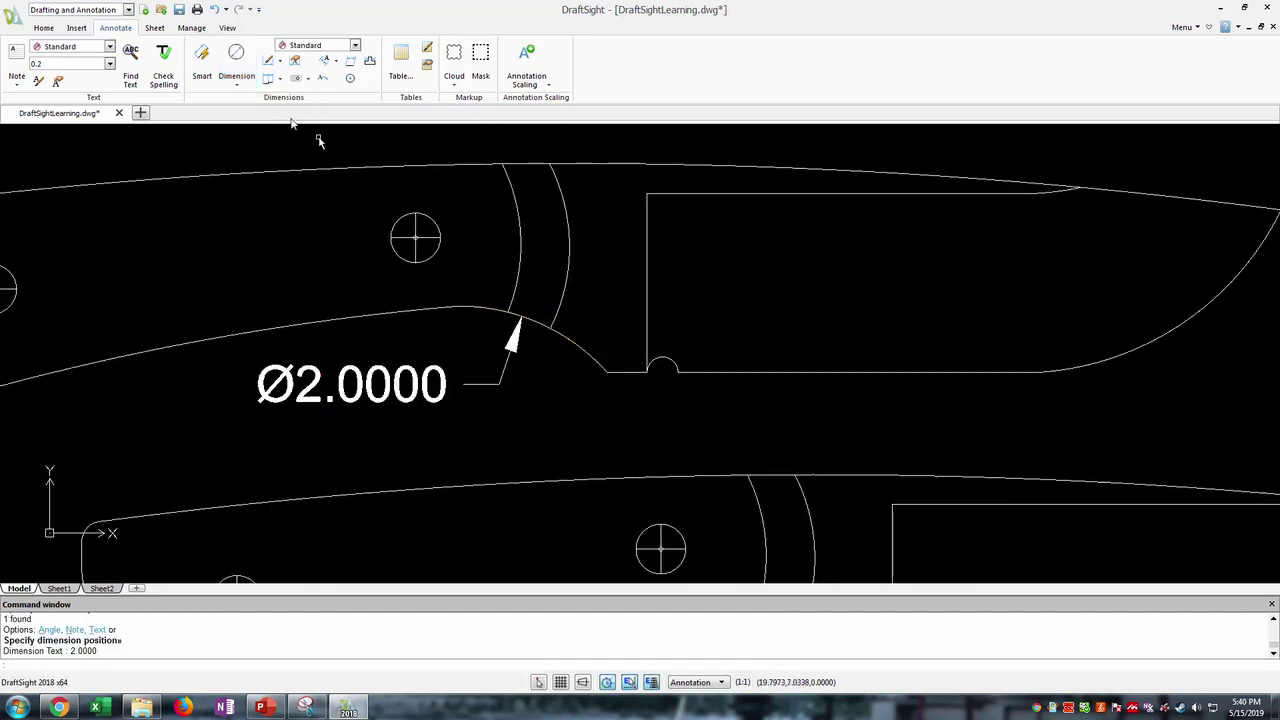
- Add a diameter dimension to the small semicircular notch at the base of the second knife's cutting edge, with its text below
{"action": "key", "text": "Return"}
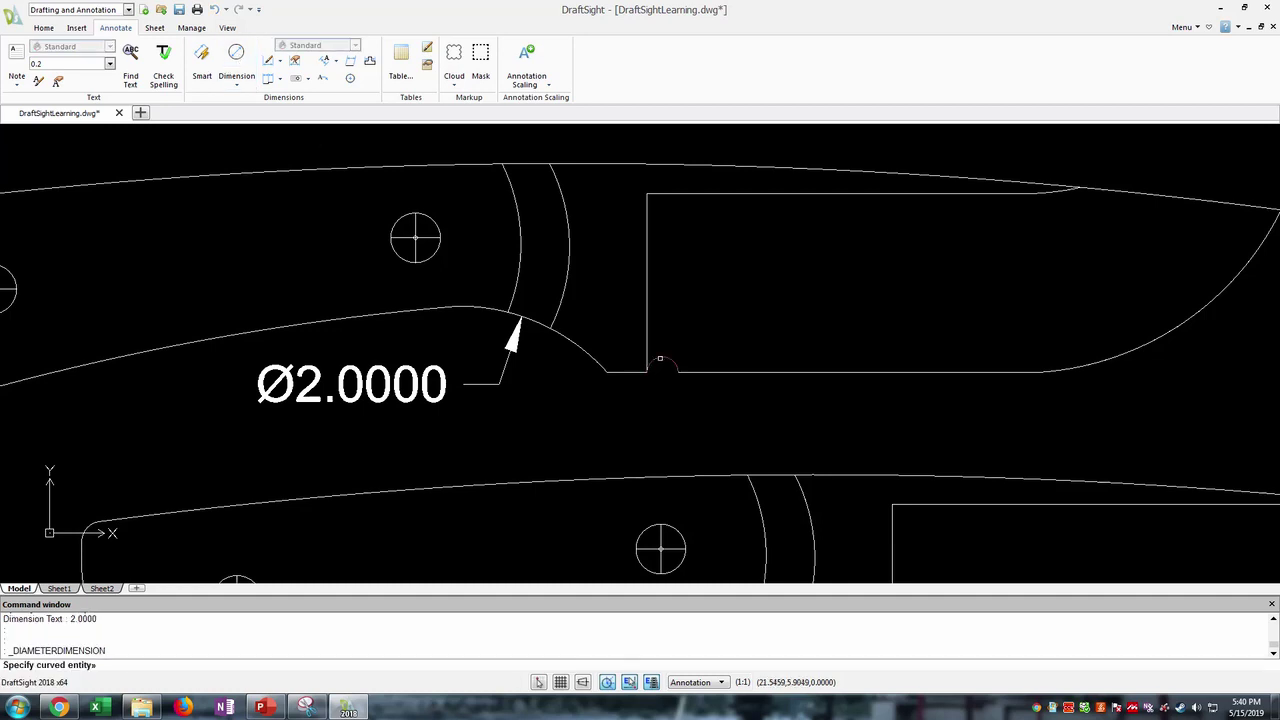
{"action": "left_click", "coordinate": [660, 358]}
{"action": "left_click", "coordinate": [740, 421]}
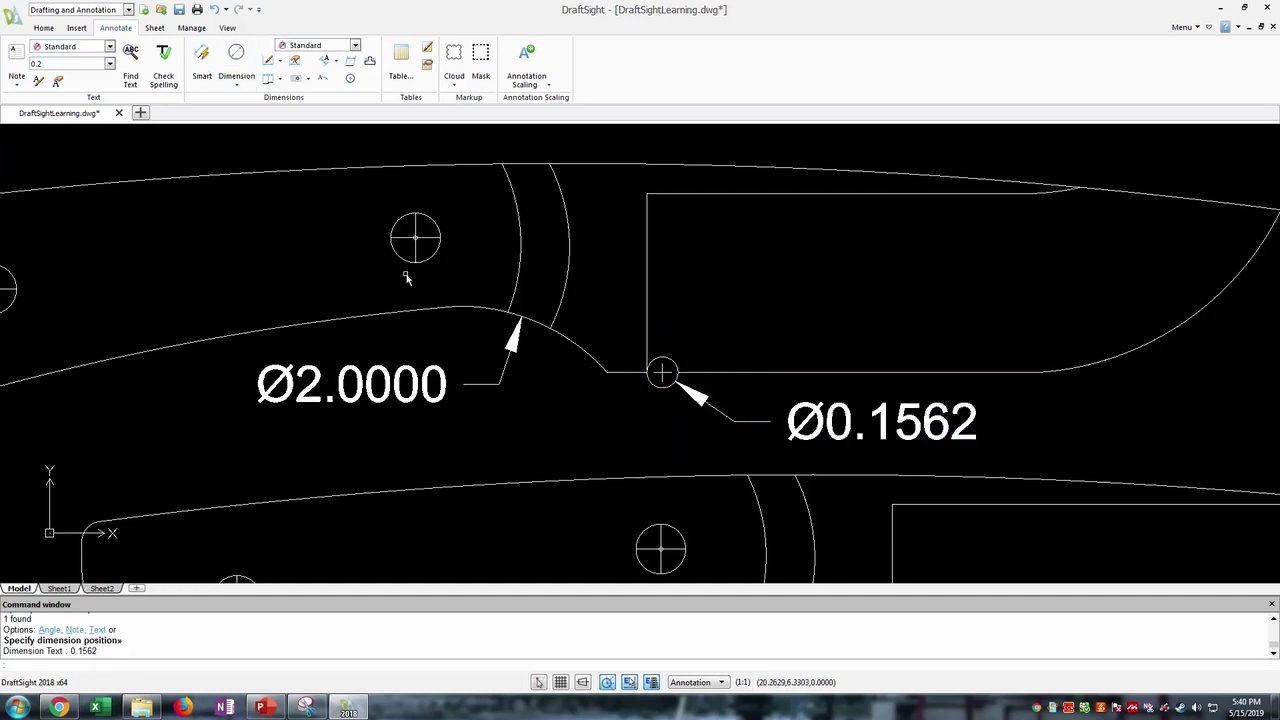
- Add a diameter dimension to the second knife's pin hole nearest the butt, with its text below the handle
{"action": "scroll", "coordinate": [405, 278], "scroll_direction": "down", "scroll_amount": 3}
{"action": "left_click", "coordinate": [236, 55]}
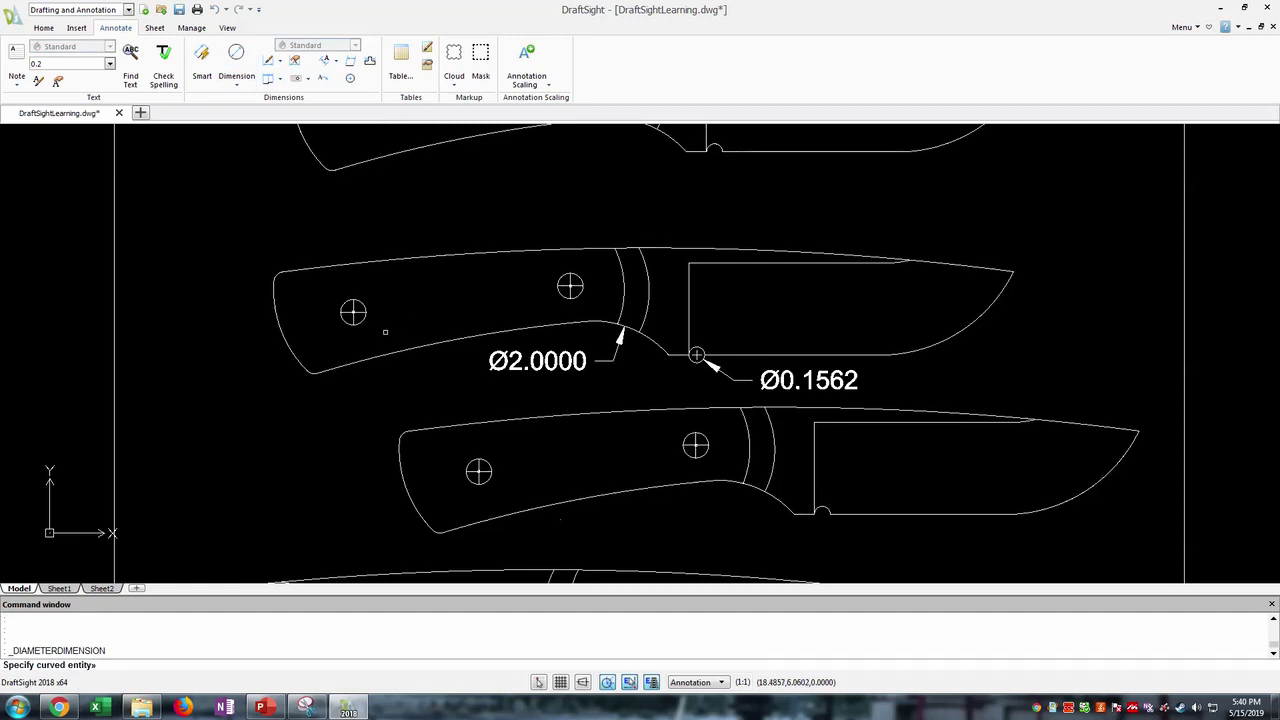
{"action": "left_click", "coordinate": [353, 313]}
{"action": "left_click", "coordinate": [317, 417]}
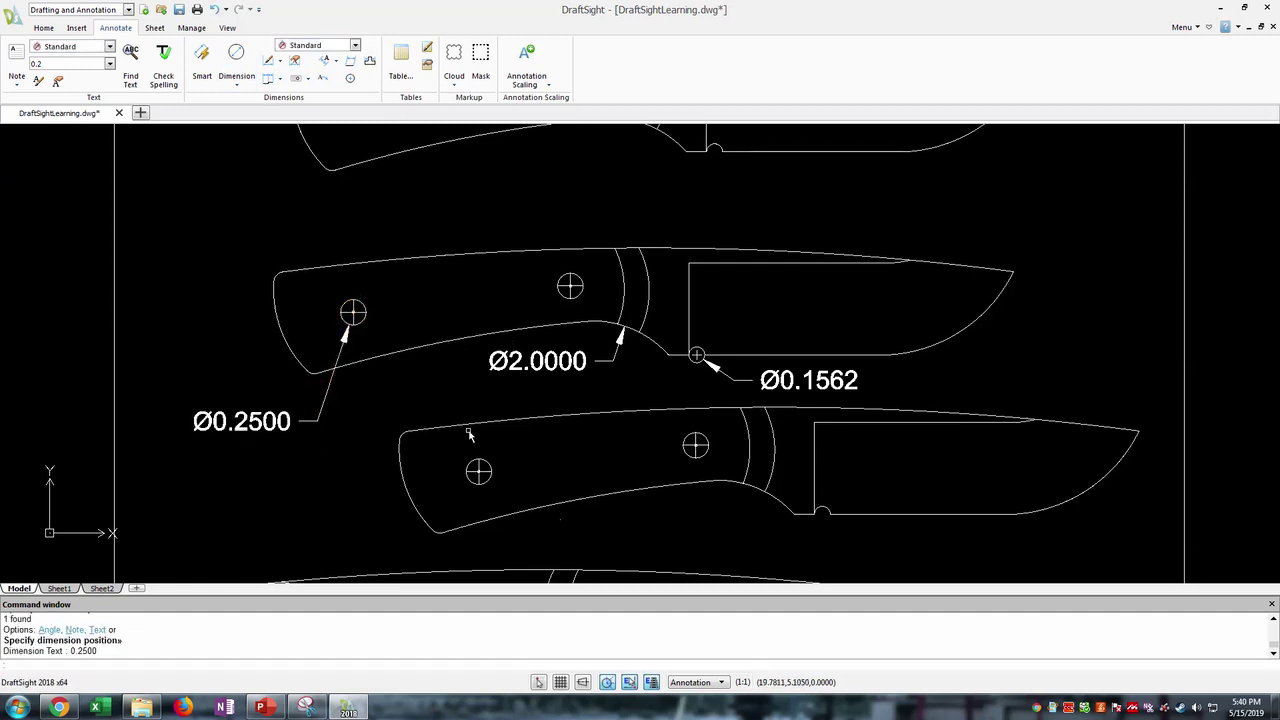
- Add a vertical linear dimension for the top knife's handle height, from the spine to the butt's lowest point, placed beyond the butt
{"action": "scroll", "coordinate": [694, 357], "scroll_direction": "down", "scroll_amount": 3}
{"action": "scroll", "coordinate": [632, 262], "scroll_direction": "up", "scroll_amount": 6}
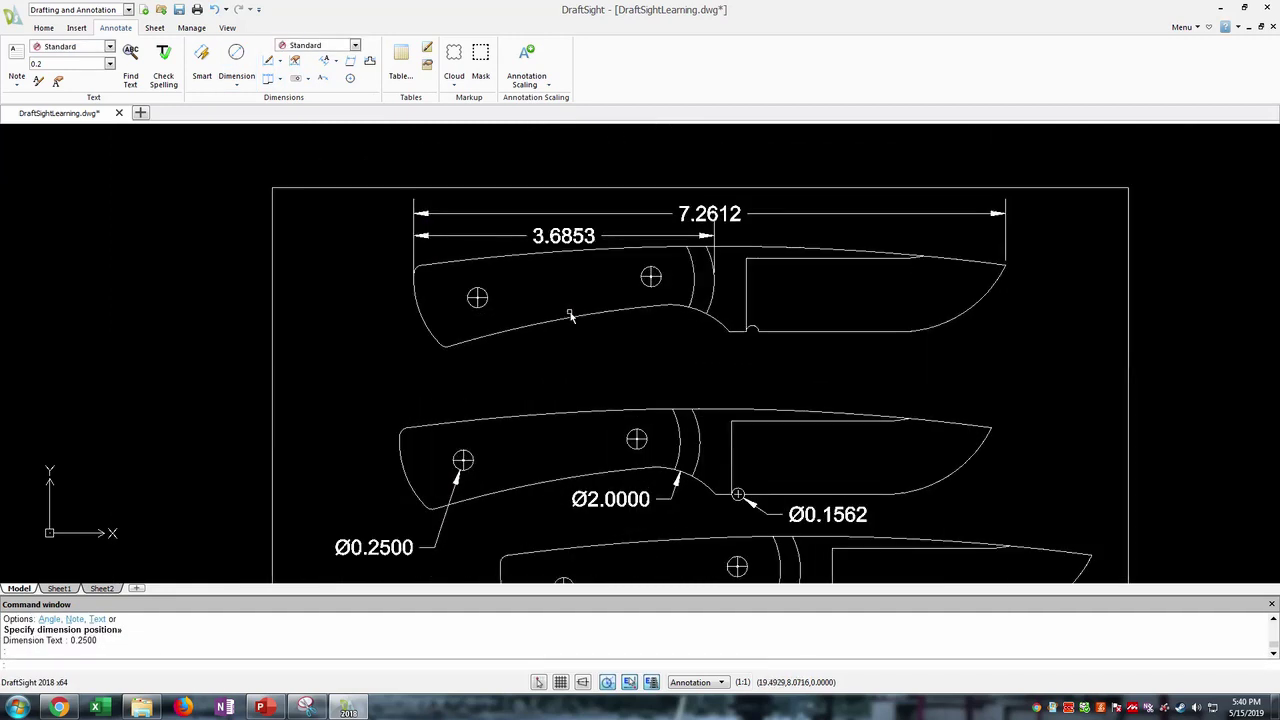
{"action": "middle_click_drag", "start_coordinate": [840, 344], "coordinate": [623, 377]}
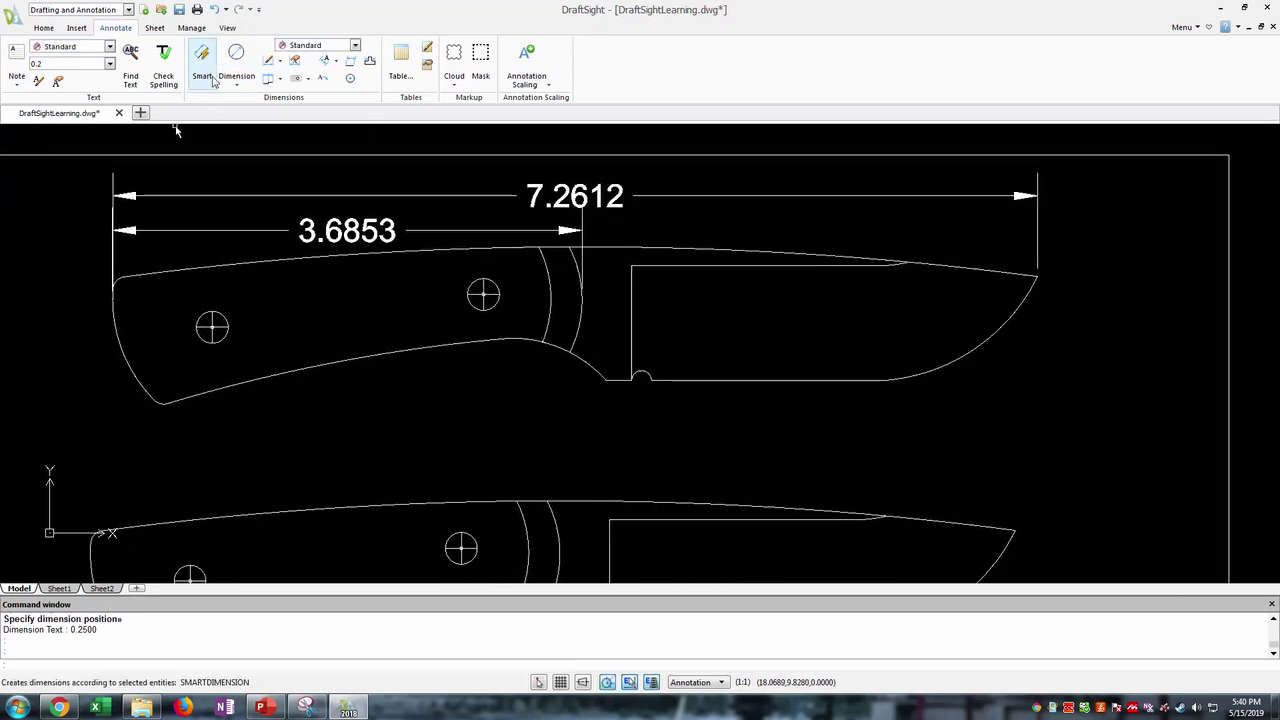
{"action": "left_click", "coordinate": [236, 80]}
{"action": "left_click", "coordinate": [268, 117]}
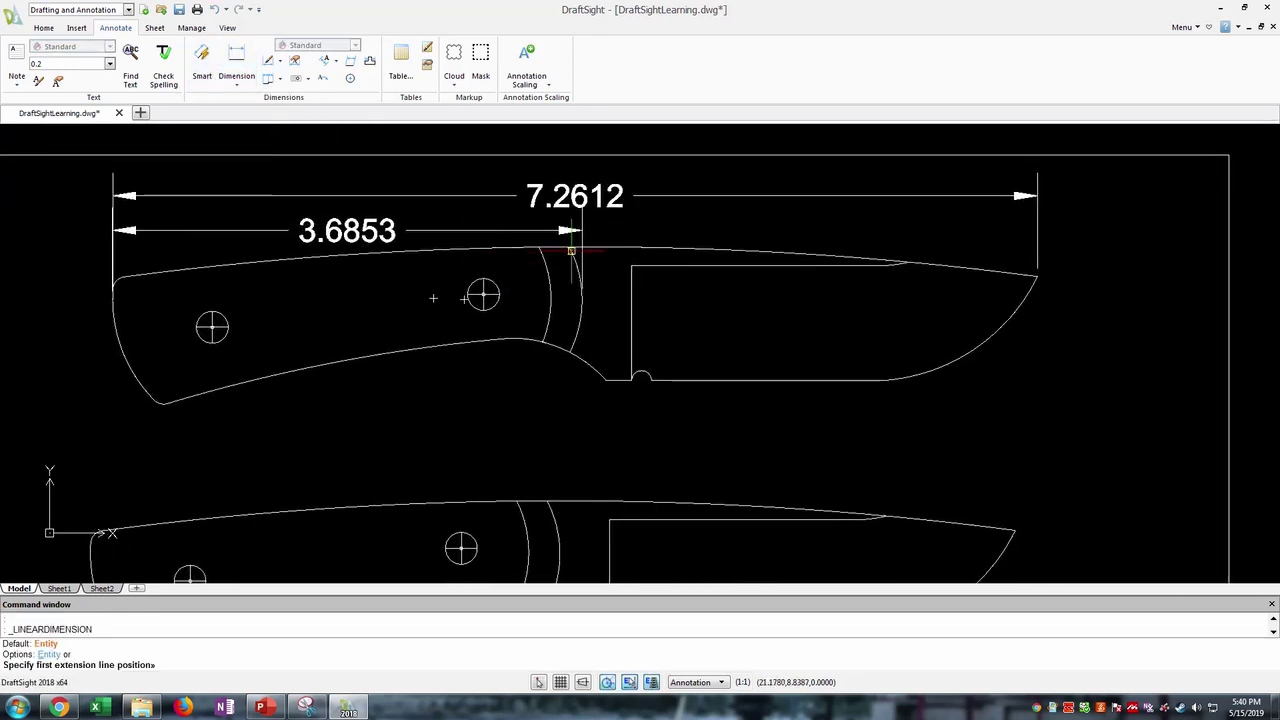
{"action": "scroll", "coordinate": [575, 240], "scroll_direction": "up", "scroll_amount": 3}
{"action": "left_click", "coordinate": [586, 222]}
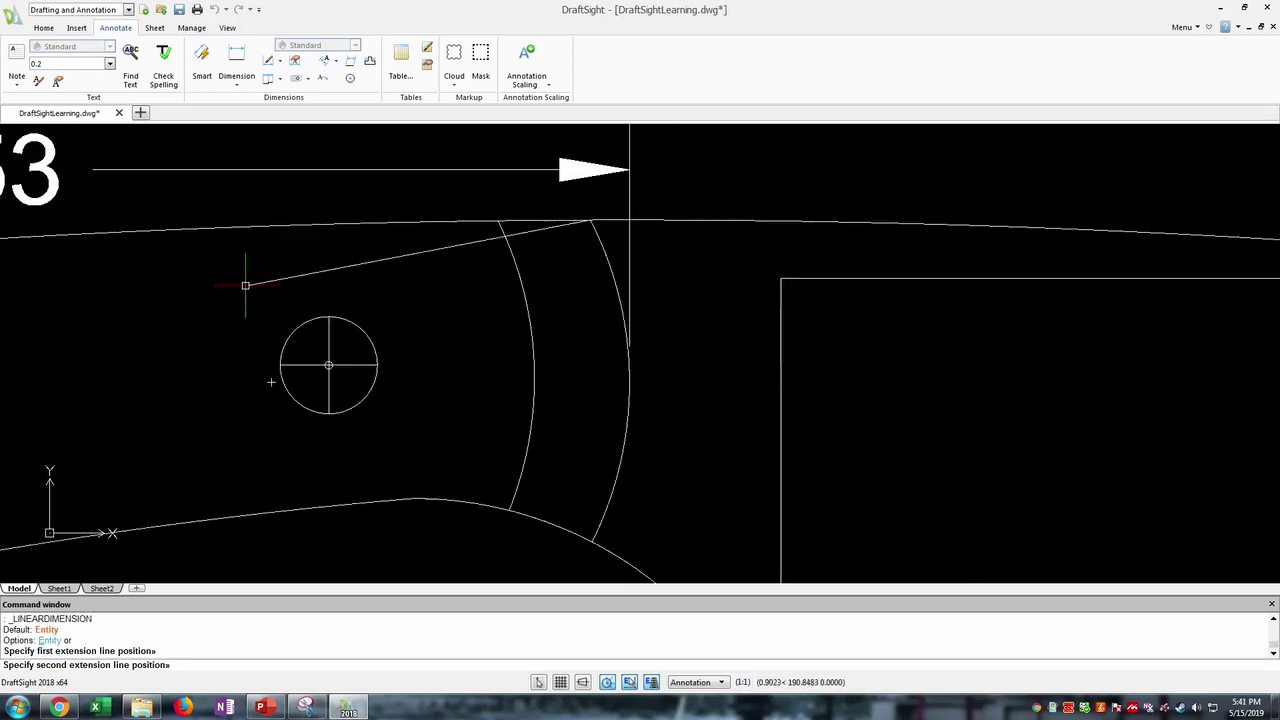
{"action": "scroll", "coordinate": [243, 286], "scroll_direction": "down", "scroll_amount": 3}
{"action": "mouse_move", "coordinate": [273, 282]}
{"action": "middle_mouse_down"}
{"action": "mouse_move", "coordinate": [463, 319]}
{"action": "mouse_move", "coordinate": [943, 300]}
{"action": "middle_mouse_up"}
{"action": "scroll", "coordinate": [610, 455], "scroll_direction": "up", "scroll_amount": 7}
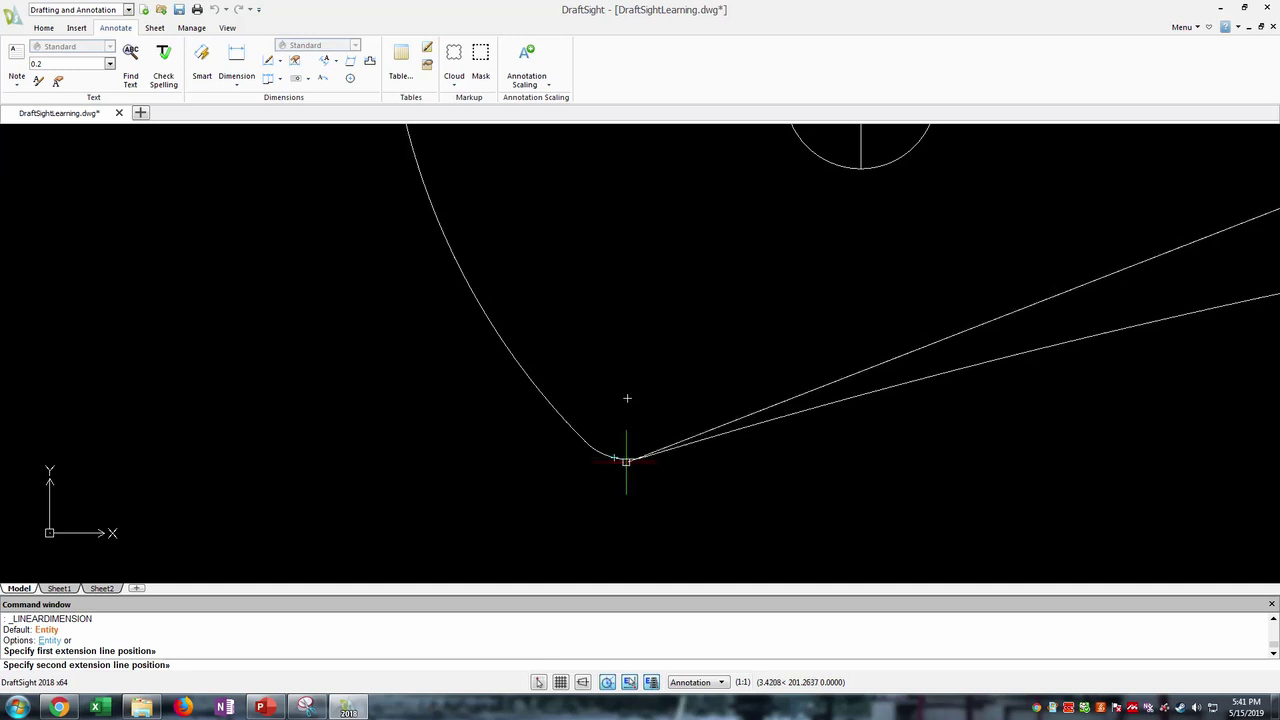
{"action": "left_click", "coordinate": [616, 457]}
{"action": "scroll", "coordinate": [815, 394], "scroll_direction": "down", "scroll_amount": 3}
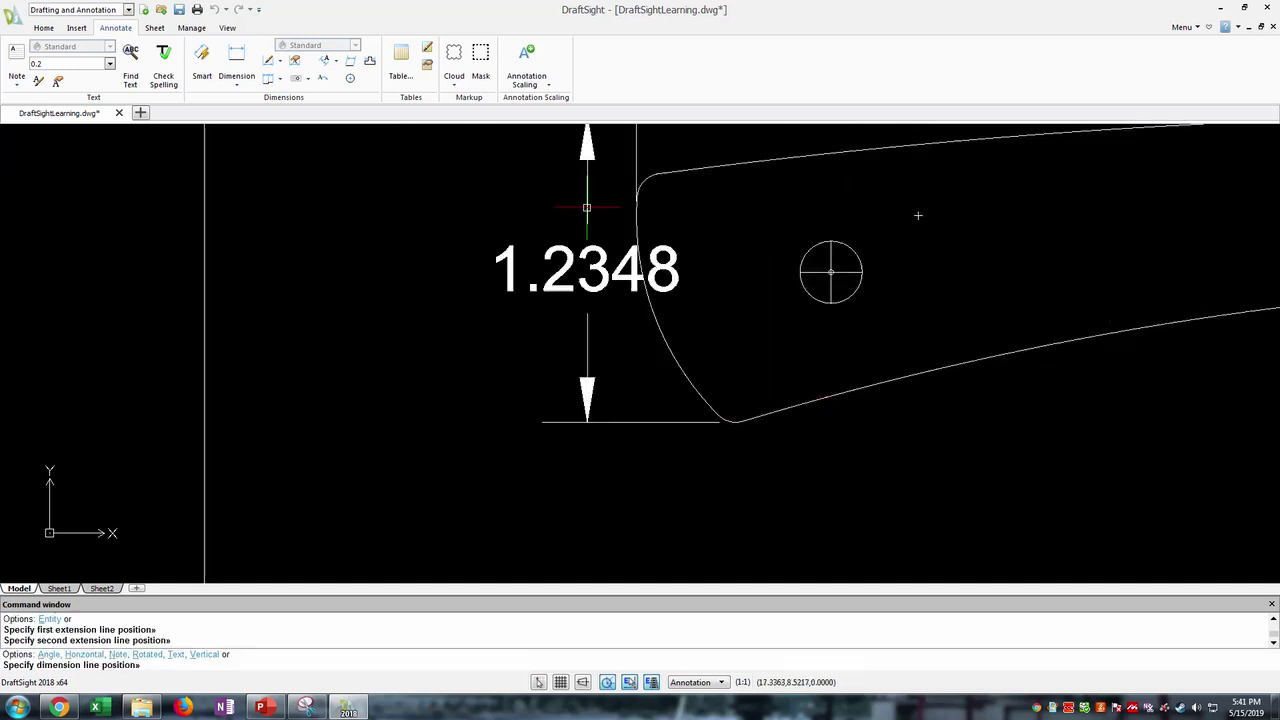
{"action": "scroll", "coordinate": [450, 295], "scroll_direction": "down", "scroll_amount": 2}
{"action": "left_click", "coordinate": [437, 297]}
{"action": "scroll", "coordinate": [708, 366], "scroll_direction": "down", "scroll_amount": 4}
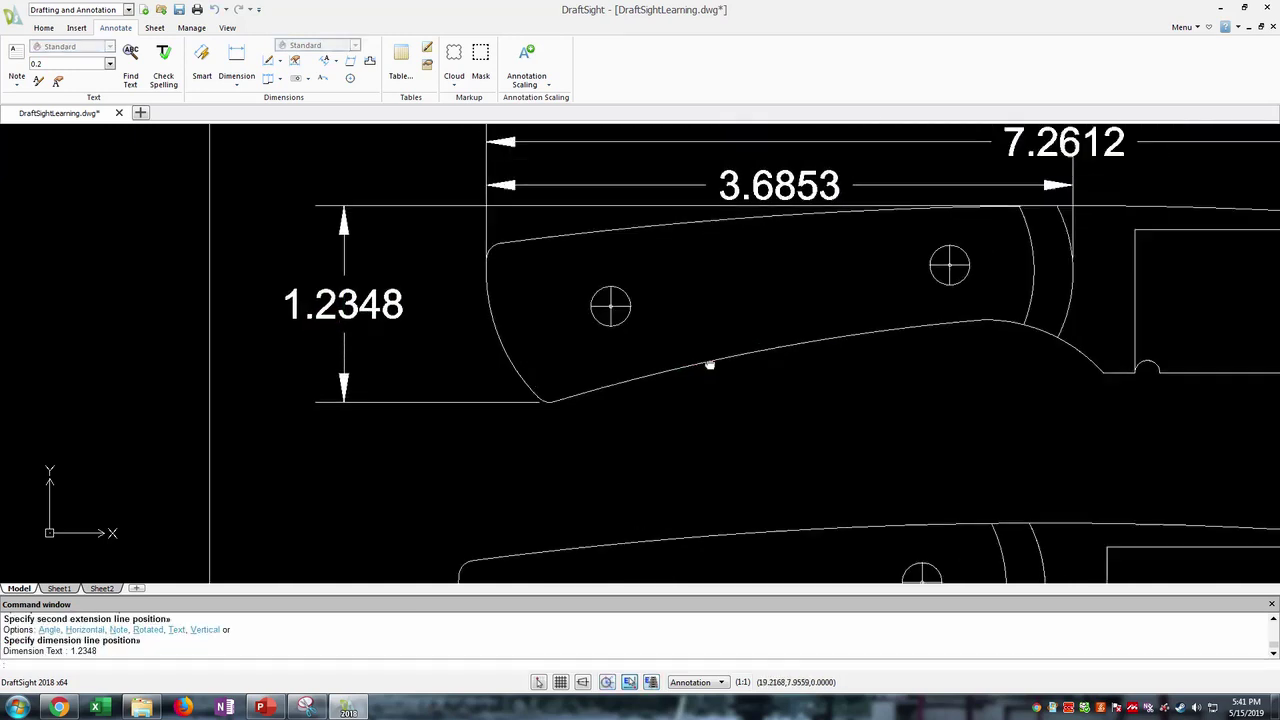
- Add a vertical linear dimension from the top knife's straight cutting edge to its spine, placed beyond the blade tip
{"action": "scroll", "coordinate": [624, 272], "scroll_direction": "up", "scroll_amount": 2}
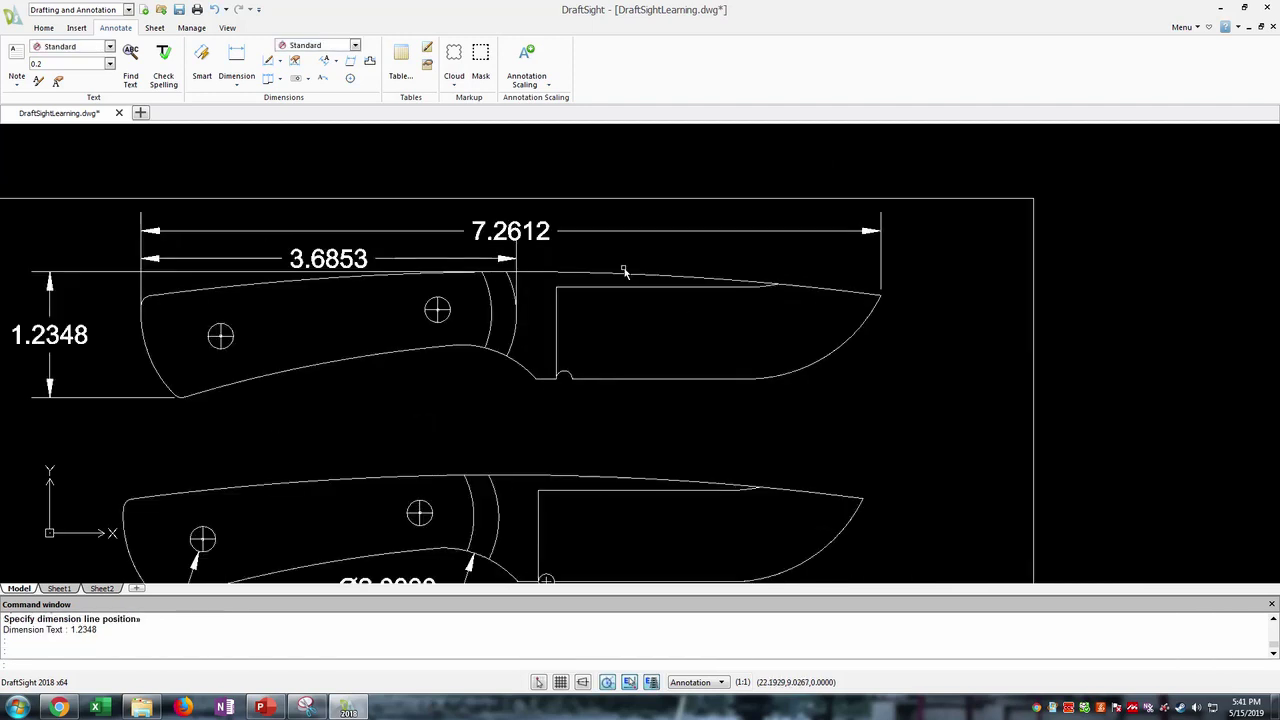
{"action": "left_click", "coordinate": [236, 60]}
{"action": "scroll", "coordinate": [556, 370], "scroll_direction": "up", "scroll_amount": 2}
{"action": "left_click", "coordinate": [617, 387]}
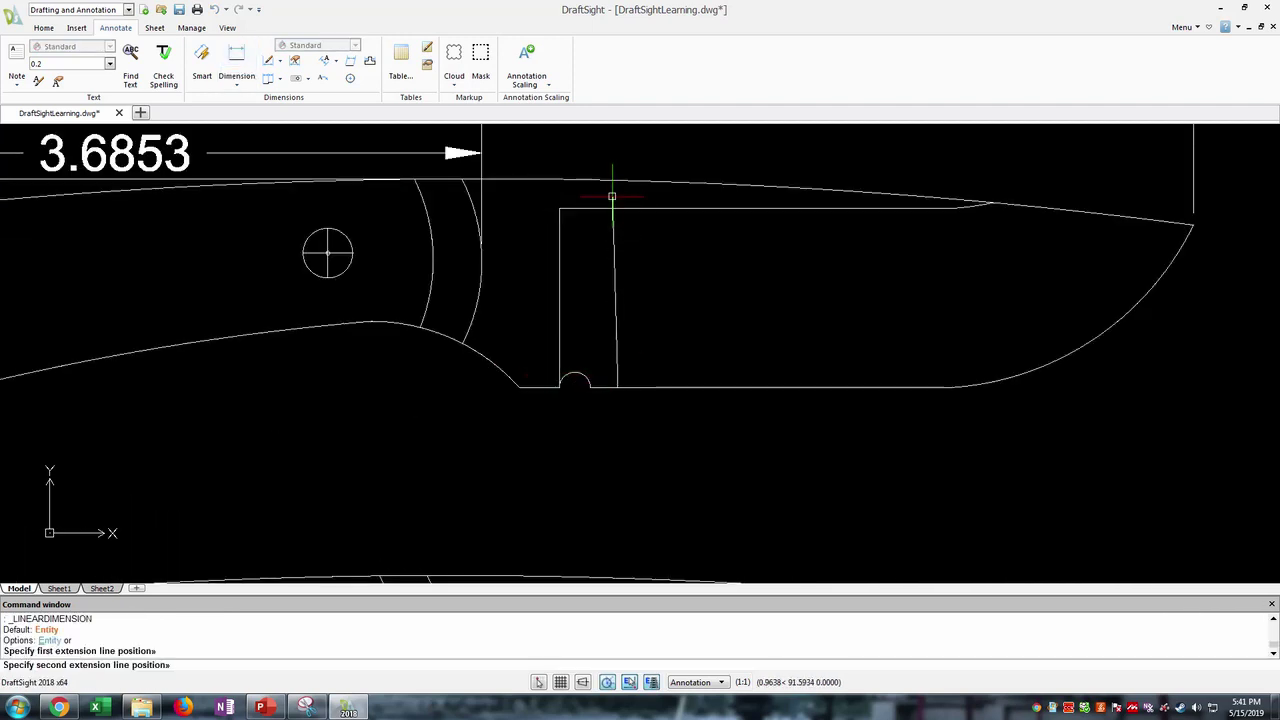
{"action": "left_click", "coordinate": [617, 180]}
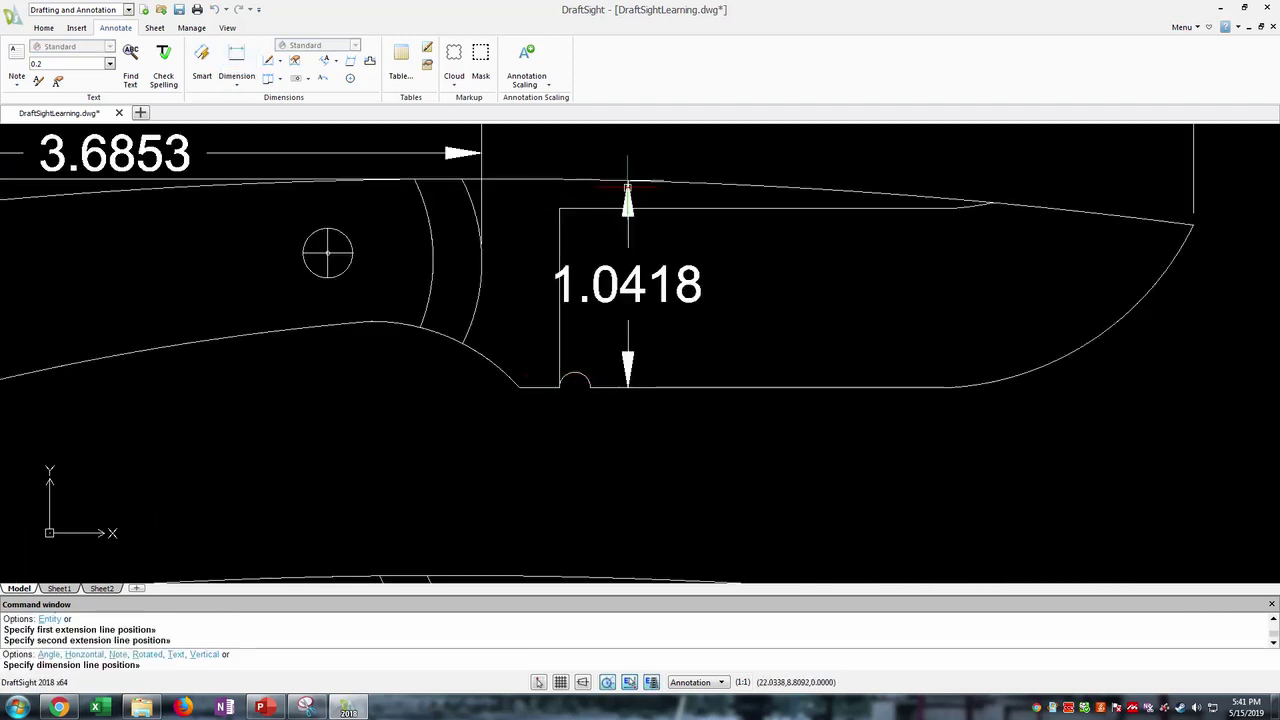
{"action": "middle_click_drag", "start_coordinate": [1100, 305], "coordinate": [691, 289]}
{"action": "left_click", "coordinate": [955, 308]}
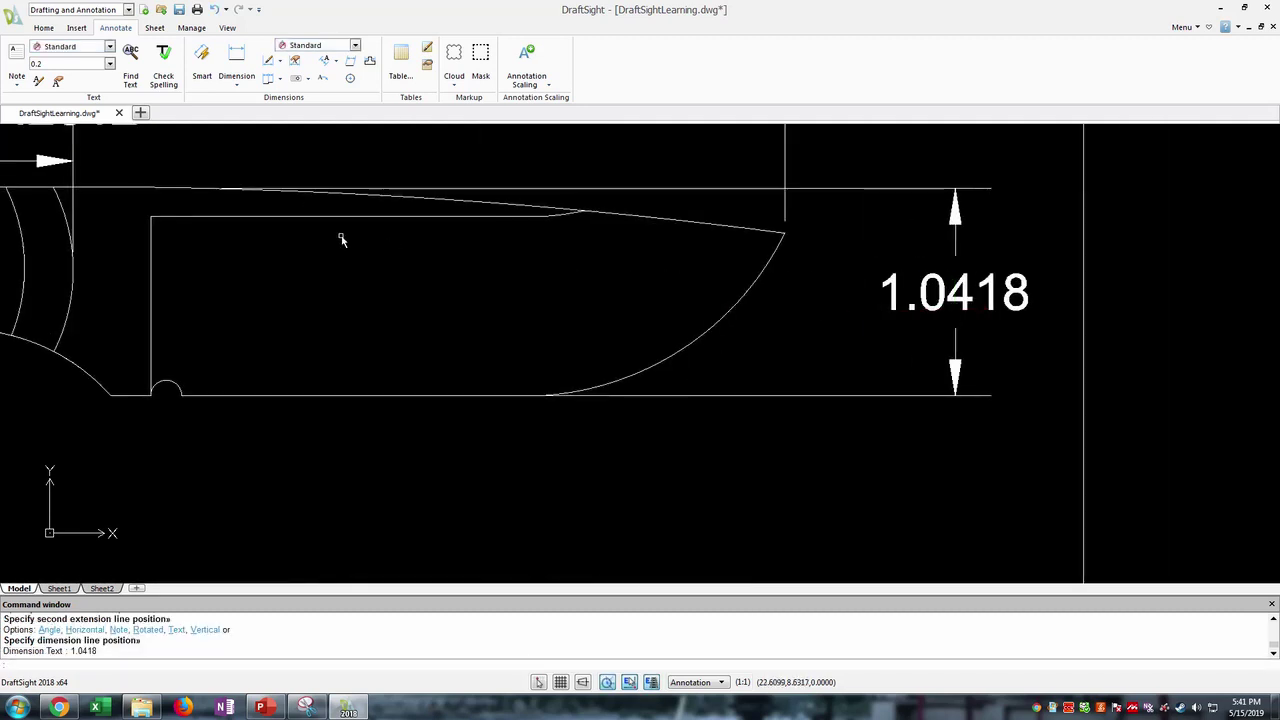
- Add a vertical linear dimension from the top knife's cutting edge to the horizontal bevel line, placed inside the blade
{"action": "middle_click_drag", "start_coordinate": [343, 234], "coordinate": [763, 297]}
{"action": "left_click", "coordinate": [240, 56]}
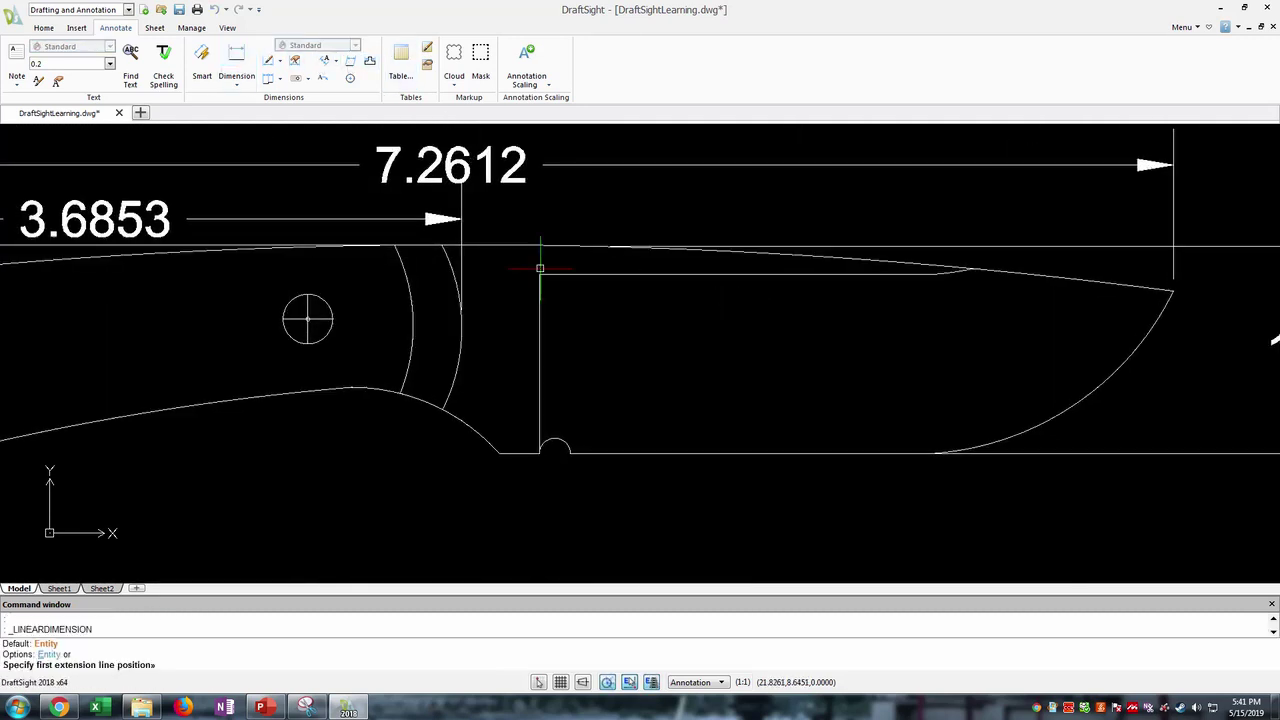
{"action": "left_click", "coordinate": [581, 452]}
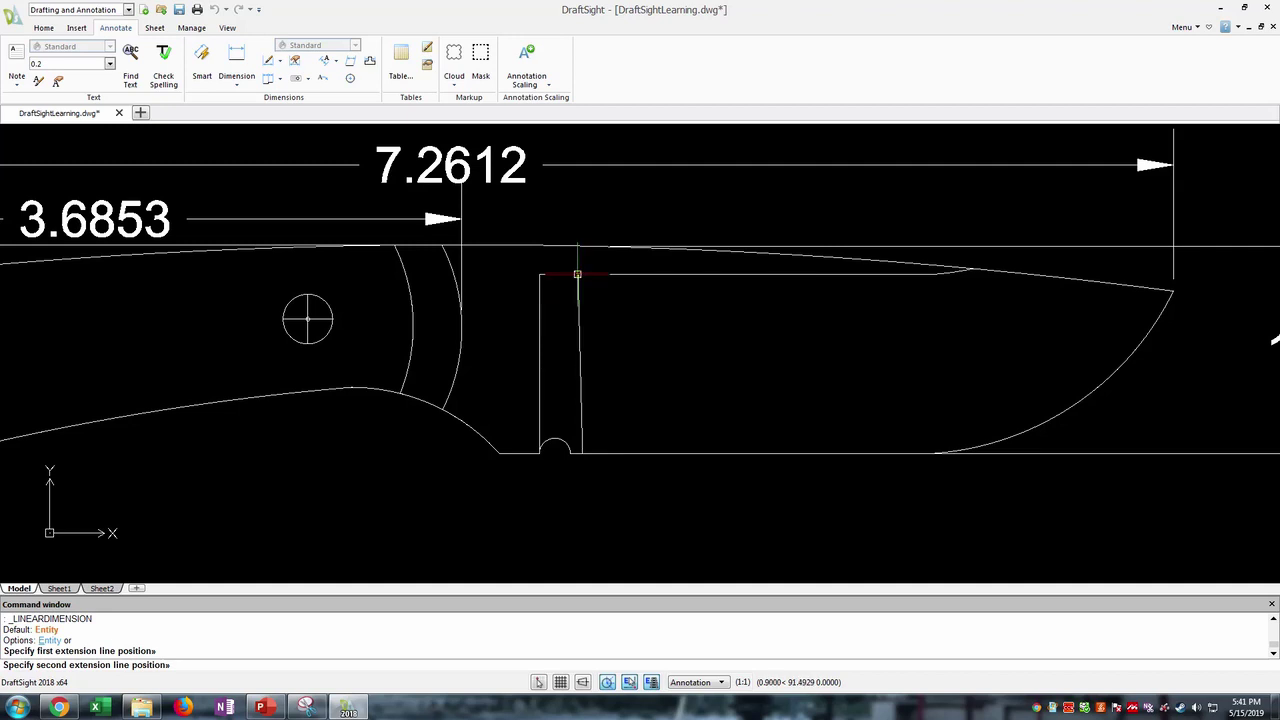
{"action": "left_click", "coordinate": [578, 274]}
{"action": "left_click", "coordinate": [692, 366]}
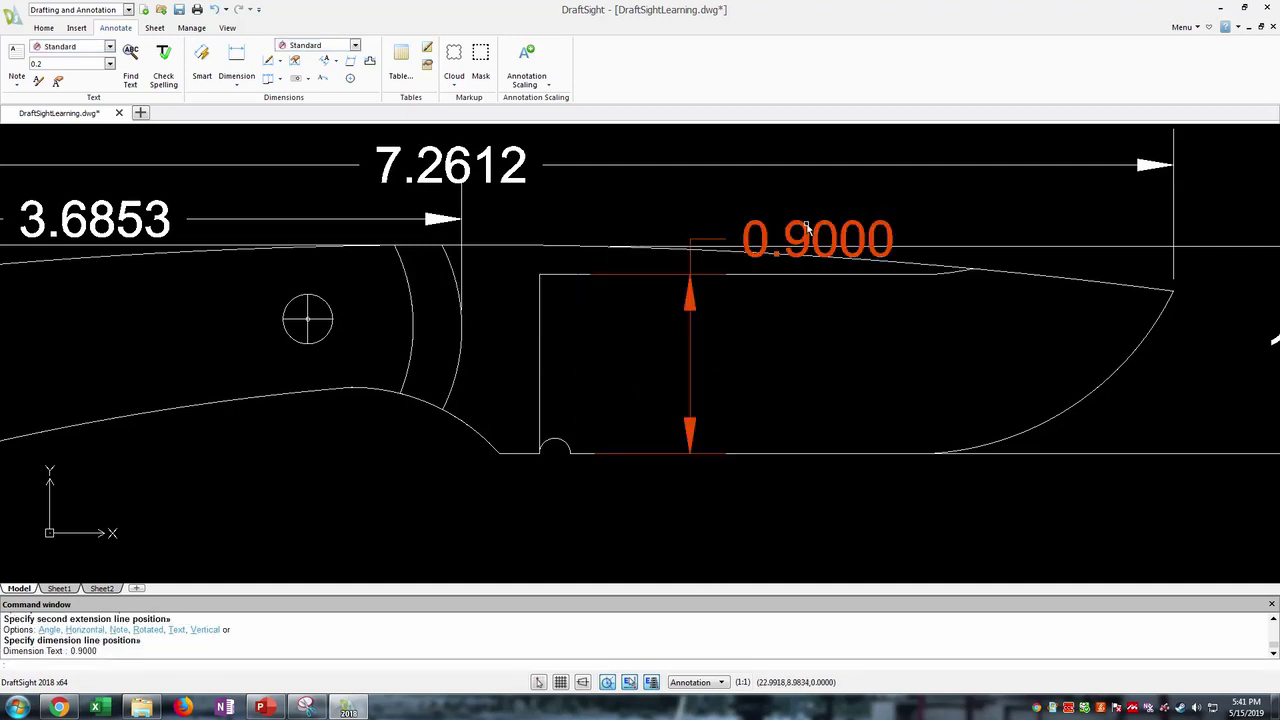
- Move the bevel-height dimension's text up so it sits above the top knife's spine, and deselect the dimension
{"action": "left_click", "coordinate": [811, 243]}
{"action": "left_click", "coordinate": [817, 240]}
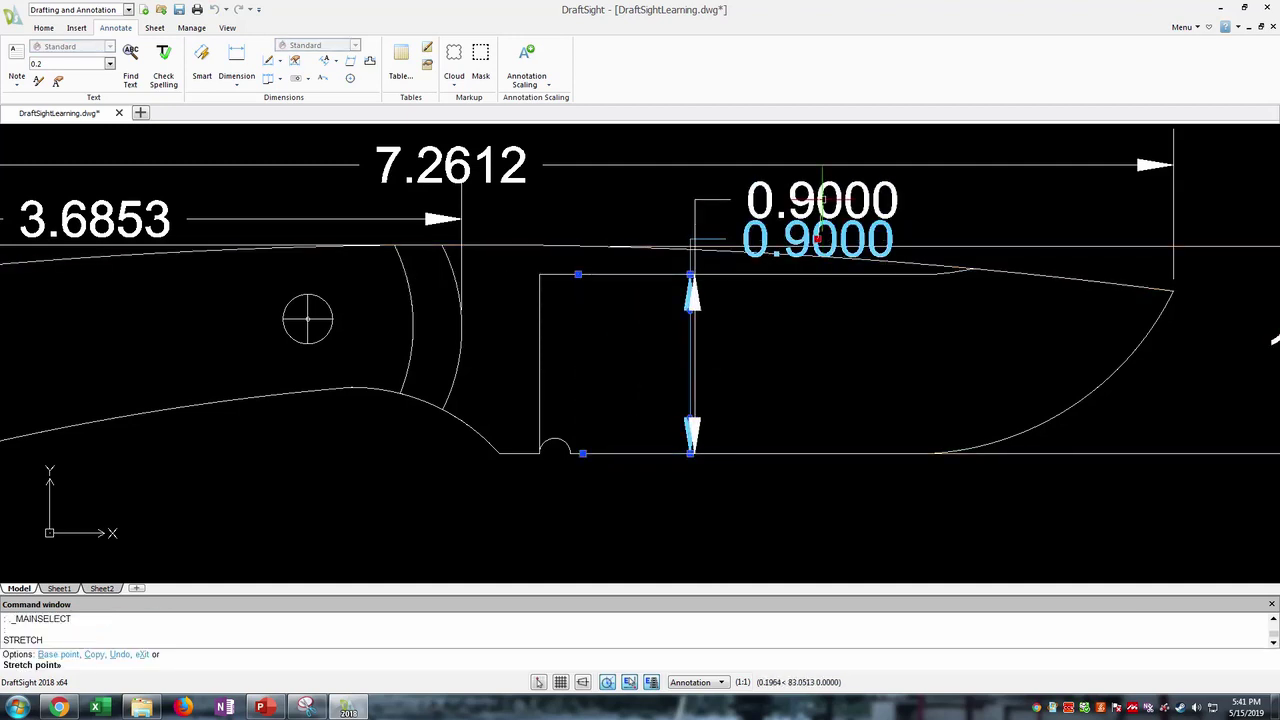
{"action": "left_click", "coordinate": [818, 200]}
{"action": "scroll", "coordinate": [428, 338], "scroll_direction": "down", "scroll_amount": 5}
{"action": "mouse_move", "coordinate": [447, 372]}
{"action": "middle_mouse_down"}
{"action": "mouse_move", "coordinate": [563, 357]}
{"action": "mouse_move", "coordinate": [565, 372]}
{"action": "middle_mouse_up"}
{"action": "key", "text": "Escape"}
{"action": "scroll", "coordinate": [538, 430], "scroll_direction": "down", "scroll_amount": 1}
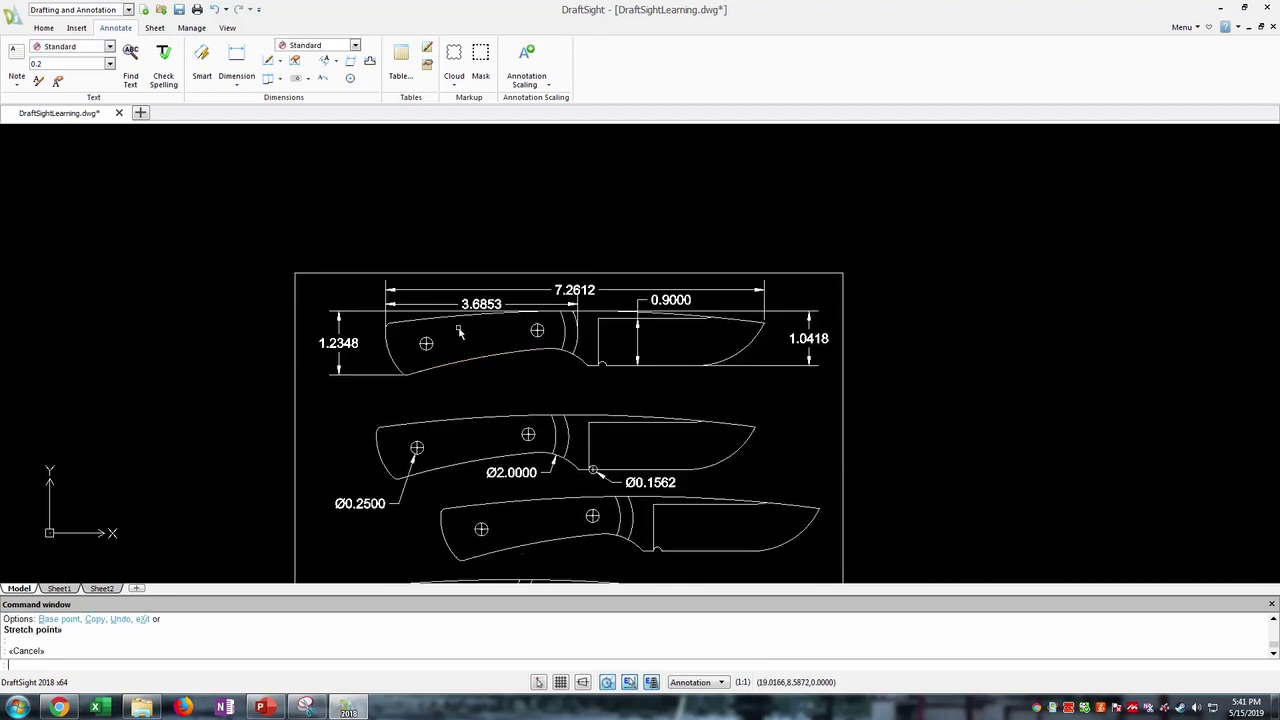
- Examine the layout of the four knives, their dimensions and the title block within the border
{"action": "scroll", "coordinate": [460, 333], "scroll_direction": "up", "scroll_amount": 3}
{"action": "scroll", "coordinate": [850, 470], "scroll_direction": "down", "scroll_amount": 3}
{"action": "middle_click_drag", "start_coordinate": [834, 502], "coordinate": [768, 391]}
{"action": "mouse_move", "coordinate": [629, 453]}
{"action": "middle_mouse_down"}
{"action": "mouse_move", "coordinate": [544, 323]}
{"action": "mouse_move", "coordinate": [497, 285]}
{"action": "middle_mouse_up"}
{"action": "scroll", "coordinate": [497, 285], "scroll_direction": "down", "scroll_amount": 6}
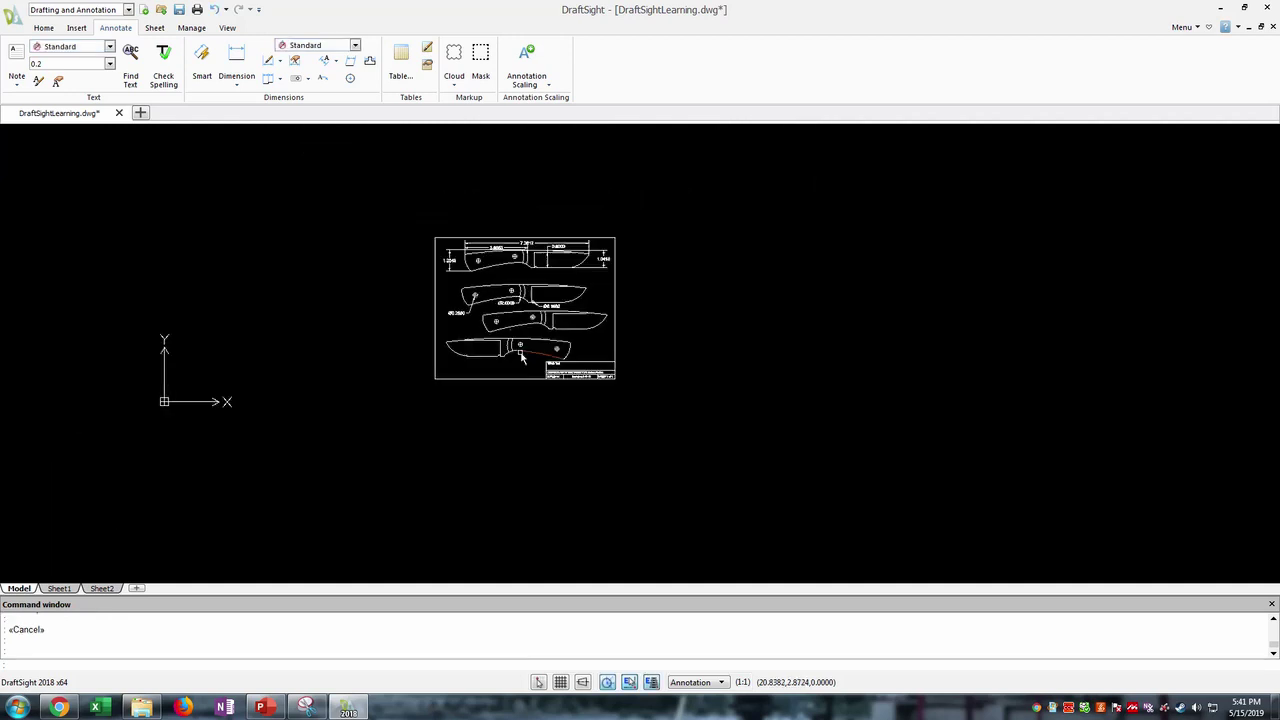
{"action": "scroll", "coordinate": [513, 336], "scroll_direction": "up", "scroll_amount": 2}
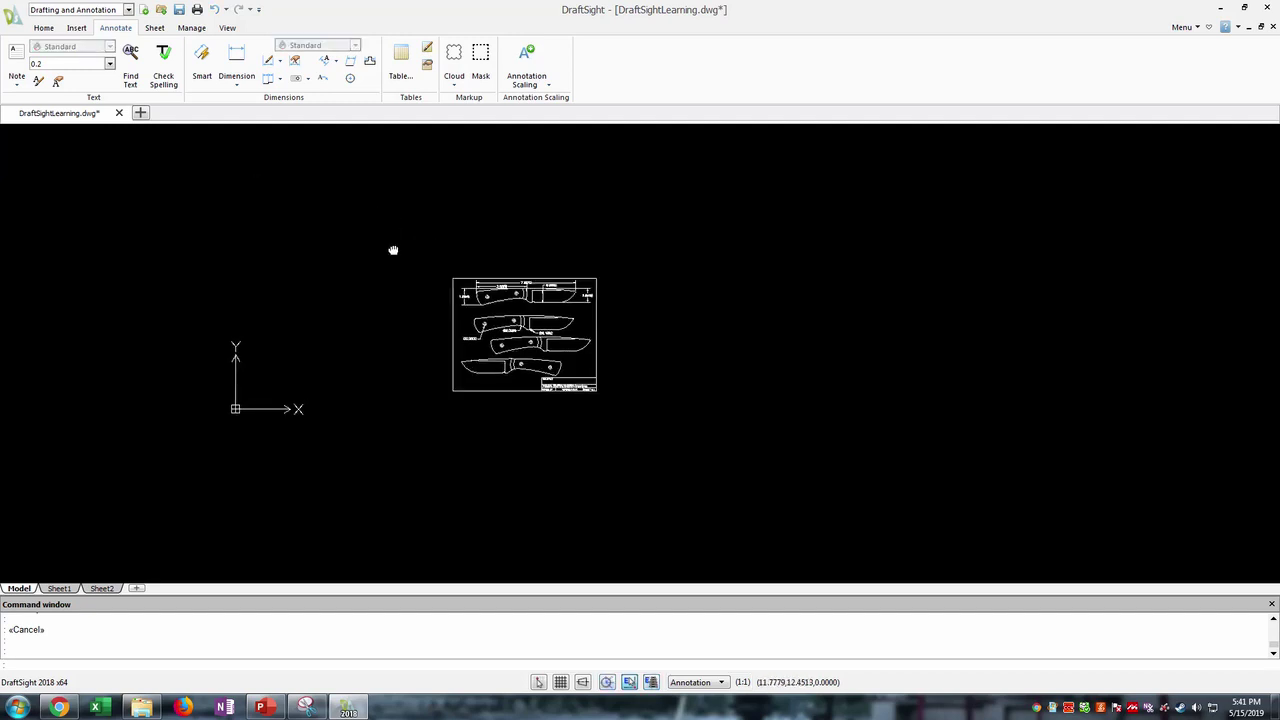
{"action": "scroll", "coordinate": [445, 382], "scroll_direction": "up", "scroll_amount": 3}
{"action": "mouse_move", "coordinate": [580, 410]}
{"action": "middle_mouse_down"}
{"action": "mouse_move", "coordinate": [538, 367]}
{"action": "mouse_move", "coordinate": [617, 422]}
{"action": "middle_mouse_up"}
{"action": "scroll", "coordinate": [558, 392], "scroll_direction": "up", "scroll_amount": 2}
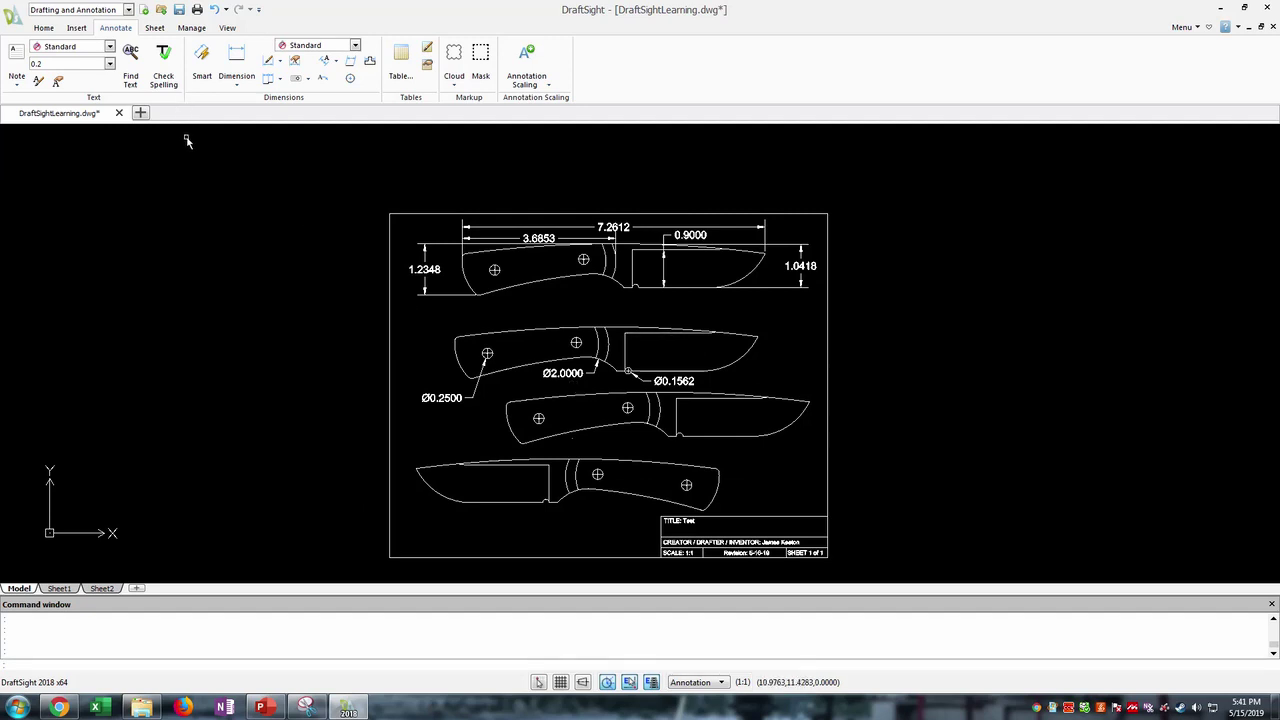
- Open the print settings for the drawing and choose the Brother MFC-J460DW printer
{"action": "left_click", "coordinate": [197, 10]}
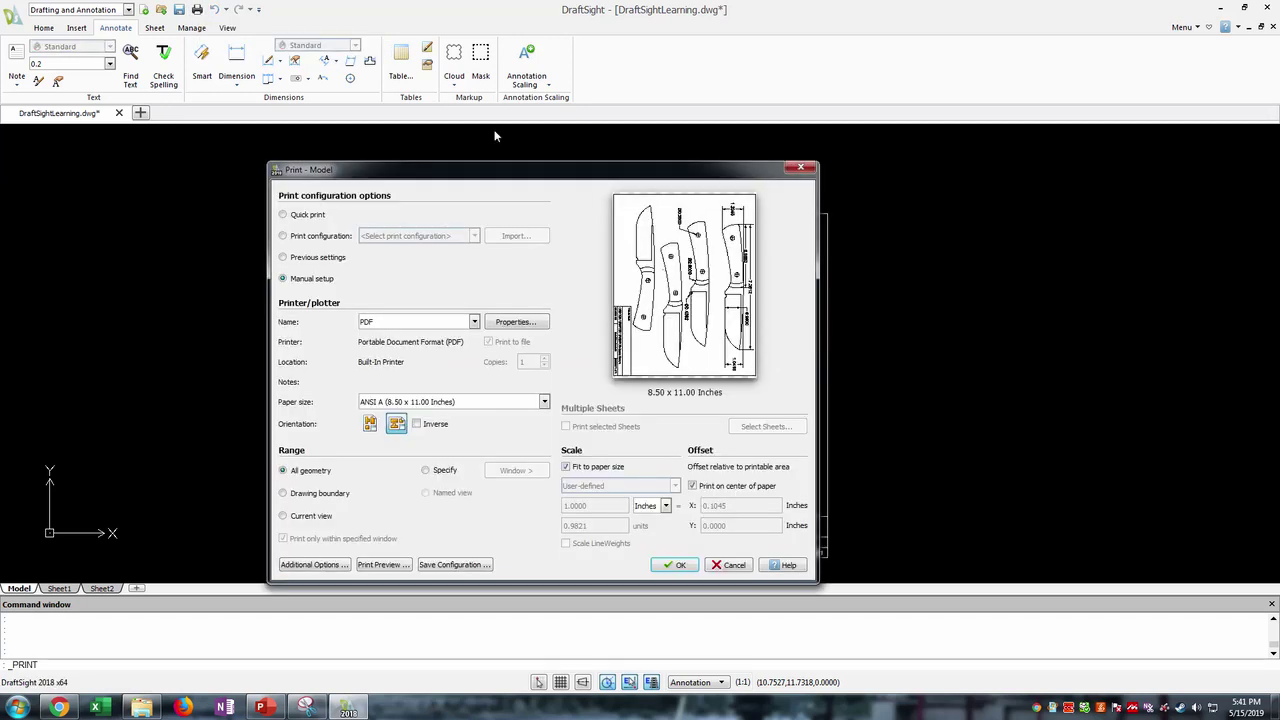
{"action": "left_click_drag", "start_coordinate": [521, 150], "coordinate": [570, 107]}
{"action": "left_click", "coordinate": [493, 258]}
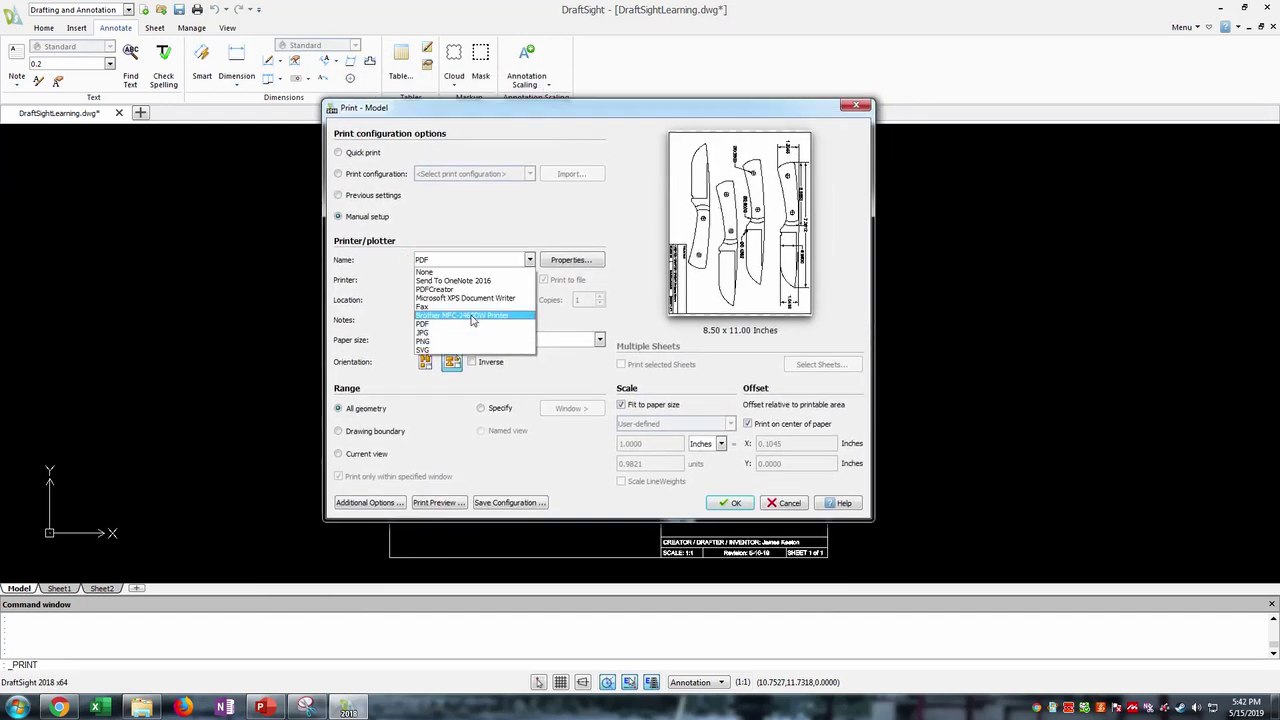
{"action": "left_click", "coordinate": [474, 323]}
{"action": "key", "text": "Up"}
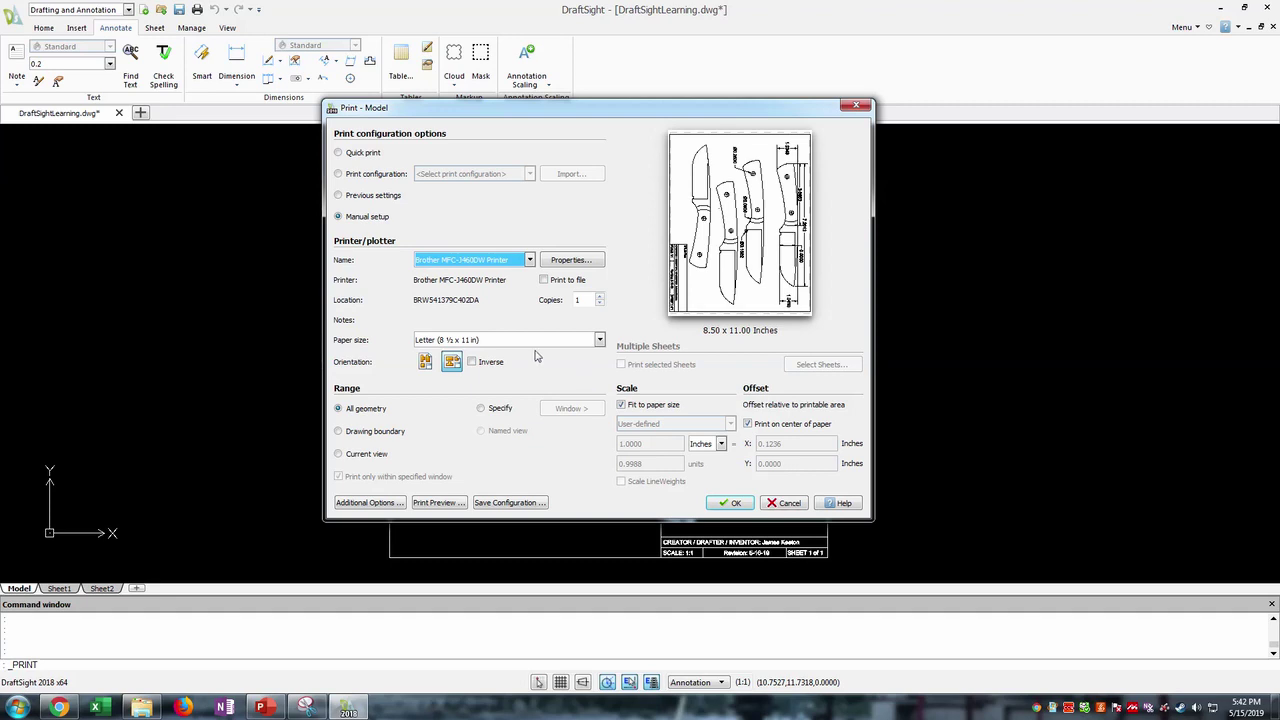
- Turn off fitting to paper size and set the print scale to 1:1
{"action": "left_click", "coordinate": [621, 405]}
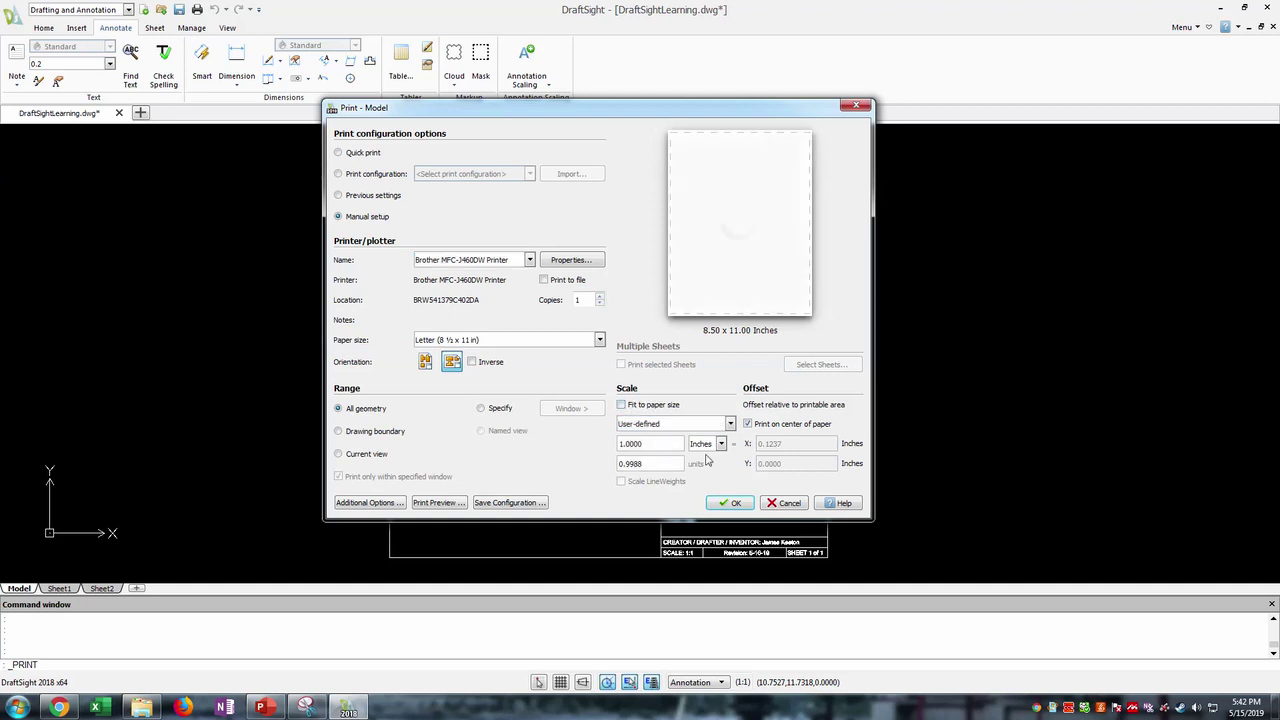
{"action": "left_click", "coordinate": [731, 424]}
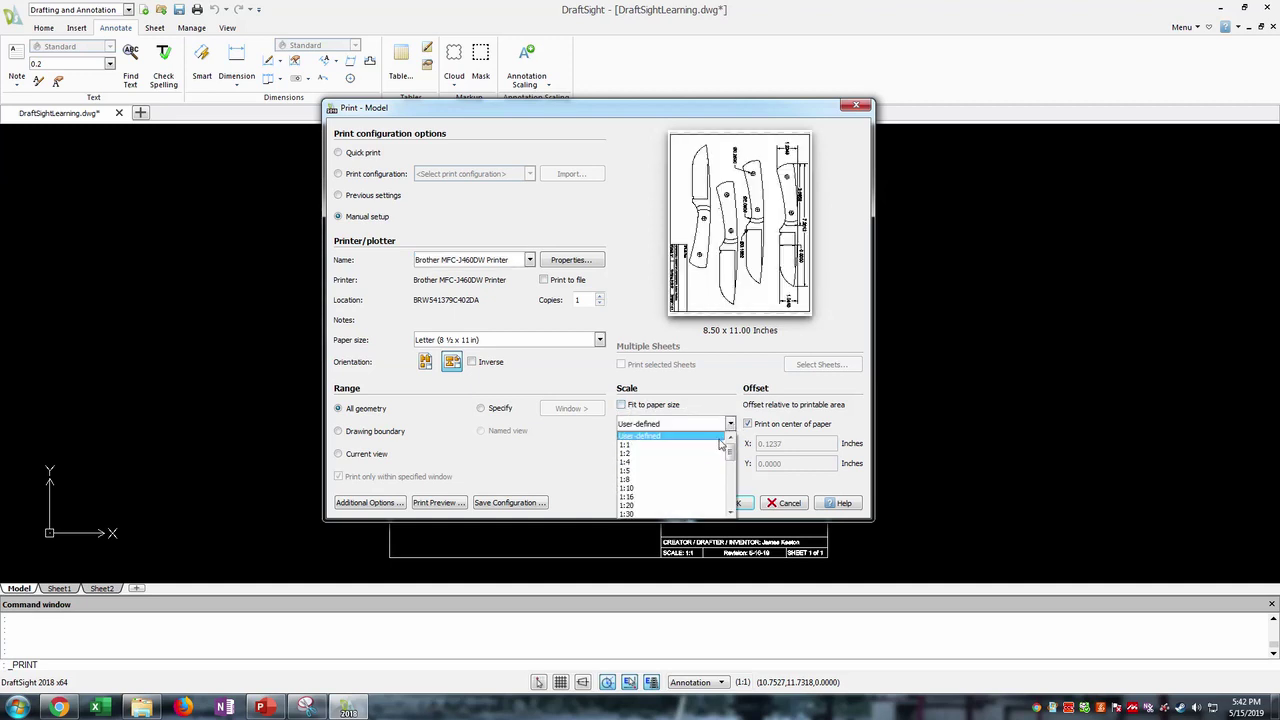
{"action": "left_click", "coordinate": [720, 444]}
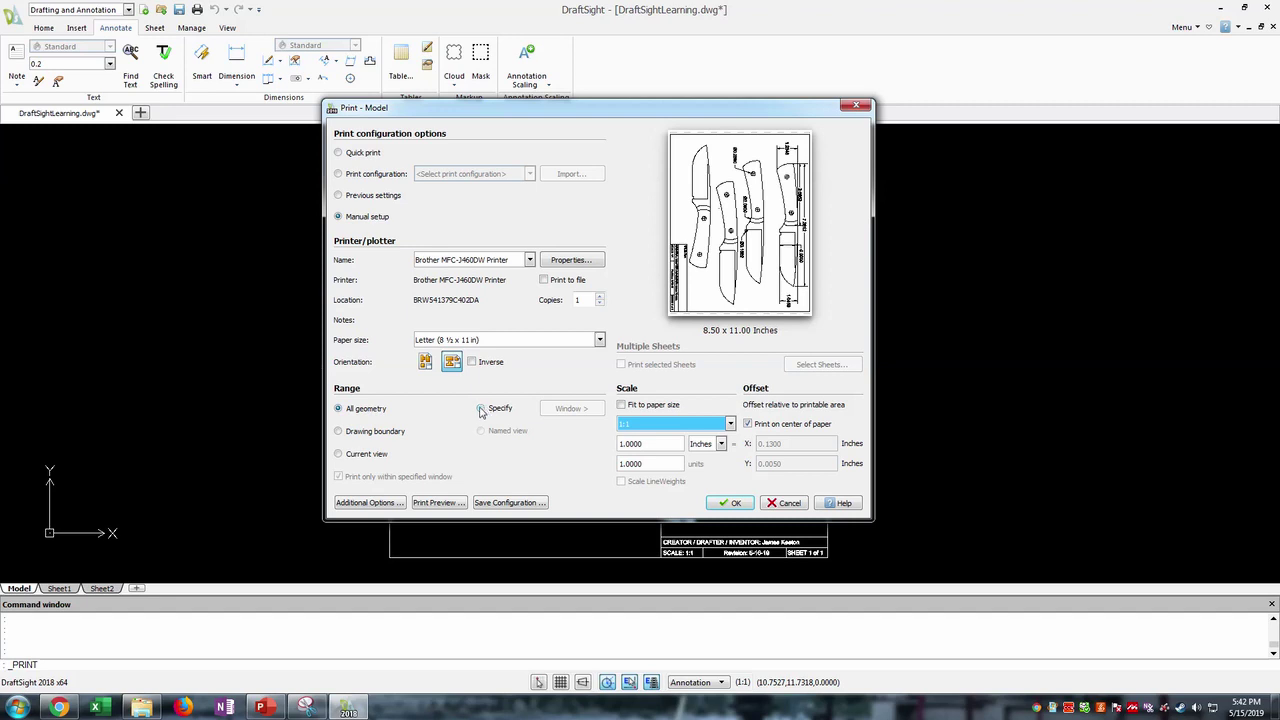
- Try a specified print window around the whole border and return the print range to all geometry
{"action": "left_click", "coordinate": [481, 409]}
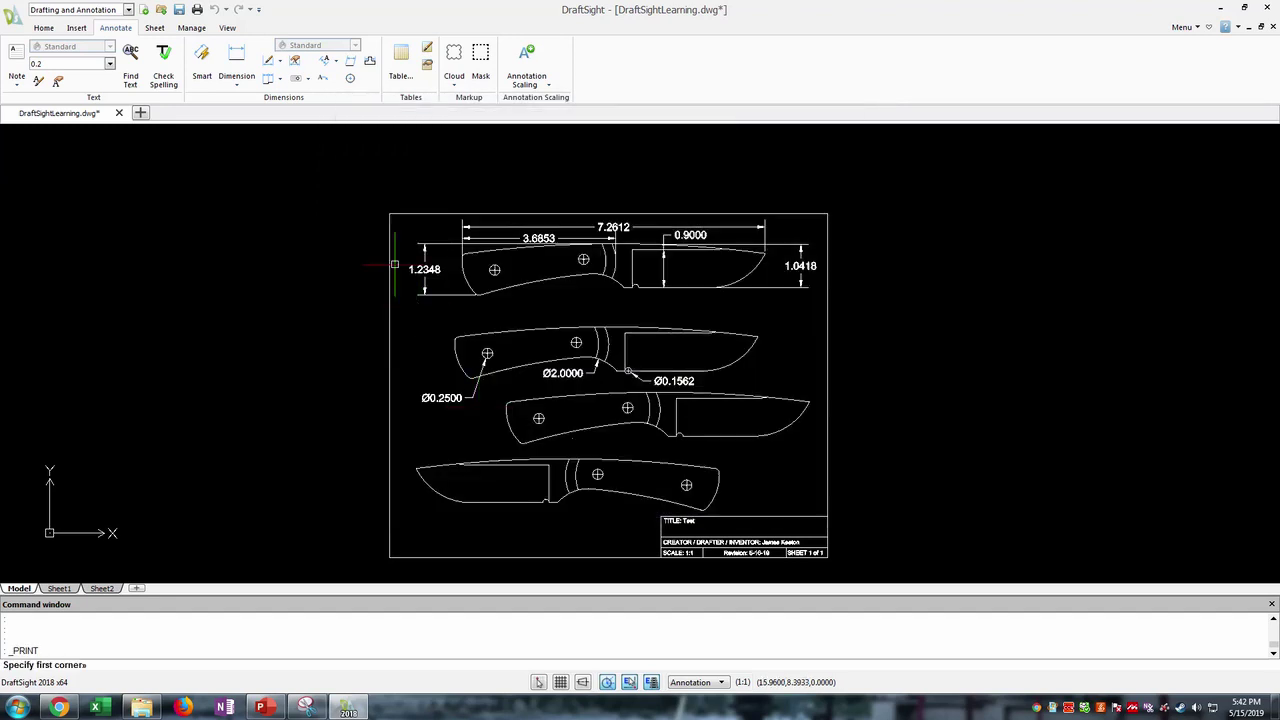
{"action": "left_click", "coordinate": [366, 197]}
{"action": "left_click", "coordinate": [864, 582]}
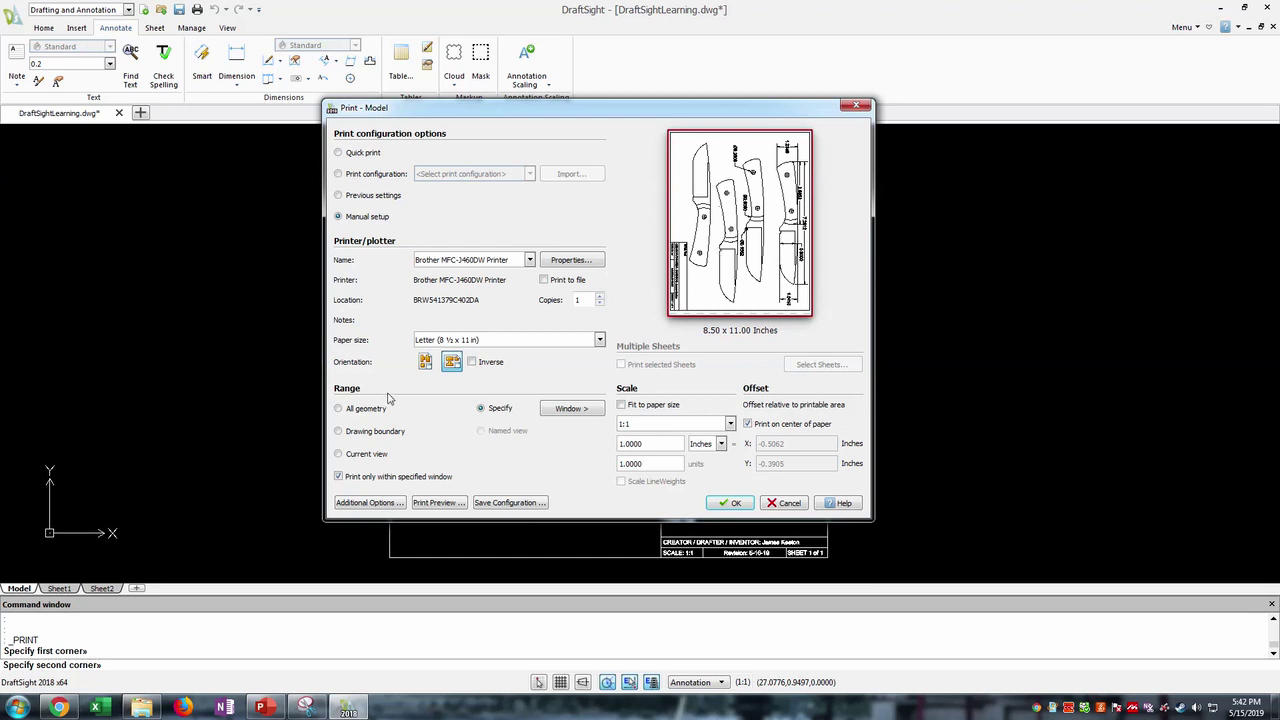
{"action": "left_click", "coordinate": [358, 410]}
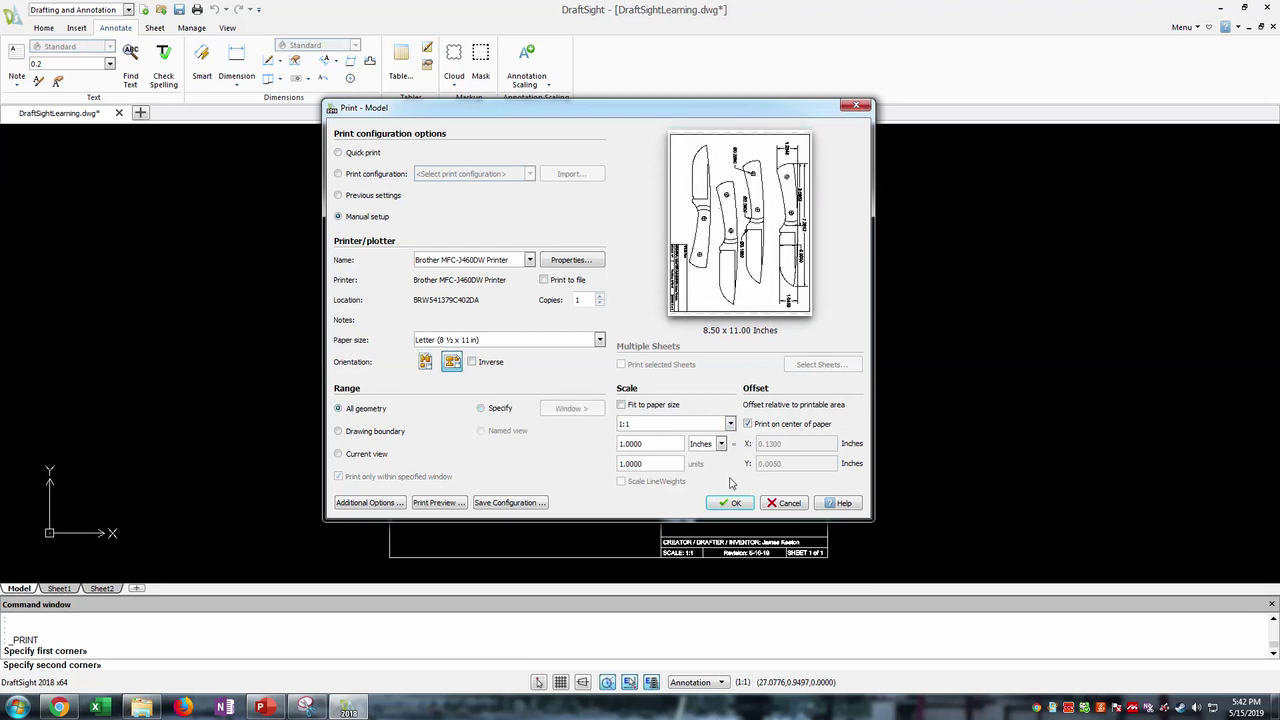
- Switch the printer to the built-in PDF output and start printing the drawing
{"action": "left_click", "coordinate": [530, 261]}
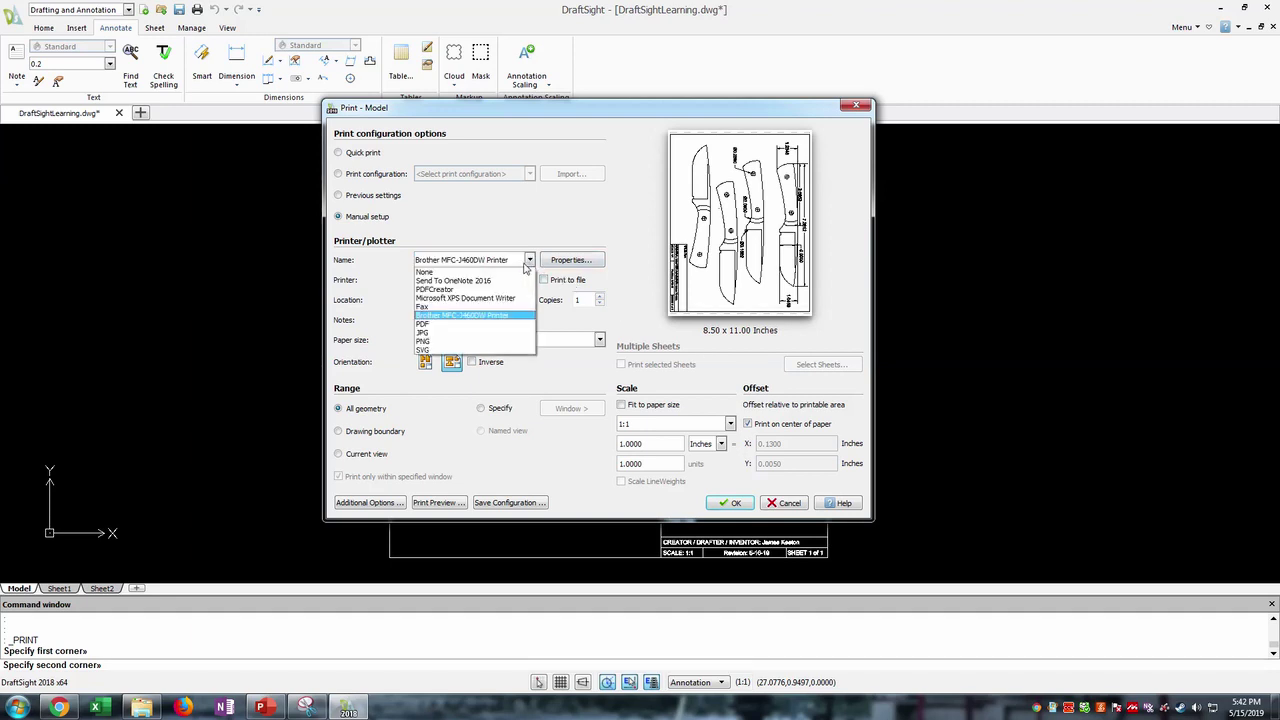
{"action": "left_click", "coordinate": [460, 324]}
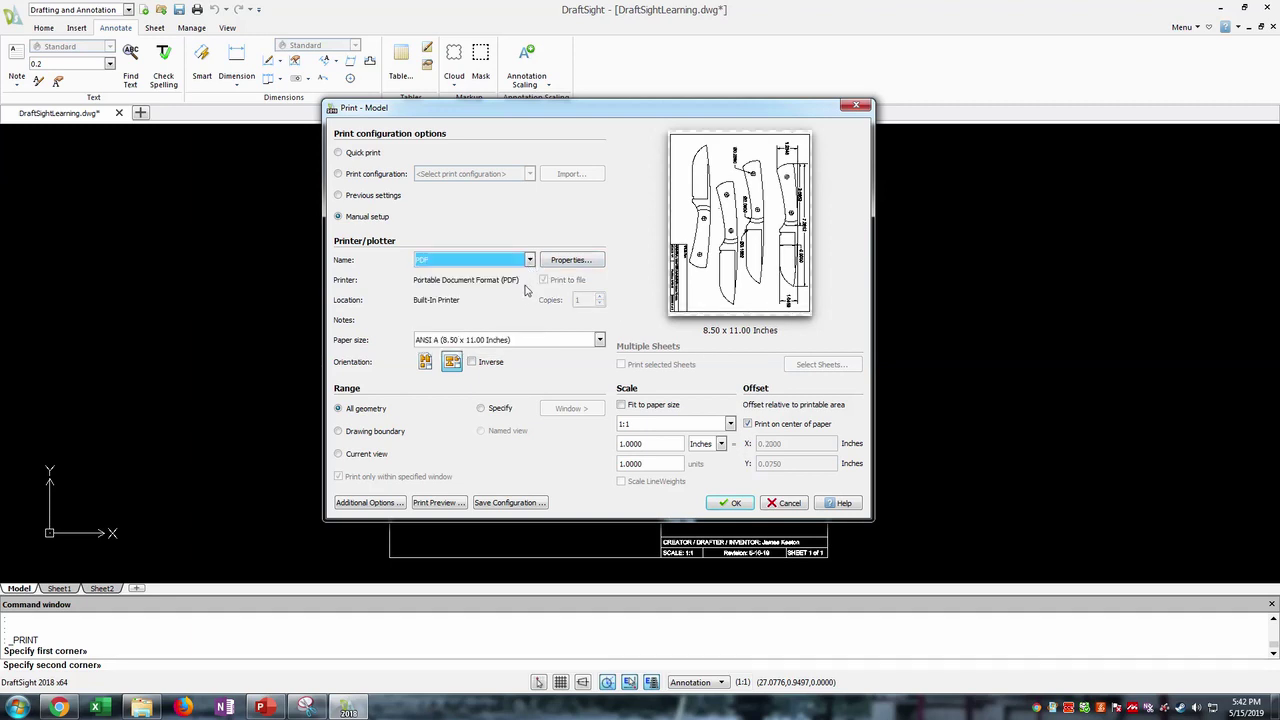
{"action": "left_click", "coordinate": [733, 504]}
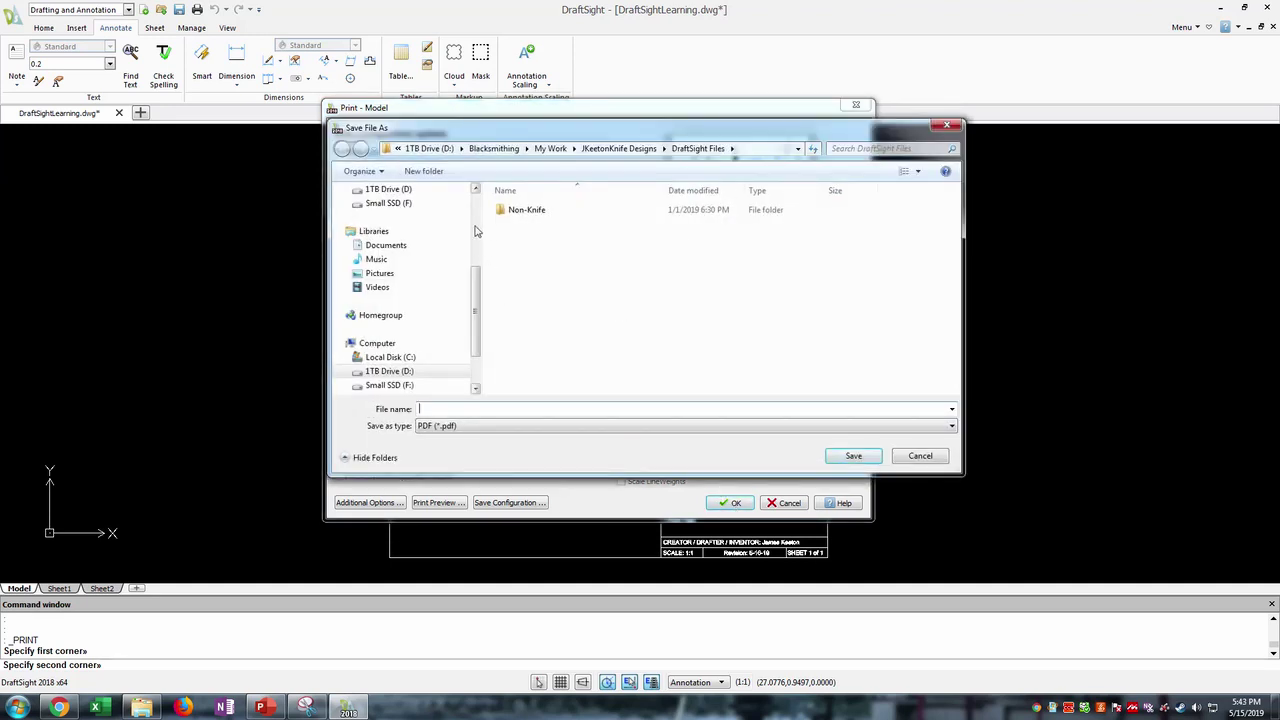
- Save the printed drawing to the Desktop as a PDF file named "name"
{"action": "scroll", "coordinate": [410, 290], "scroll_direction": "up", "scroll_amount": 4}
{"action": "left_click", "coordinate": [380, 237]}
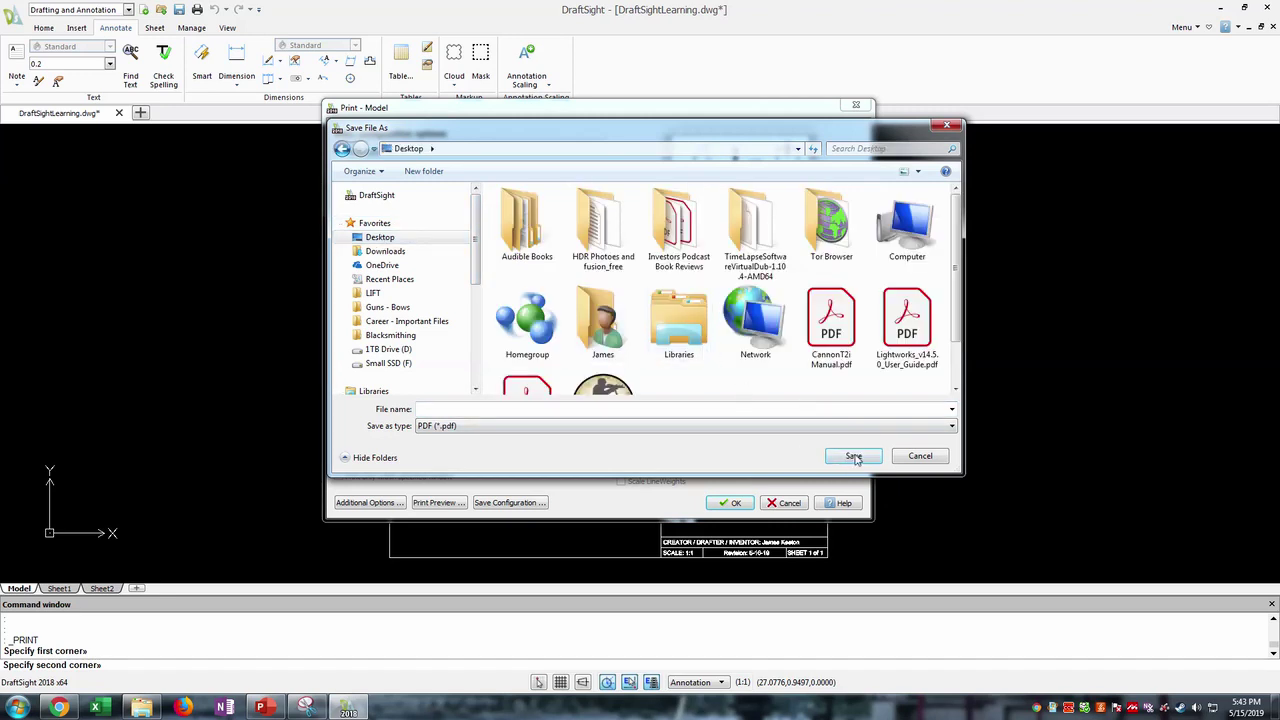
{"action": "left_click", "coordinate": [853, 457]}
{"action": "type", "text": "na"}
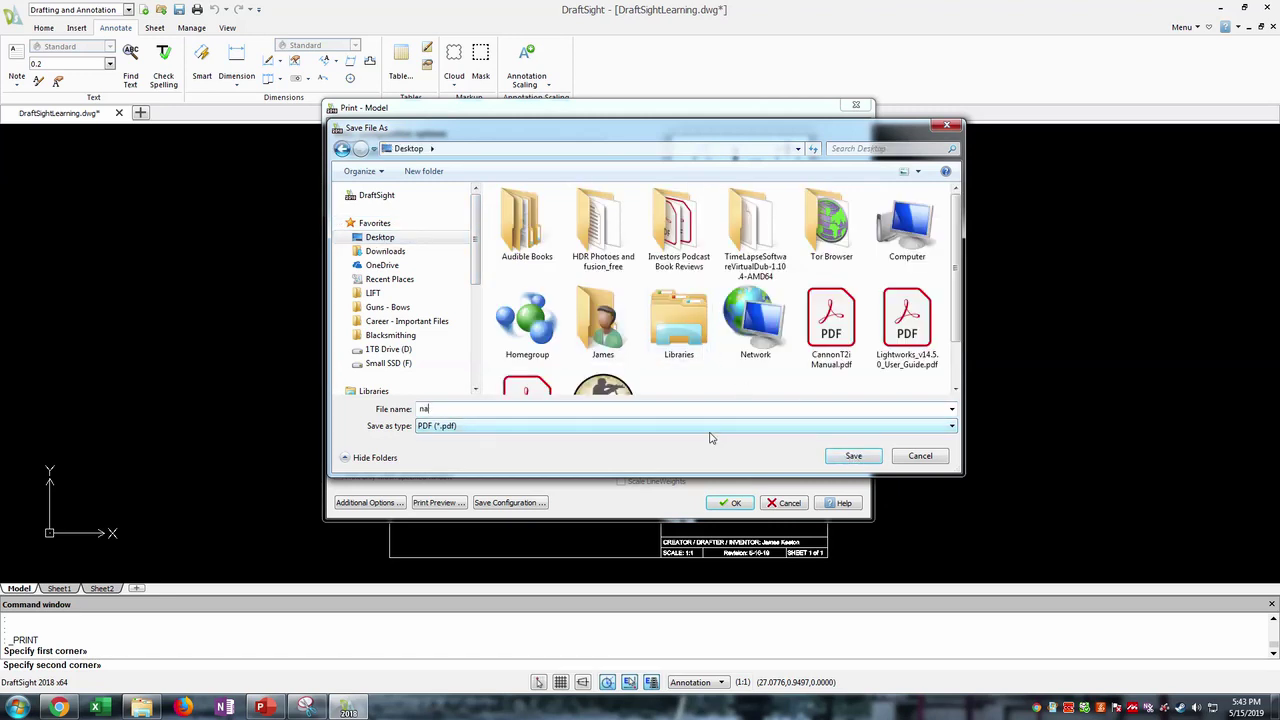
{"action": "type", "text": "me"}
{"action": "left_click", "coordinate": [858, 455]}
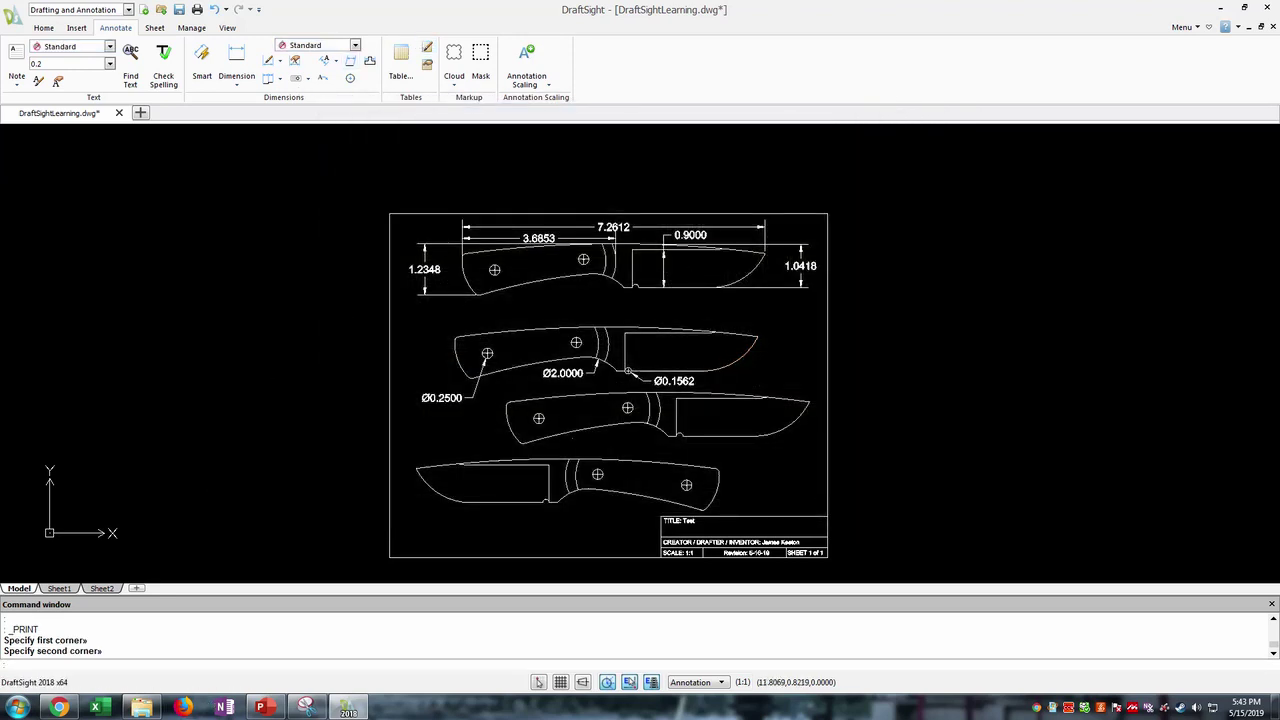
- Move name.pdf beside the DraftSight shortcut on the desktop, and view it in Adobe Acrobat Reader to check the printed drawing
{"action": "left_click", "coordinate": [1221, 9]}
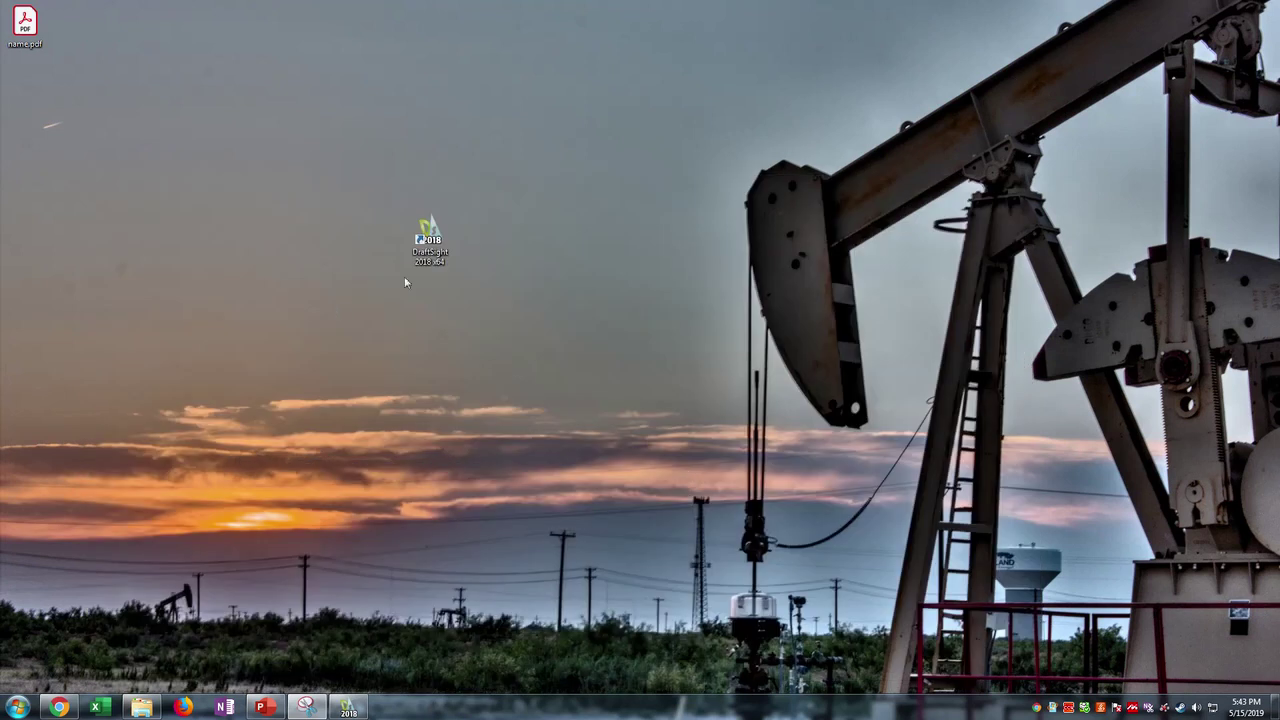
{"action": "left_click_drag", "start_coordinate": [44, 30], "coordinate": [518, 250]}
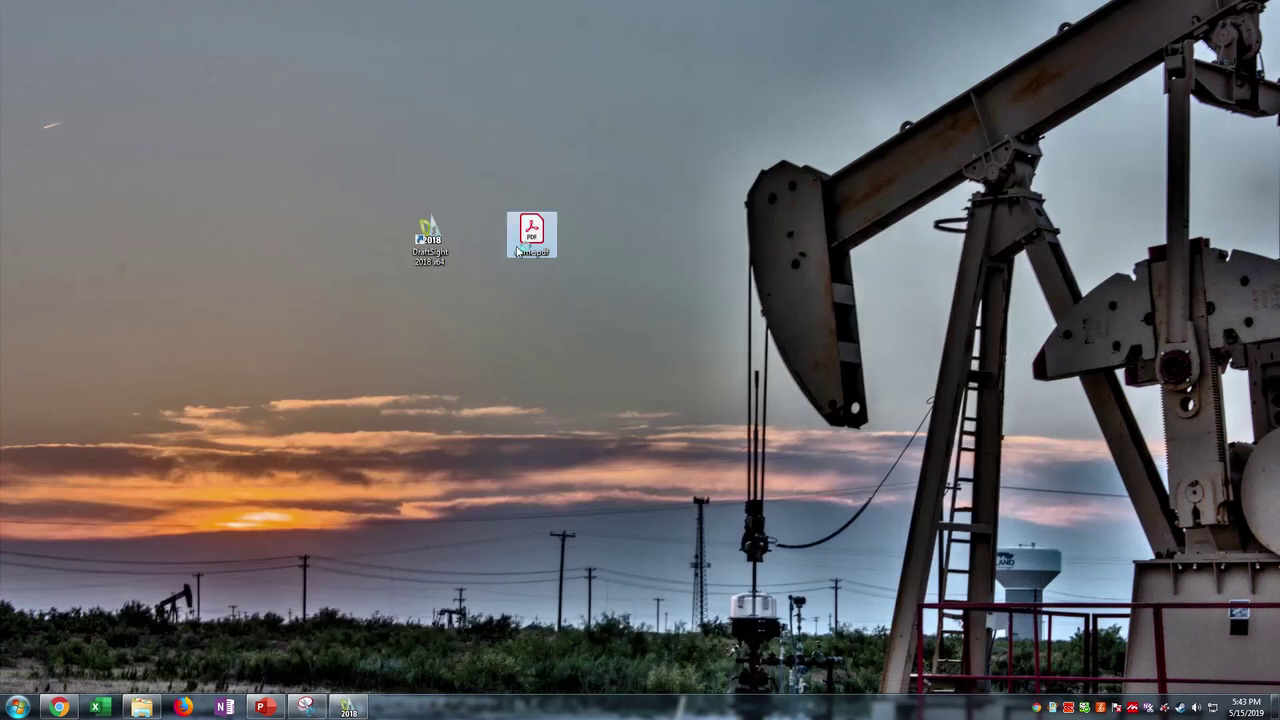
{"action": "double_click", "coordinate": [520, 247]}
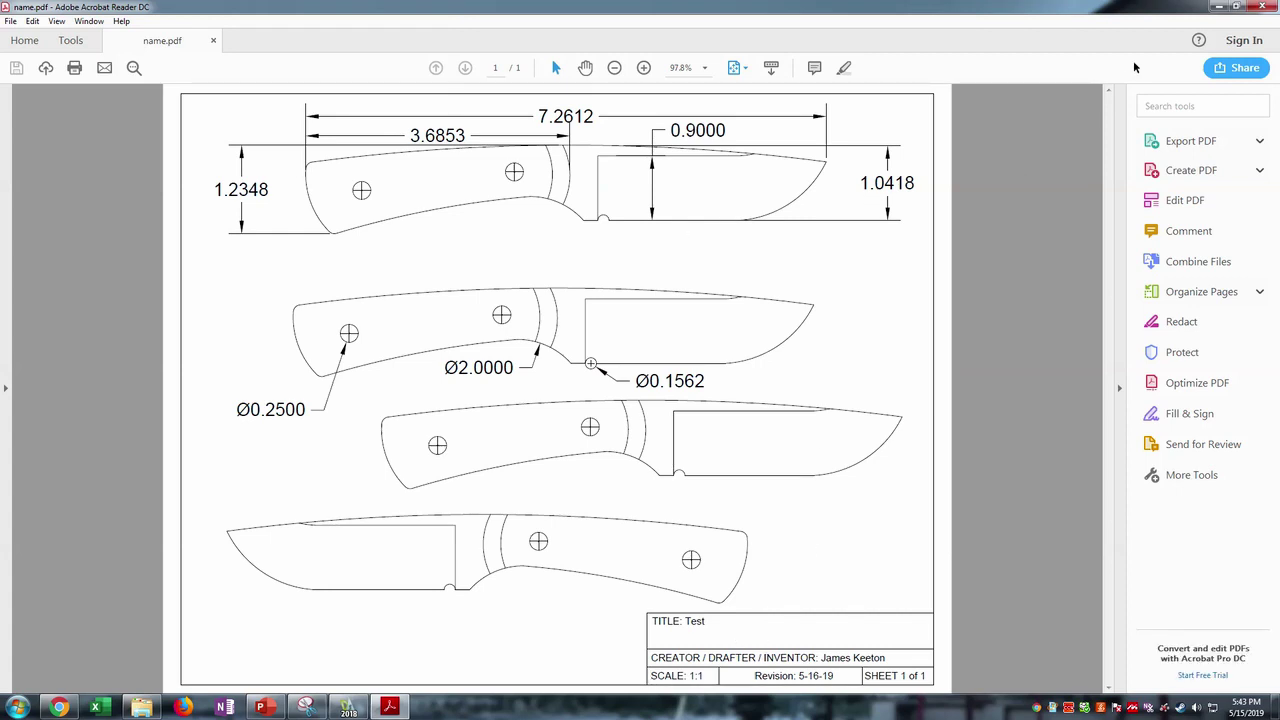
{"action": "left_click", "coordinate": [1262, 7]}
- Return to the DraftSight drawing and examine the dimensioned top knife and the layout within the border
{"action": "left_click", "coordinate": [348, 707]}
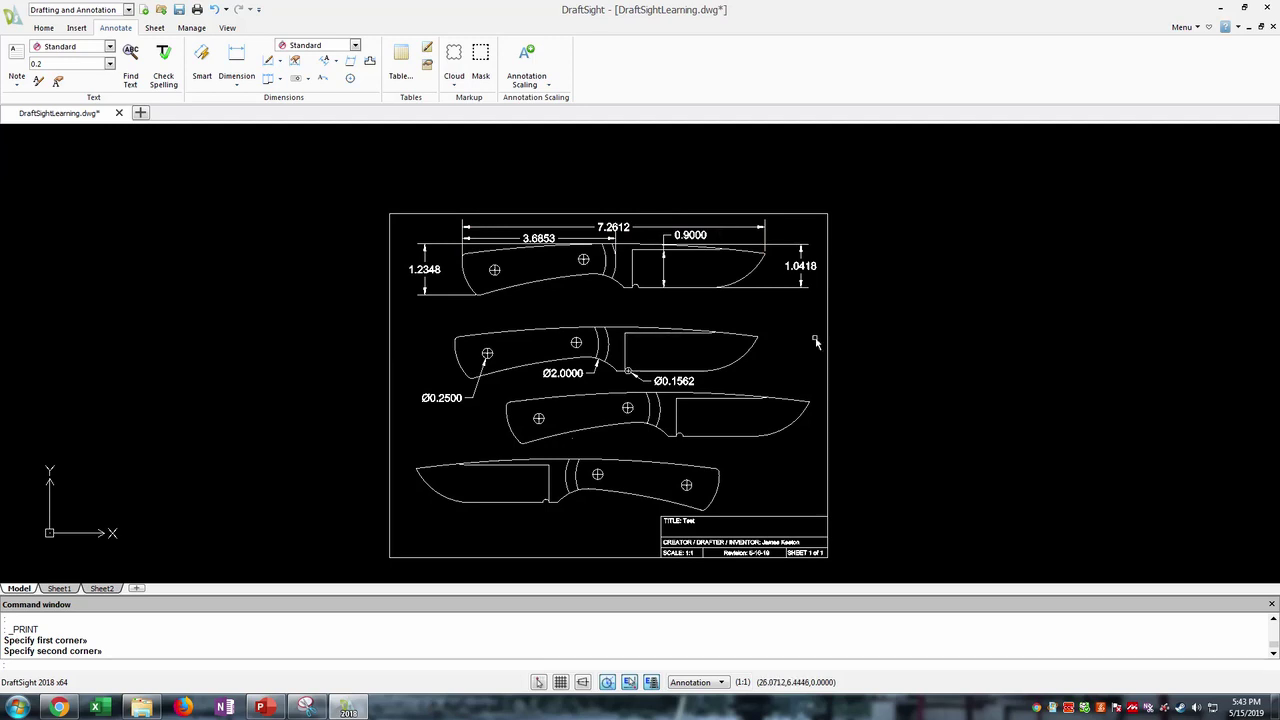
{"action": "scroll", "coordinate": [790, 432], "scroll_direction": "up", "scroll_amount": 2}
{"action": "scroll", "coordinate": [790, 432], "scroll_direction": "down", "scroll_amount": 2}
{"action": "scroll", "coordinate": [790, 432], "scroll_direction": "up", "scroll_amount": 2}
{"action": "scroll", "coordinate": [640, 350], "scroll_direction": "up", "scroll_amount": 1}
{"action": "scroll", "coordinate": [588, 325], "scroll_direction": "up", "scroll_amount": 2}
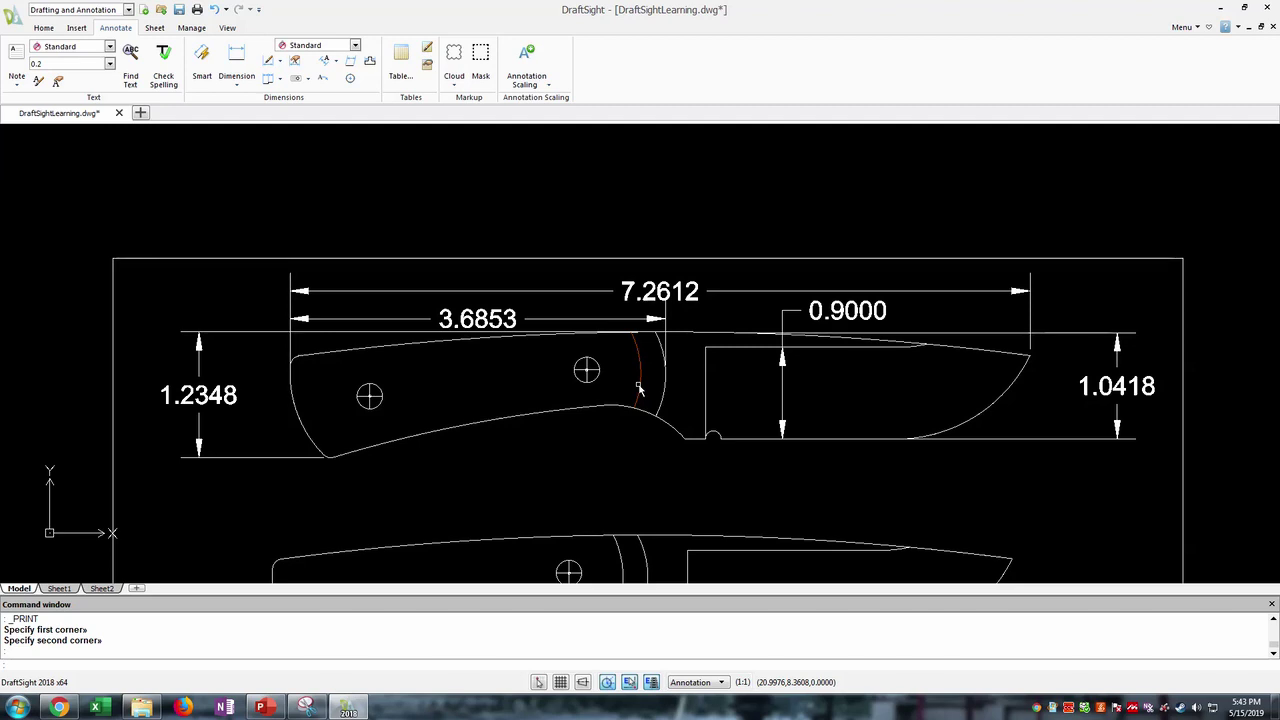
{"action": "scroll", "coordinate": [638, 388], "scroll_direction": "down", "scroll_amount": 4}
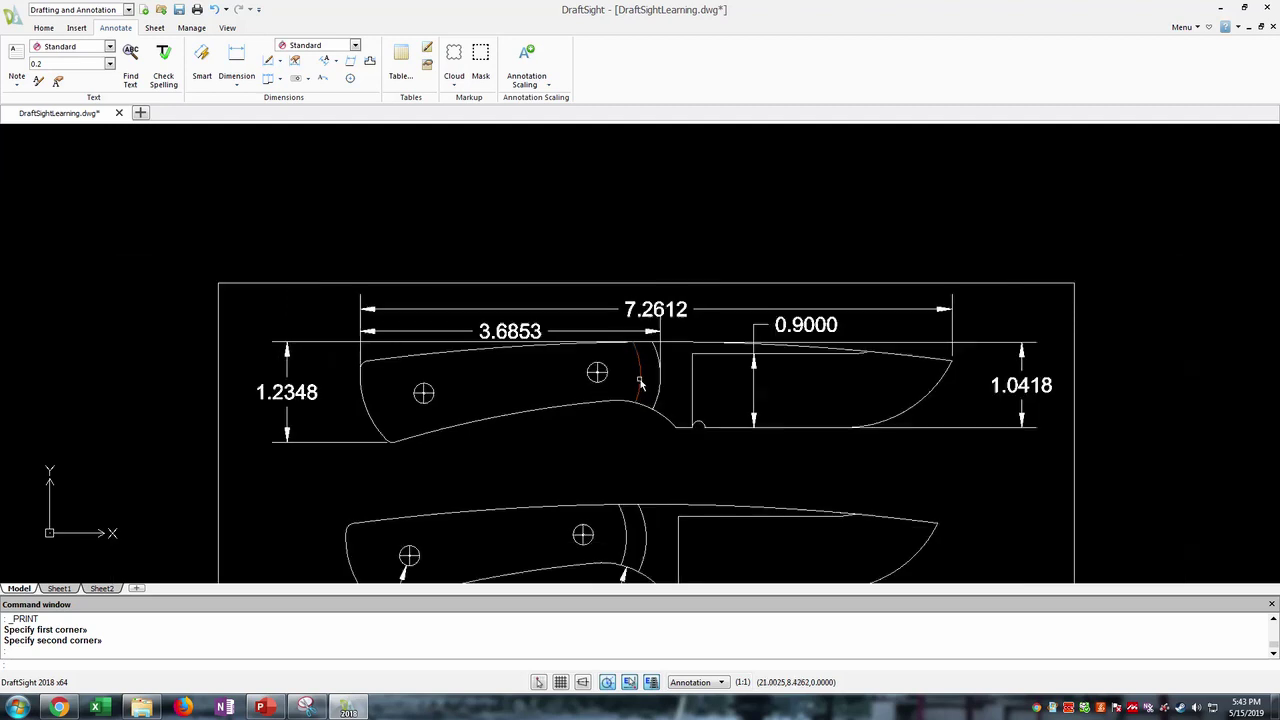
{"action": "mouse_move", "coordinate": [630, 428]}
{"action": "middle_mouse_down"}
{"action": "mouse_move", "coordinate": [570, 272]}
{"action": "mouse_move", "coordinate": [592, 264]}
{"action": "middle_mouse_up"}
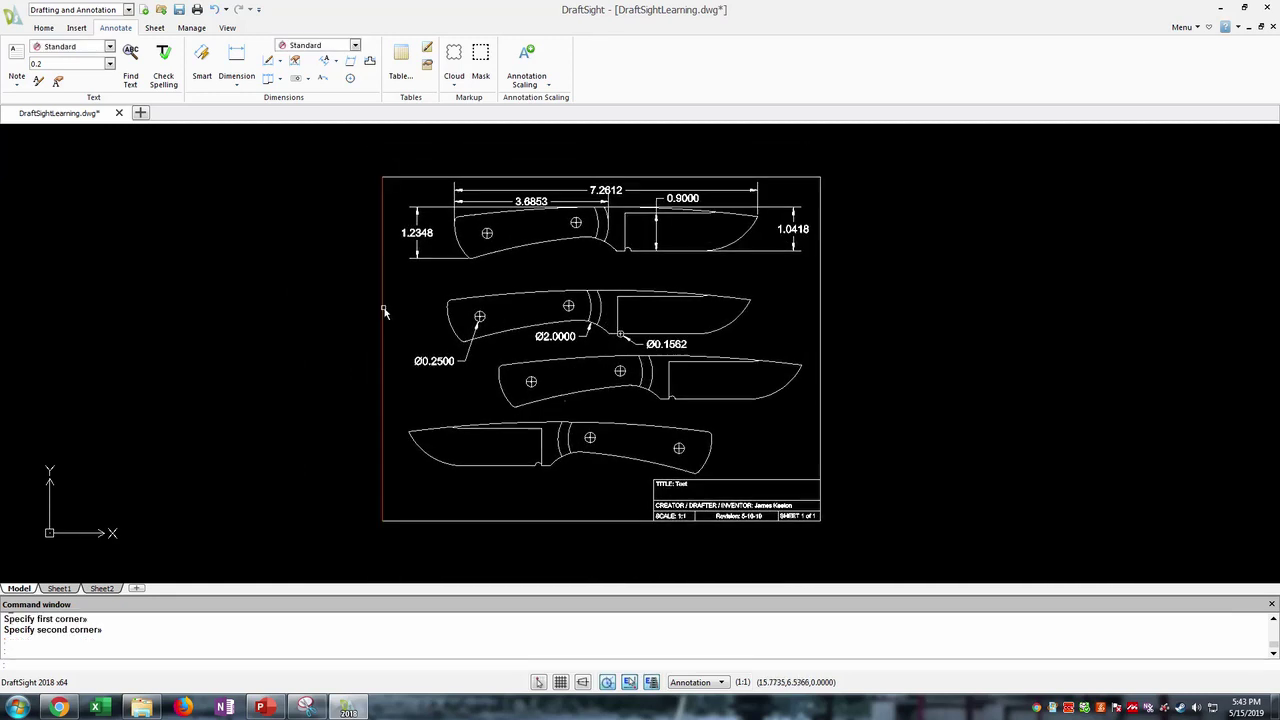